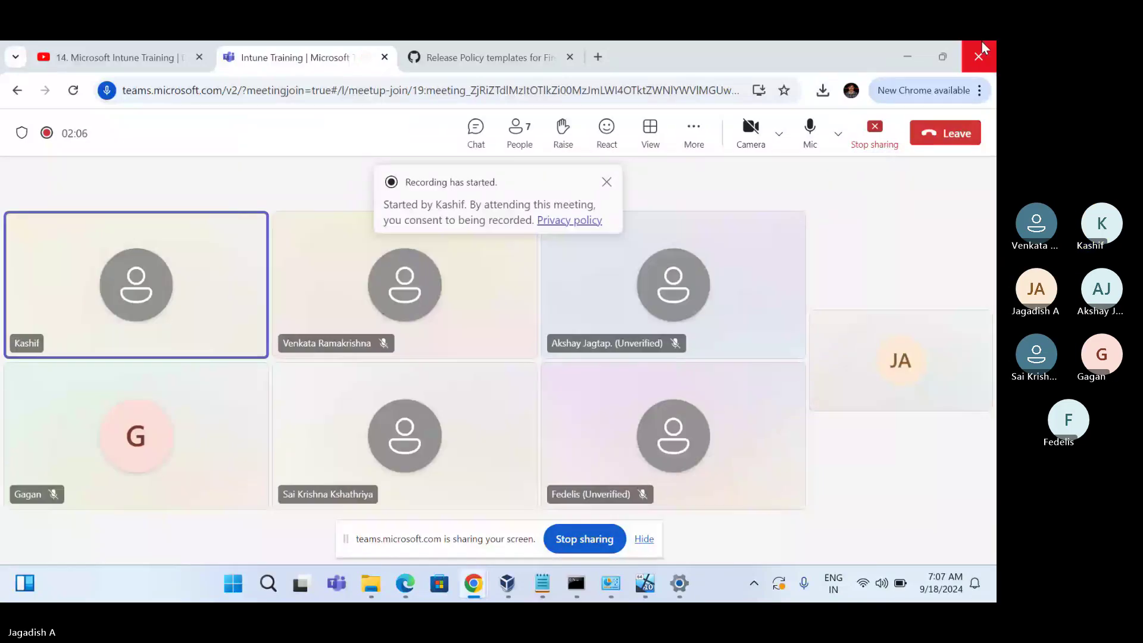
- Minimize the Teams meeting and bring up the Intune window showing the 17. Bitlocker encryption policy
click(911, 56)
click(645, 583)
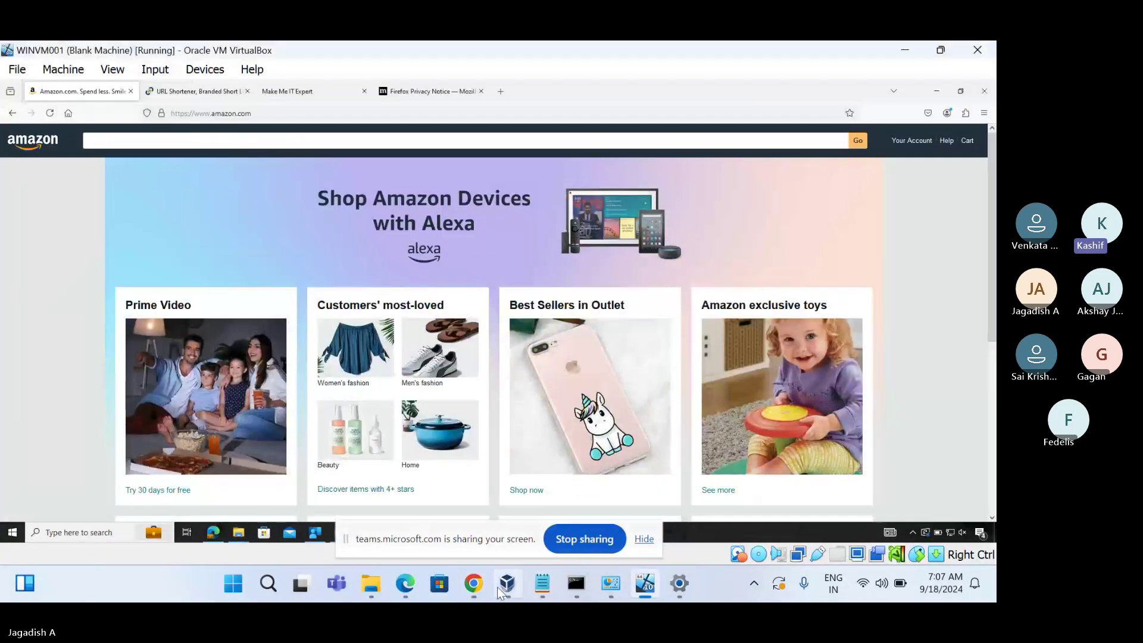
mouse_move(473, 583)
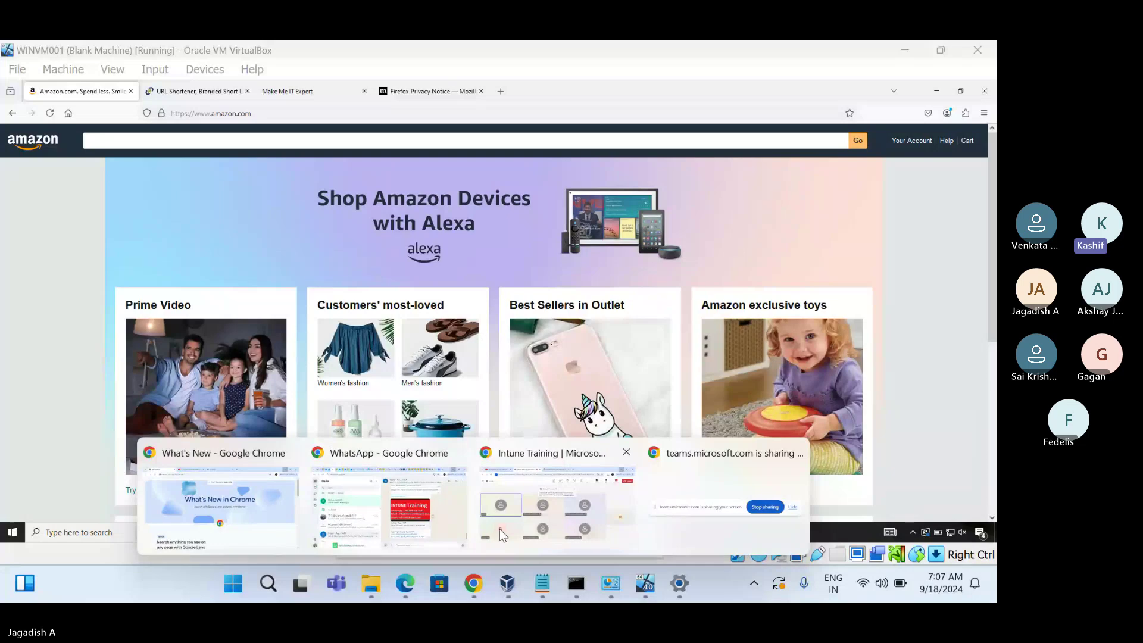
mouse_move(499, 529)
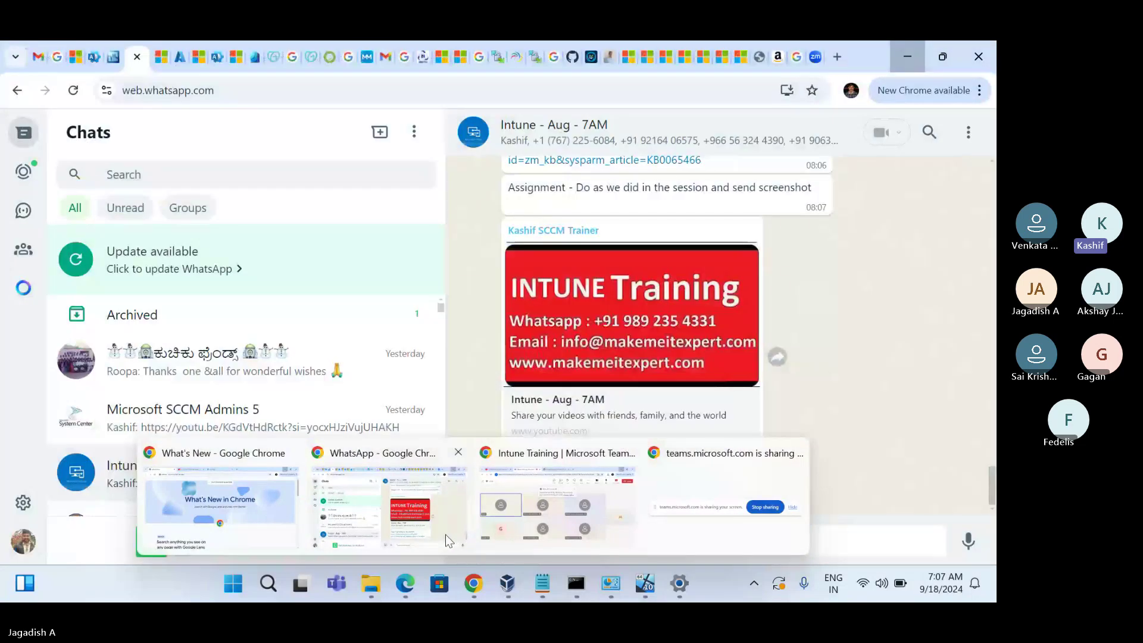
click(446, 534)
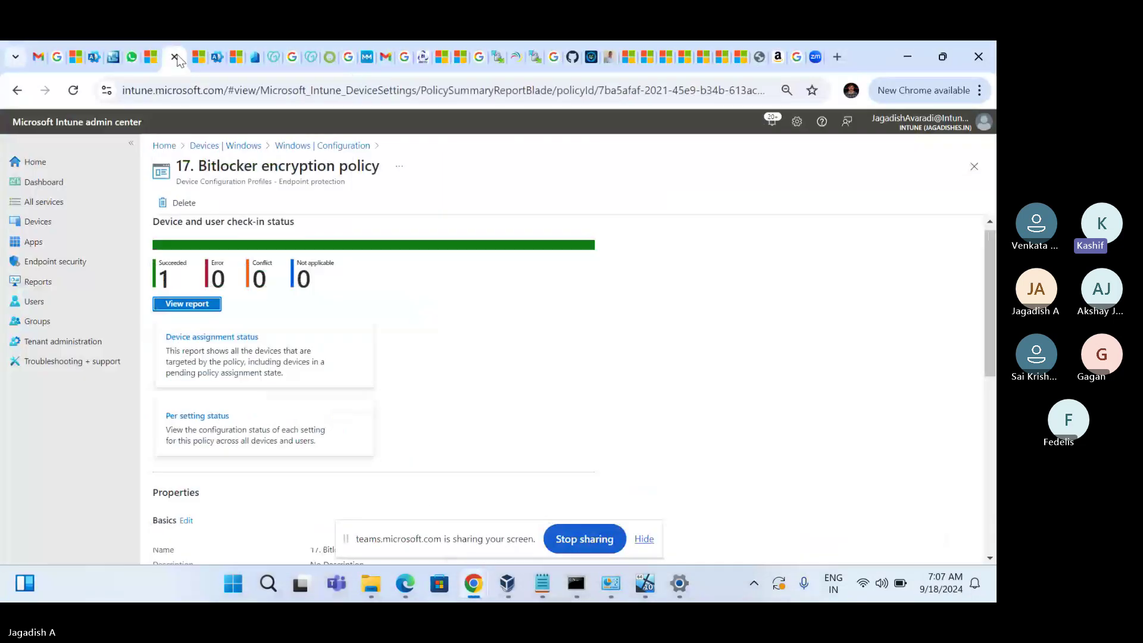
- Scroll the Bitlocker policy page to Included groups and back, then switch to the WINVM001 VM
drag(987, 253, 995, 462)
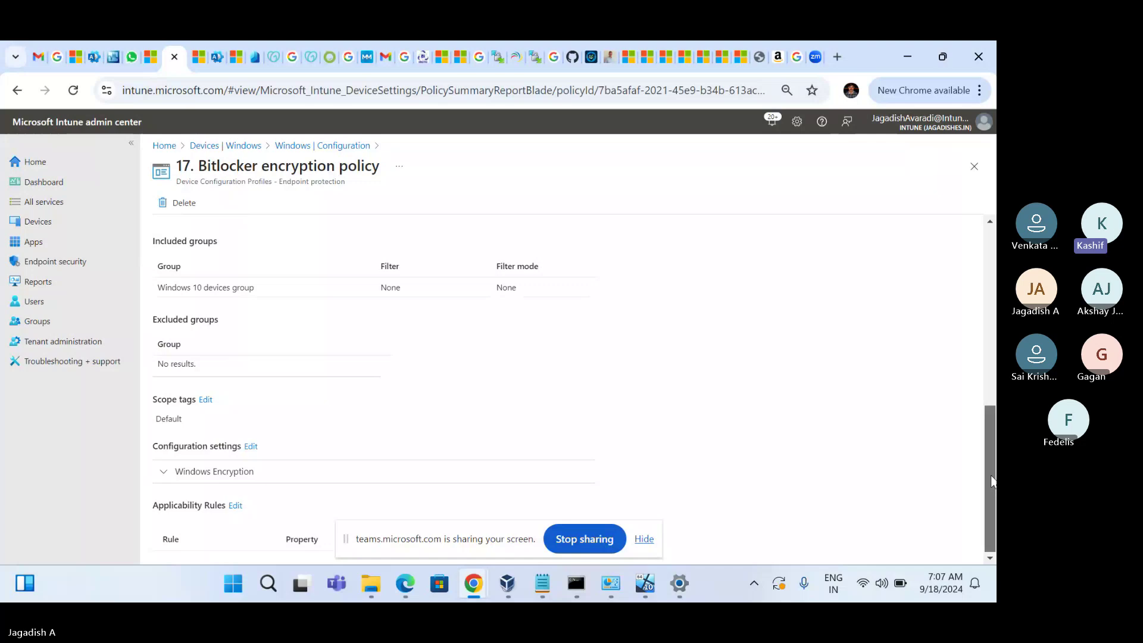
drag(993, 485, 983, 299)
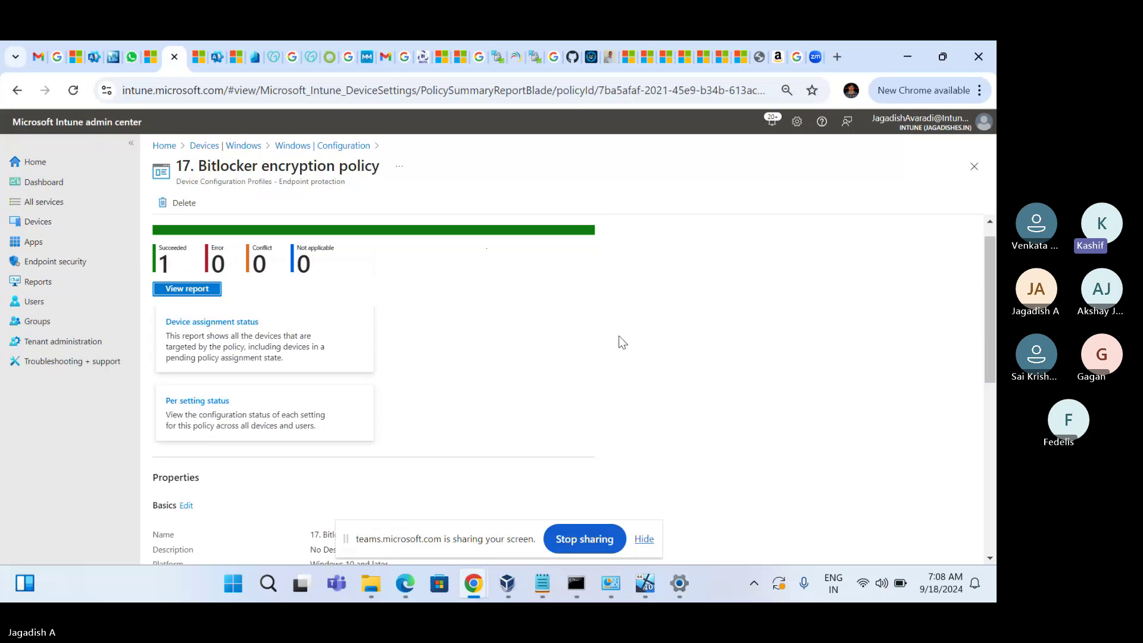
click(646, 584)
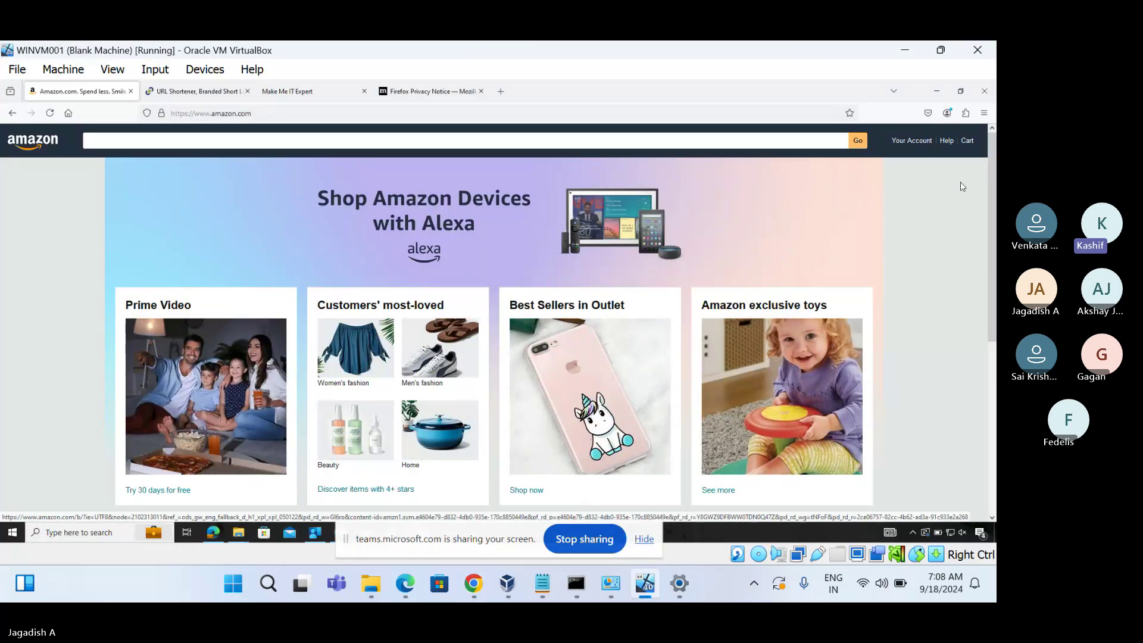
- Minimize Firefox and the file window inside the VM and hide the screen-sharing banner
click(937, 95)
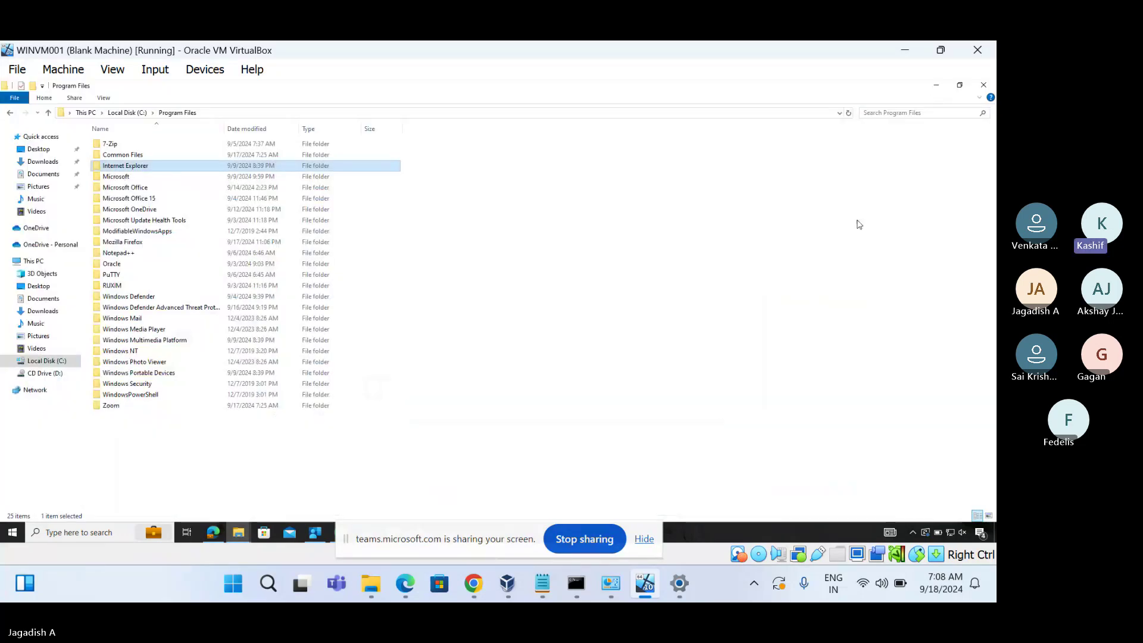
click(938, 85)
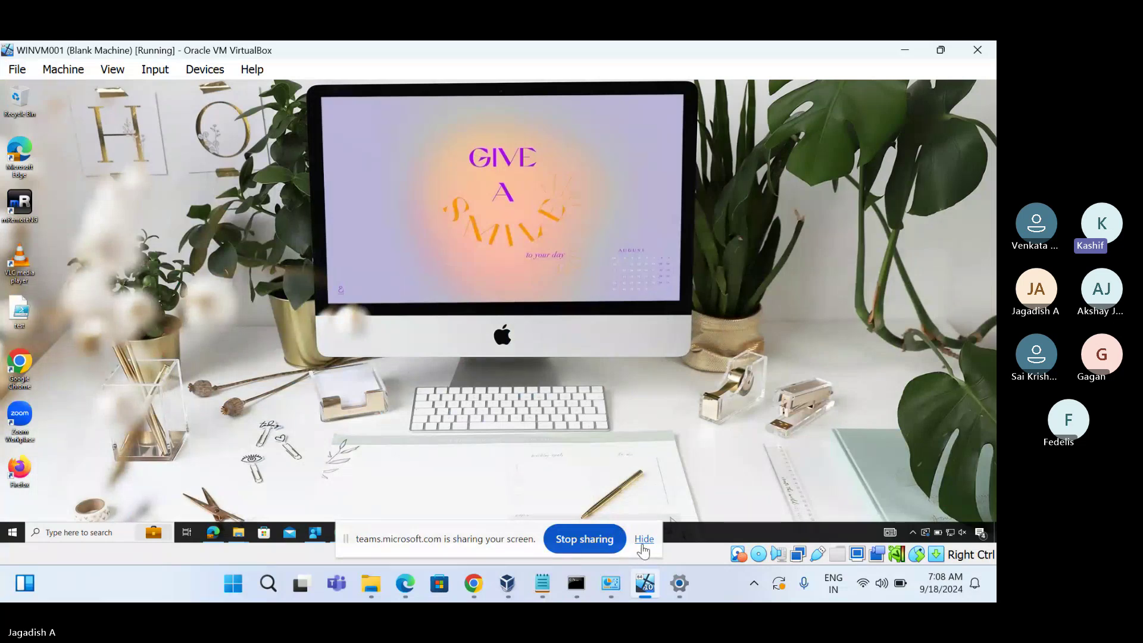
click(645, 539)
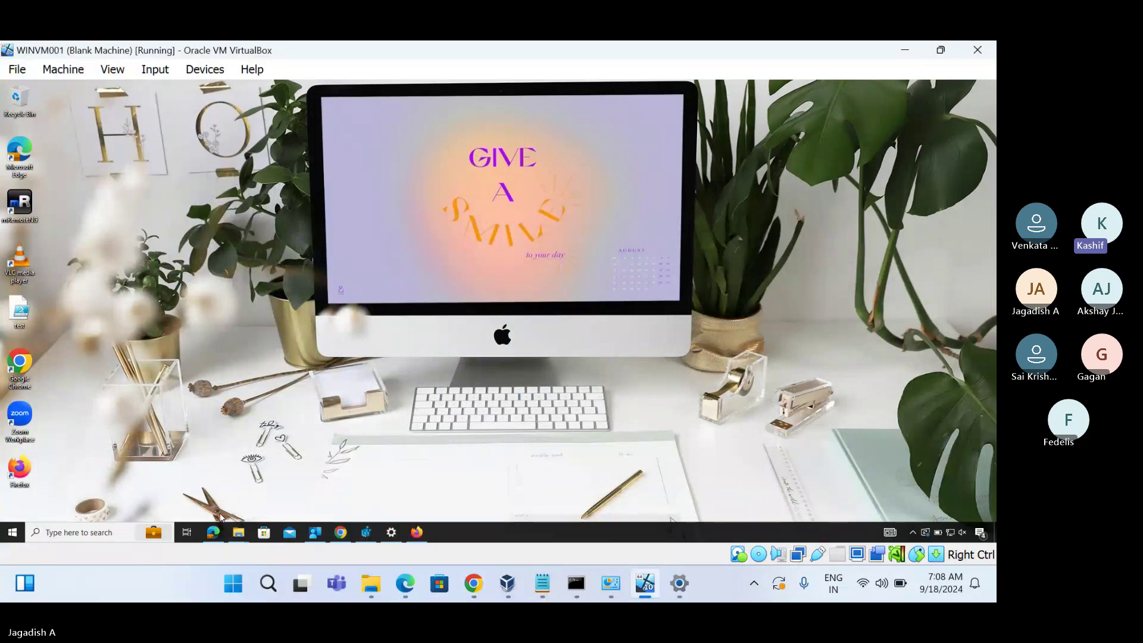
- Reopen File Explorer in the VM at This PC, showing Local Disk (C:) and CD Drive (D:)
mouse_move(238, 531)
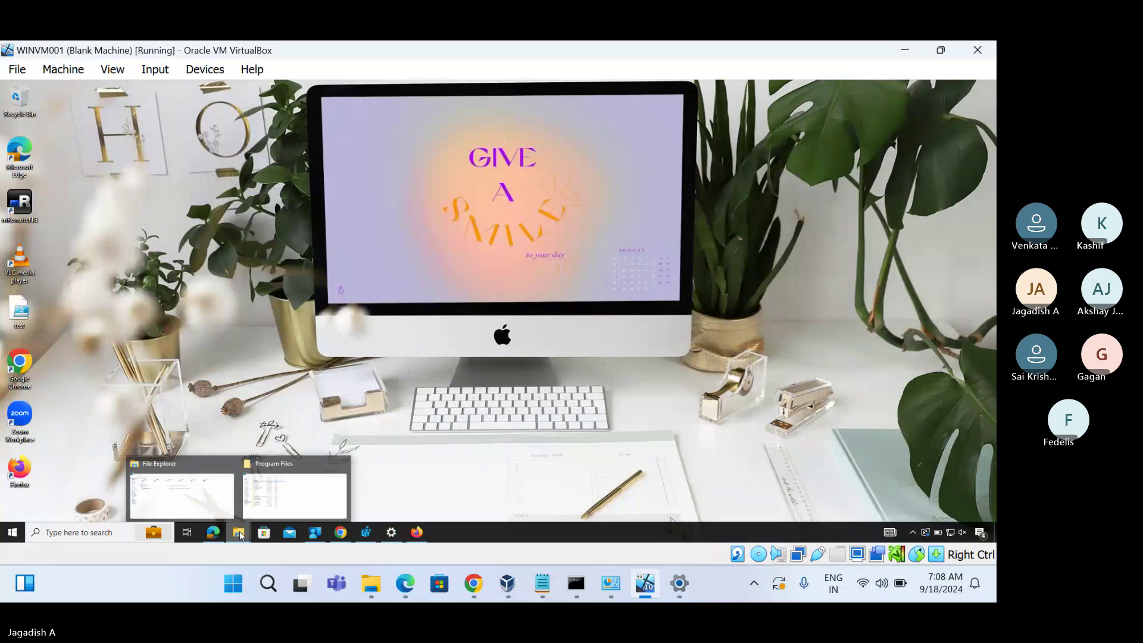
click(182, 494)
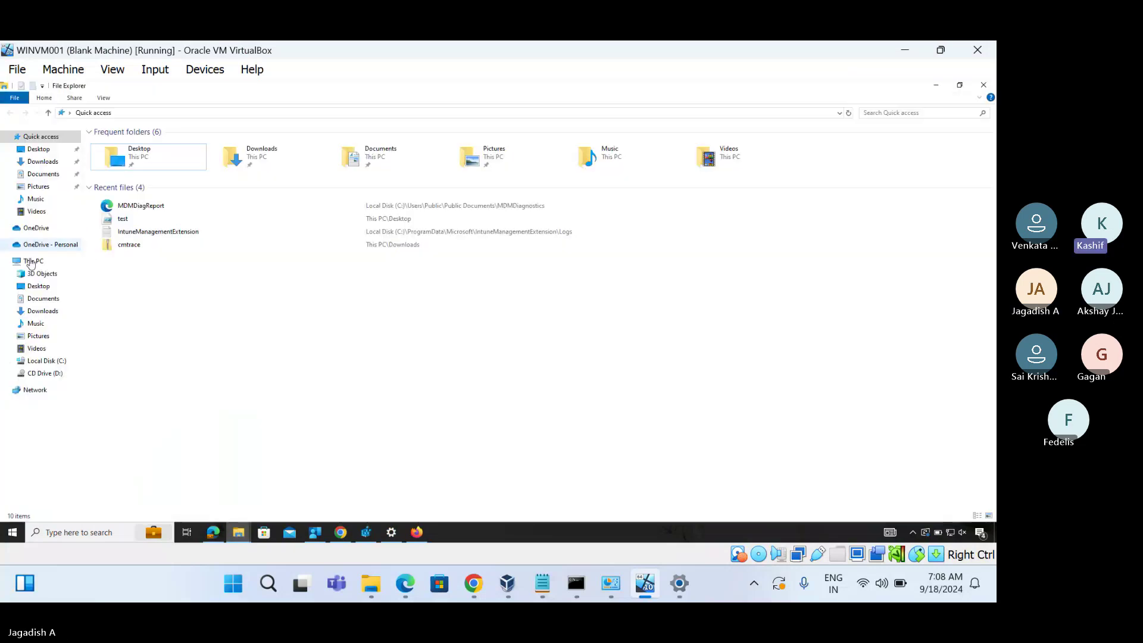
click(32, 262)
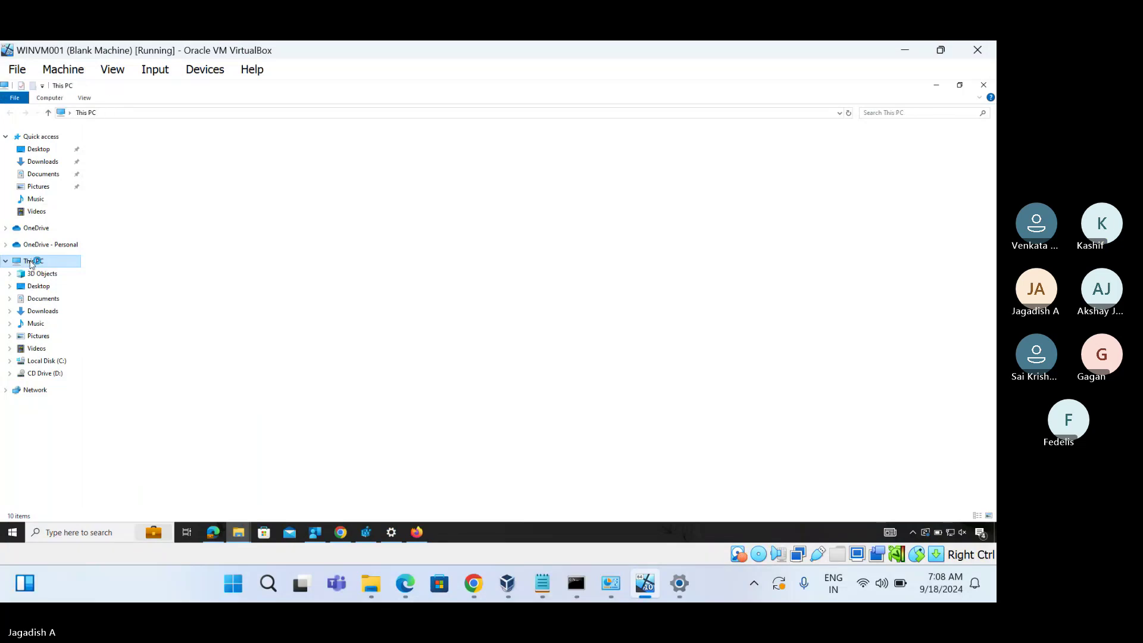
right_click(31, 262)
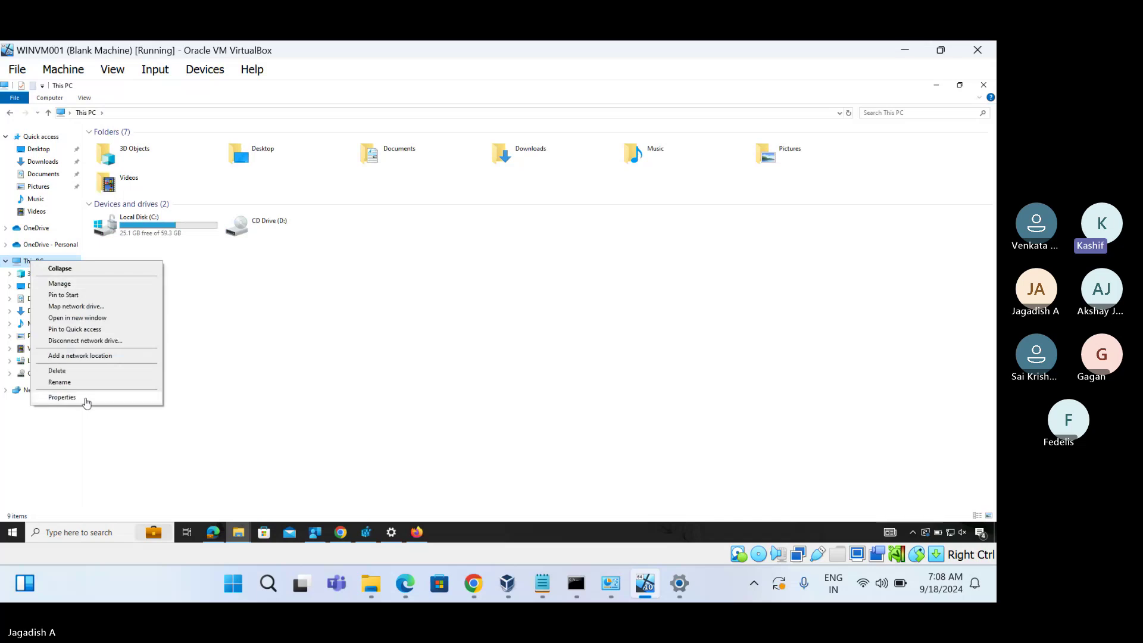
click(247, 288)
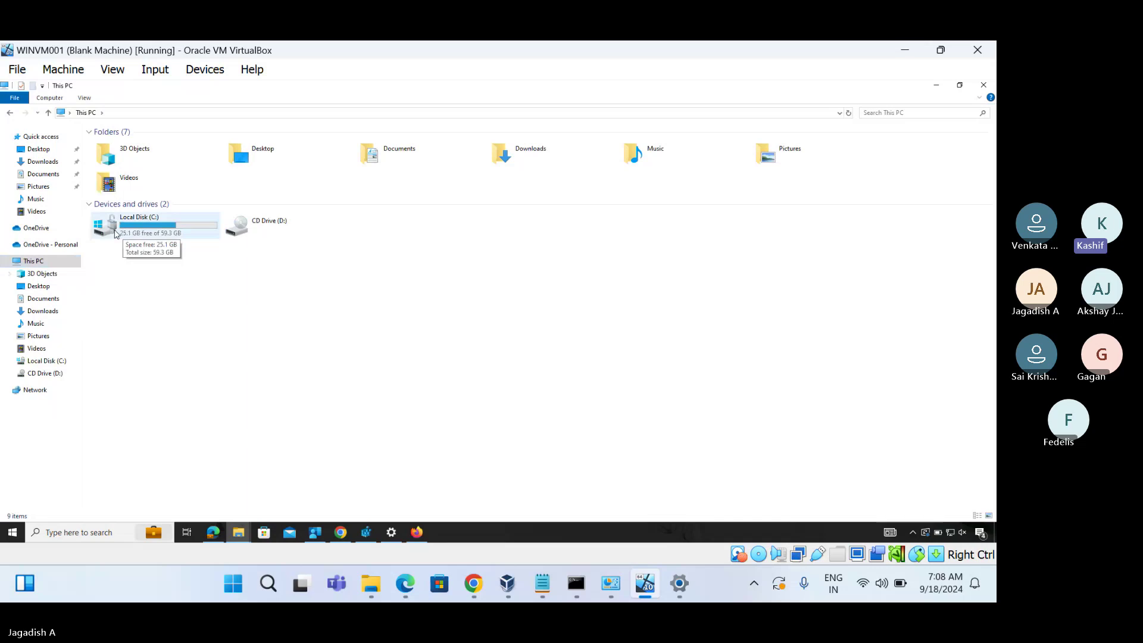
- Search 'cmd' in the VM and run Command Prompt as administrator, approving the UAC prompt
click(135, 537)
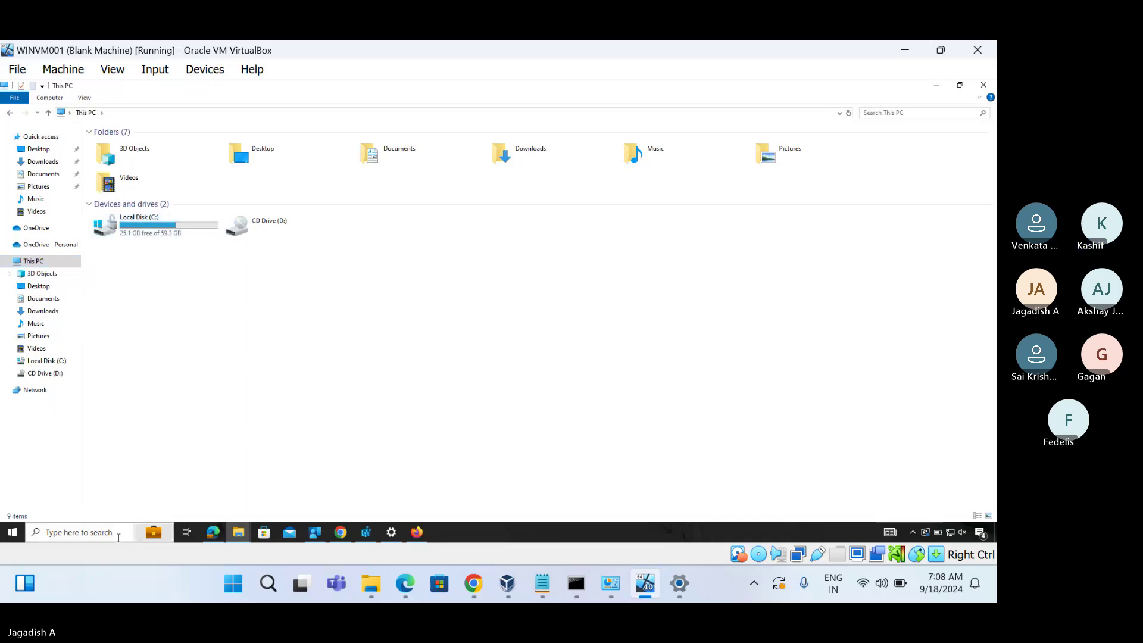
text(cmd)
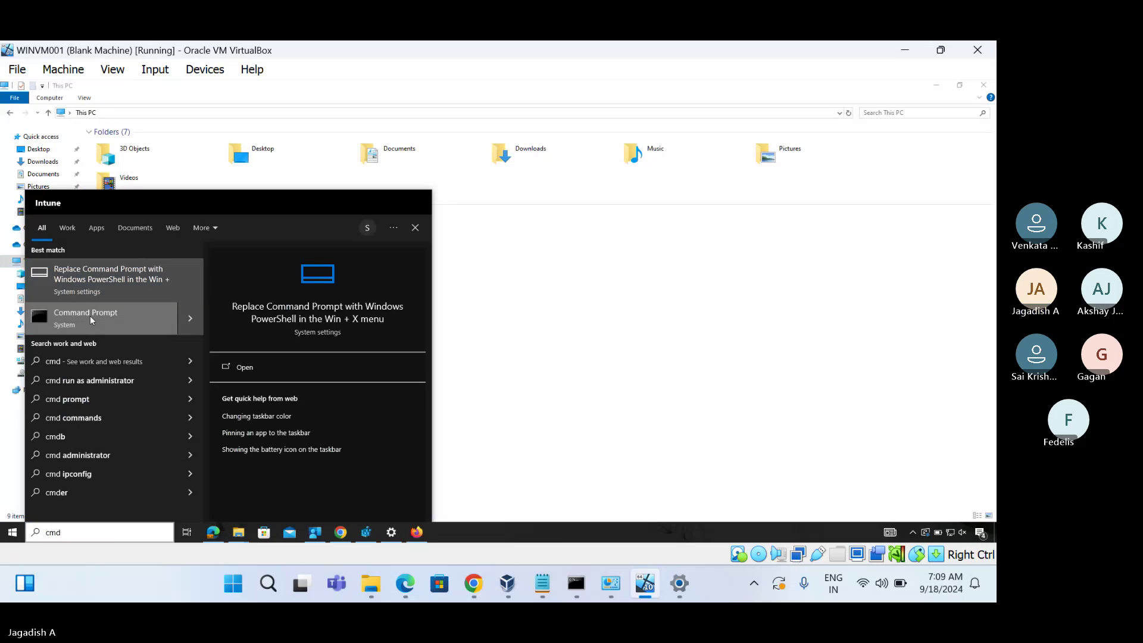
right_click(91, 316)
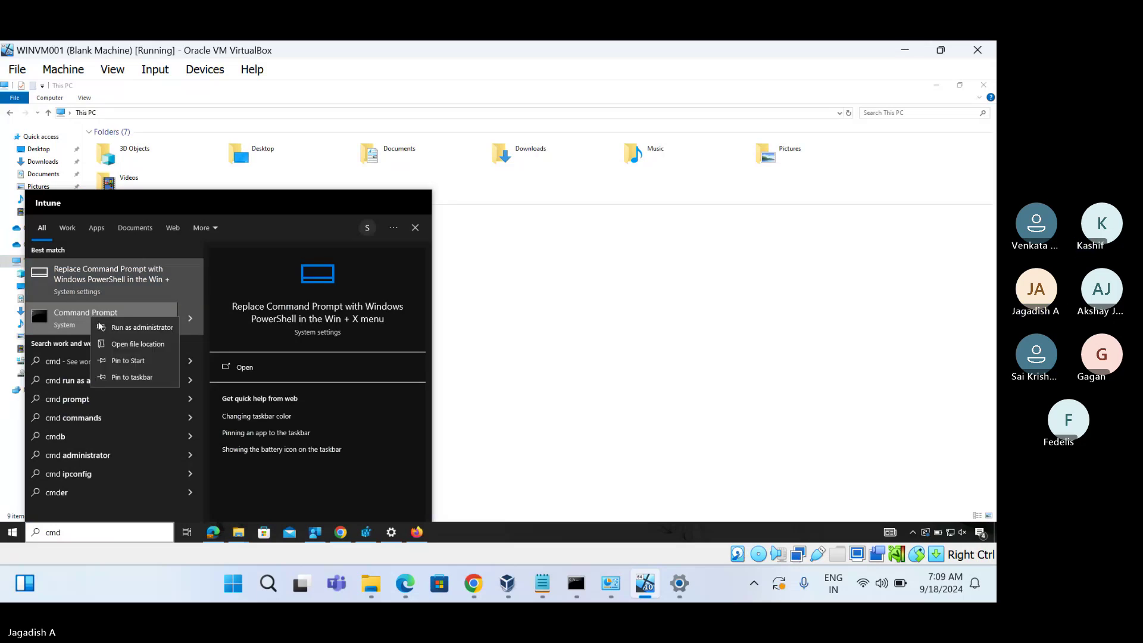
click(129, 329)
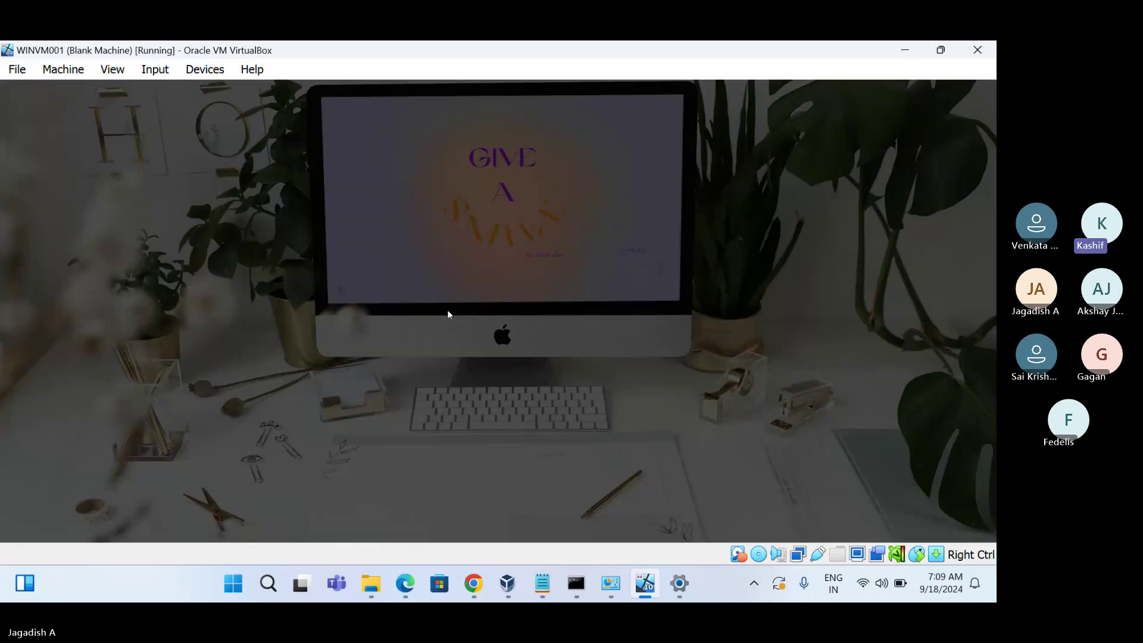
click(452, 377)
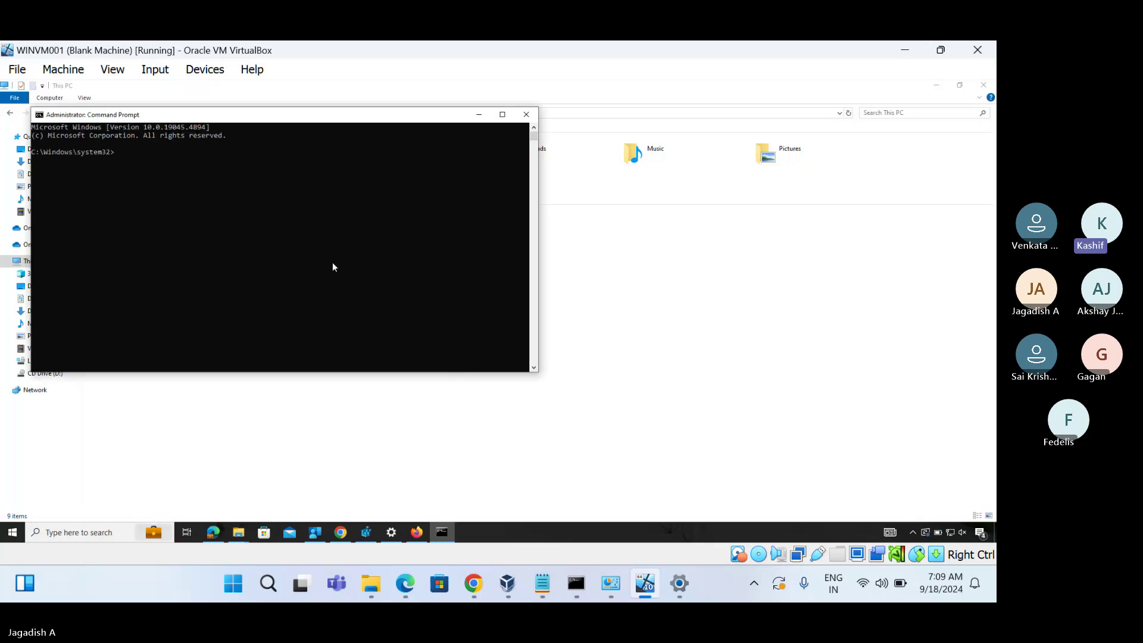
- Run manage-bde -status to confirm C: is Fully Encrypted, XTS-AES 256, Protection On
text(manage)
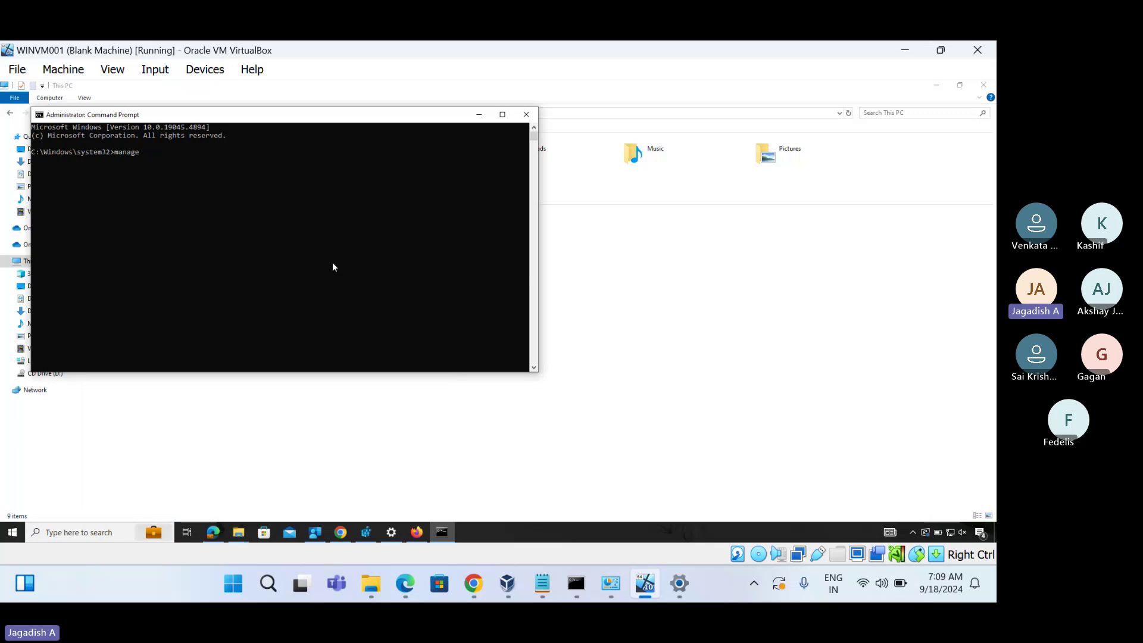
text( bd)
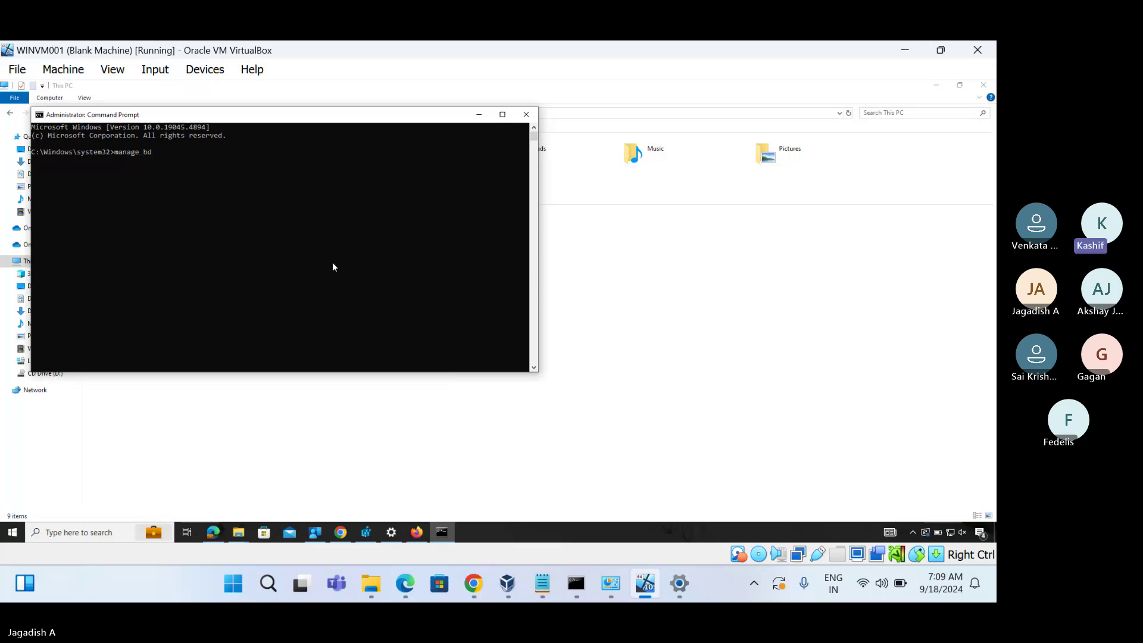
key(BackSpace)
key(BackSpace)
key(BackSpace)
text(-)
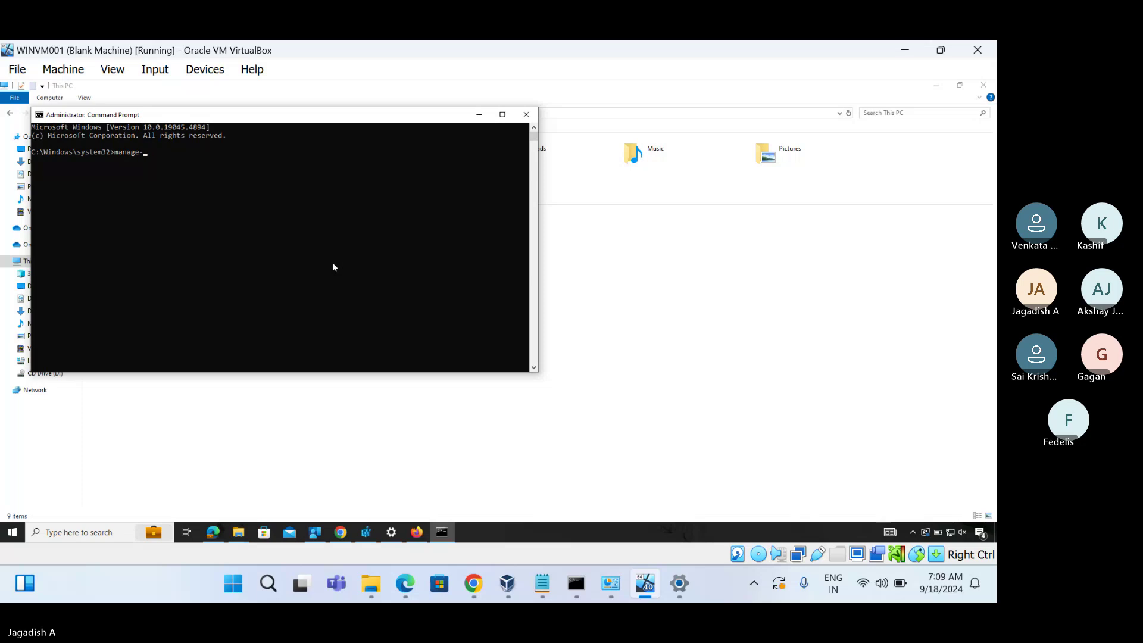
text(bde -status)
key(Return)
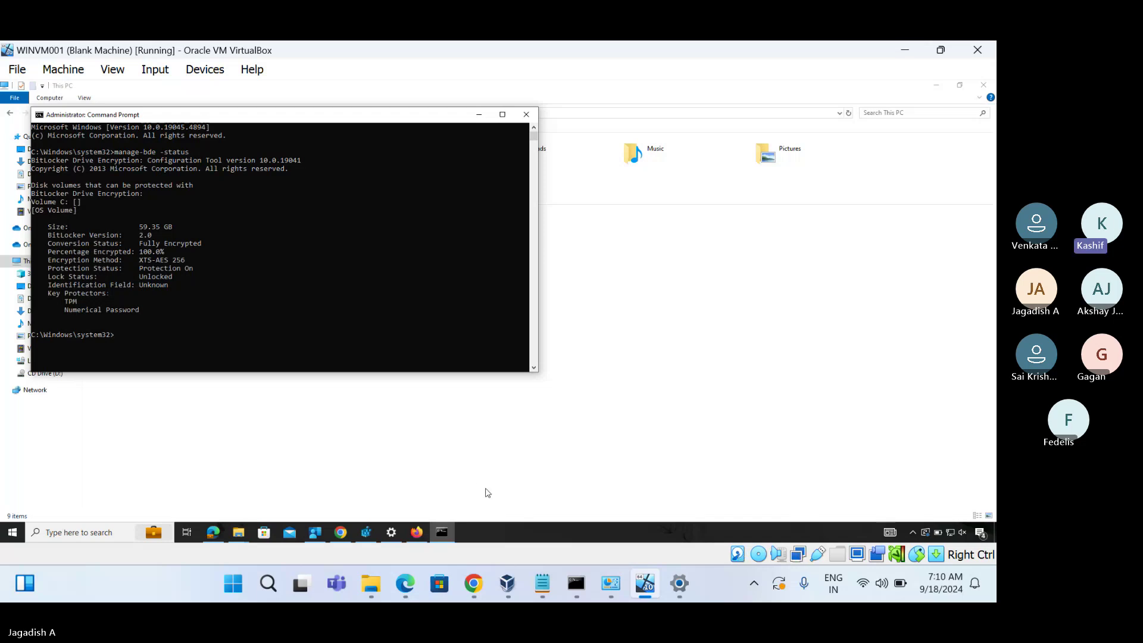
click(470, 583)
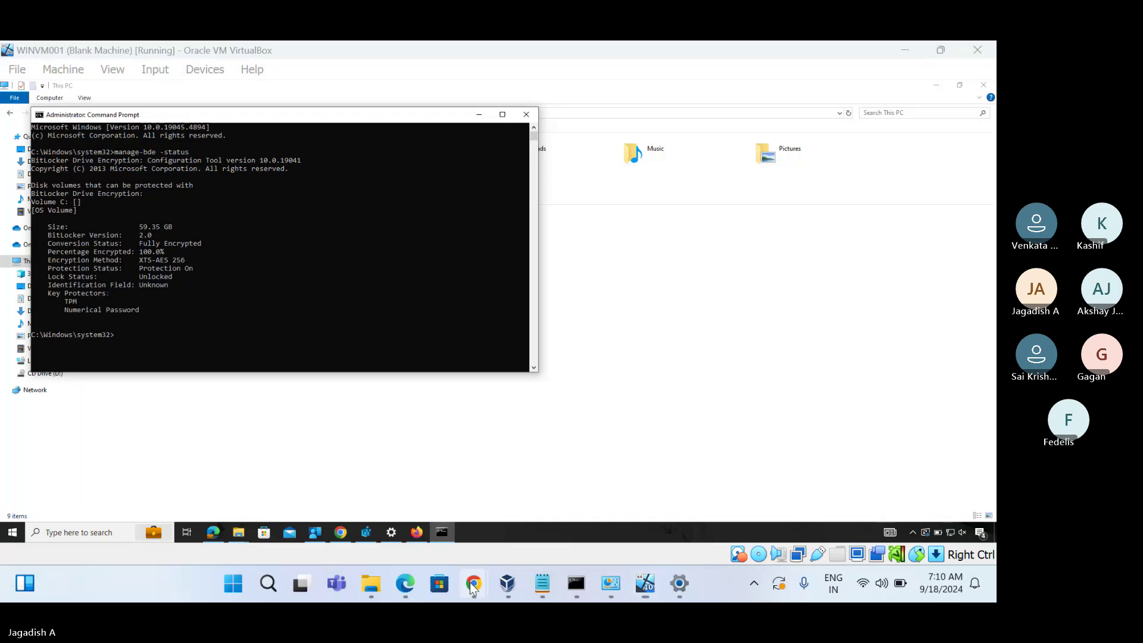
- Go to Devices > Windows devices and open the WINVM001 device overview
click(396, 512)
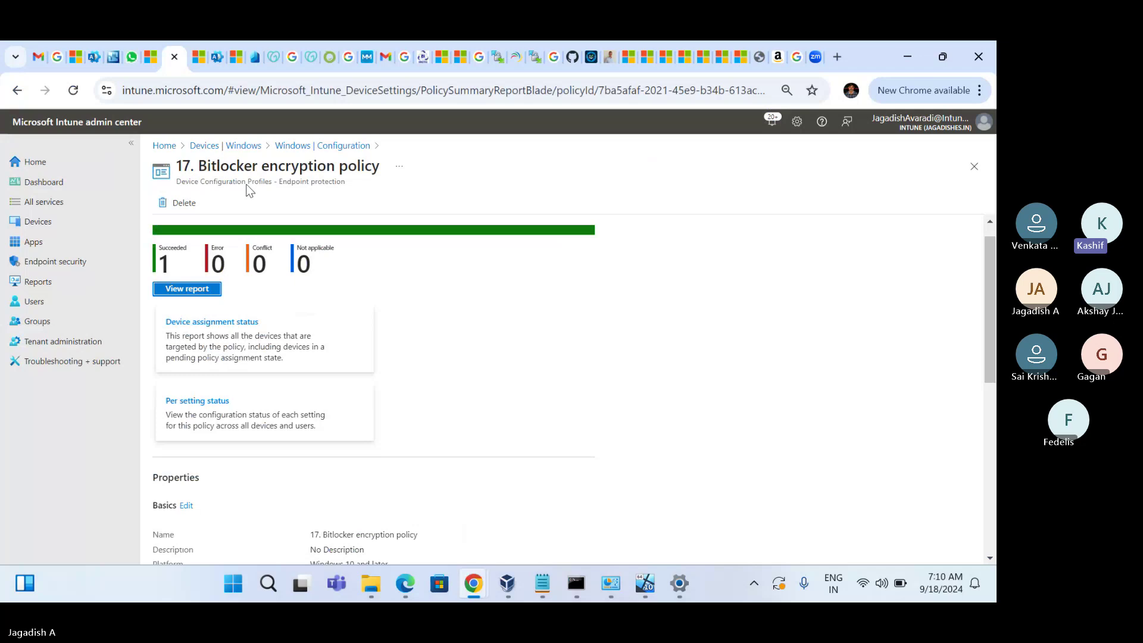
click(207, 148)
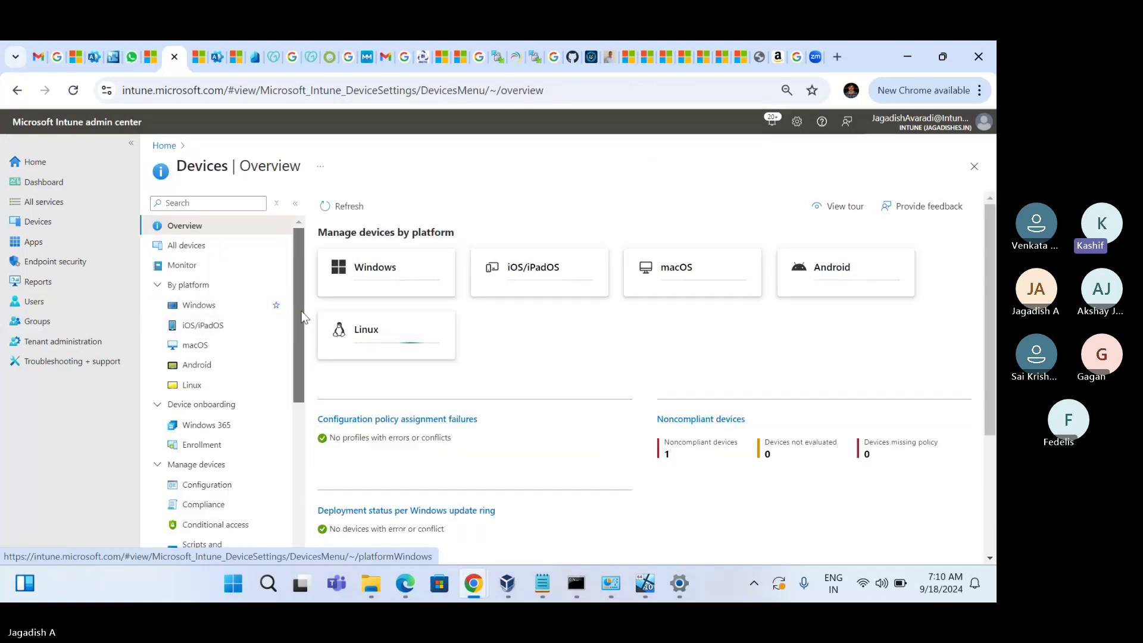
click(200, 305)
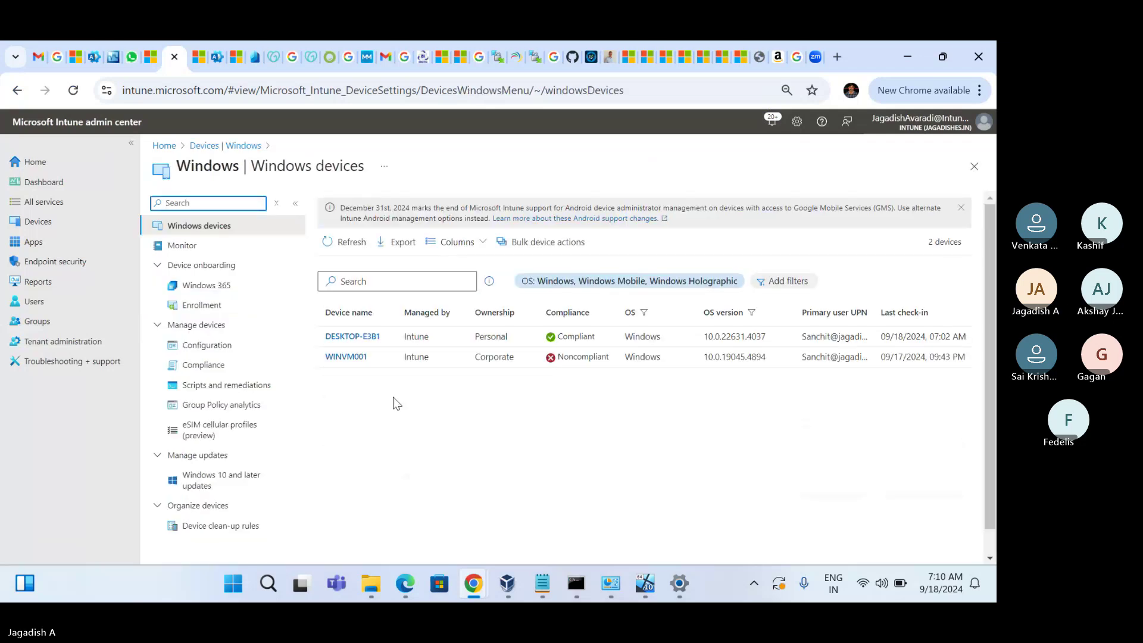
click(349, 357)
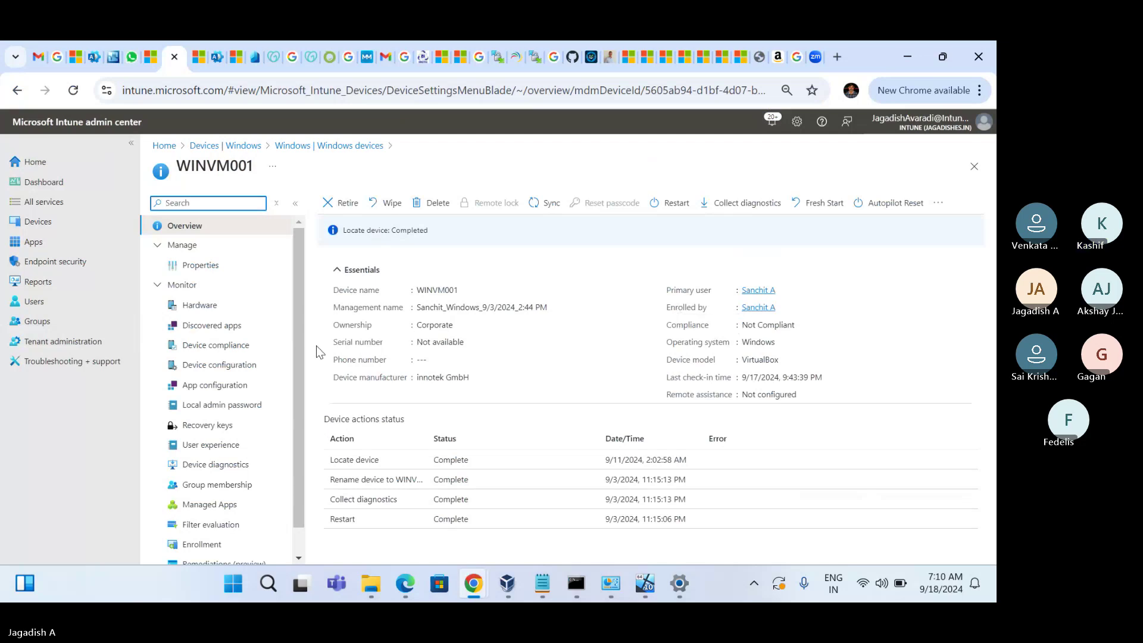
- Show WINVM001's OS drive BitLocker recovery key, then view its local admin password page
drag(299, 346, 299, 381)
click(208, 398)
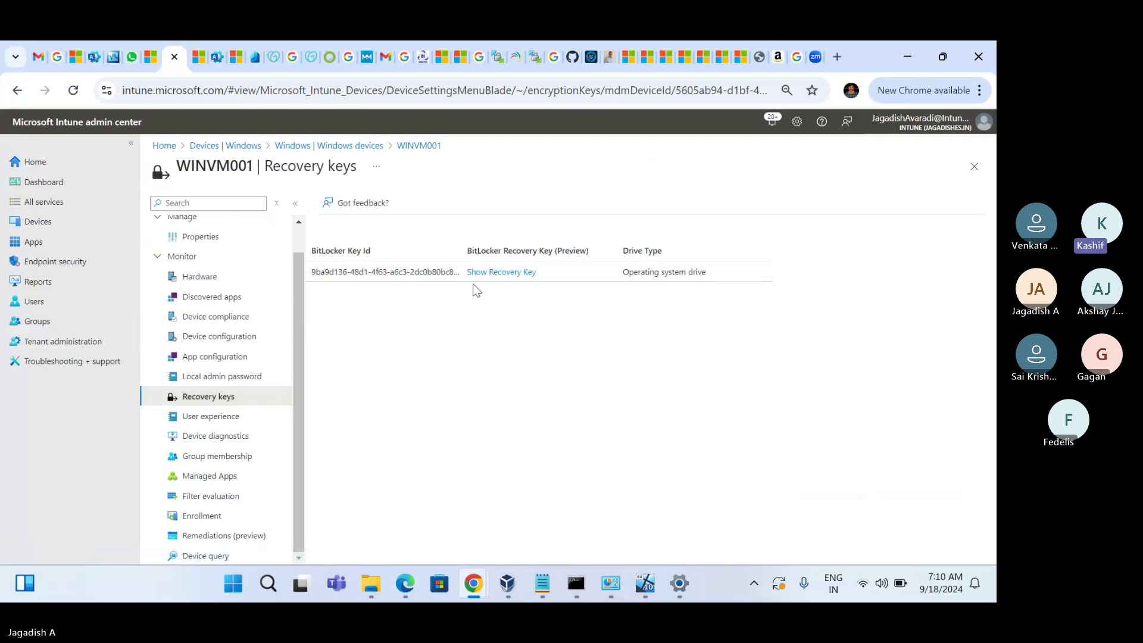
click(487, 273)
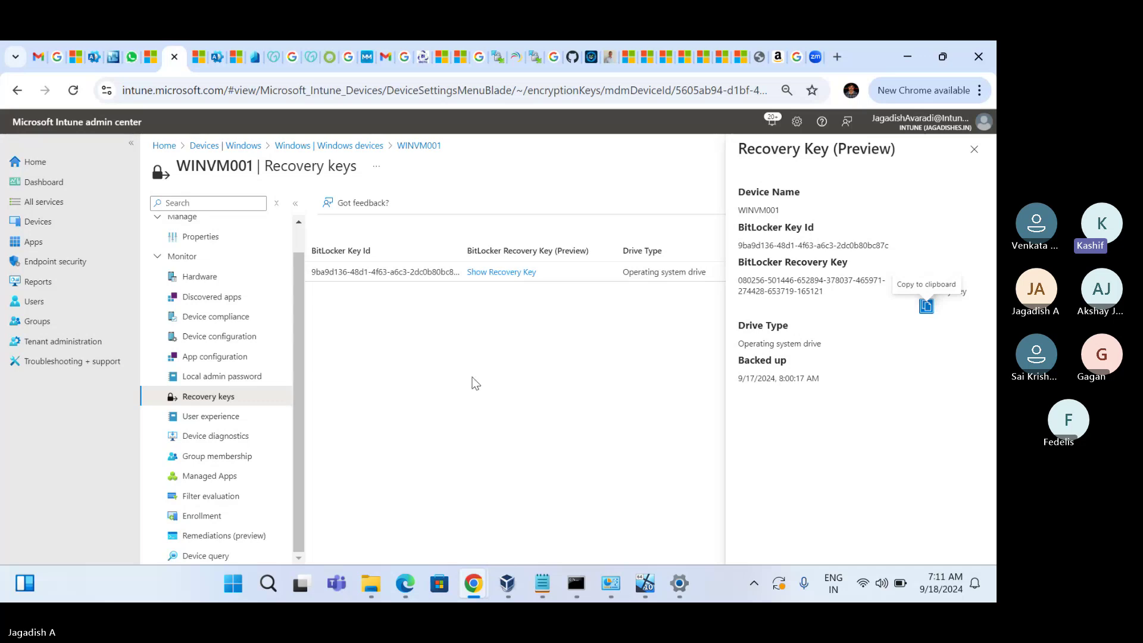
click(226, 381)
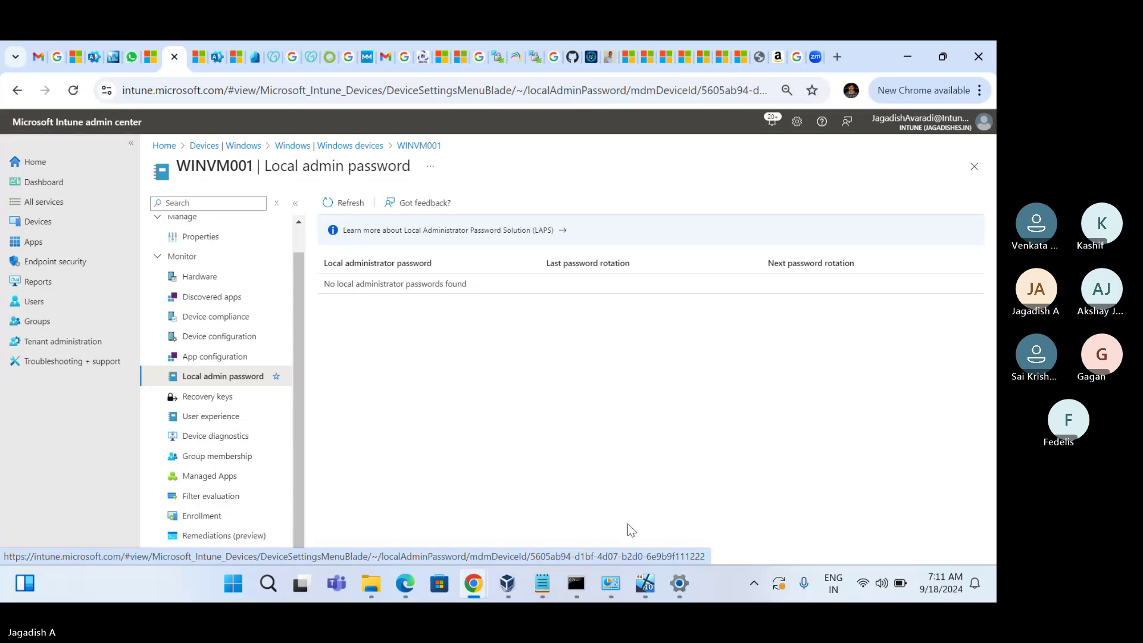
mouse_move(652, 588)
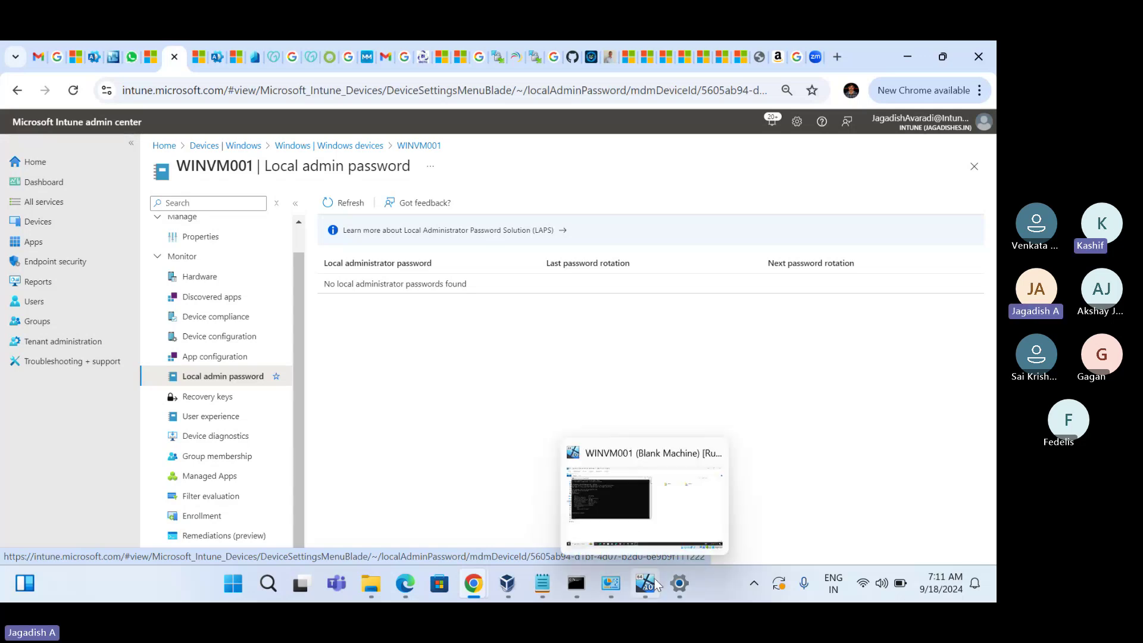
click(649, 505)
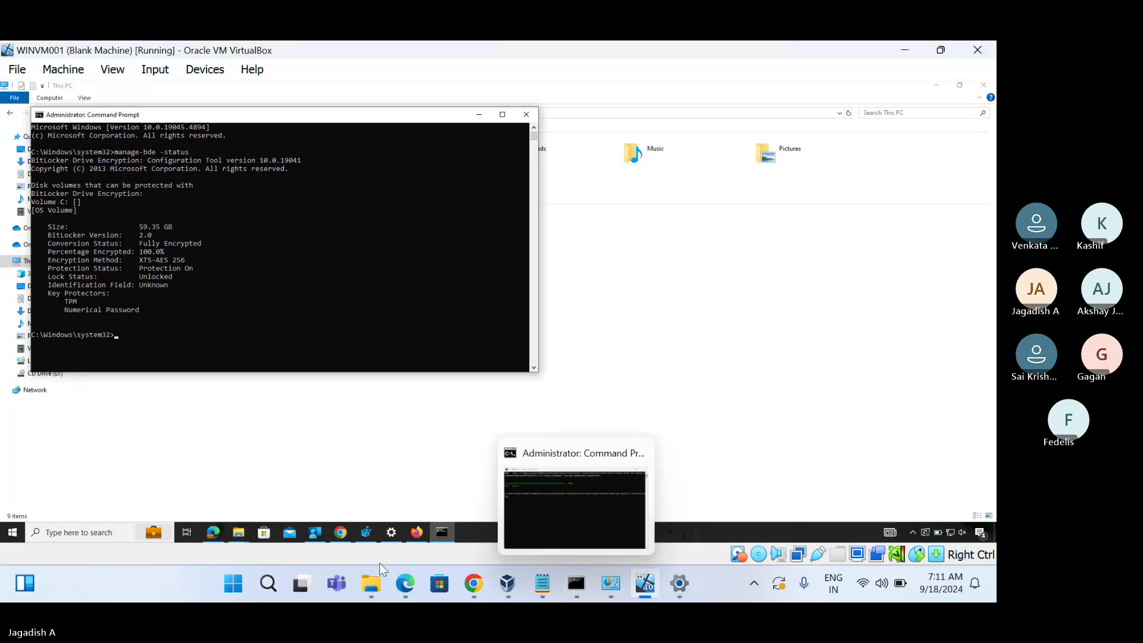
click(345, 585)
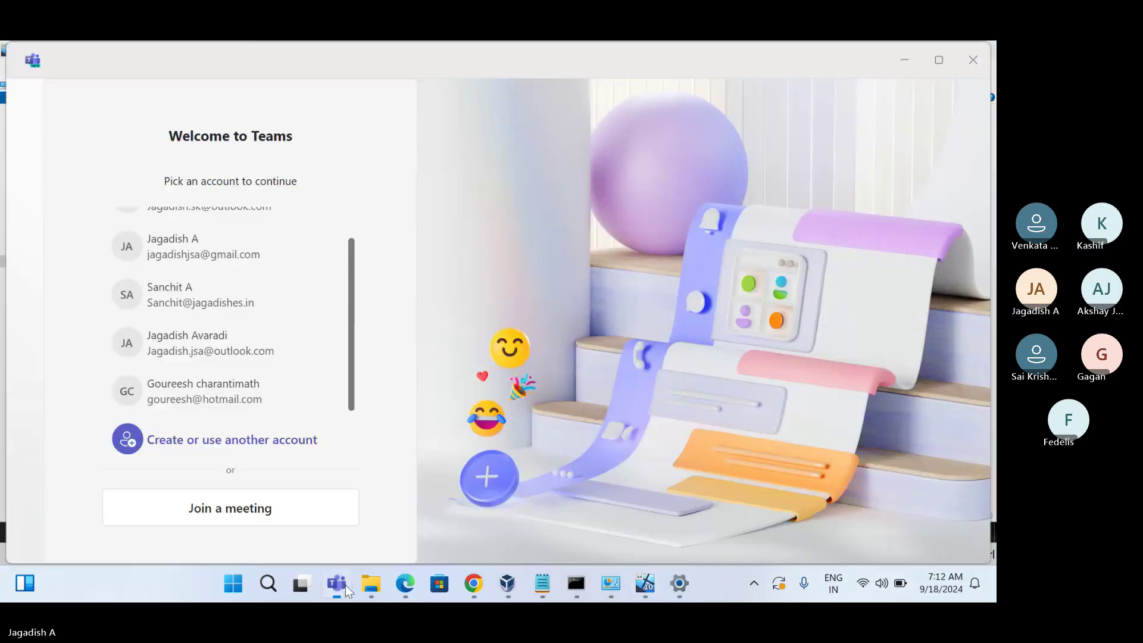
key(alt+Tab)
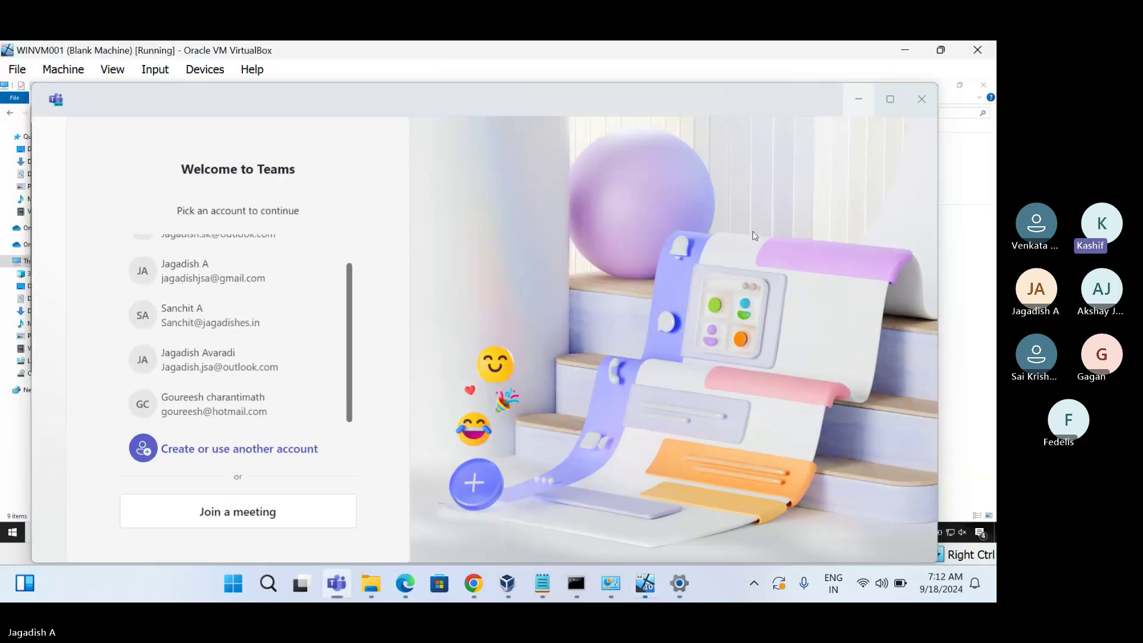
key(alt+Tab)
mouse_move(478, 586)
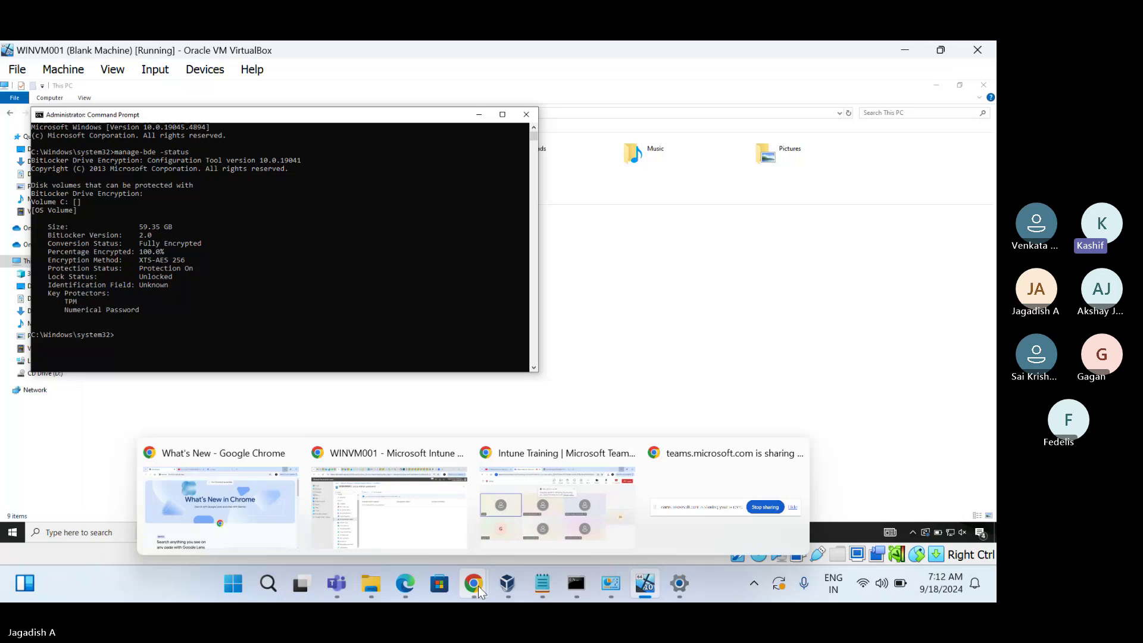
click(602, 542)
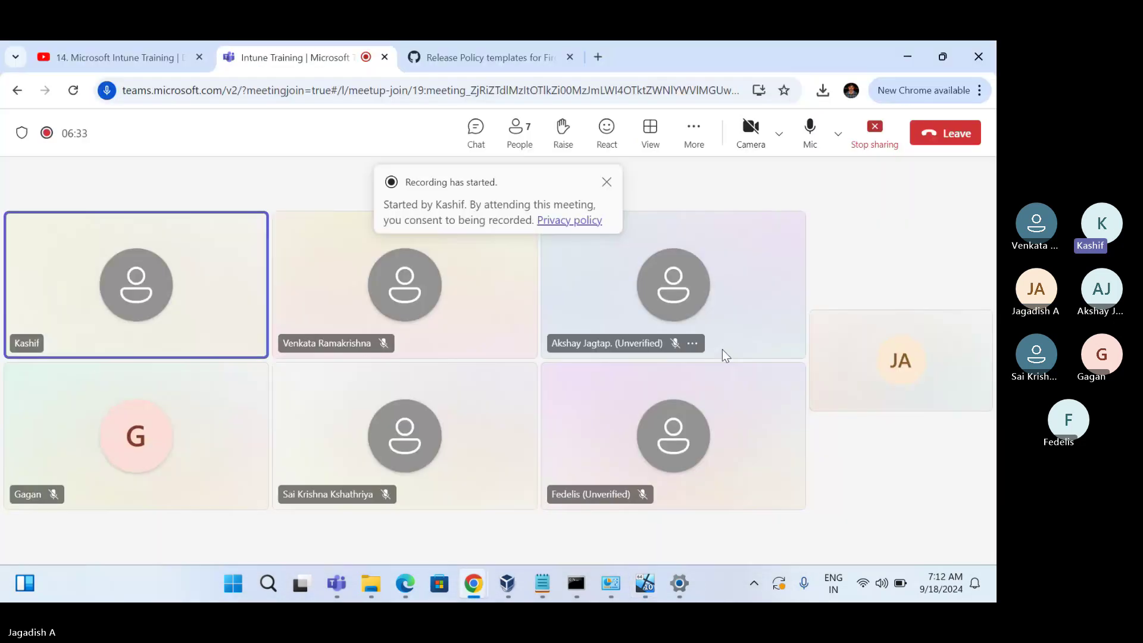
key(alt+Tab)
key(alt+Tab)
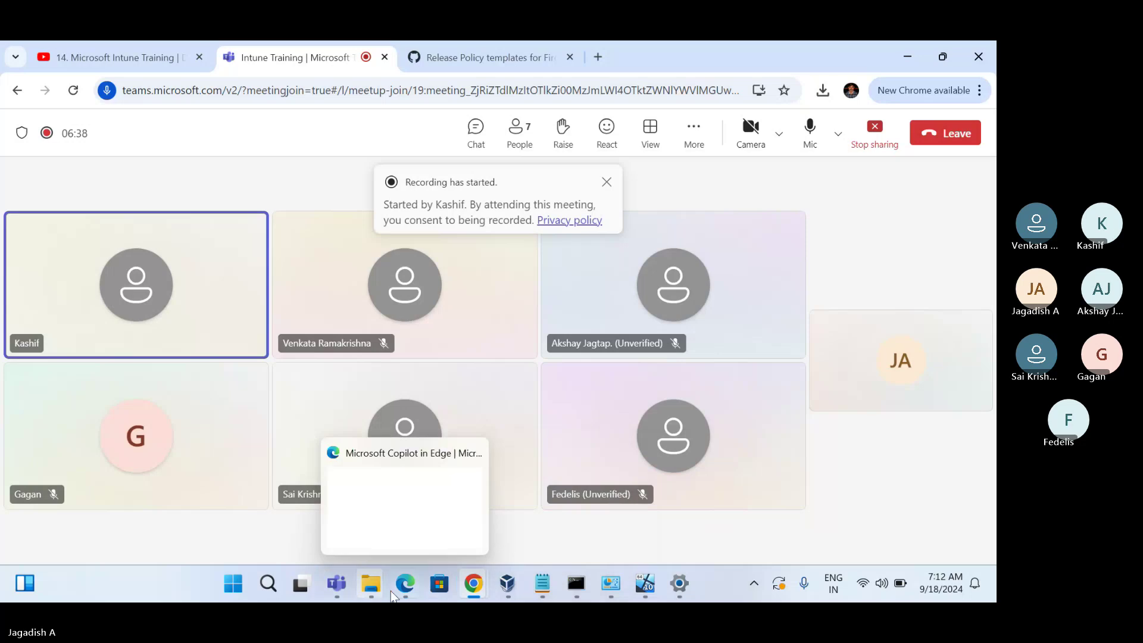
mouse_move(474, 586)
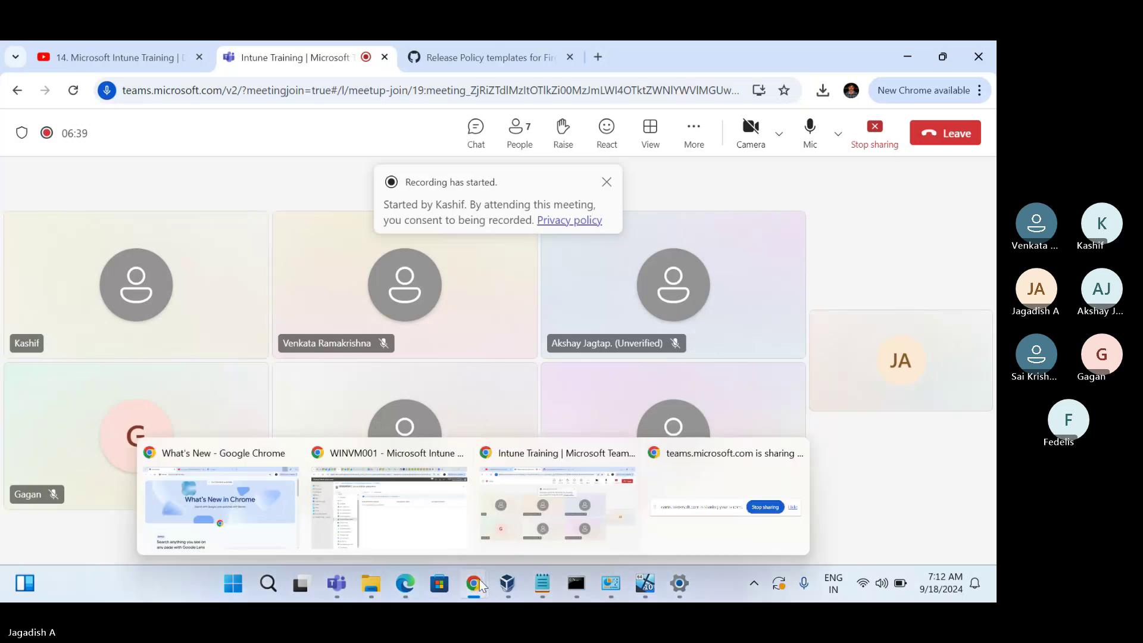
click(464, 532)
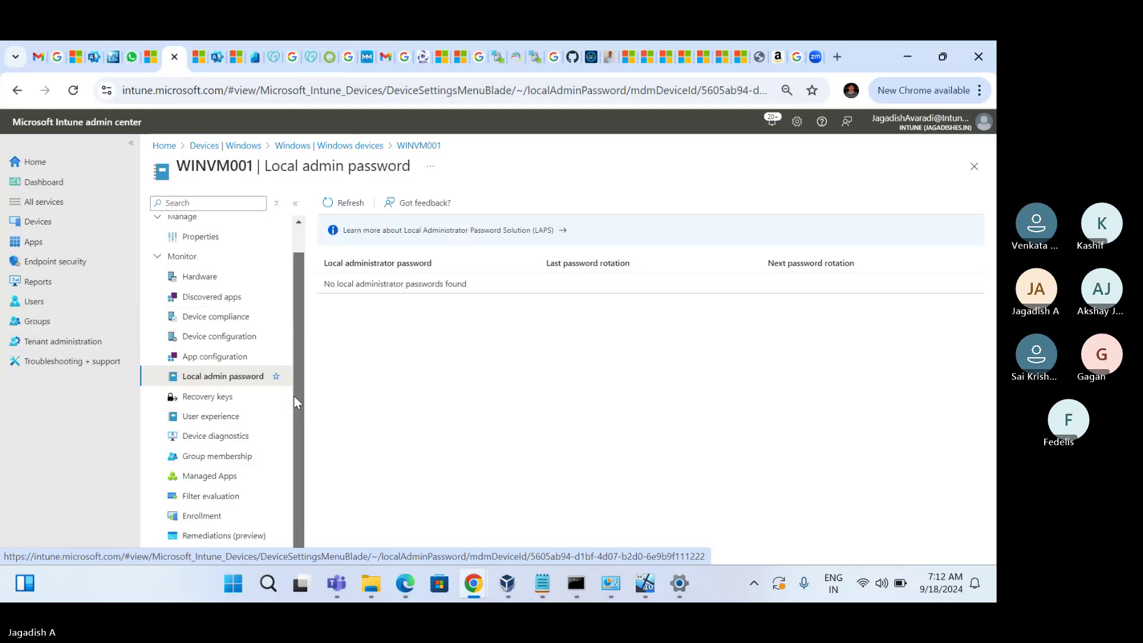
scroll(285, 315, up, 1)
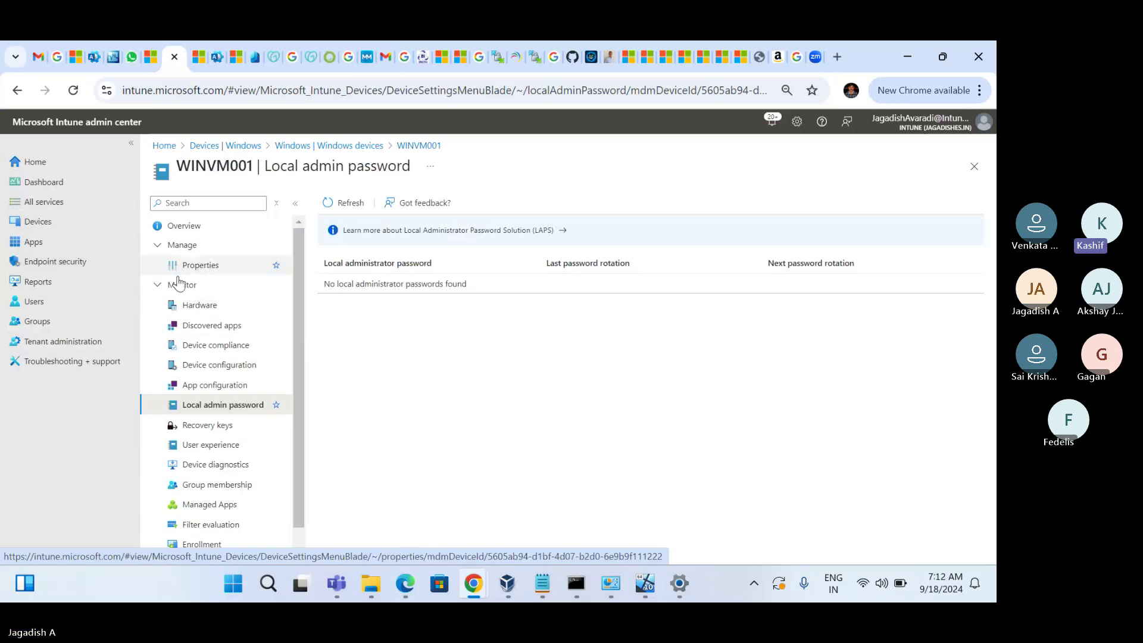
click(100, 263)
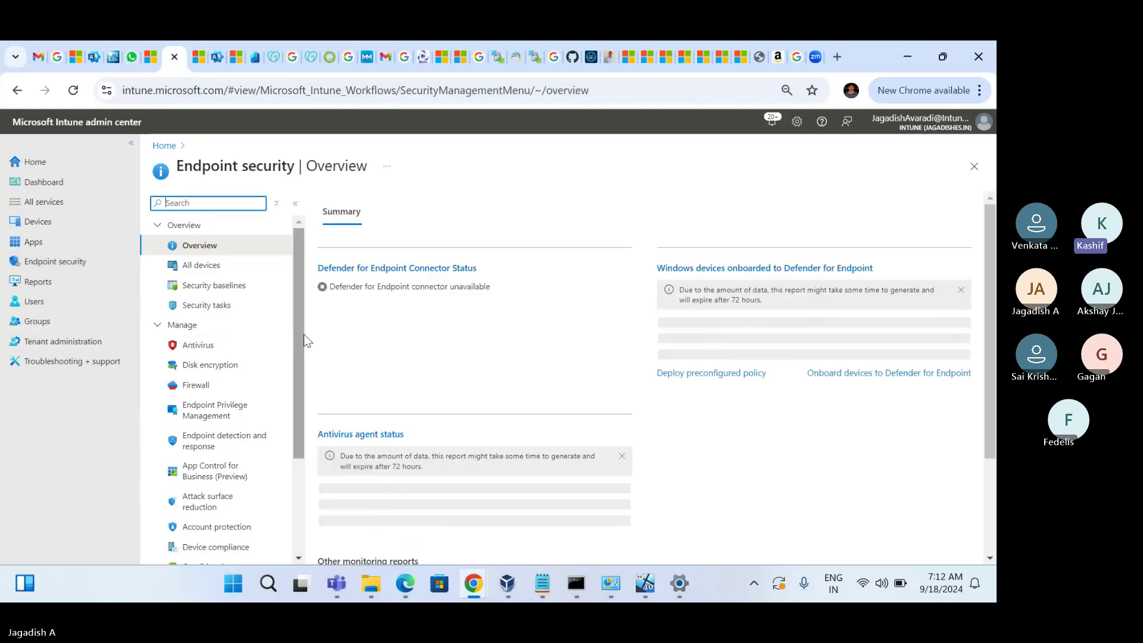
- Filter the Endpoint security menu with 'account' to show Account protection and Conditional access
mouse_move(303, 334)
mouse_down()
mouse_move(300, 364)
mouse_move(301, 328)
mouse_up()
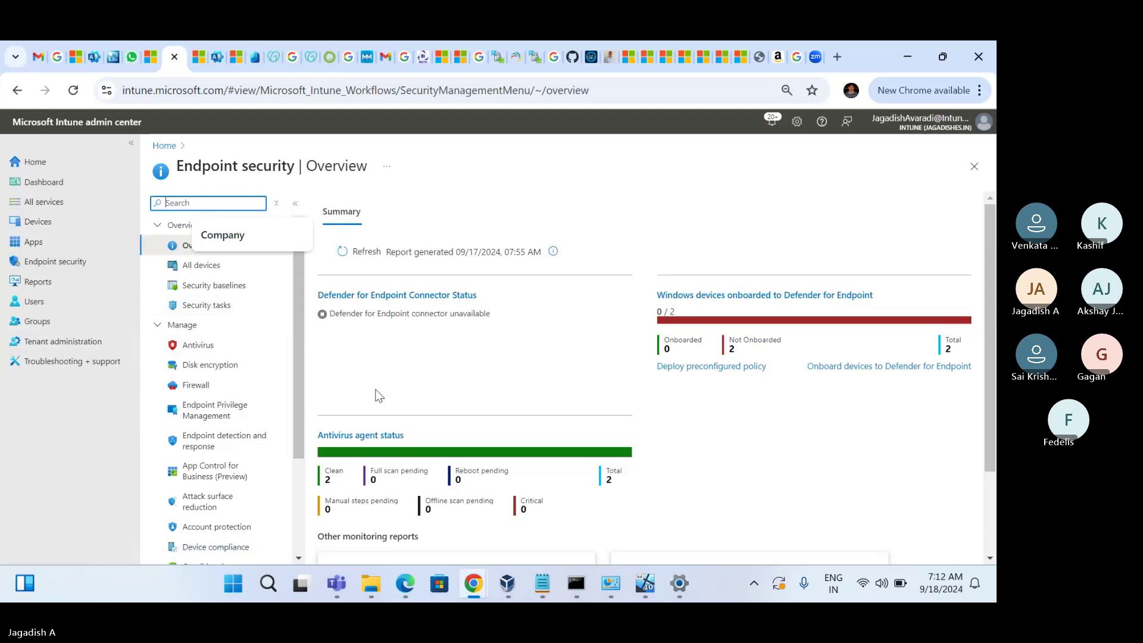
click(202, 202)
text(account)
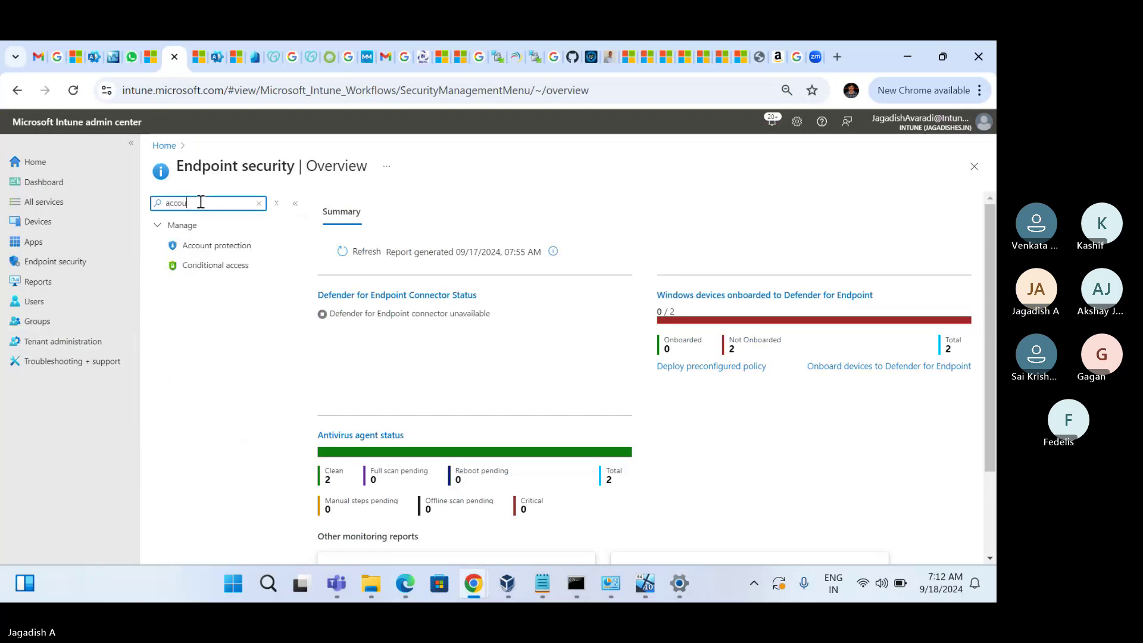
- Open Account protection and the Local Admin Password Configuration profile showing 1 succeeded, 0 errors
click(215, 246)
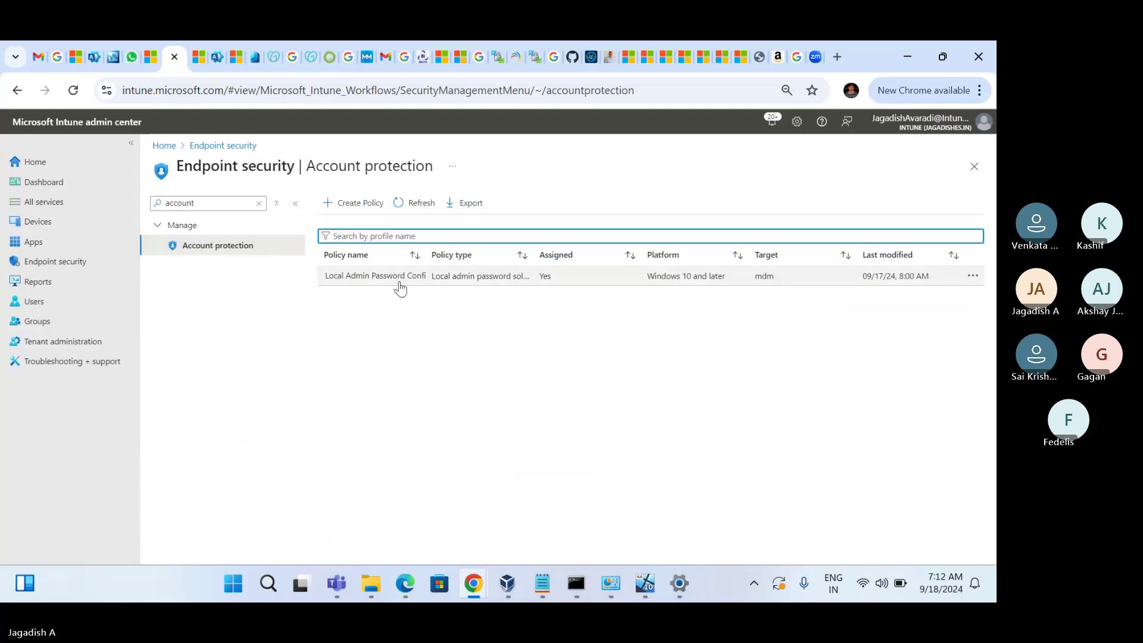
click(417, 277)
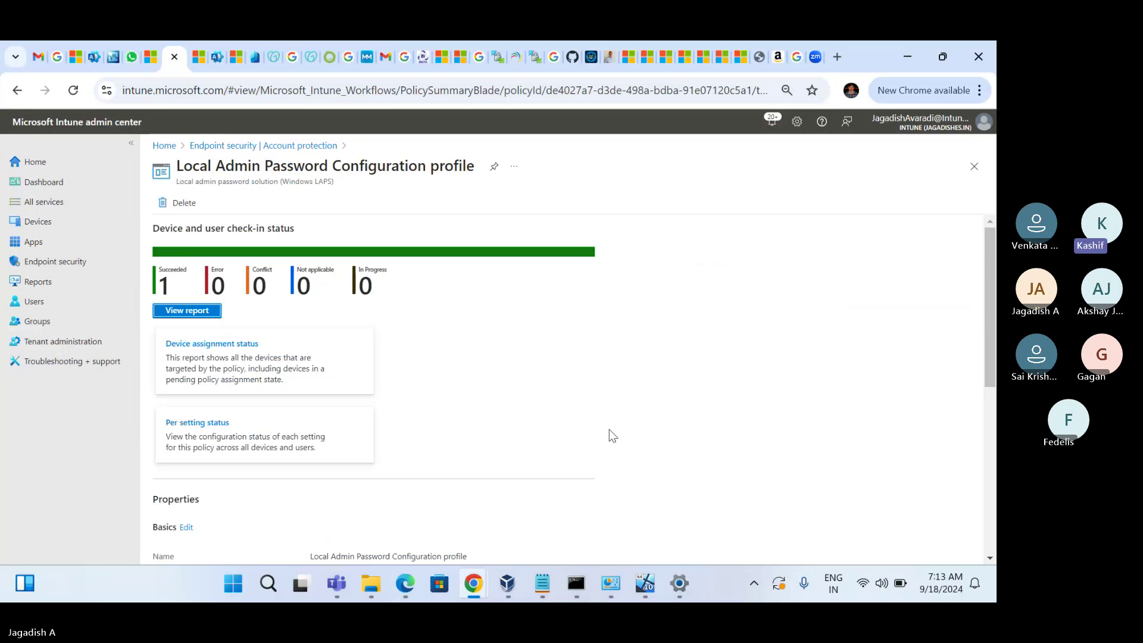
mouse_move(658, 596)
mouse_move(619, 594)
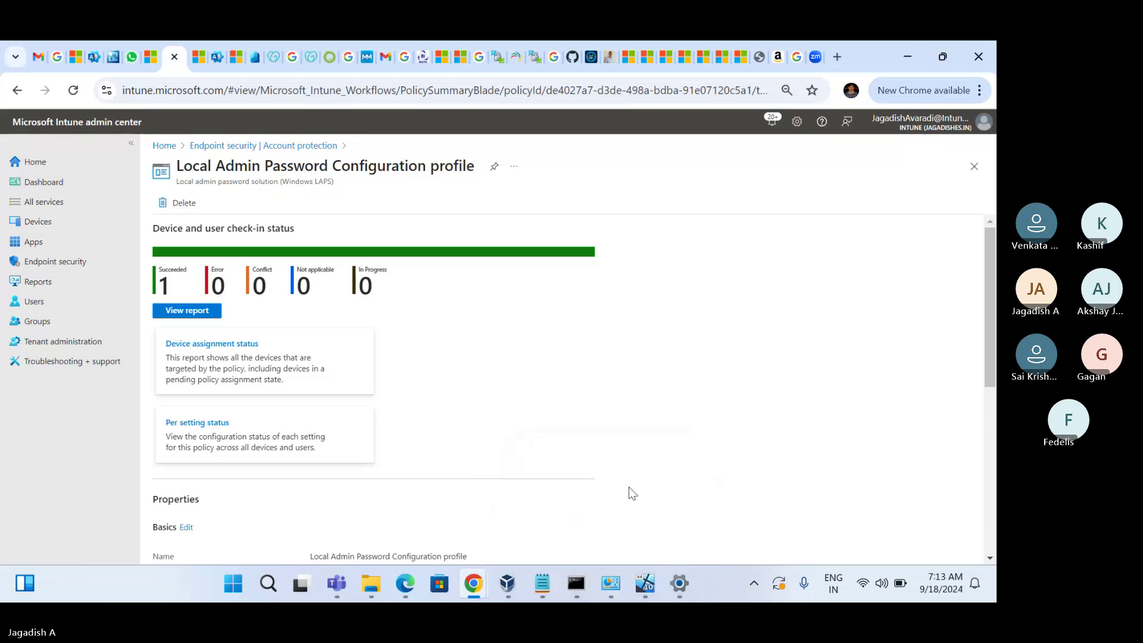
click(646, 501)
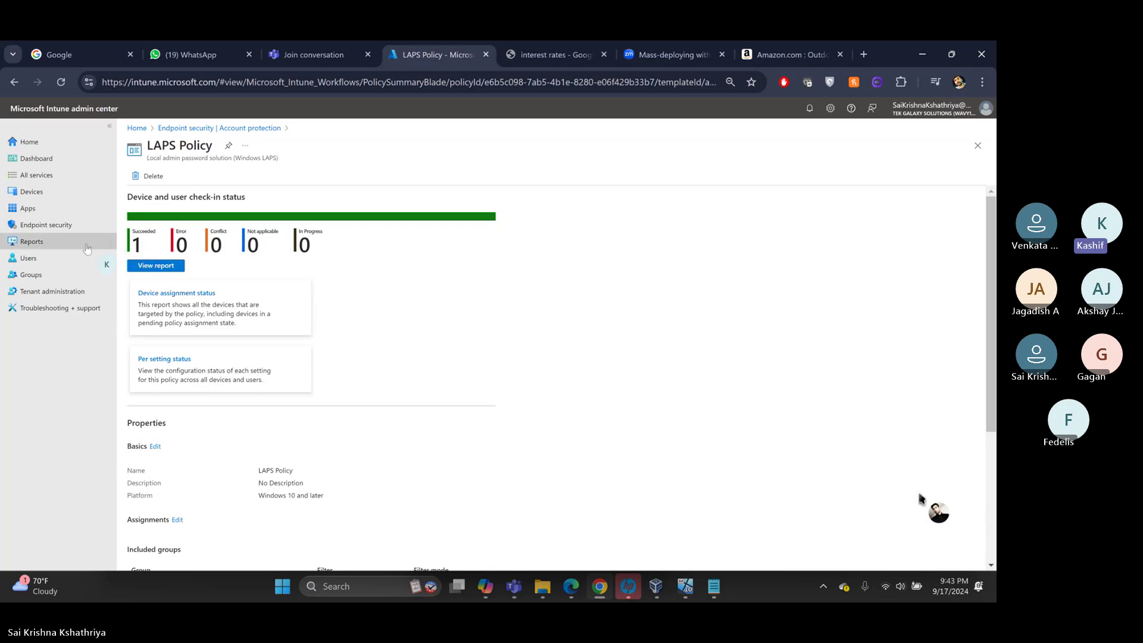
- Check WINVM001's Local admin password page via Devices > Windows, then switch to the VM desktop
click(43, 193)
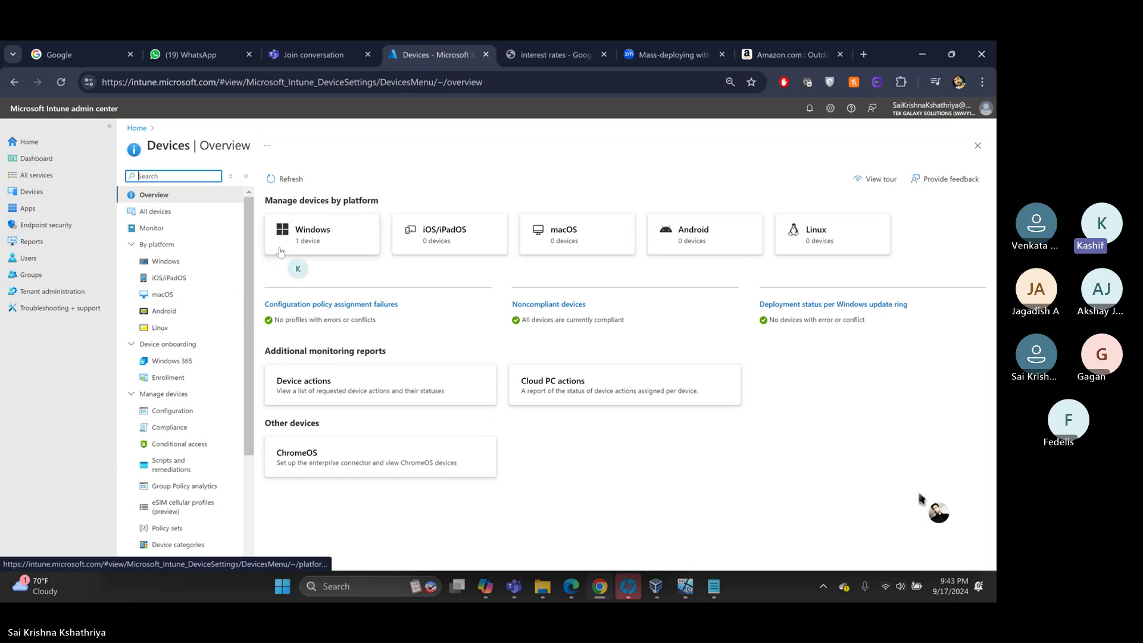
click(336, 233)
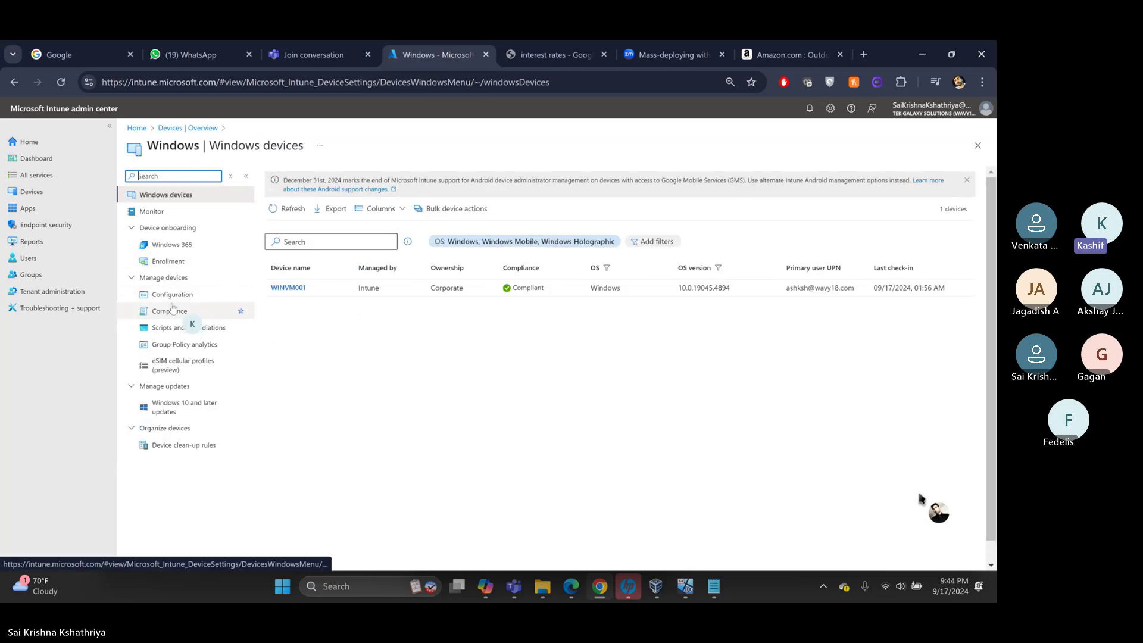
click(295, 289)
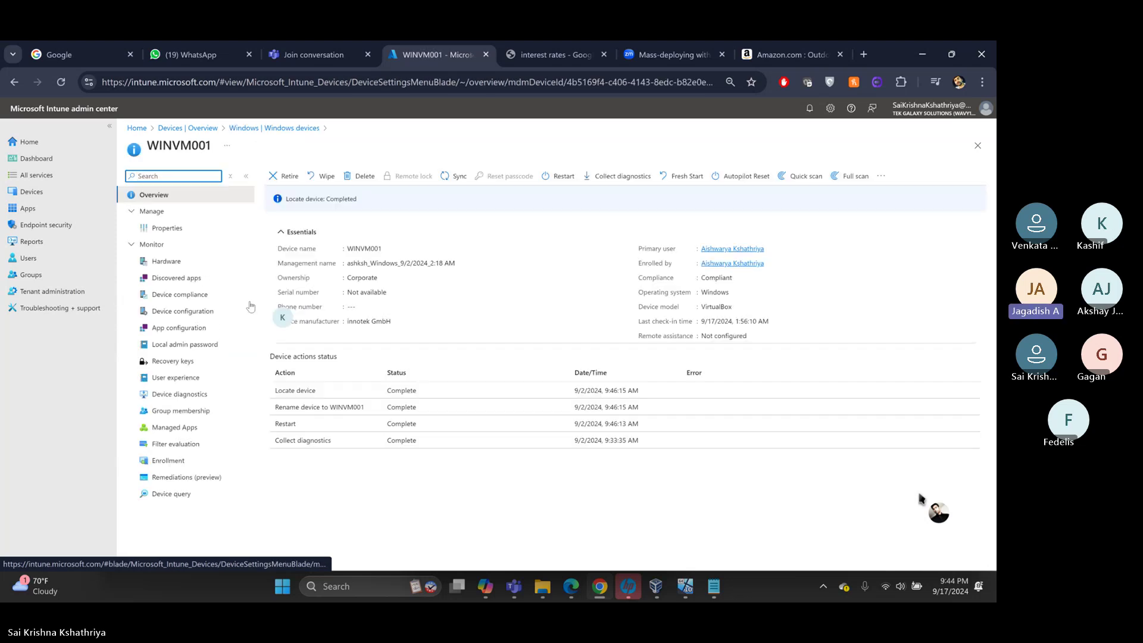
click(192, 345)
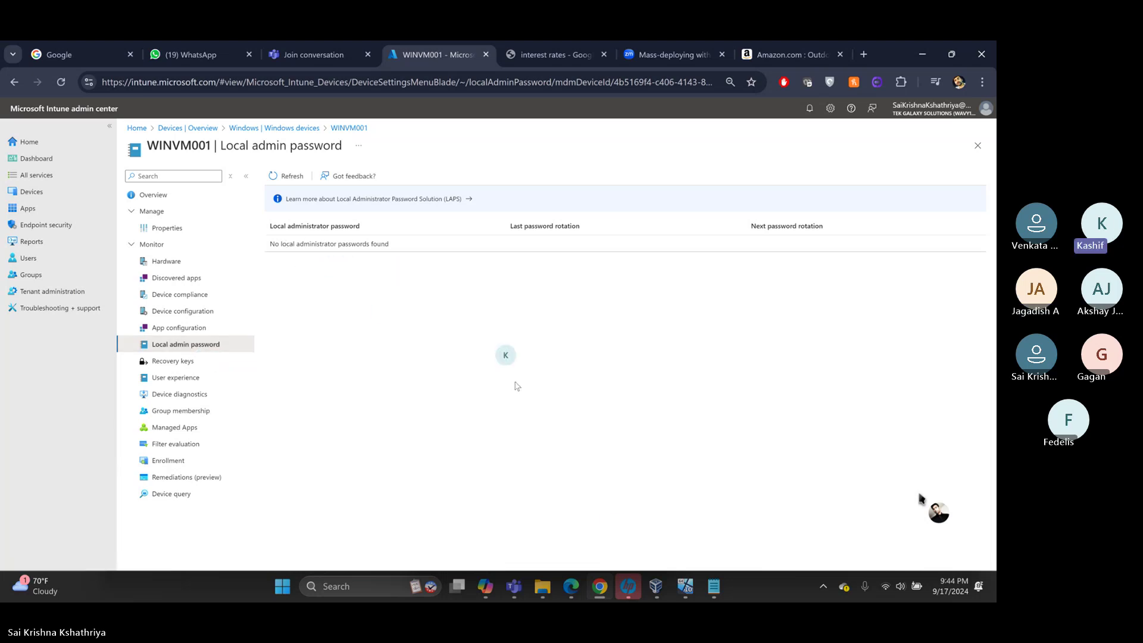
click(685, 589)
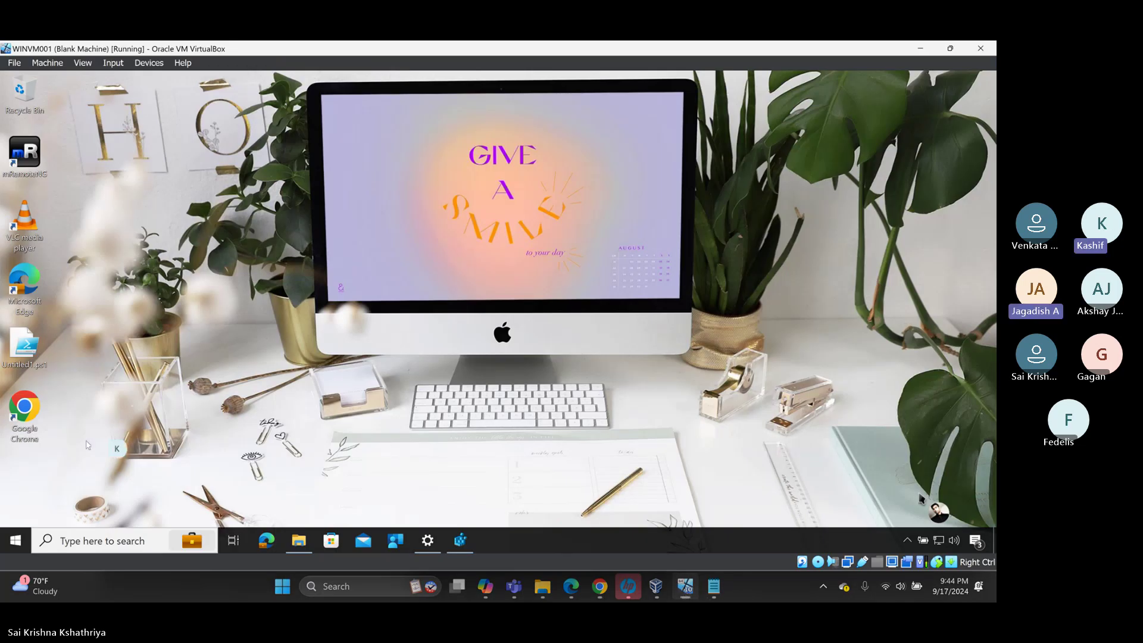
- Launch Computer Management in the VM and list its local user accounts
right_click(21, 542)
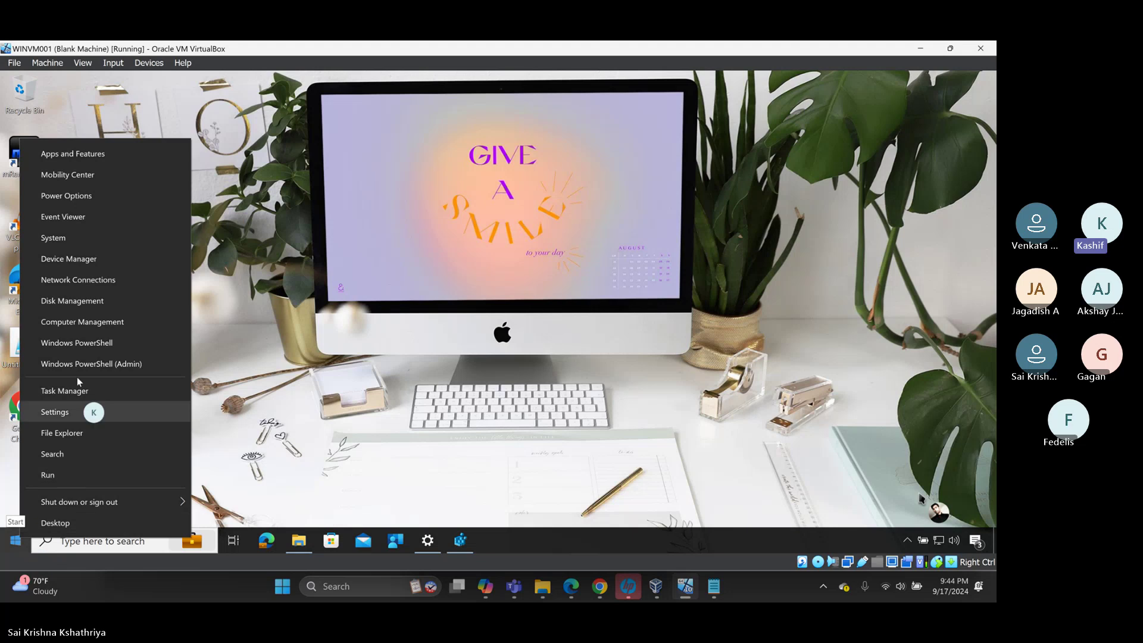
click(89, 324)
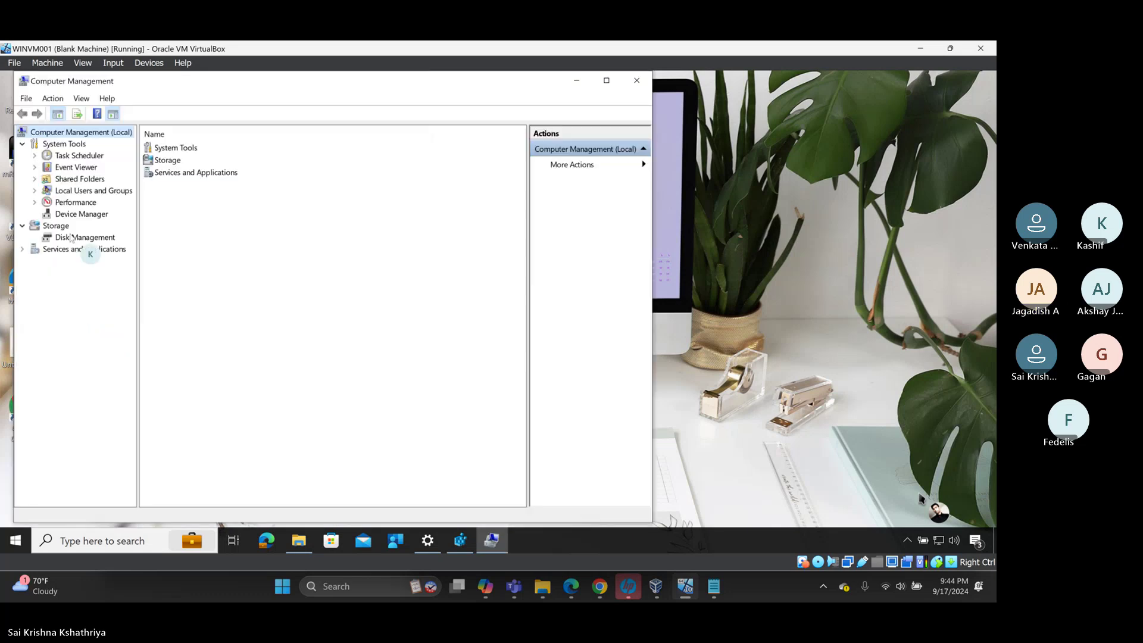
click(34, 191)
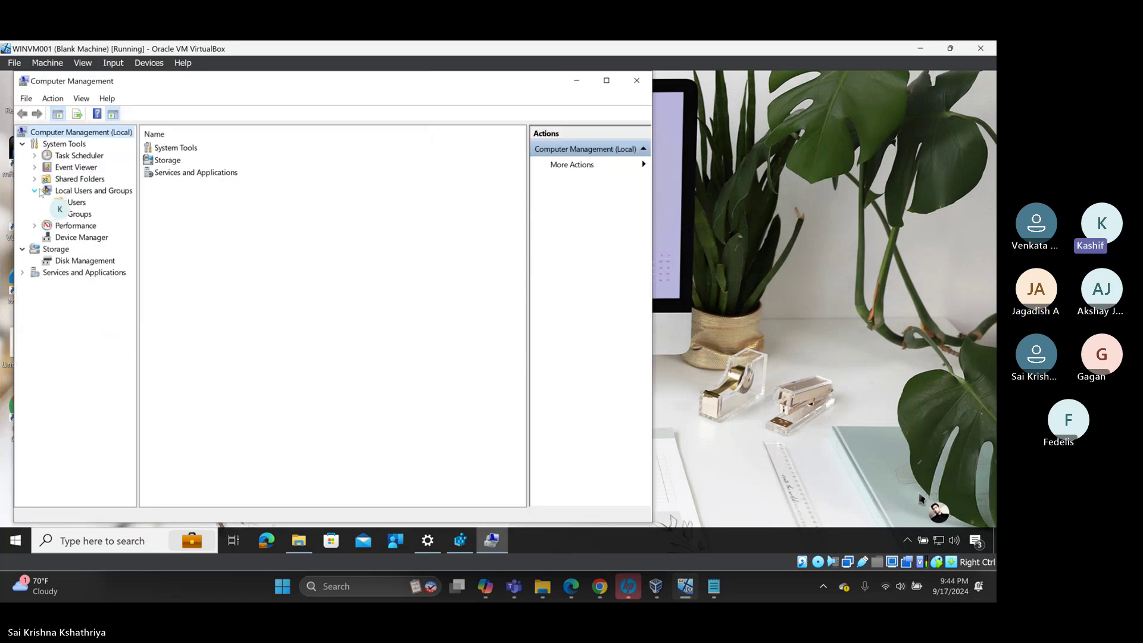
click(77, 202)
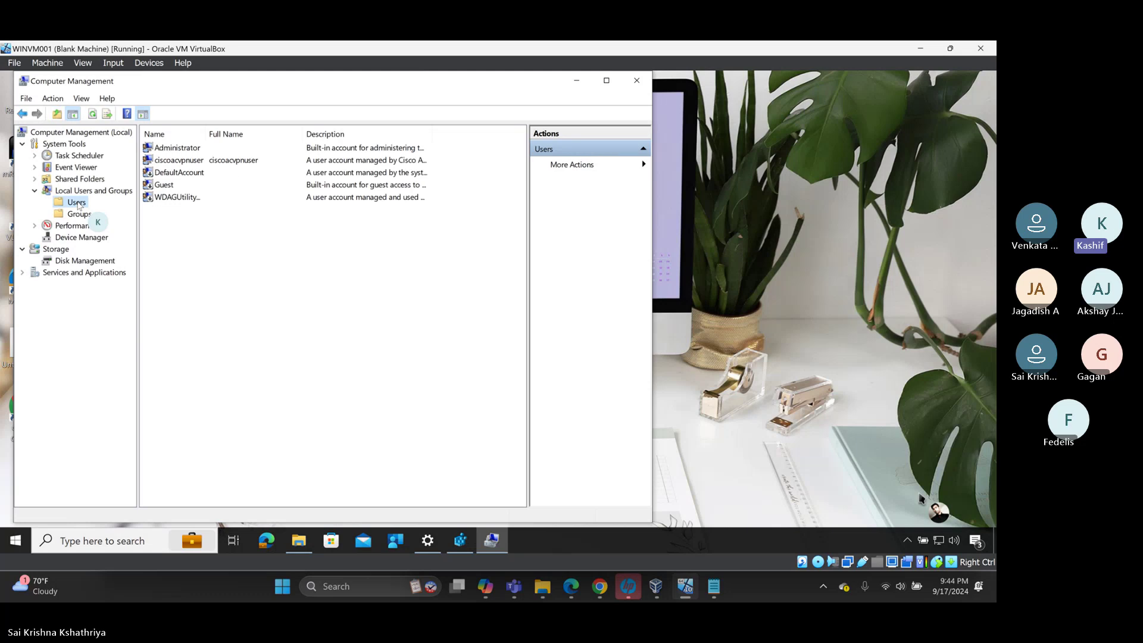
- View the Administrator account's properties, cancel without changes, and minimize Computer Management
click(174, 150)
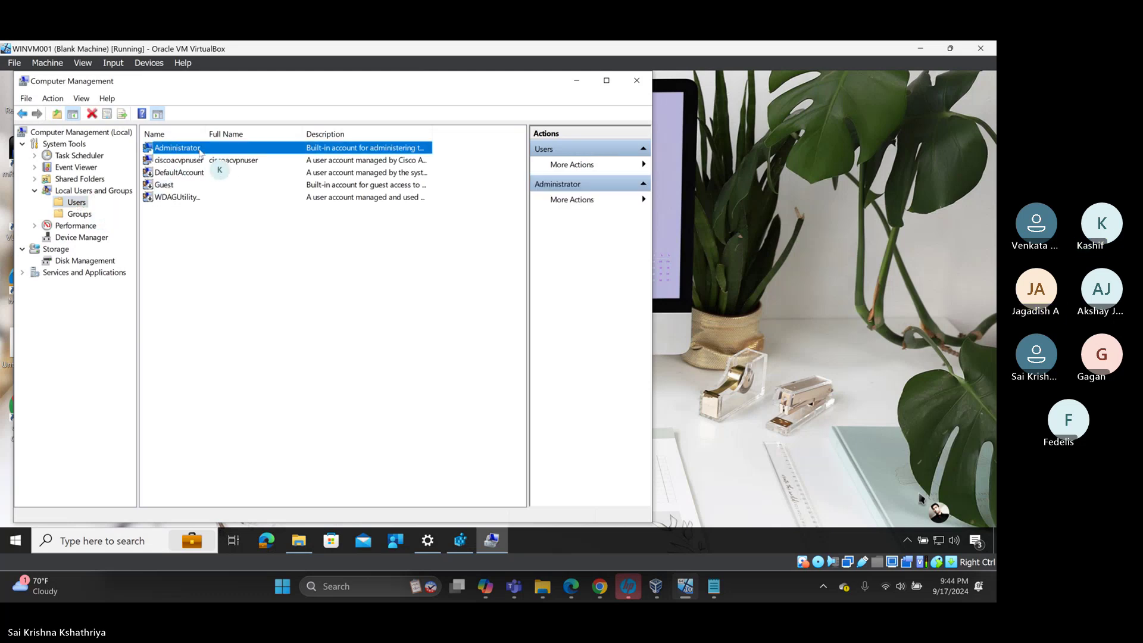
right_click(200, 152)
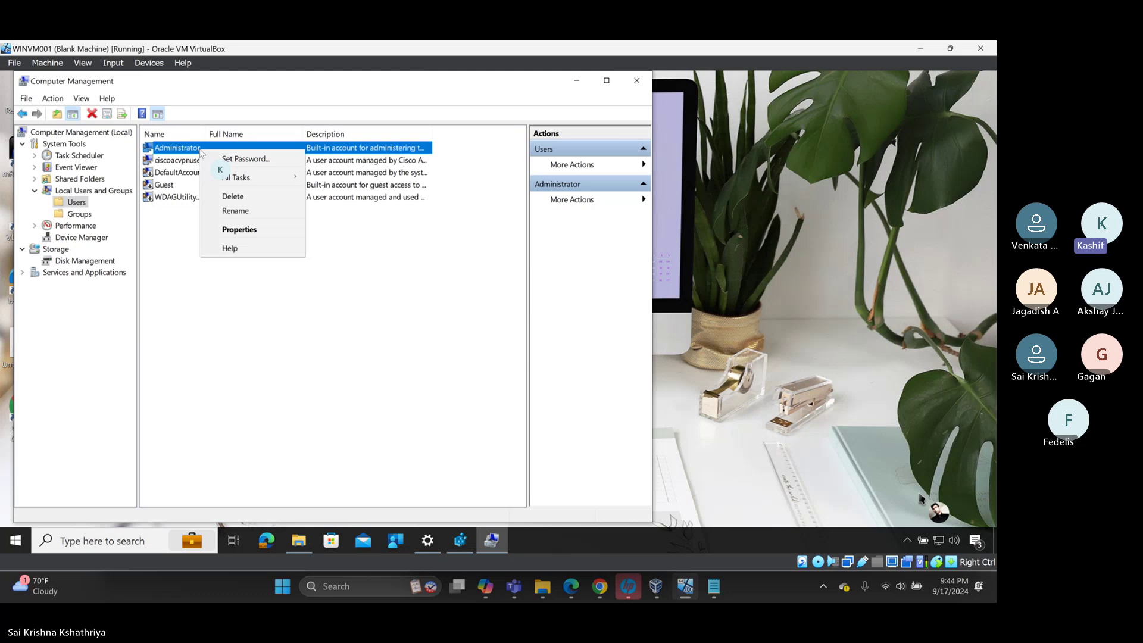
click(249, 230)
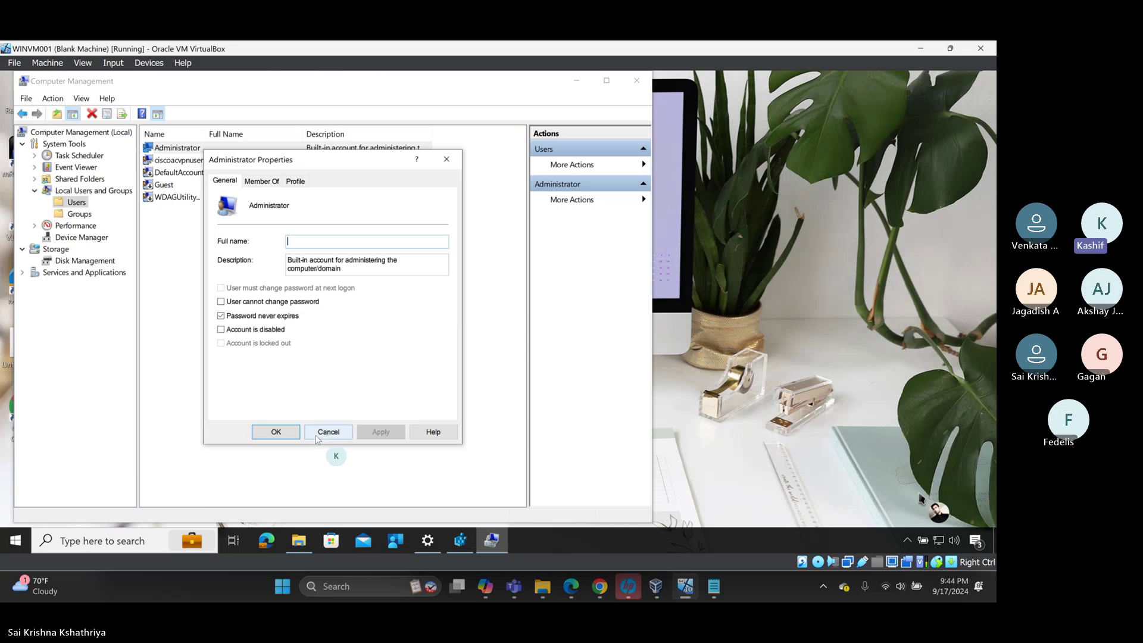
click(316, 433)
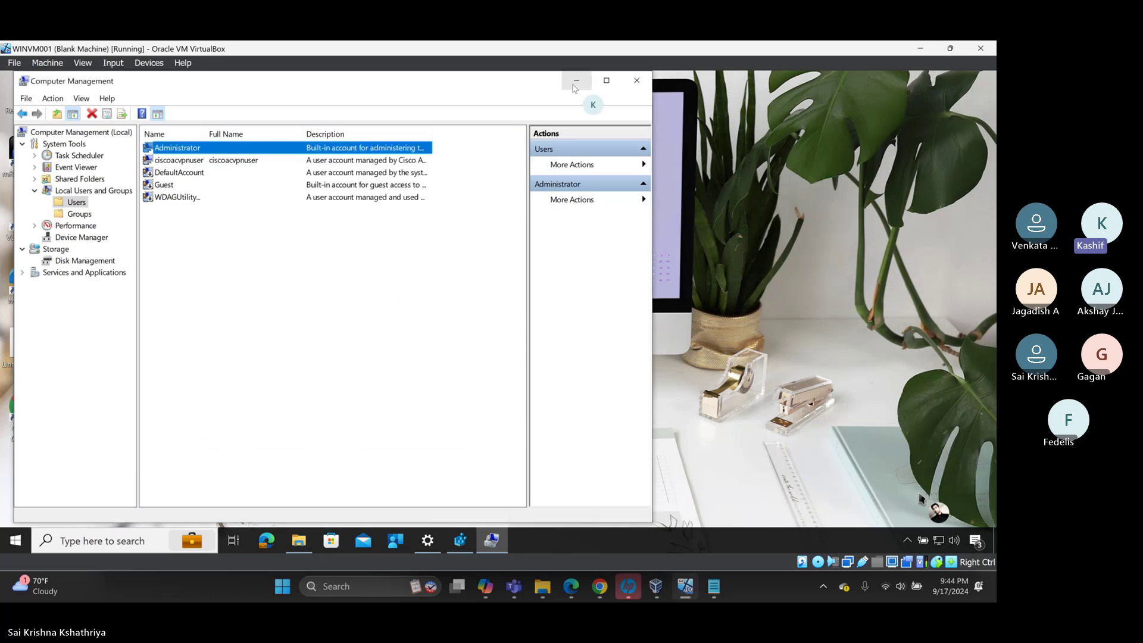
click(576, 84)
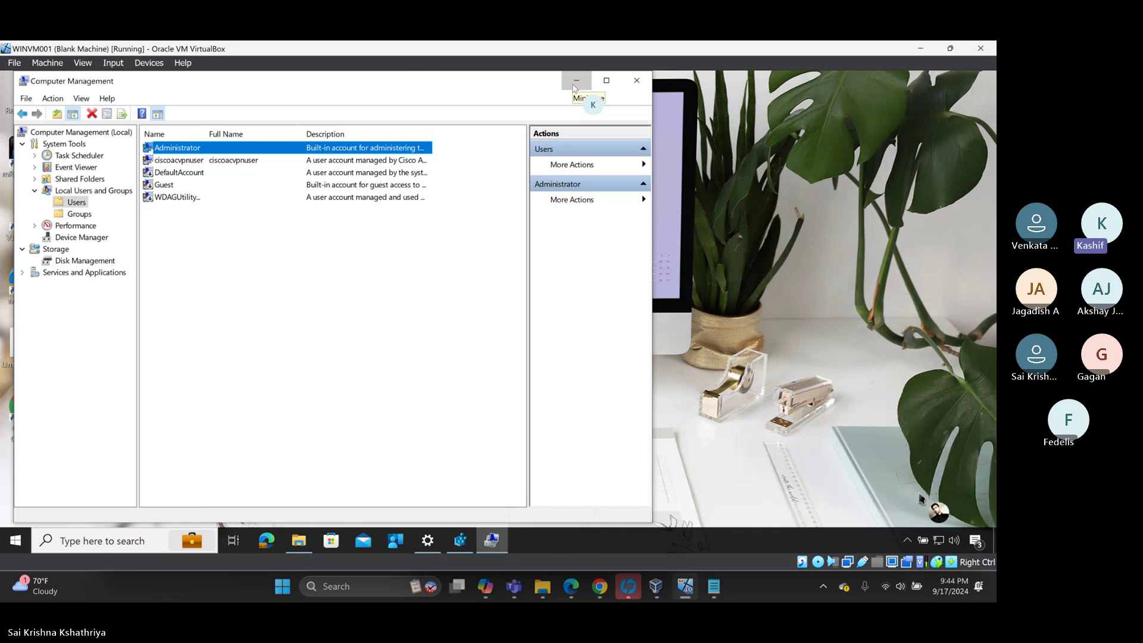
- Restore the device management settings page and sync the VM with the organisation
click(427, 541)
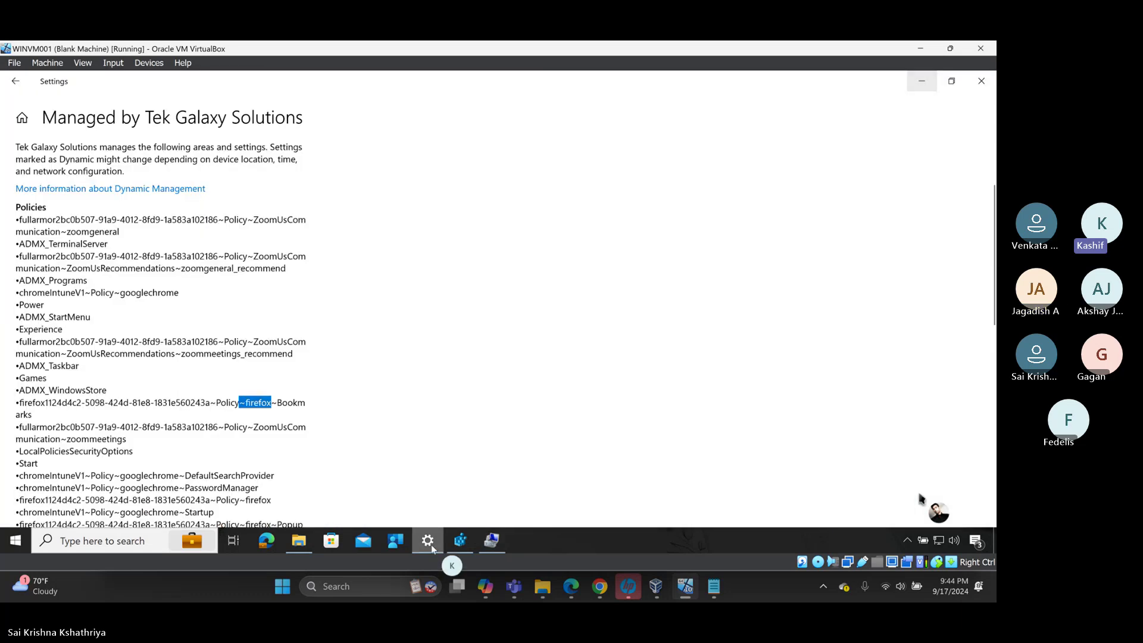
scroll(168, 405, down, 10)
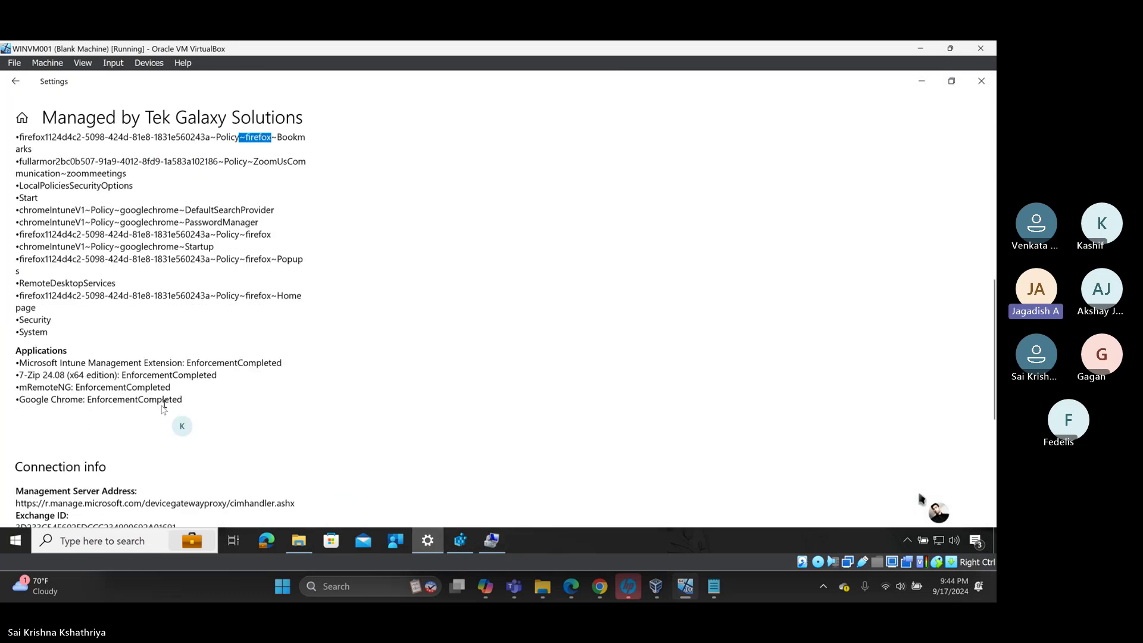
click(45, 386)
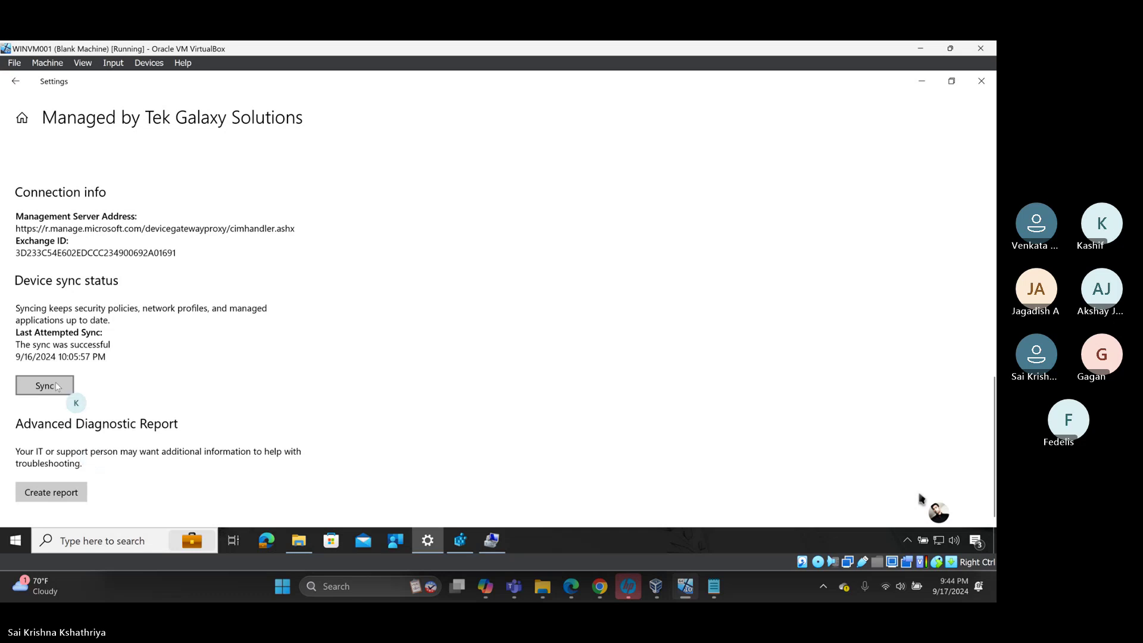
click(15, 82)
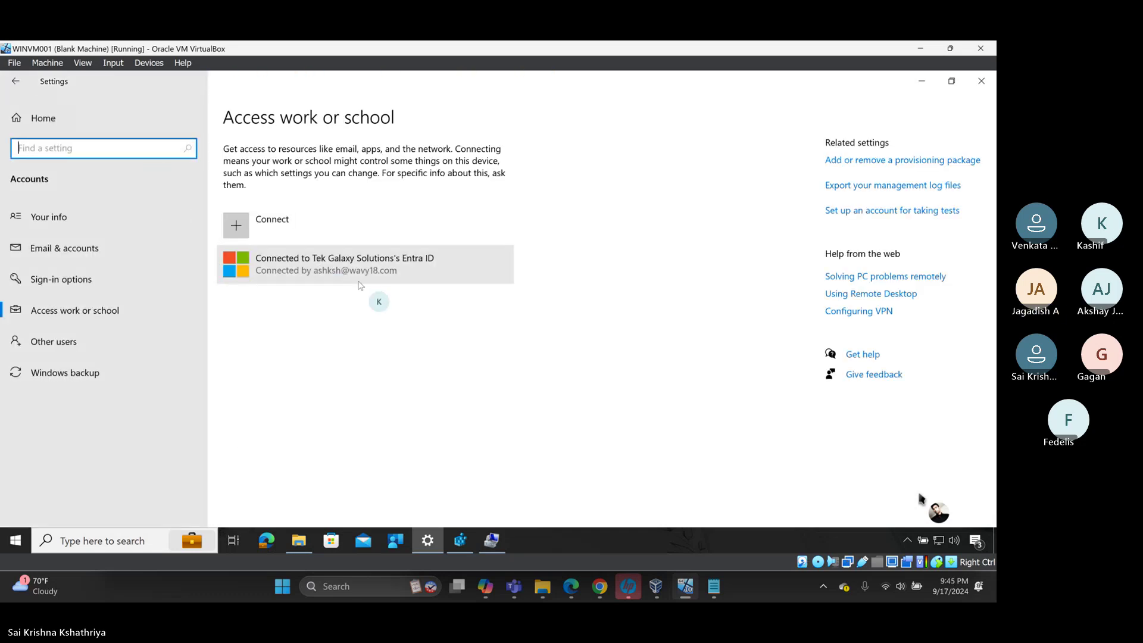
- Open the Entra ID work account's info and expand the full list of managed policies
click(379, 270)
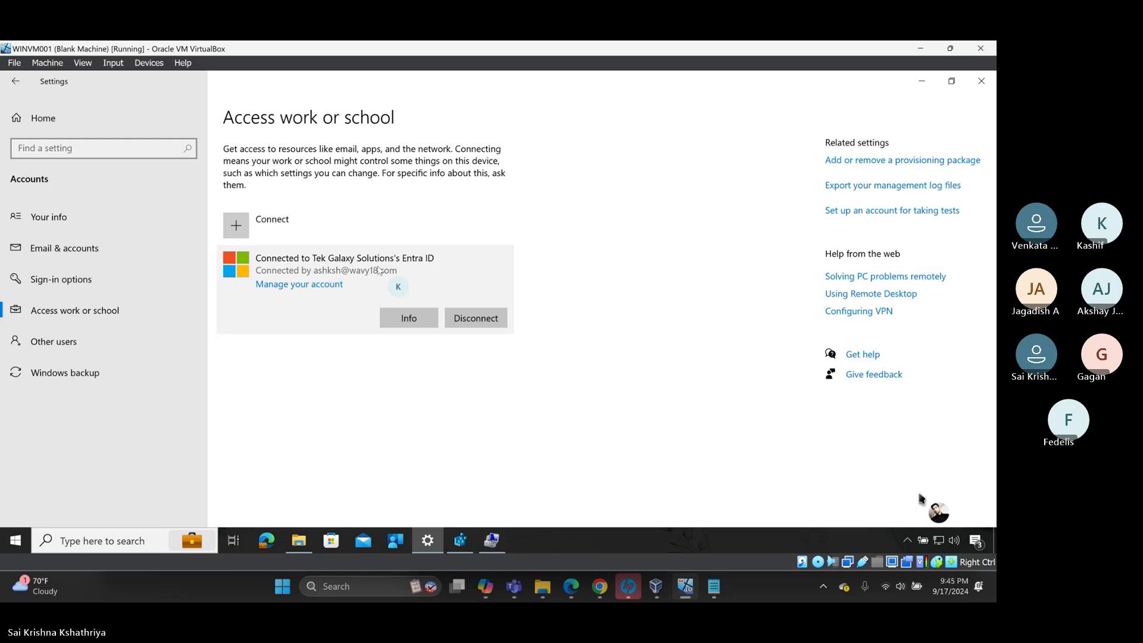
click(387, 319)
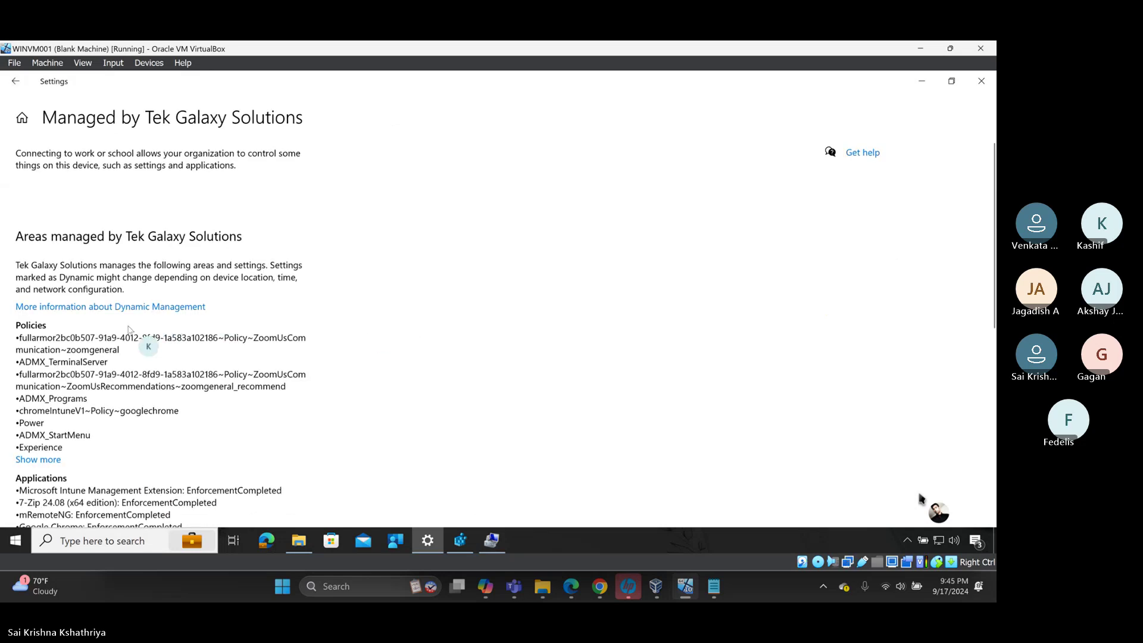
scroll(161, 343, down, 1)
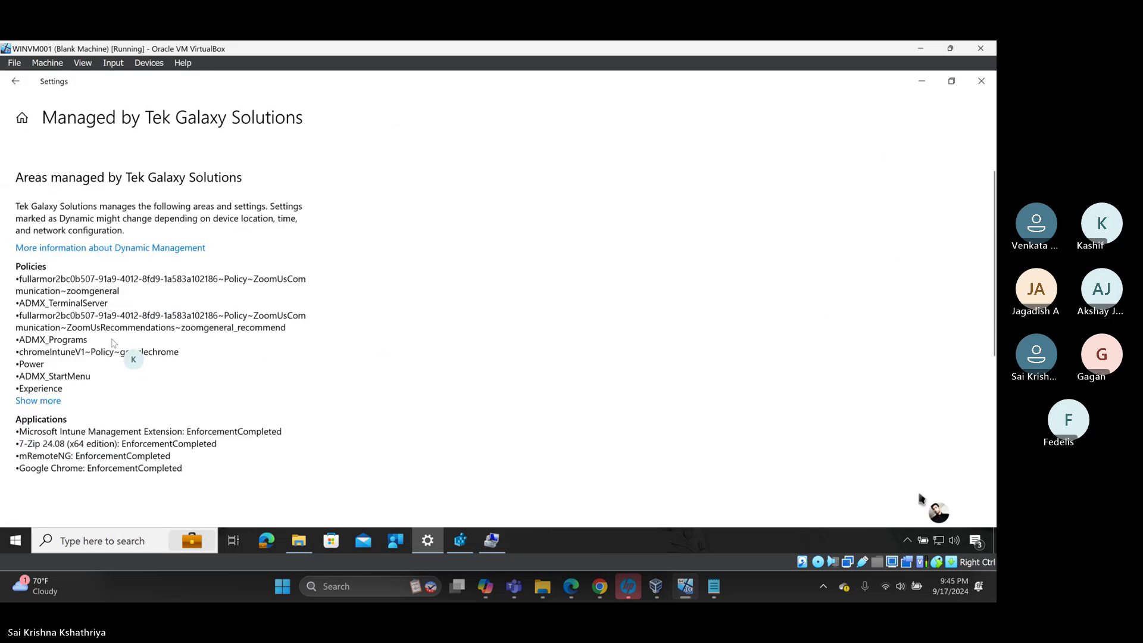
click(43, 404)
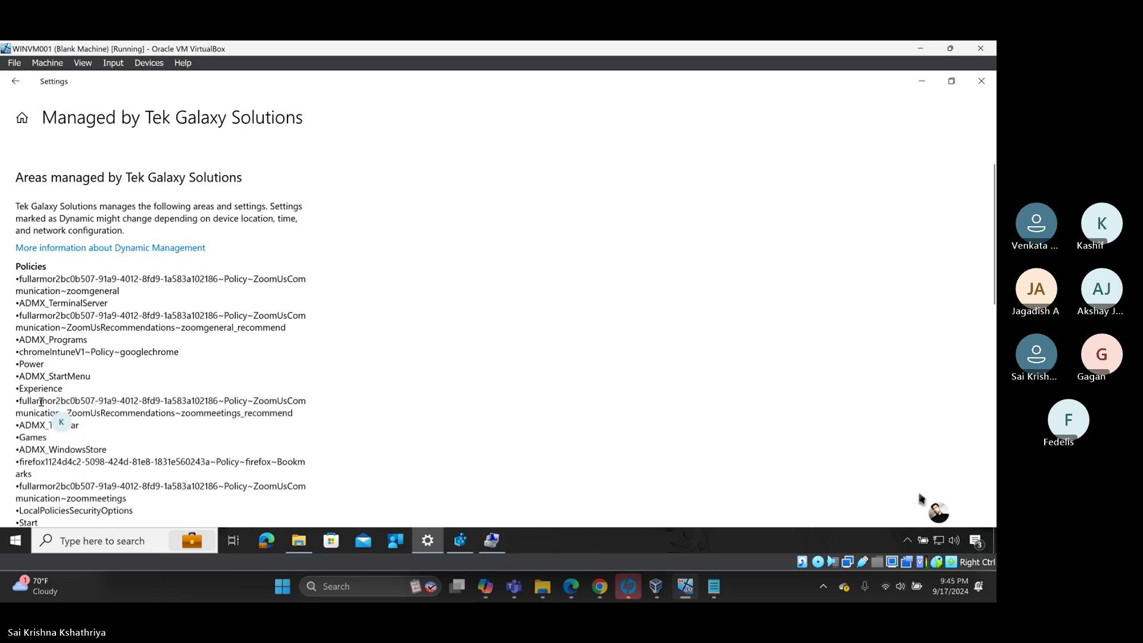
scroll(42, 404, down, 2)
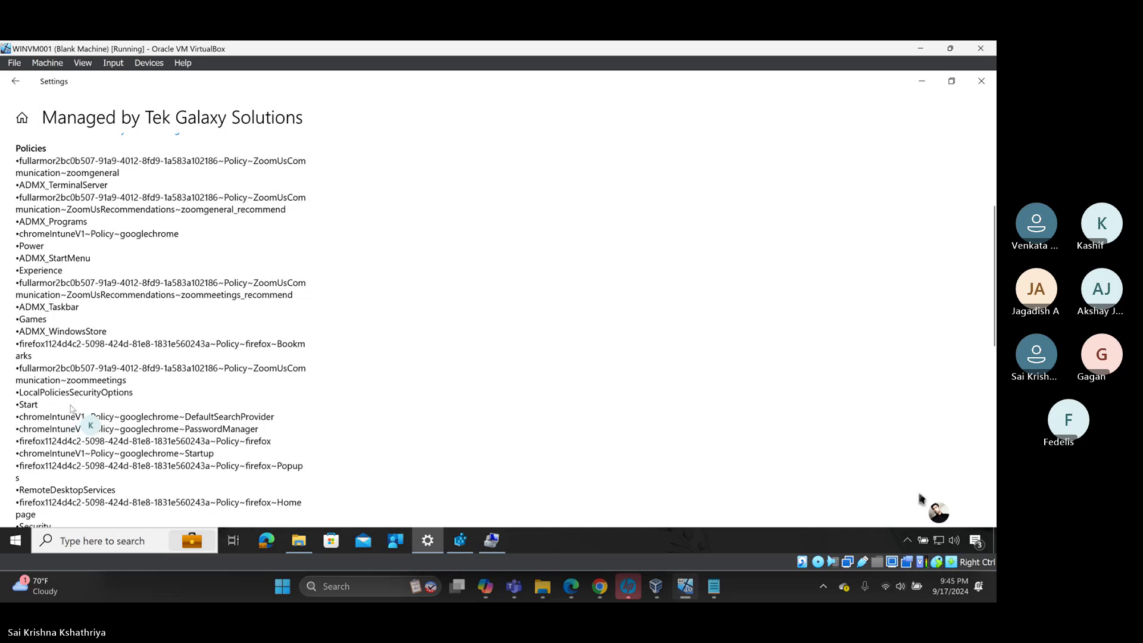
scroll(60, 409, down, 2)
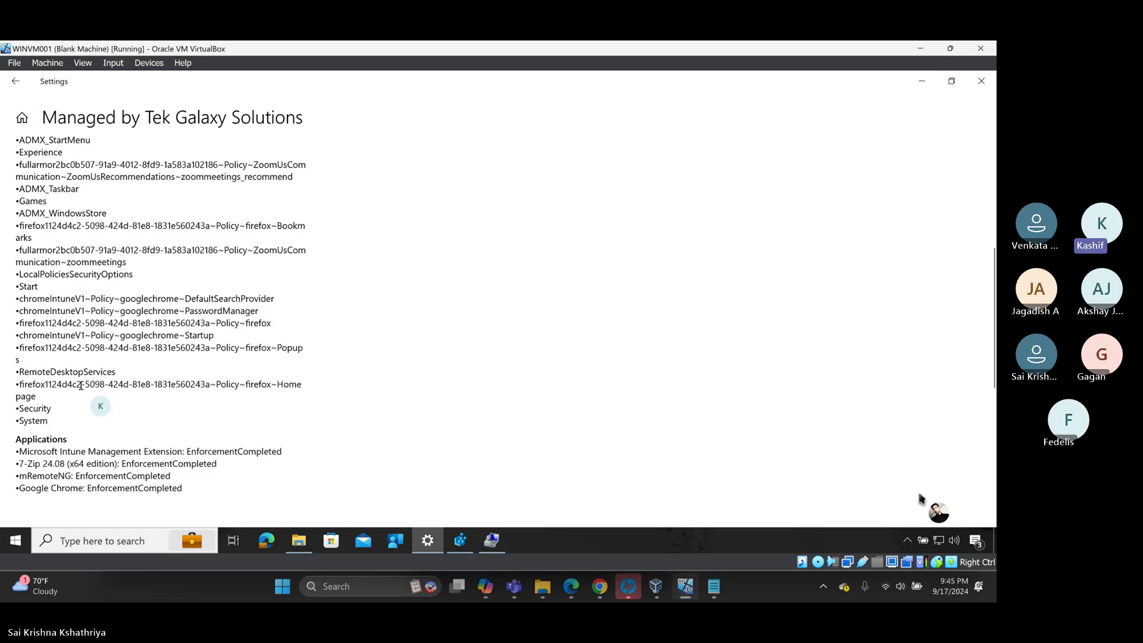
scroll(80, 386, down, 1)
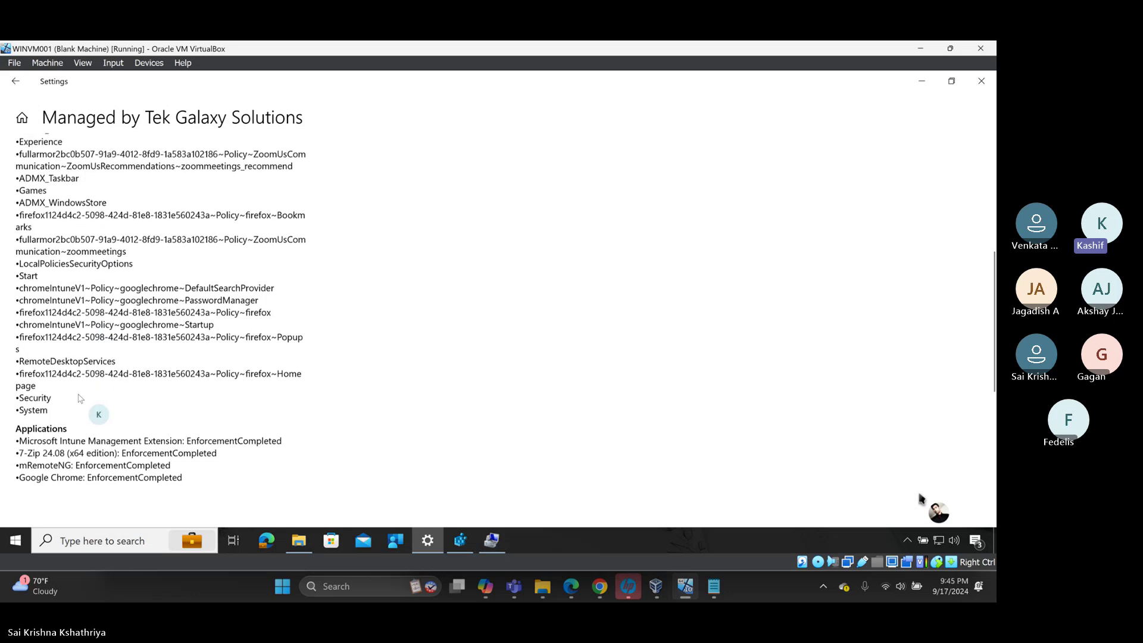
- Return to Settings home, check Update & Security, then go back to the Intune browser
click(16, 82)
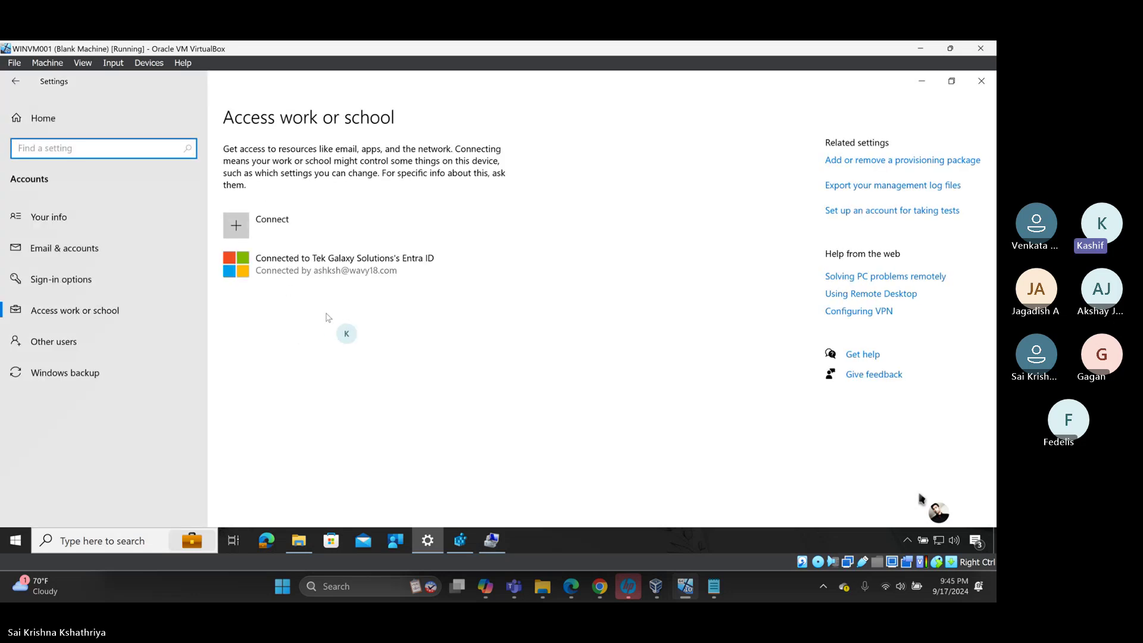
click(16, 81)
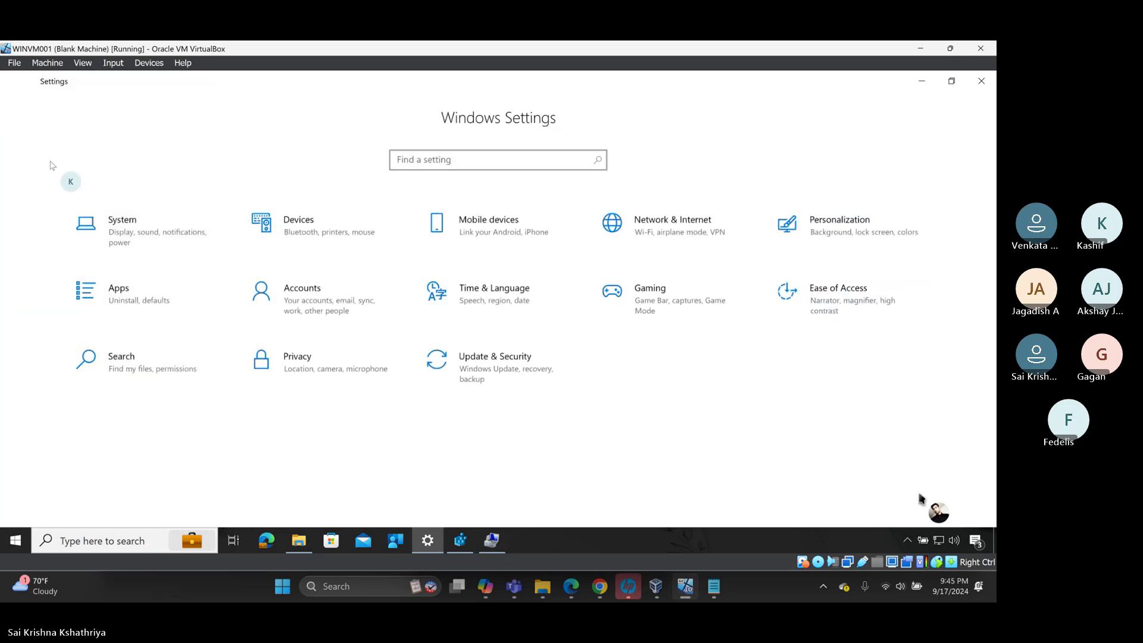
click(493, 368)
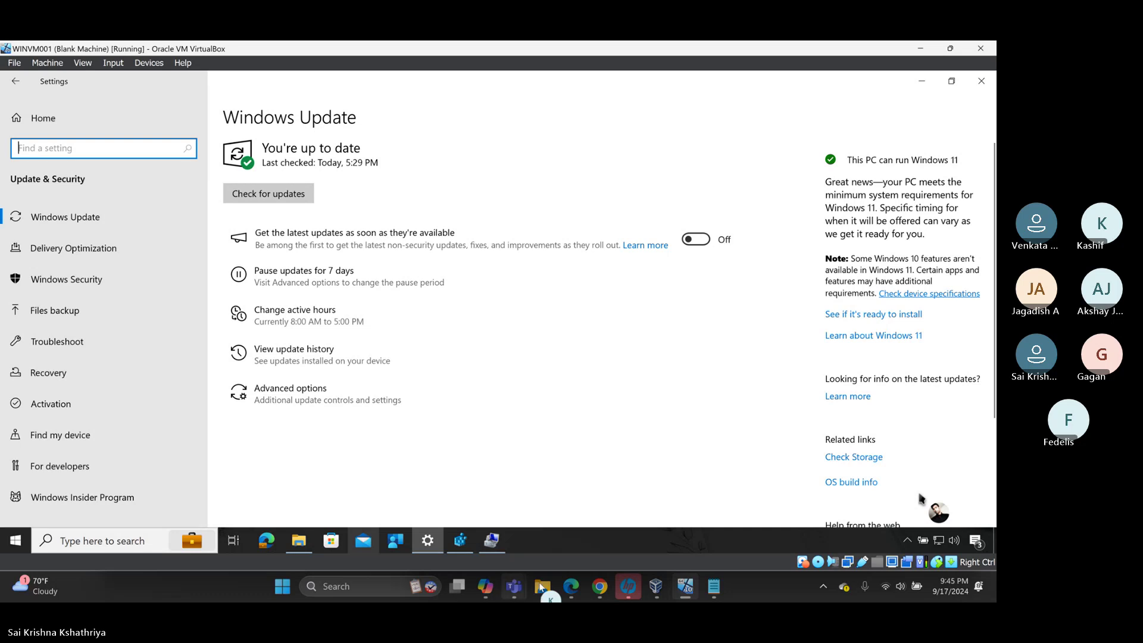
click(599, 586)
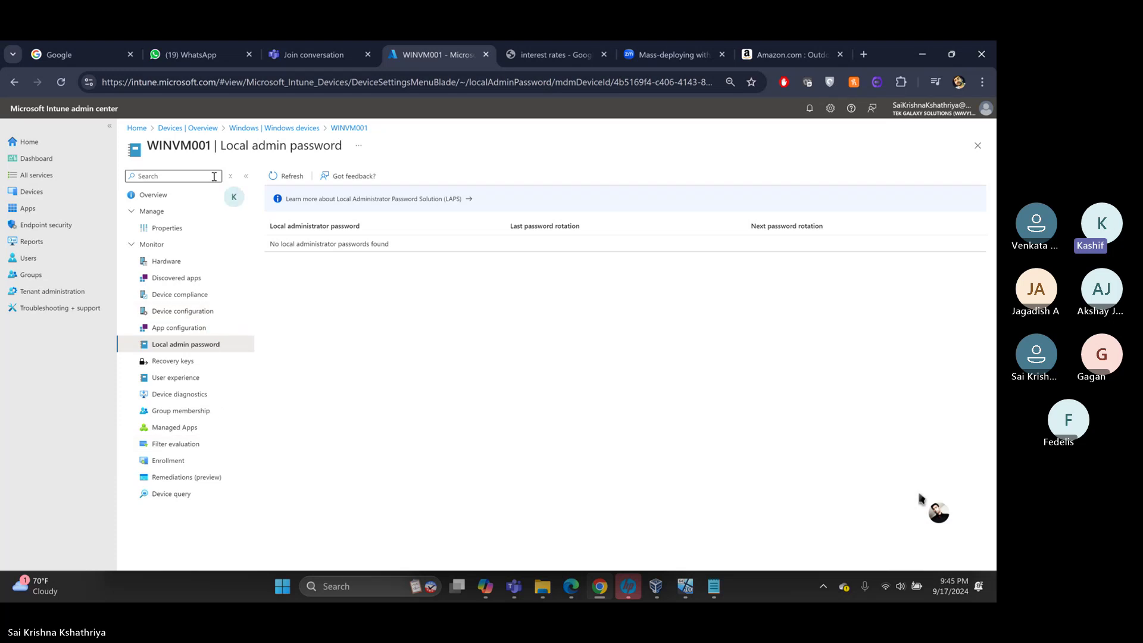
- Go from Devices overview to Windows, past Configuration and Compliance, to Scripts and remediations
click(191, 129)
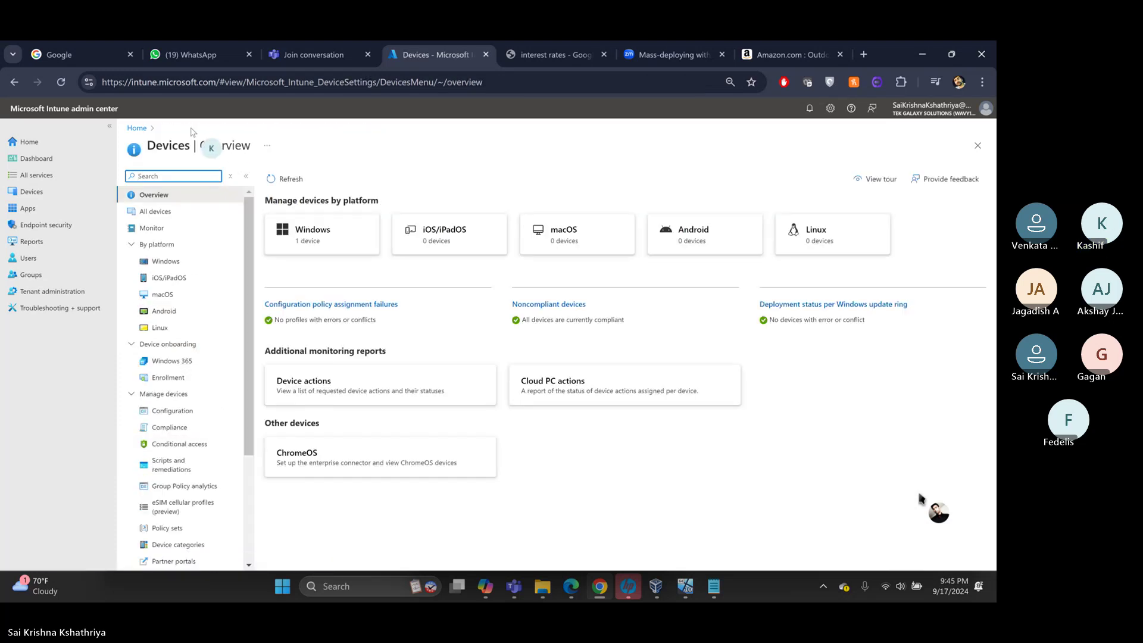
click(162, 262)
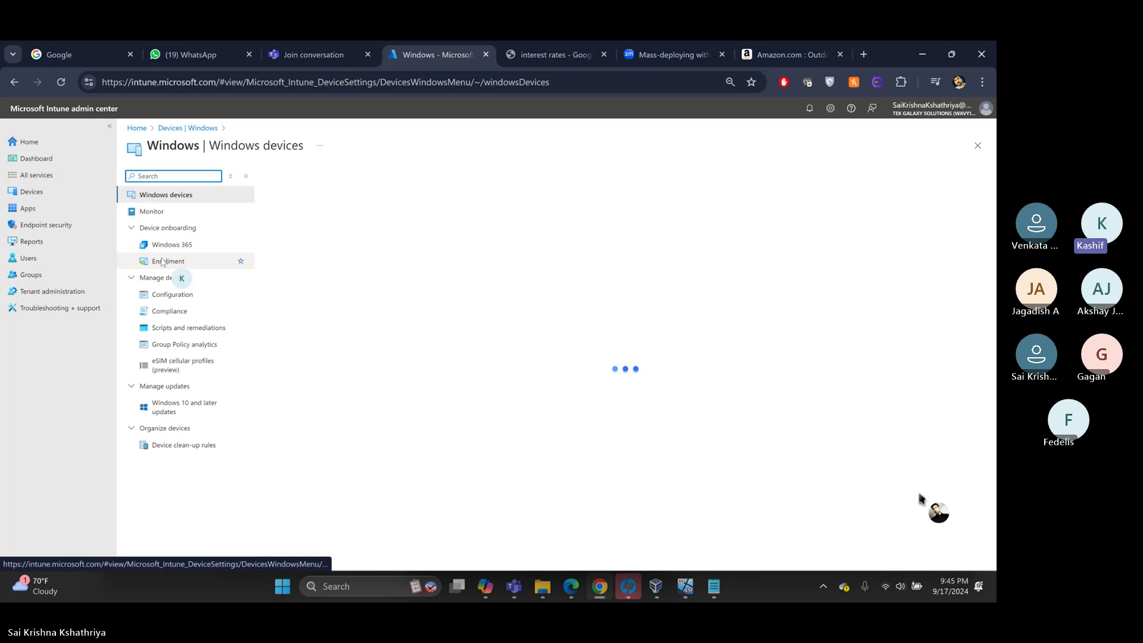
click(182, 295)
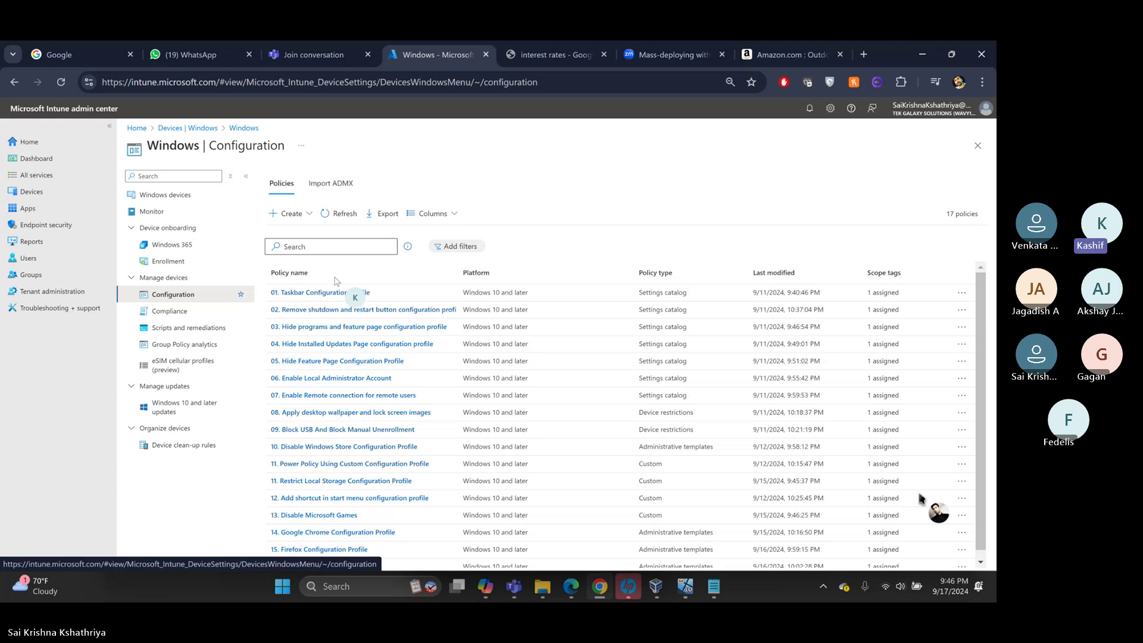
click(171, 312)
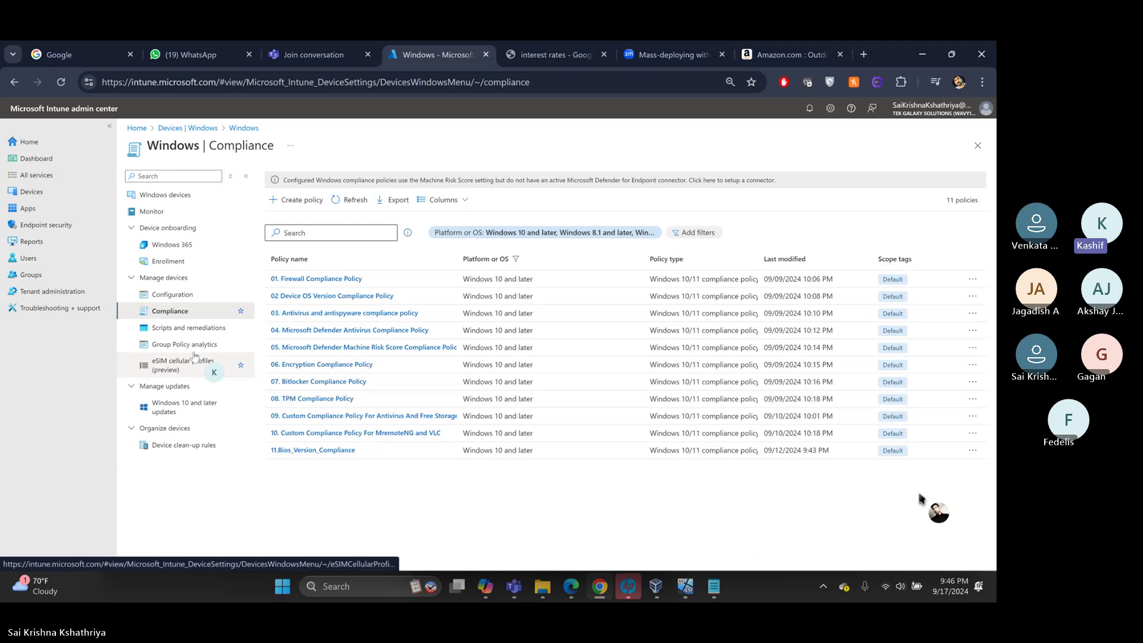
click(174, 329)
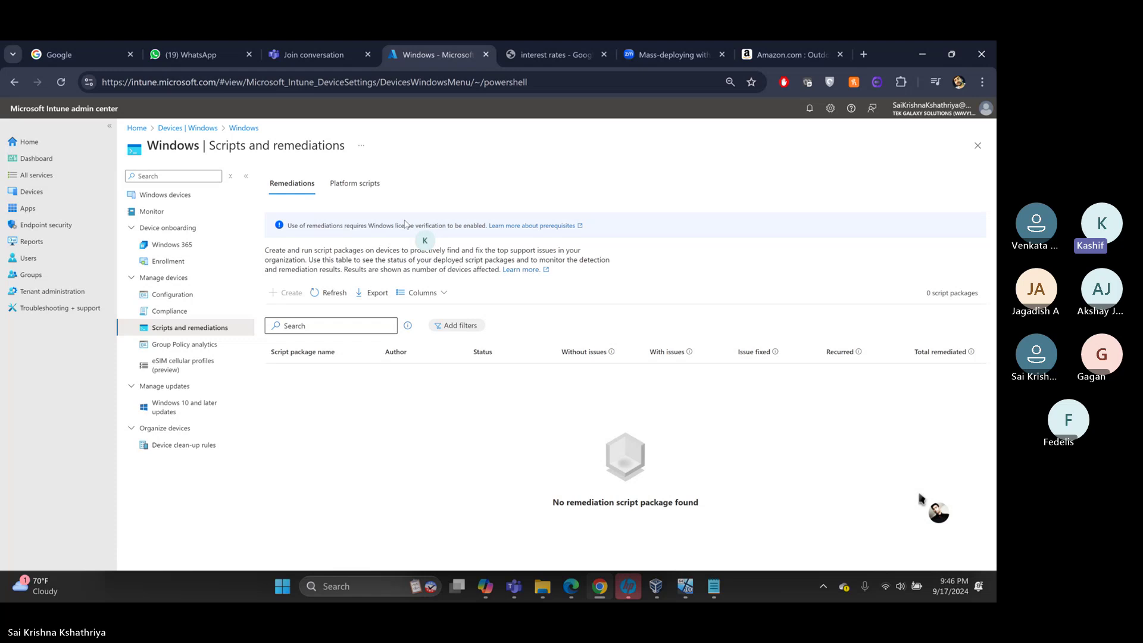
- Follow the 'Learn more about prerequisites' link in the remediations licence banner
click(525, 227)
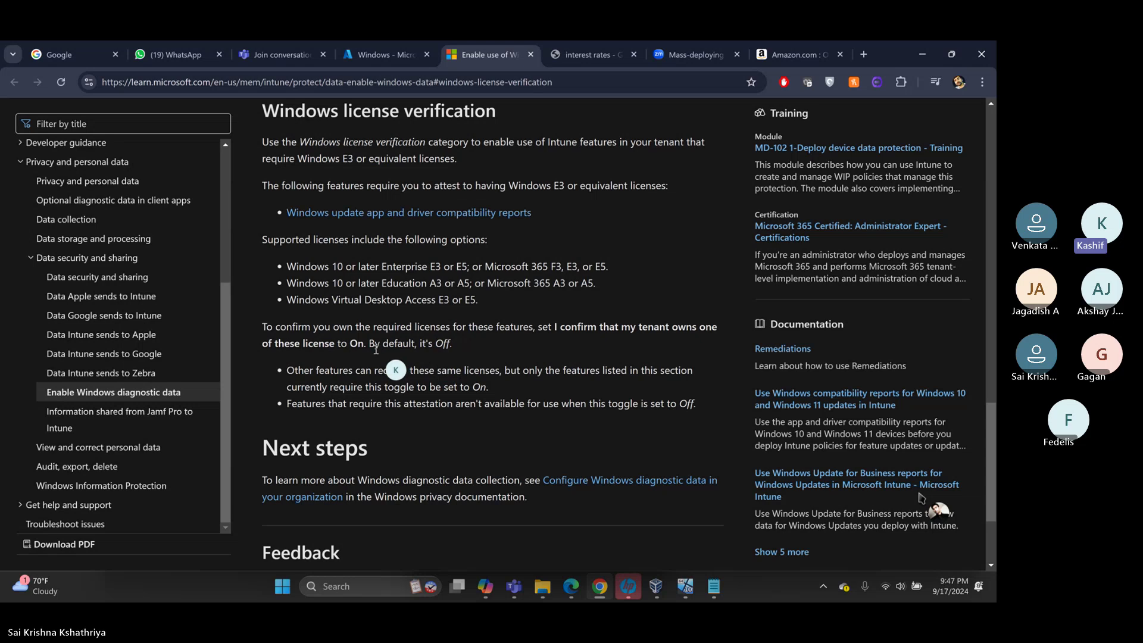
- Open the Remediations documentation article and scroll through its requirements and permissions
click(370, 61)
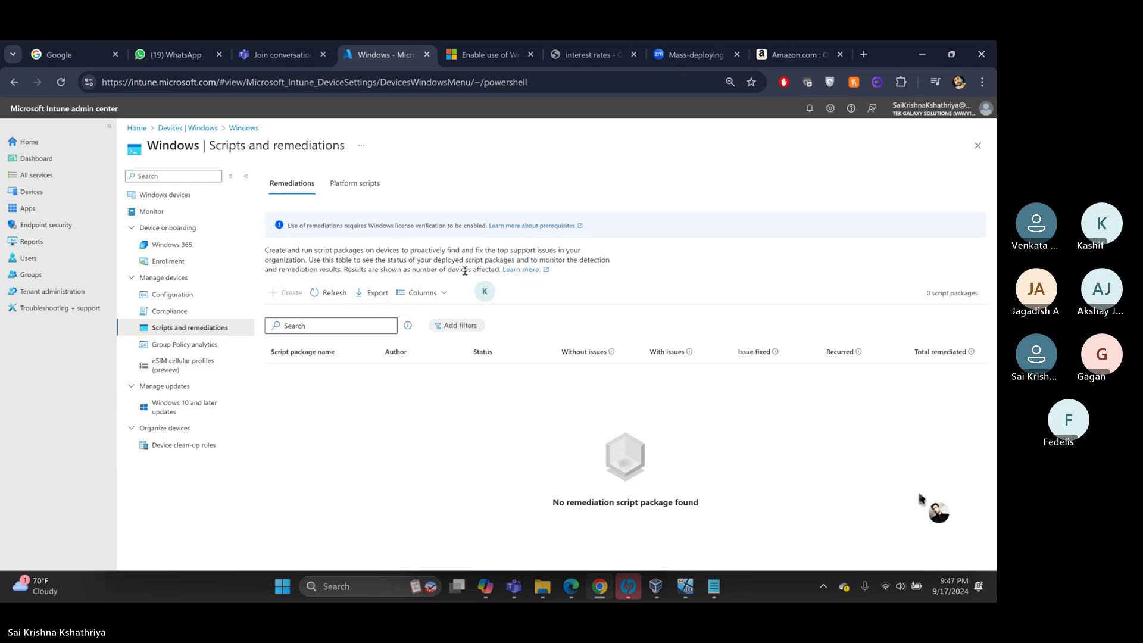
click(515, 270)
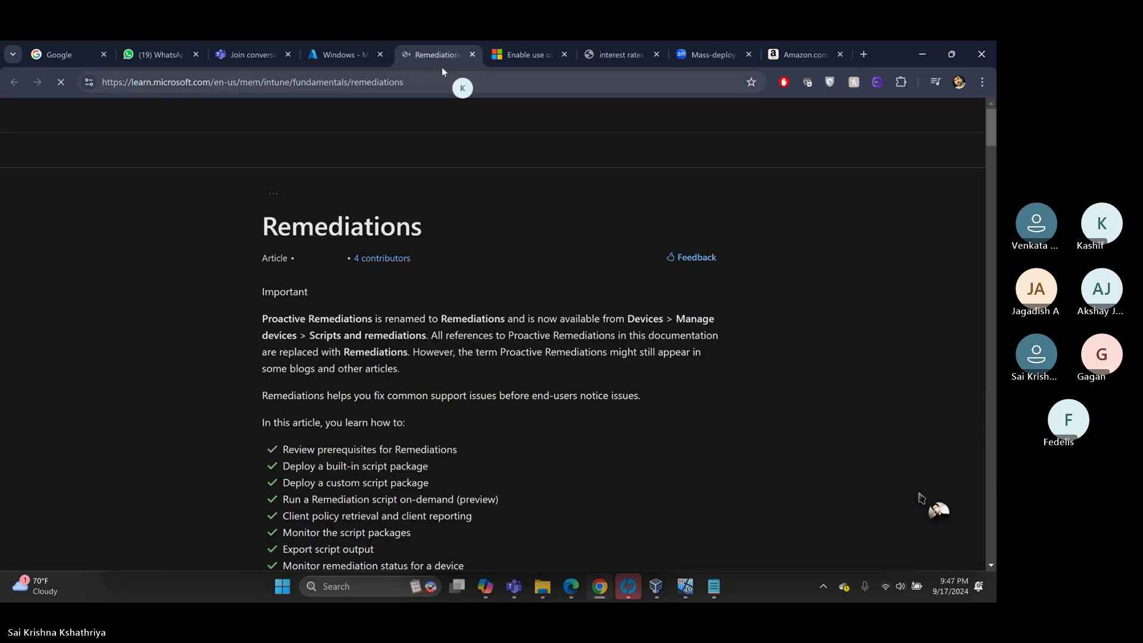
scroll(344, 396, down, 10)
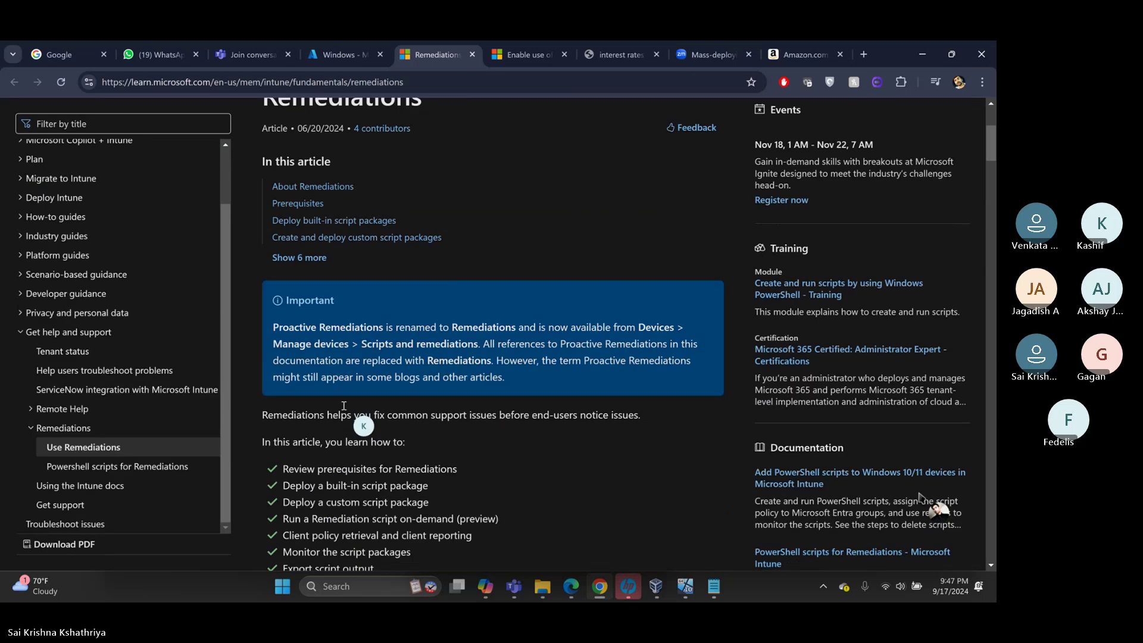
scroll(380, 409, down, 4)
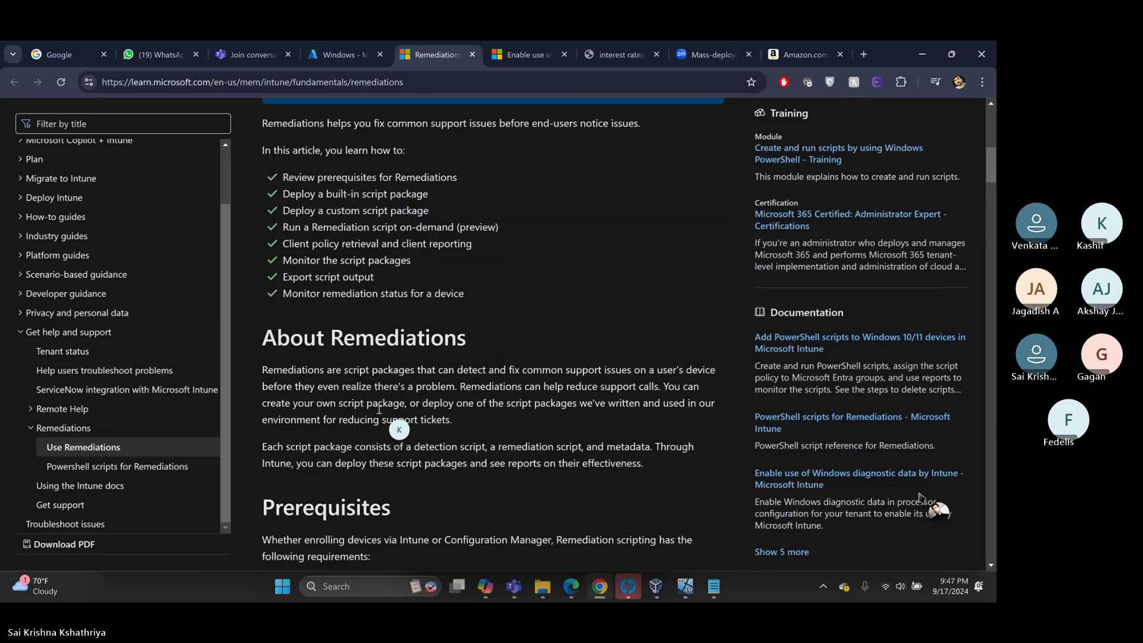
scroll(380, 412, down, 4)
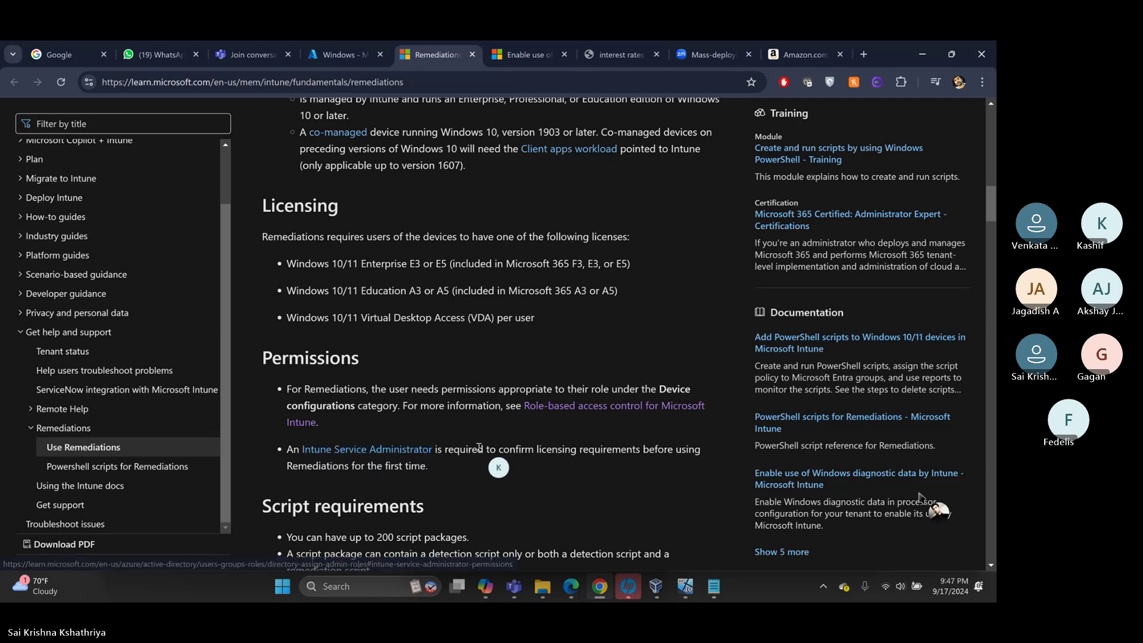
scroll(501, 453, down, 2)
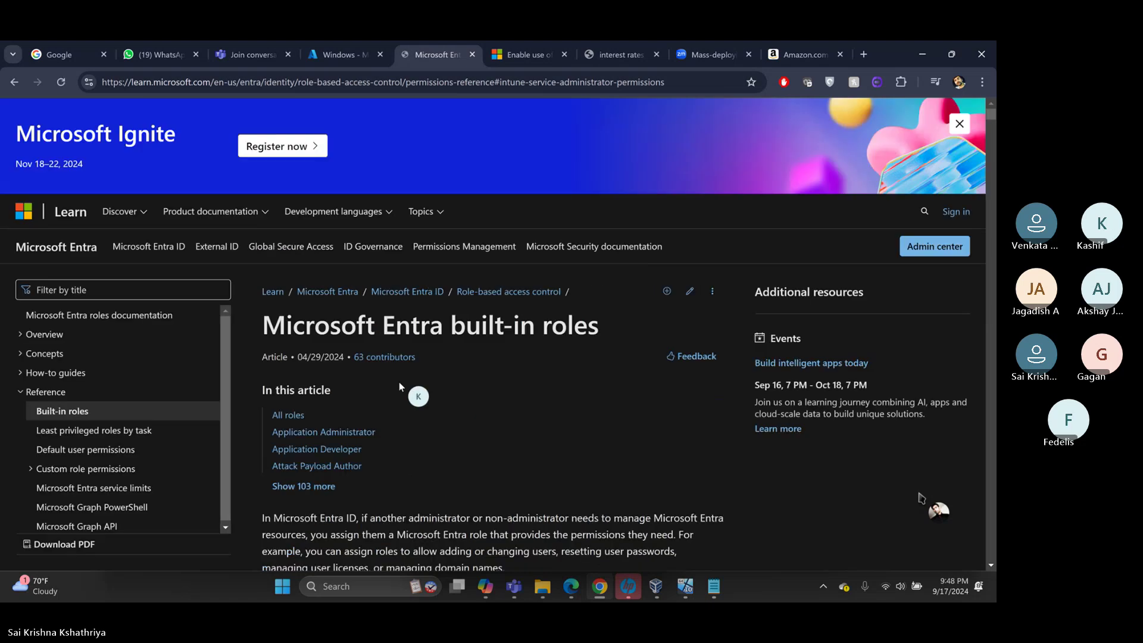
scroll(402, 398, down, 2)
scroll(402, 398, down, 4)
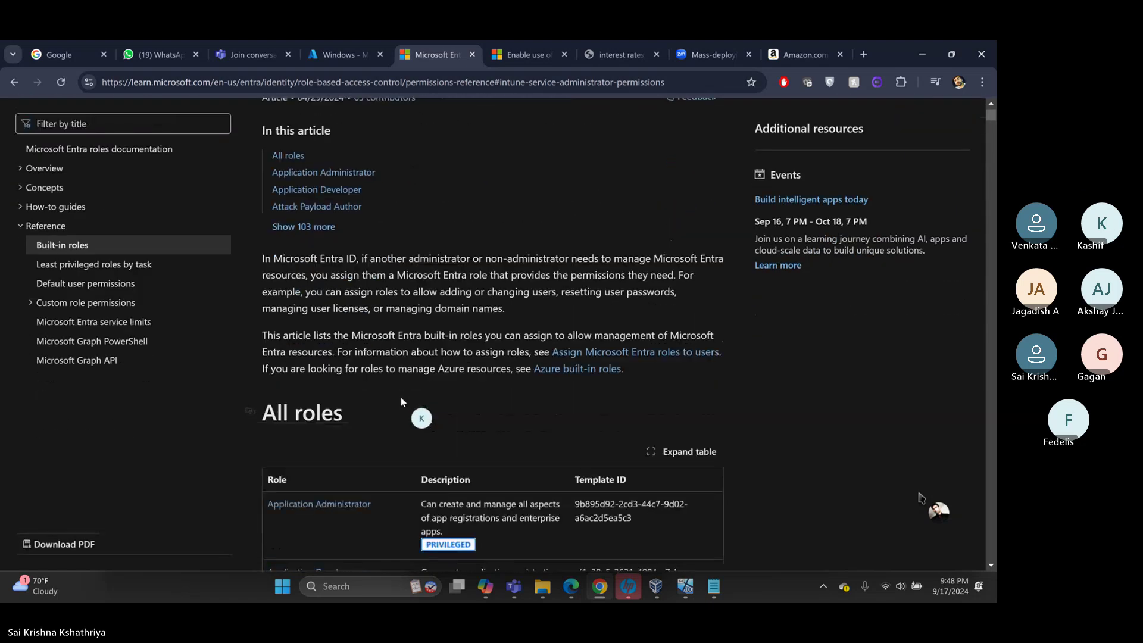
- Open the prerequisites article from Intune again, then return to the Scripts and remediations tab
click(344, 52)
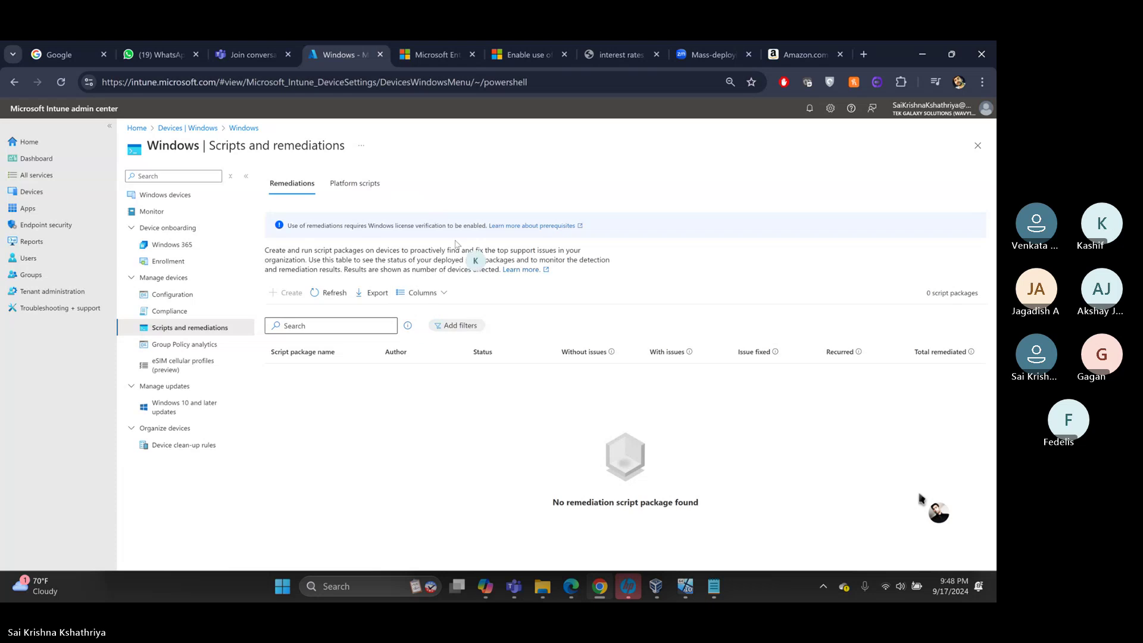
click(517, 227)
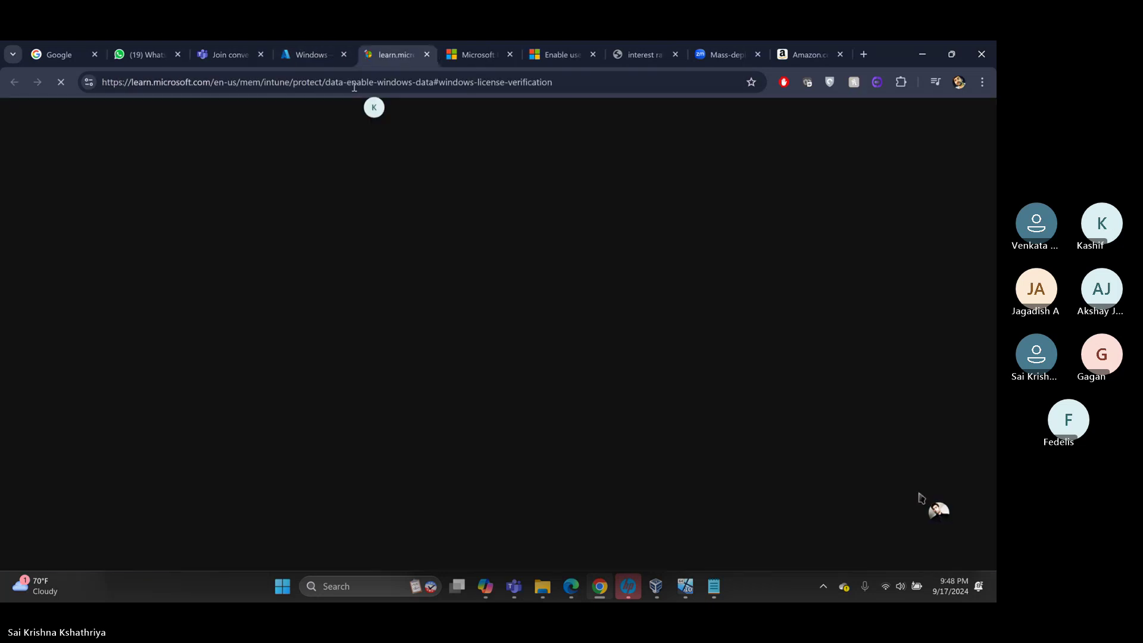
click(310, 60)
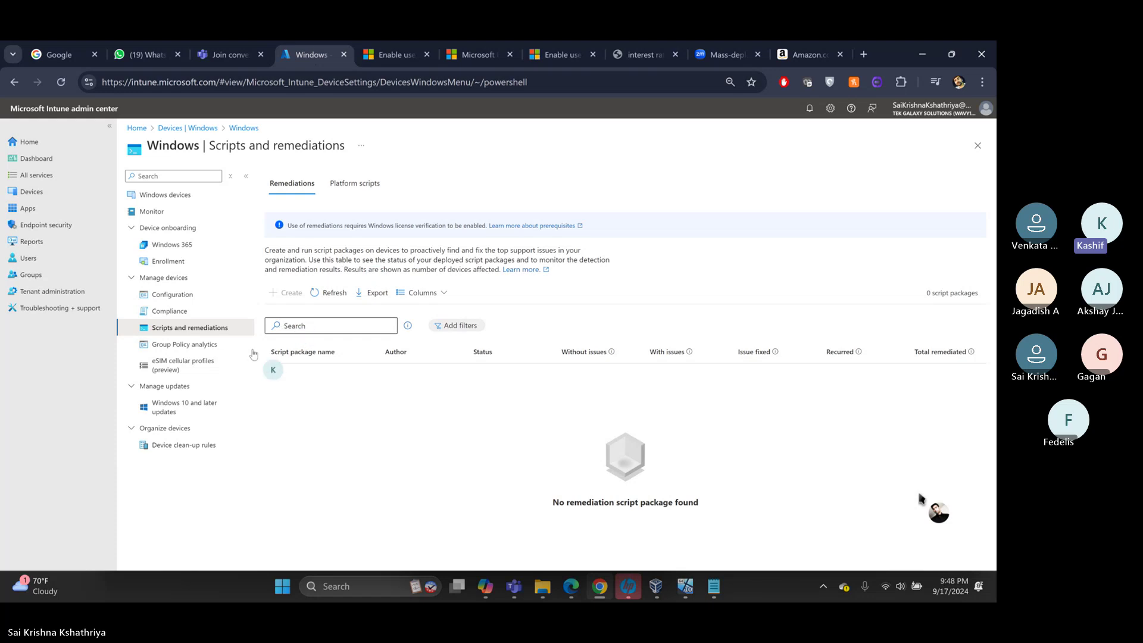
- Show Tenant administration > Diagnostics settings > Device diagnostics, with all three options Enabled
click(62, 291)
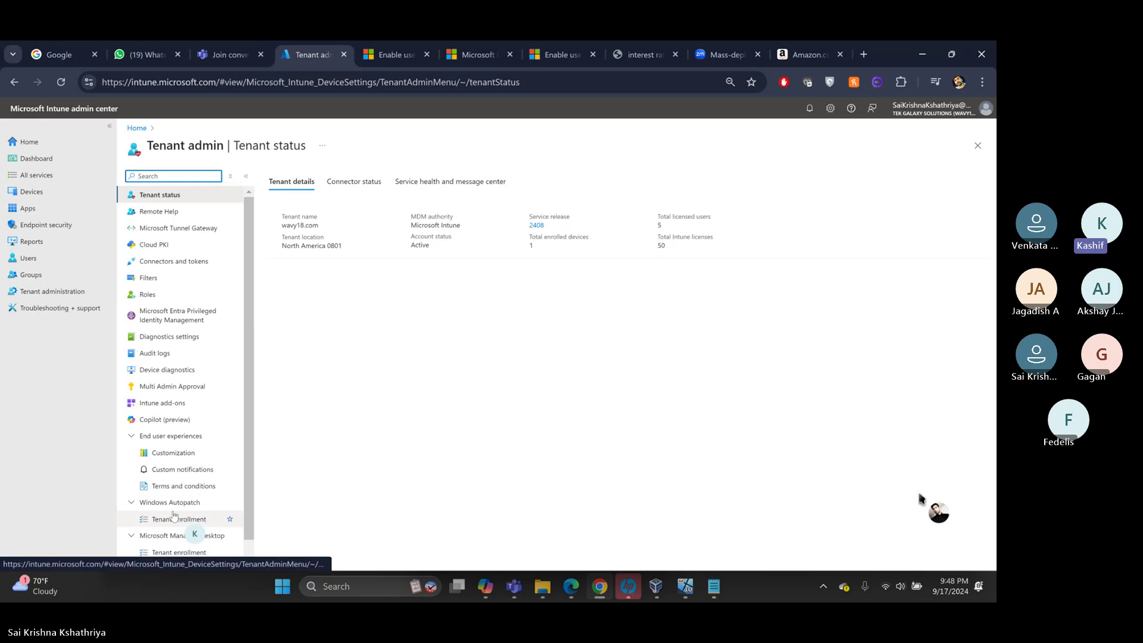
scroll(185, 524, down, 1)
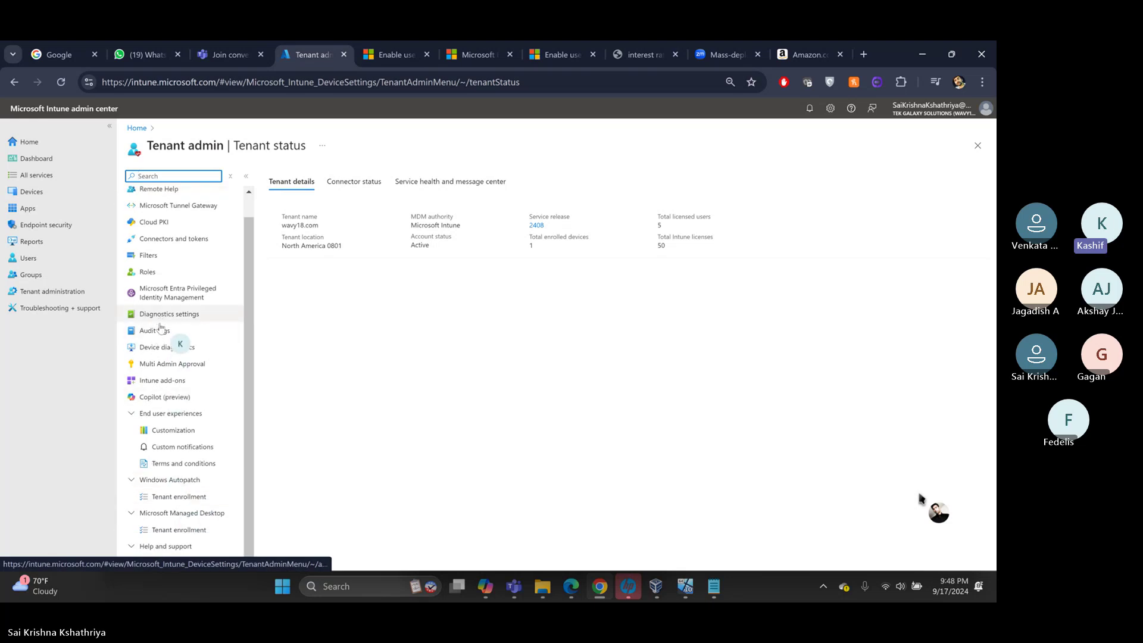
scroll(172, 537, up, 1)
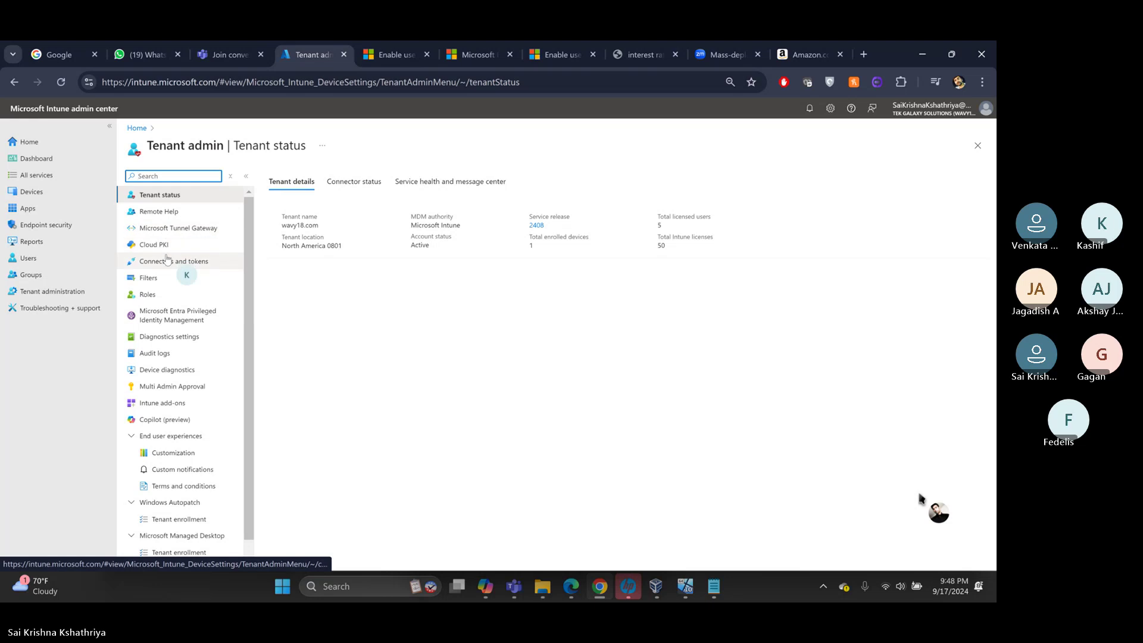
click(168, 338)
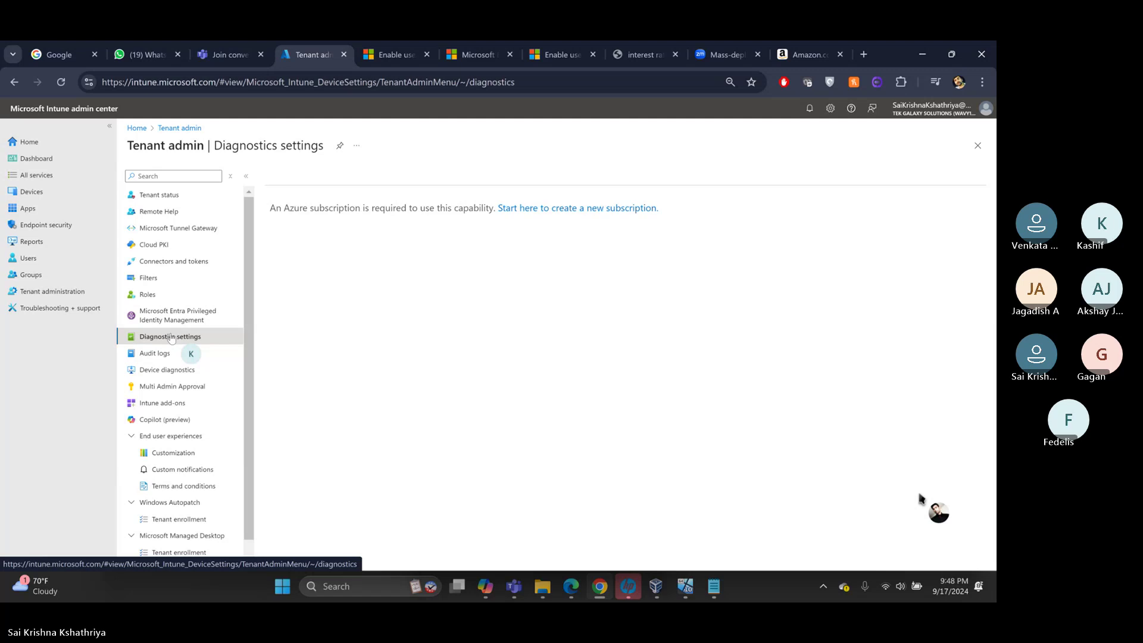
click(159, 373)
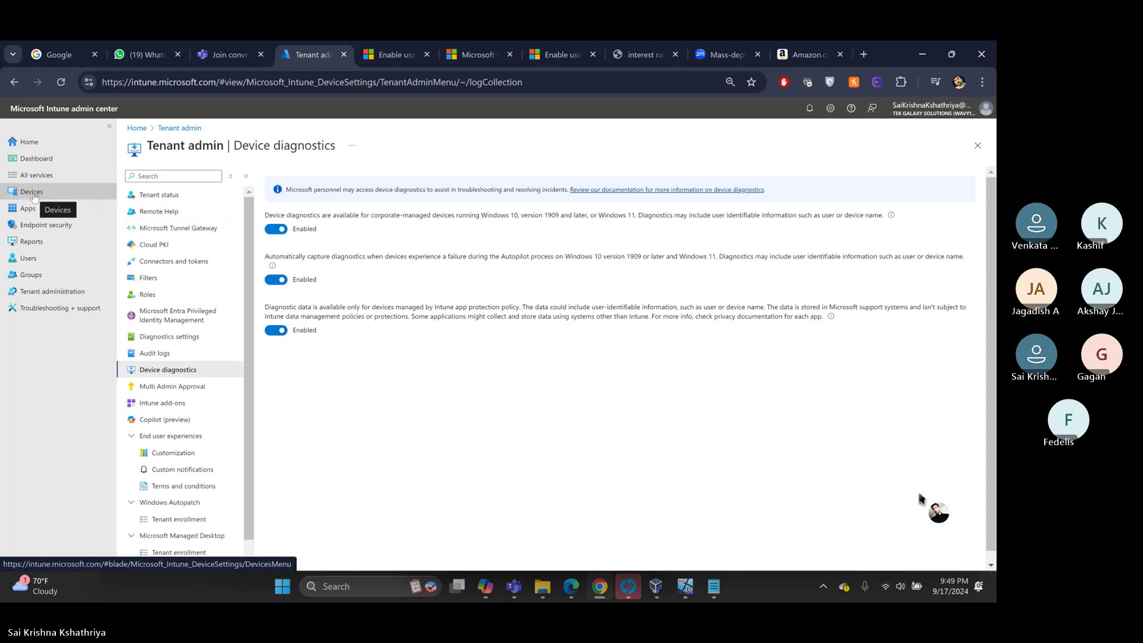
- Reach the Windows data page via the Windows Feature Update Report's diagnostic data-collection link
click(32, 242)
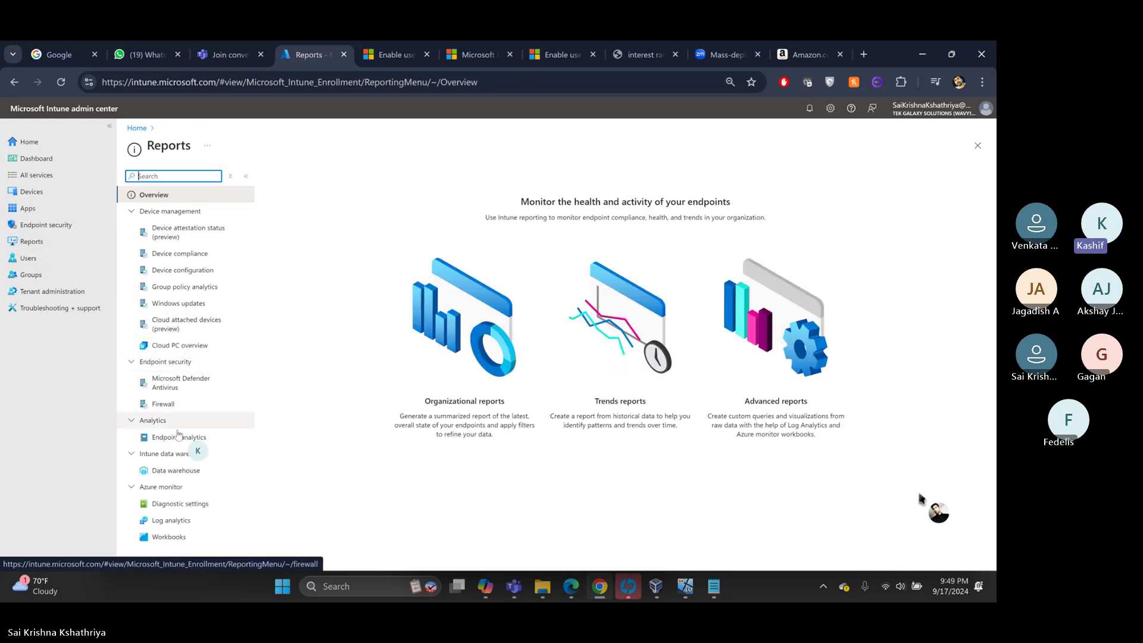
click(187, 304)
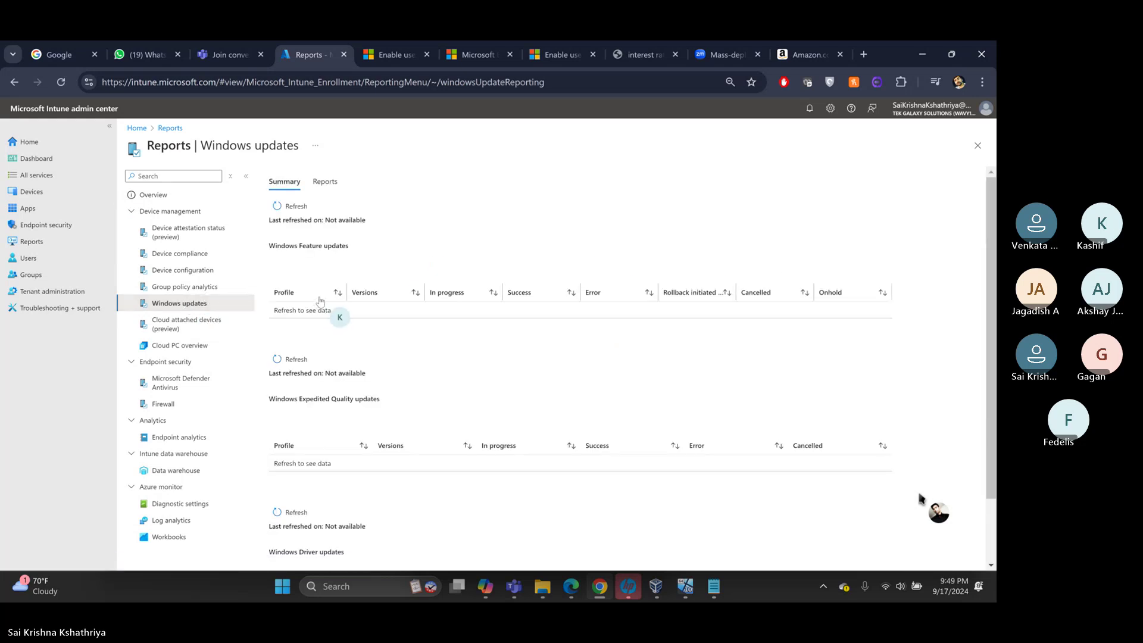
click(324, 182)
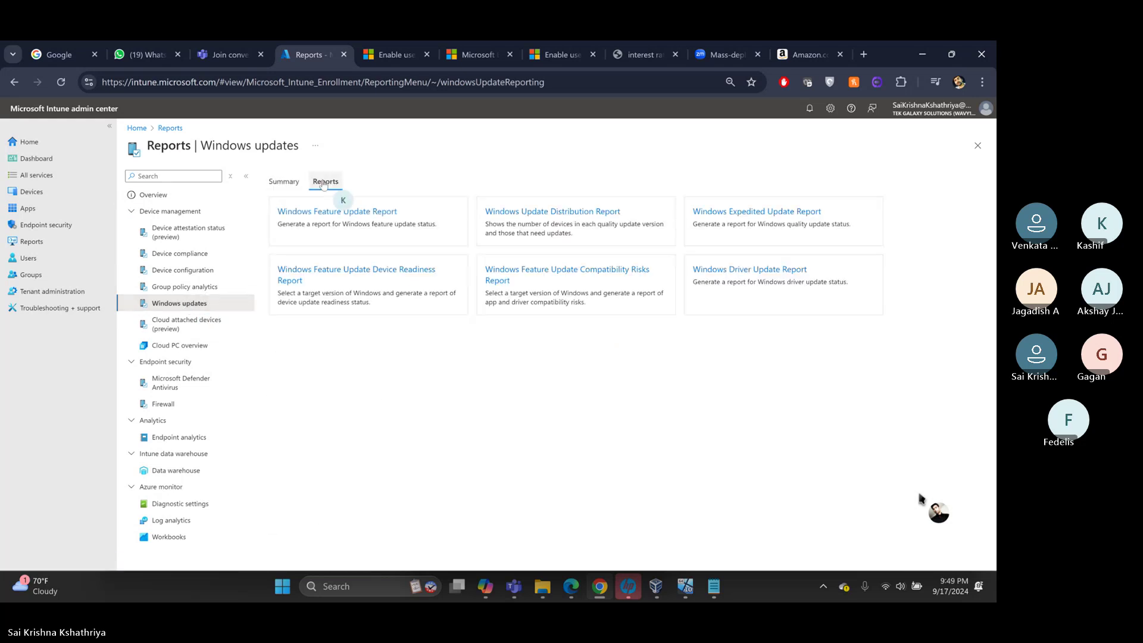
click(334, 215)
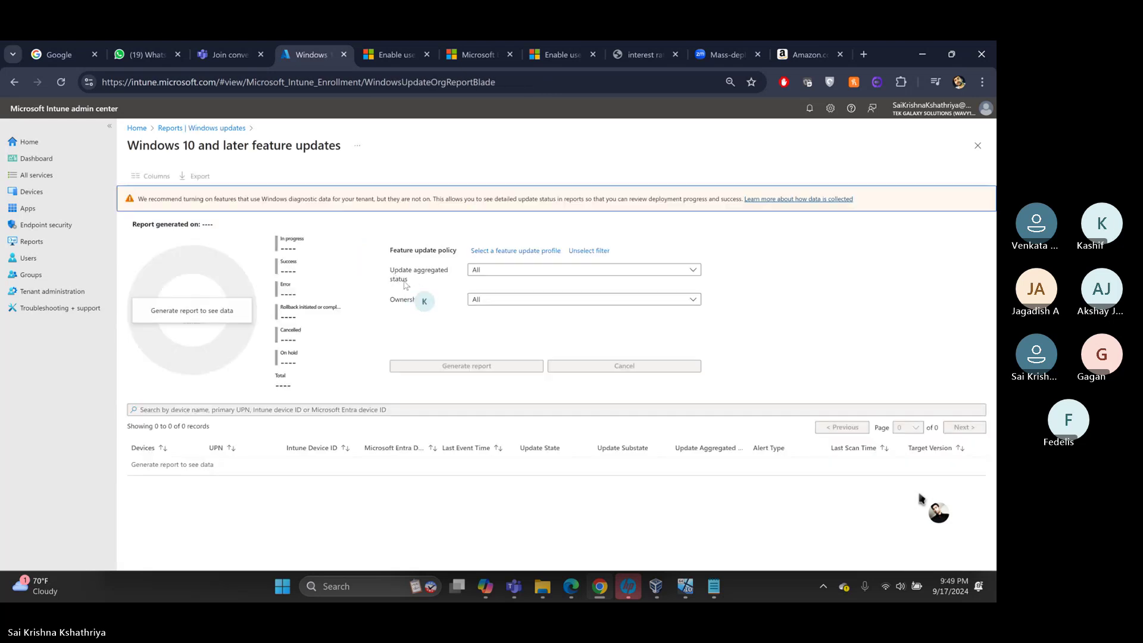
click(782, 200)
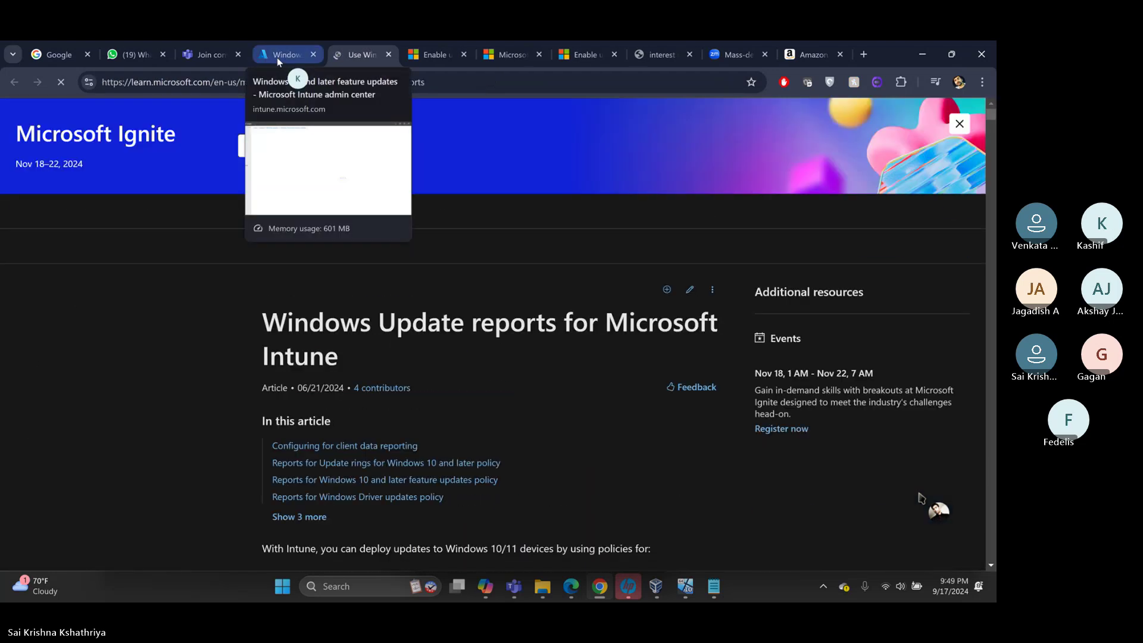
click(279, 55)
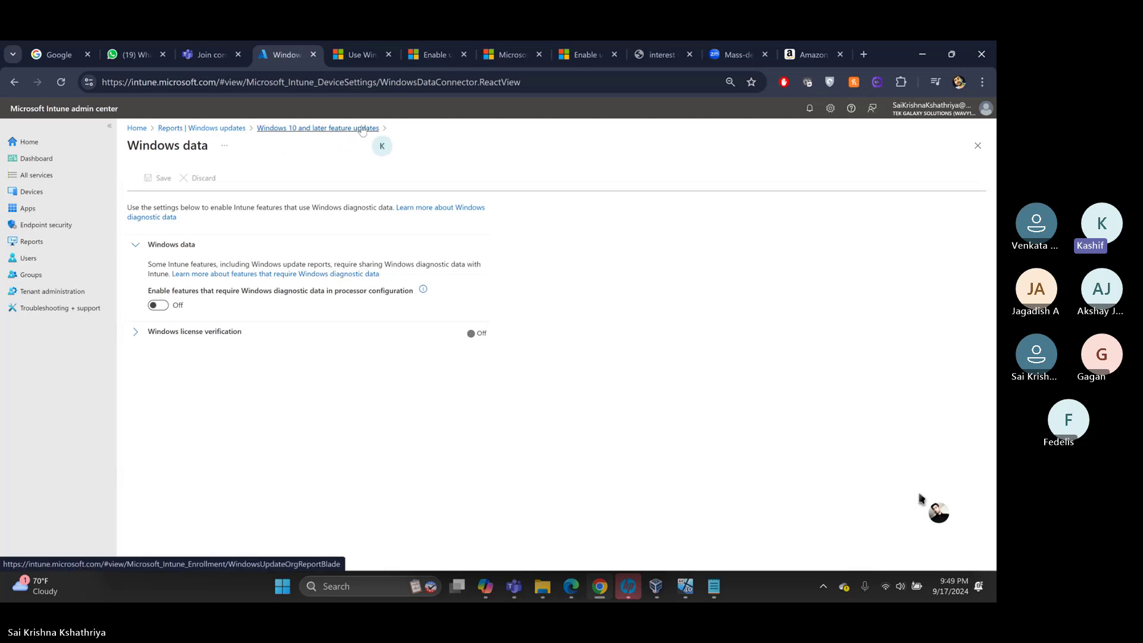
- Switch Windows diagnostic data features and Windows license verification On, and save the Windows data settings
click(135, 332)
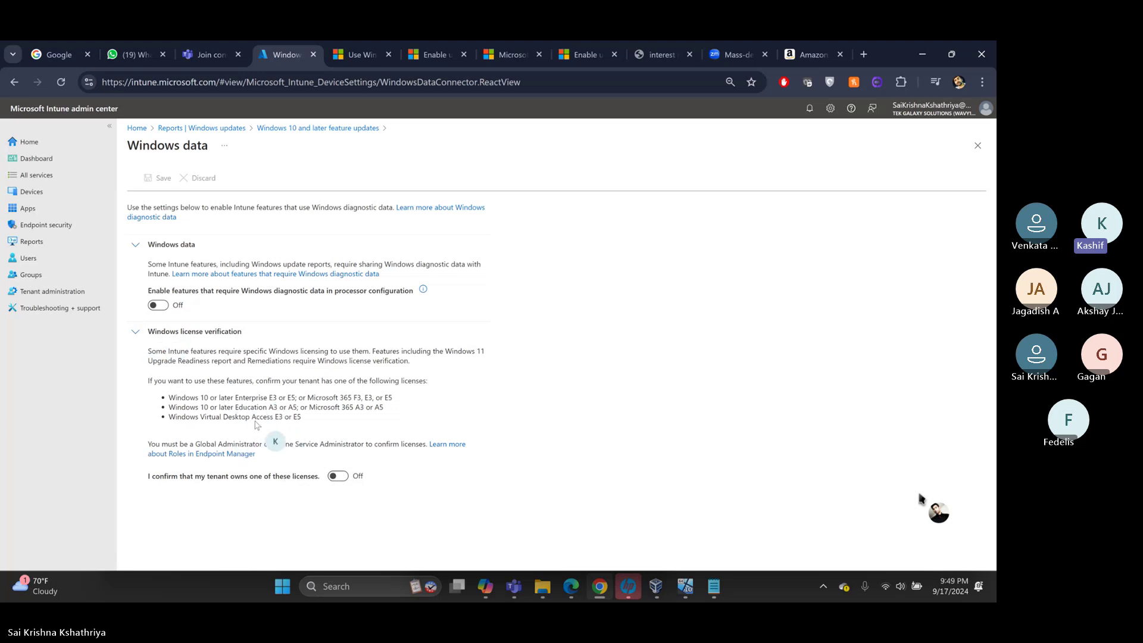
click(338, 476)
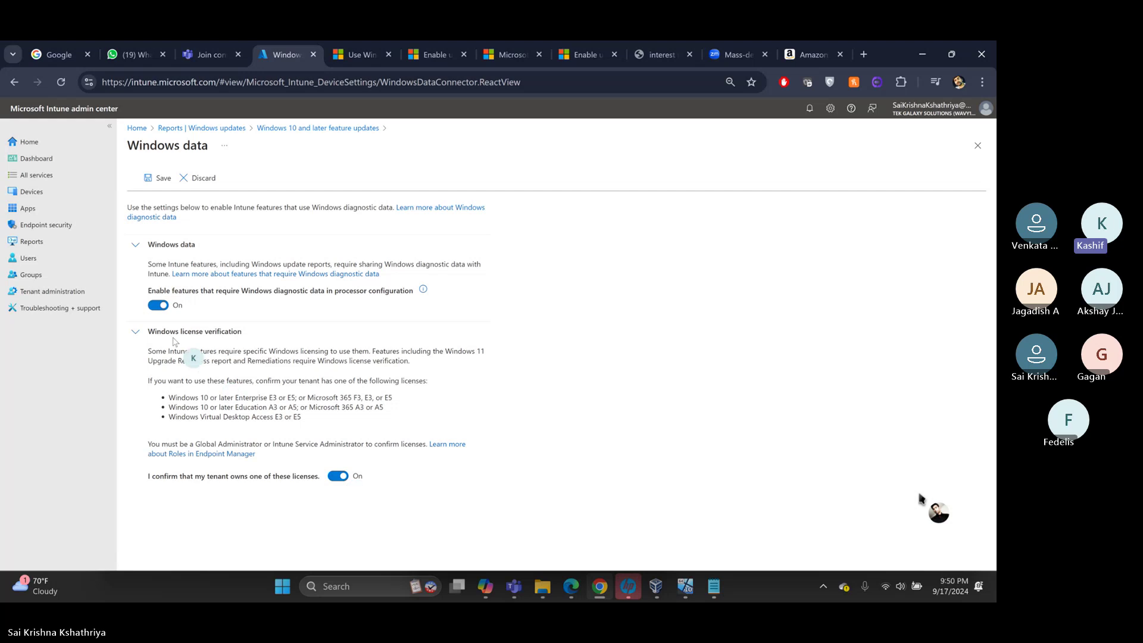
click(158, 180)
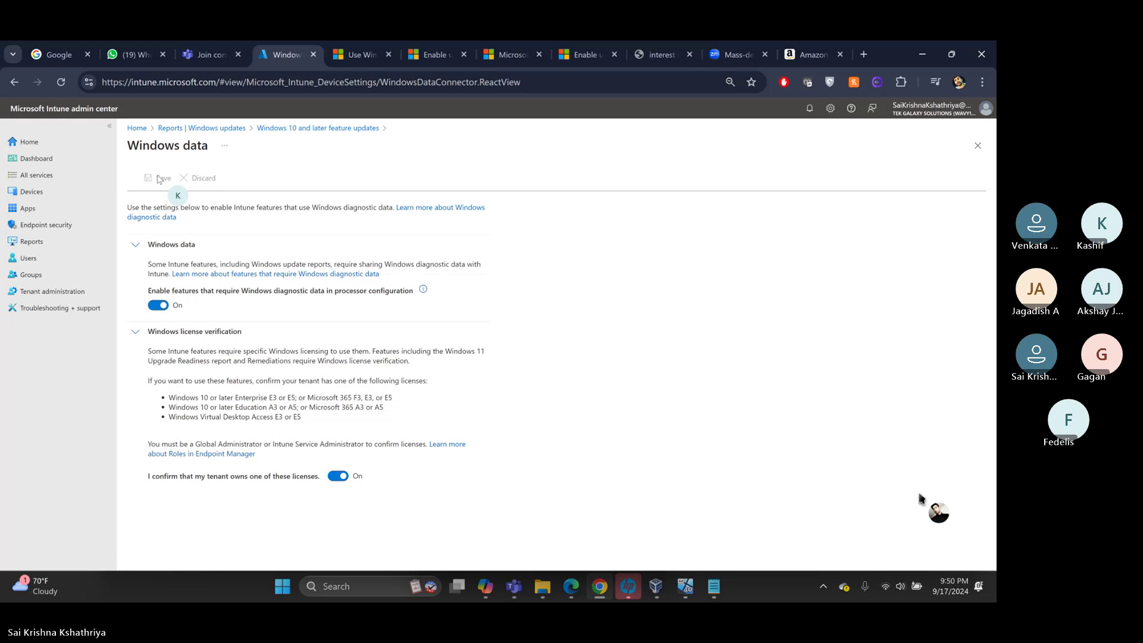
- Reopen Reports > Windows updates > Windows Feature Update Report, then go back to the Reports overview
click(208, 130)
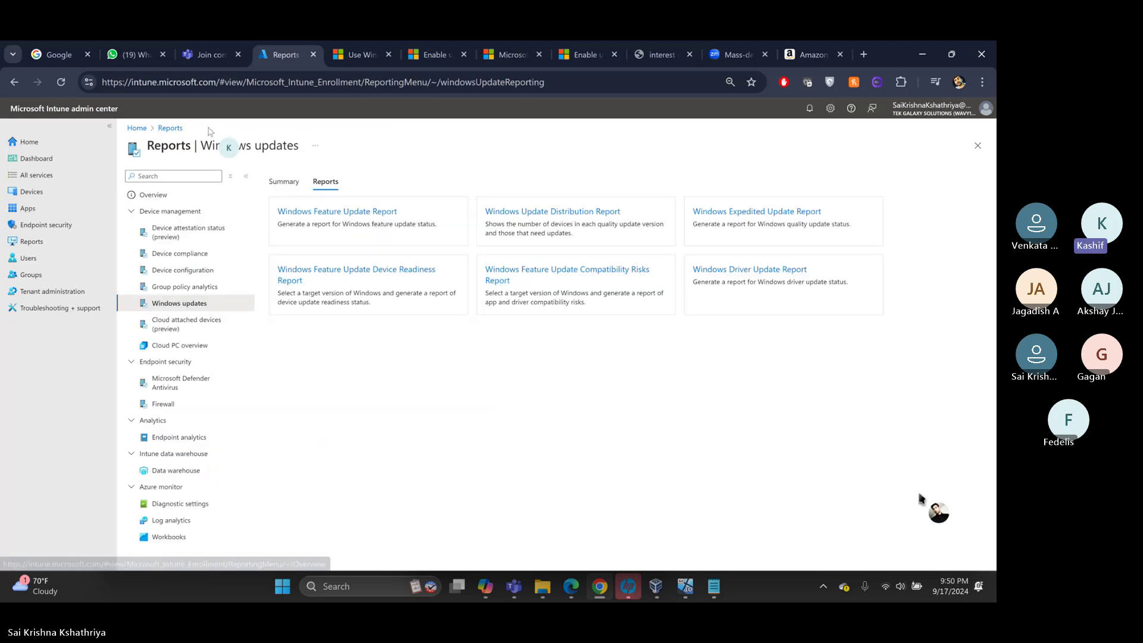
click(30, 242)
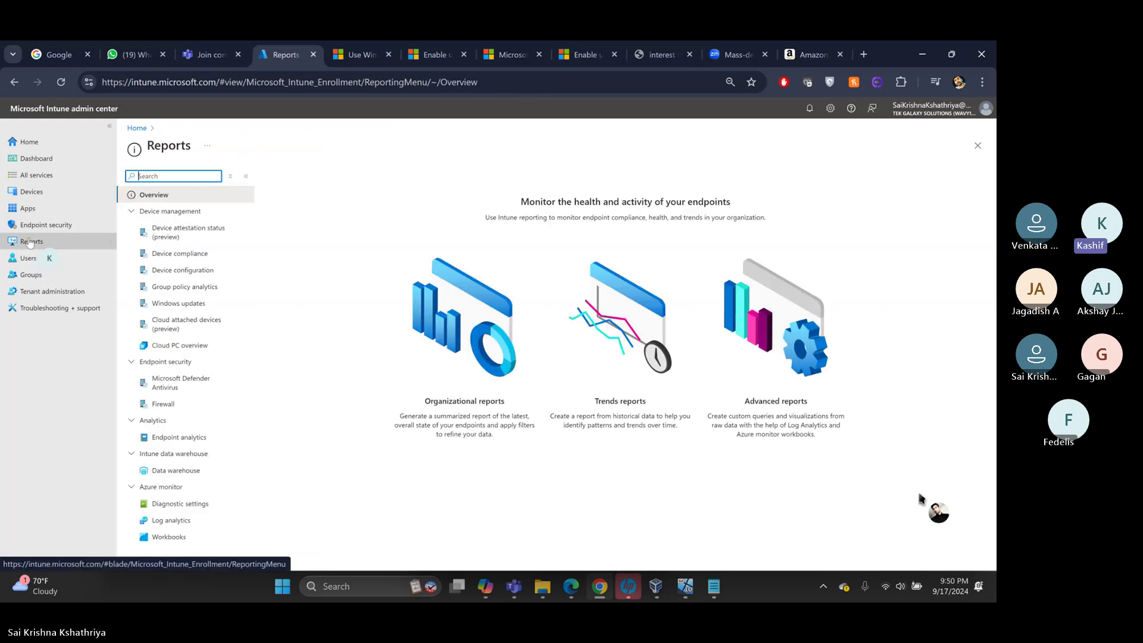
click(178, 304)
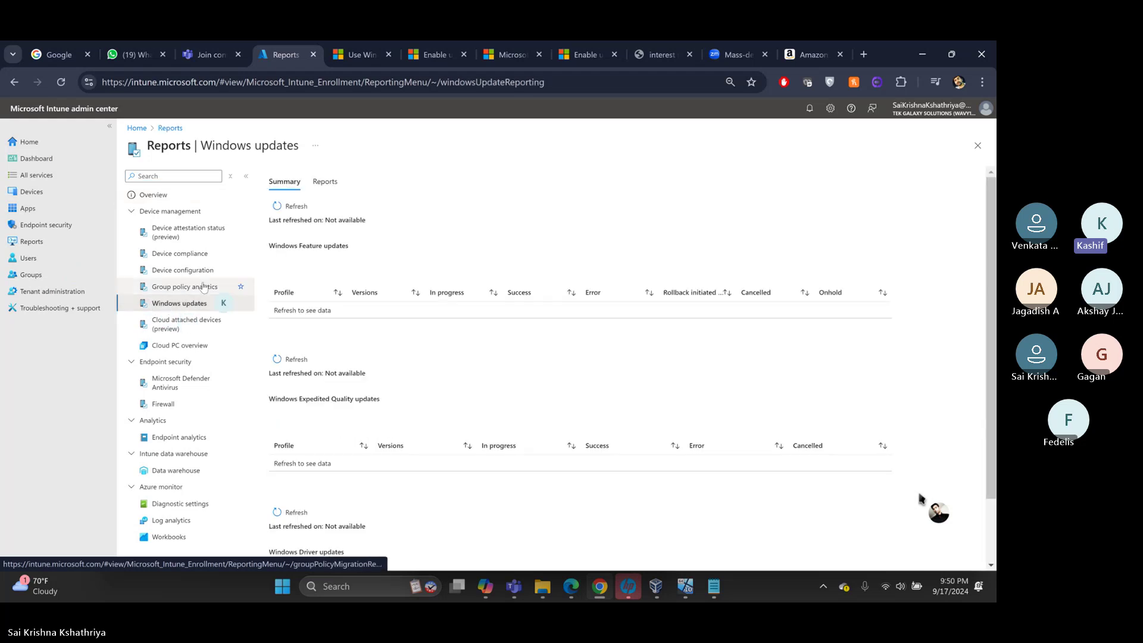
click(321, 181)
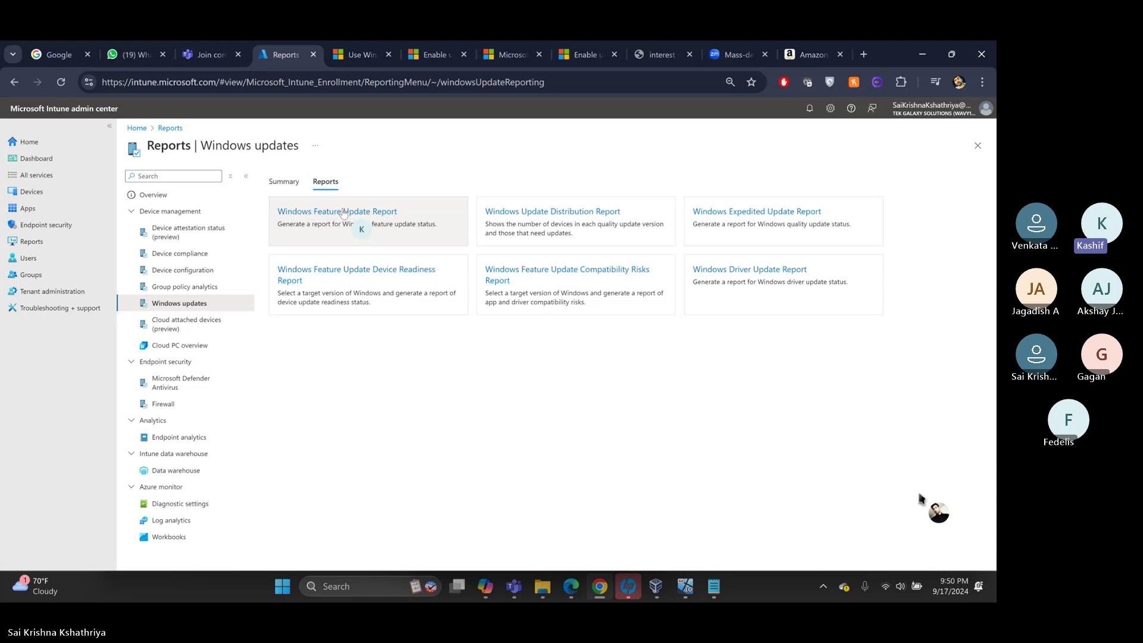
click(375, 216)
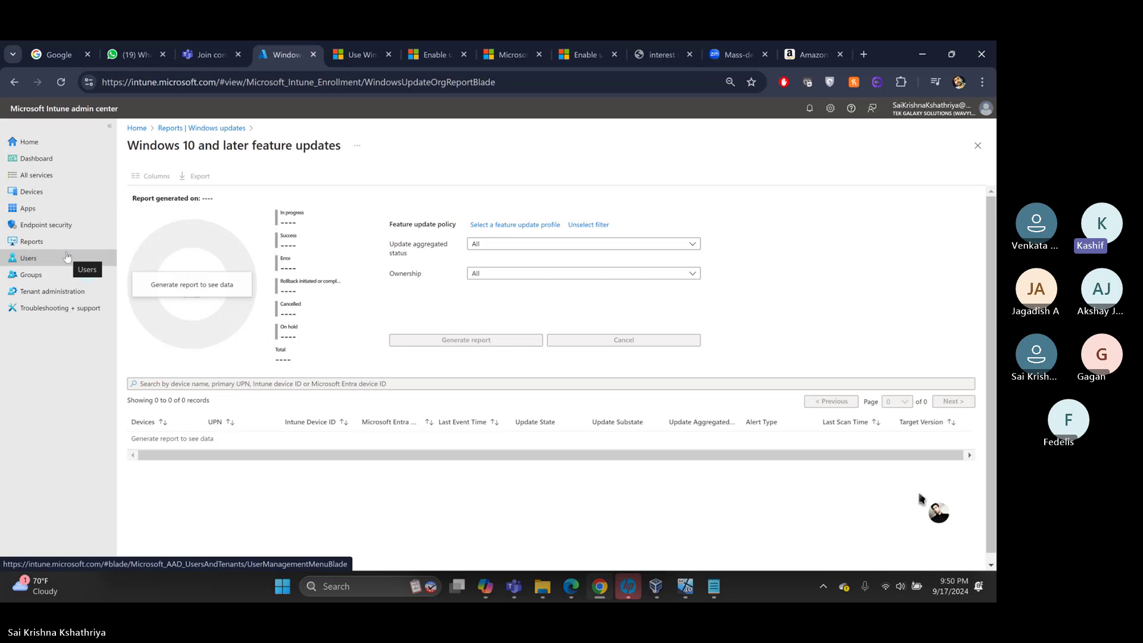
click(36, 242)
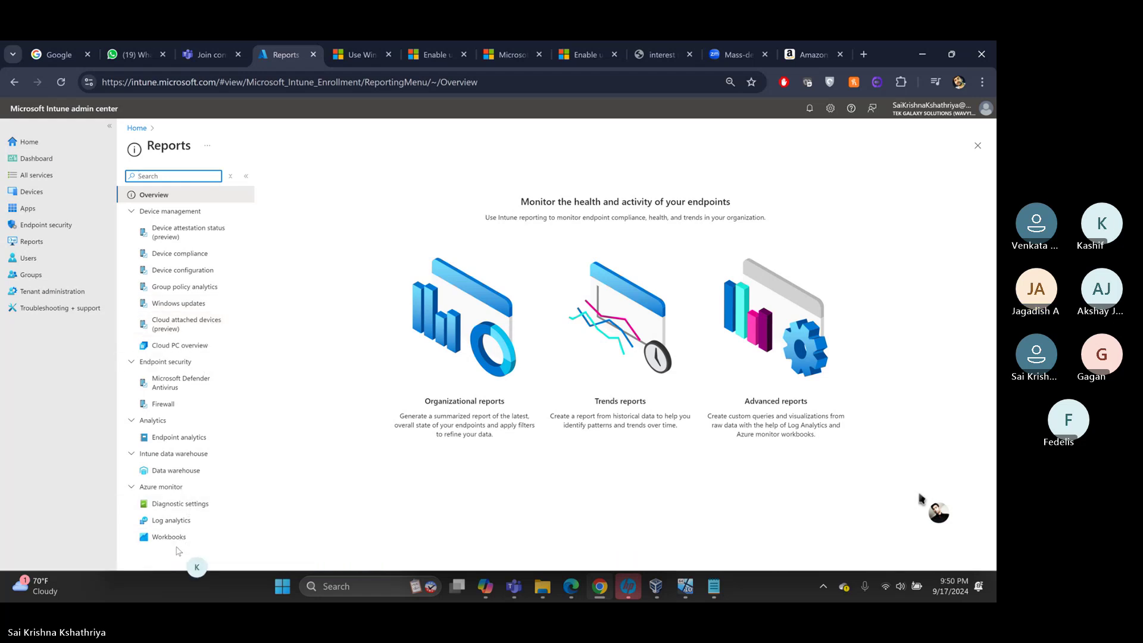
- Go to Devices > Windows > Scripts and remediations and refresh the two Microsoft script packages
click(46, 196)
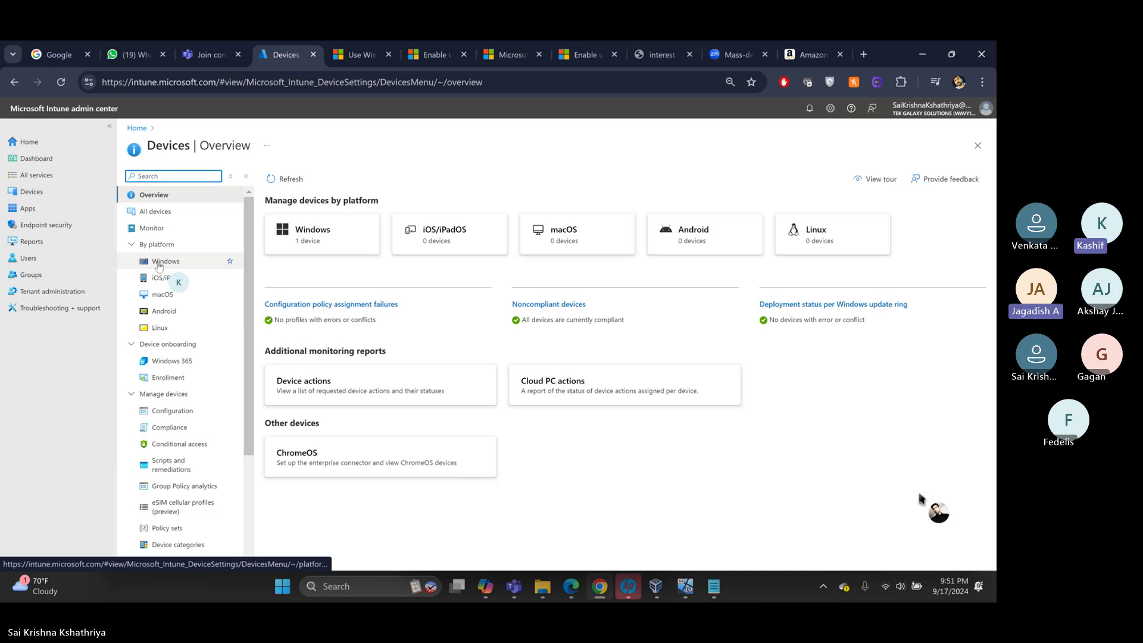
click(159, 264)
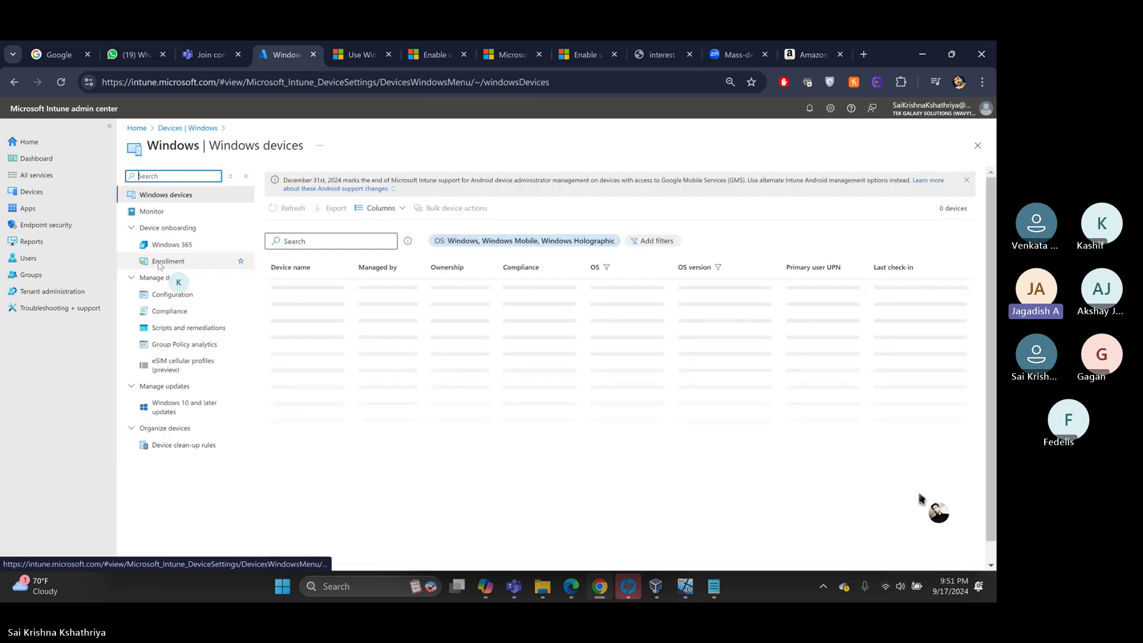
click(183, 329)
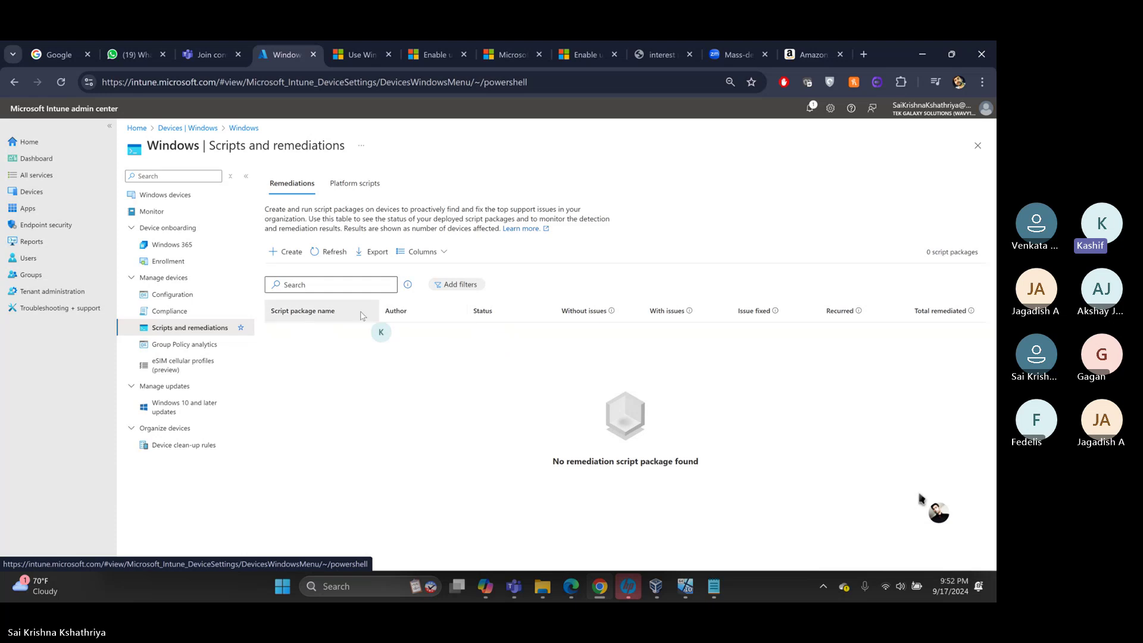
click(334, 255)
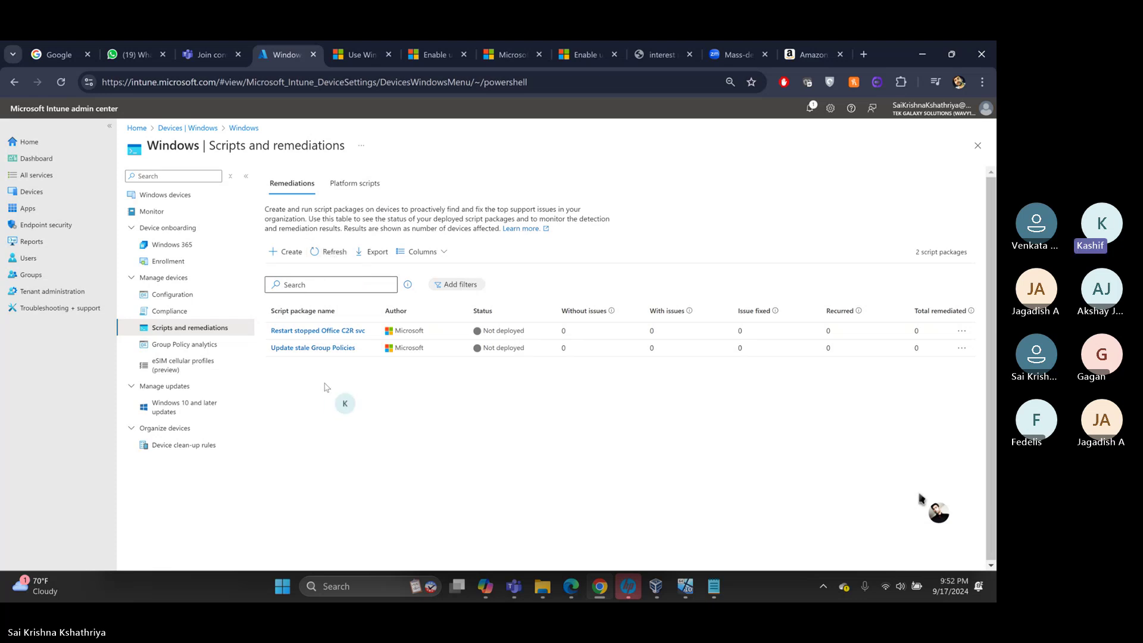
- Create a custom script package named 'Discovery And Remediation Scripts' and continue to Settings
click(284, 253)
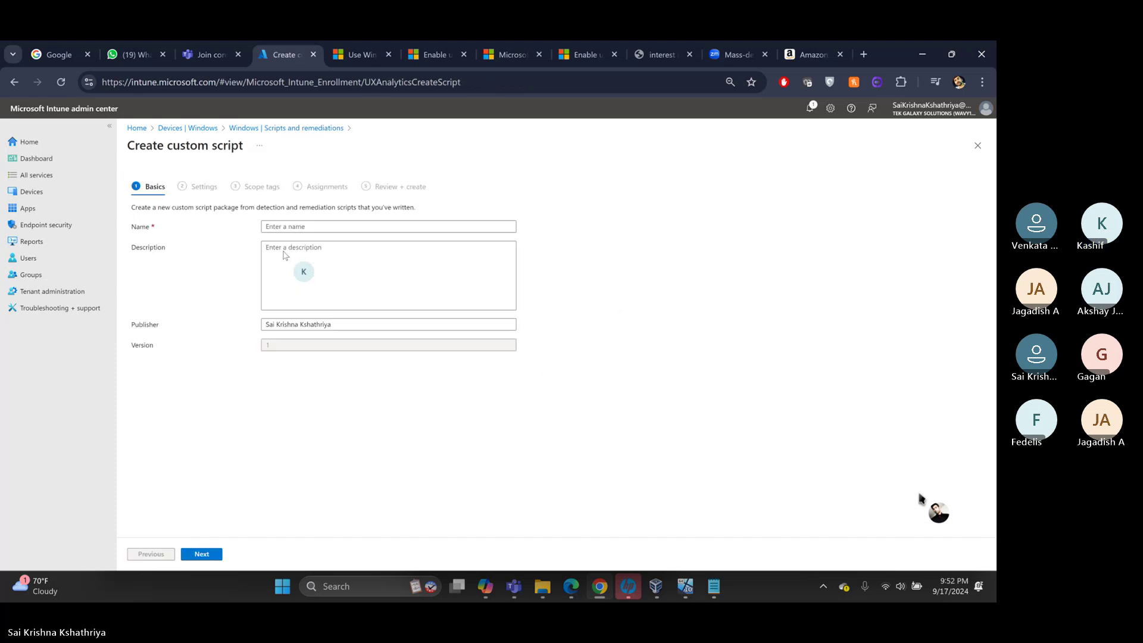
click(312, 226)
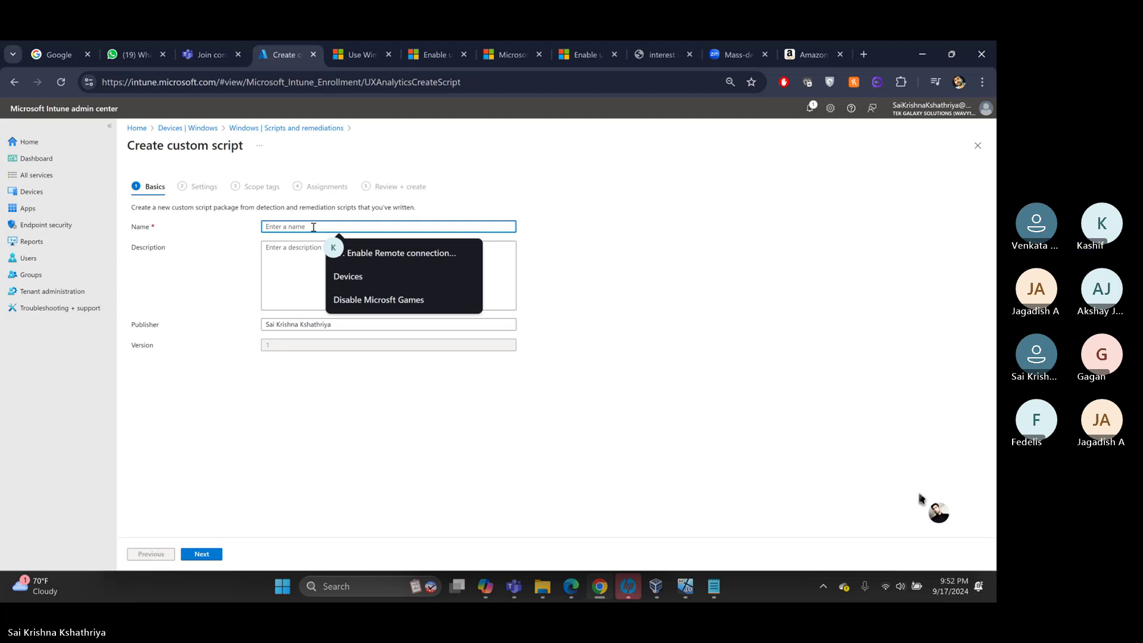
text(1)
key(BackSpace)
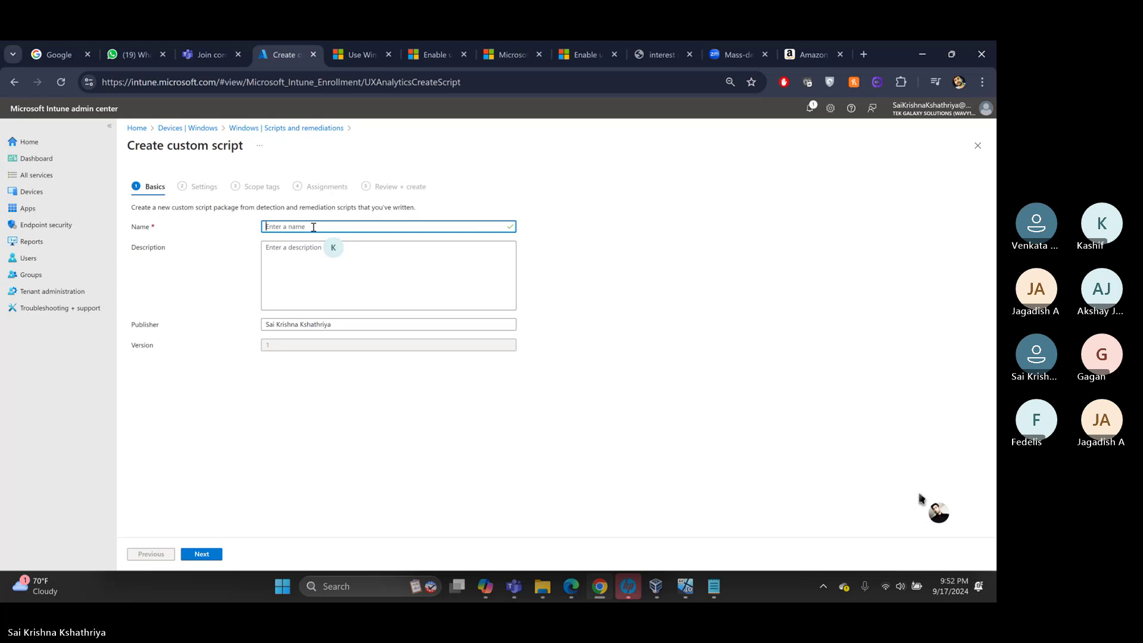
text(Disco)
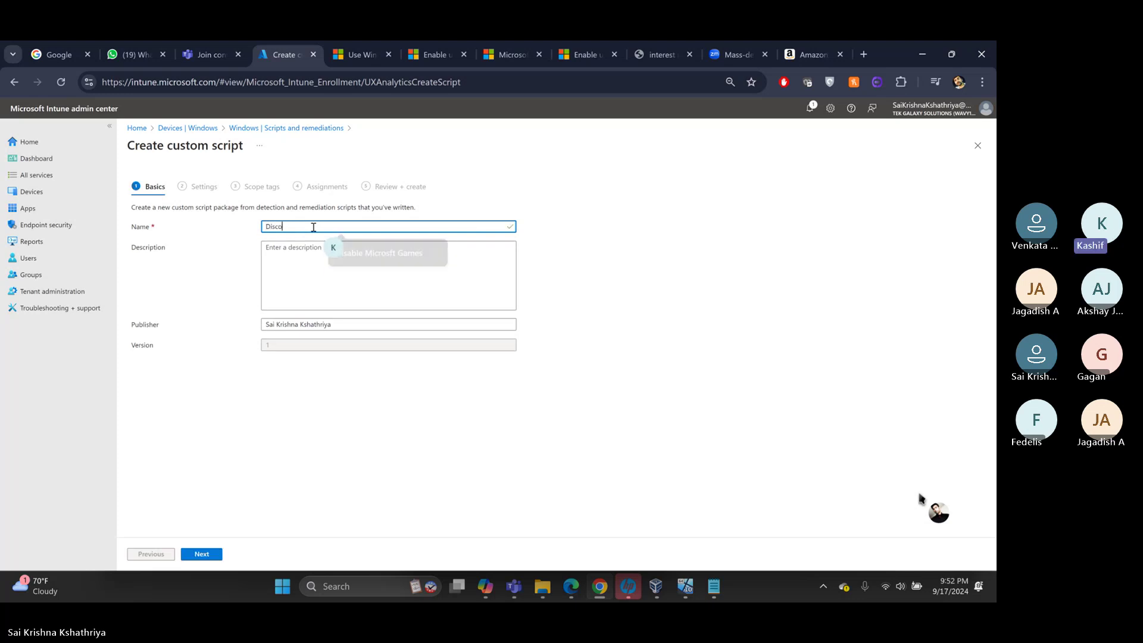
text(very And Rem)
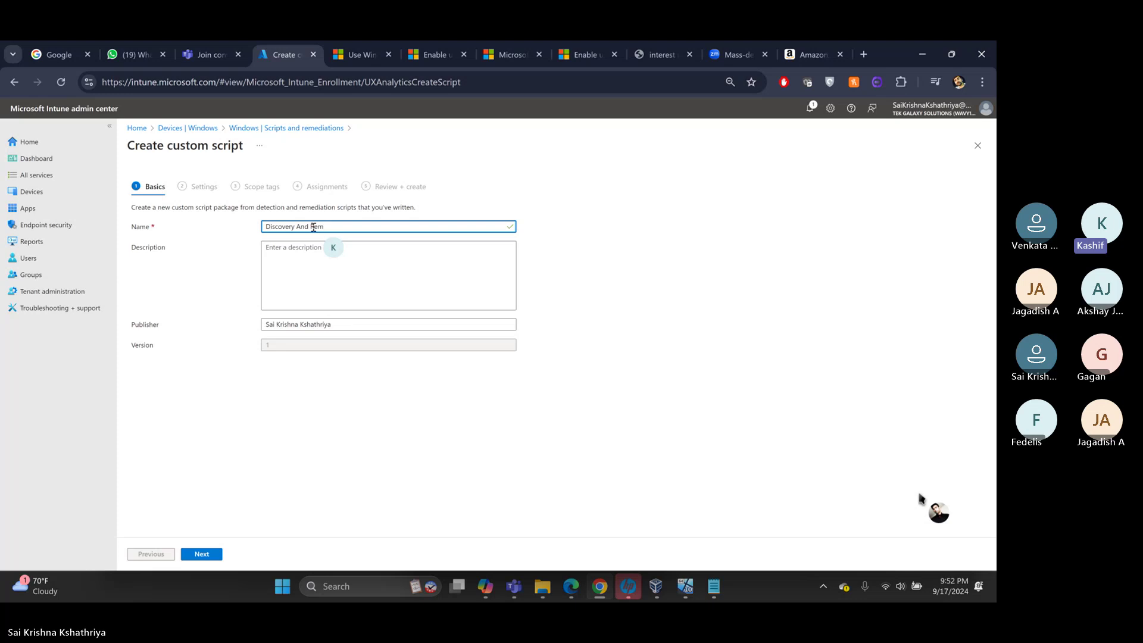
text(ediation Script)
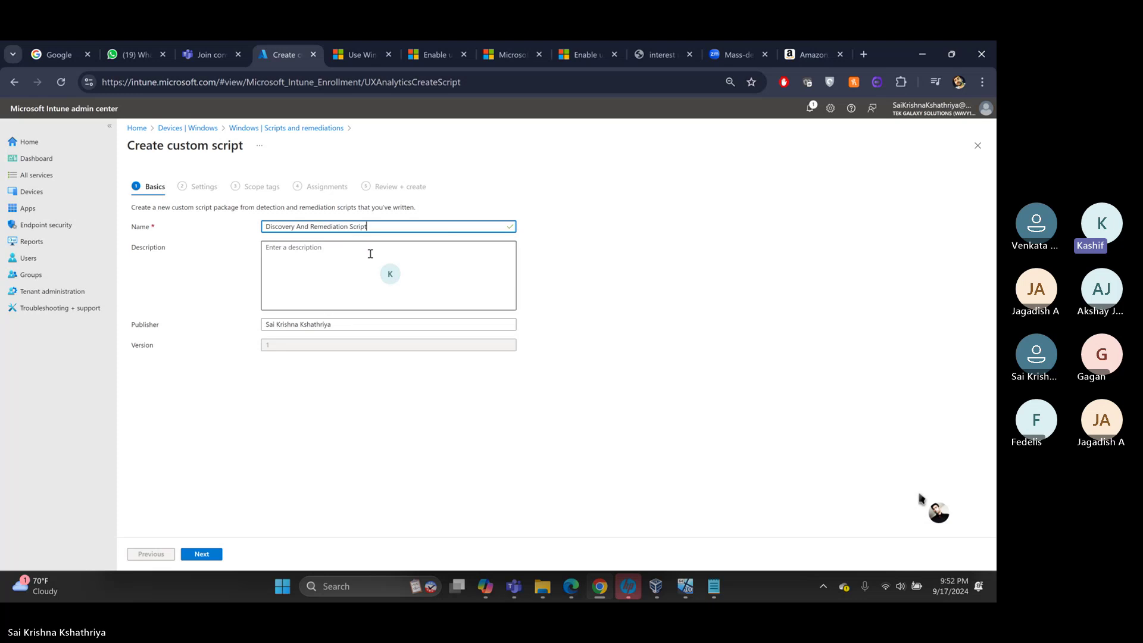
text(s)
click(196, 555)
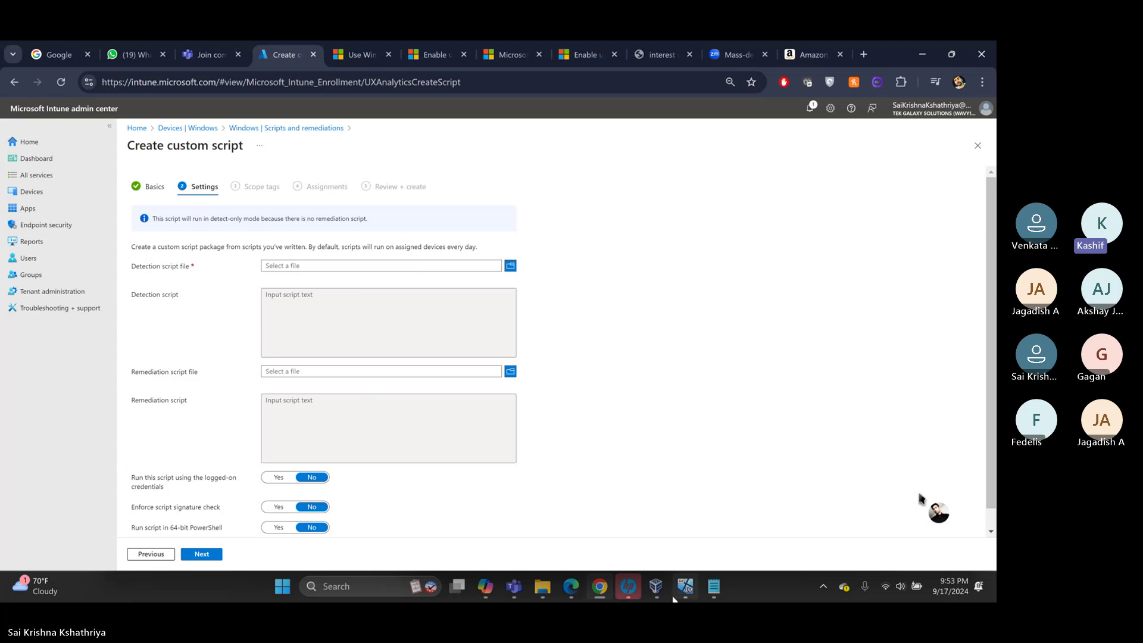
mouse_move(674, 598)
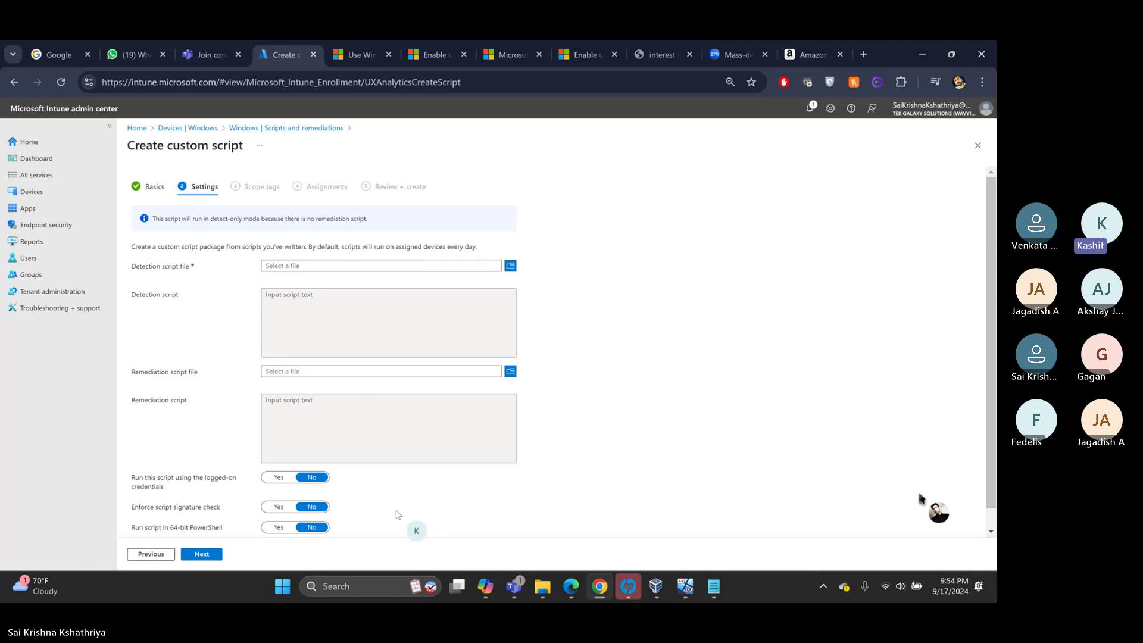
click(511, 588)
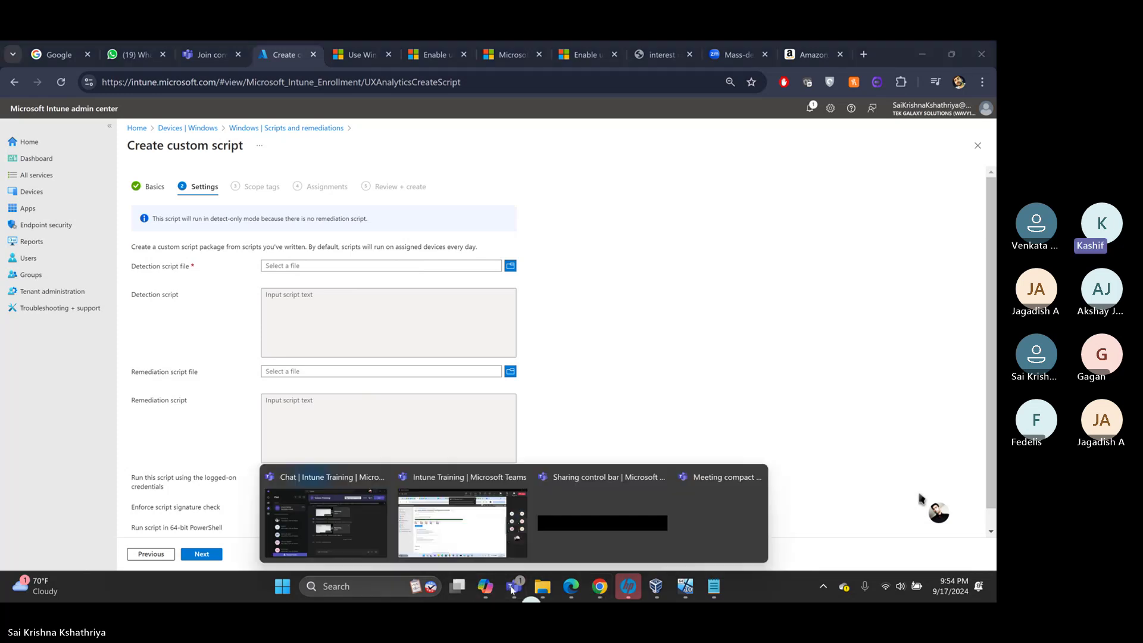
- Open the Intune Training chat and select the posted script text from the Discovery header down
click(358, 526)
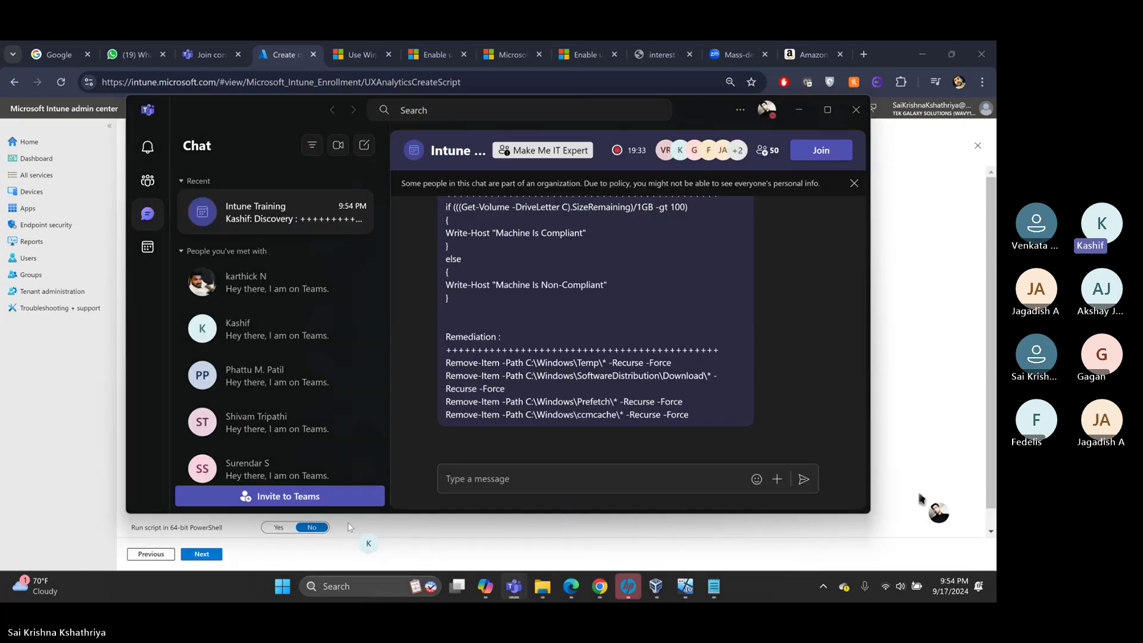
drag(698, 419, 458, 220)
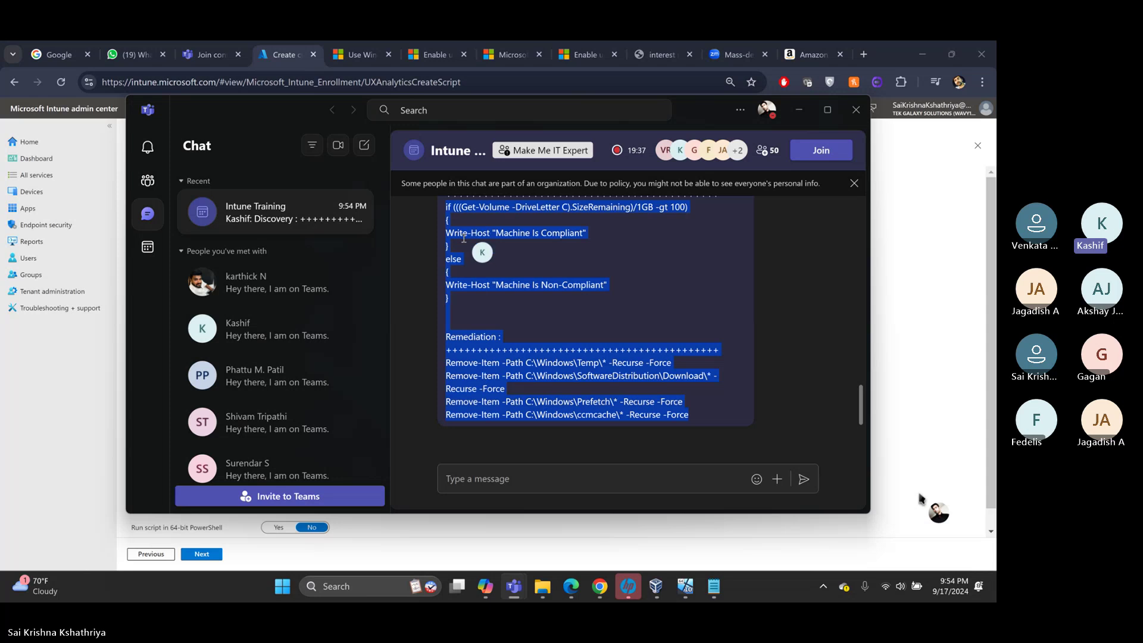
scroll(462, 239, up, 1)
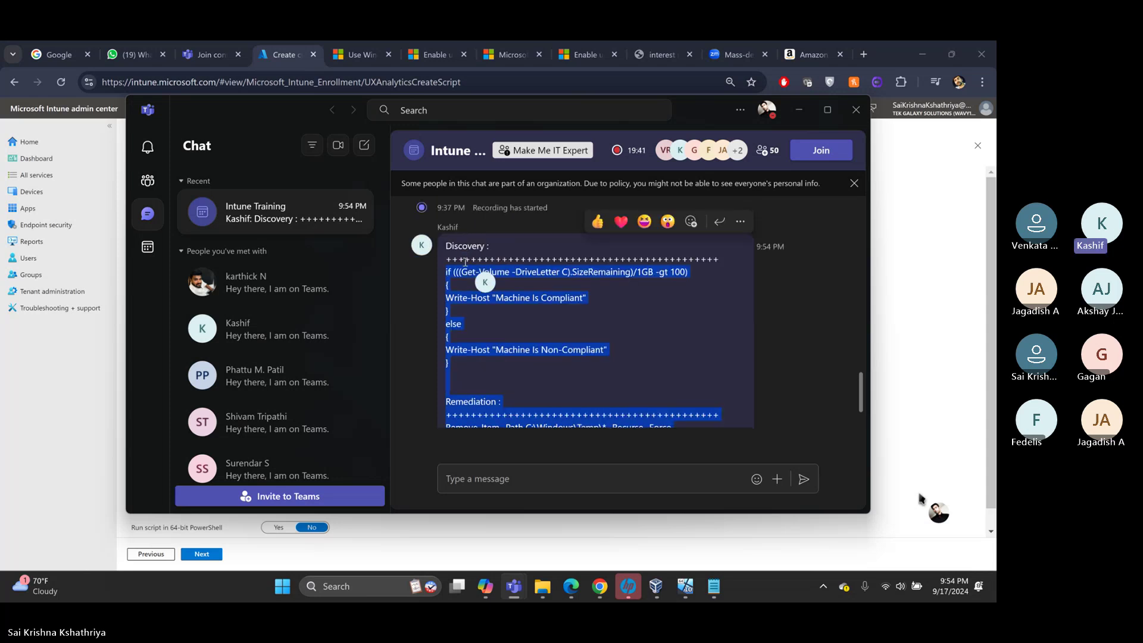
drag(465, 263, 465, 263)
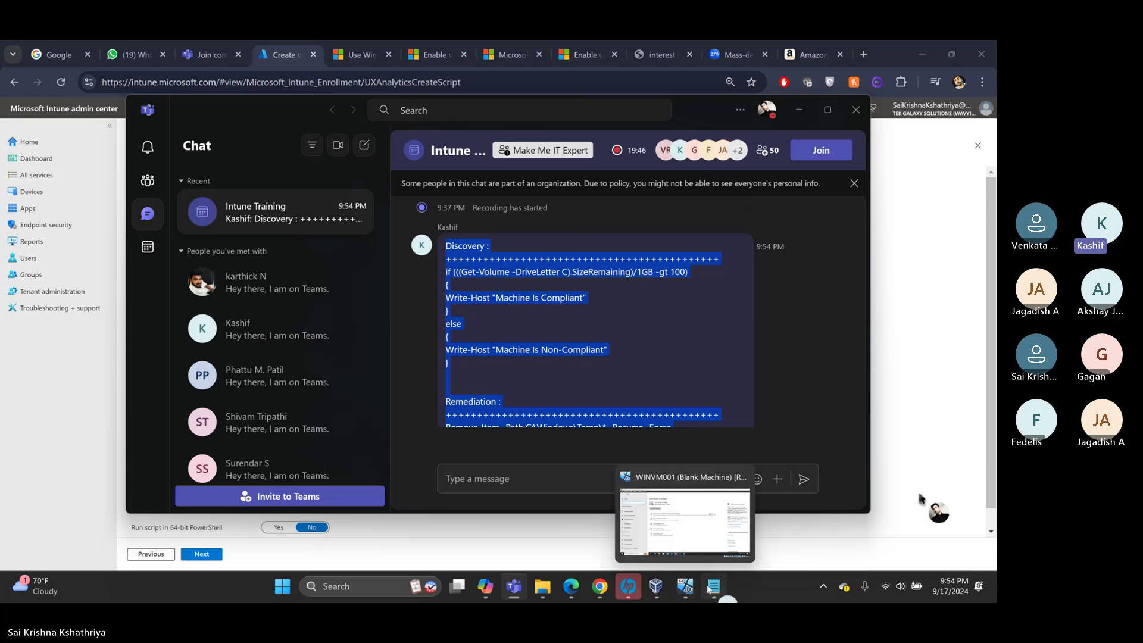
mouse_move(711, 589)
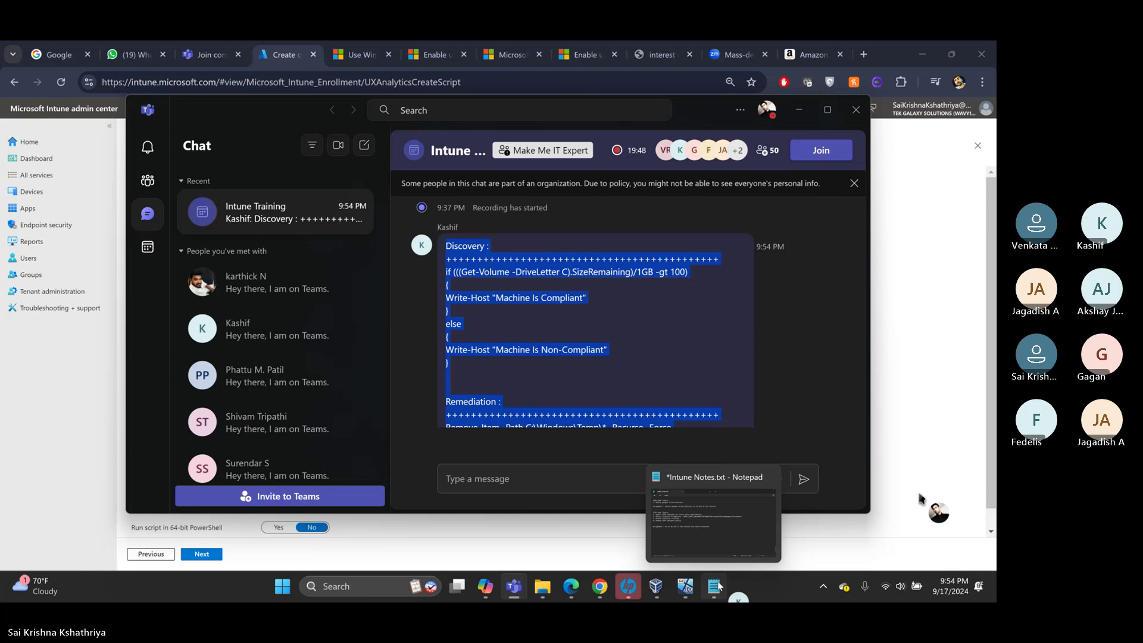
- Paste the chat scripts into a new Notepad tab and review the Discovery heading and 100 GB threshold
click(715, 587)
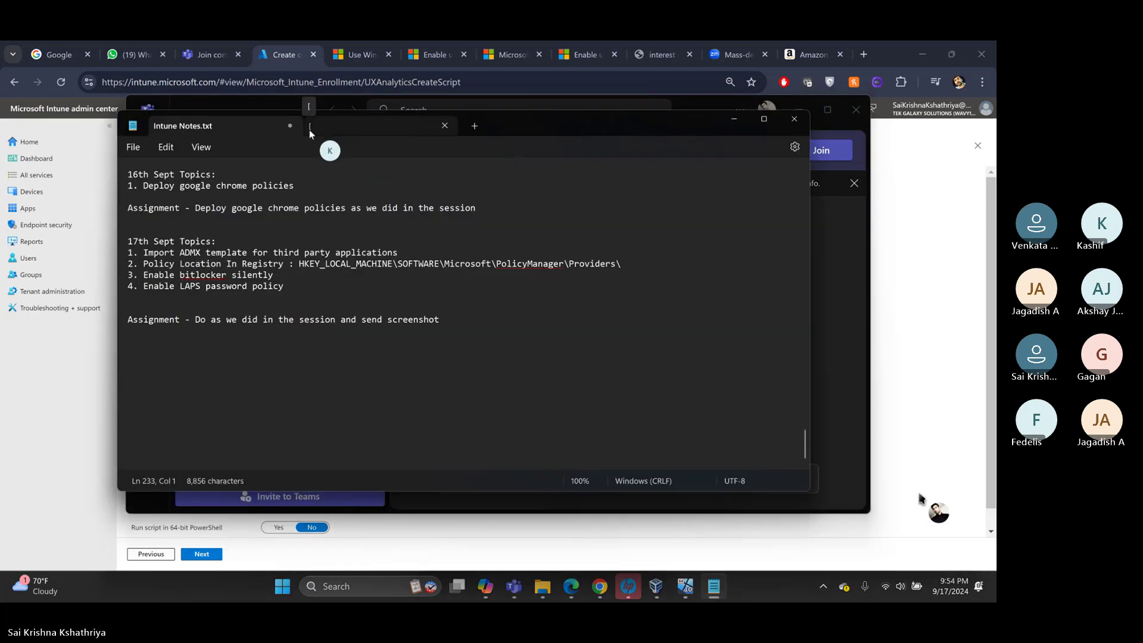
click(475, 127)
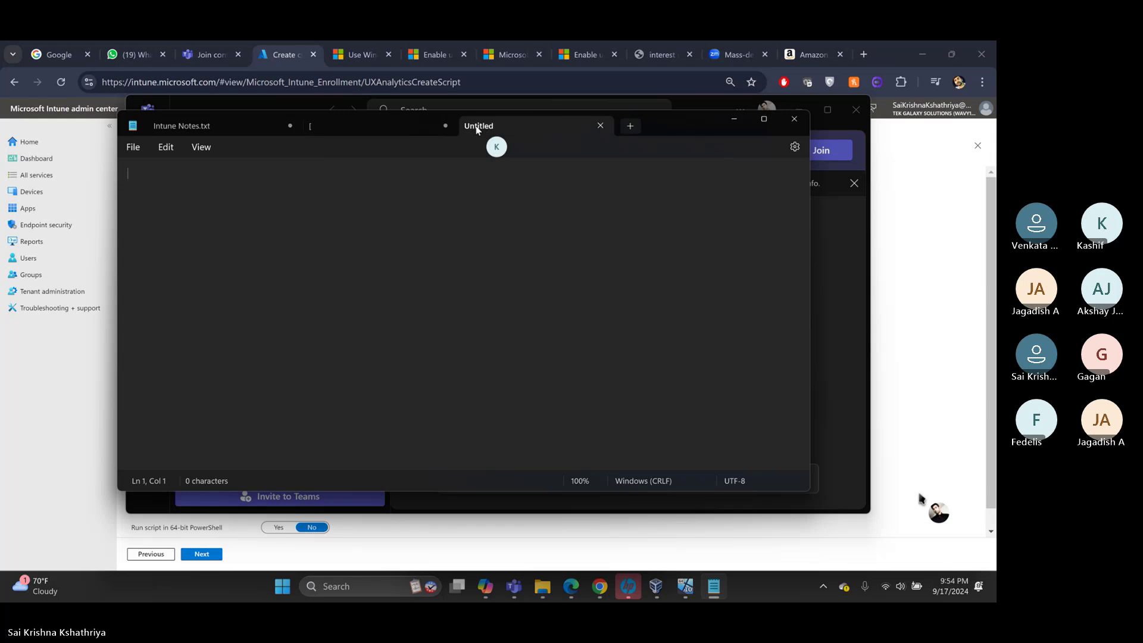
key(ctrl+v)
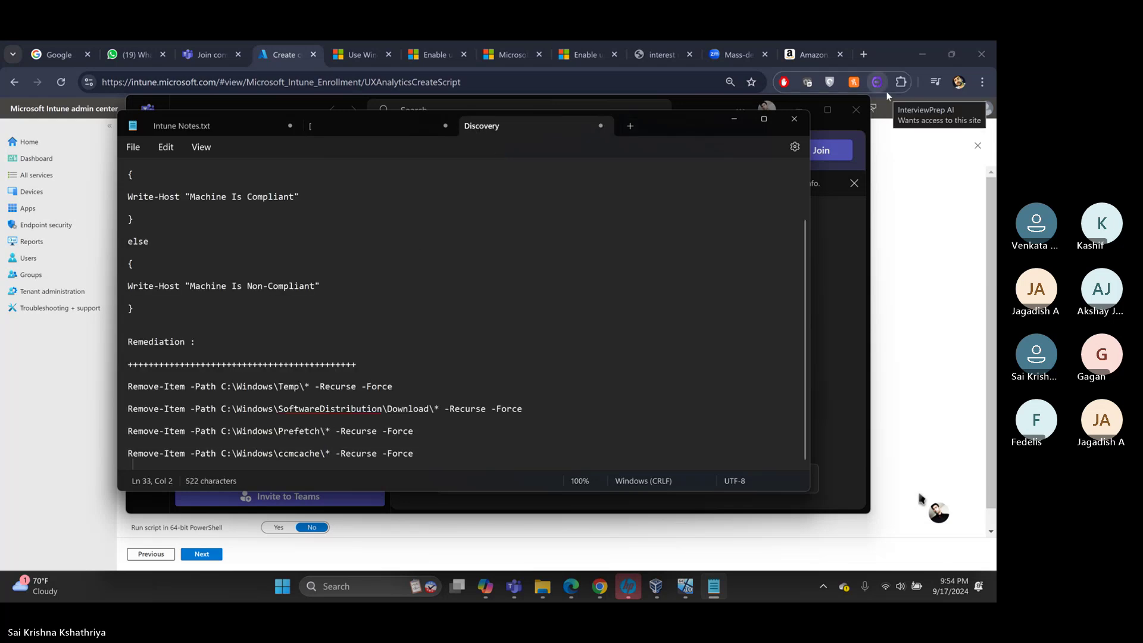
scroll(173, 305, up, 2)
click(173, 305)
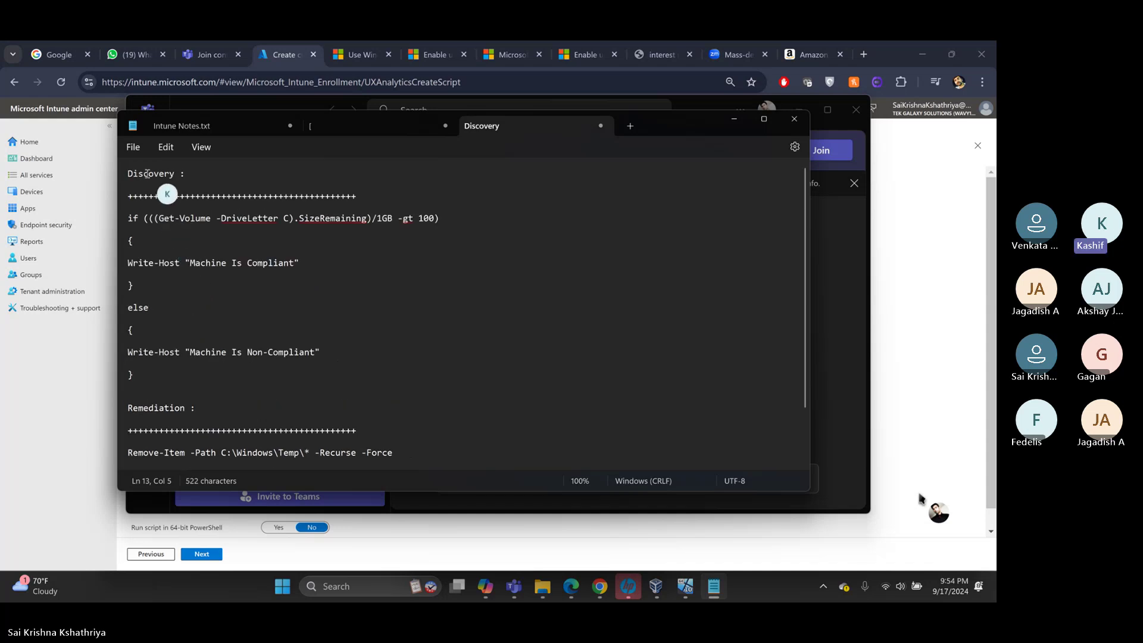
drag(148, 174, 174, 173)
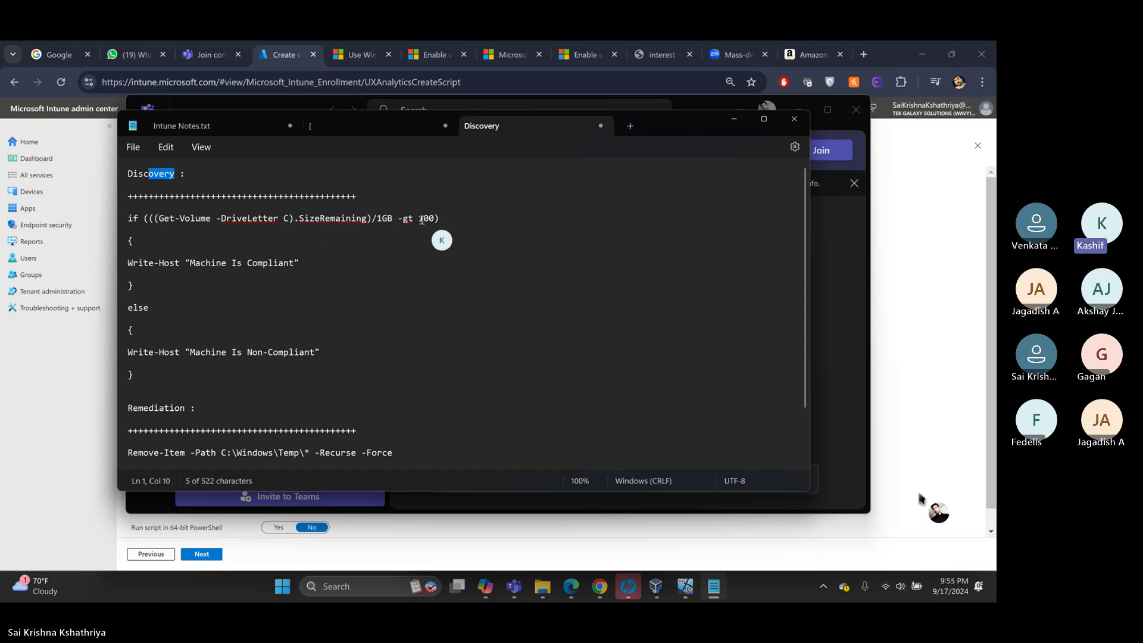
drag(421, 220, 435, 221)
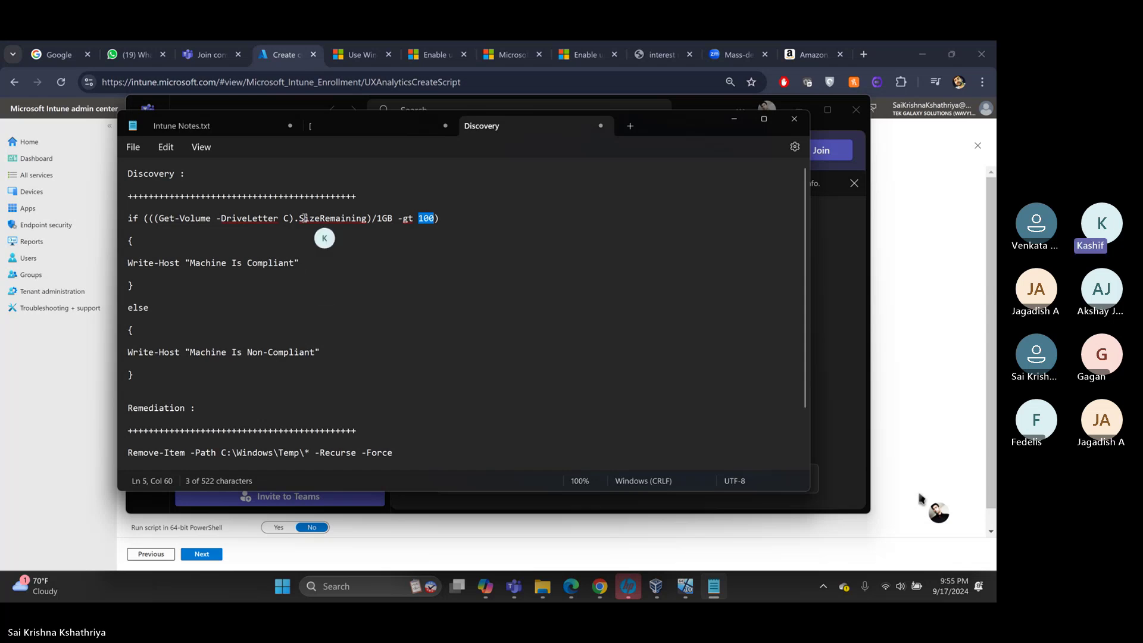
- Select the Discovery if/else block and copy it, undoing an accidental cut
scroll(303, 219, down, 1)
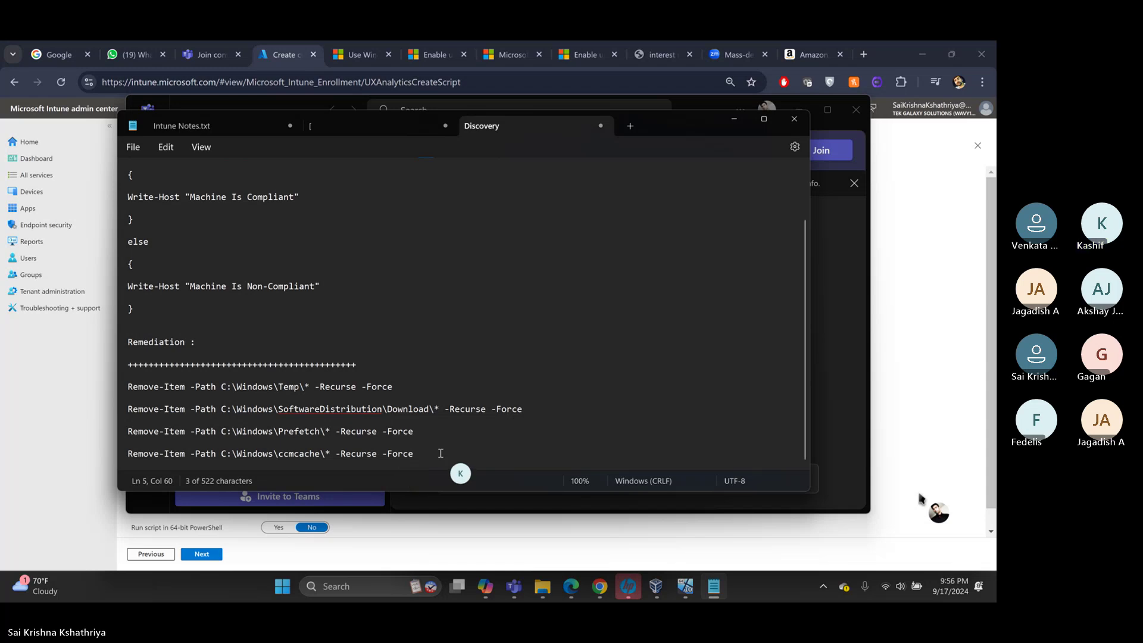
scroll(231, 297, up, 1)
scroll(231, 298, up, 1)
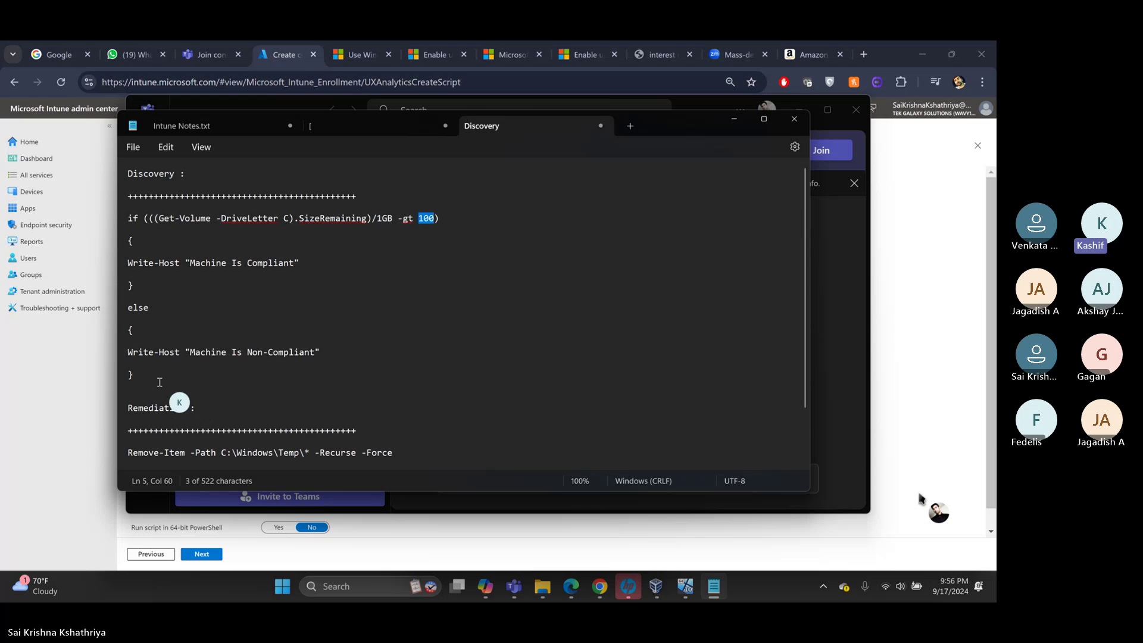
drag(159, 380, 128, 216)
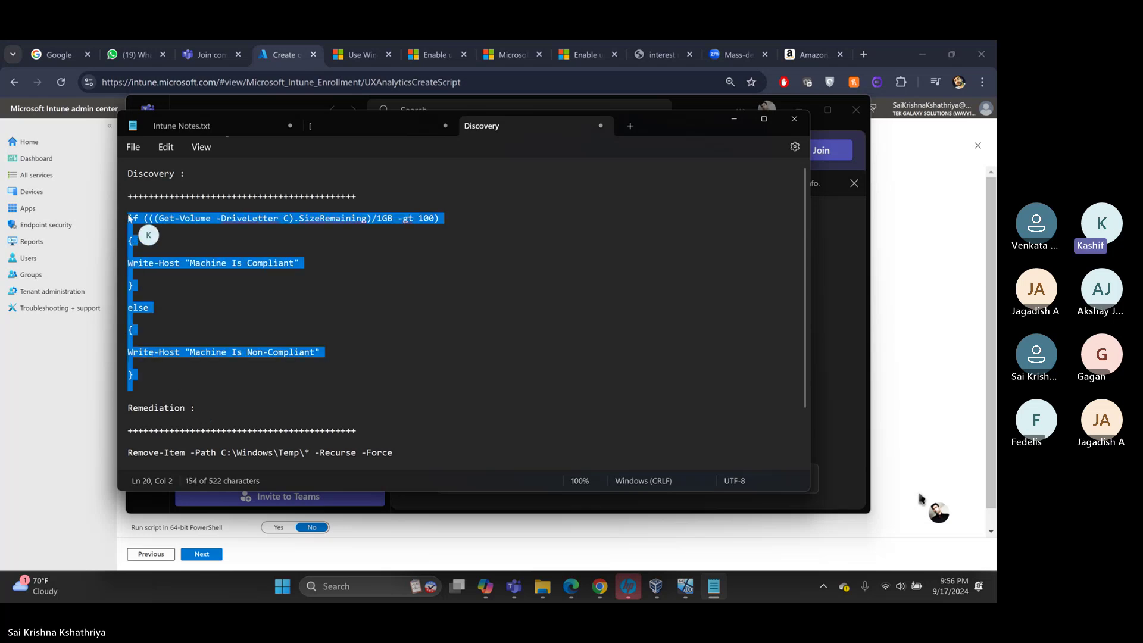
right_click(149, 219)
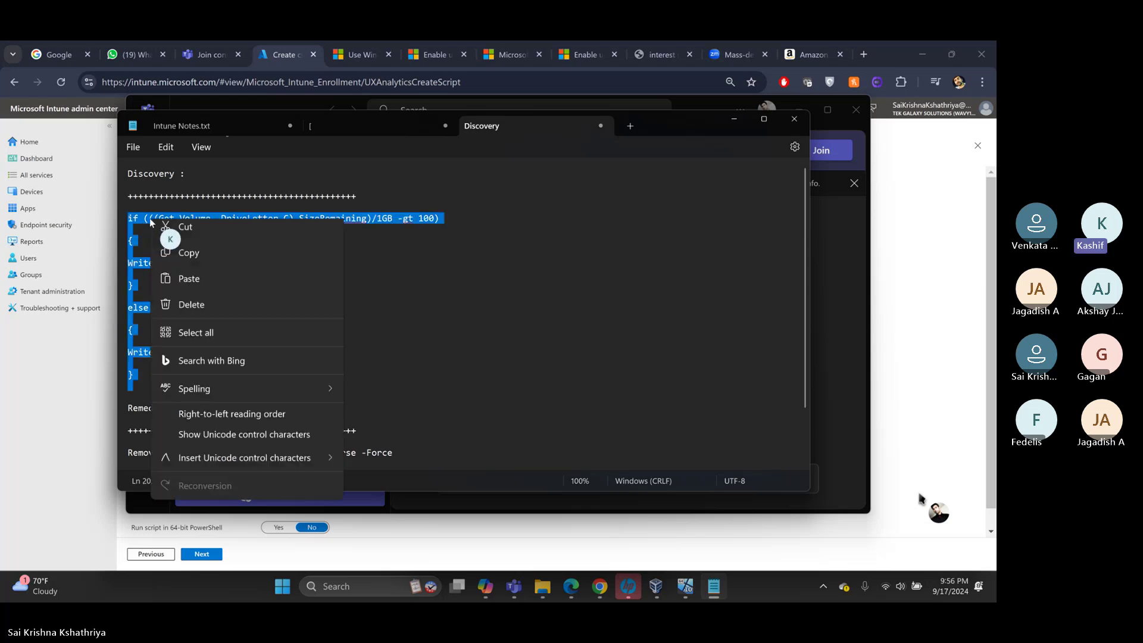
click(191, 261)
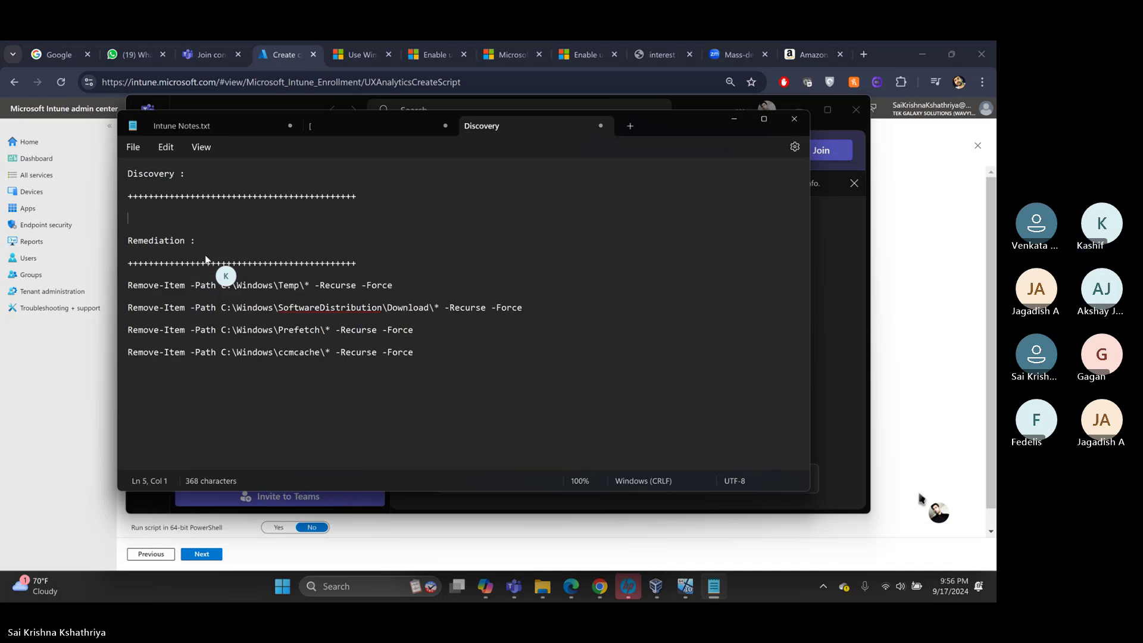
key(ctrl+z)
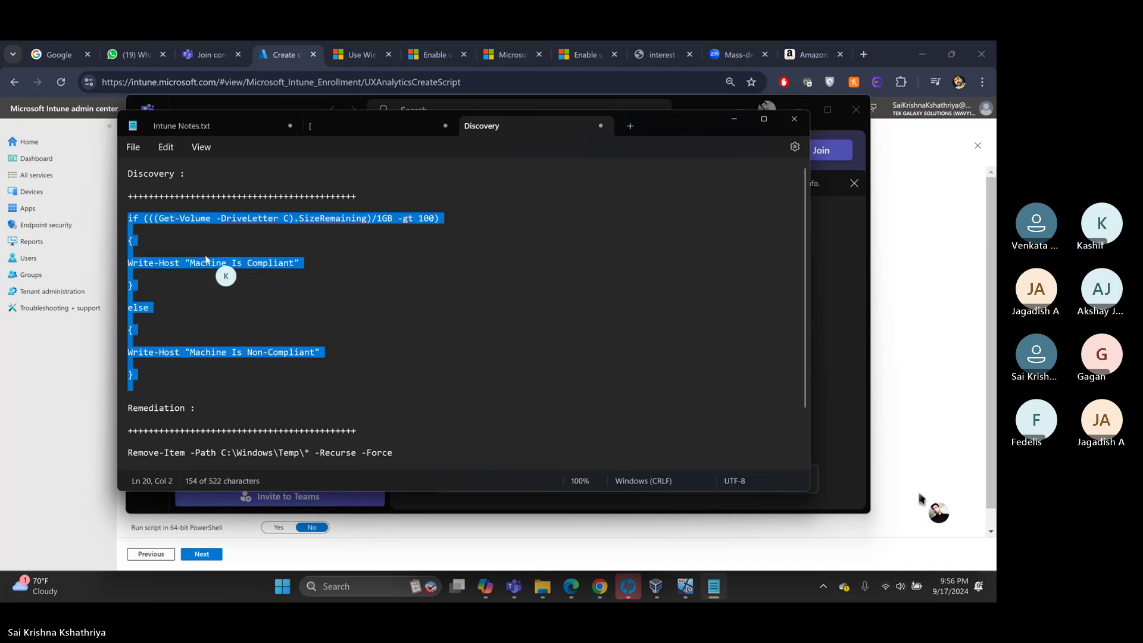
right_click(197, 223)
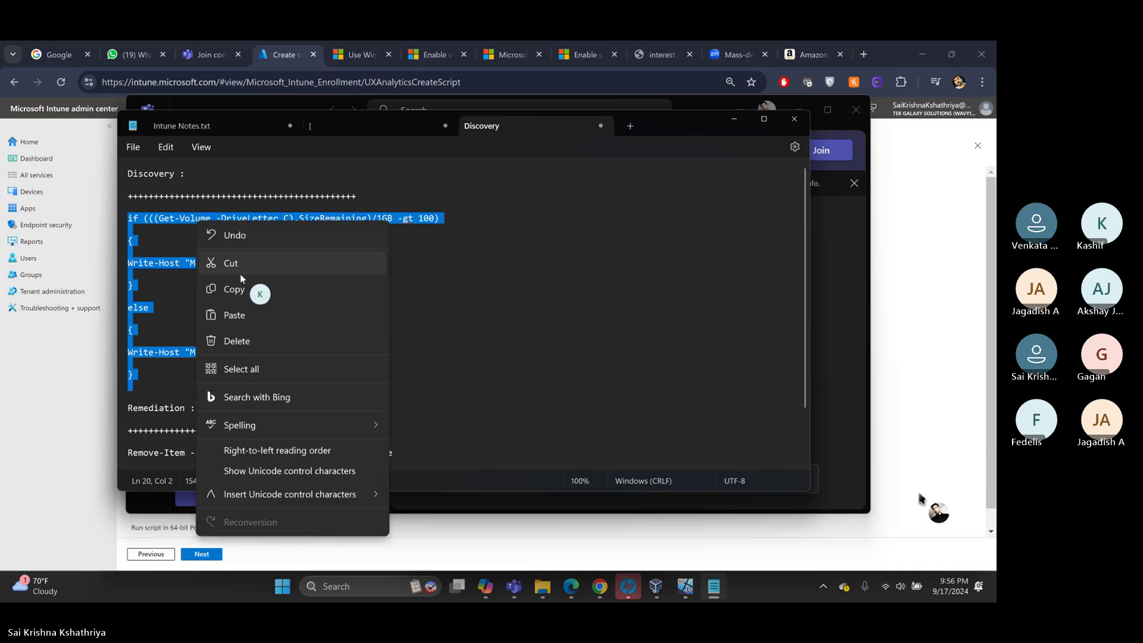
click(234, 290)
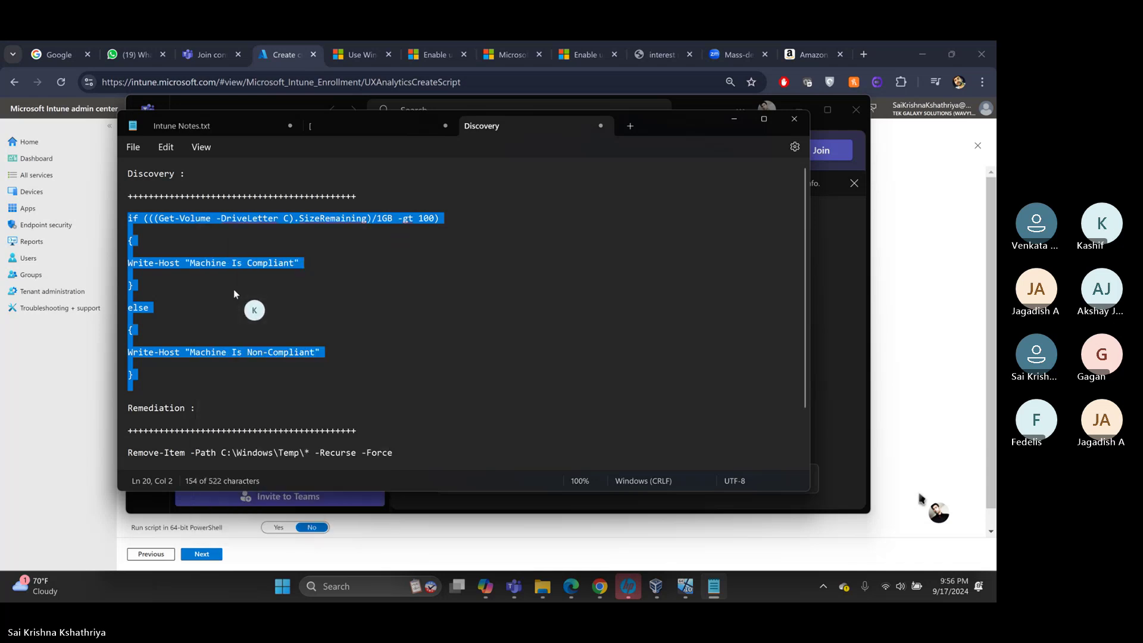
- In the VM, launch Windows PowerShell ISE via taskbar search, closing the plain PowerShell console
click(686, 586)
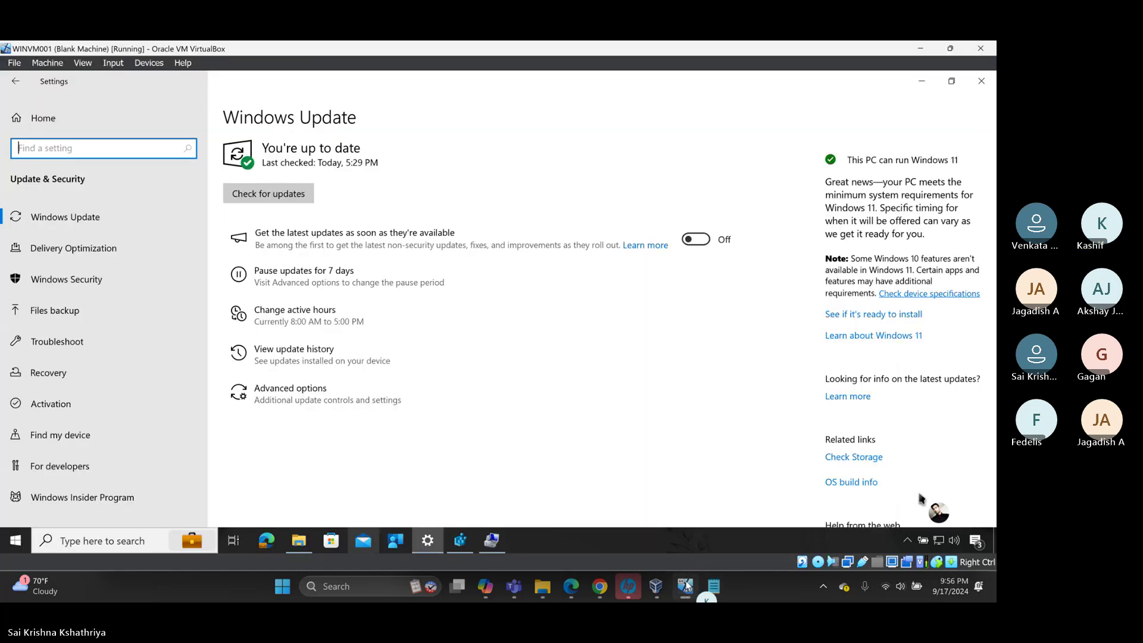
click(91, 541)
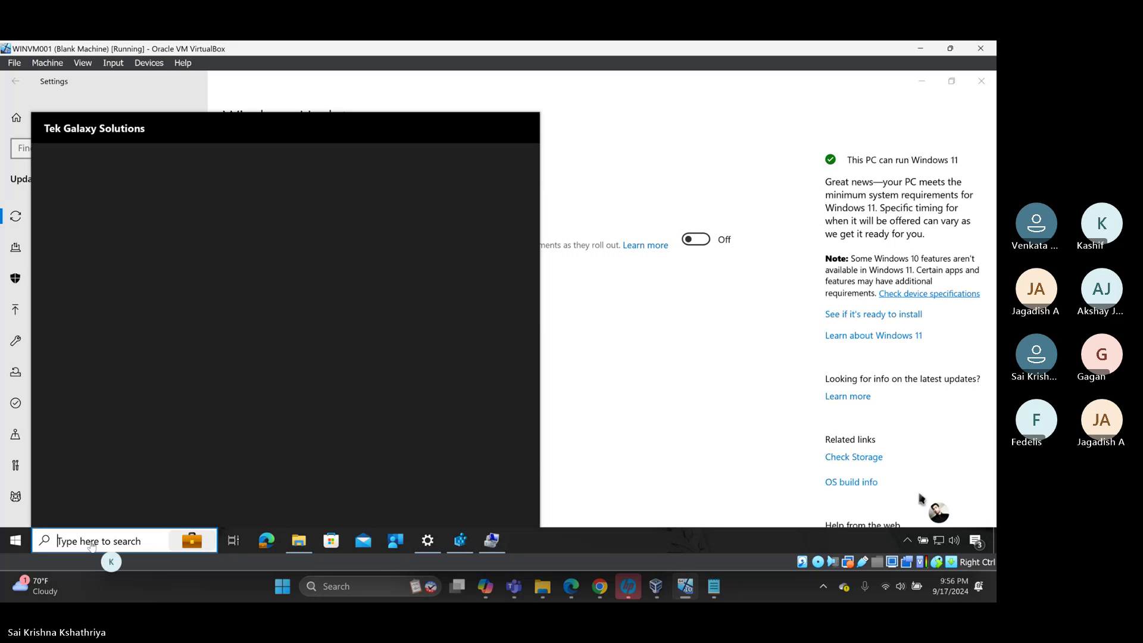
text(pow)
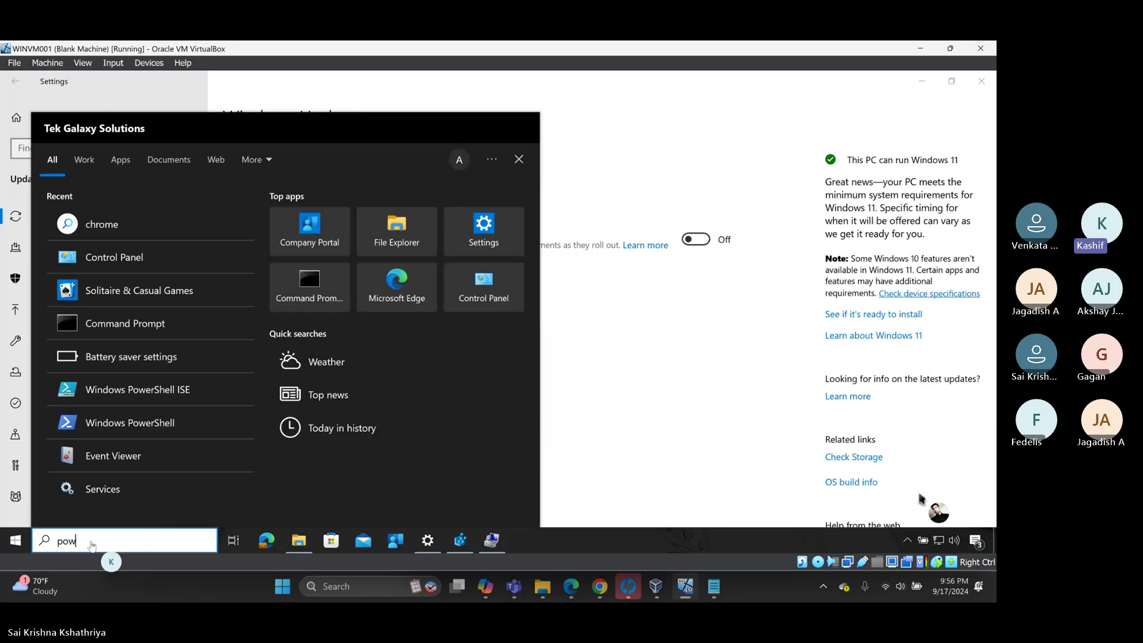
text(ershell)
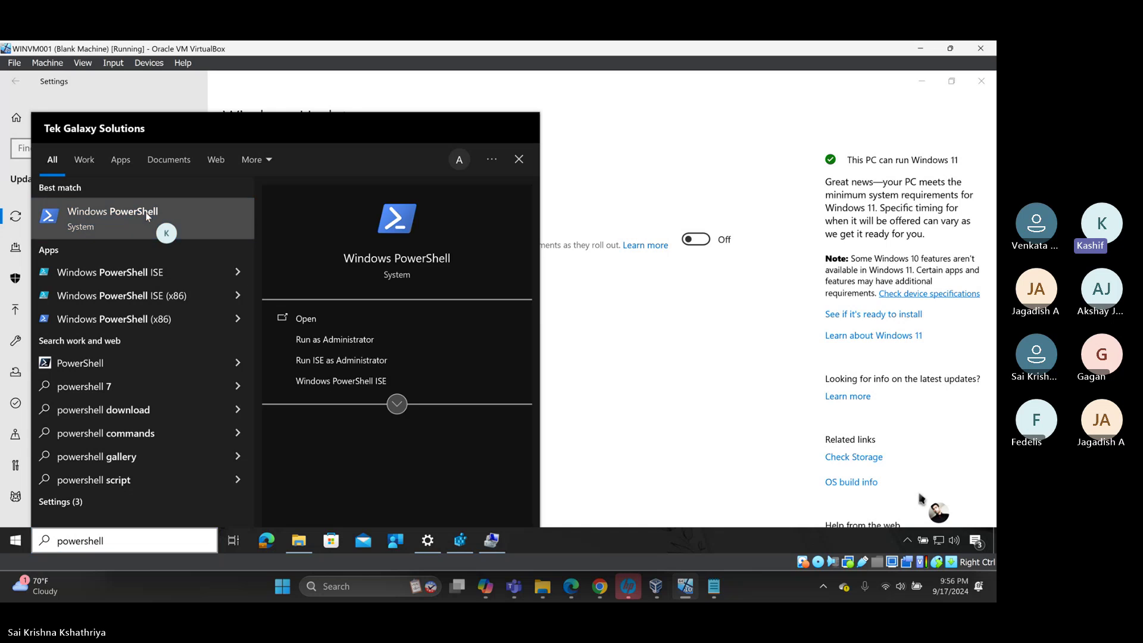
click(146, 212)
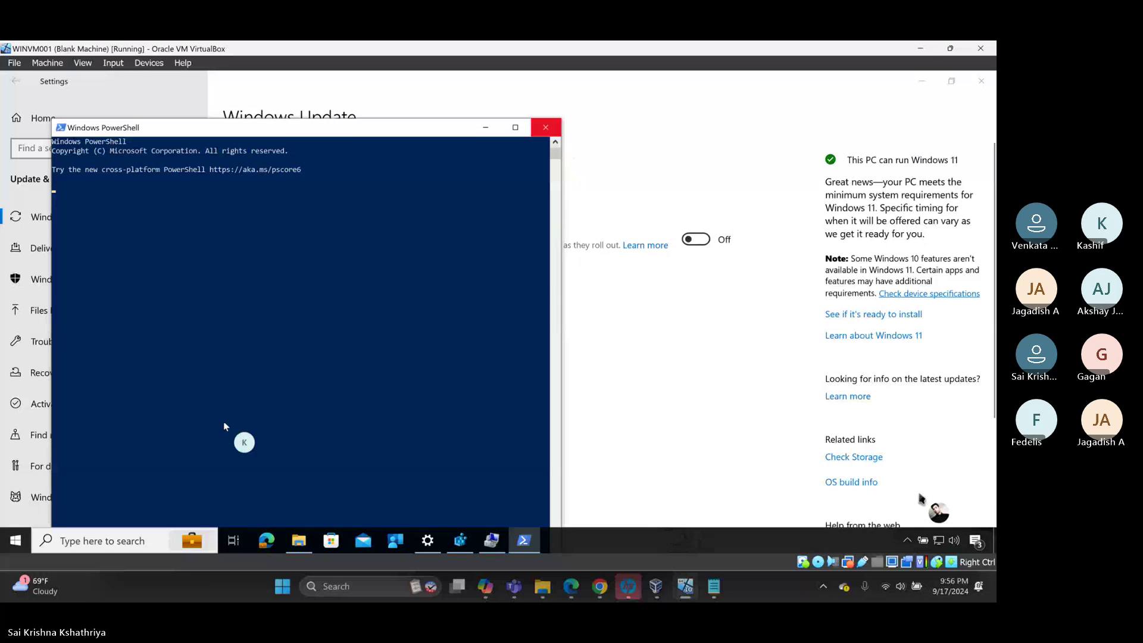
click(79, 540)
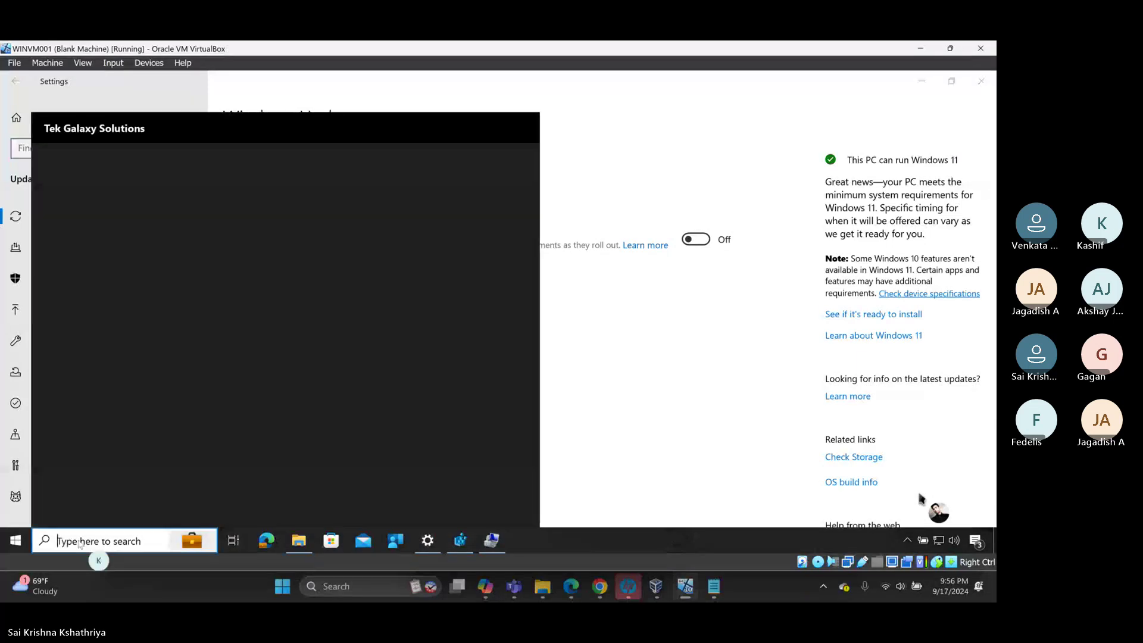
text(powers)
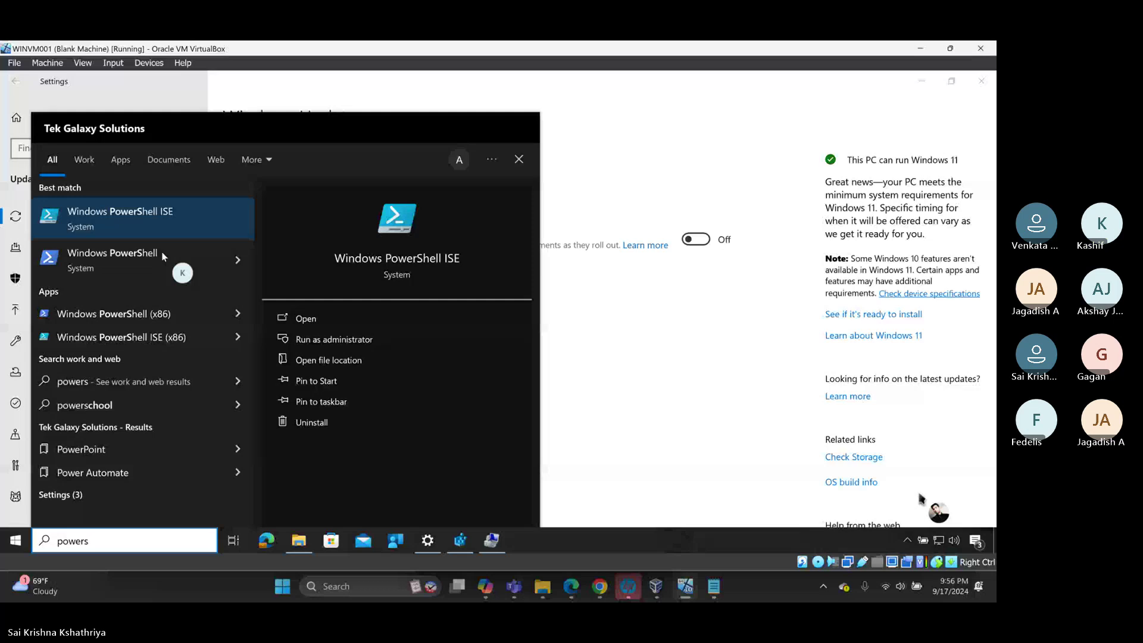
click(169, 225)
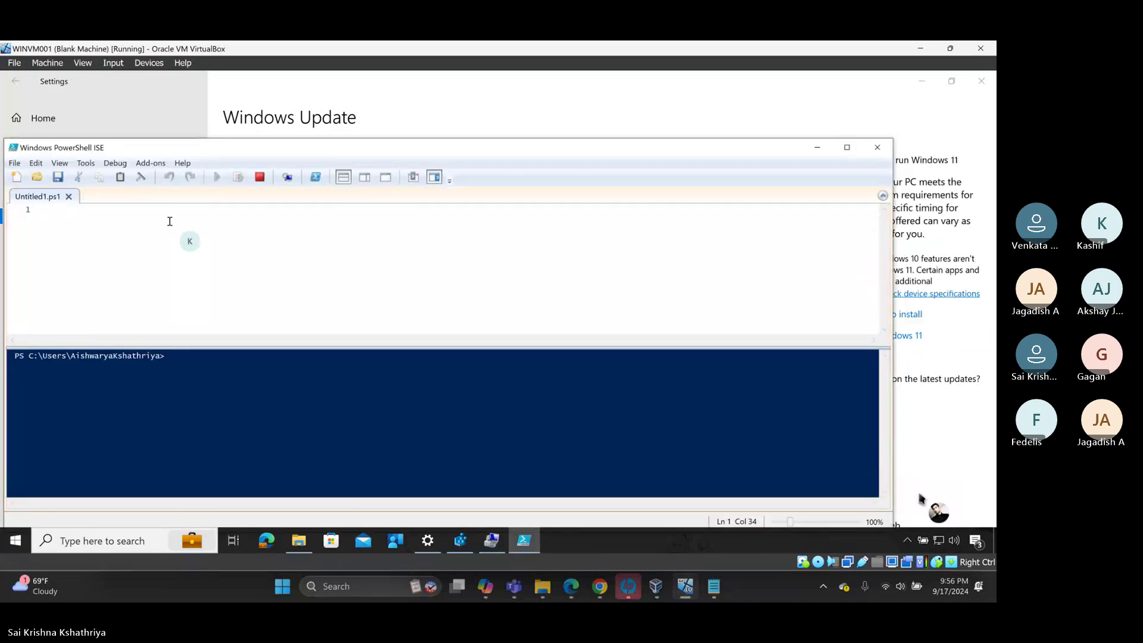
- Paste the discovery script, save it as Untitled2.ps1 on the Desktop, and run it
click(101, 231)
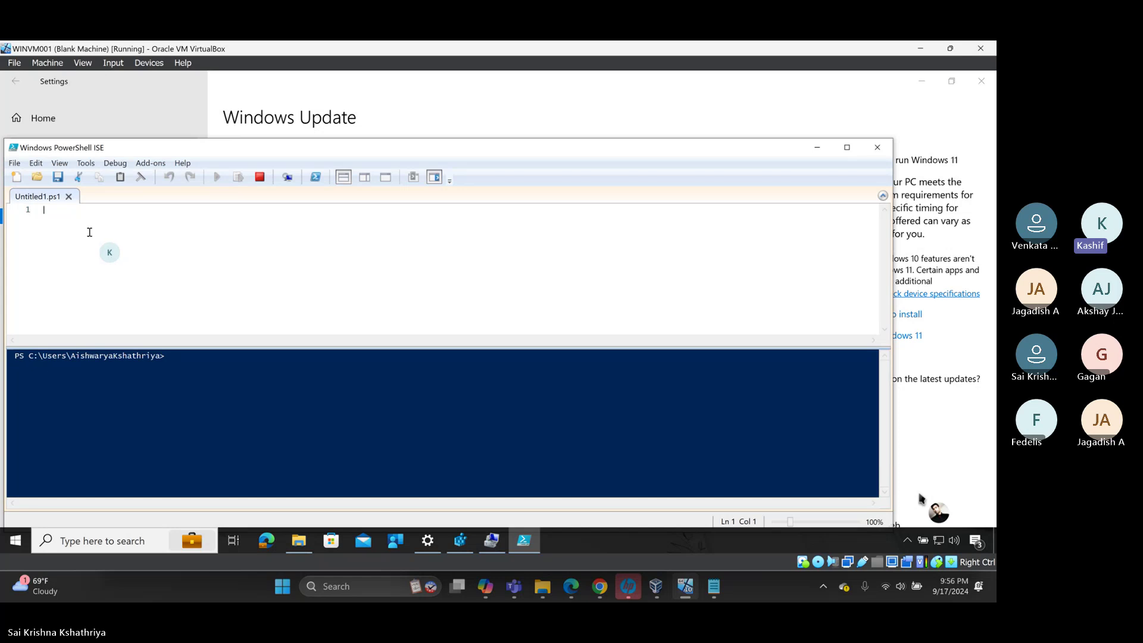
key(ctrl+v)
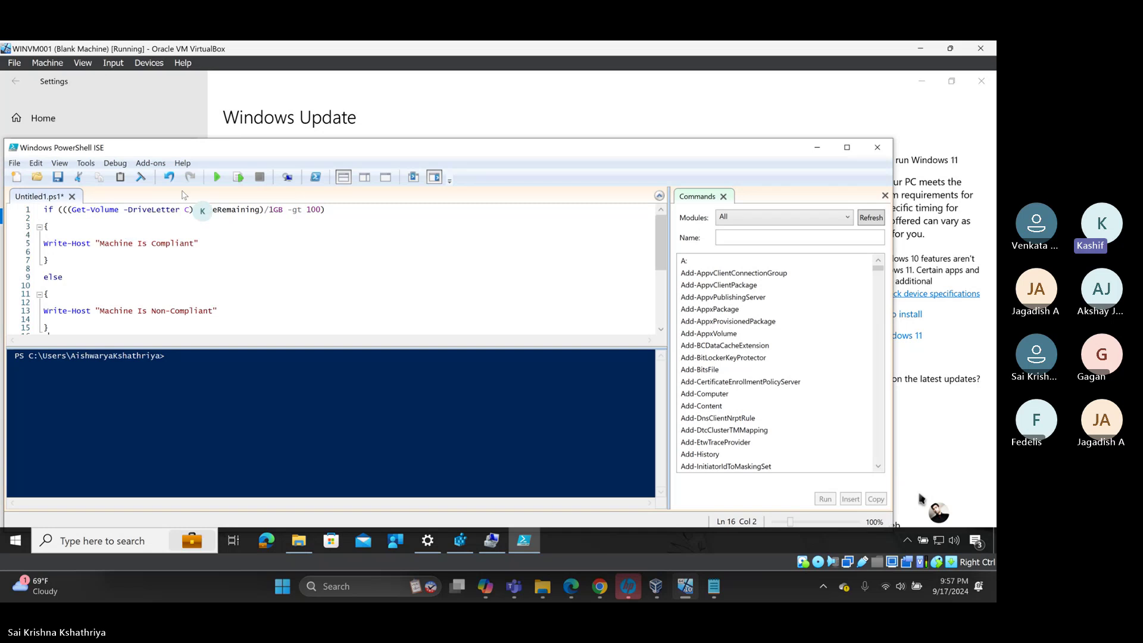
click(58, 177)
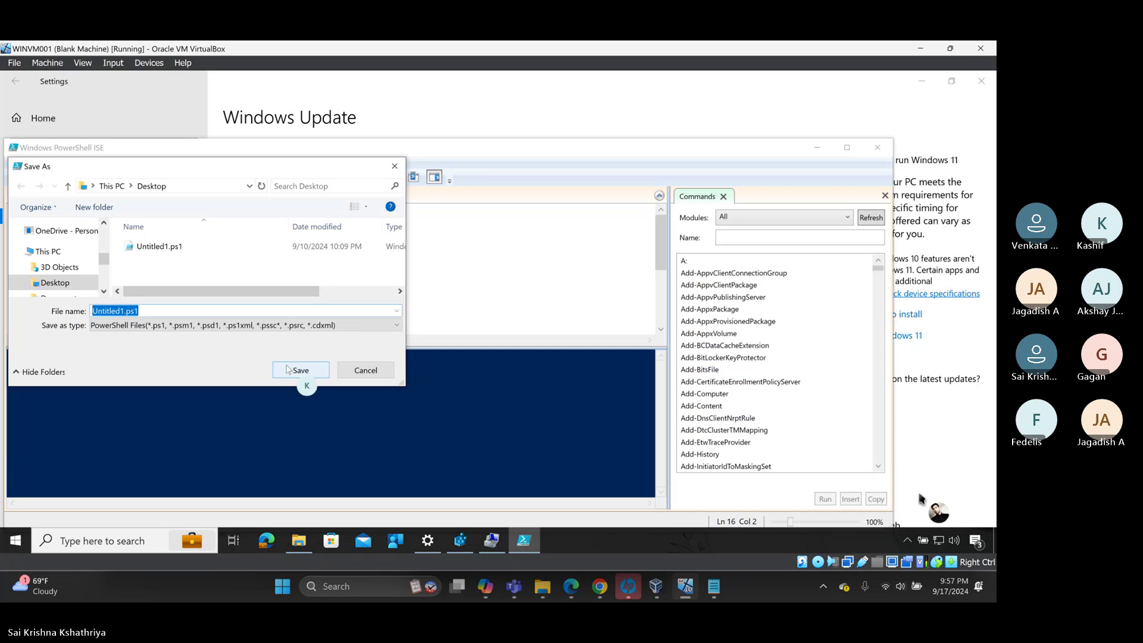
click(122, 311)
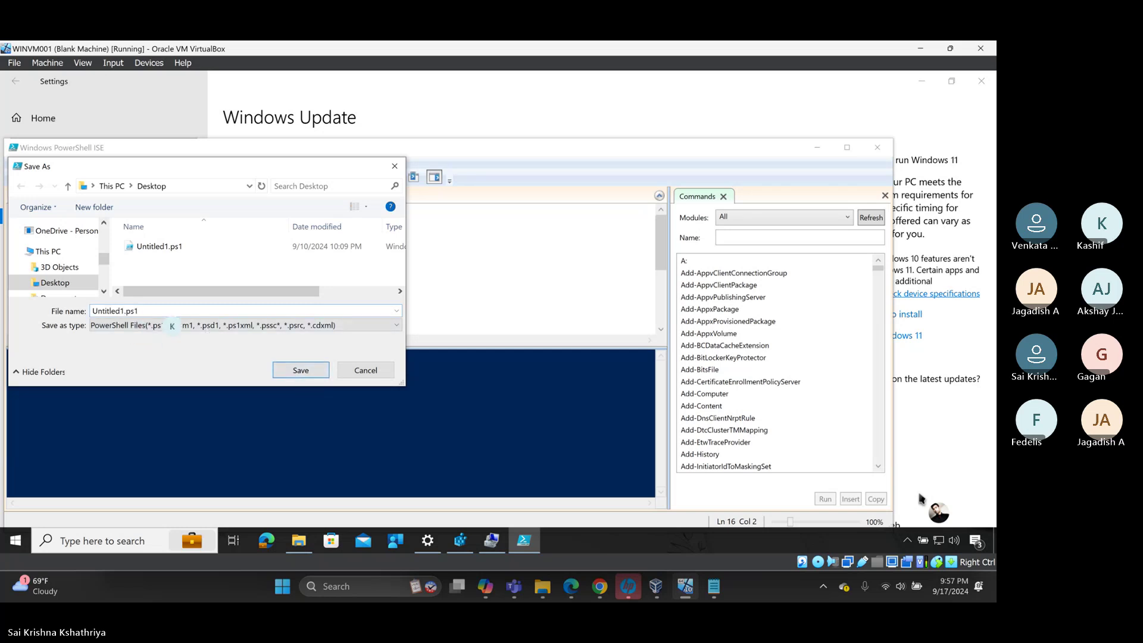
key(Delete)
text(2)
click(301, 370)
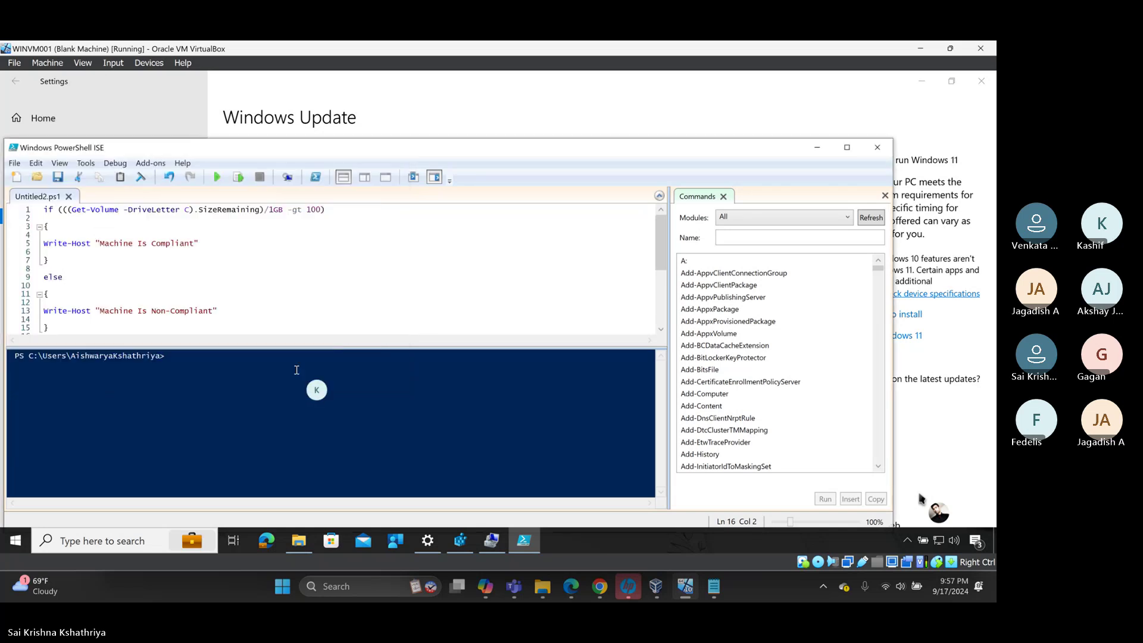
click(218, 178)
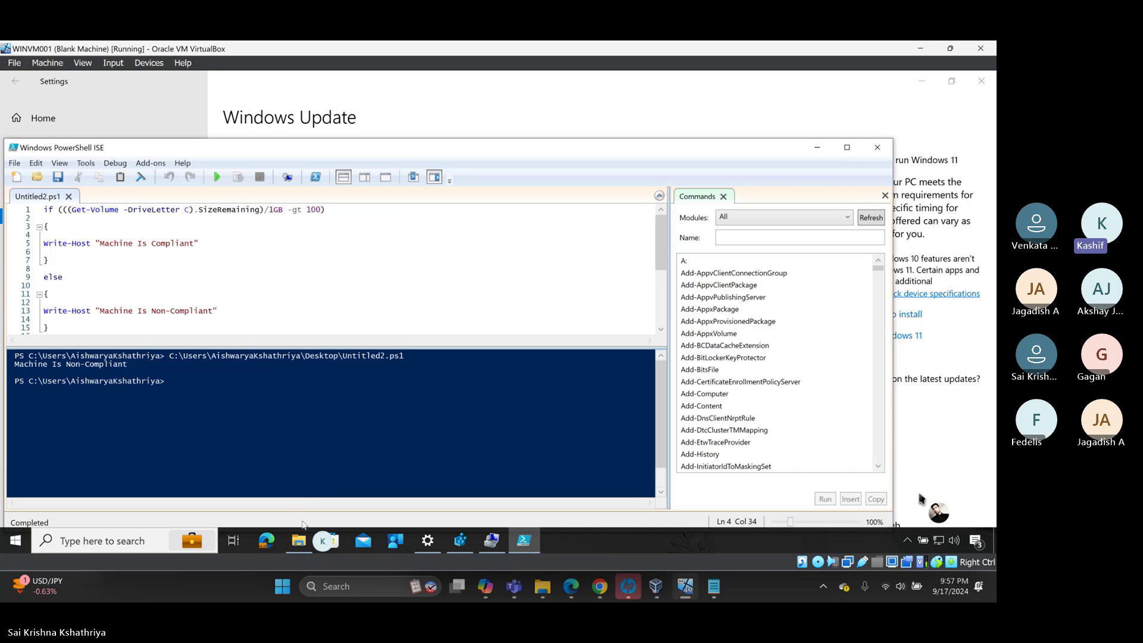
click(298, 541)
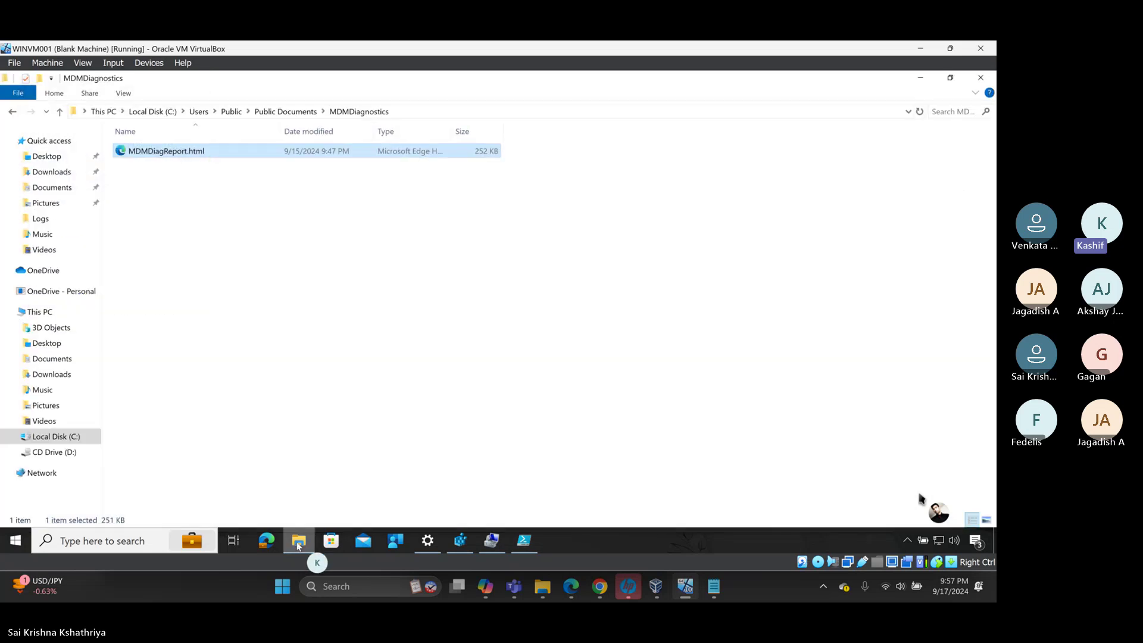
click(39, 312)
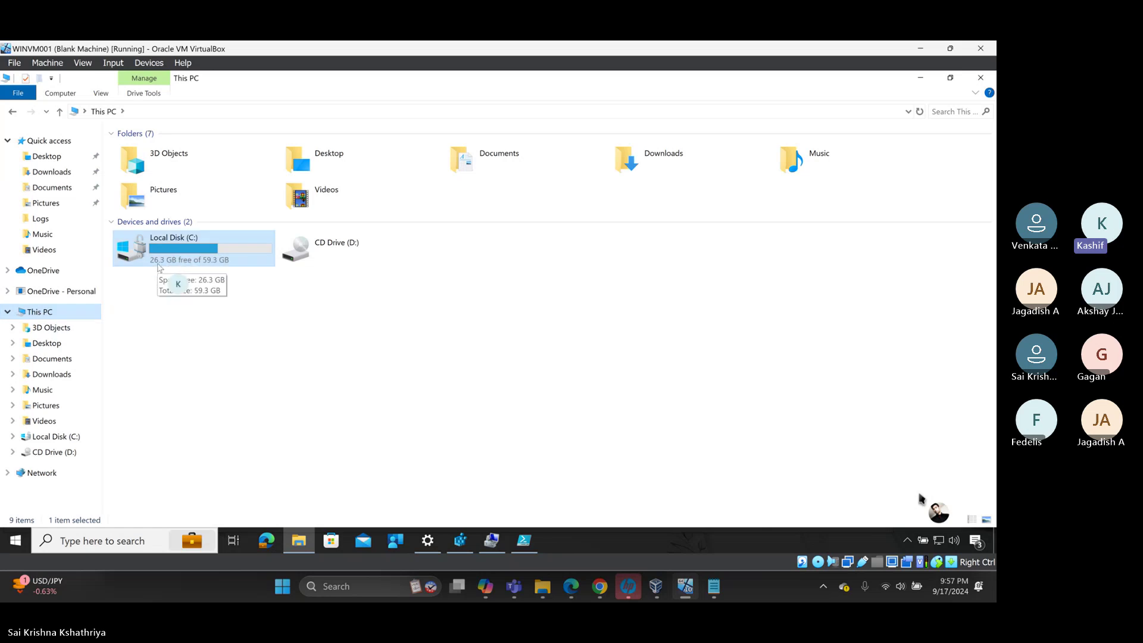
click(921, 81)
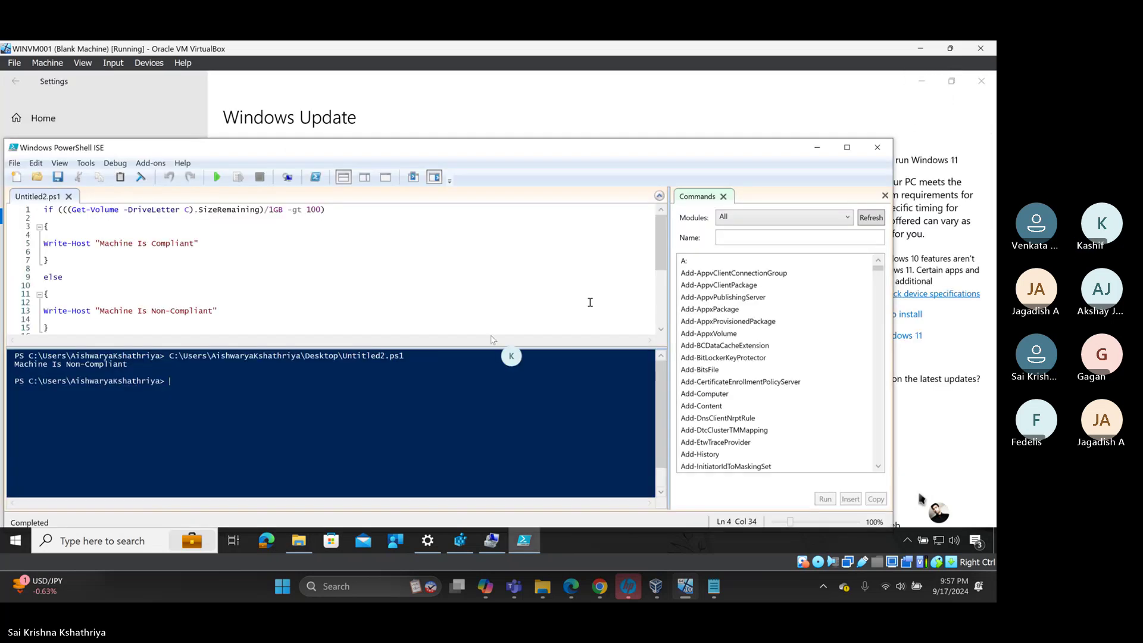
- Change the line 1 threshold from 100 to 20 GB, save, and rerun to get 'Machine Is Compliant'
double_click(313, 210)
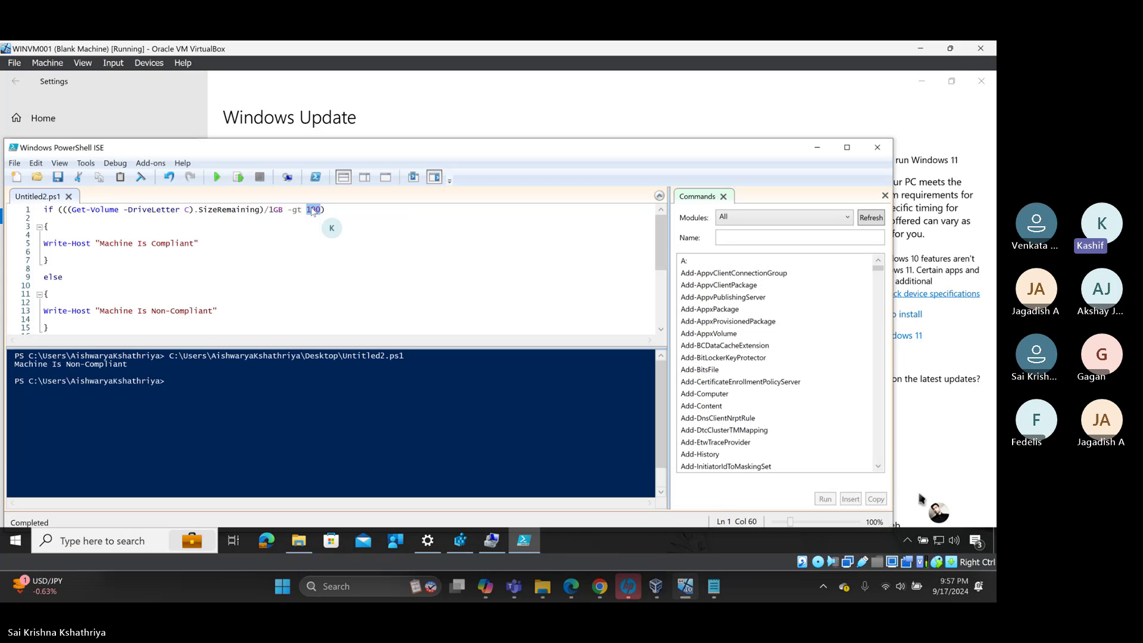
text(20)
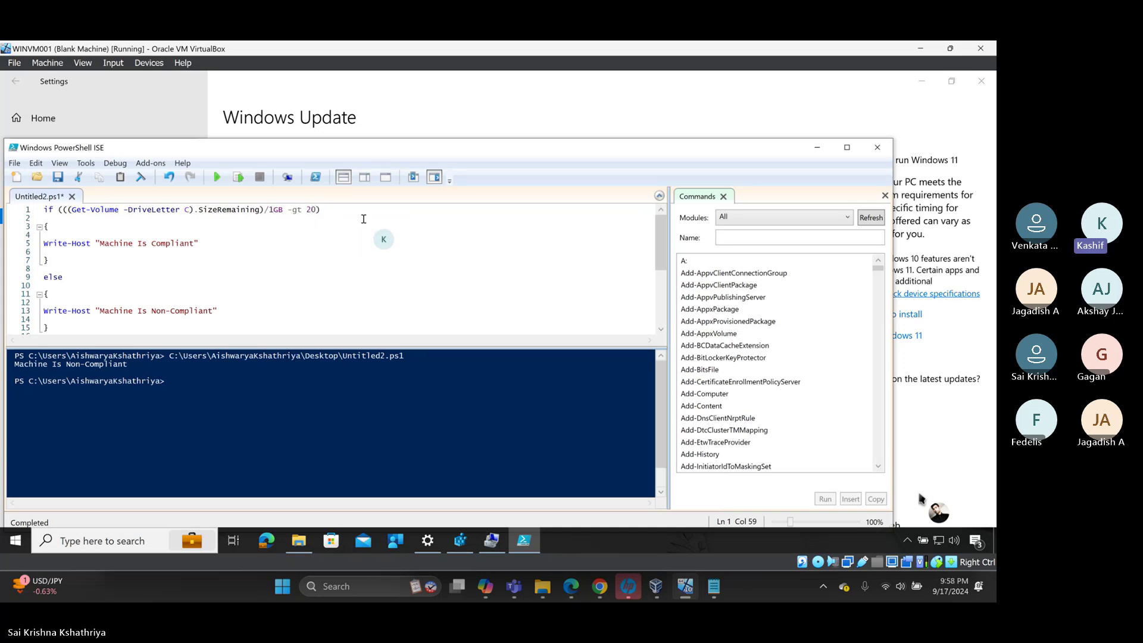
key(ctrl+s)
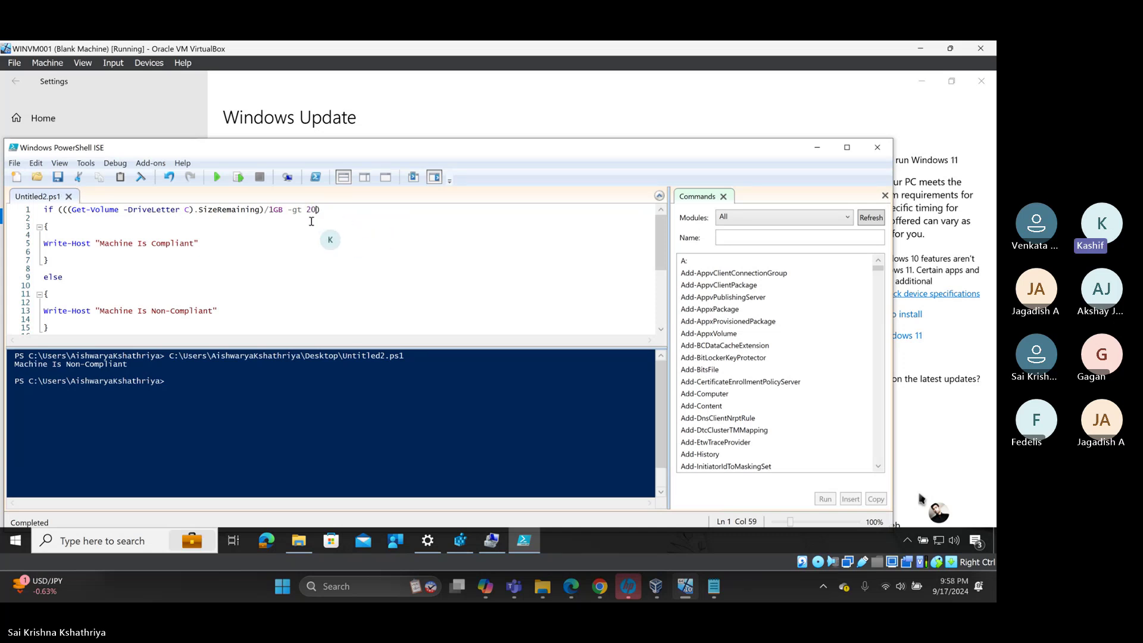
click(217, 178)
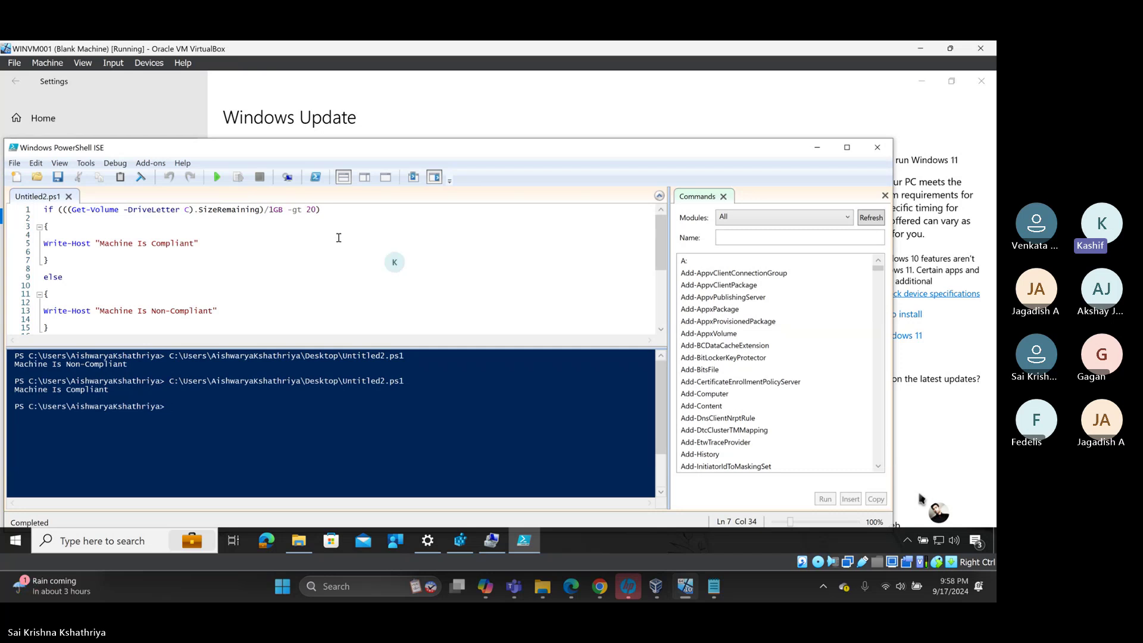
- Back in Notepad, delete the Discovery heading lines and the empty first line
click(820, 151)
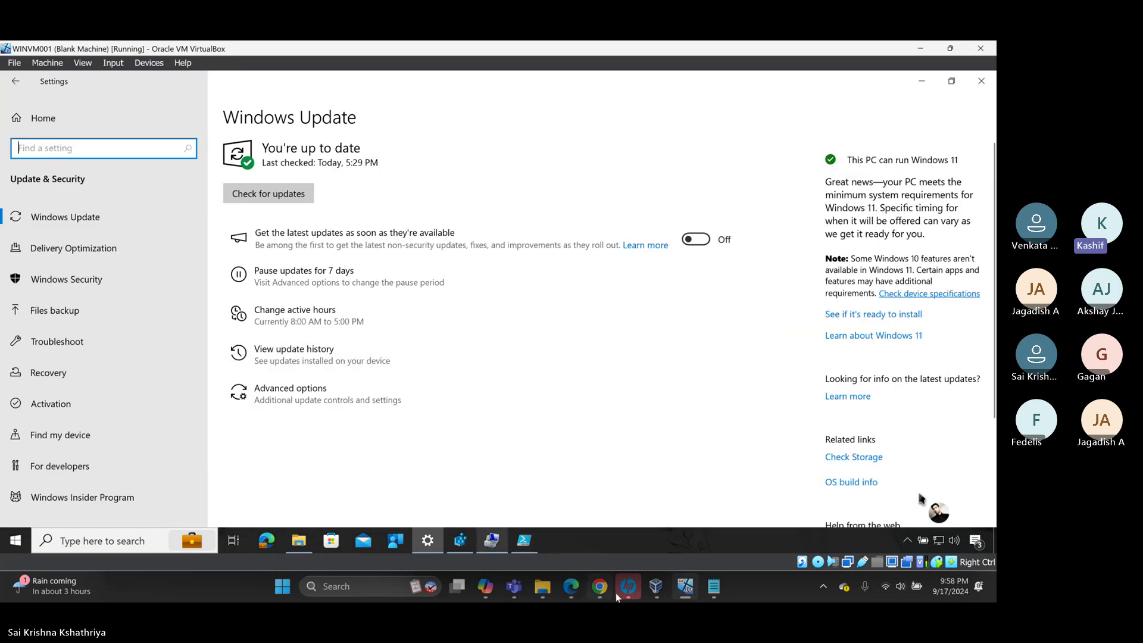
mouse_move(600, 589)
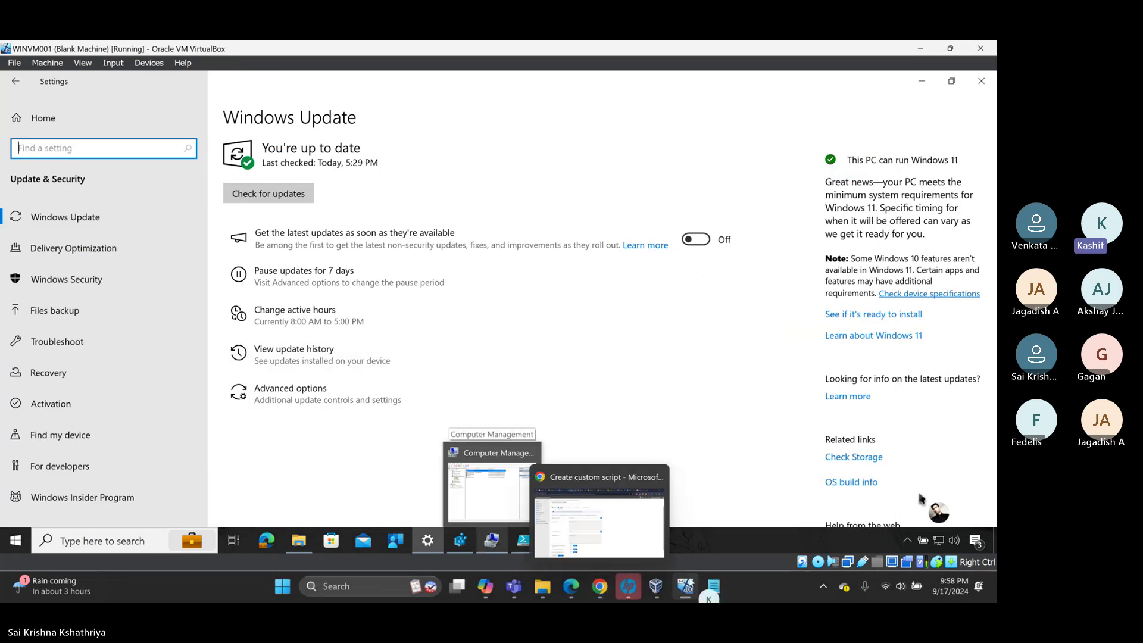
click(715, 590)
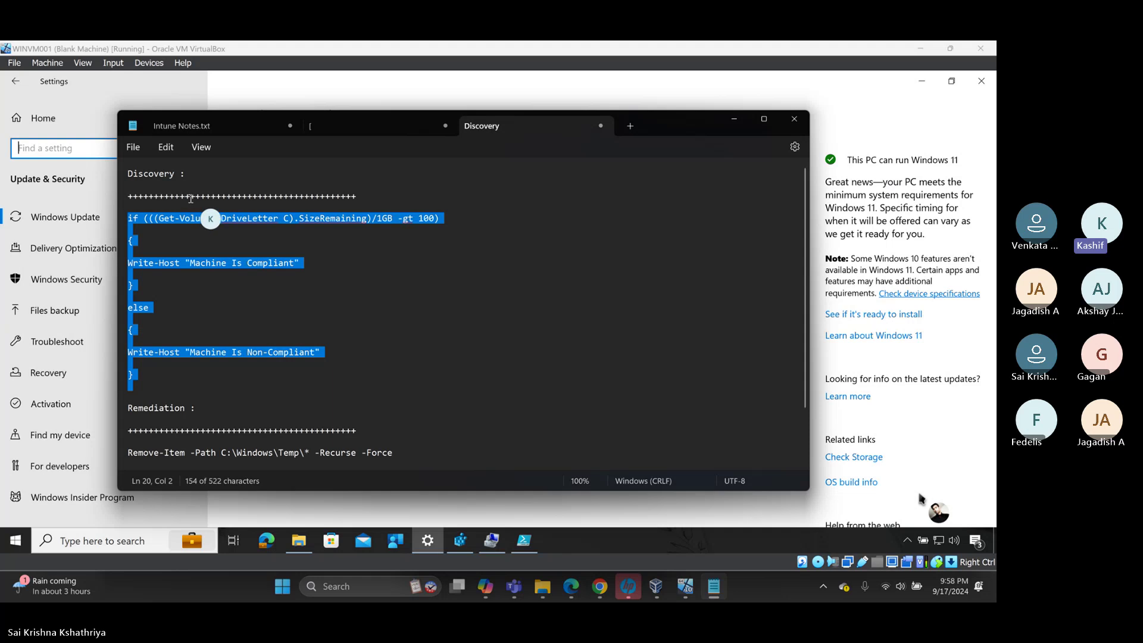
click(315, 218)
drag(364, 194, 129, 172)
key(BackSpace)
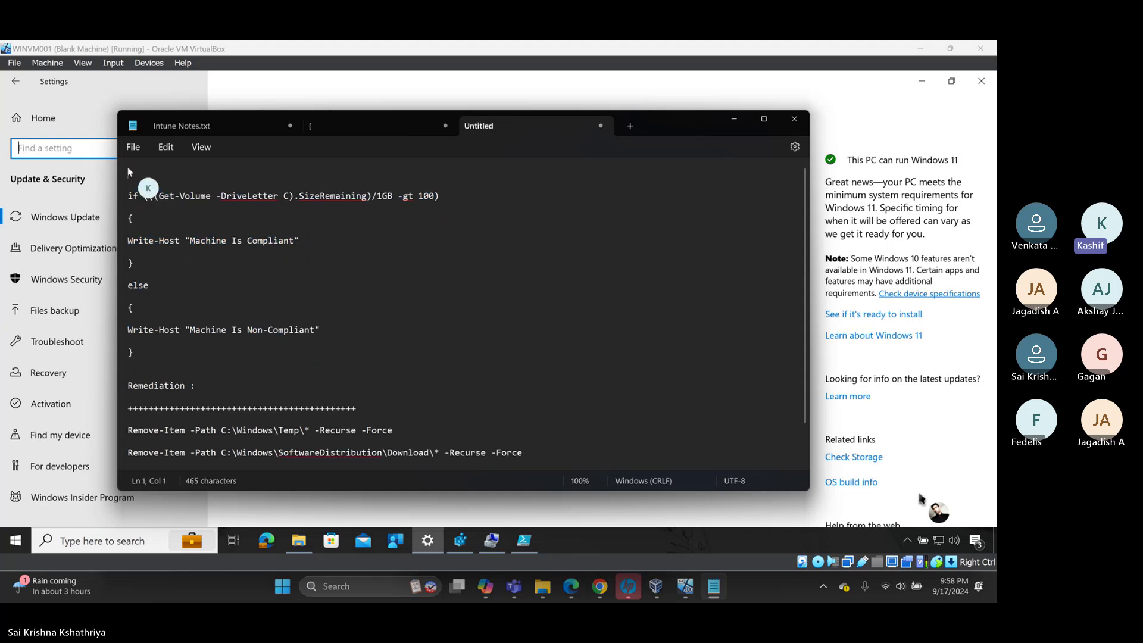
scroll(197, 189, down, 1)
key(Delete)
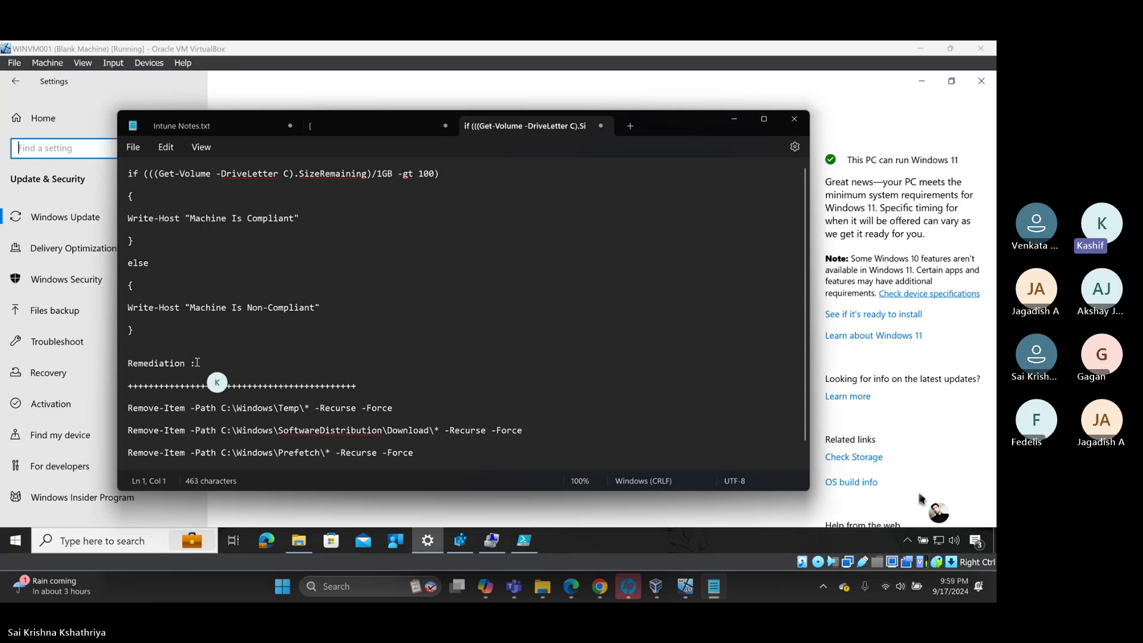
- Remove the Remediation heading and cut the four Remove-Item lines out of the script
drag(130, 364, 363, 388)
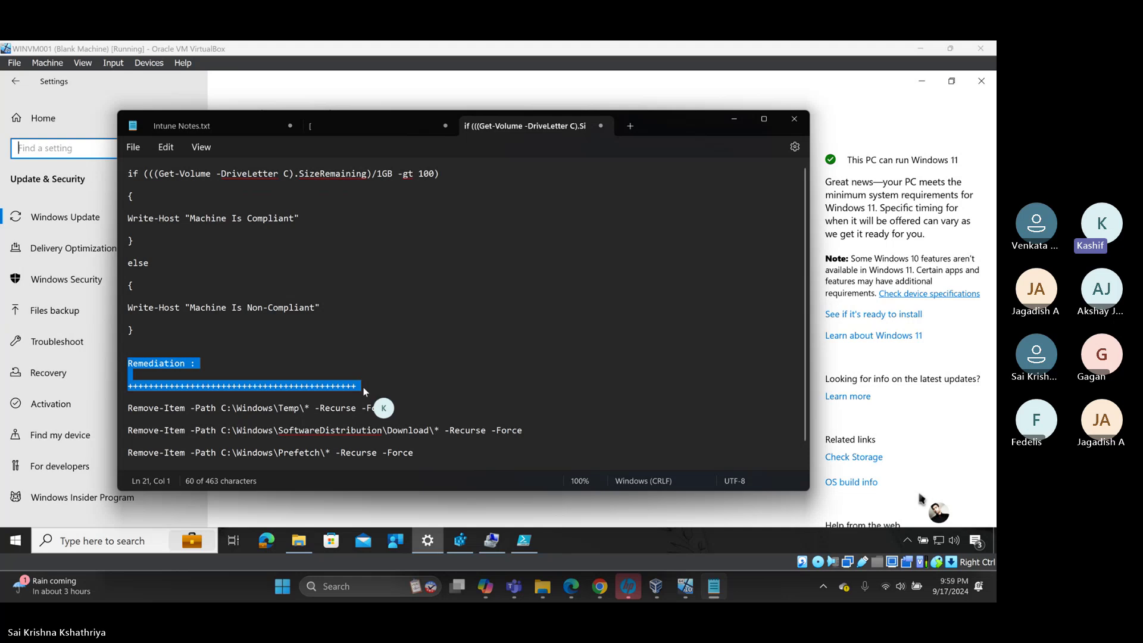
key(Delete)
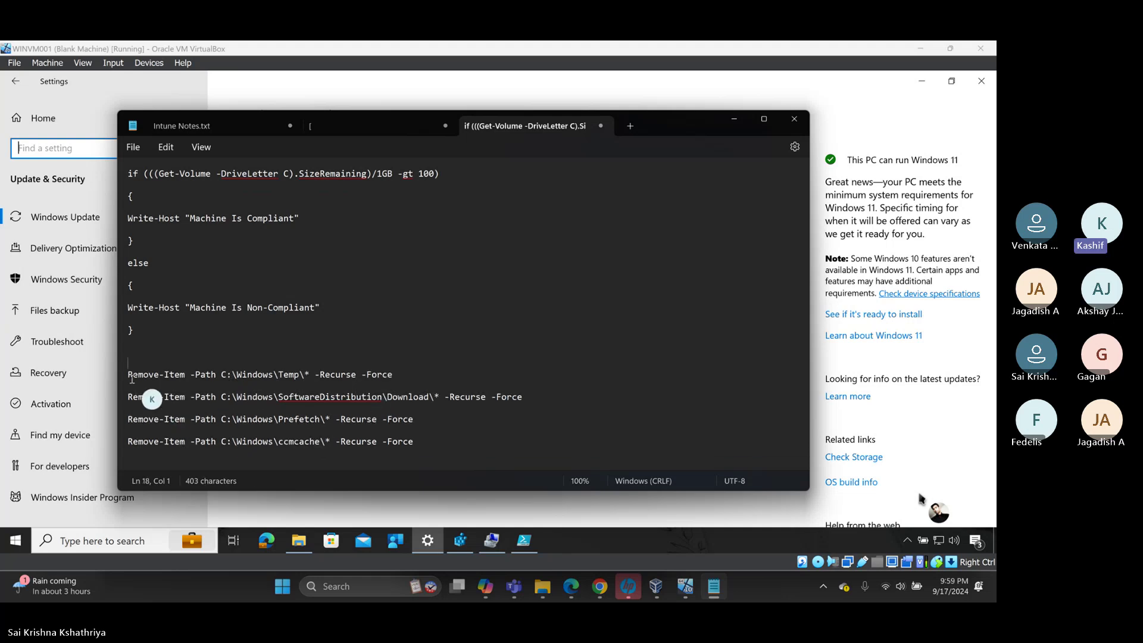
drag(130, 376, 437, 462)
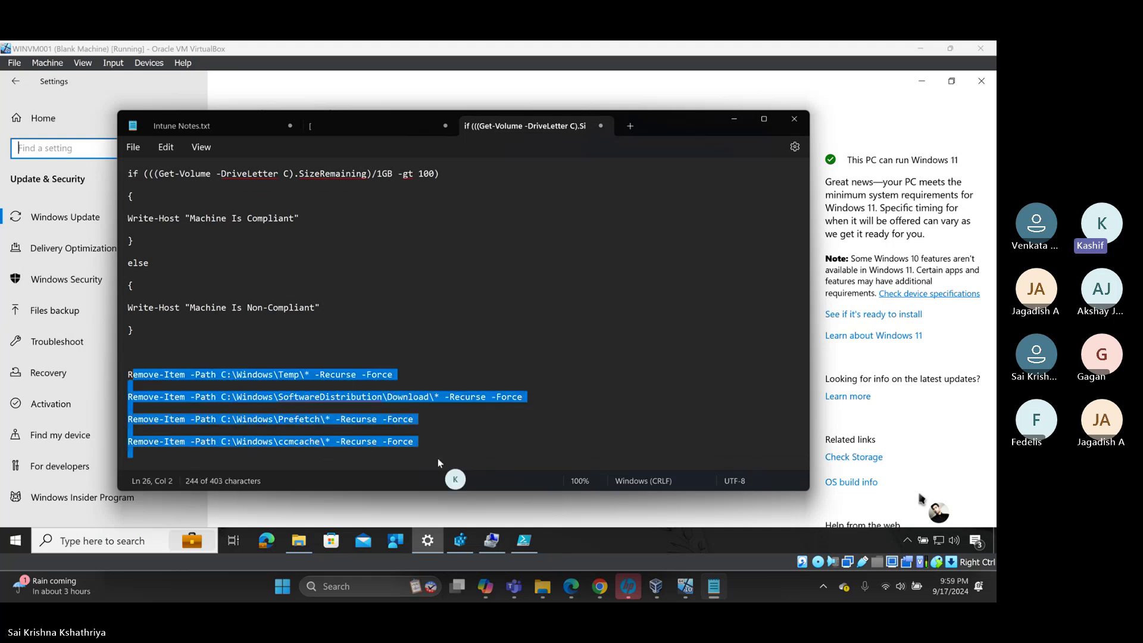
key(Delete)
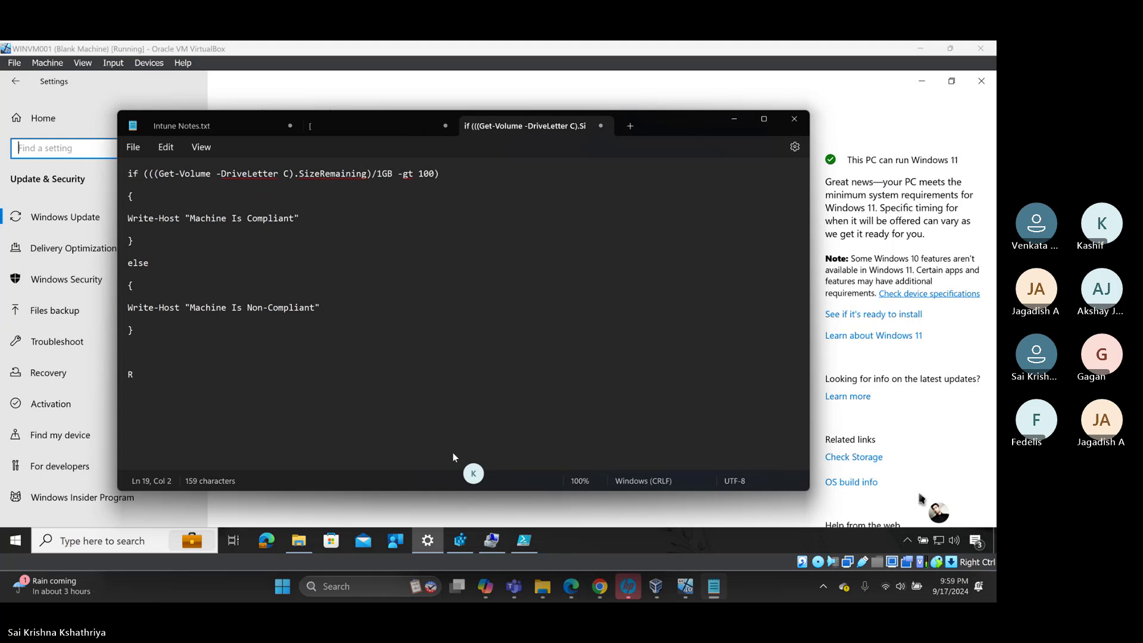
key(ctrl+z)
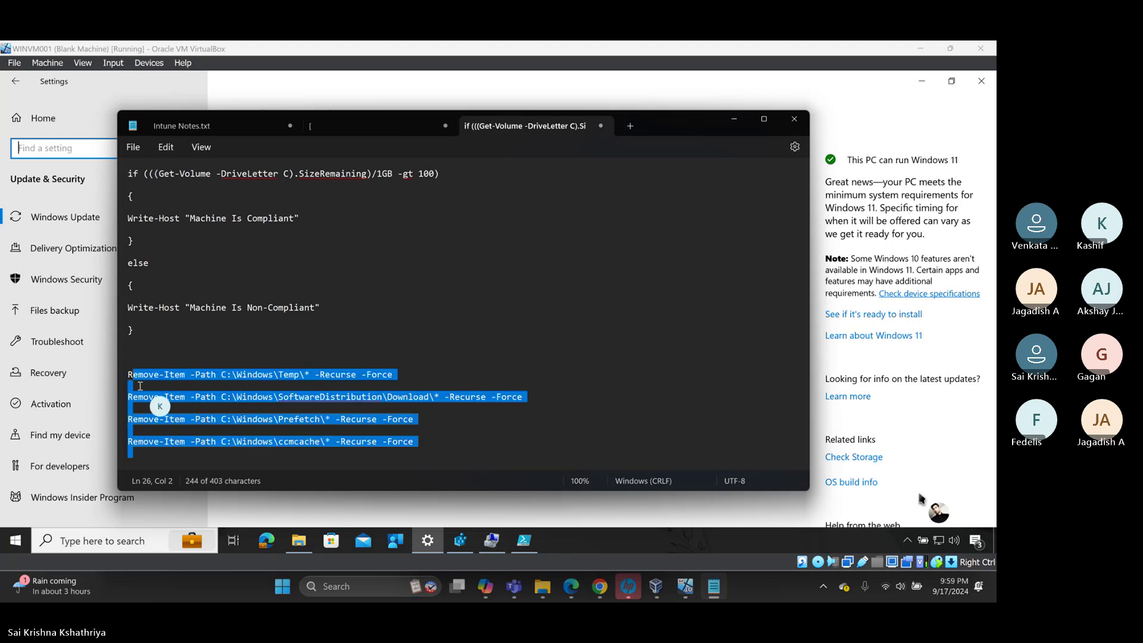
click(136, 378)
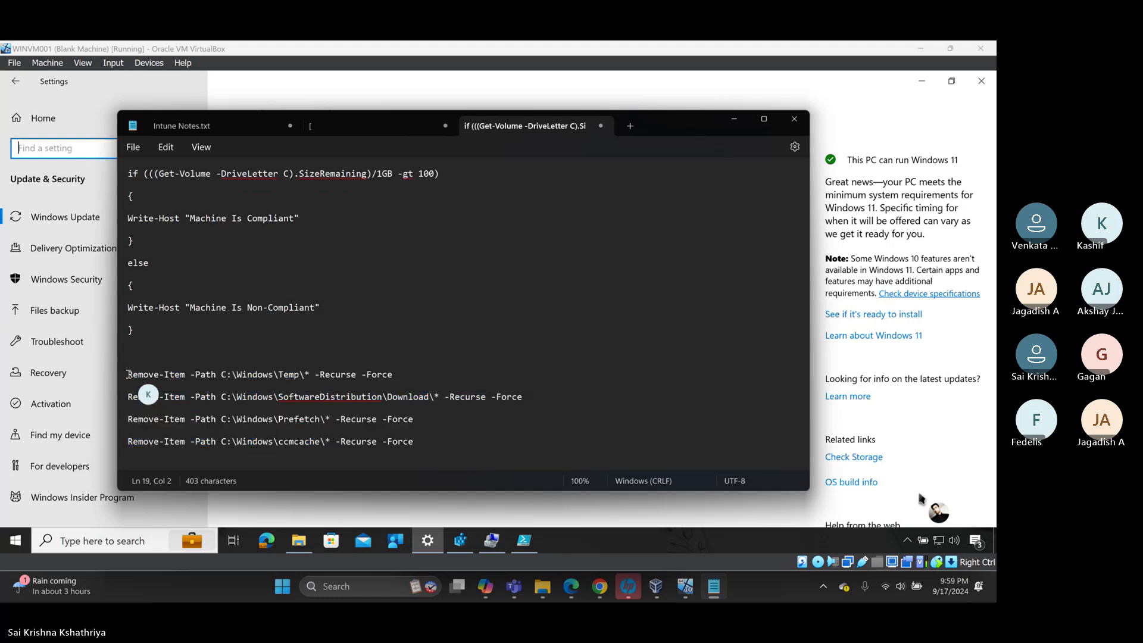
drag(128, 376, 416, 458)
key(ctrl+c)
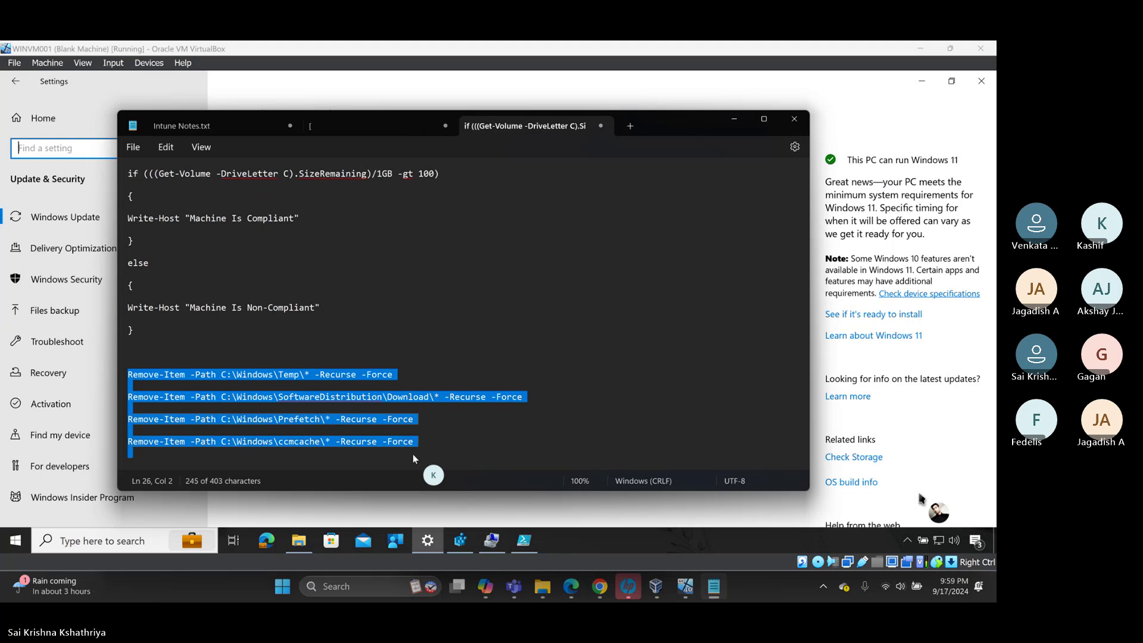
key(Delete)
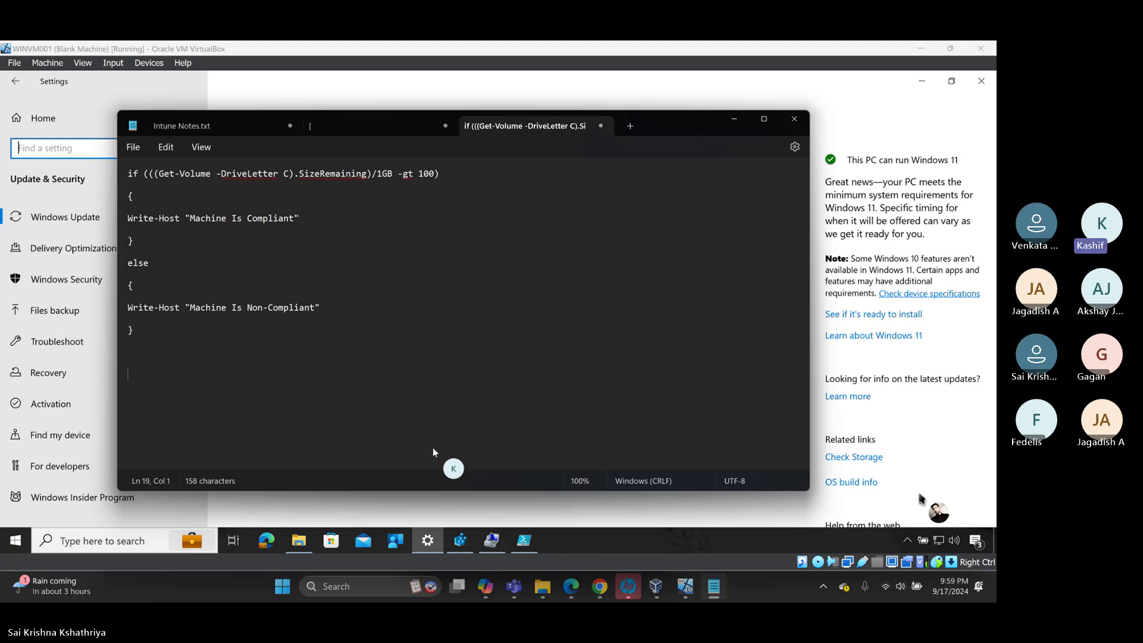
- Paste the Remove-Item lines into a new tab, deleting the ccmcache line and trailing break
click(630, 126)
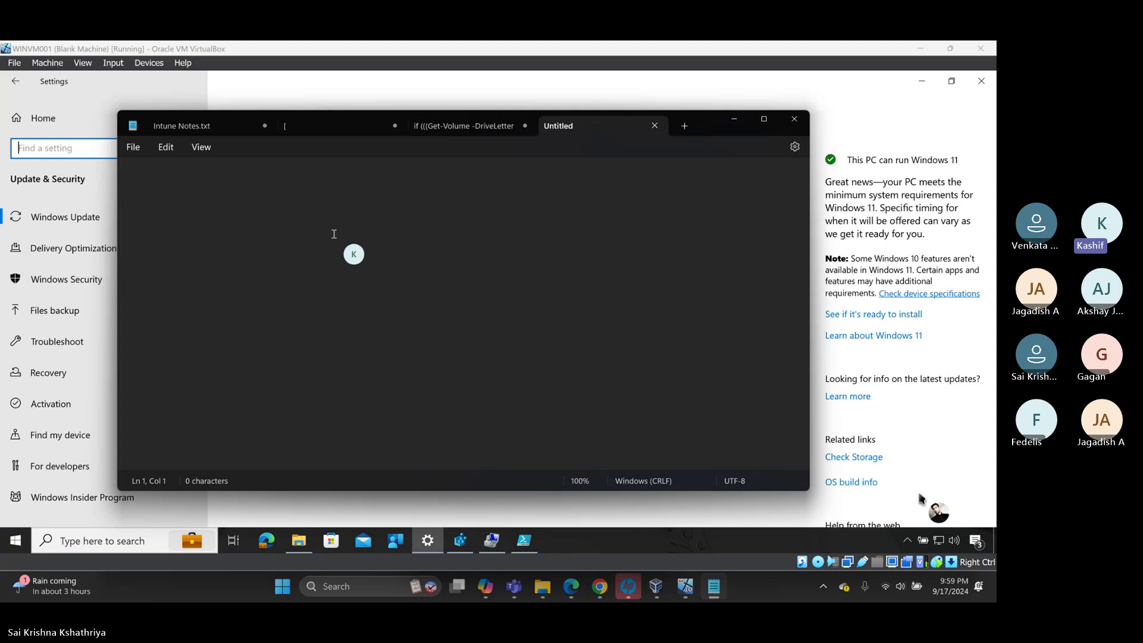
key(ctrl+v)
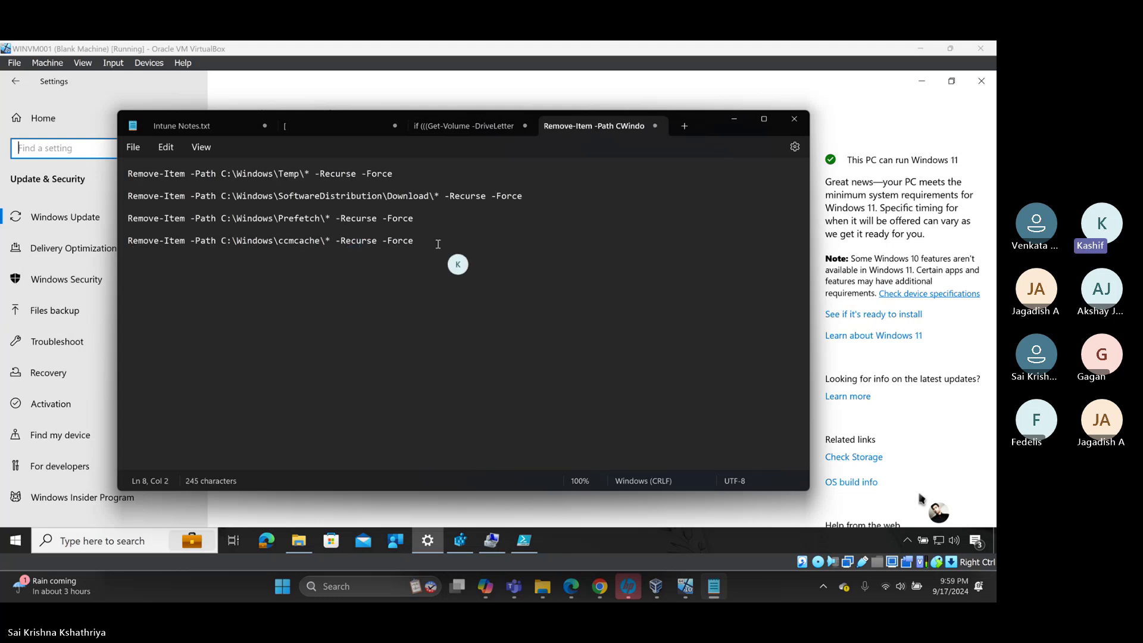
drag(432, 241, 128, 240)
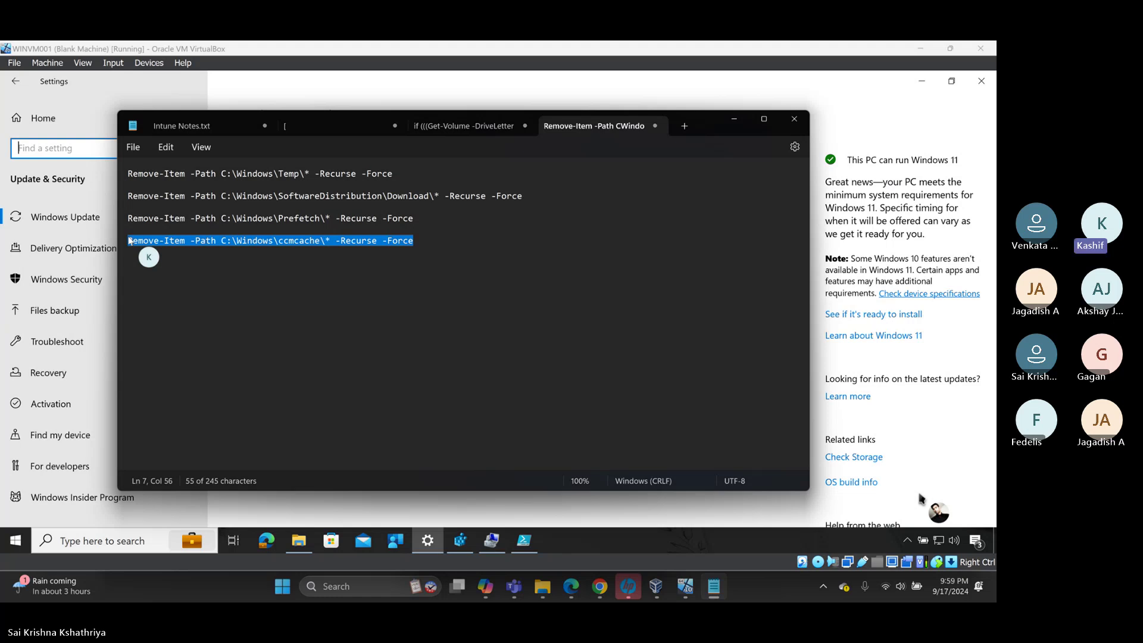
key(Delete)
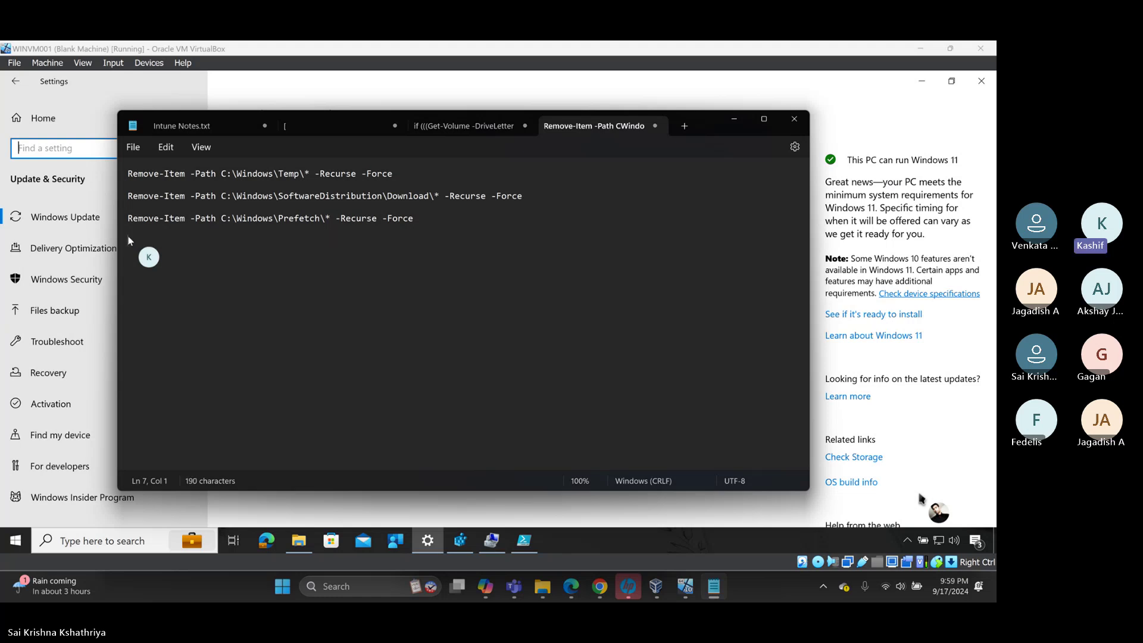
click(419, 213)
key(Delete)
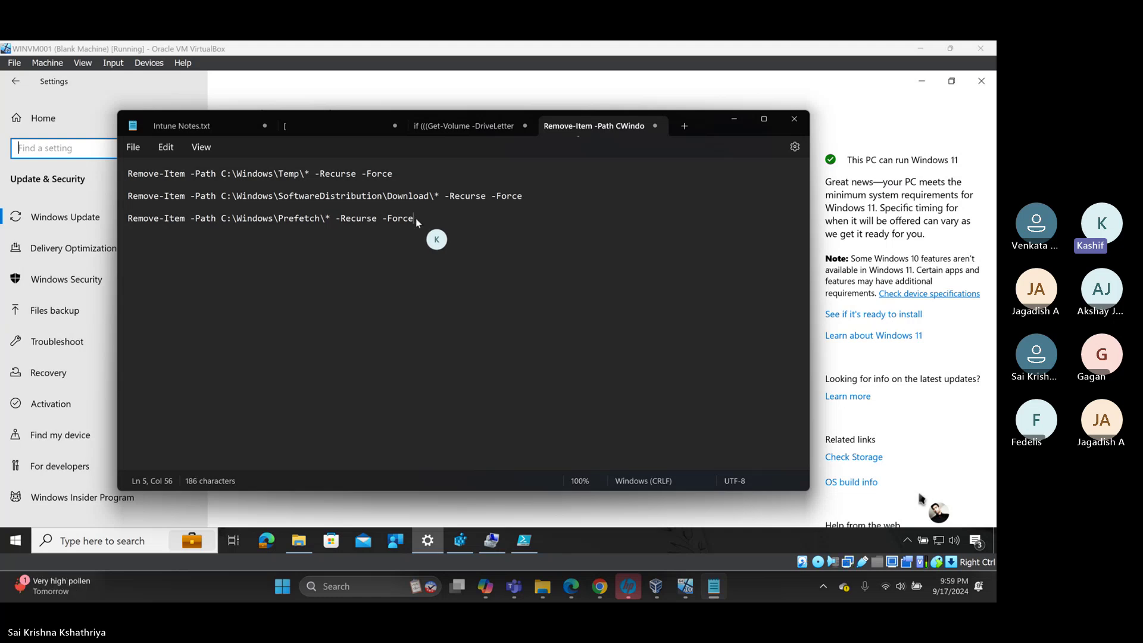
- Delete the empty lines after the closing brace in the disk-space check tab
click(473, 120)
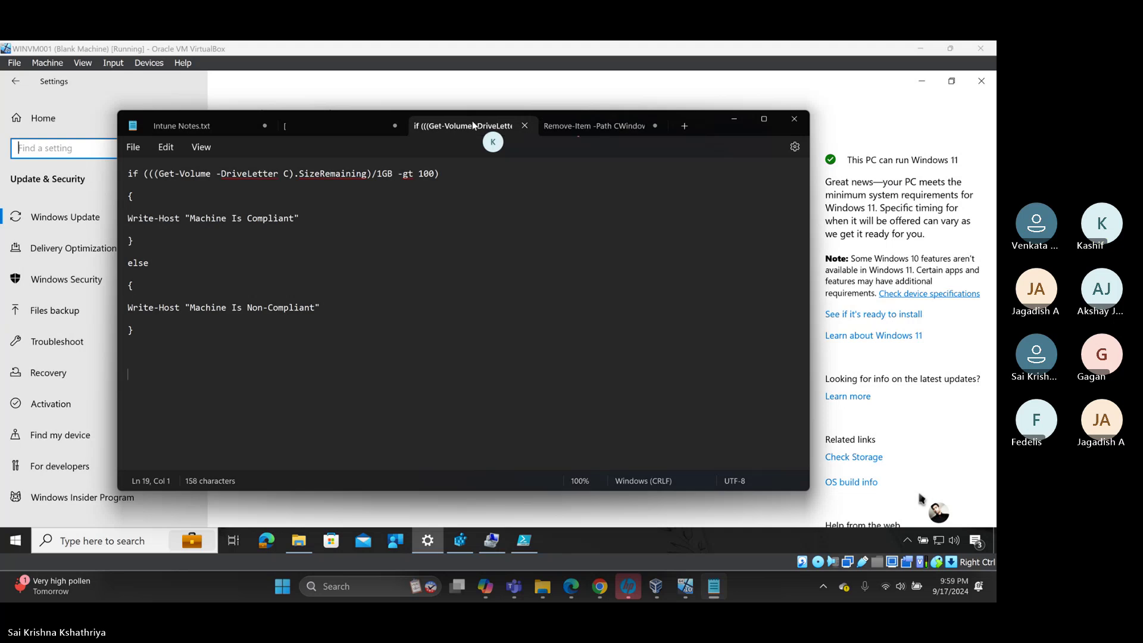
click(153, 333)
key(Delete)
key(Delete)
key(Delete)
key(Delete)
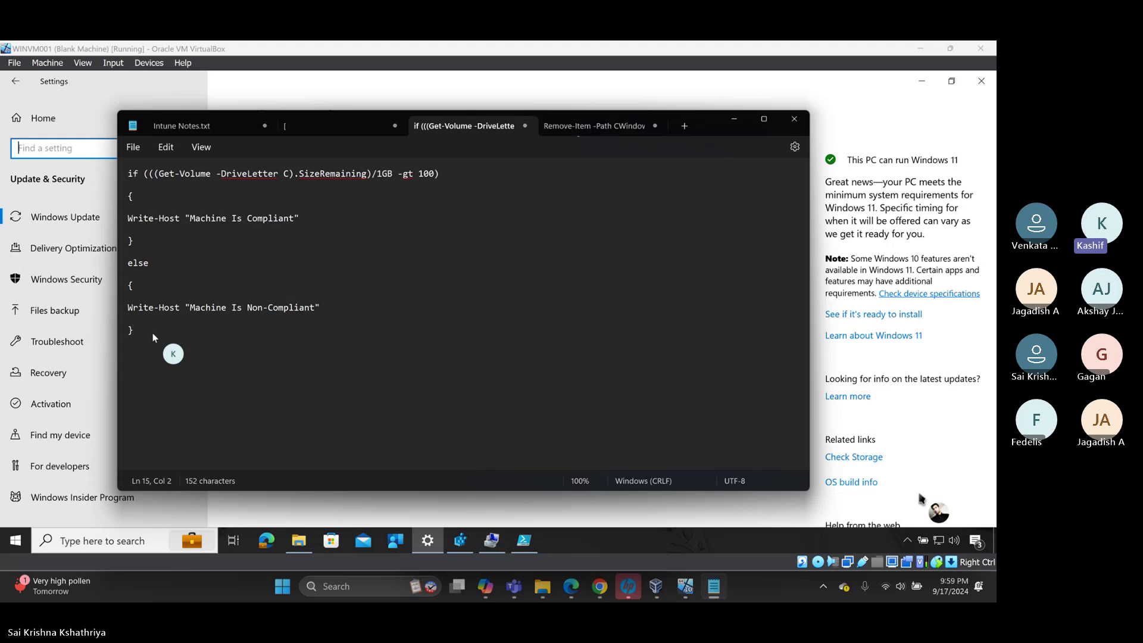
click(135, 148)
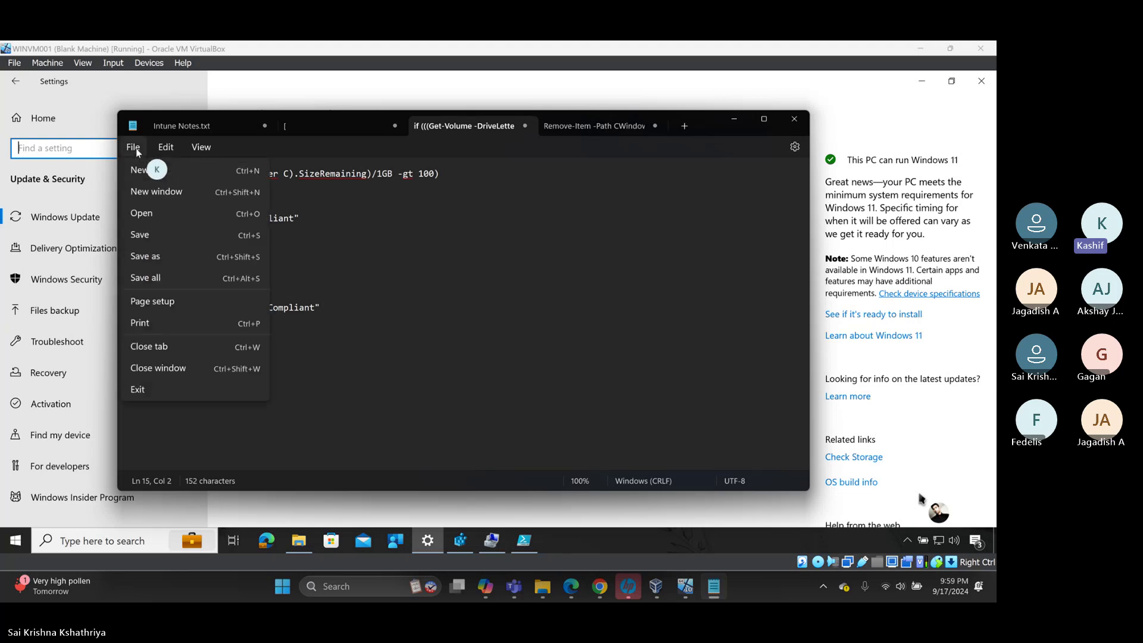
- Start Save as for the disk-space check script and clear the suggested file name
click(154, 259)
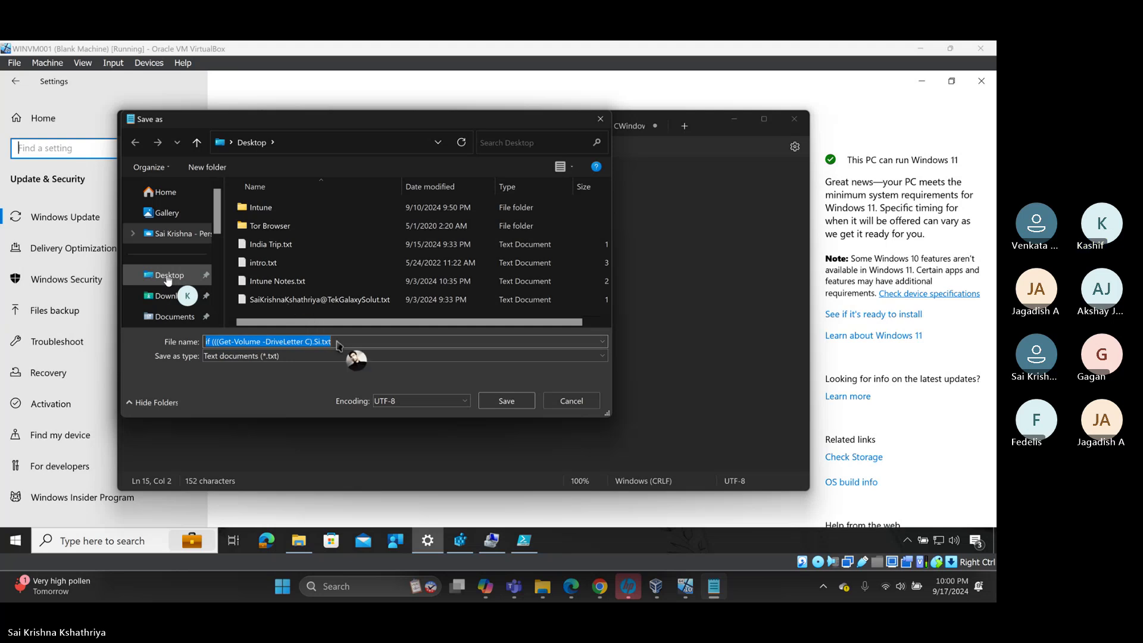
click(337, 341)
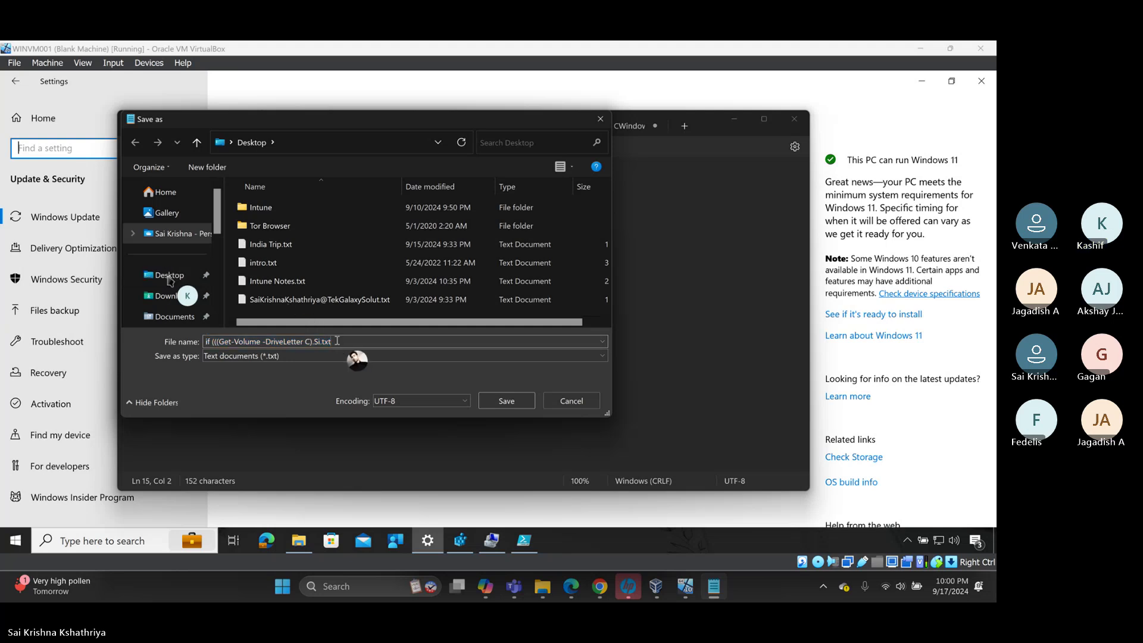
key(BackSpace)
key(BackSpace)
key(BackSpace)
key(BackSpace)
key(BackSpace)
key(BackSpace)
key(BackSpace)
key(BackSpace)
key(BackSpace)
key(BackSpace)
key(BackSpace)
key(BackSpace)
key(BackSpace)
key(BackSpace)
key(BackSpace)
key(BackSpace)
key(BackSpace)
key(BackSpace)
key(BackSpace)
key(BackSpace)
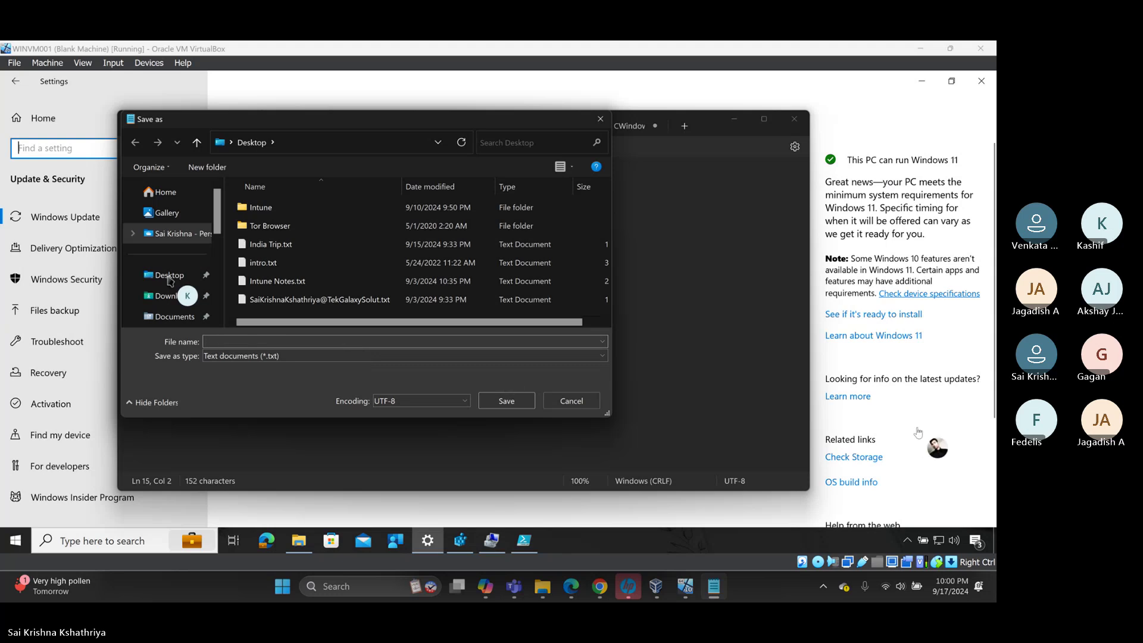
click(250, 340)
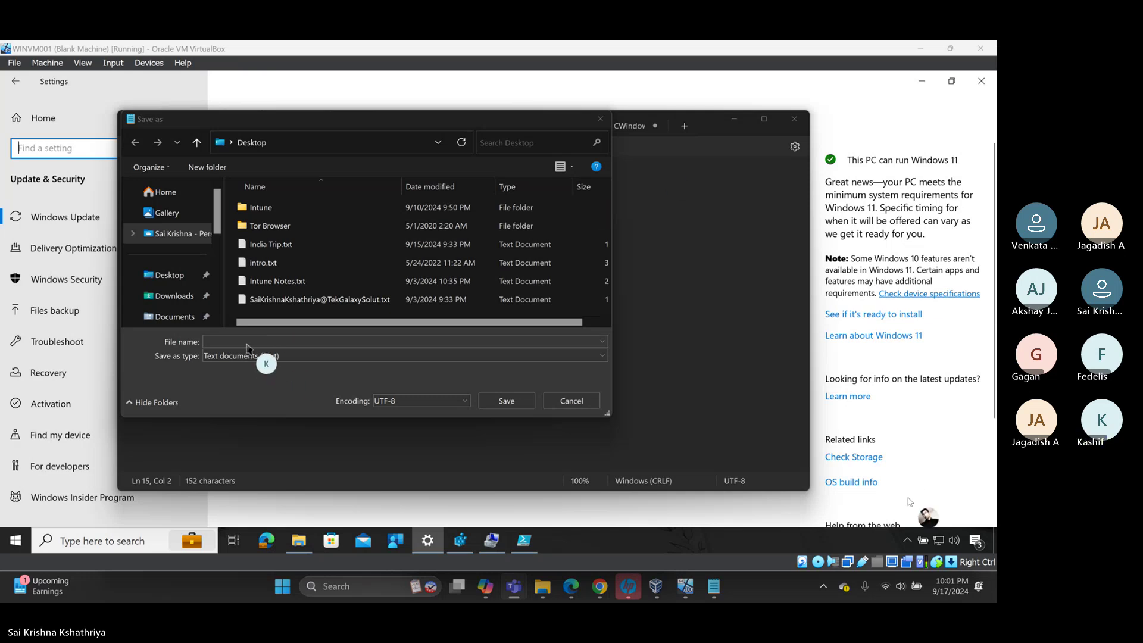
- Save the script as DiscoveryScript.ps1 in Desktop\Intune with type All files (*.*)
click(266, 211)
double_click(267, 212)
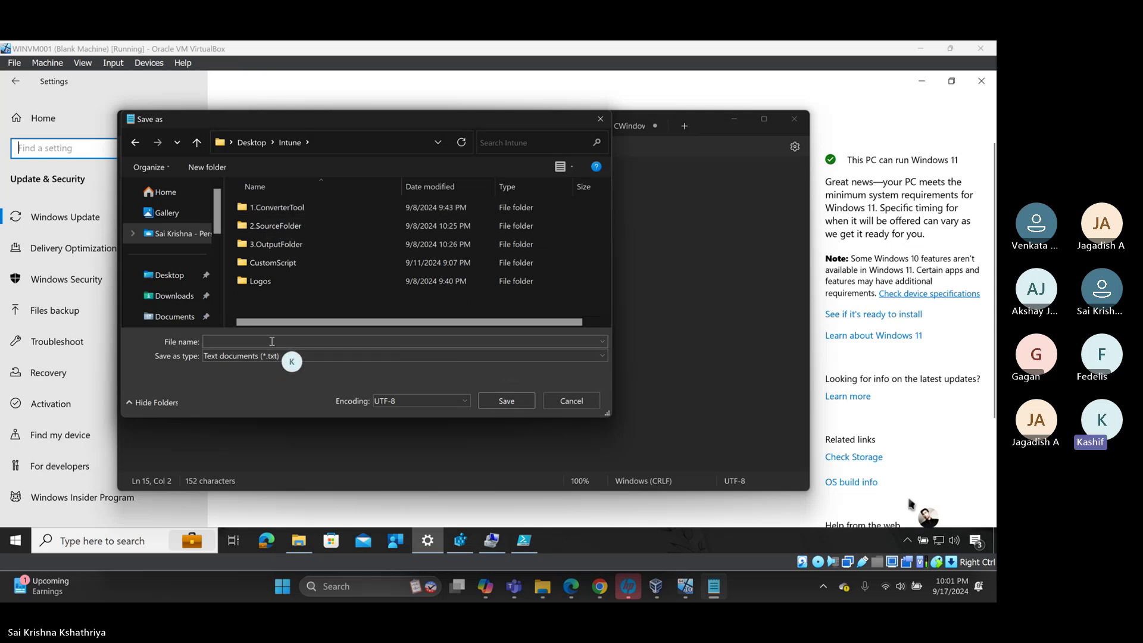
click(275, 267)
double_click(275, 265)
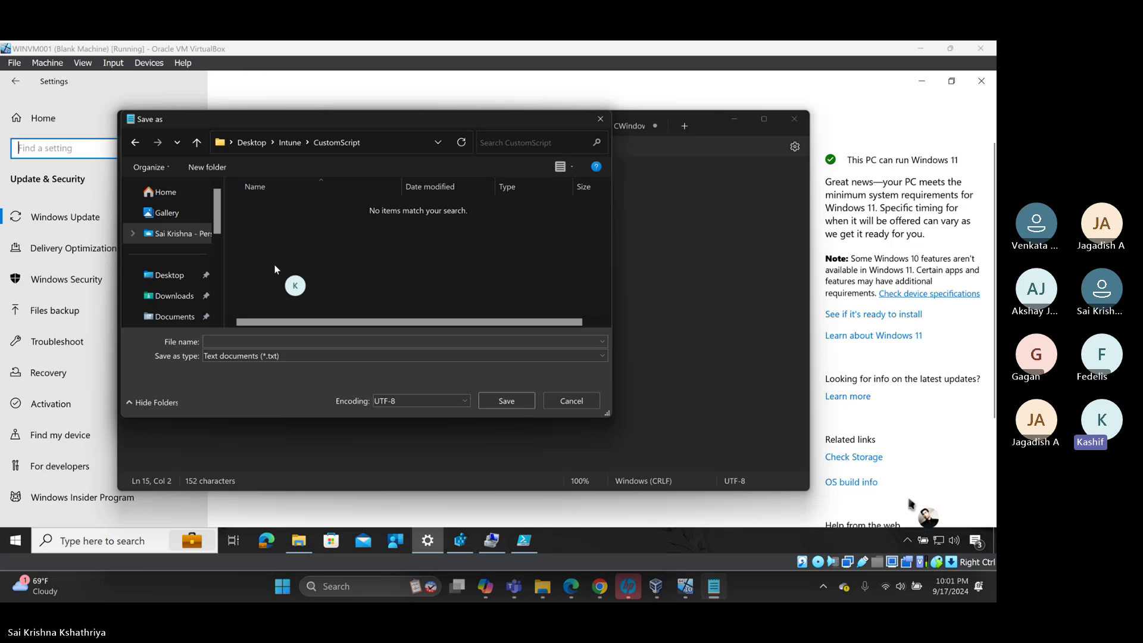
click(286, 357)
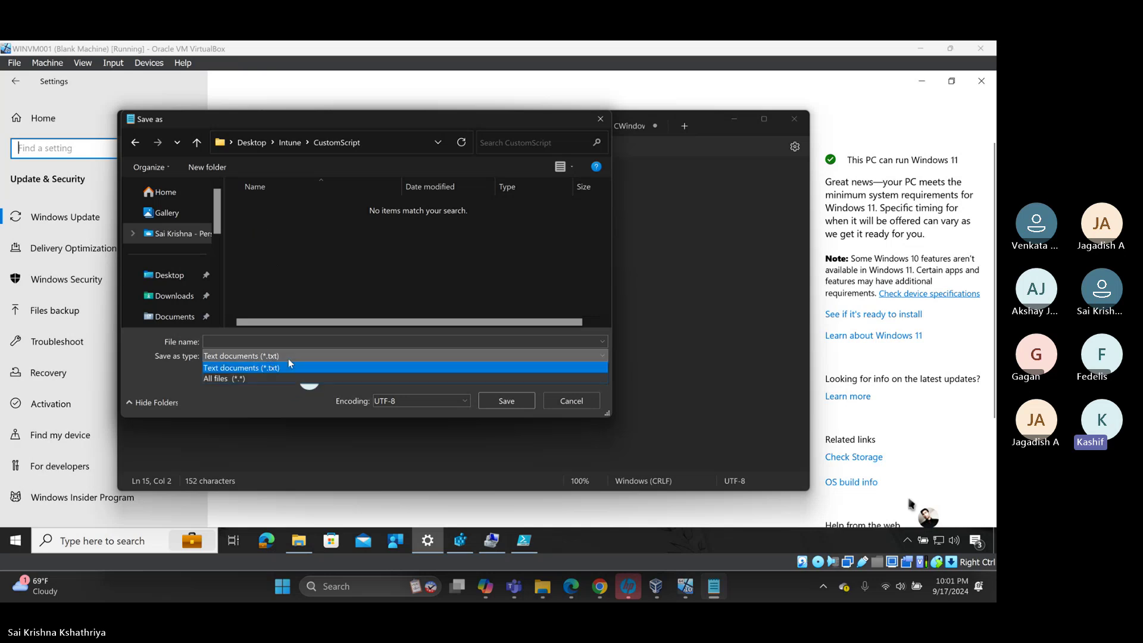
click(247, 378)
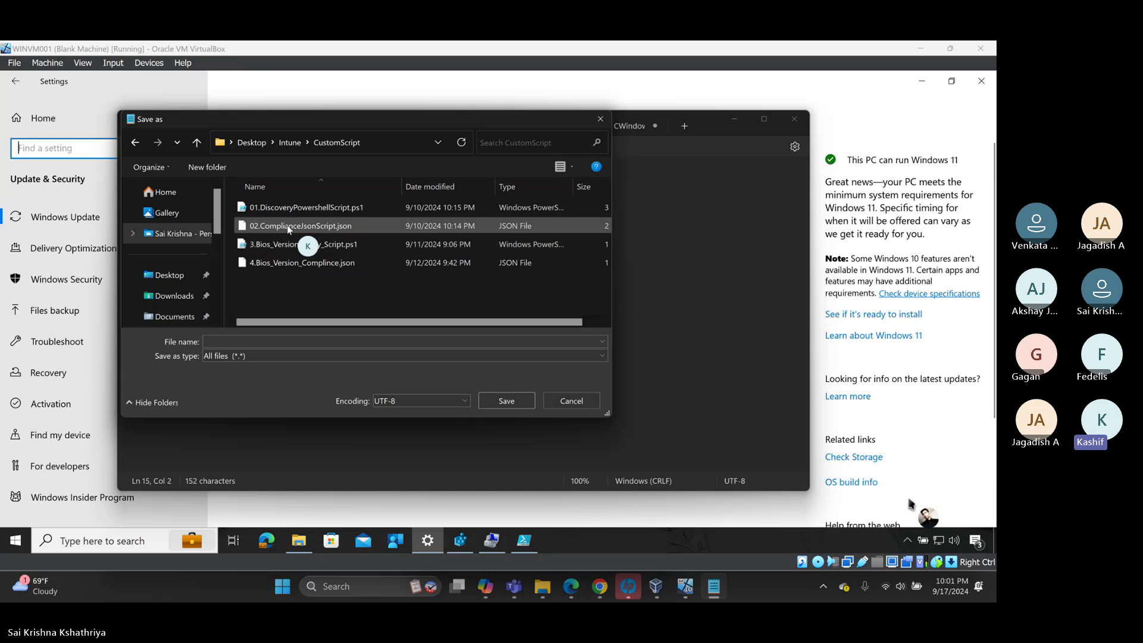
click(290, 142)
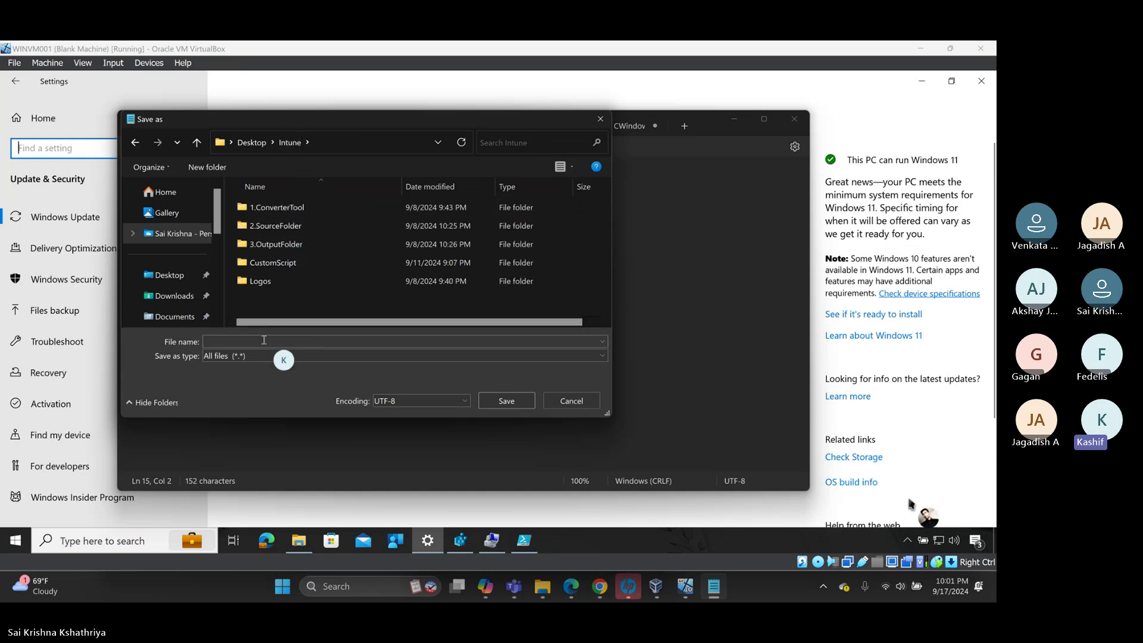
text(Di)
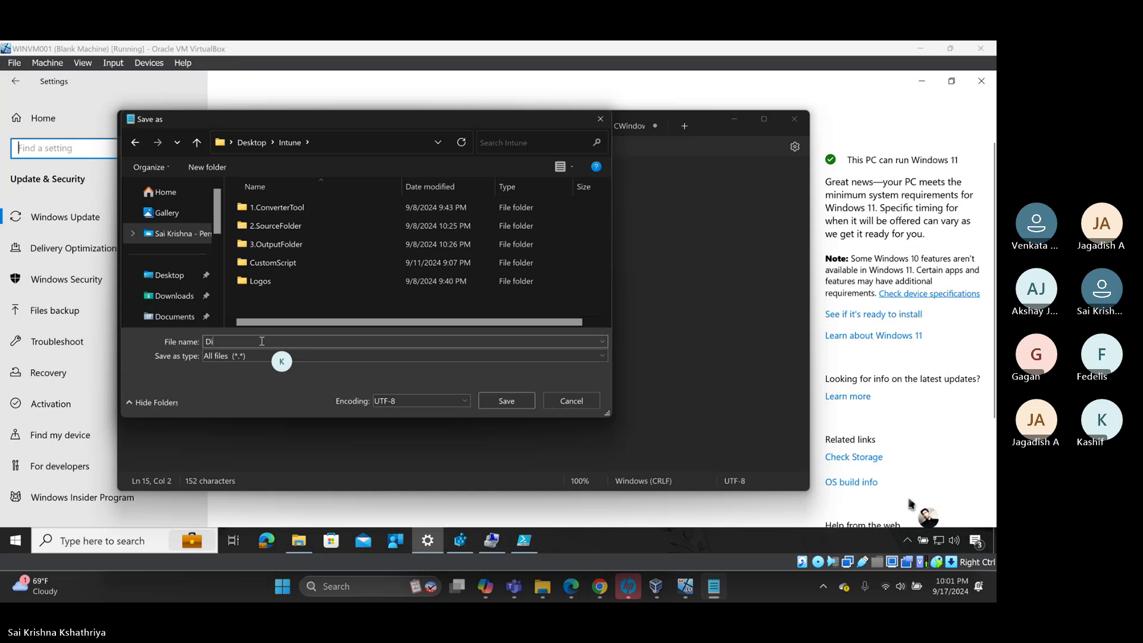
text(scoveryScript.ps1)
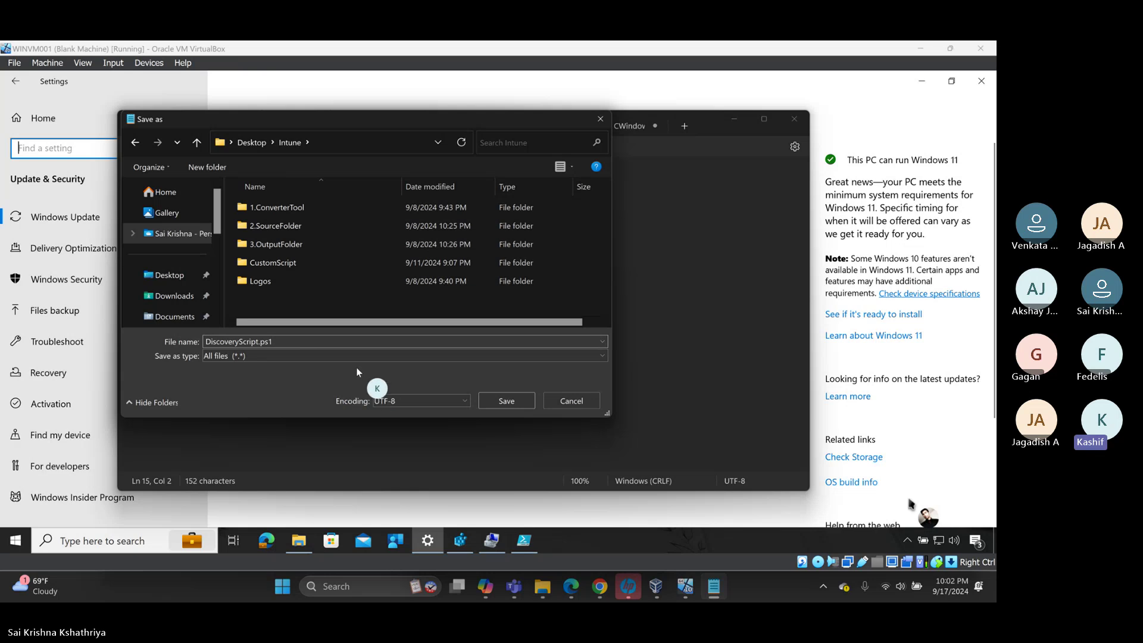
click(516, 401)
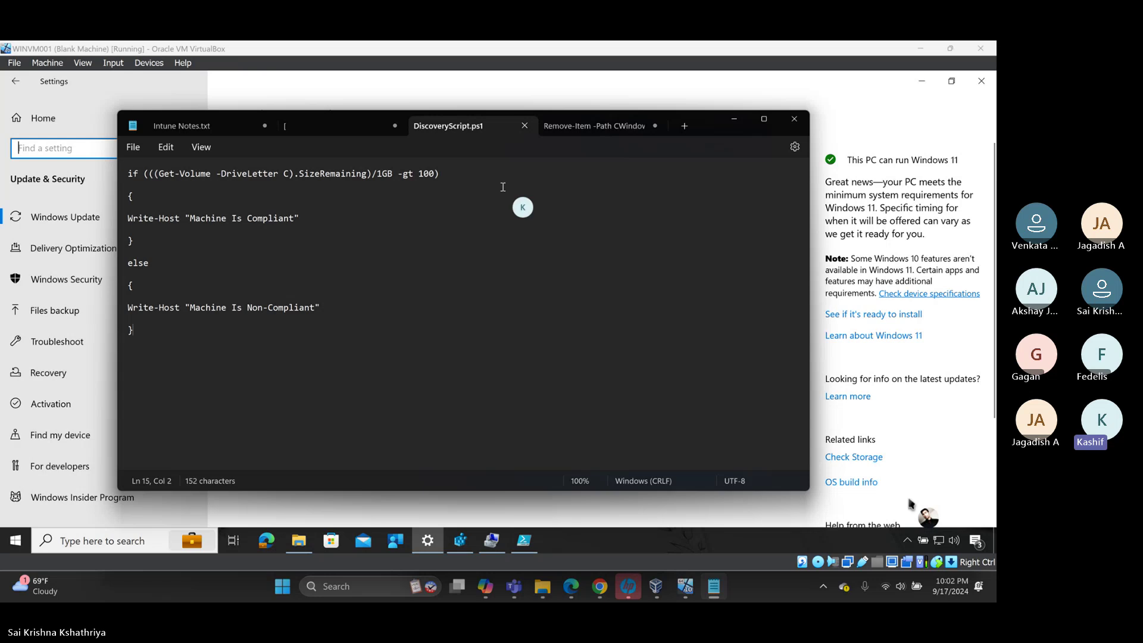
- Save the Remove-Item cleanup lines as RemediationScript.ps1 with file type All files (*.*)
click(606, 128)
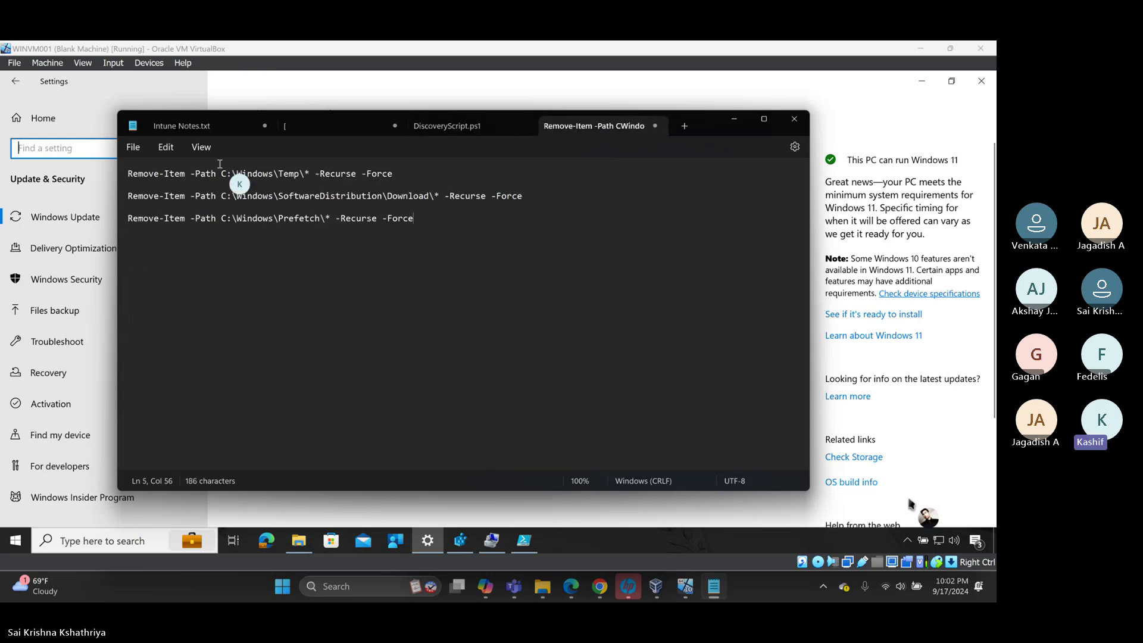
click(137, 150)
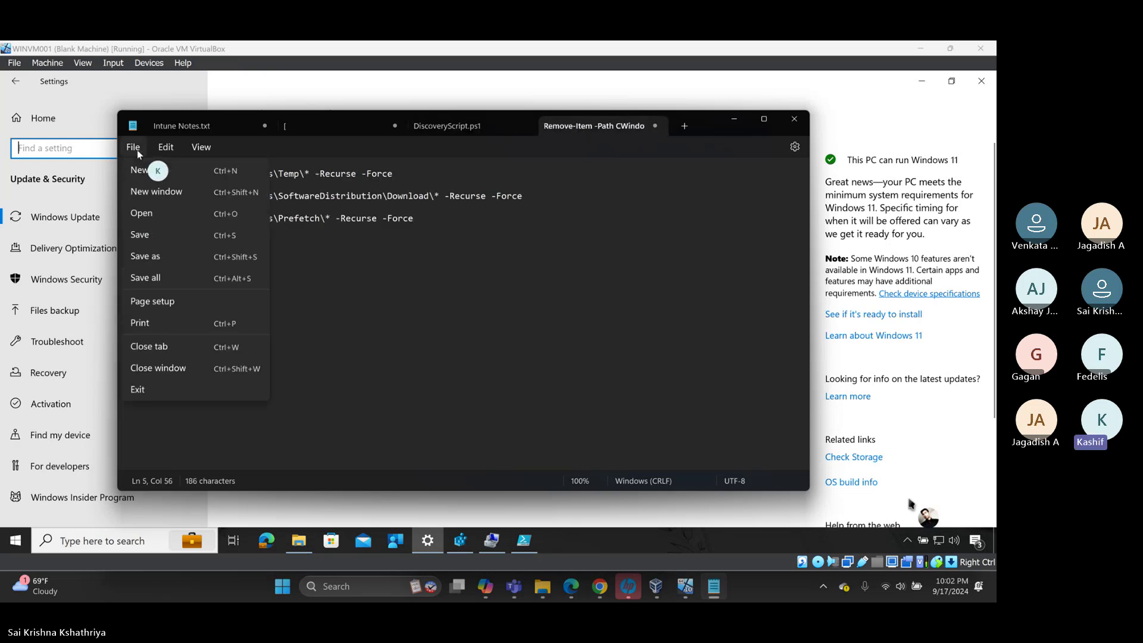
click(139, 257)
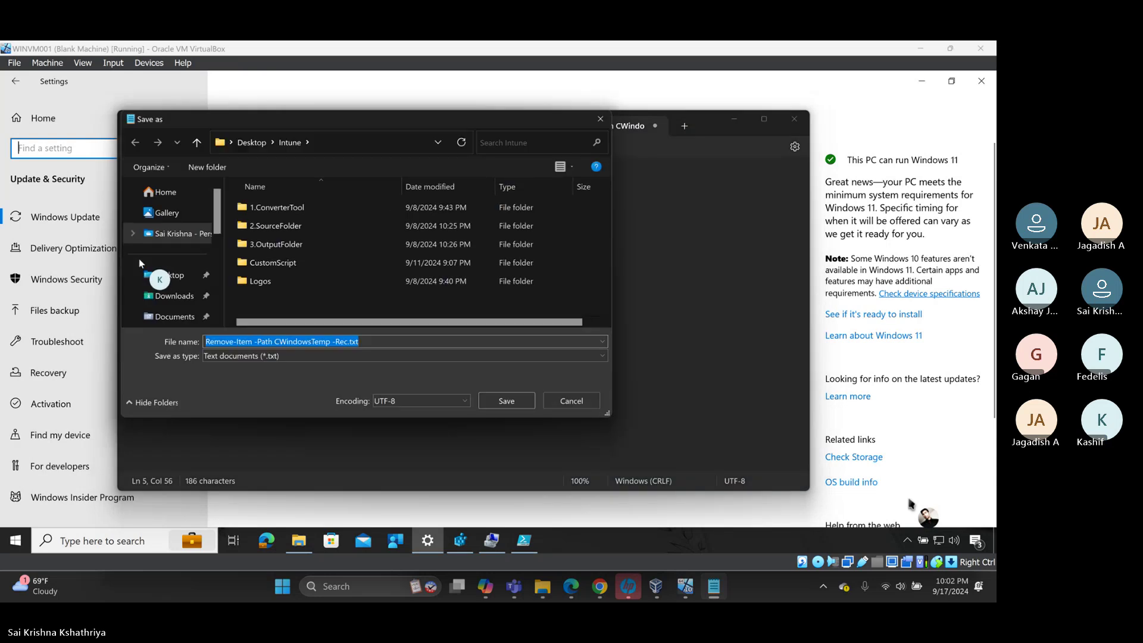
click(349, 356)
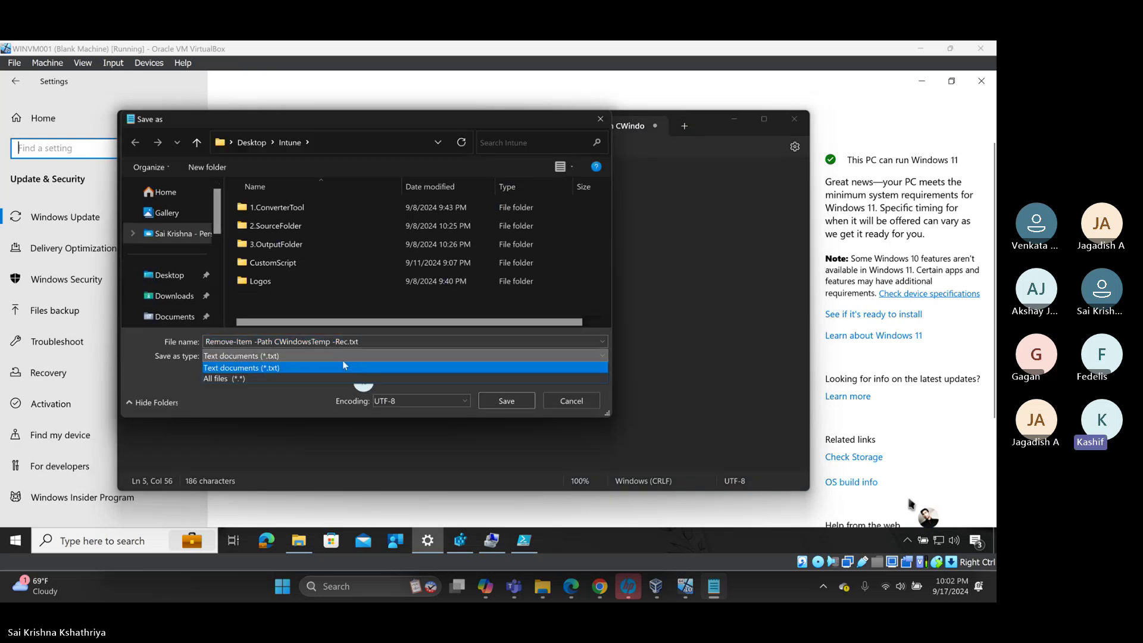
click(219, 381)
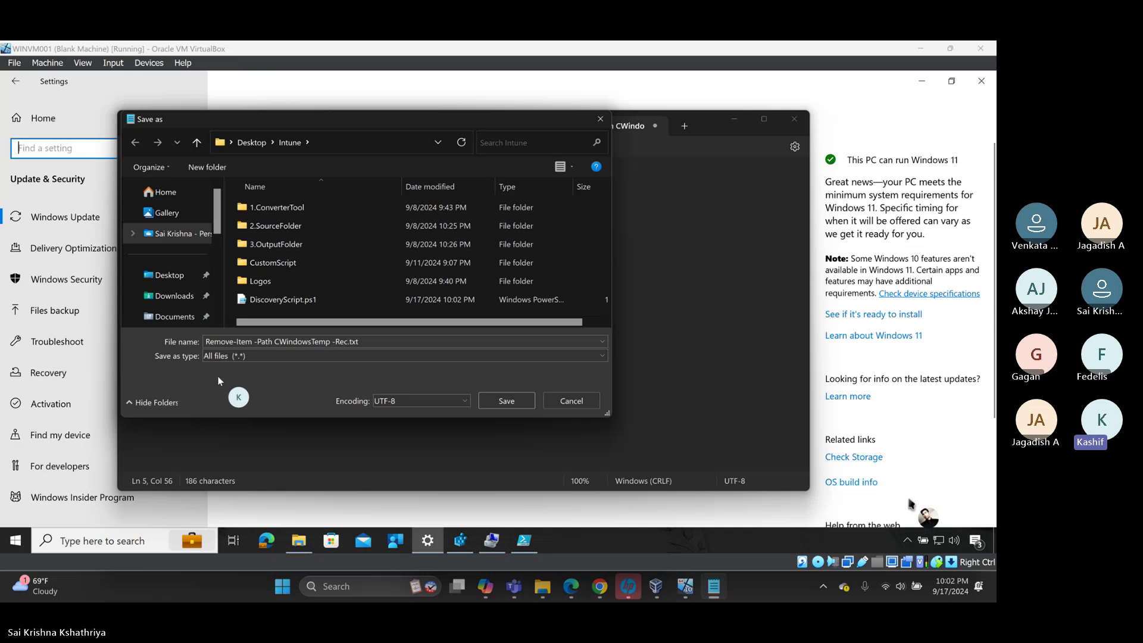
click(364, 342)
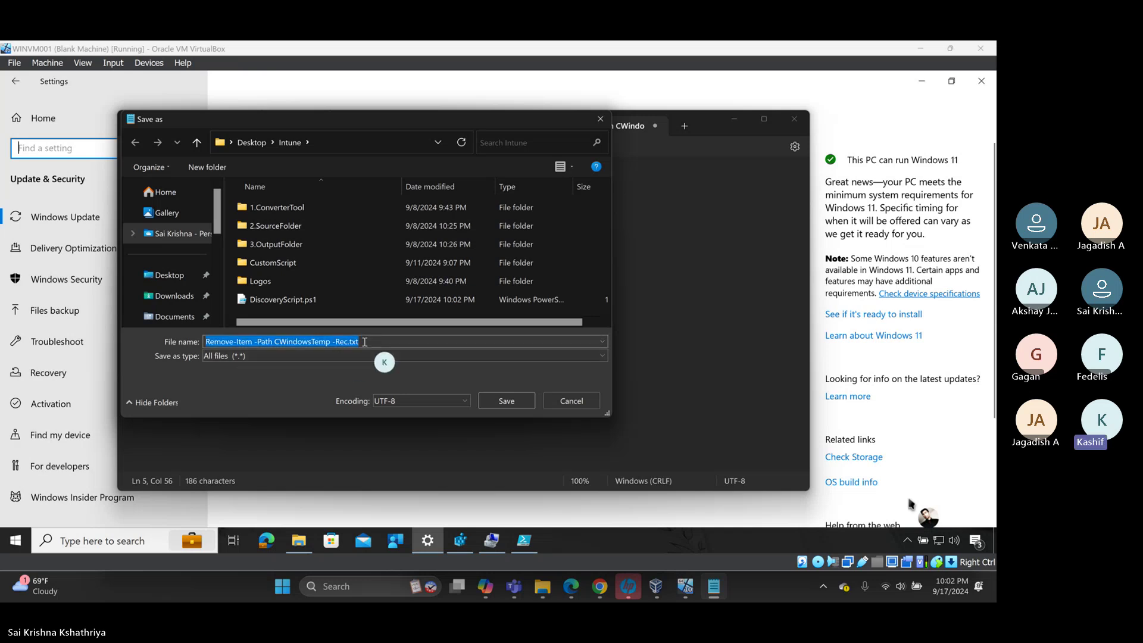
text(Remed)
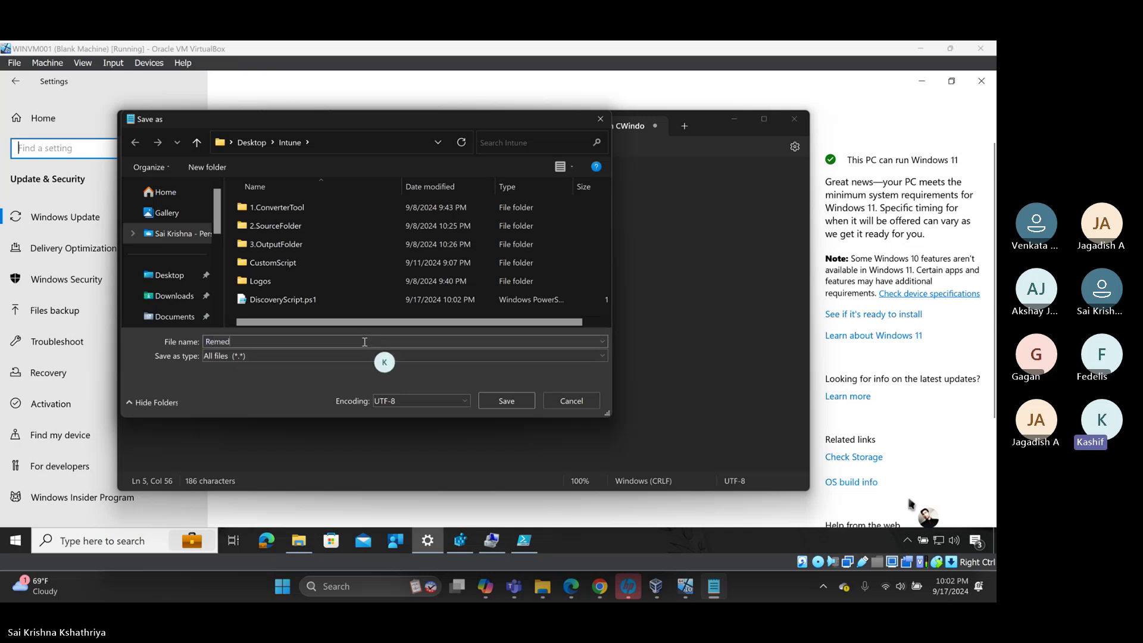
text(iationScript.ps1)
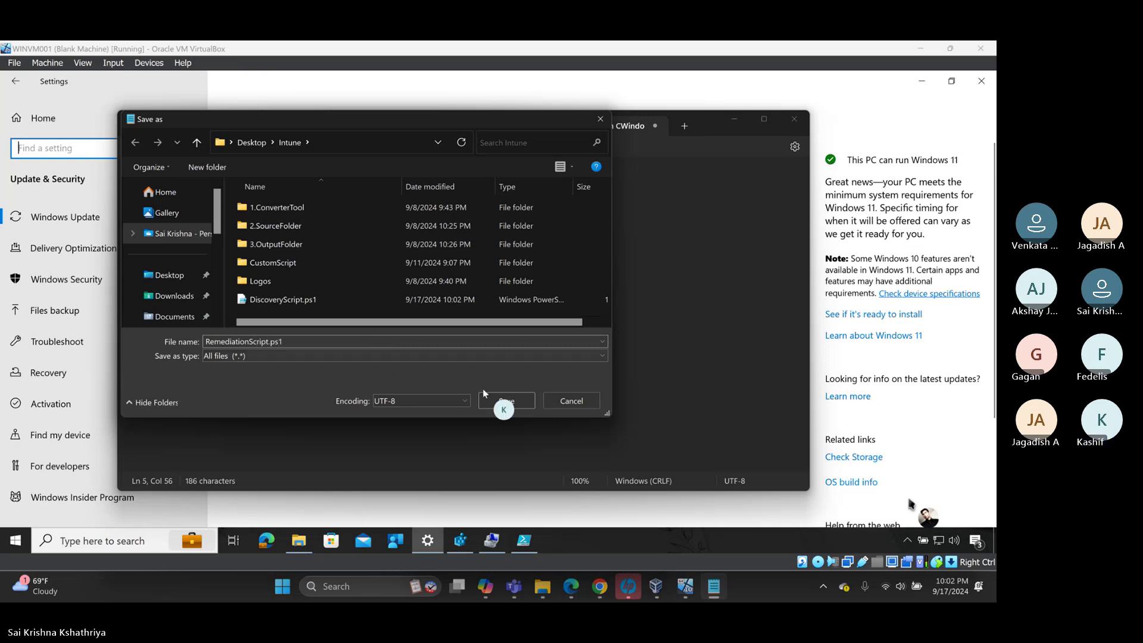
click(507, 402)
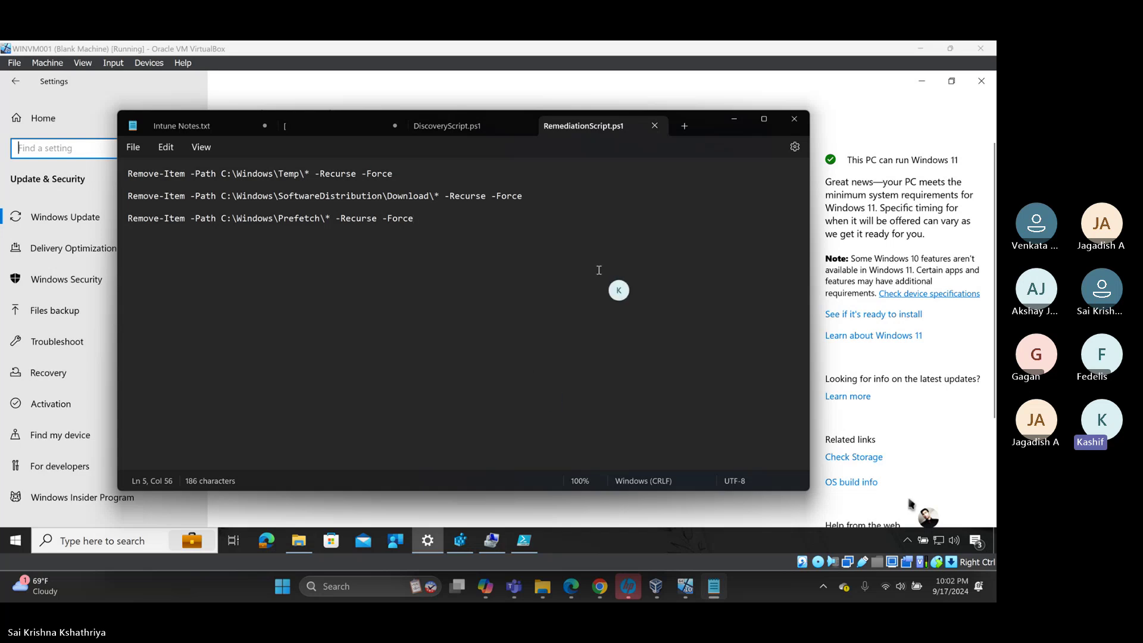
- Close the RemediationScript.ps1 and DiscoveryScript.ps1 documents and minimize Notepad
click(655, 127)
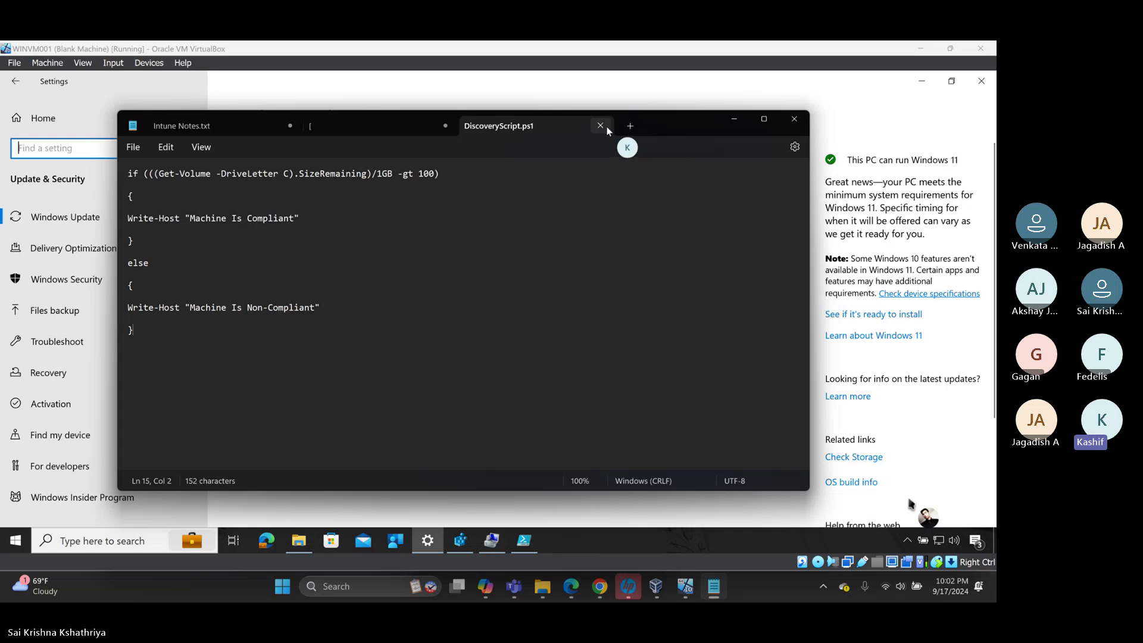
click(601, 126)
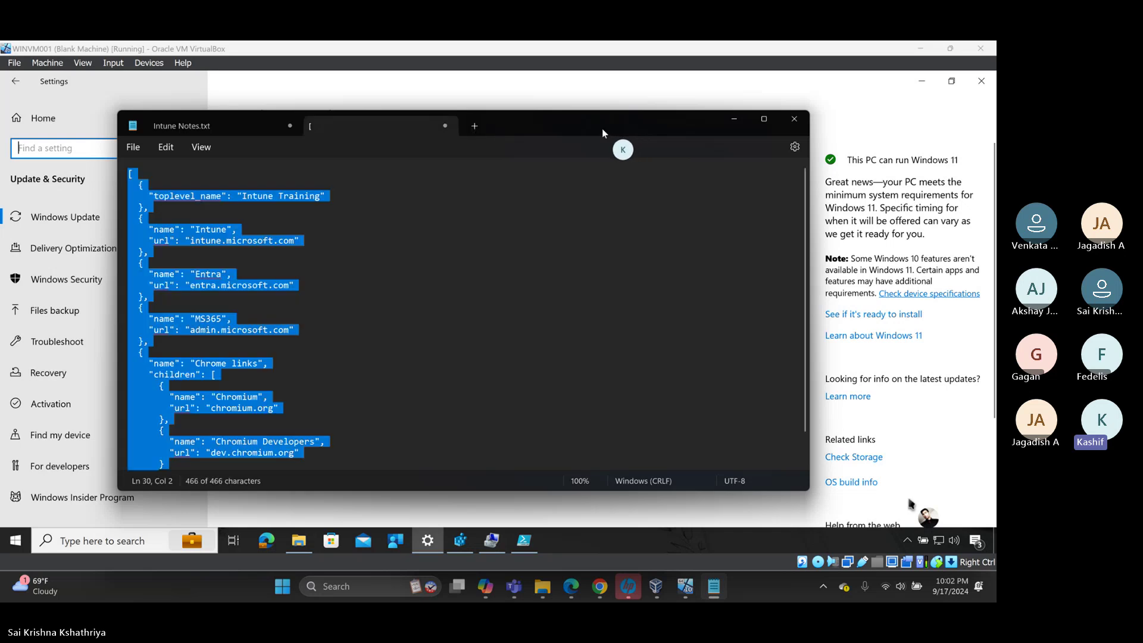
click(736, 121)
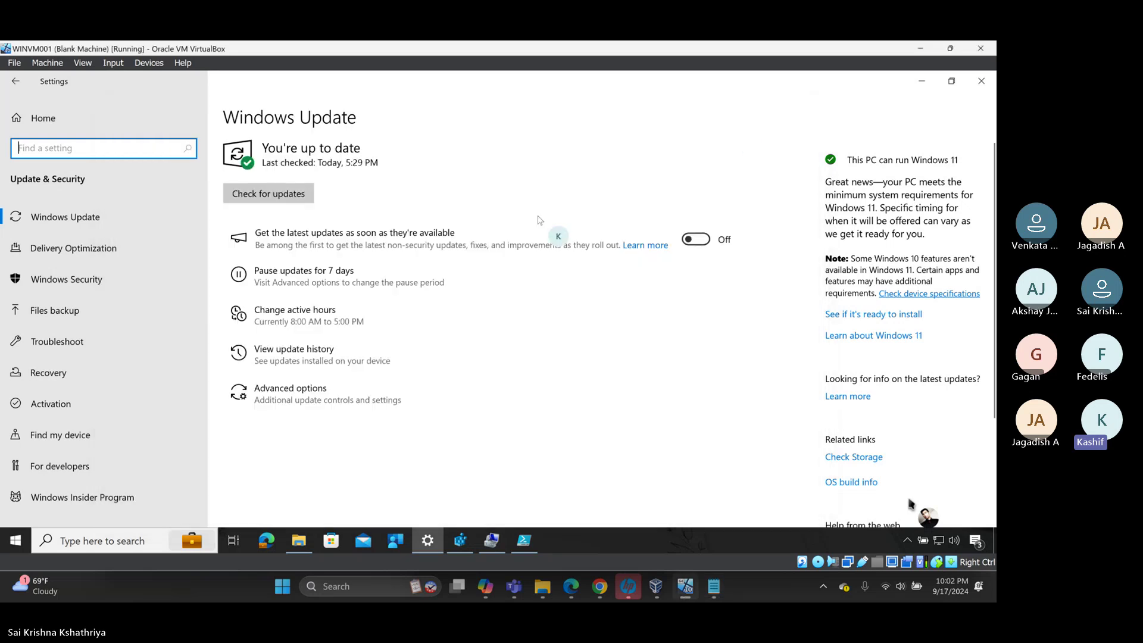
- Upload Desktop\Intune\DiscoveryScript.ps1 as the detection script file
click(600, 588)
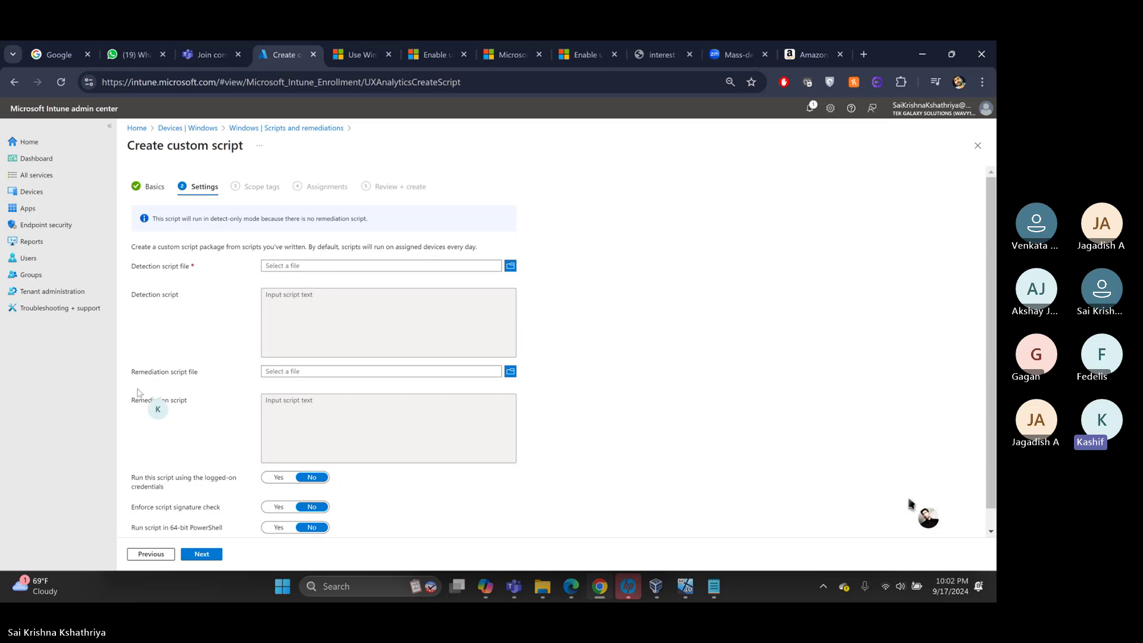
click(511, 267)
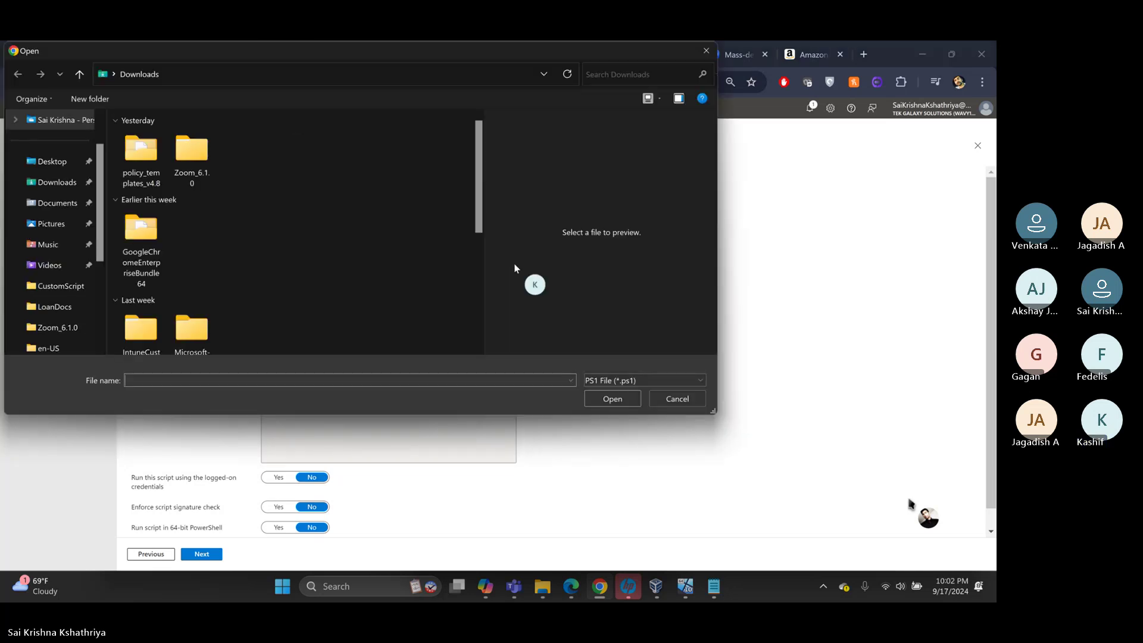
click(44, 167)
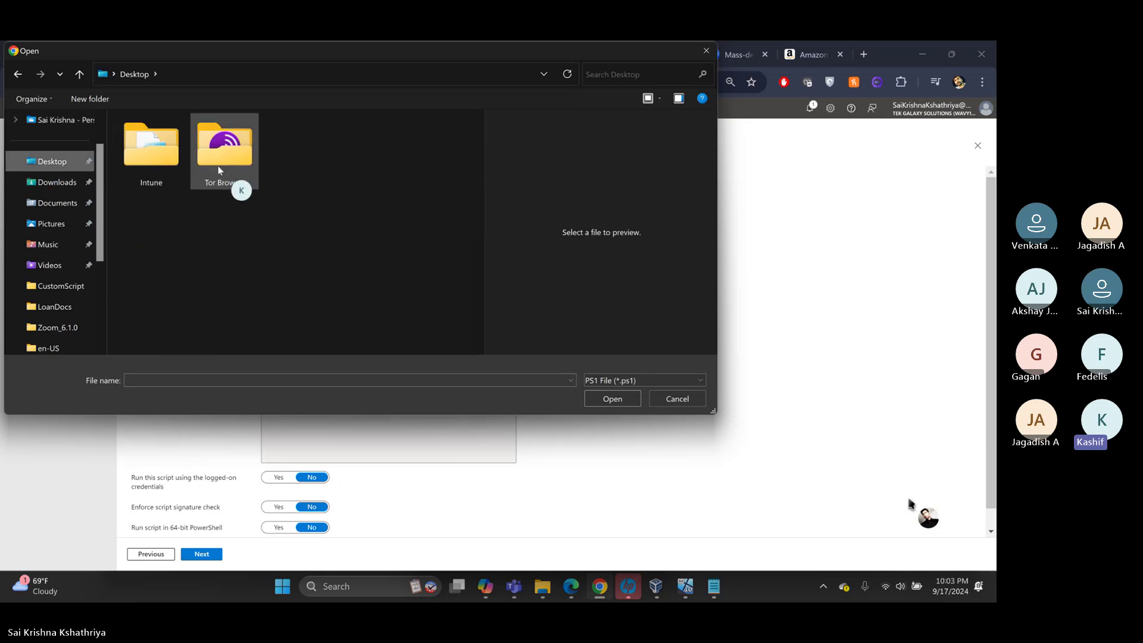
double_click(166, 161)
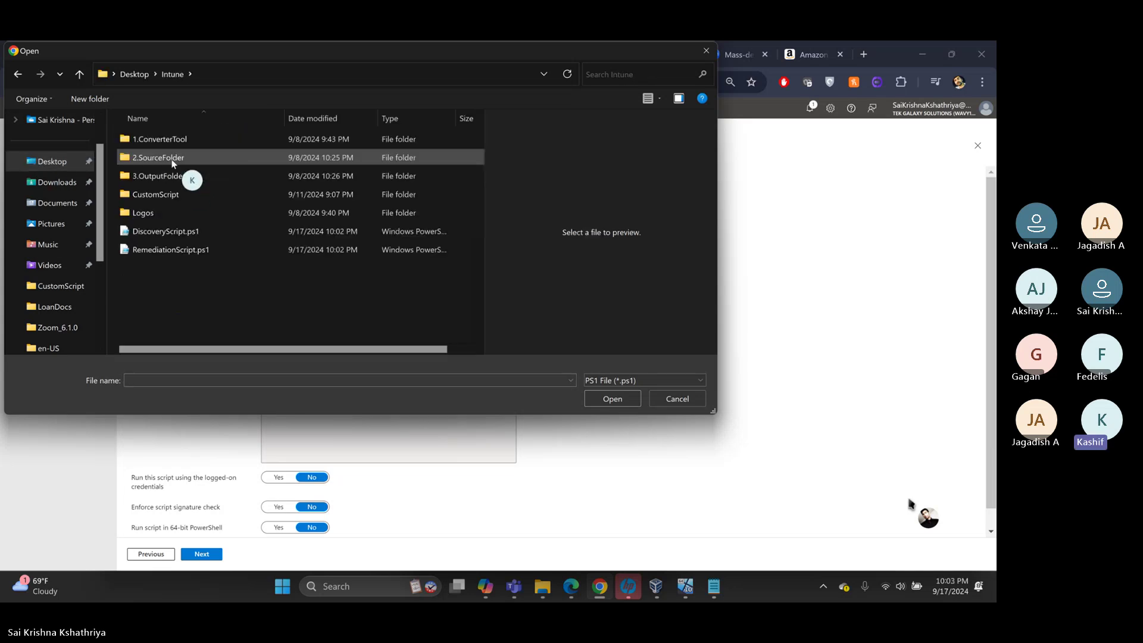
click(171, 233)
double_click(171, 234)
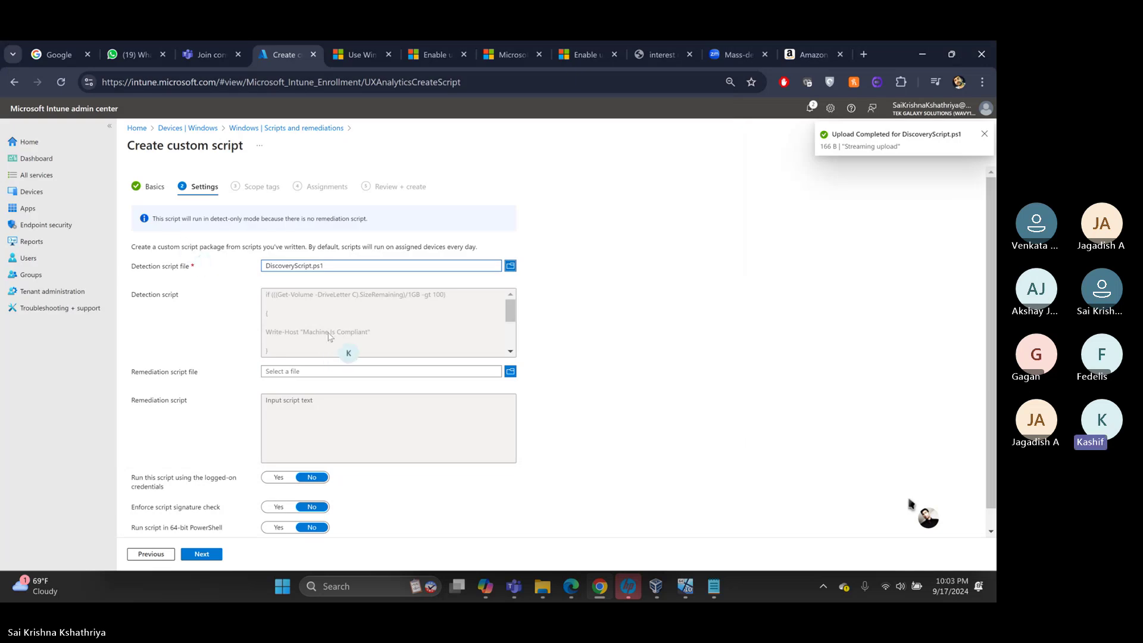
- Upload RemediationScript.ps1 as the remediation script file
scroll(329, 336, down, 3)
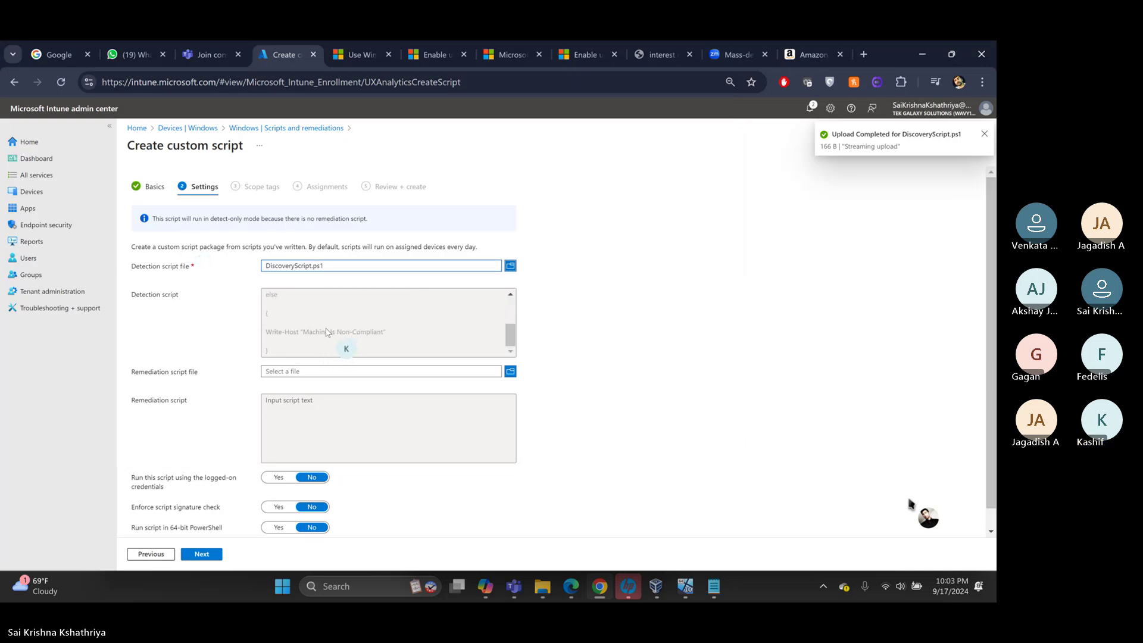
click(416, 371)
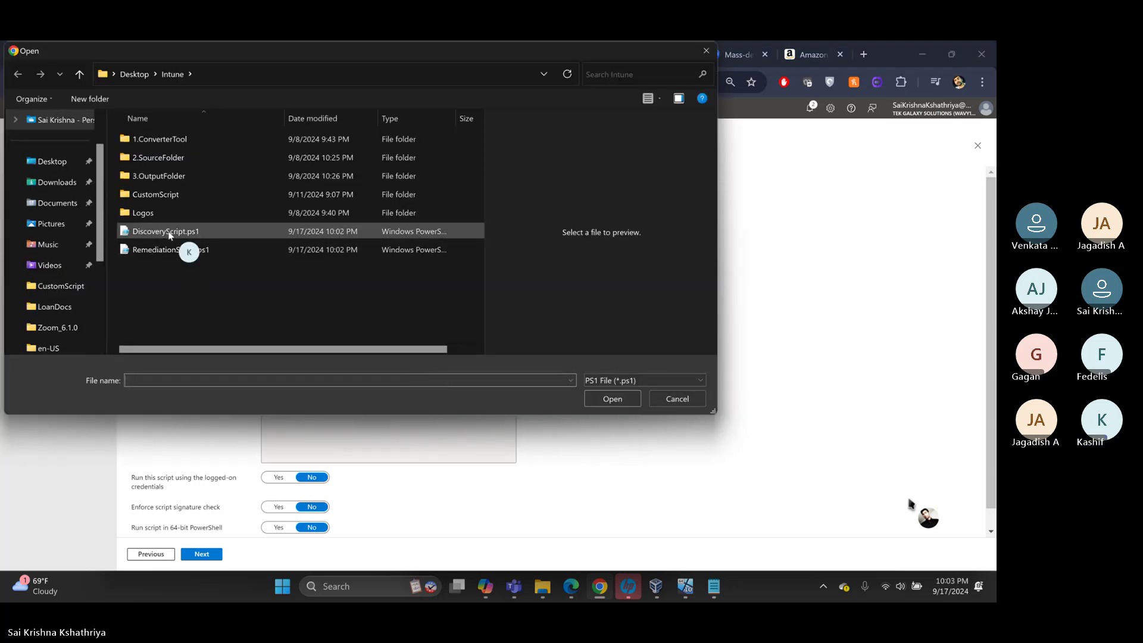
double_click(149, 250)
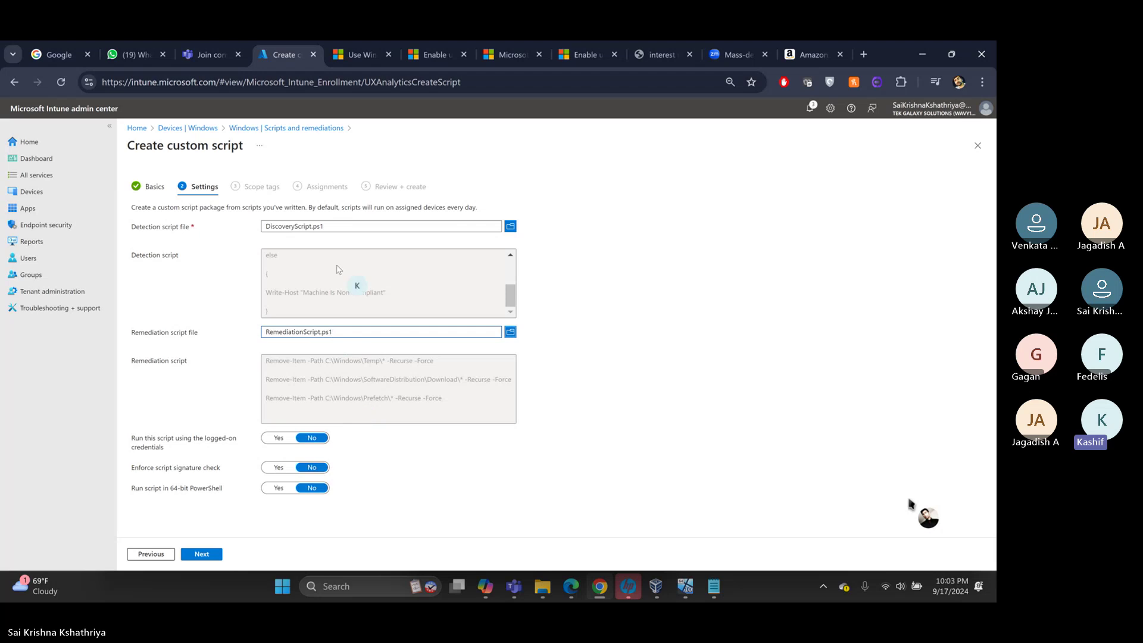
scroll(357, 284, up, 5)
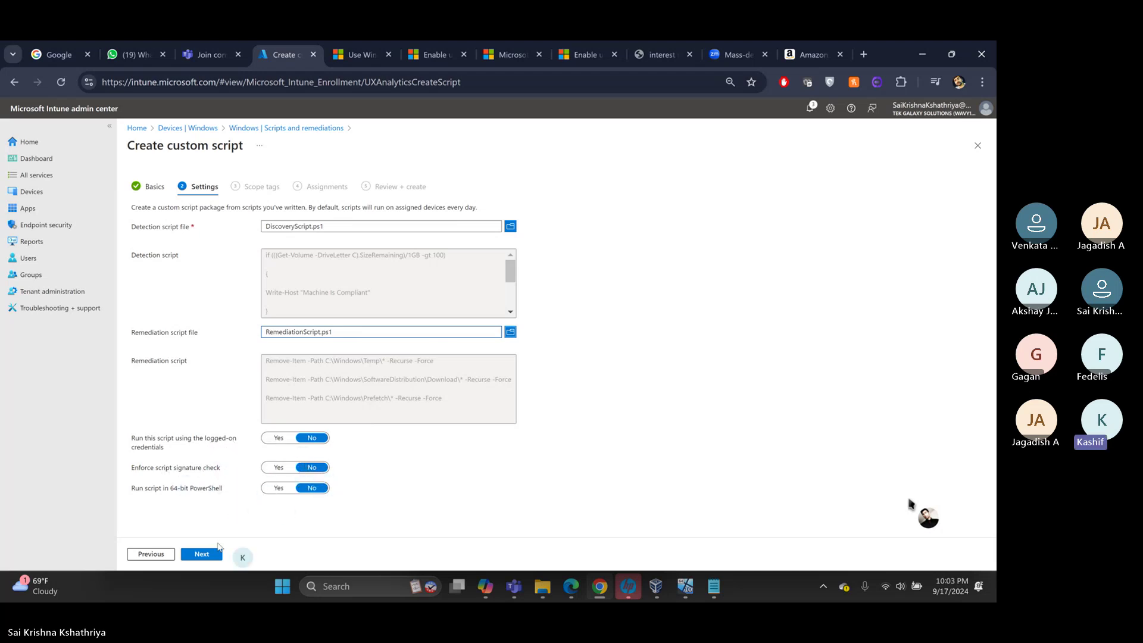
- Advance past scope tags to Assignments and start selecting groups to include
click(201, 555)
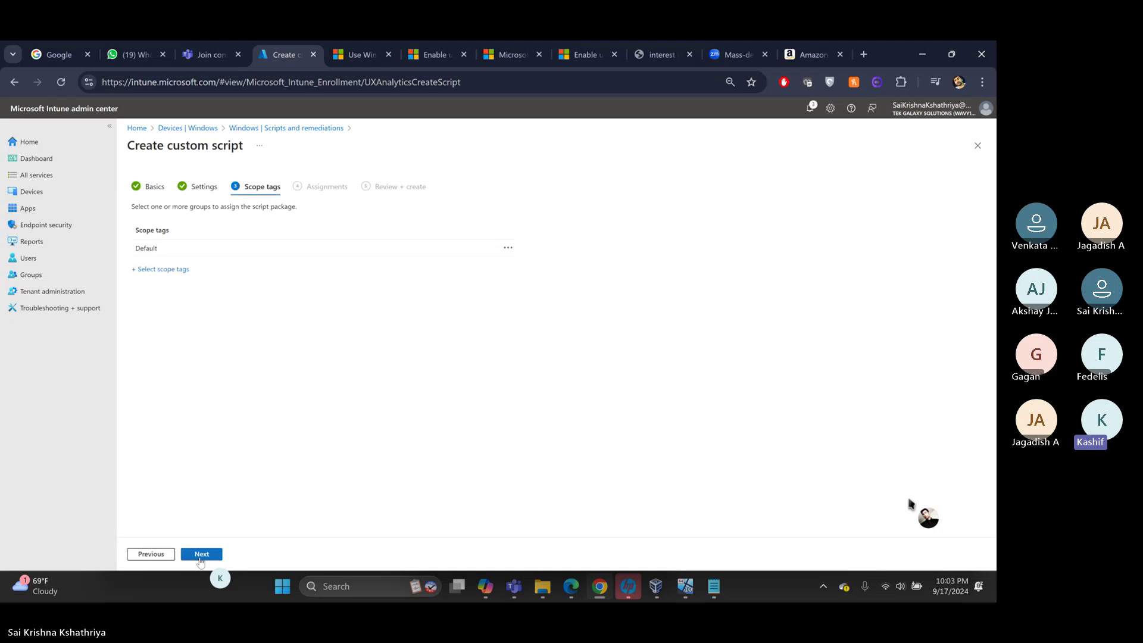
click(202, 555)
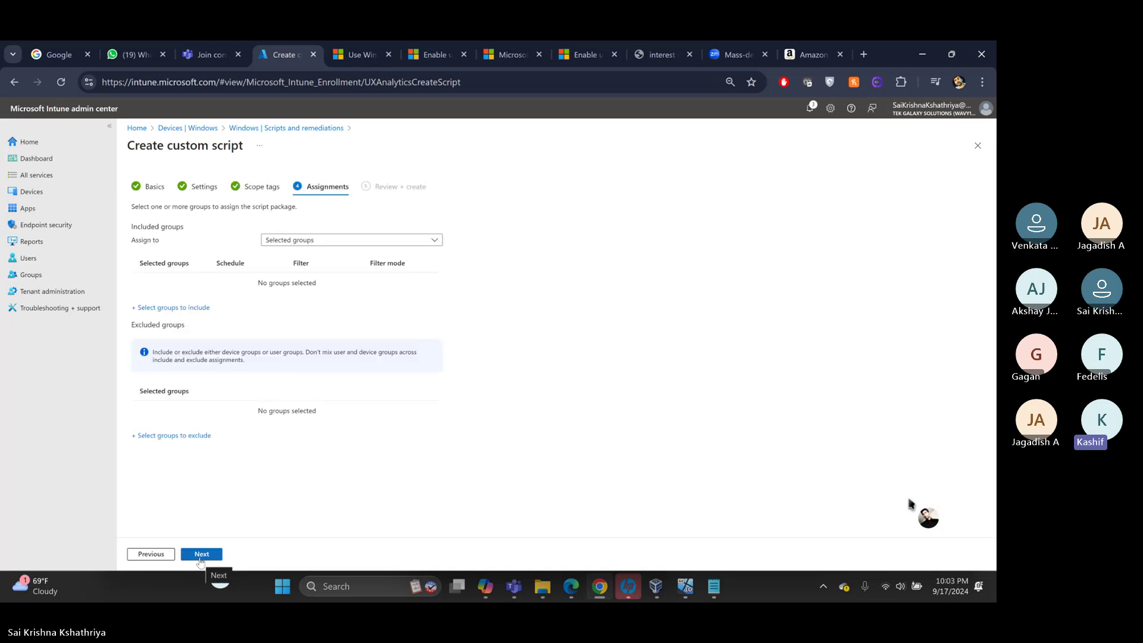
click(311, 239)
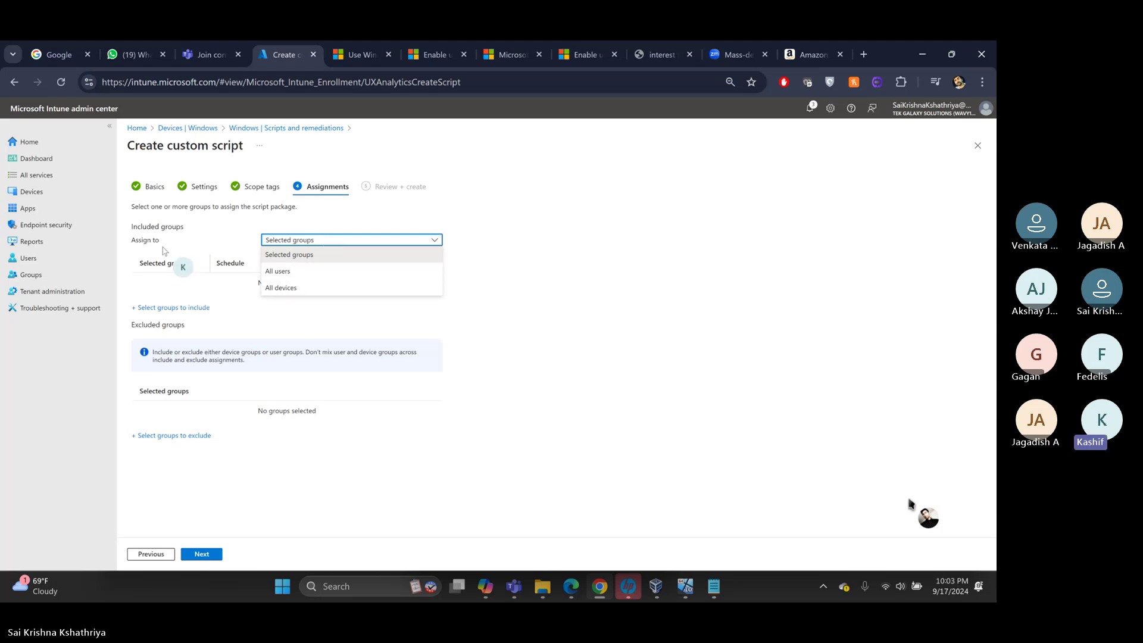
click(155, 308)
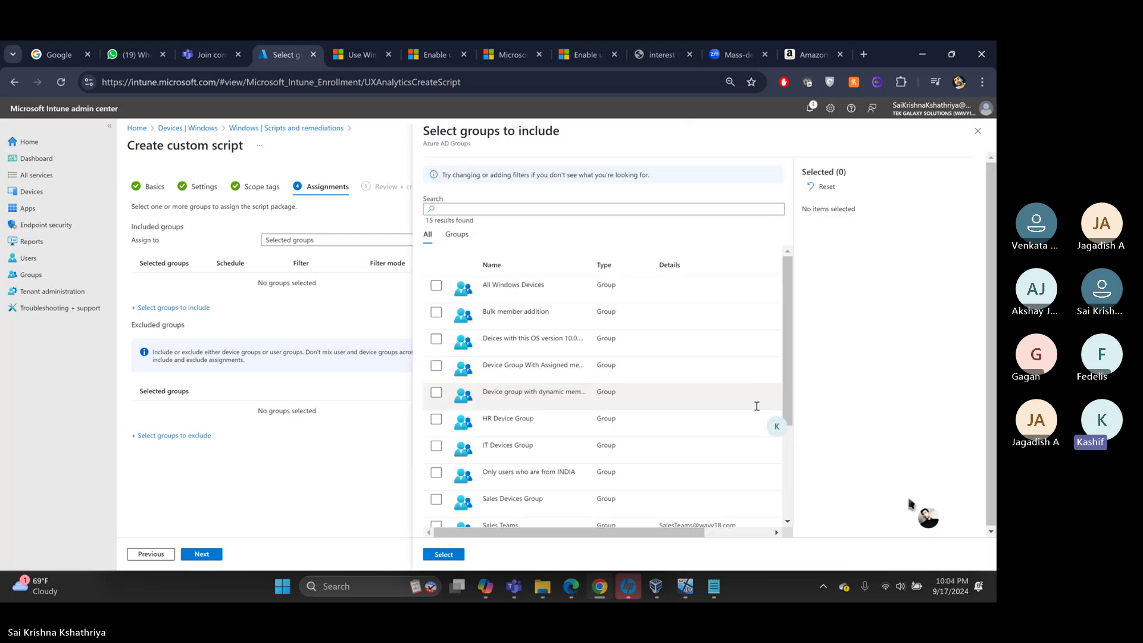
- Include Windows 10 Device Group, then move through review to create the script package
scroll(507, 466, down, 3)
scroll(507, 467, down, 2)
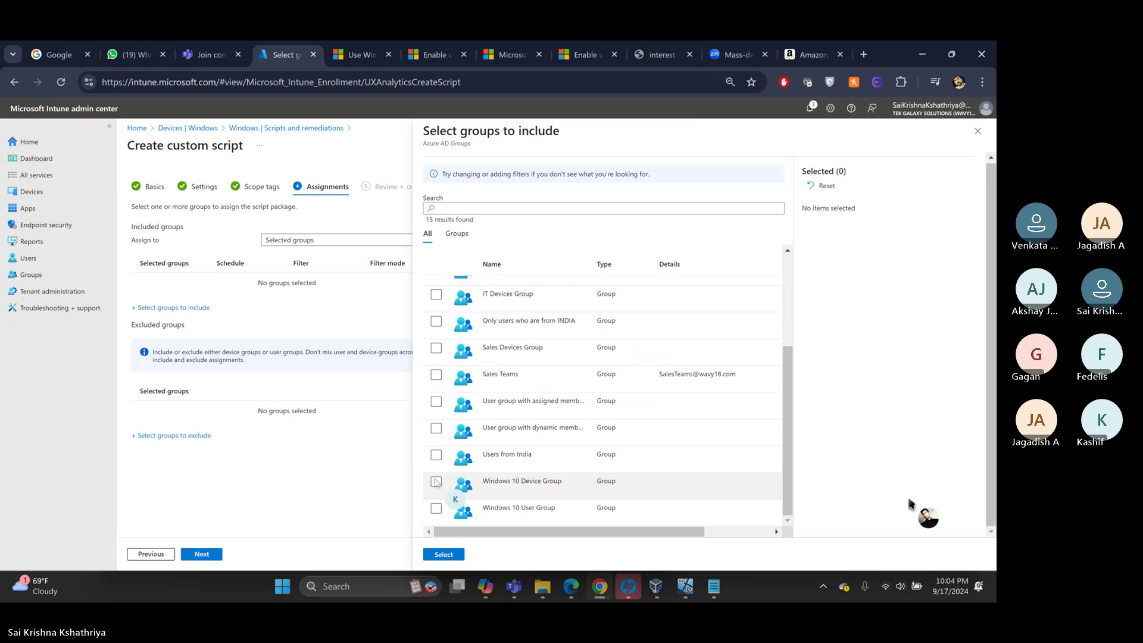
click(436, 482)
click(443, 555)
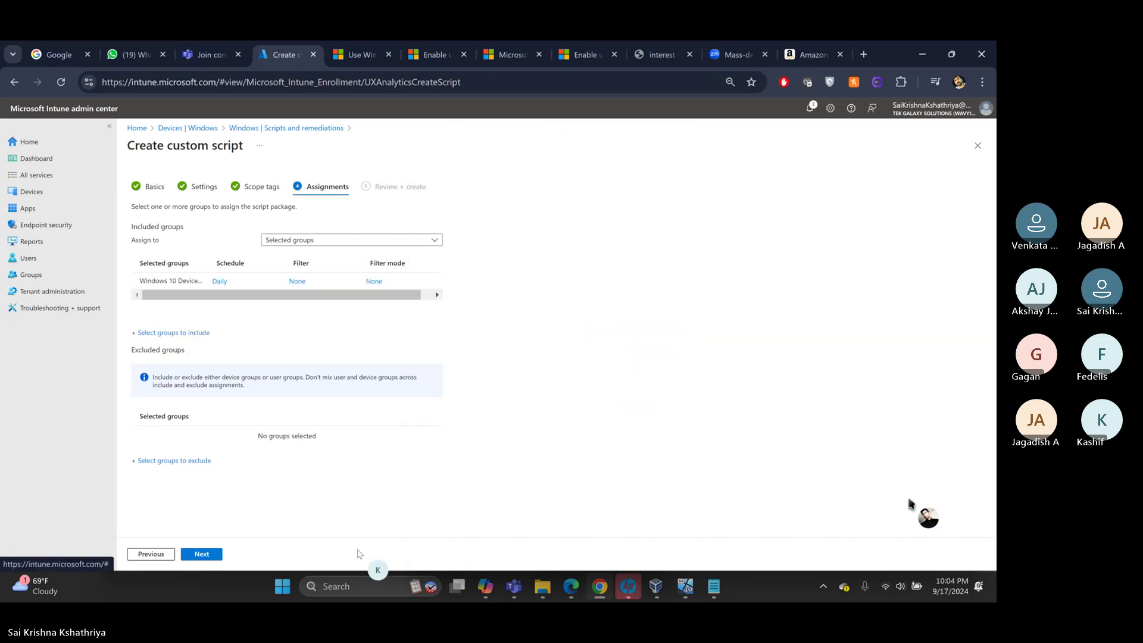
click(201, 555)
click(201, 554)
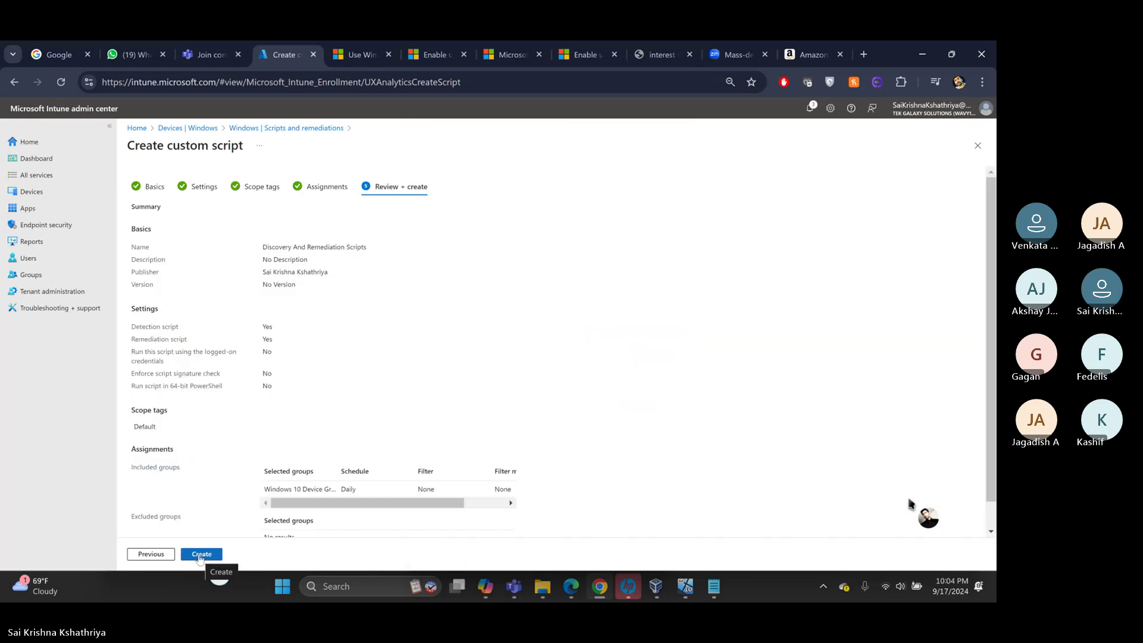
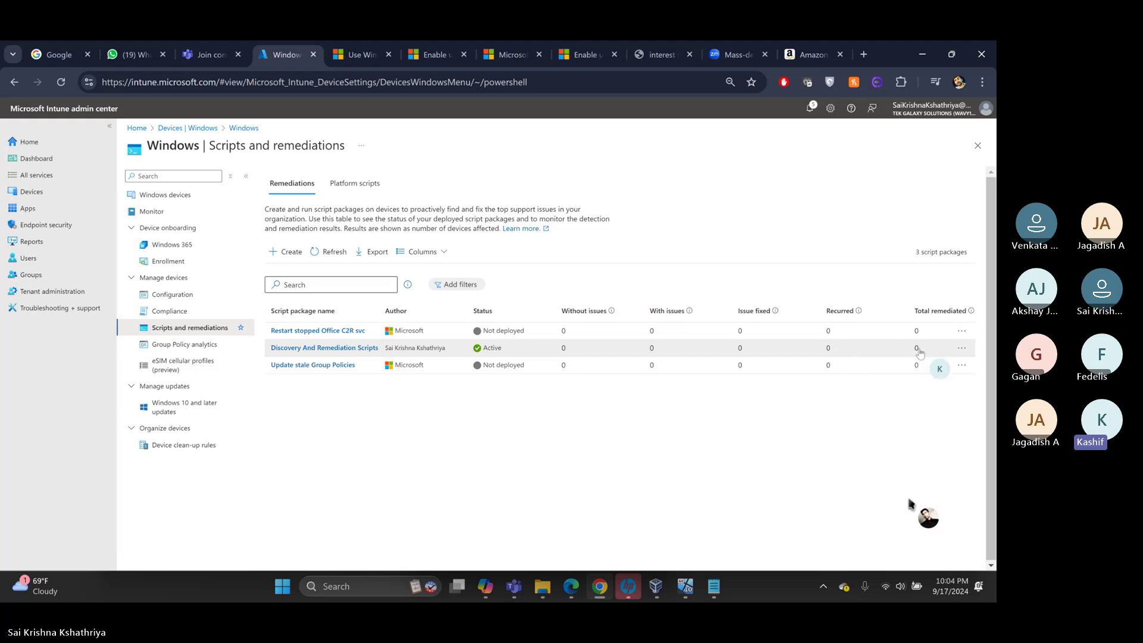
- Leave the remediation package untouched and switch to the empty Platform scripts list
click(961, 349)
click(962, 350)
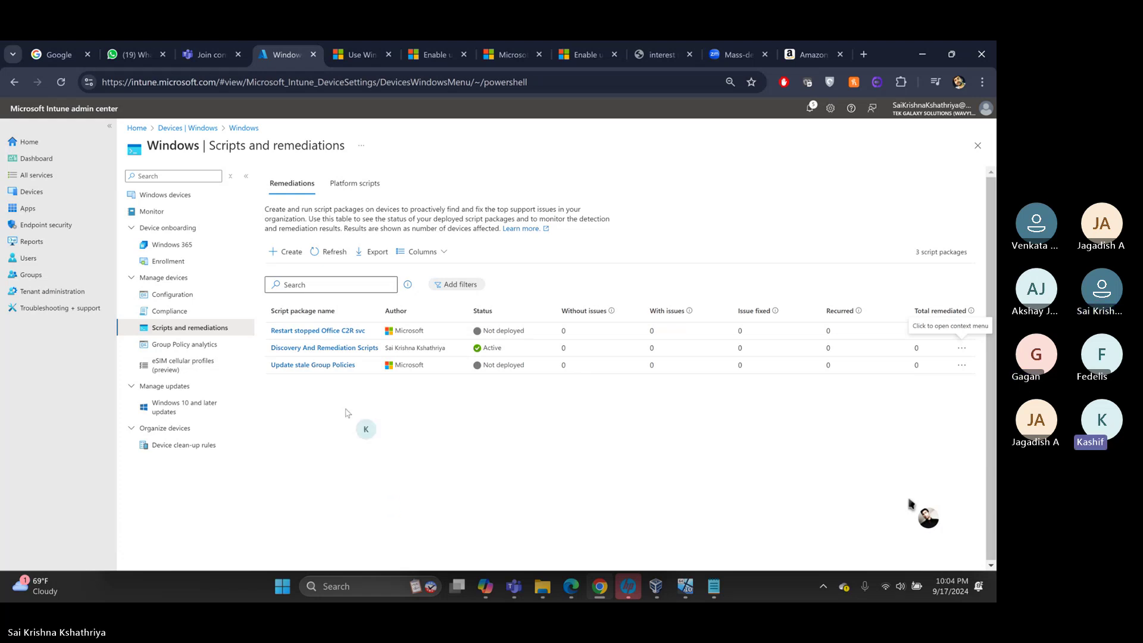
click(355, 186)
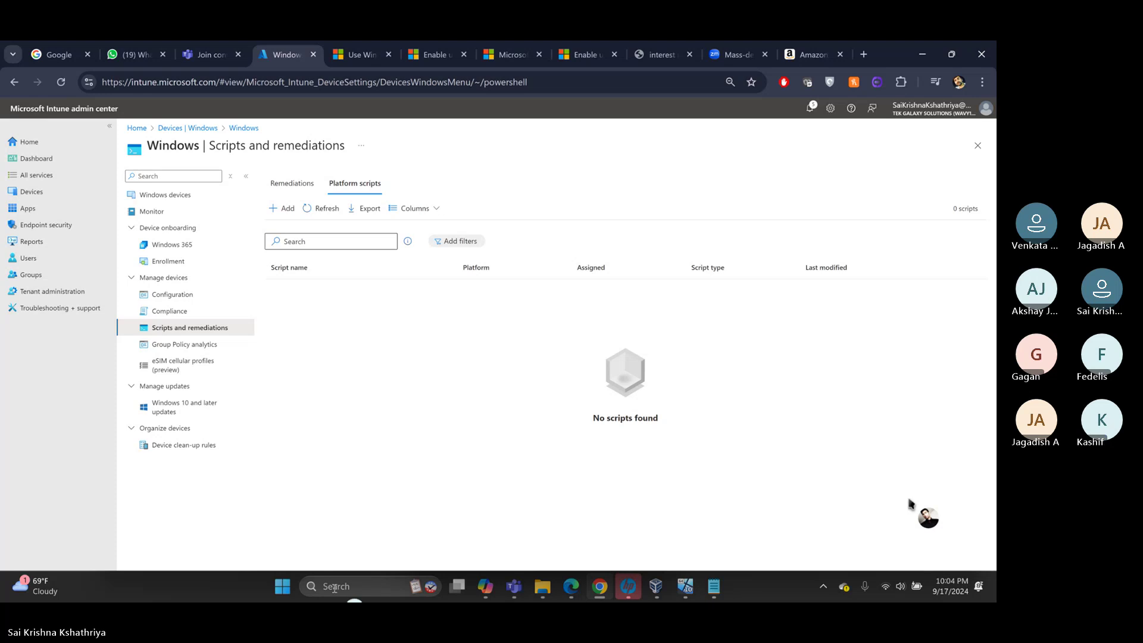
- Add a PowerShell platform script named 'Create Folders Powershell Script' and continue to Script settings
click(285, 211)
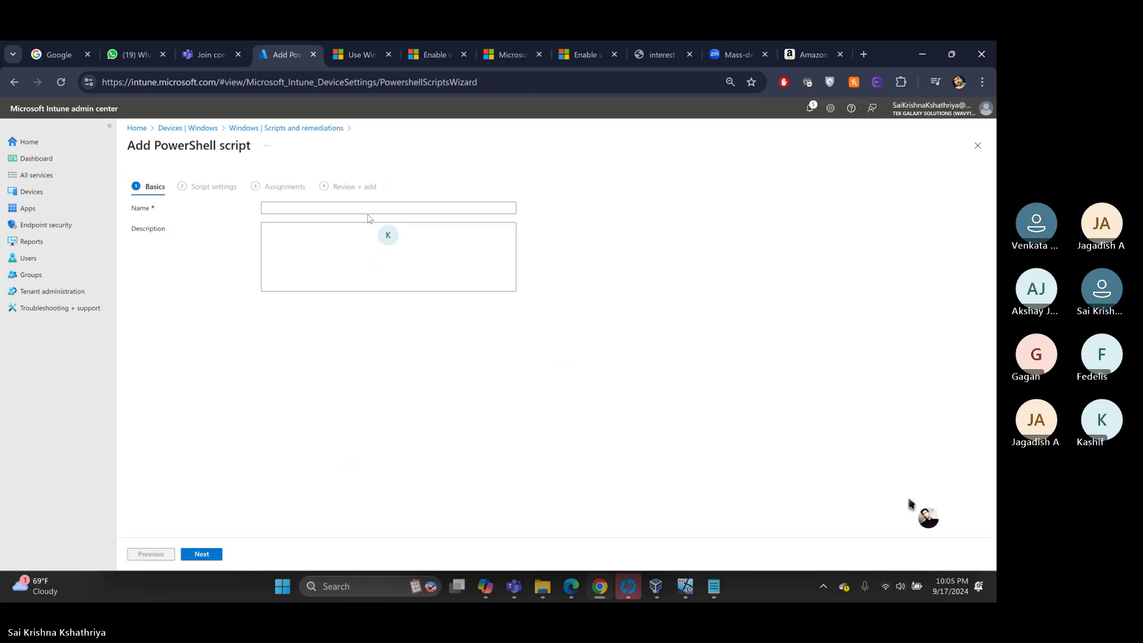
click(369, 208)
text(Cre)
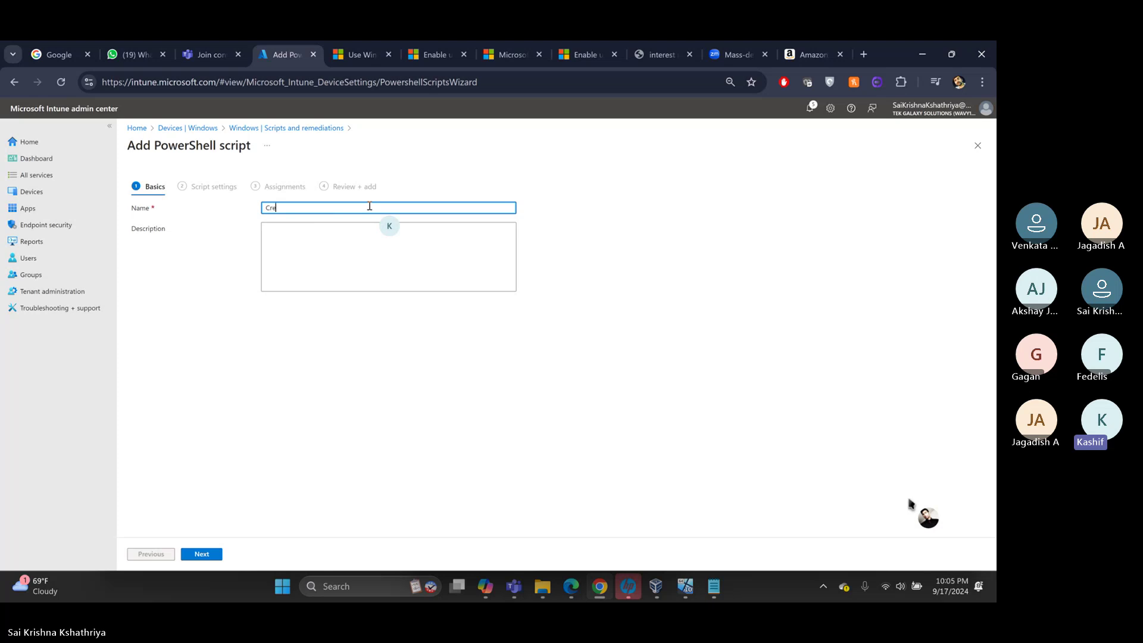
text(ate Folders Powershell Script)
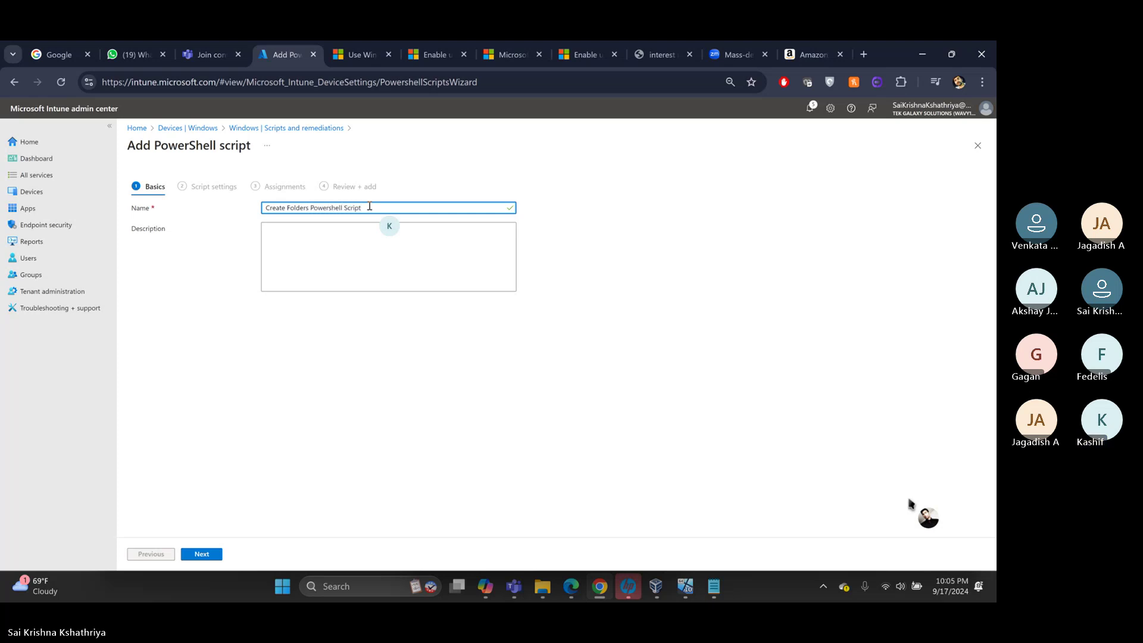
click(198, 557)
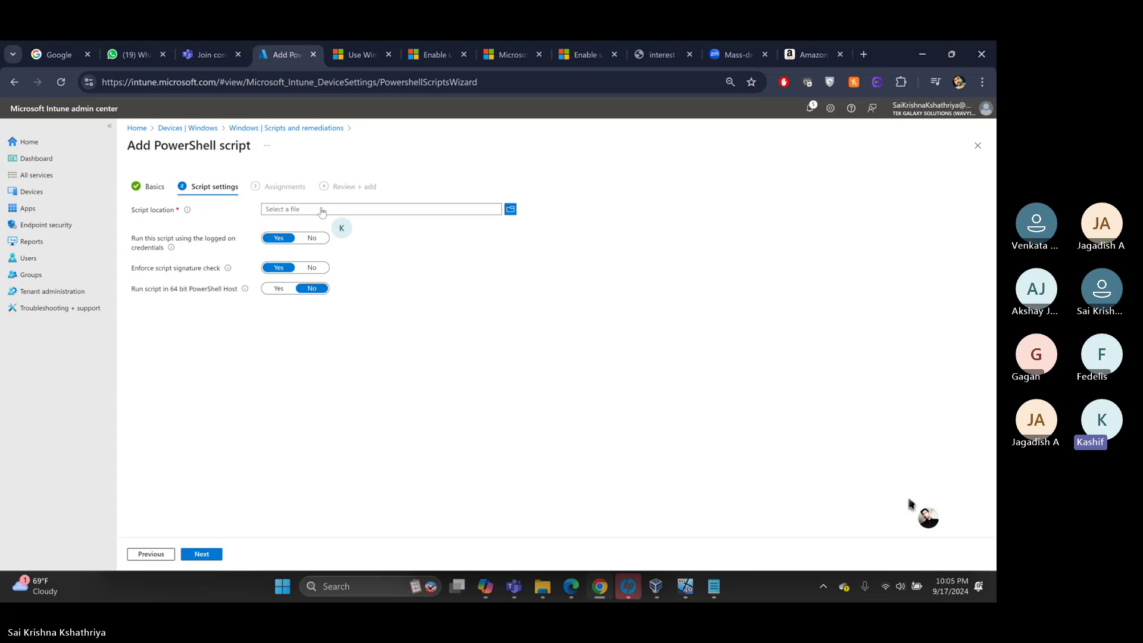
- Launch Windows PowerShell ISE, accept the recovery warning, and create a blank Untitled3.ps1 script
click(375, 588)
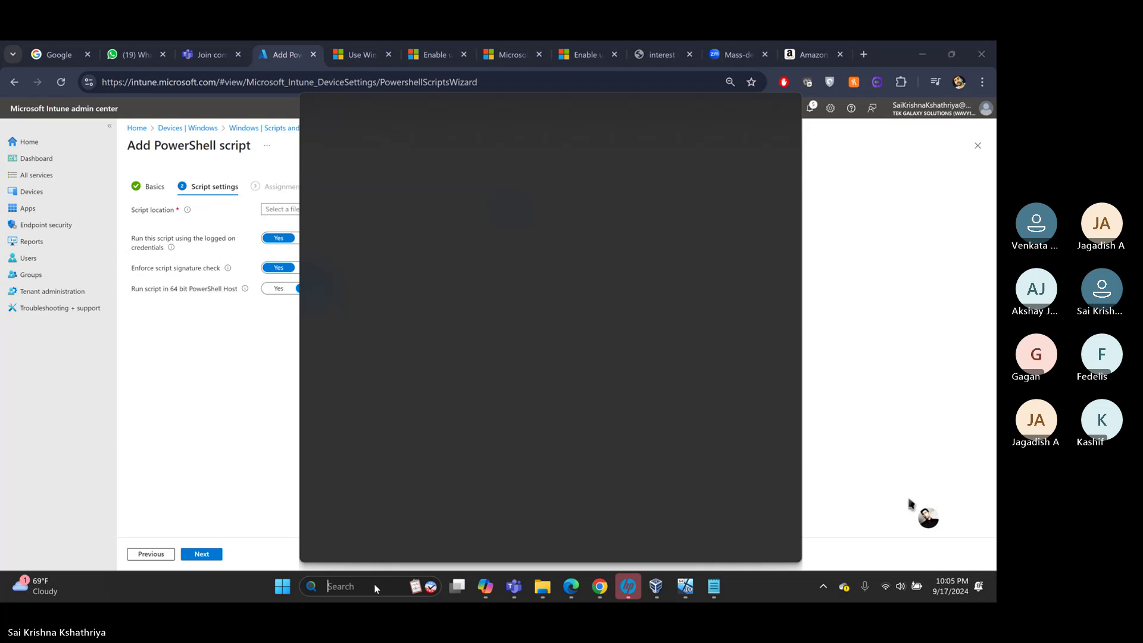
text(po)
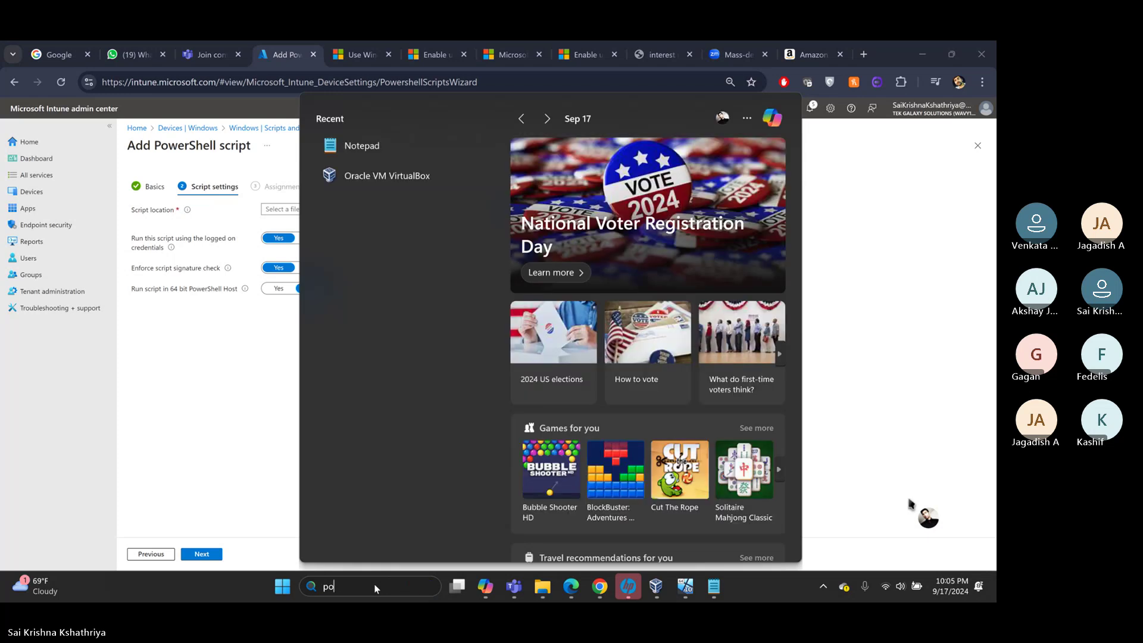
text(wersh)
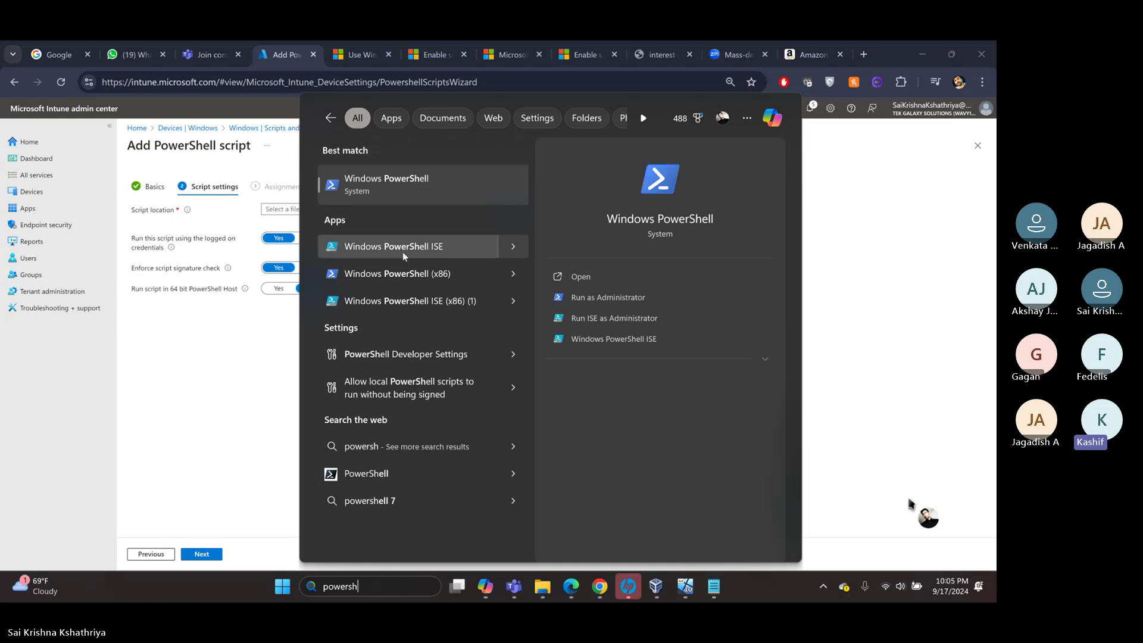
click(469, 249)
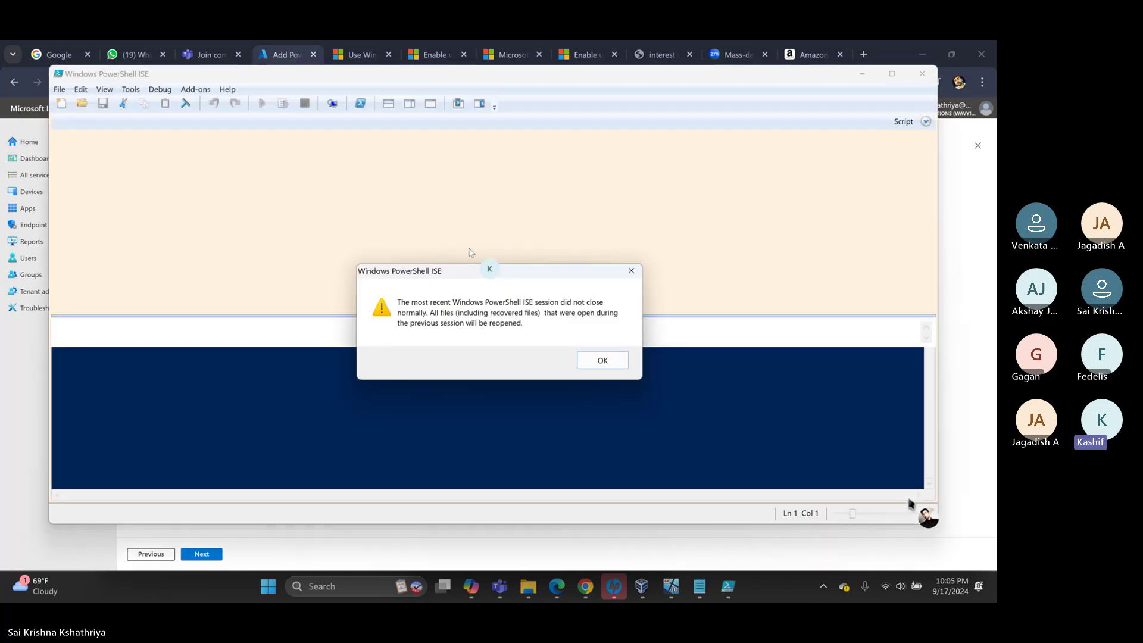
click(594, 358)
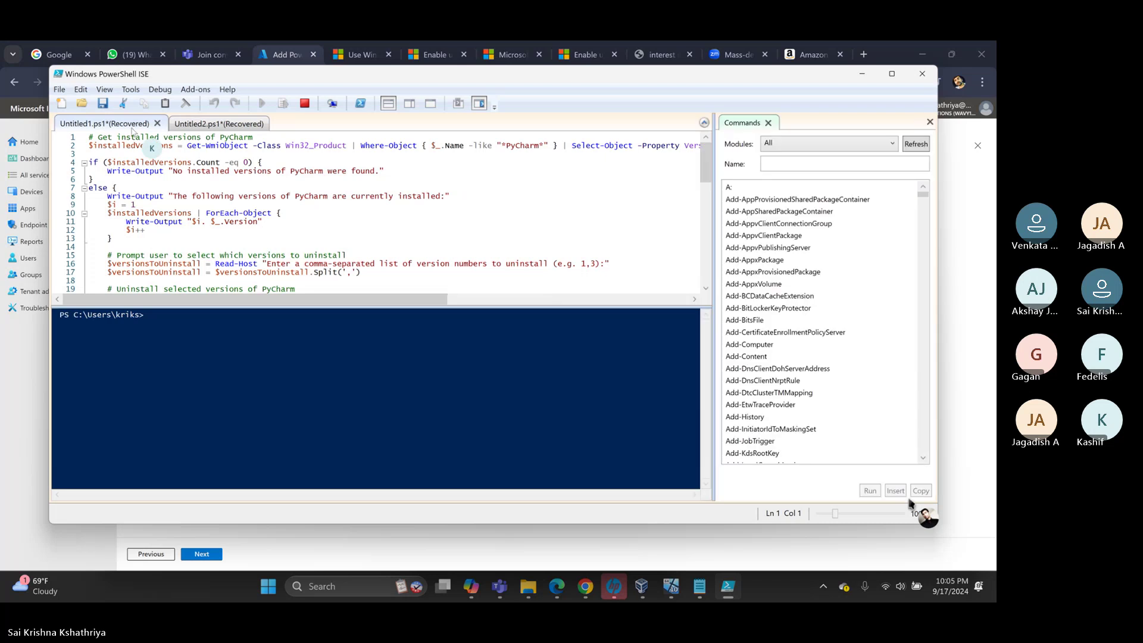
click(223, 124)
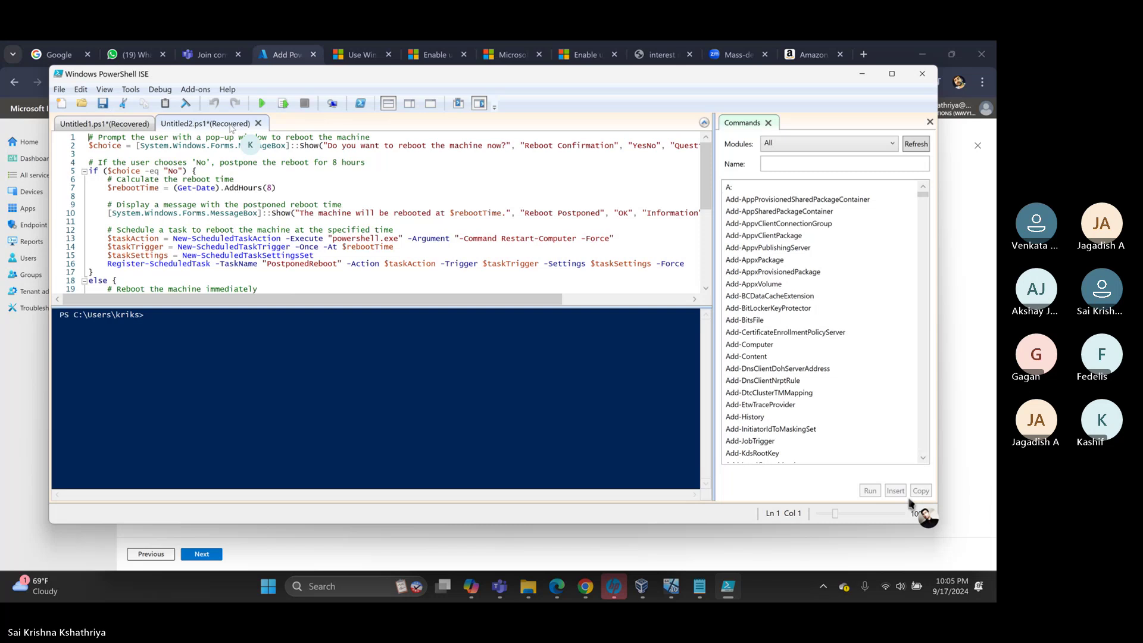
click(62, 104)
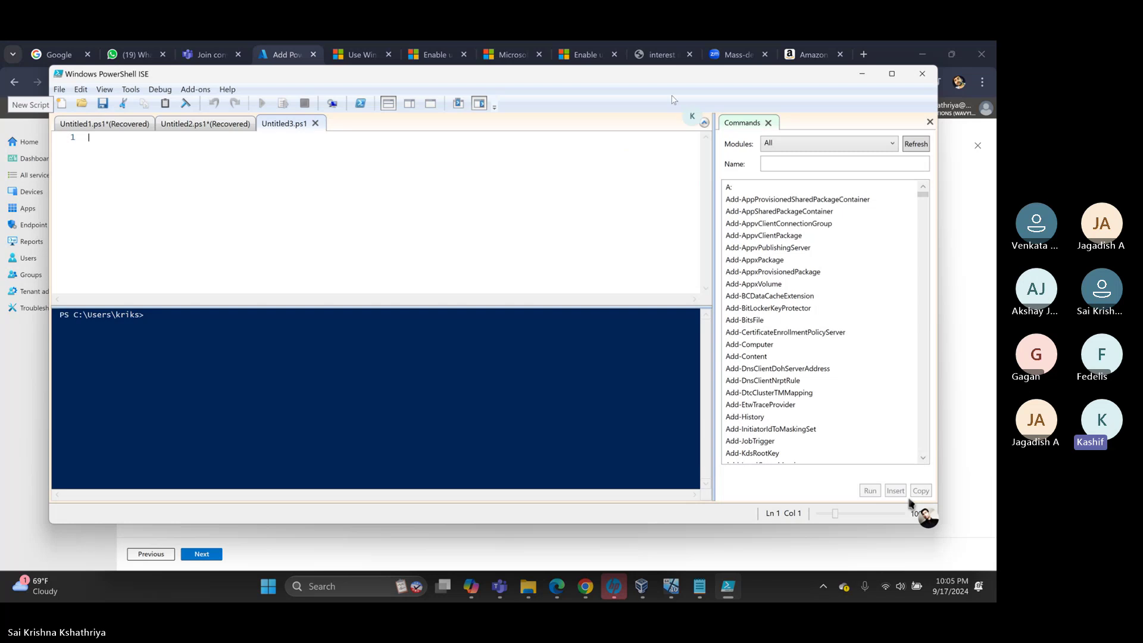
- Hide the Commands pane and write New-Item -Name Intunel -Path C:\windows\temp -ItemType Directory
click(930, 121)
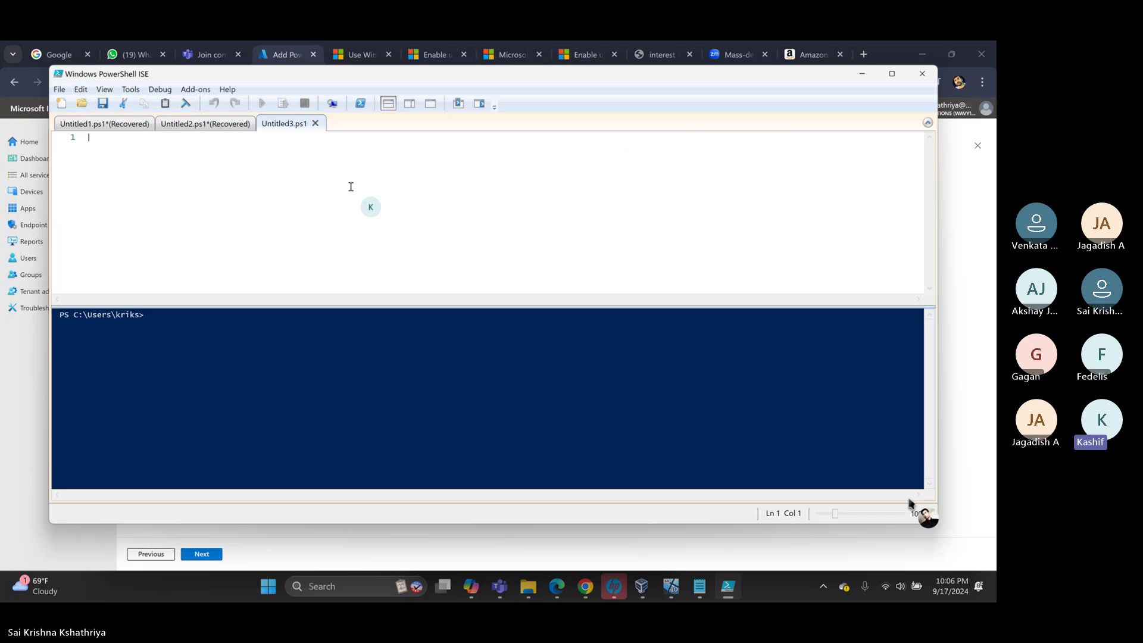
text(New-)
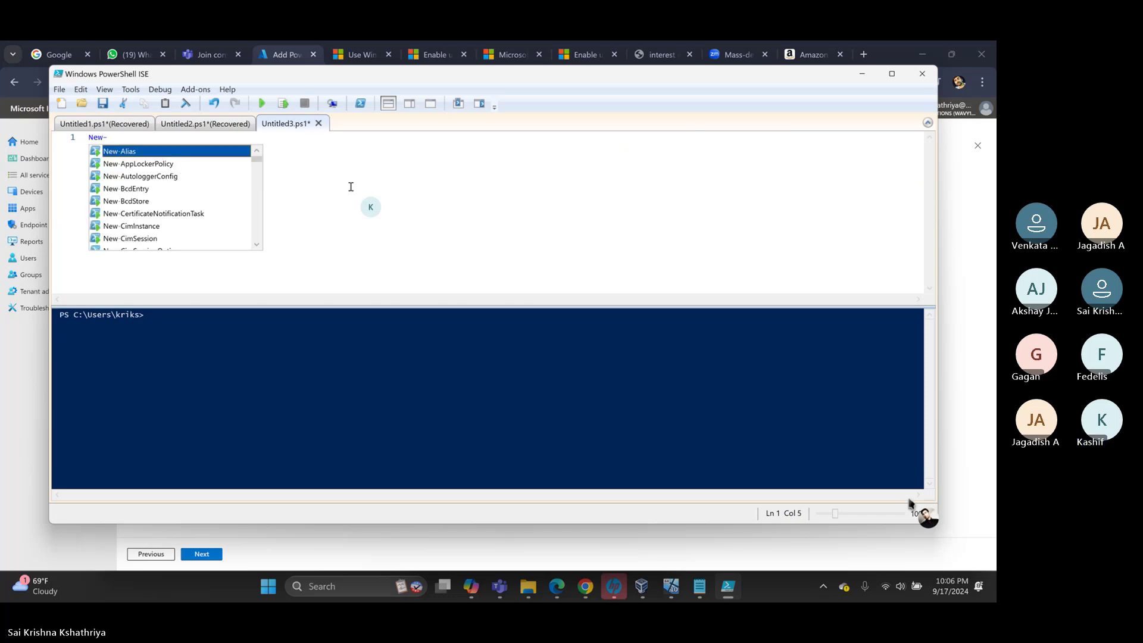
text(Ite)
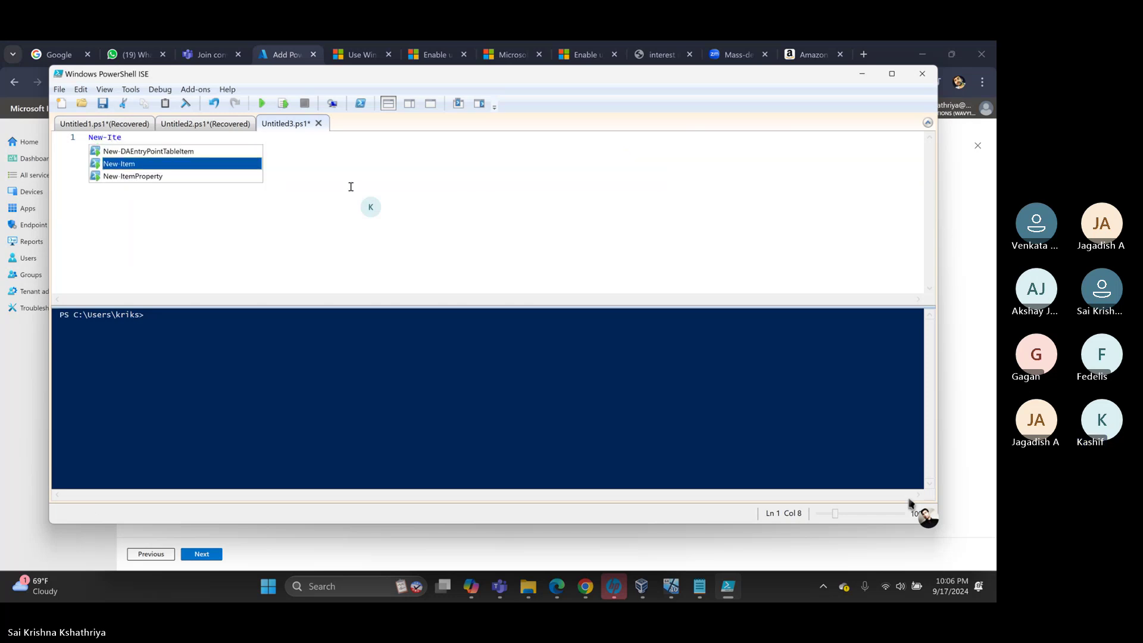
text(m )
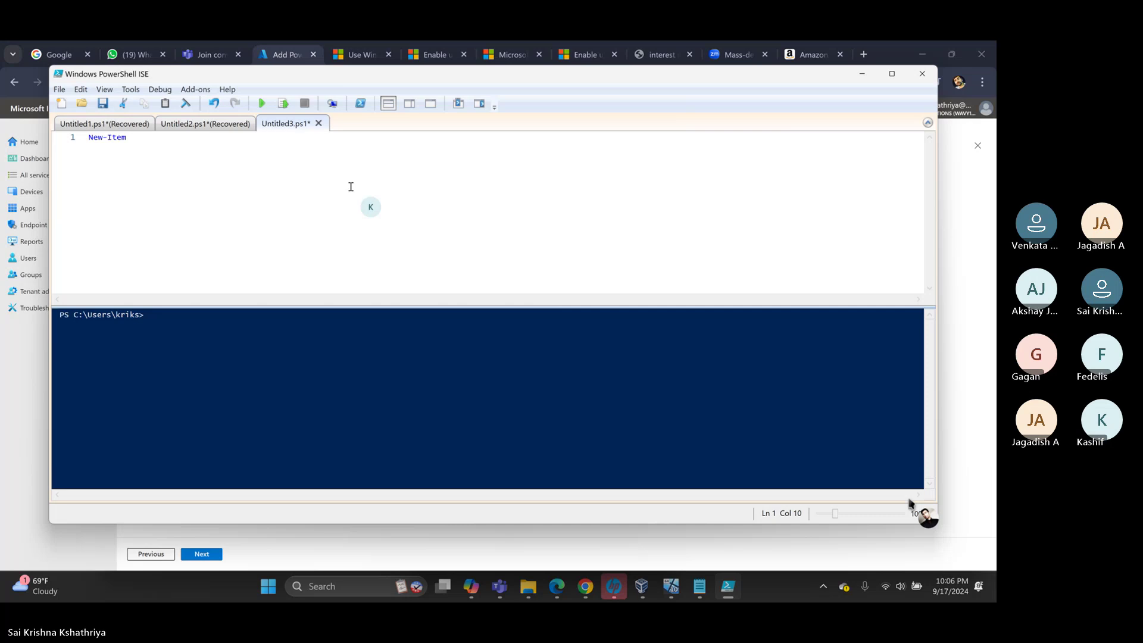
text(-)
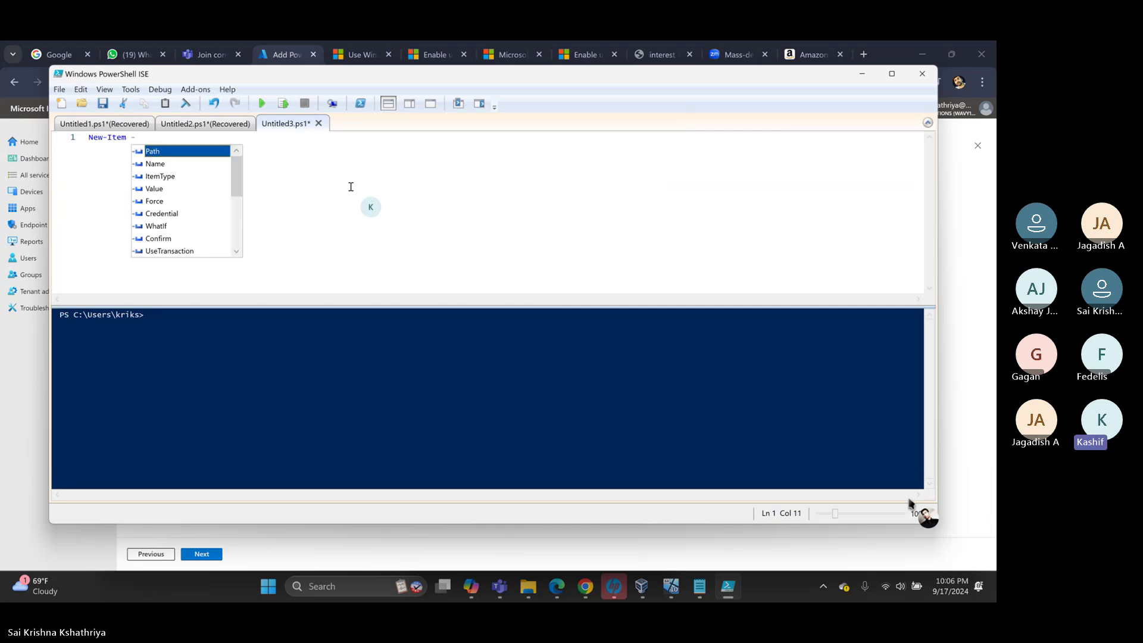
text(Name)
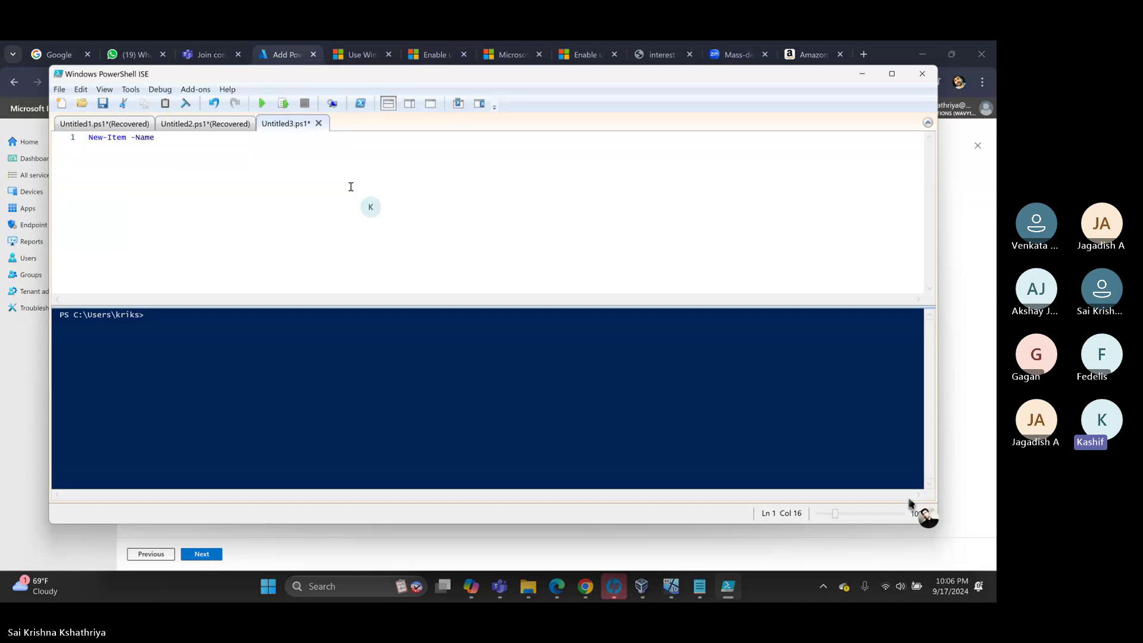
text( Intunel -Path)
text(C:\)
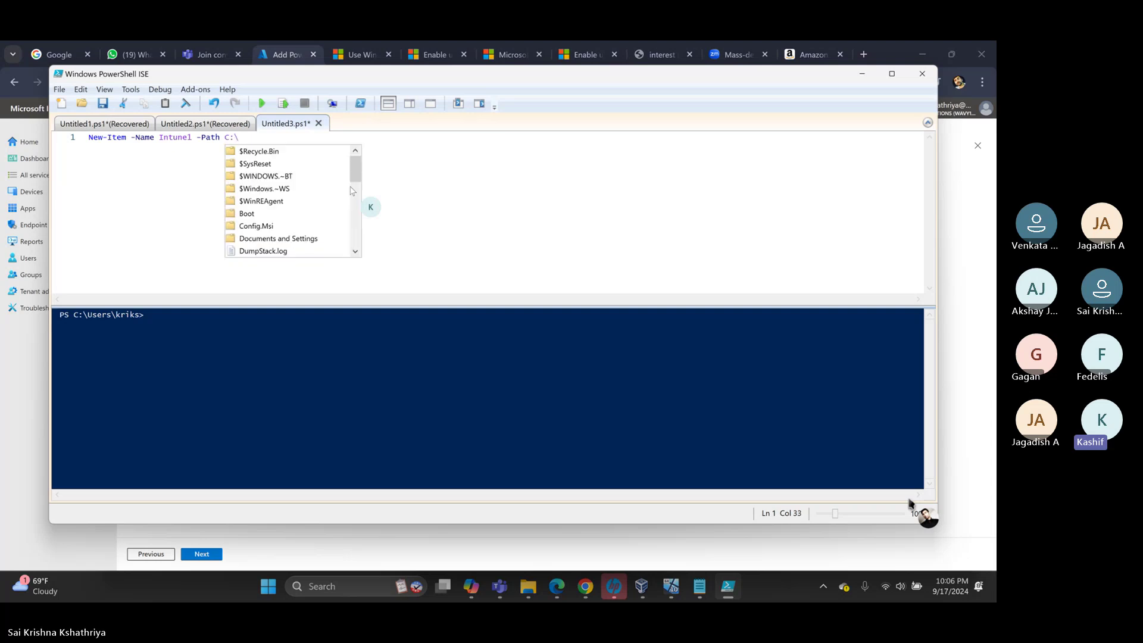
text(windo)
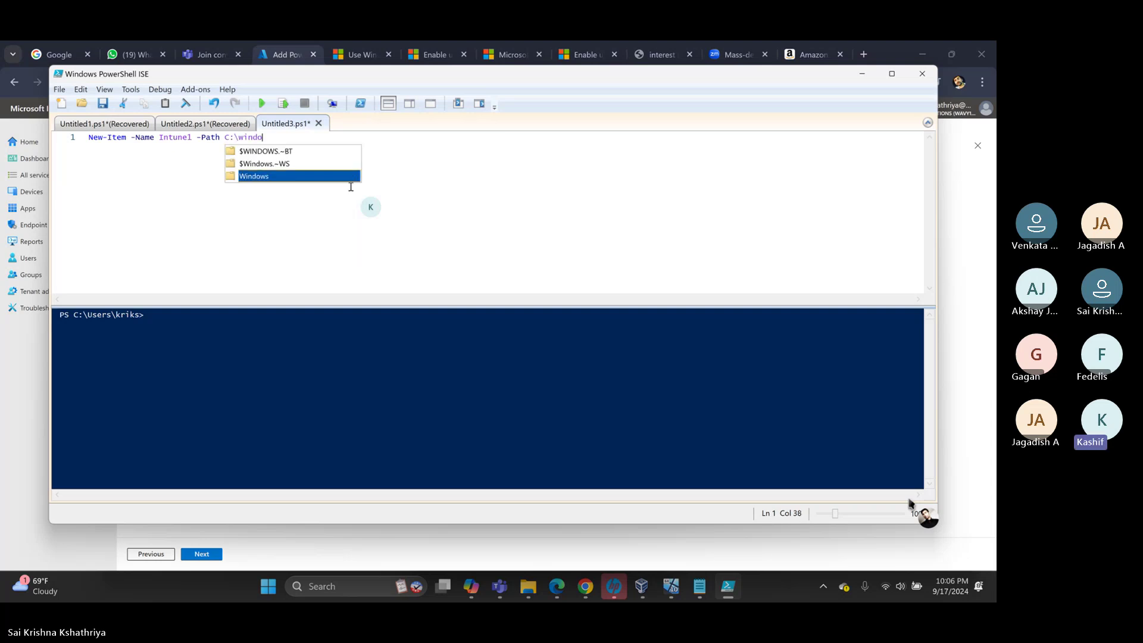
text(ws\)
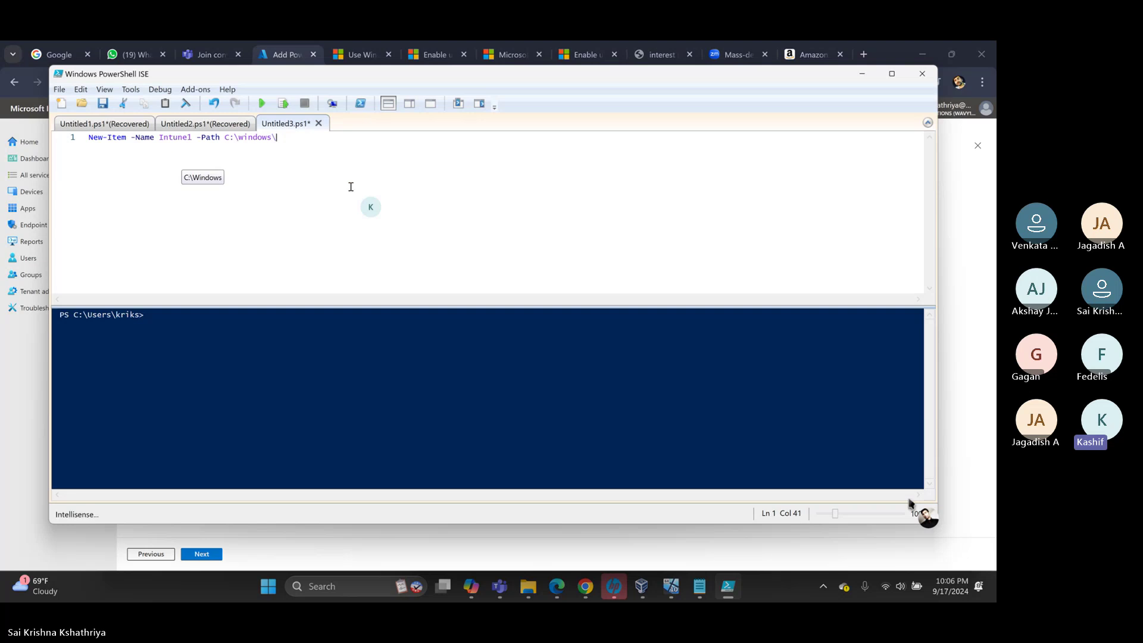
text(temp )
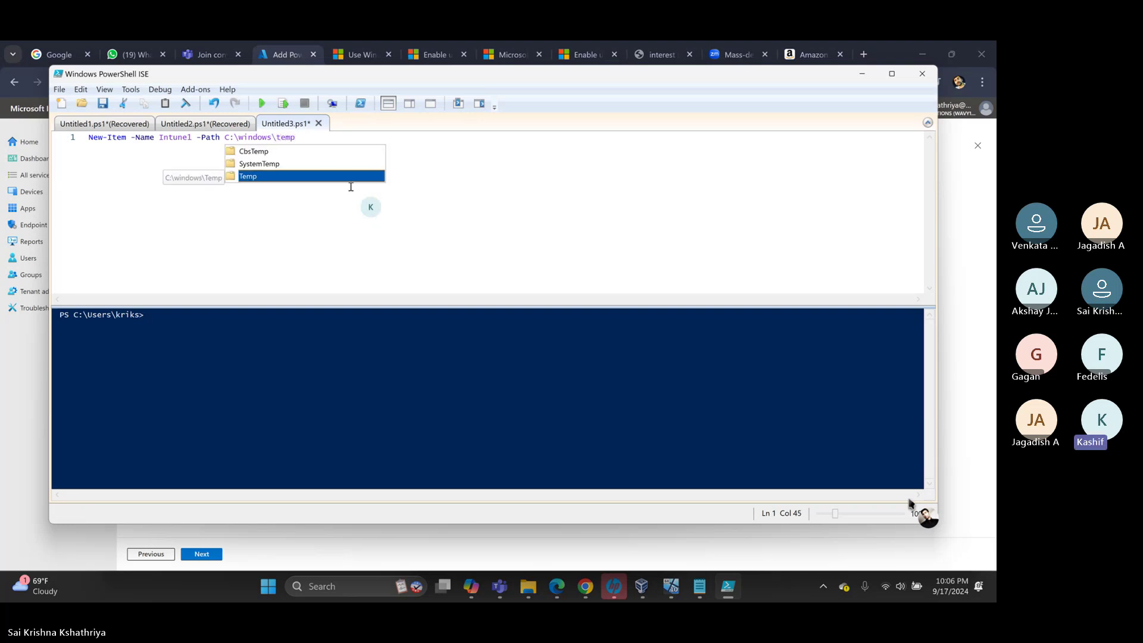
text(-)
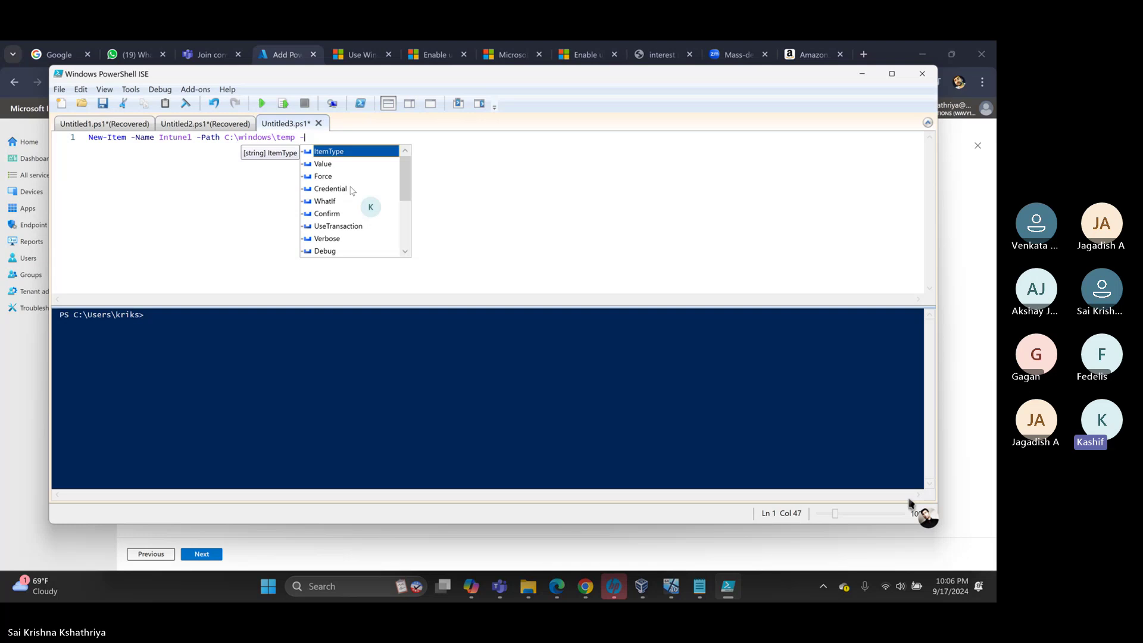
key(Tab)
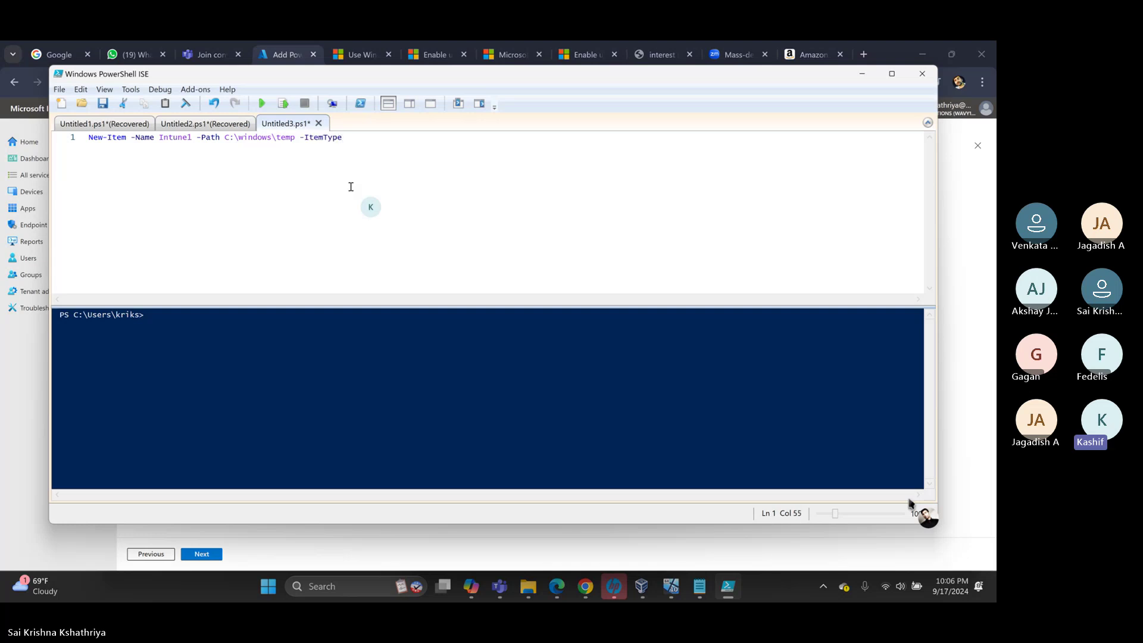
text(Dir)
key(Tab)
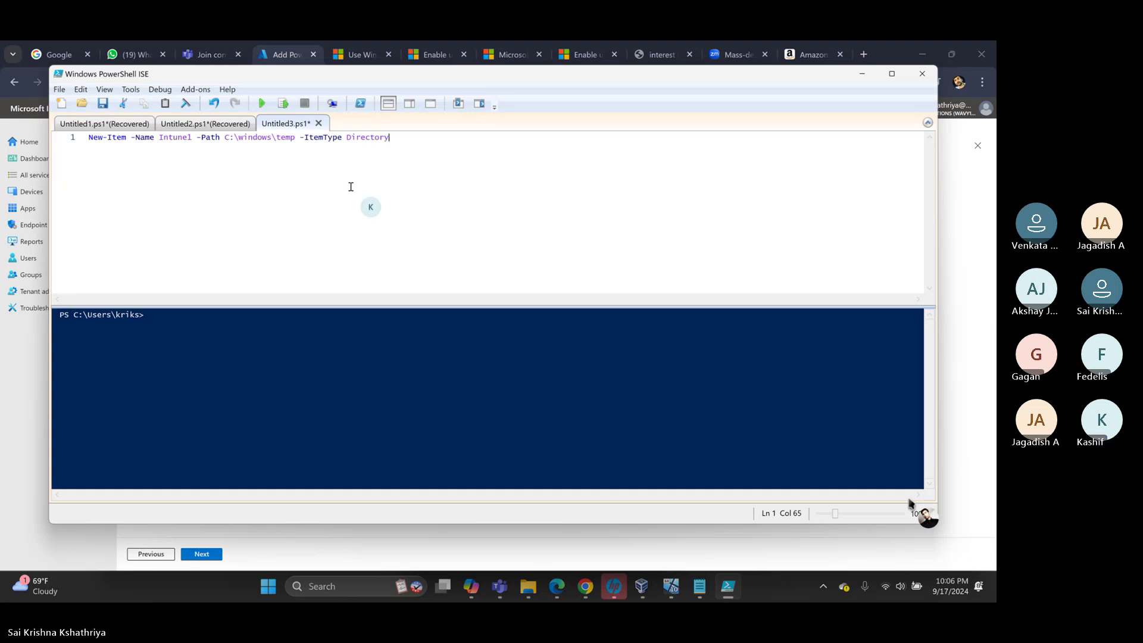
- Duplicate the New-Item command onto a second line
key(ctrl+a)
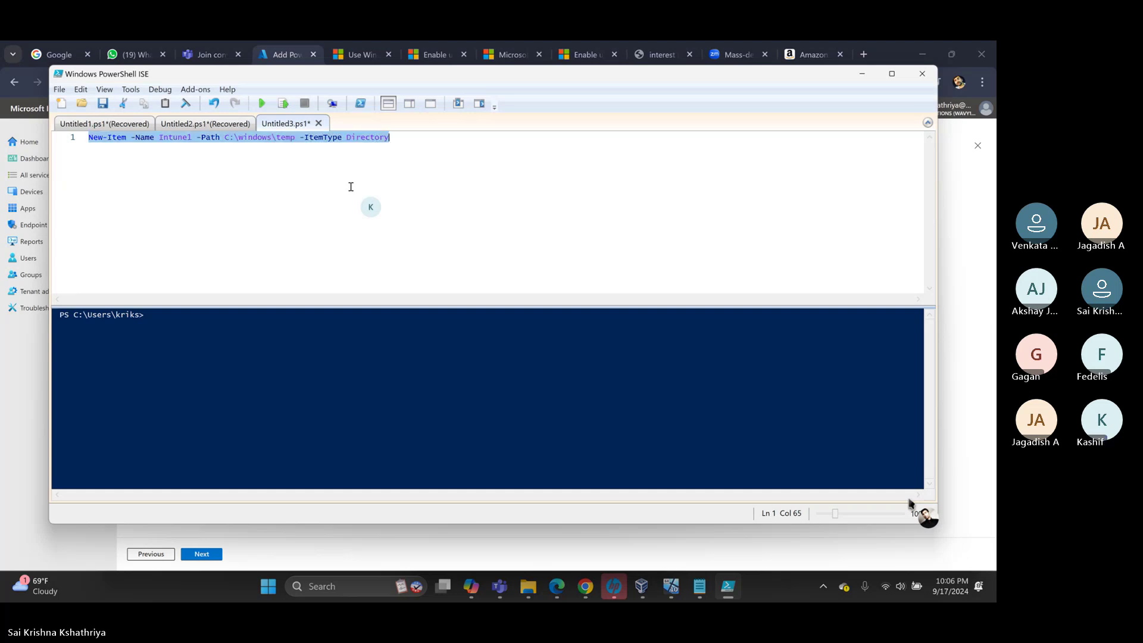
click(416, 141)
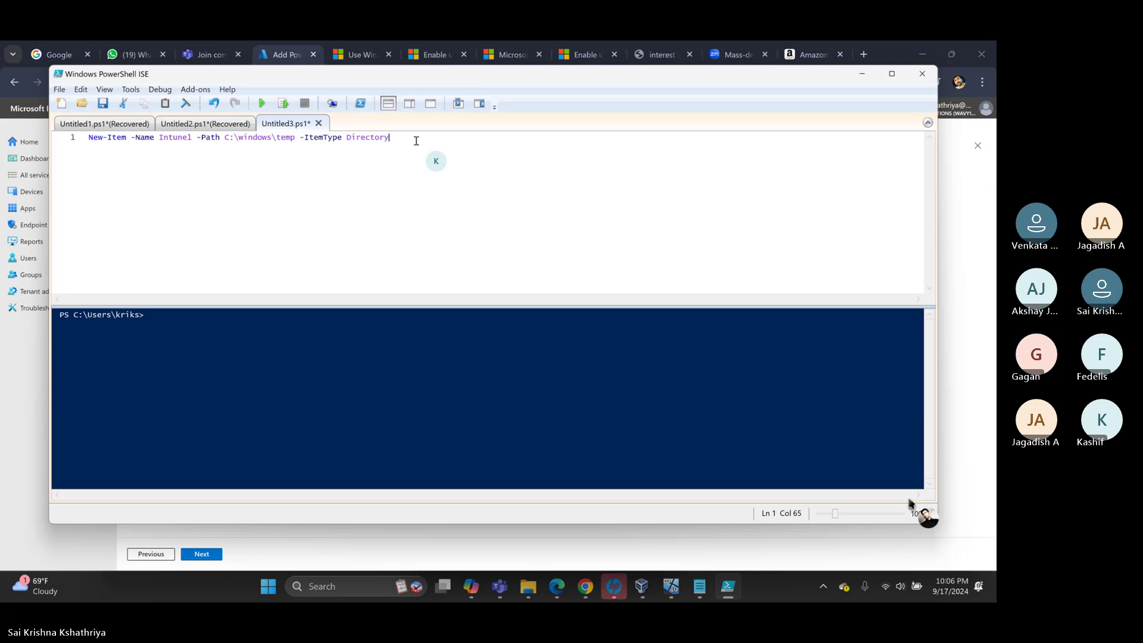
key(Return)
key(ctrl+v)
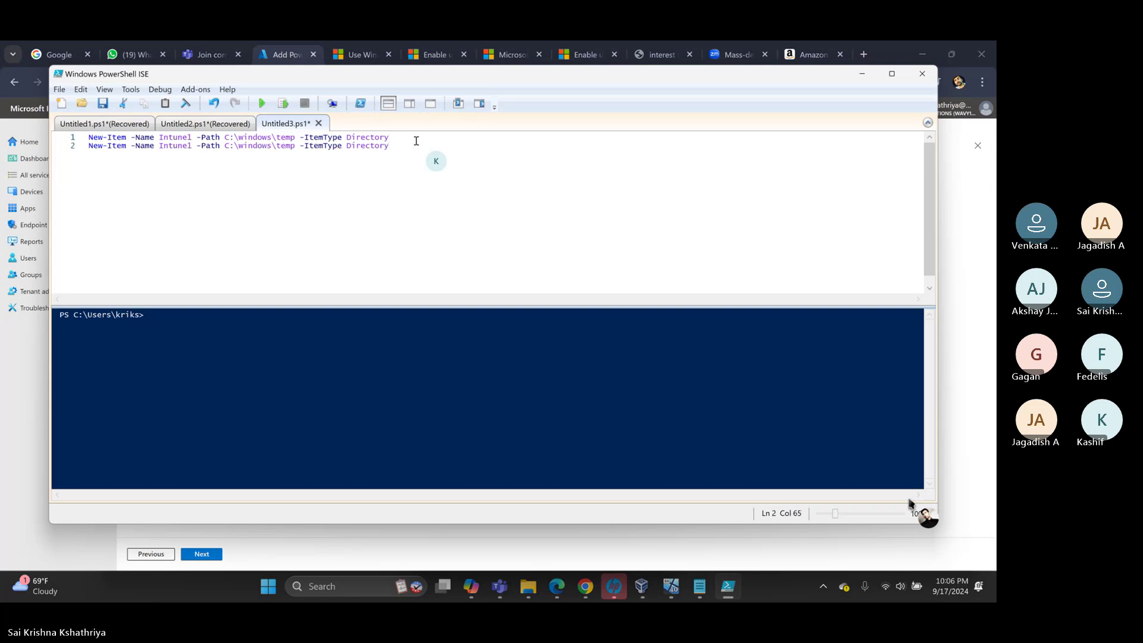
- Trim line 2's path and rename its folder to Intune2
click(235, 145)
click(238, 145)
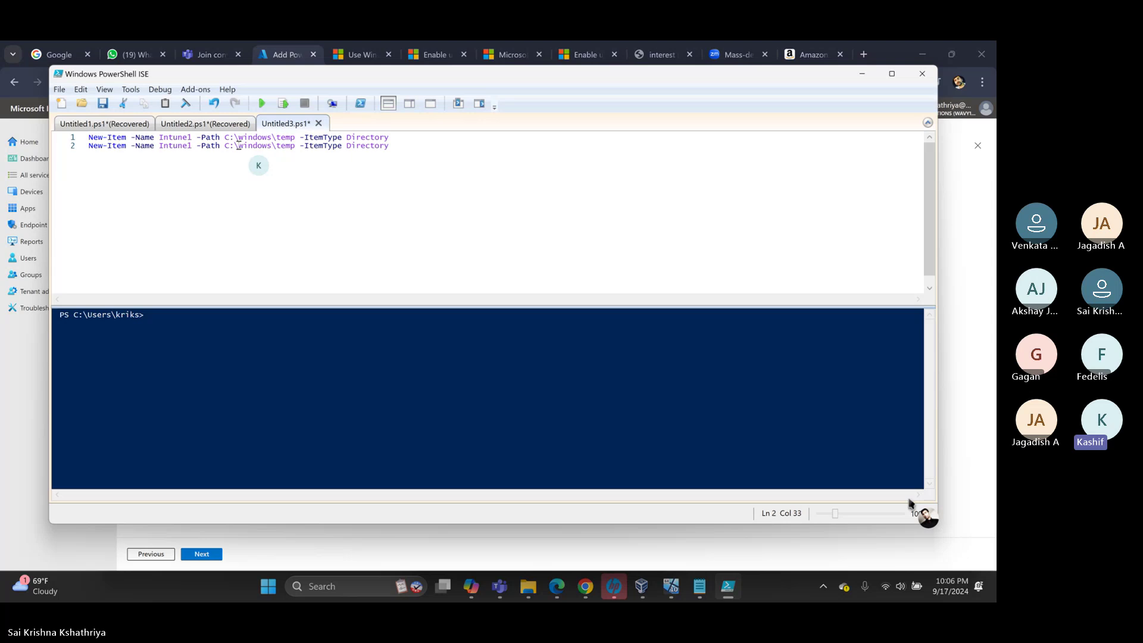
drag(238, 145, 295, 147)
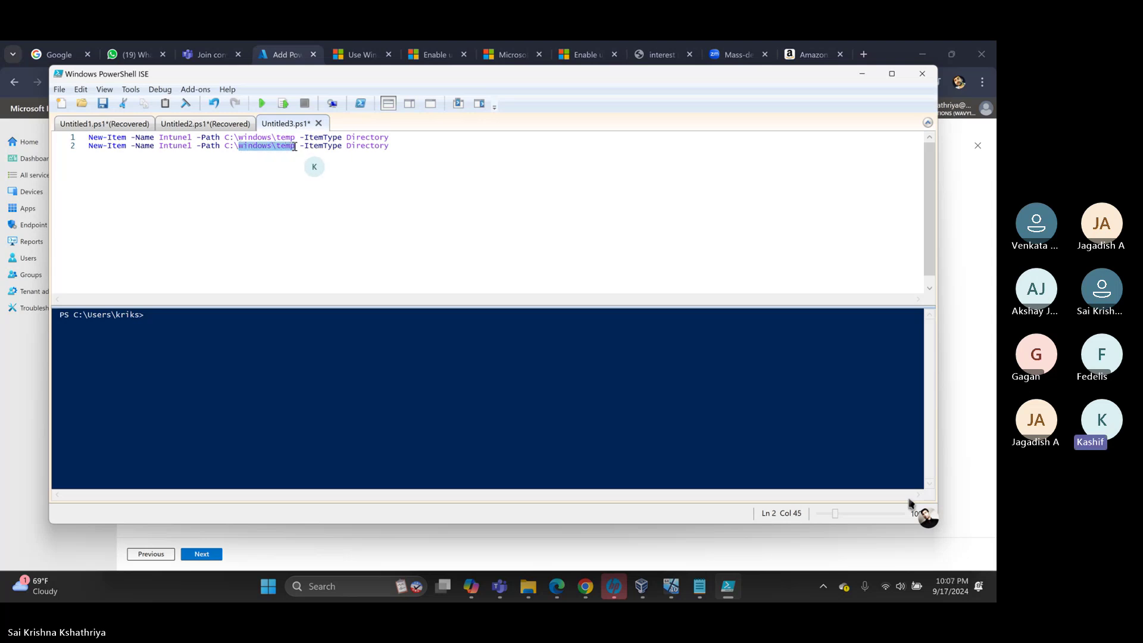
key(Delete)
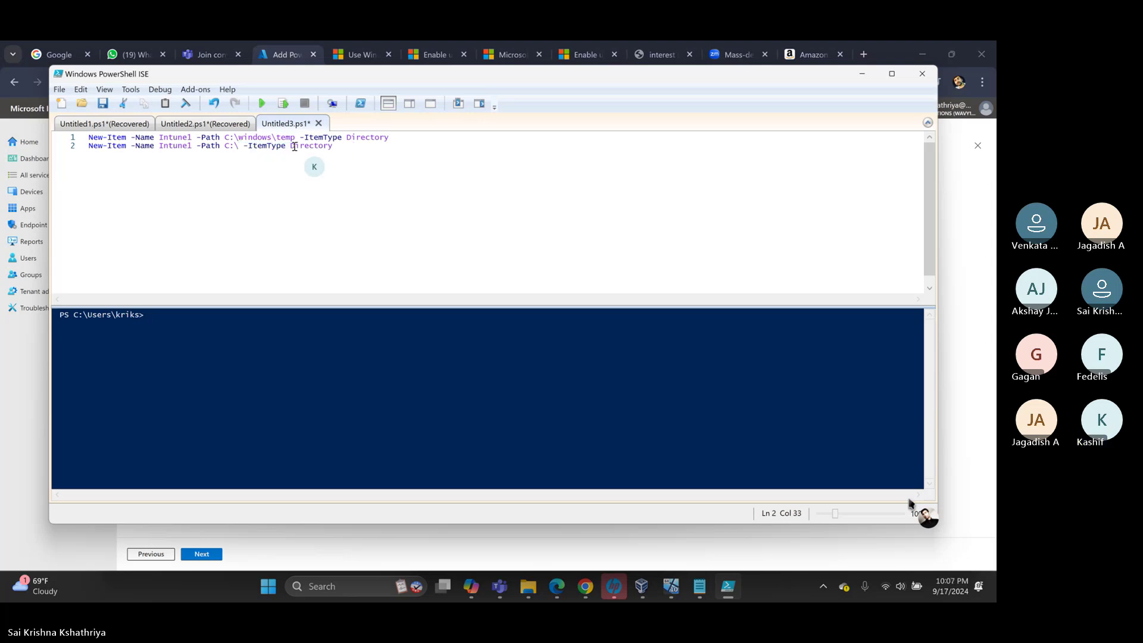
click(188, 146)
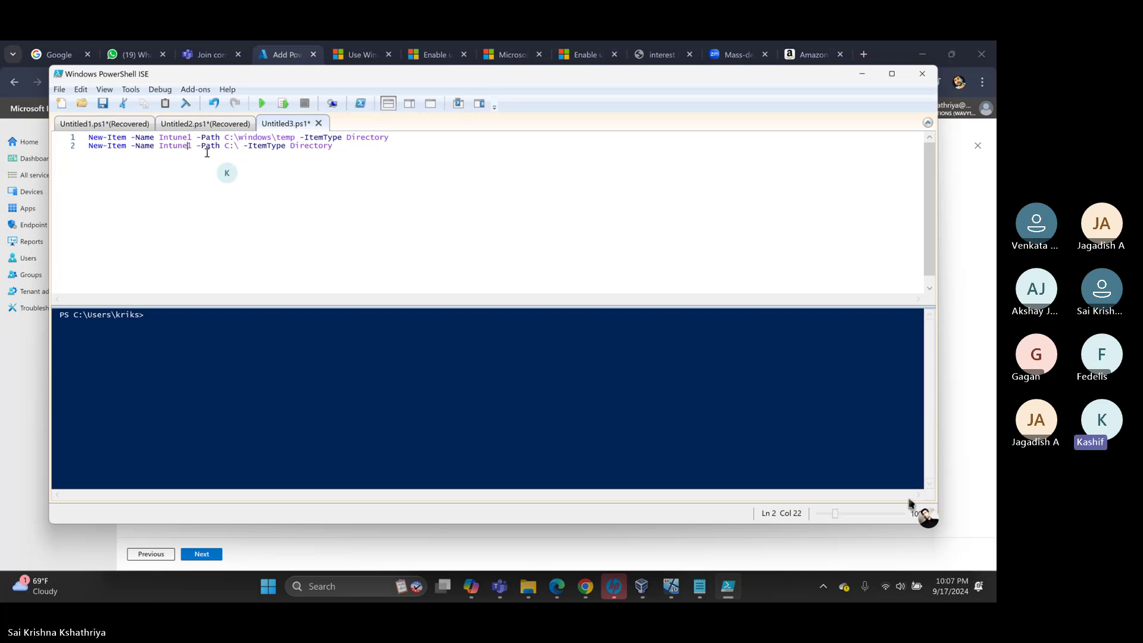
key(Delete)
text(2)
key(Up)
key(Down)
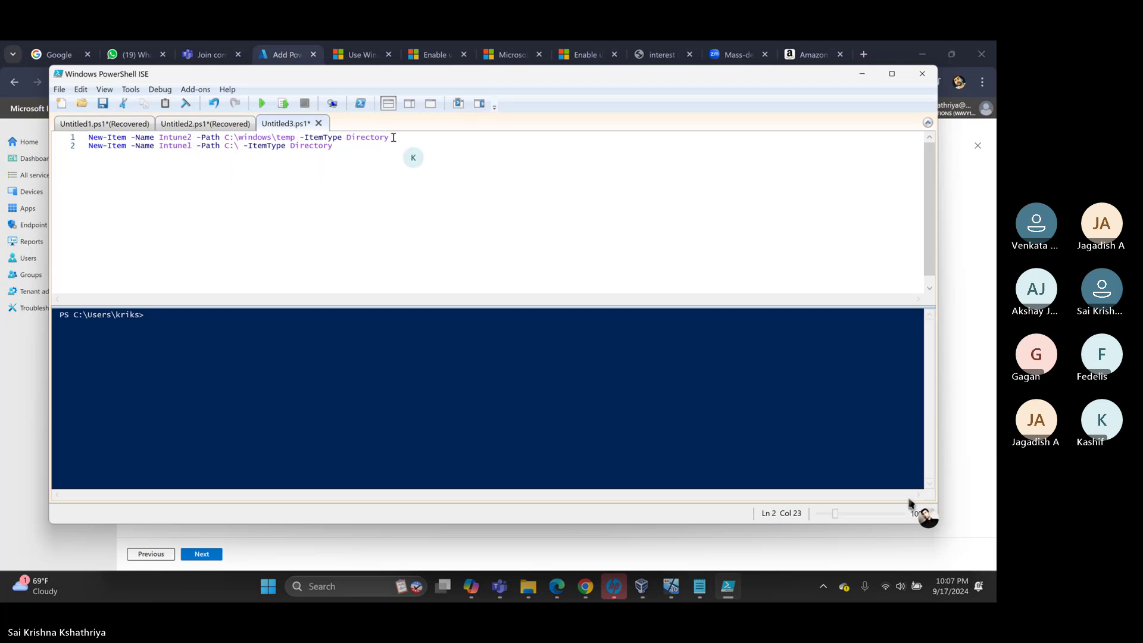
- Point Intune1 at C:\ and Intune2 at C:\windows\temp\, removing the blank line
drag(389, 137, 77, 137)
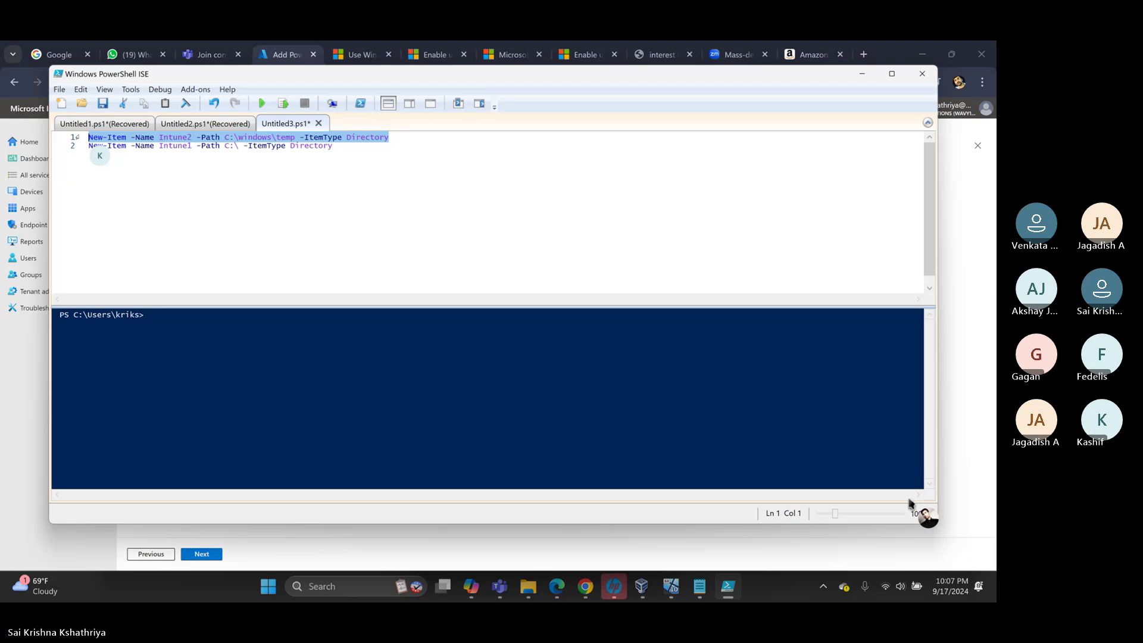
key(Delete)
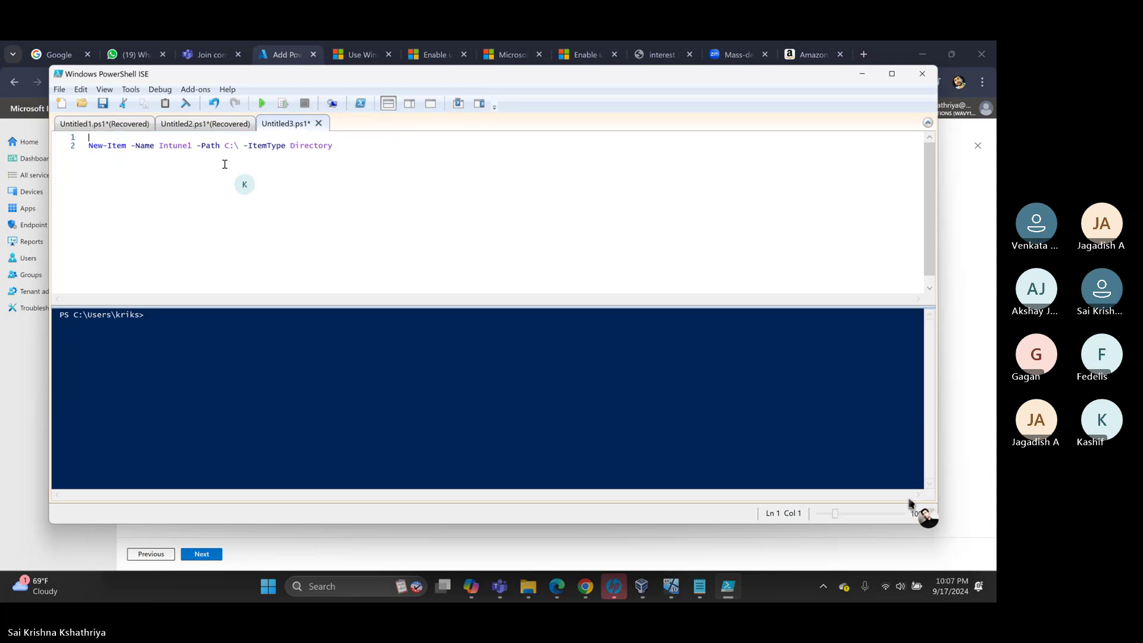
click(335, 146)
key(Return)
key(ctrl+v)
click(156, 141)
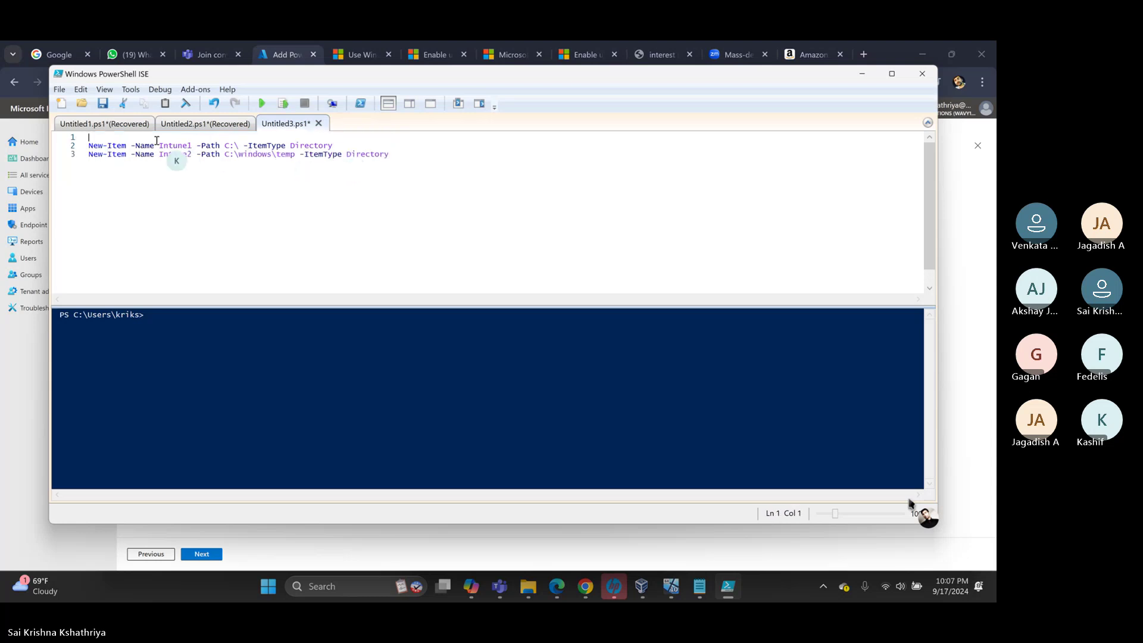
key(Delete)
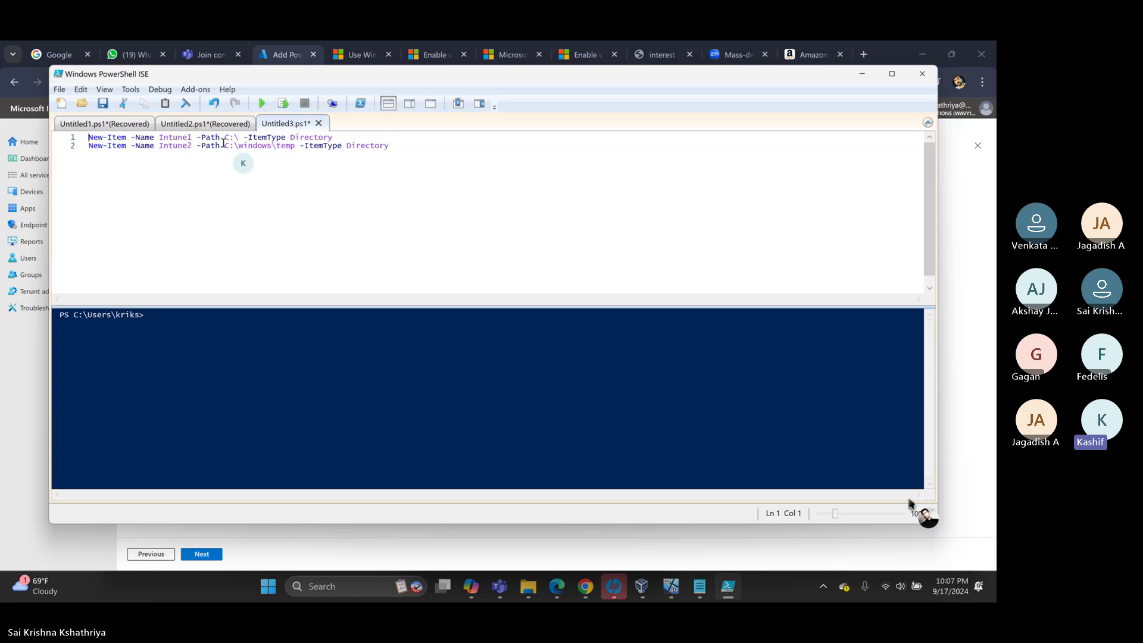
click(296, 145)
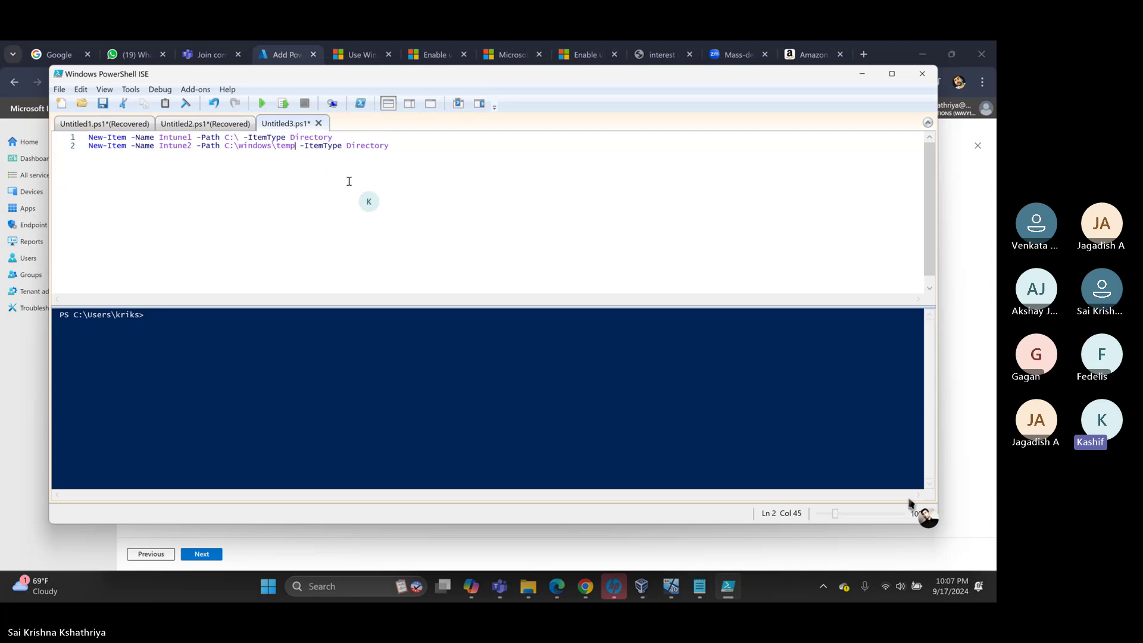
text(\)
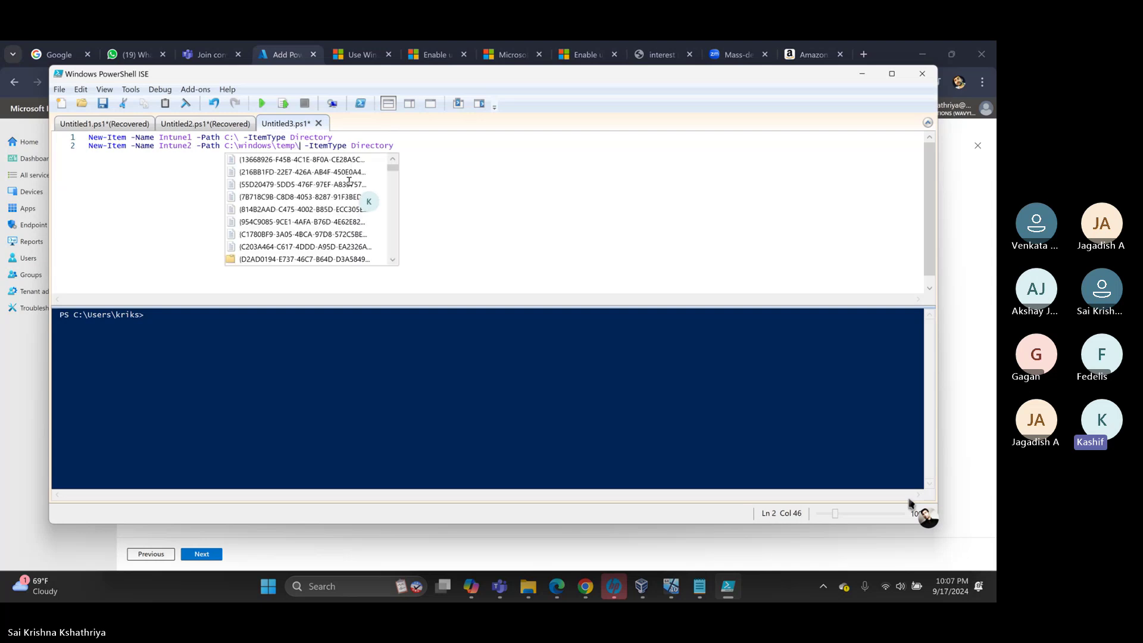
click(436, 156)
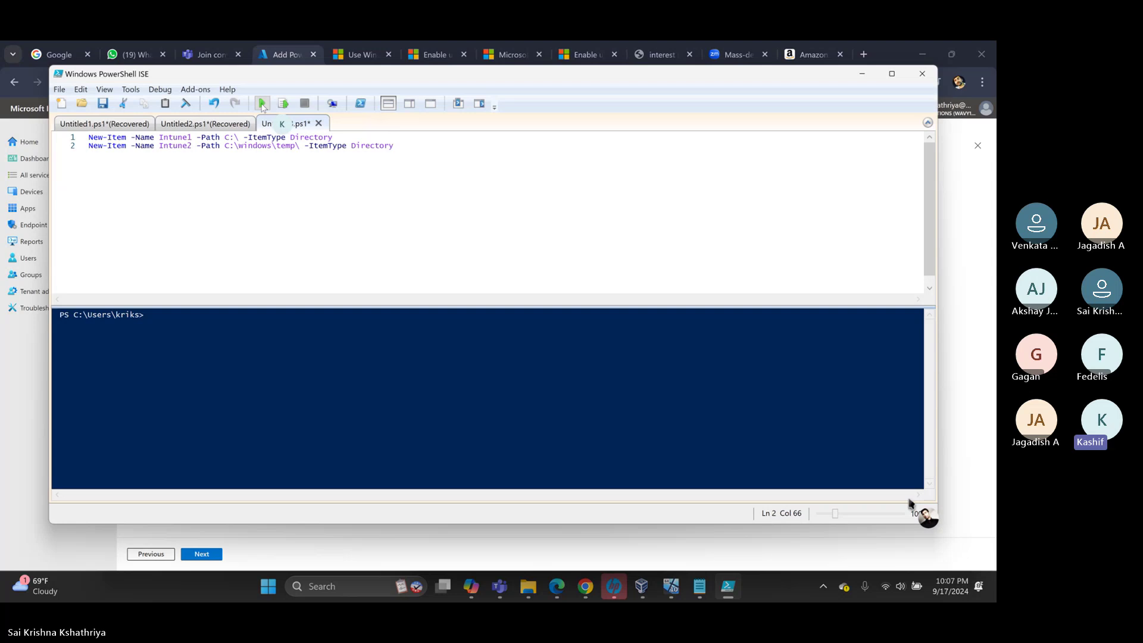
- Run the script so it creates the Intune1 and Intune2 folders
click(262, 106)
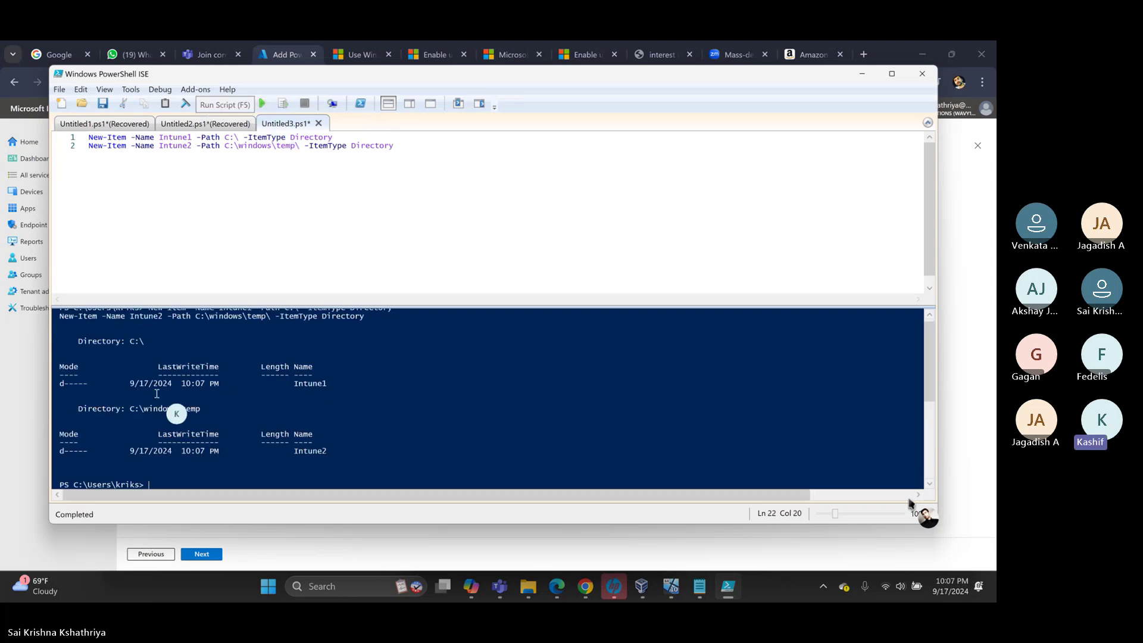
click(532, 587)
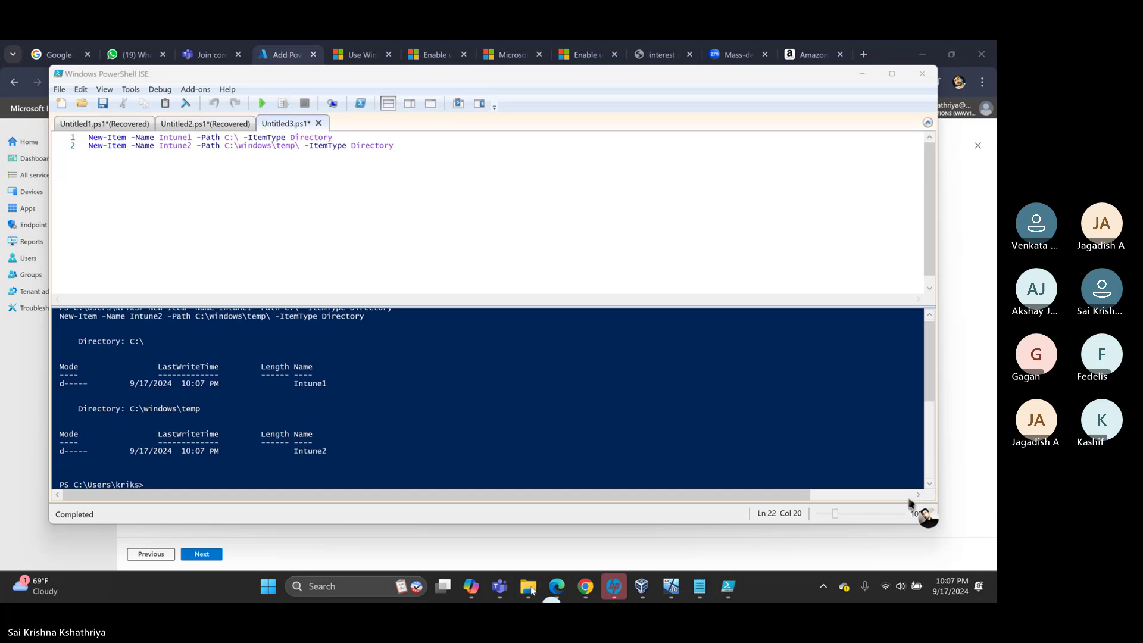
click(530, 588)
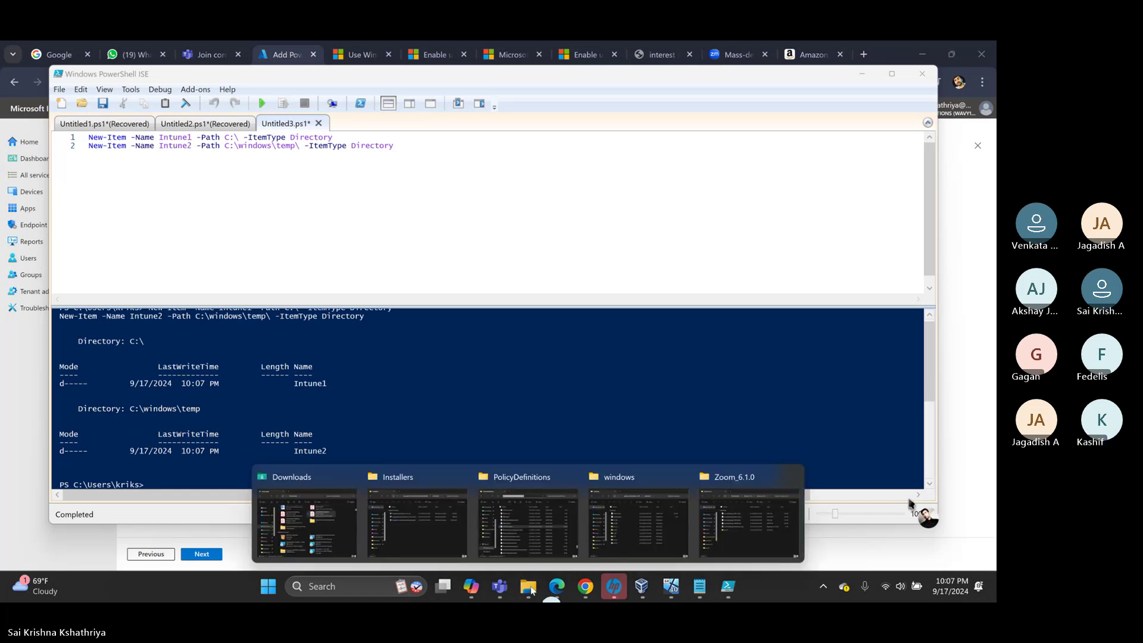
- Browse to Windows (C:) in File Explorer and locate the new Intune1 folder
click(326, 544)
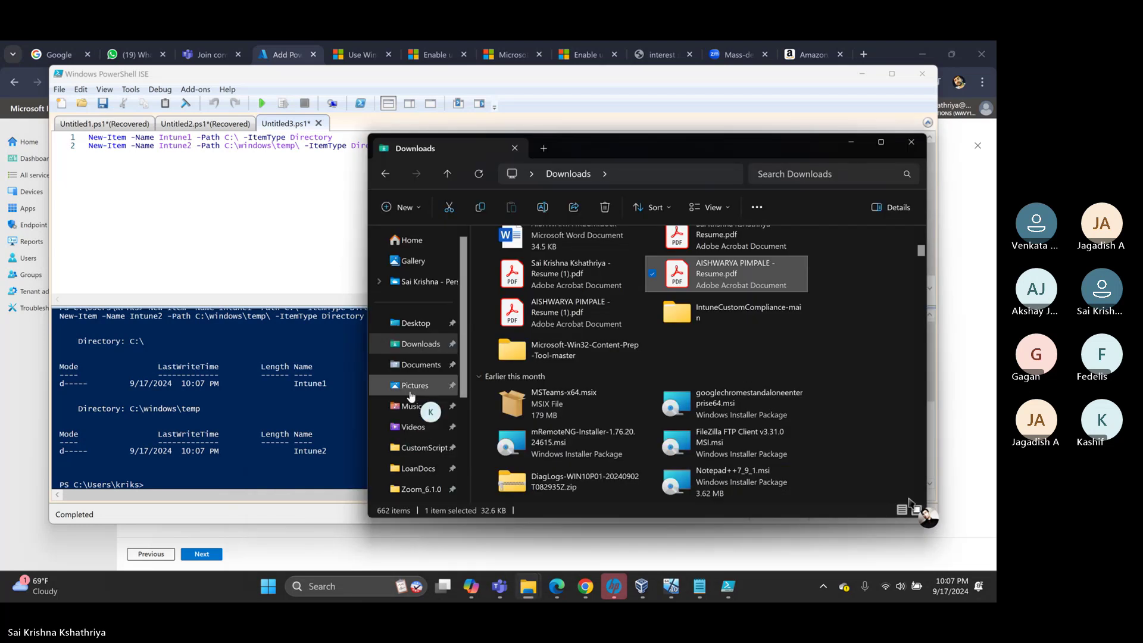
scroll(414, 429, down, 3)
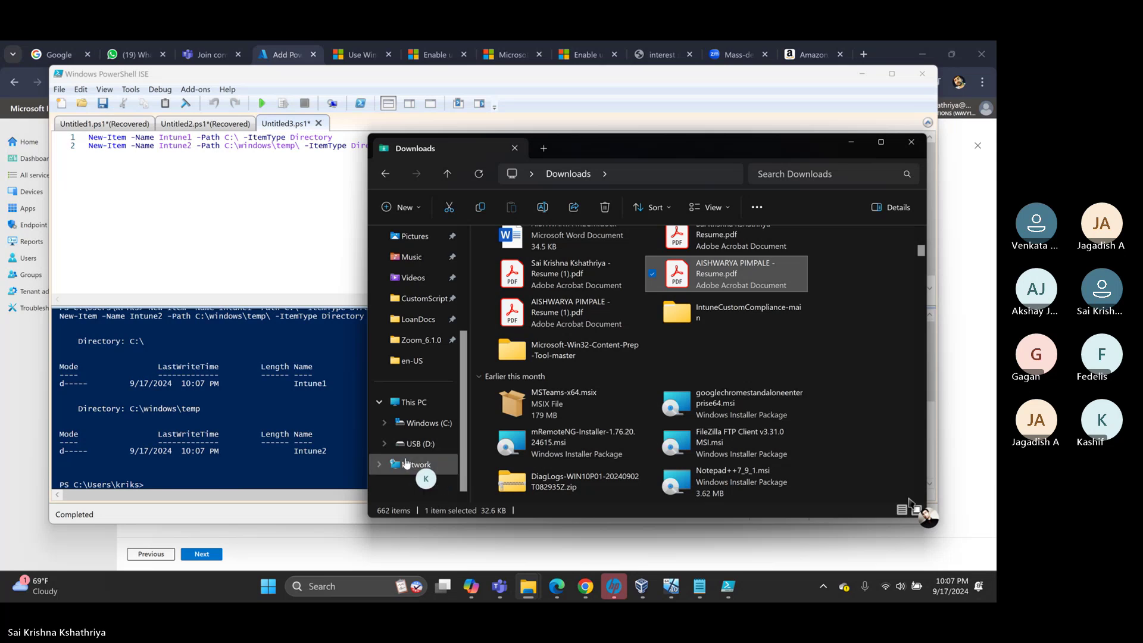
click(414, 403)
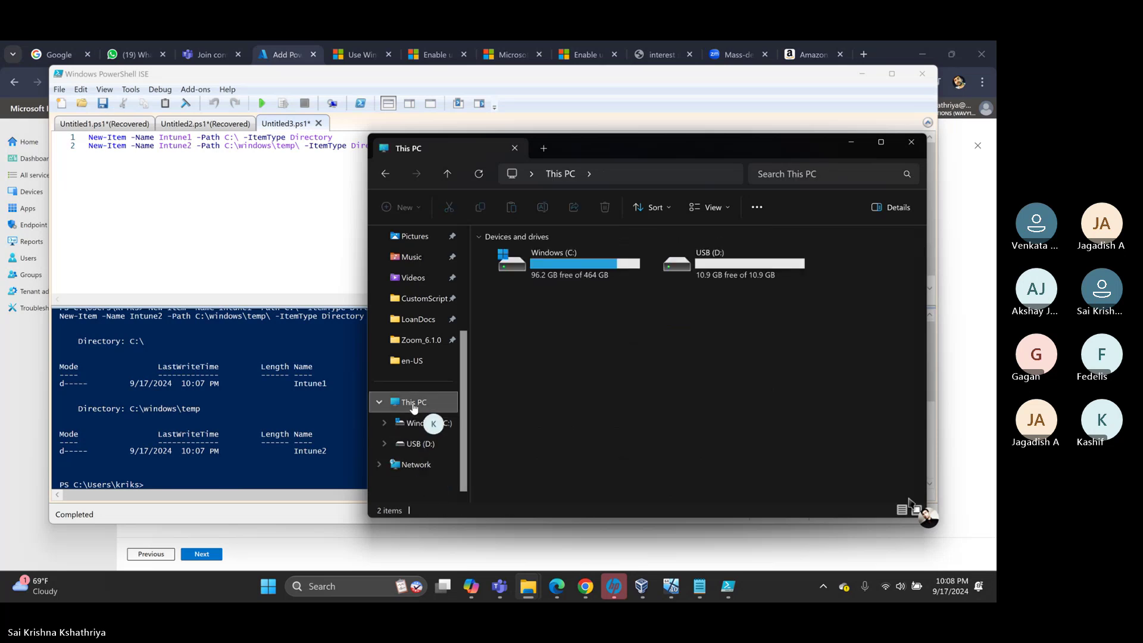
double_click(572, 274)
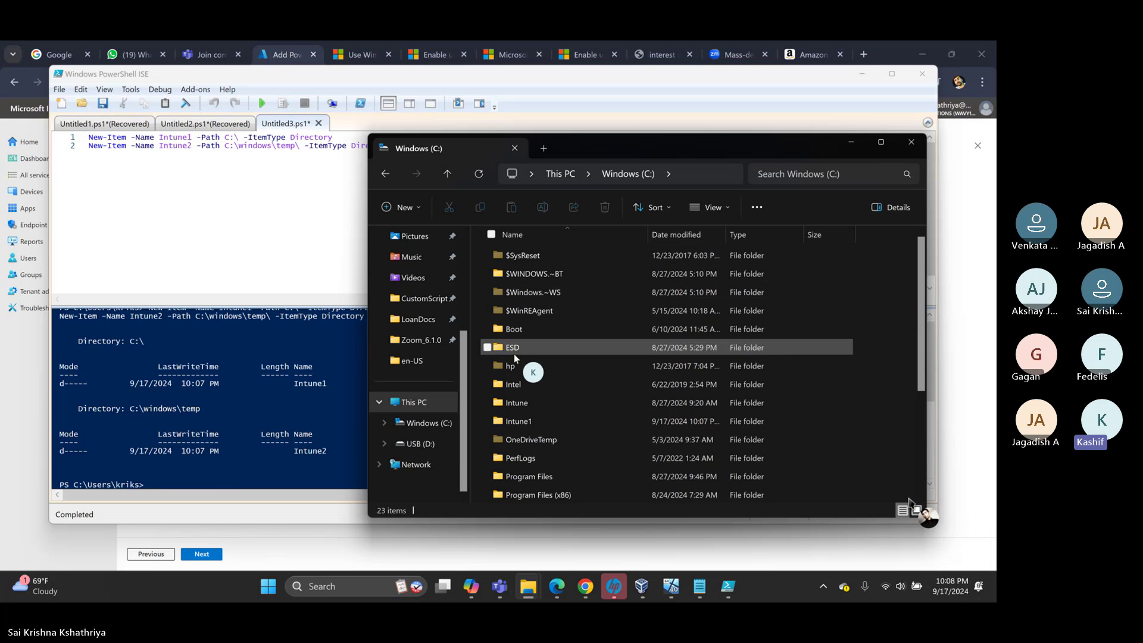
click(515, 423)
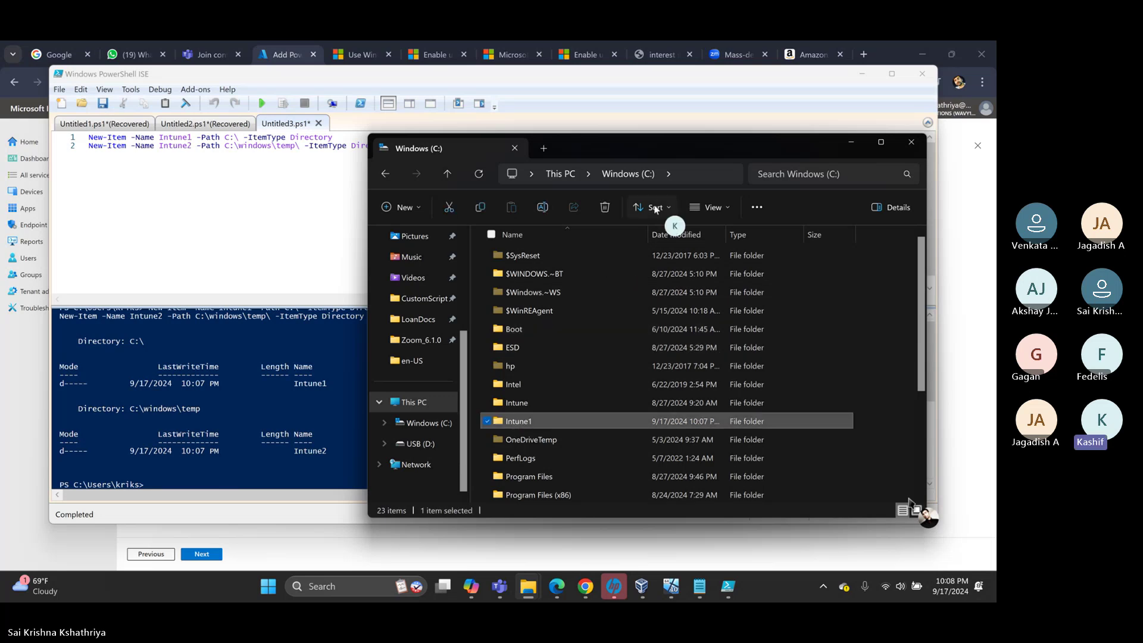
- Open C:\Windows\Temp to find the Intune2 folder, then return to PowerShell ISE
key(Delete)
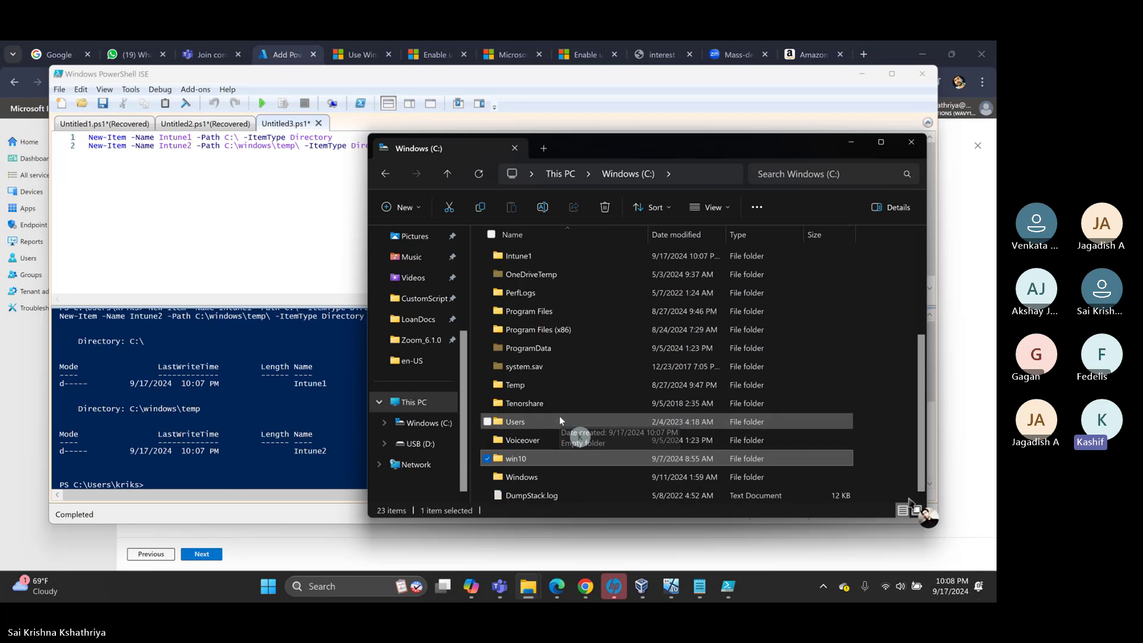
key(F5)
double_click(559, 419)
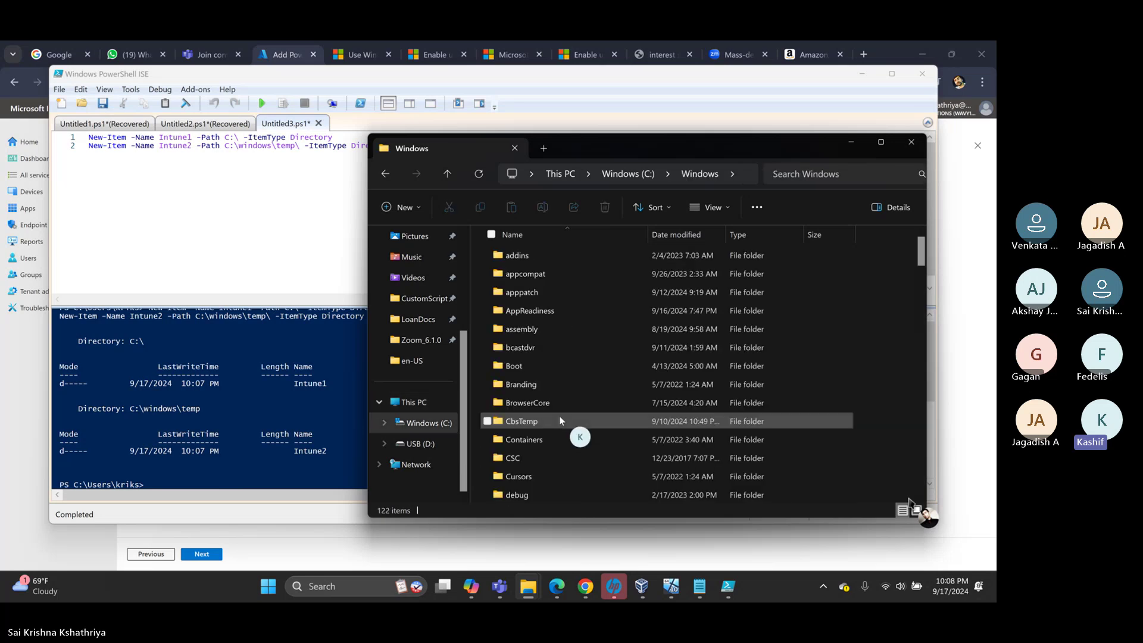
text(temp)
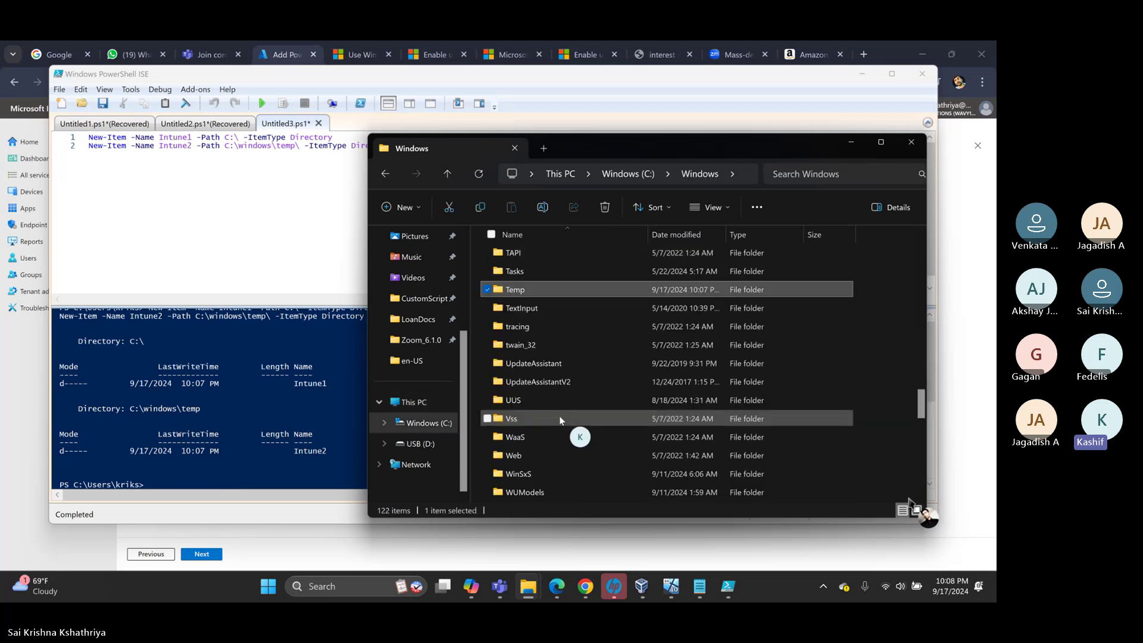
key(Return)
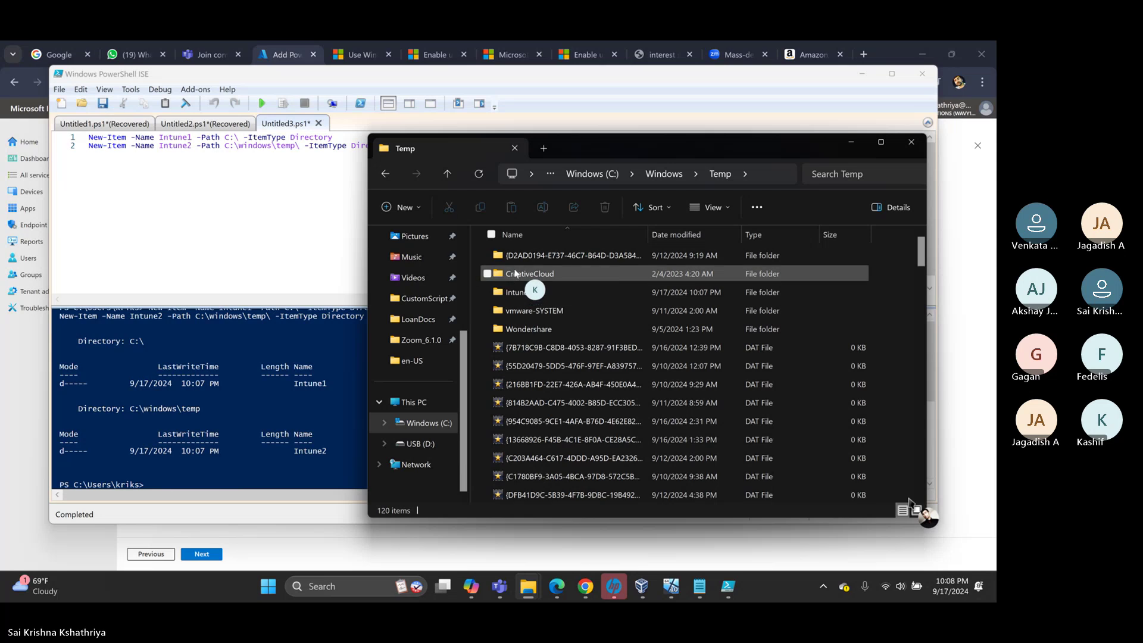
click(518, 295)
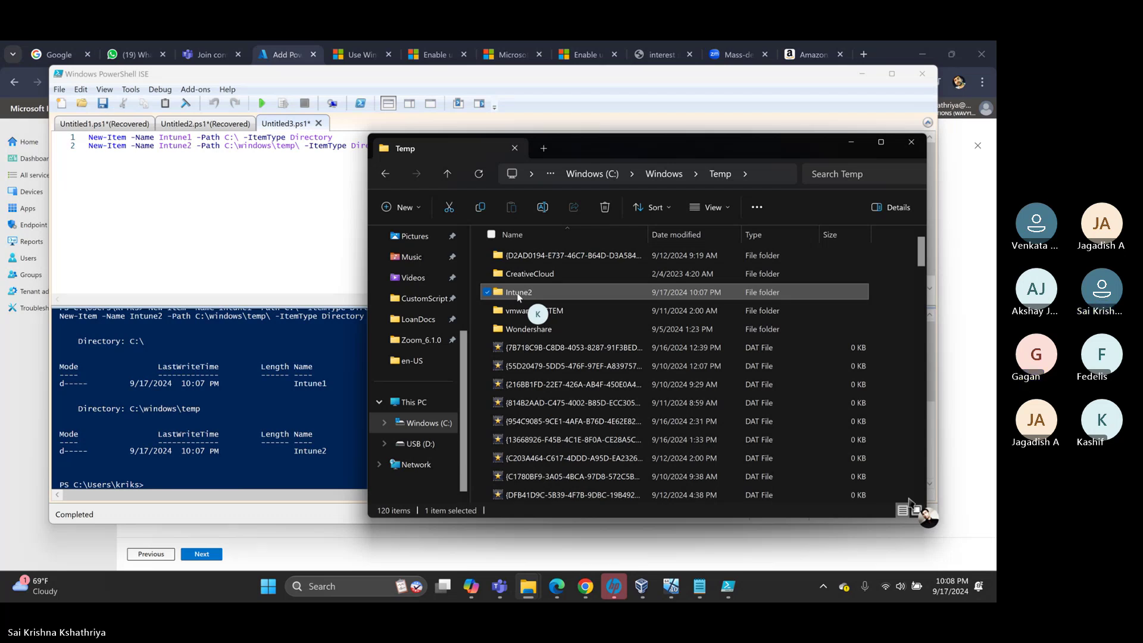
click(263, 196)
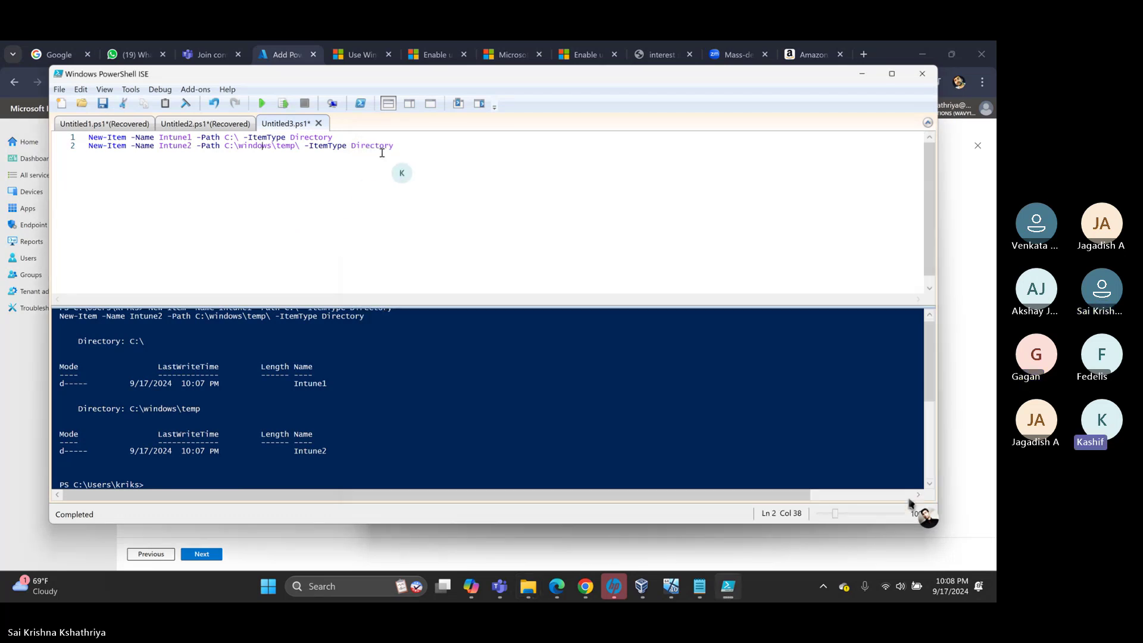
- Start a Remove-Item -Path command below the New-Item lines
click(412, 141)
click(396, 146)
key(Return)
key(Return)
key(Return)
key(Return)
key(Return)
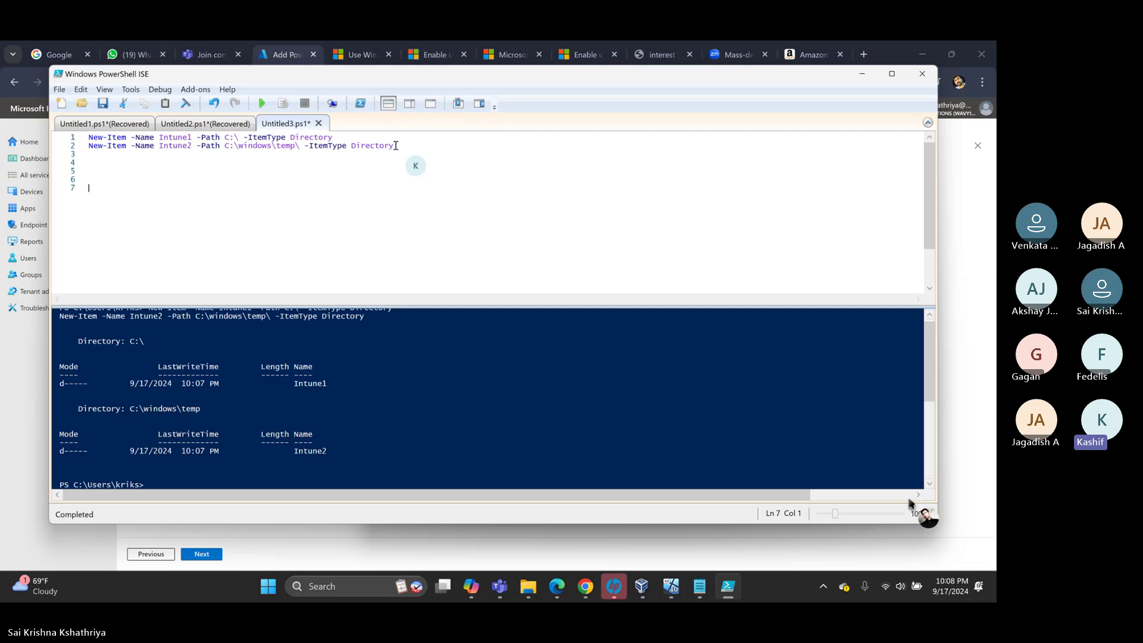
text(Remove-ite)
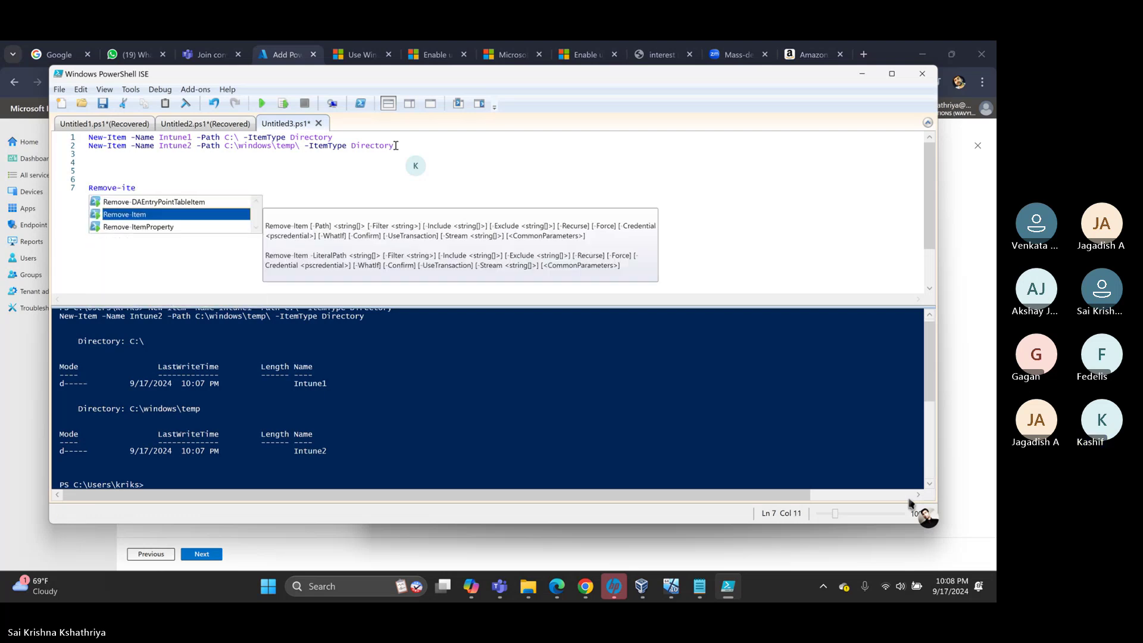
key(Tab)
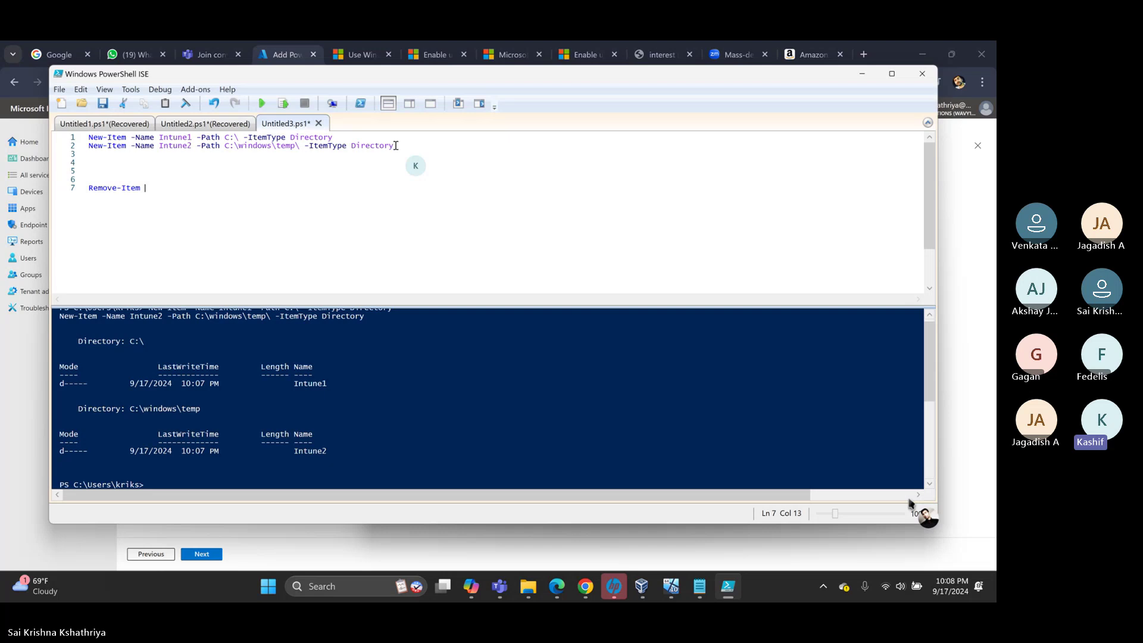
text(-)
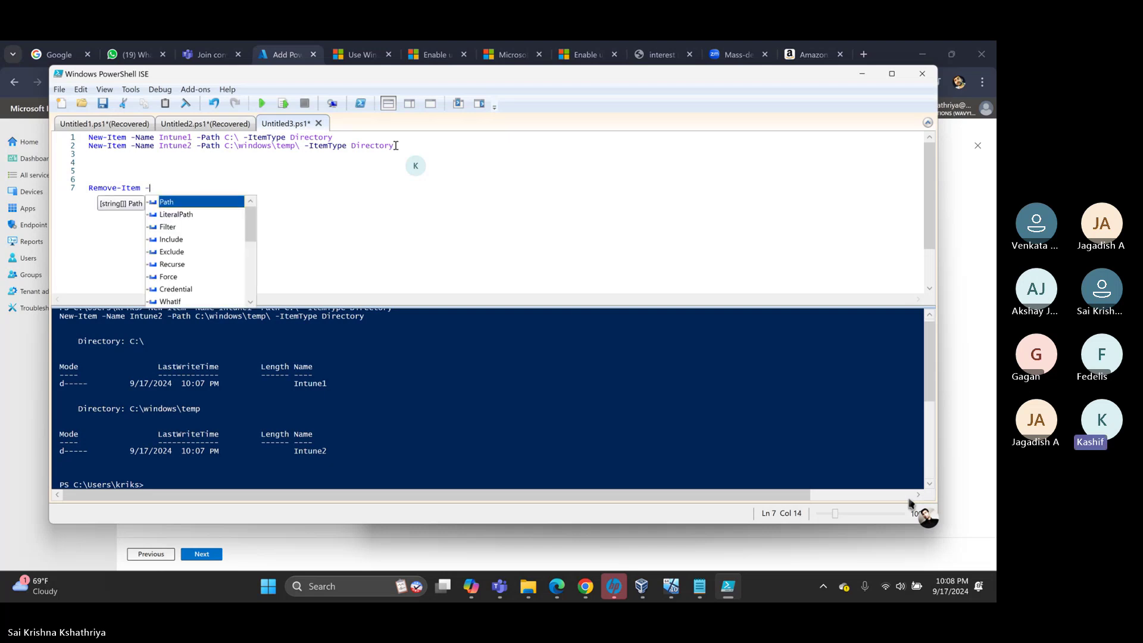
key(Tab)
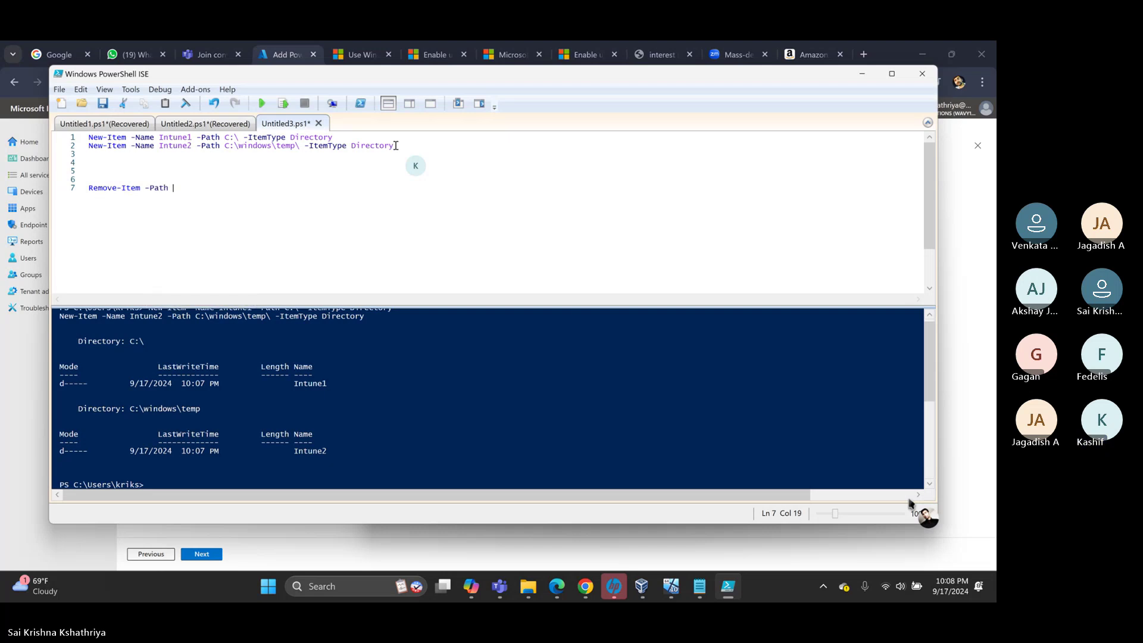
- Target C:\Intune1 with -Force and -Recurse, and select the finished line
text(C:\)
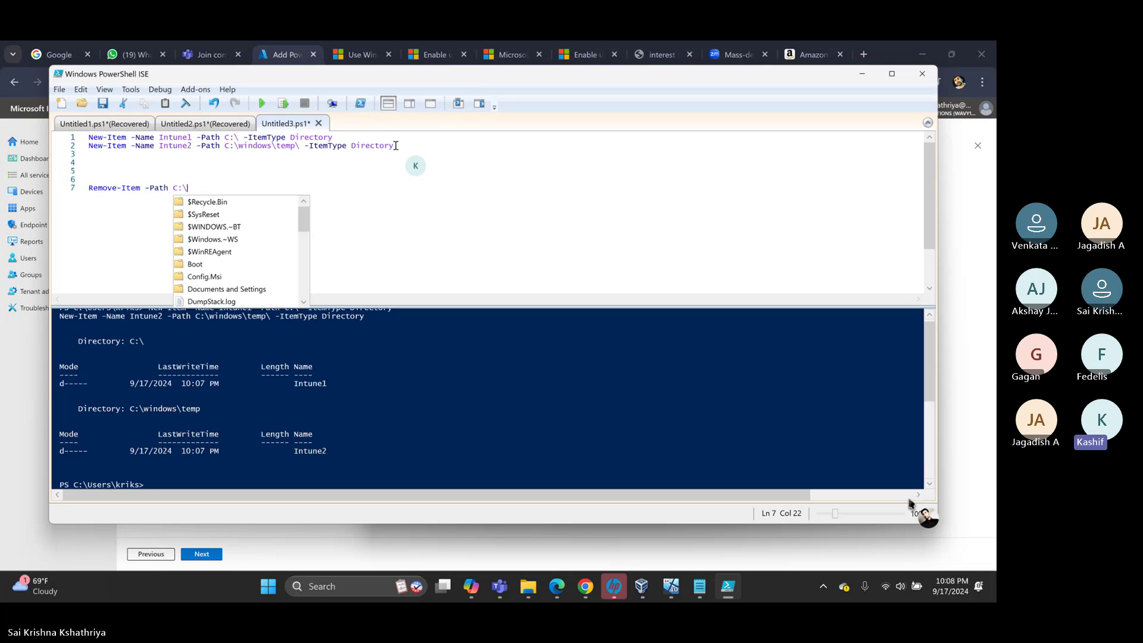
text(int)
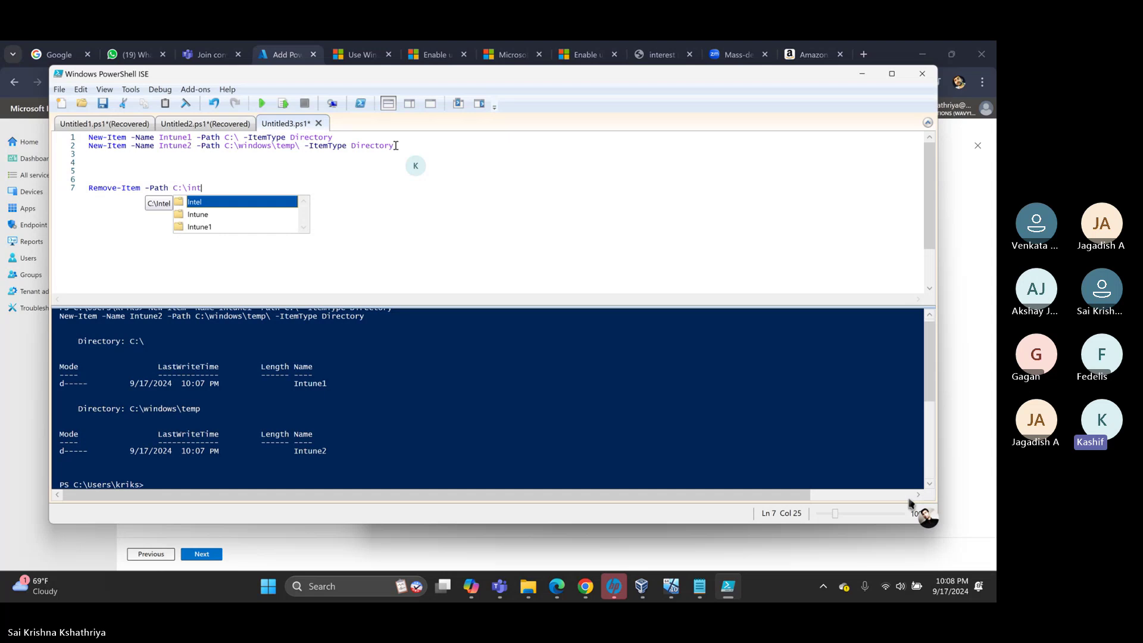
key(Down)
key(Down)
key(Return)
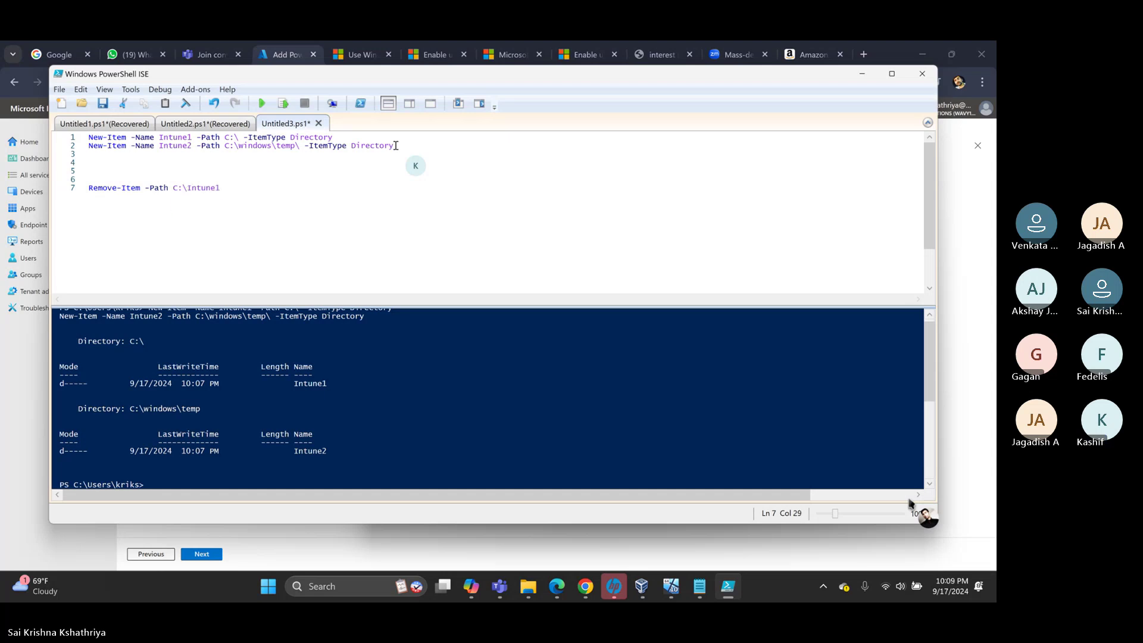
text(-)
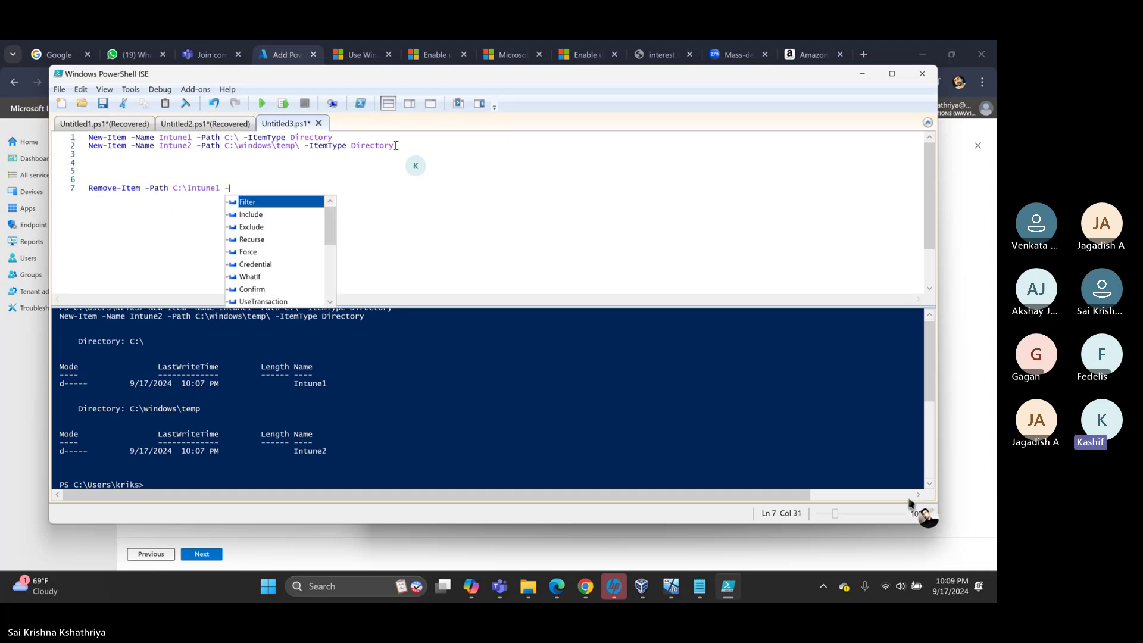
text(Fo)
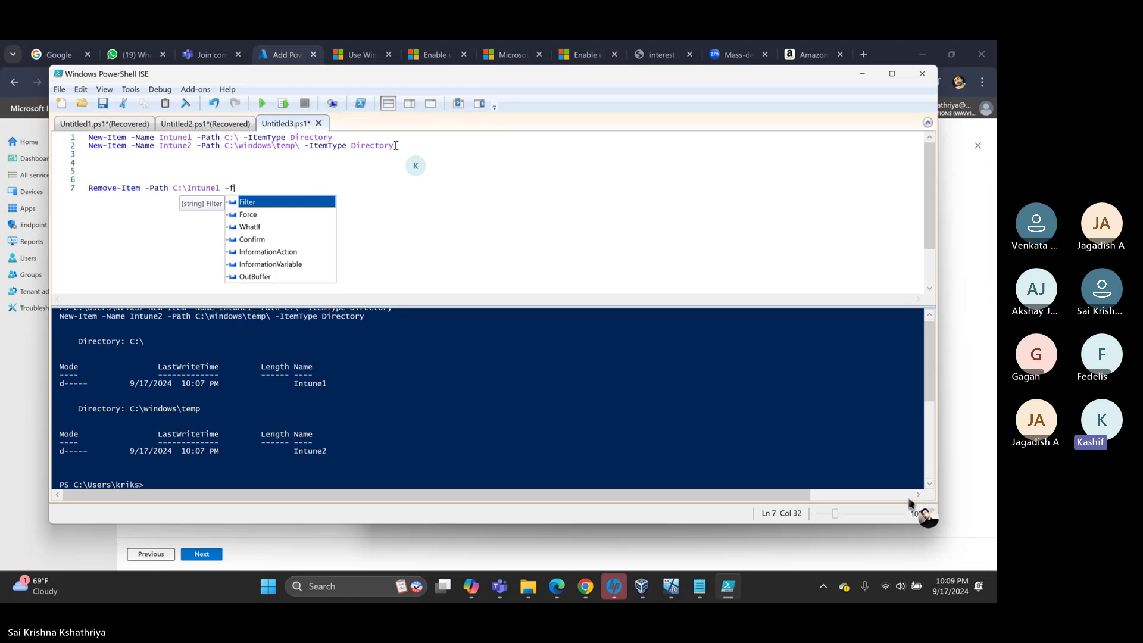
key(Return)
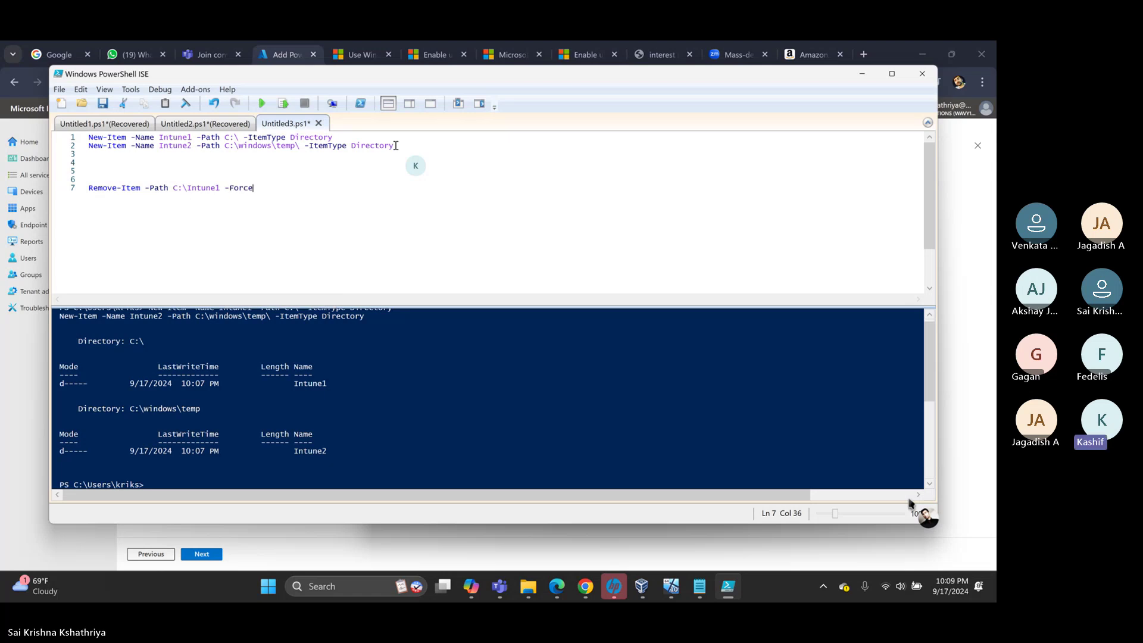
text(-)
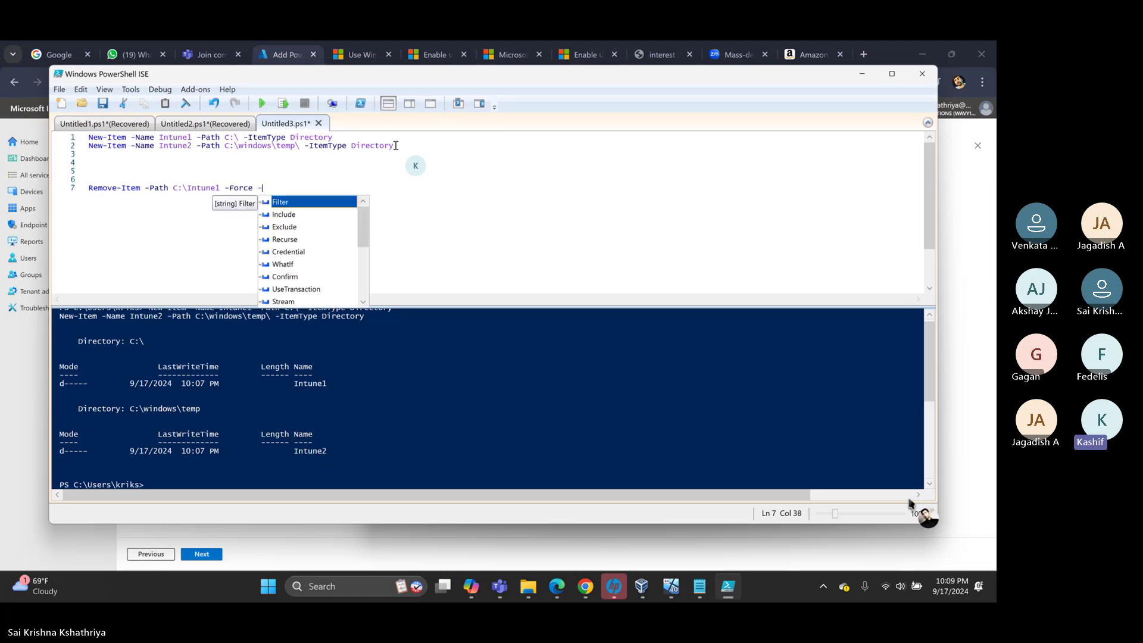
text(res)
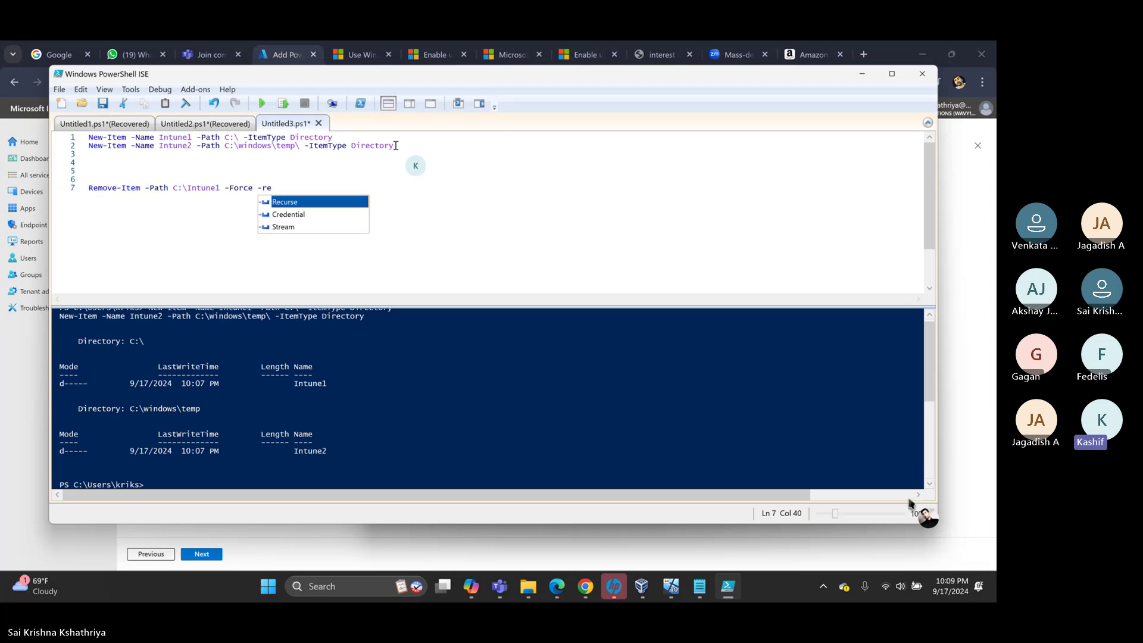
key(Tab)
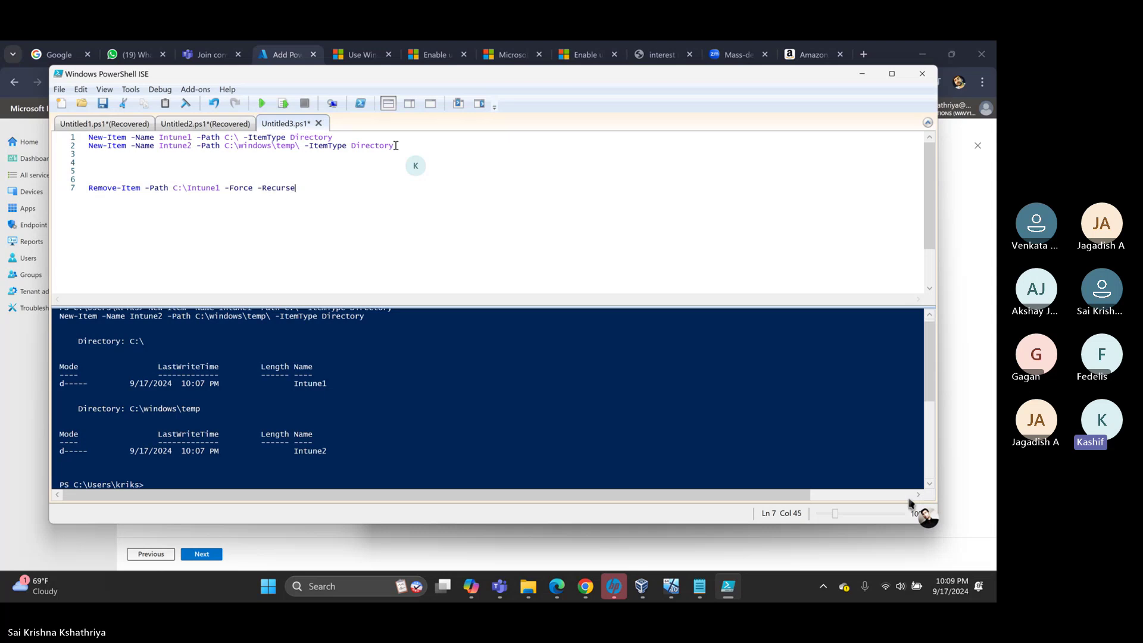
drag(298, 188, 84, 188)
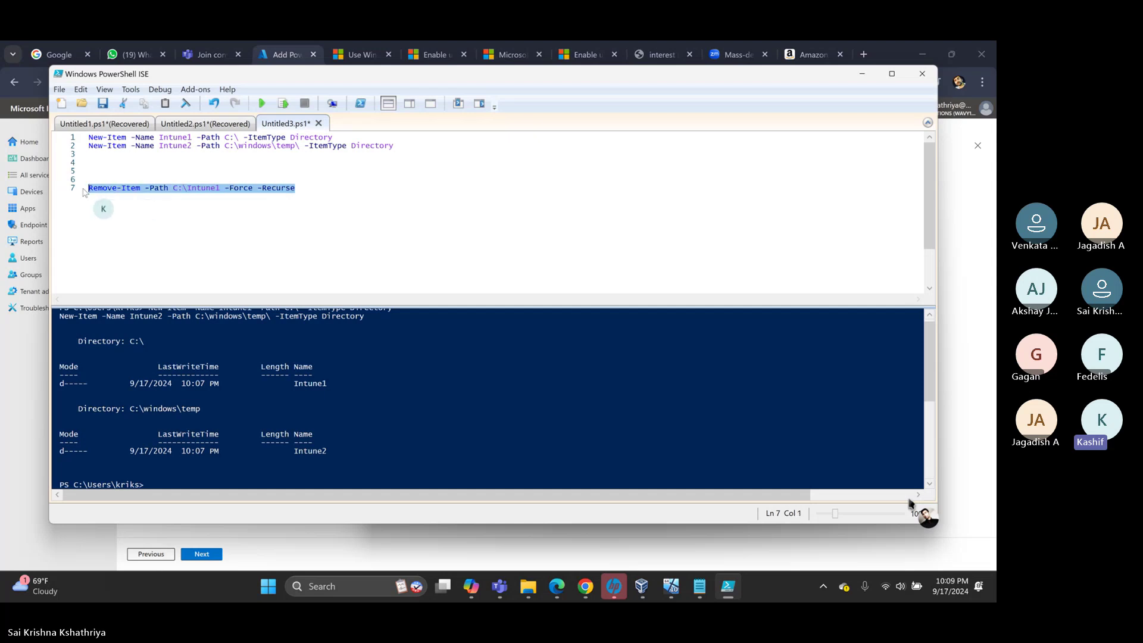
- Run the selected Remove-Item line and confirm Intune1 is gone from Windows (C:)
click(283, 104)
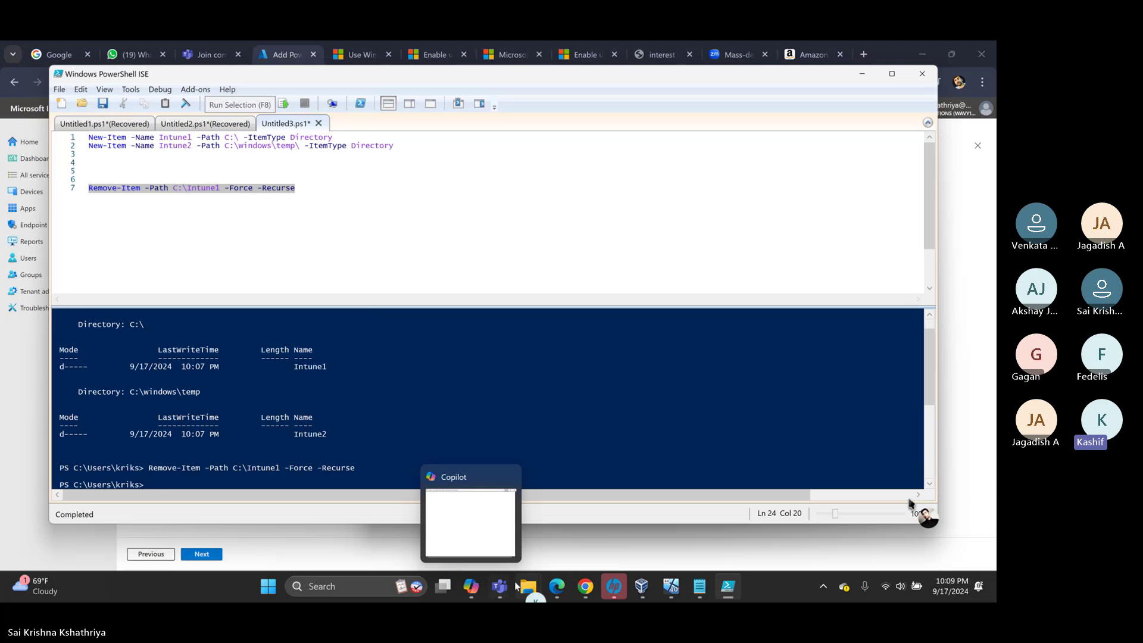
mouse_move(526, 588)
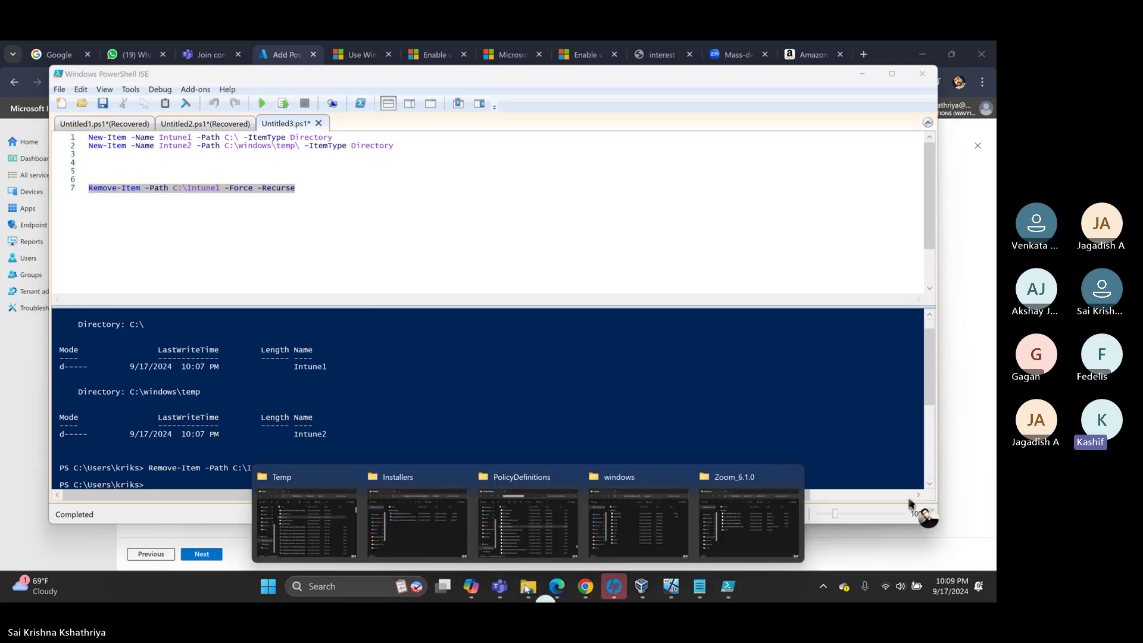
click(284, 527)
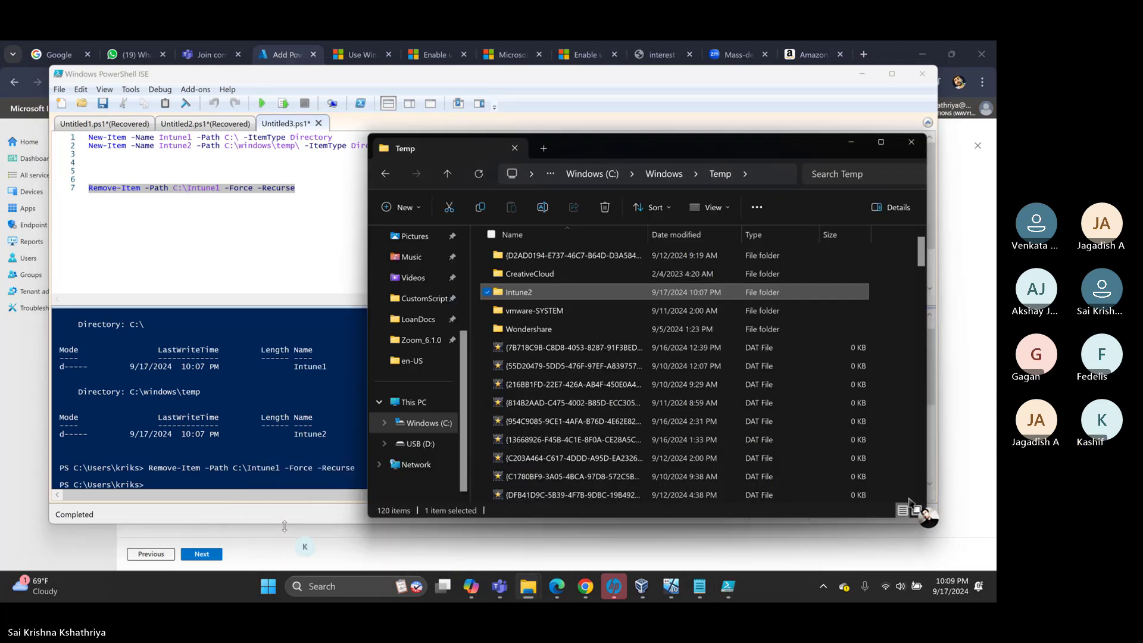
click(418, 423)
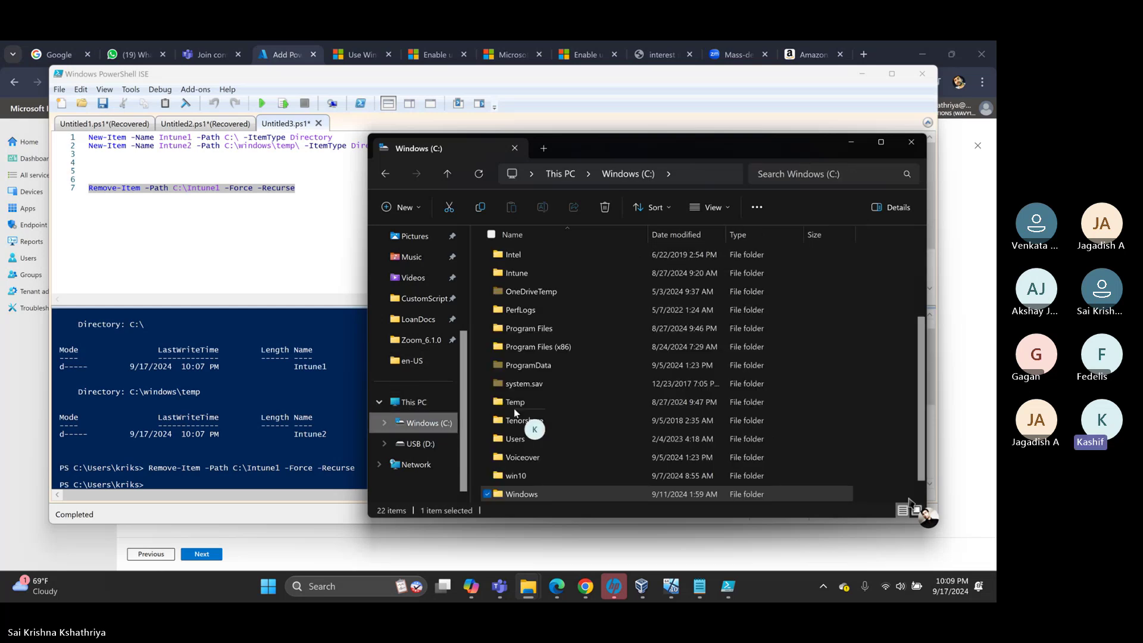
scroll(538, 294, up, 3)
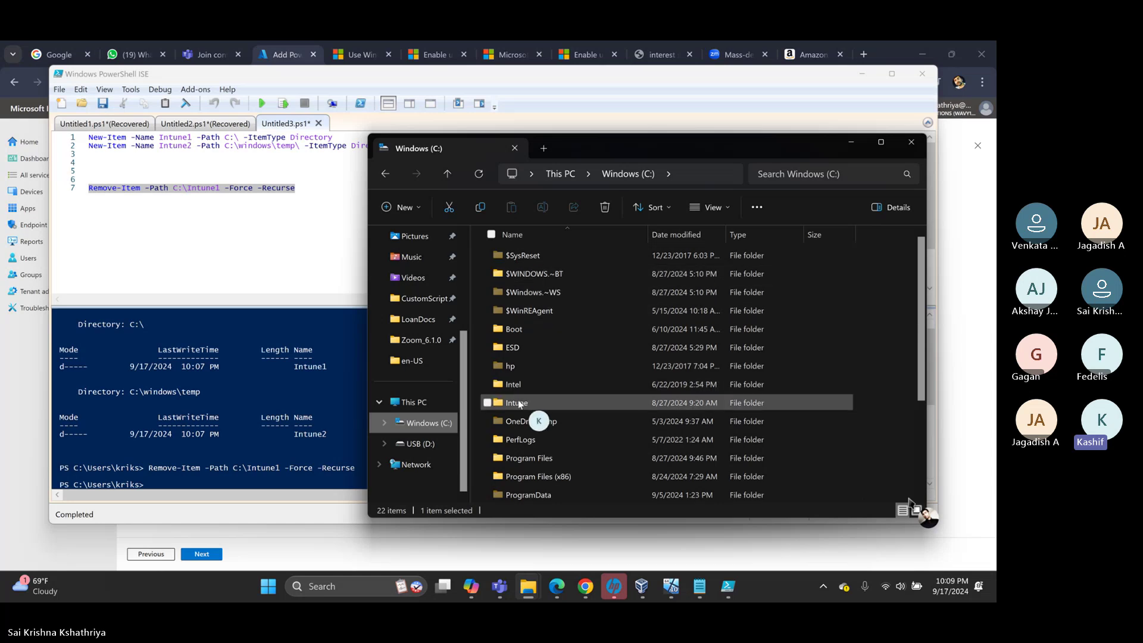
mouse_move(519, 404)
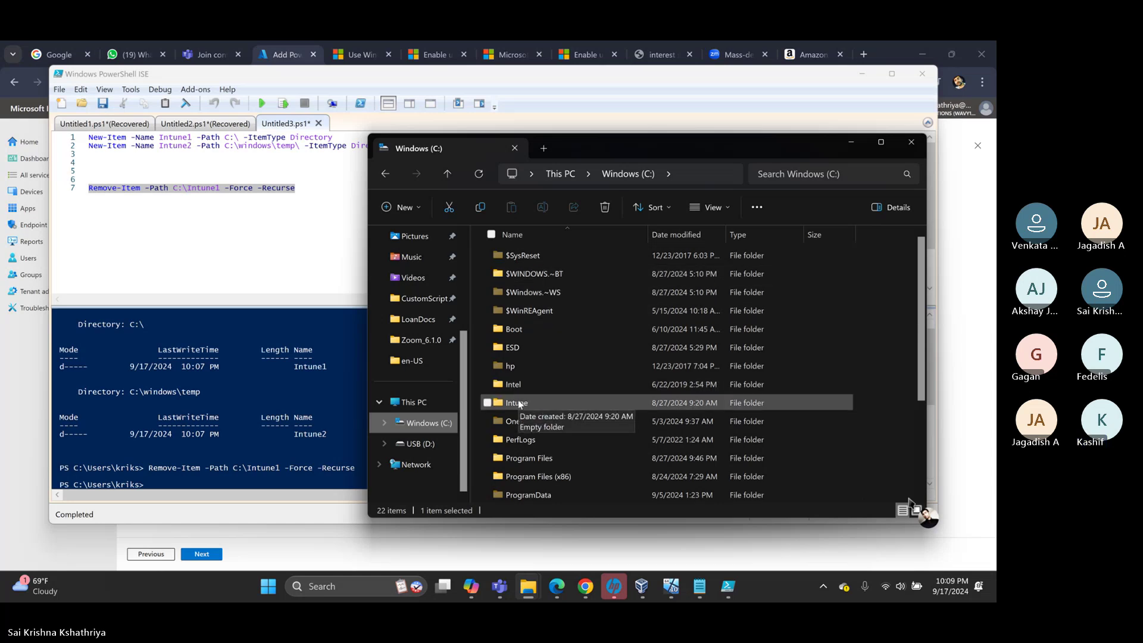
scroll(518, 399, down, 3)
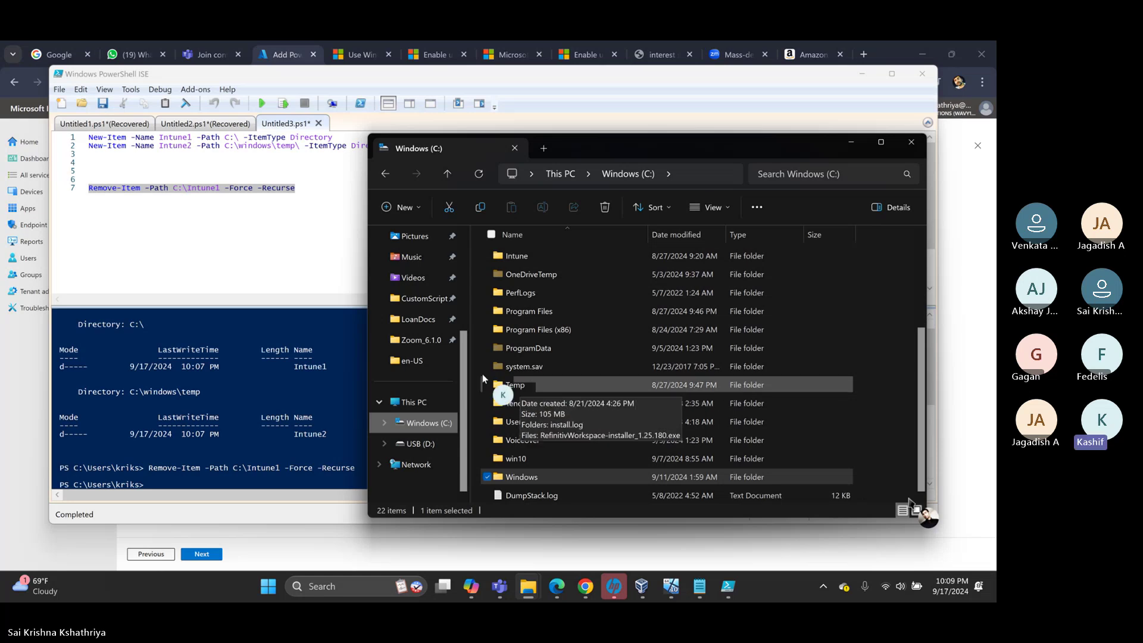
- Replace line 7 with Copy-Item -Path C:\DumpStack.log
click(289, 215)
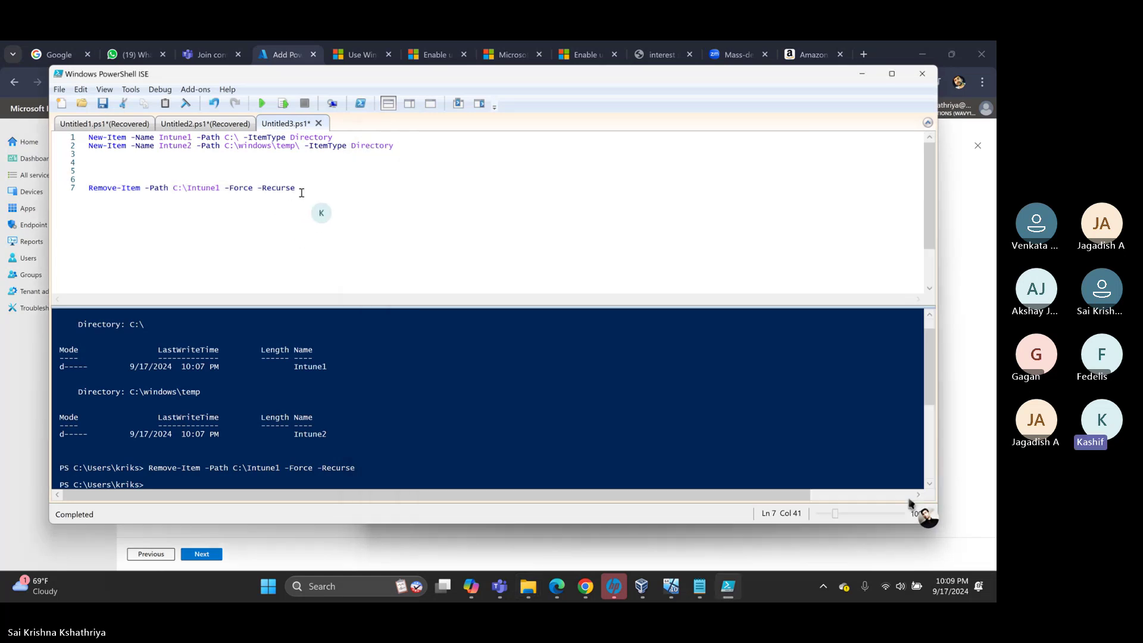
drag(297, 188, 72, 189)
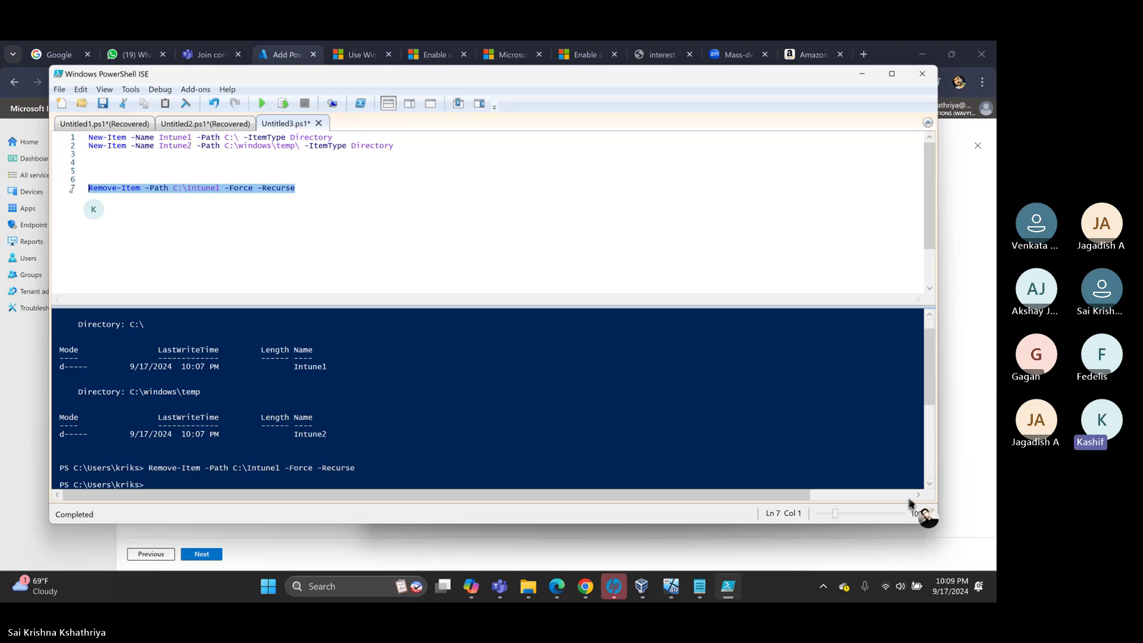
text(Copy)
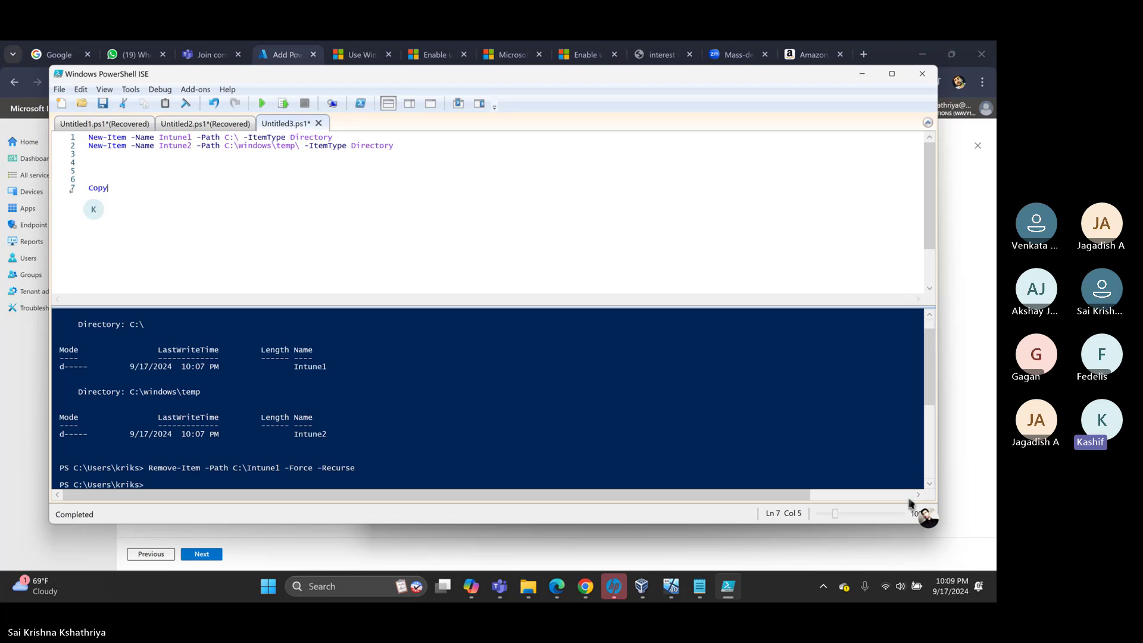
text(-it)
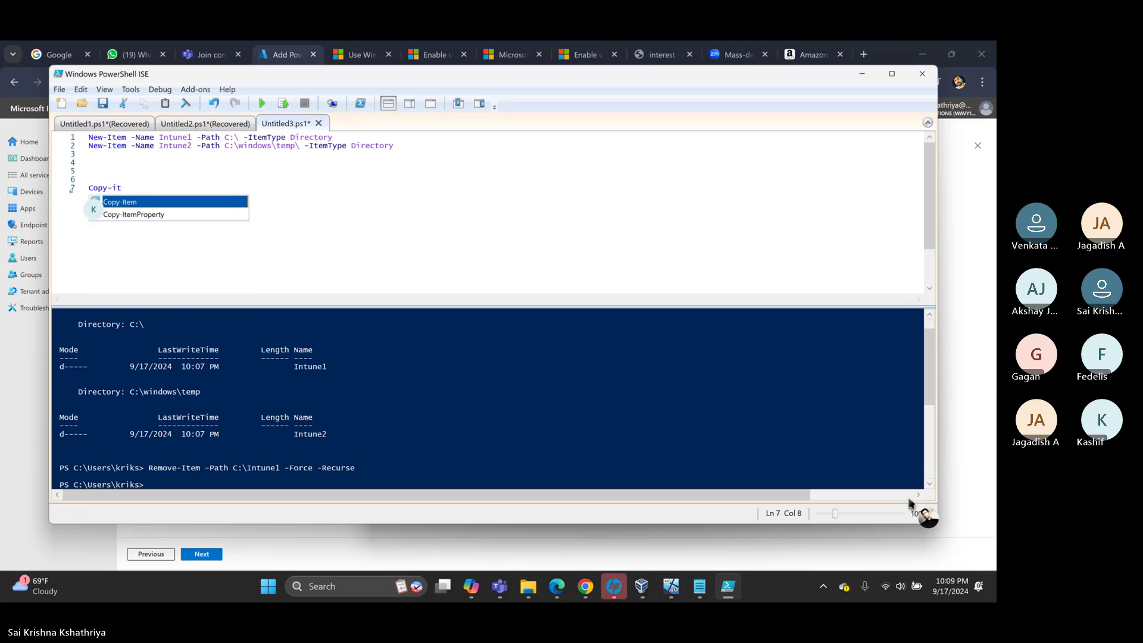
key(Tab)
text(-)
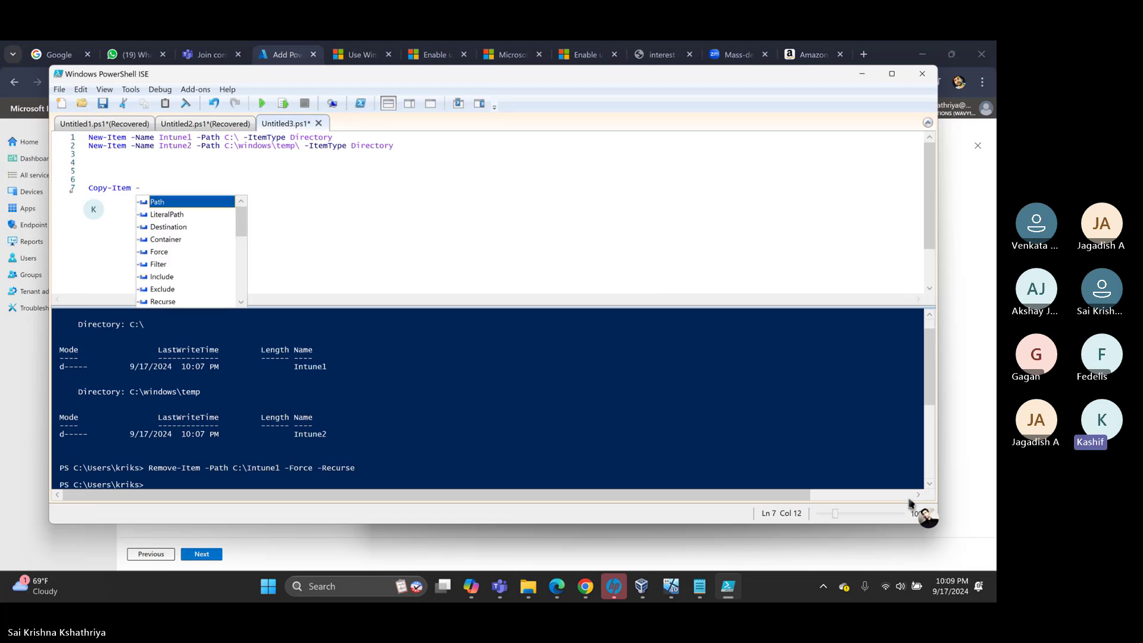
key(Tab)
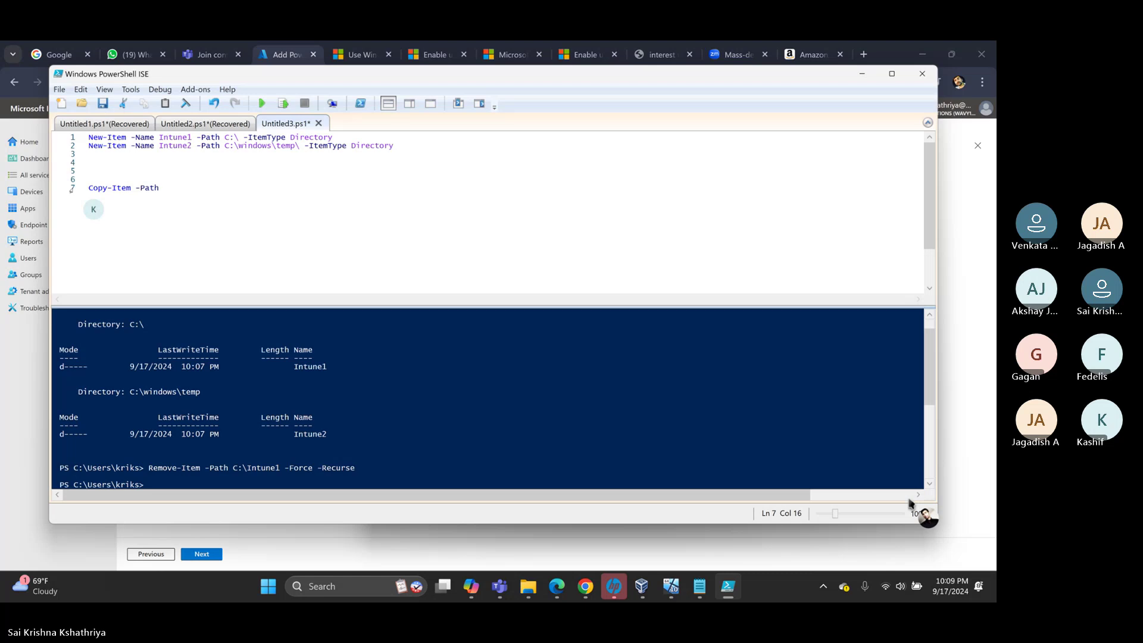
text(C:\)
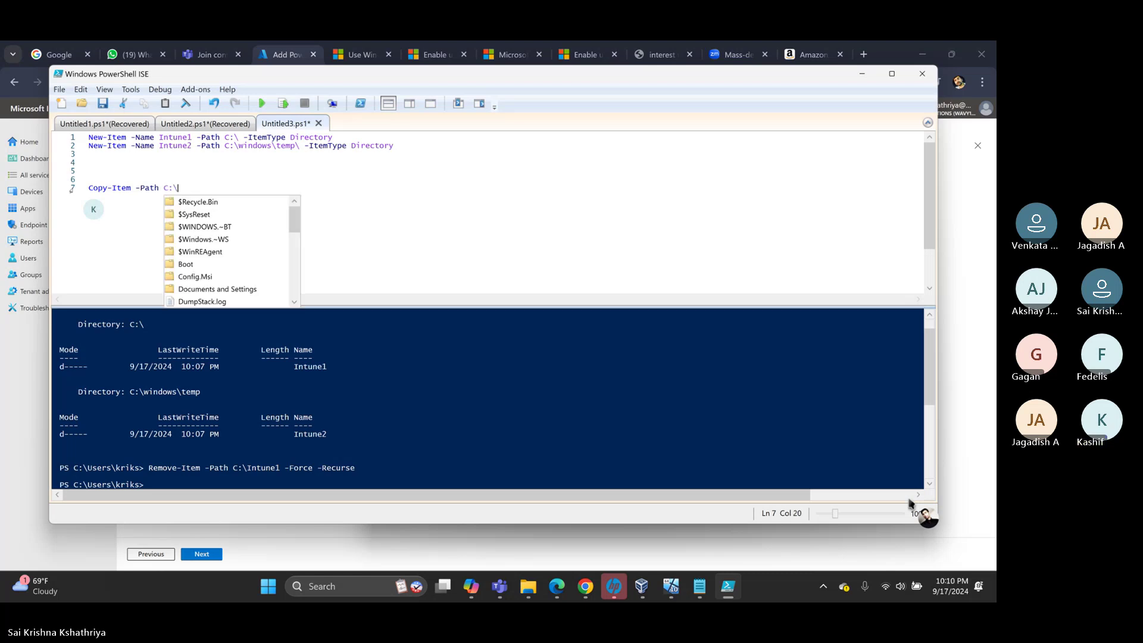
text(dup)
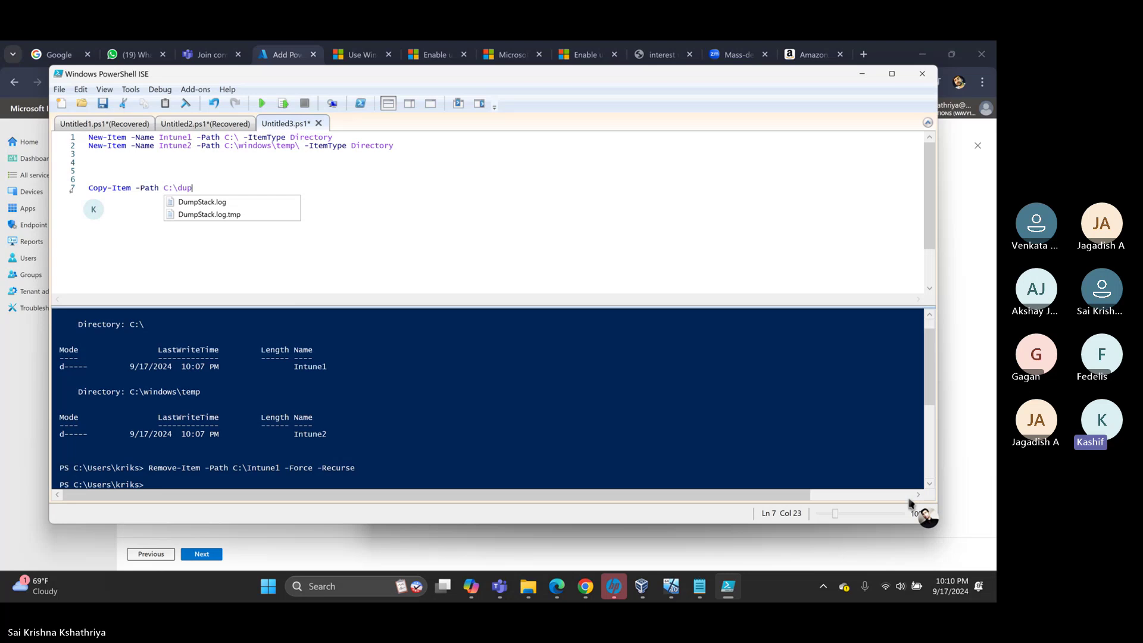
key(Down)
key(Return)
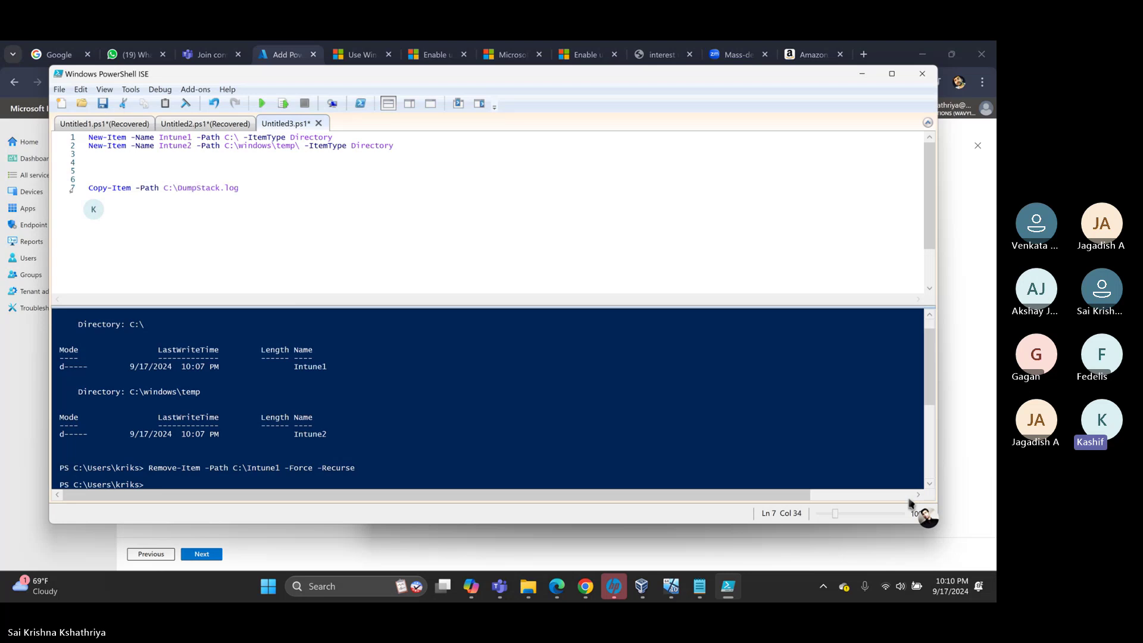
- Set the copy destination to C:\windows\Temp\Intune2\
text(-d)
key(Return)
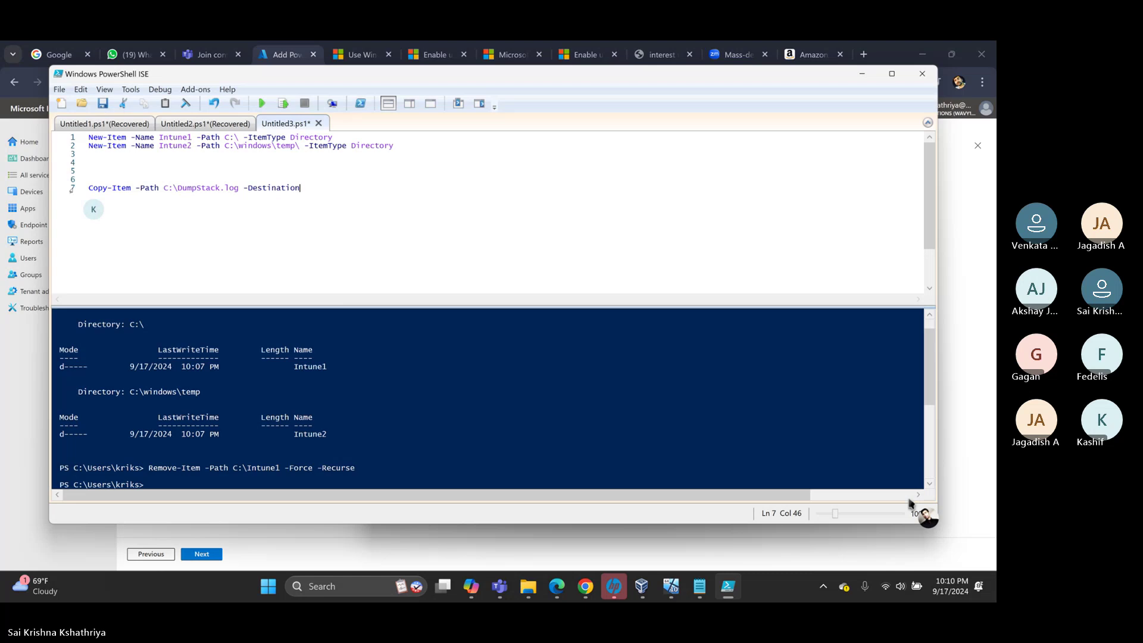
text(C:)
text(win)
key(BackSpace)
key(BackSpace)
key(BackSpace)
text(\win10)
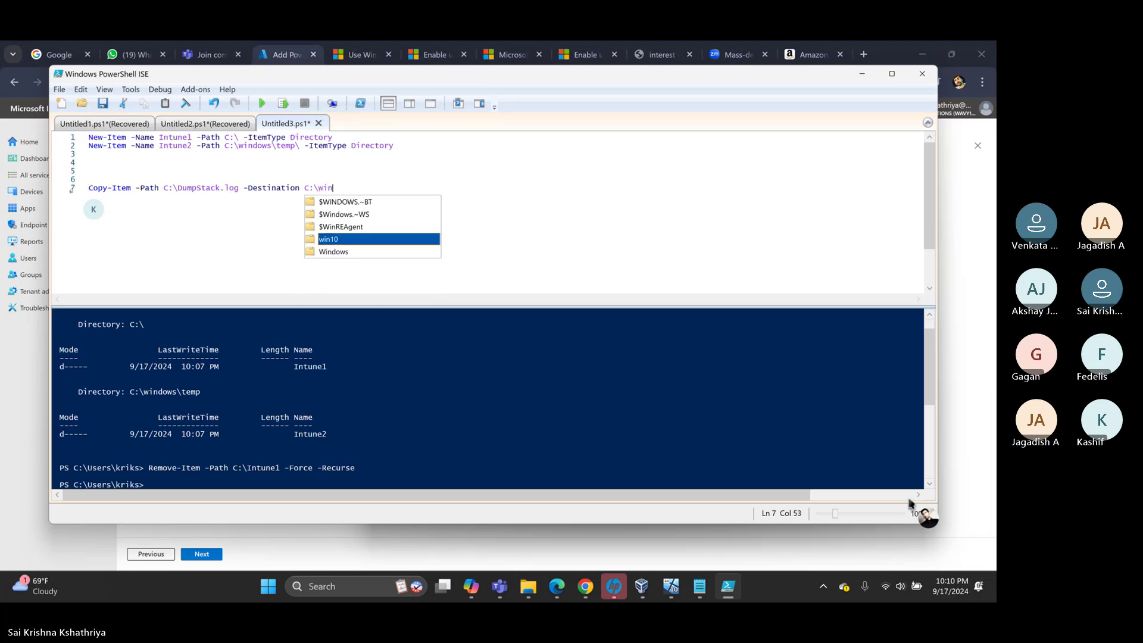
key(BackSpace)
key(BackSpace)
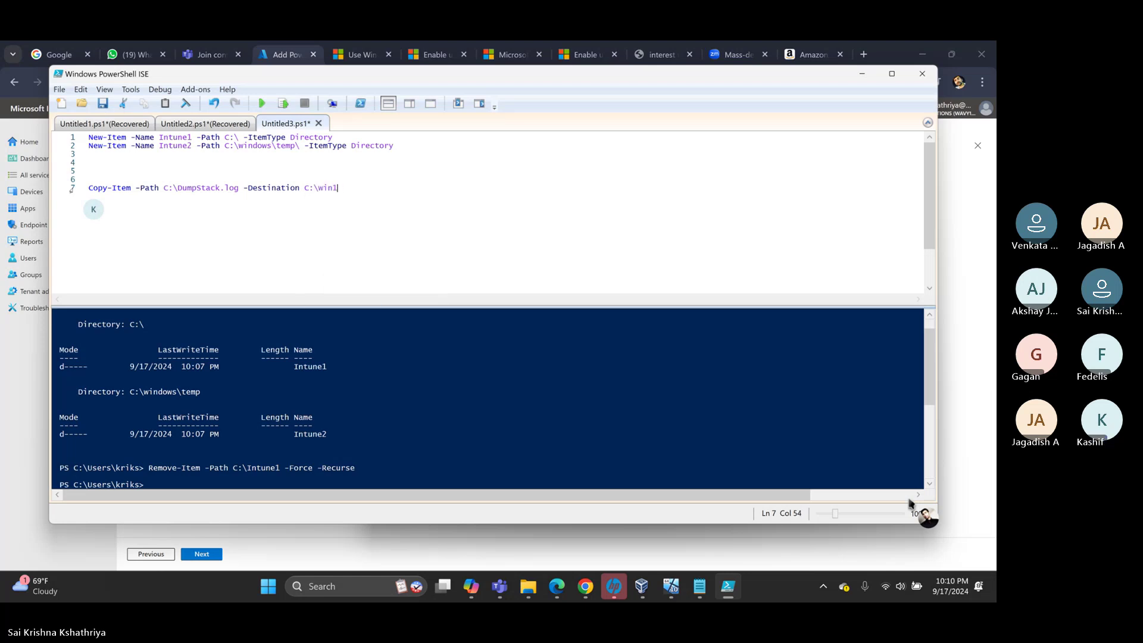
text(dows\tem)
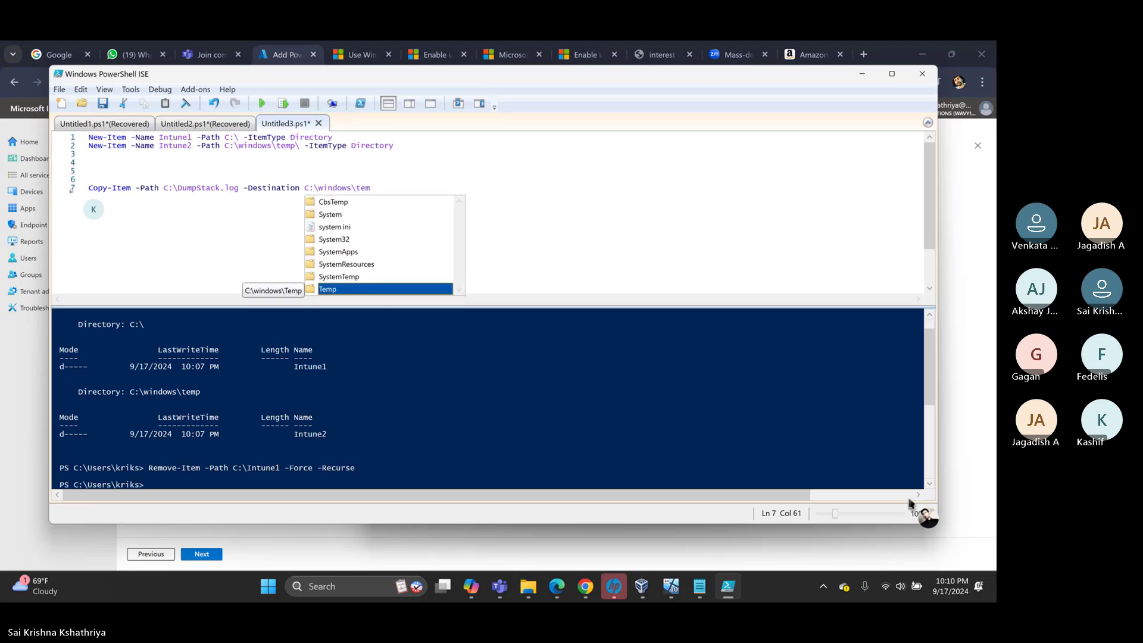
key(Return)
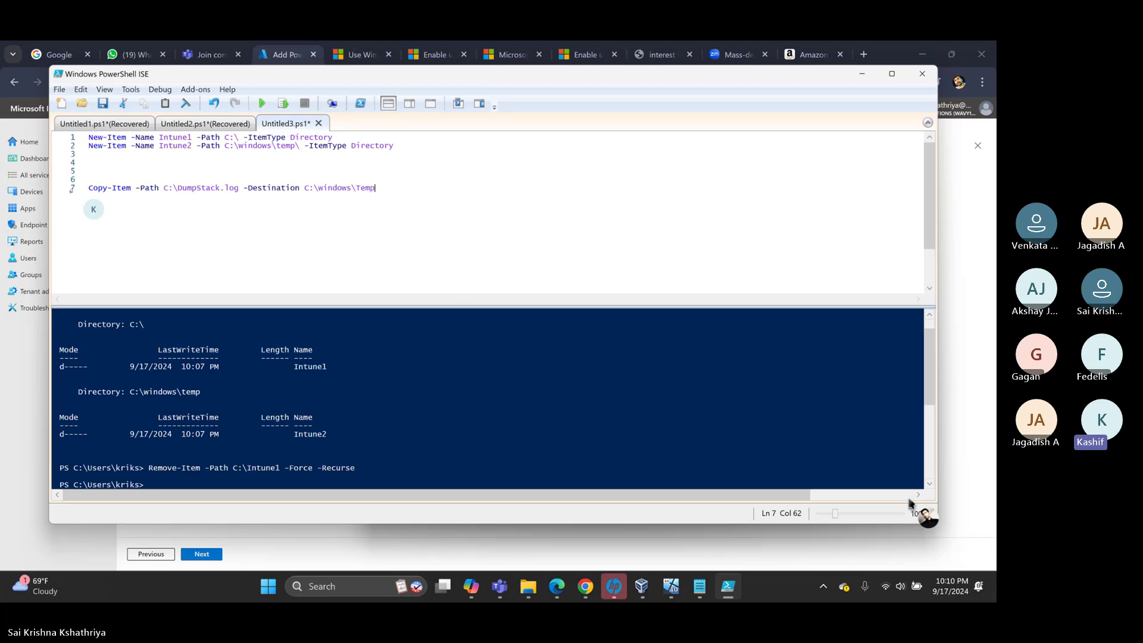
text(\in)
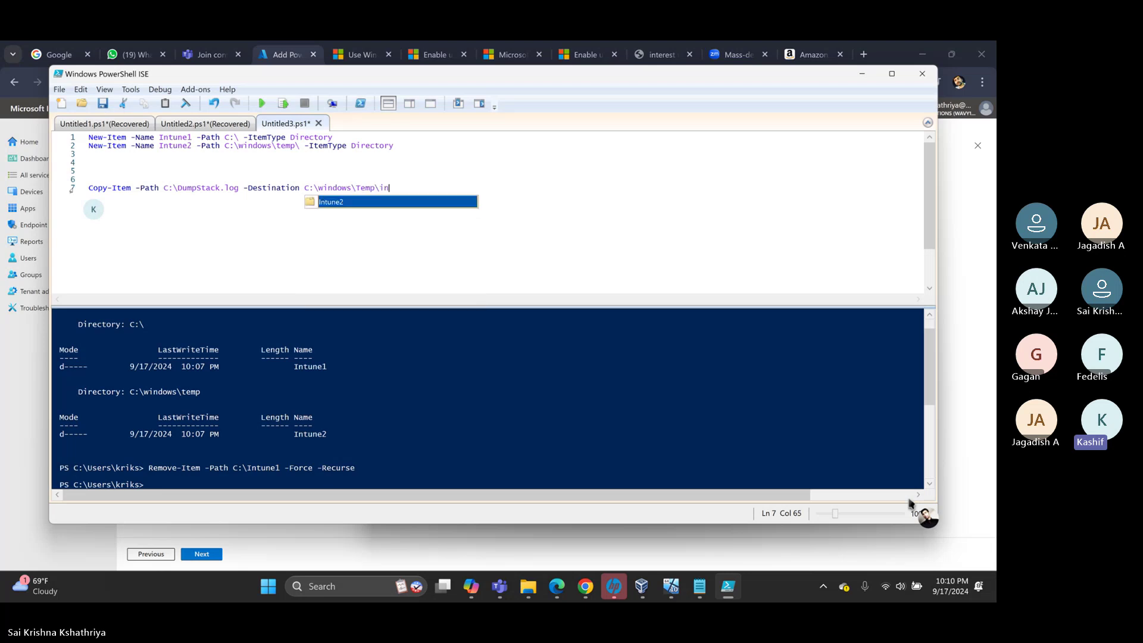
key(Return)
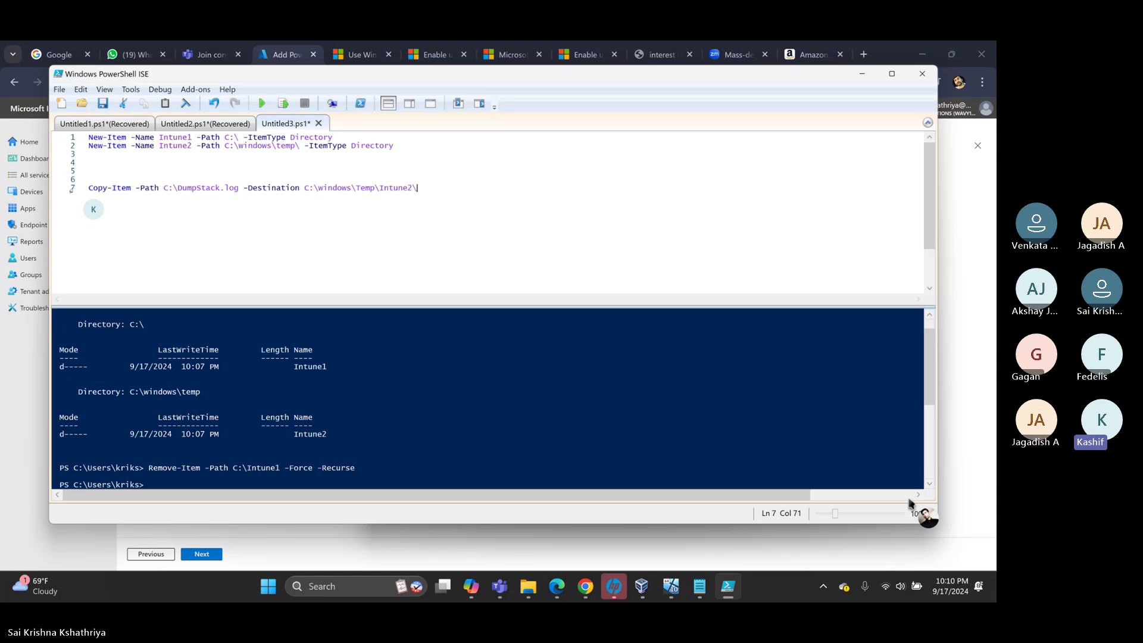
- Run the Copy-Item line, which fails with an access-denied error
drag(434, 188, 84, 191)
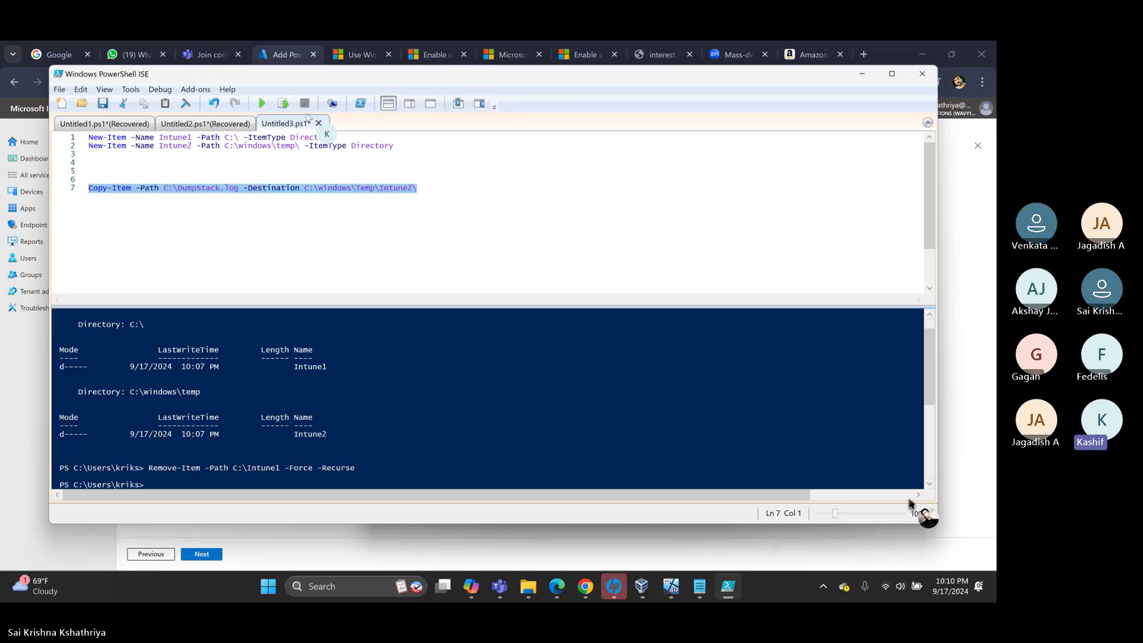
click(283, 104)
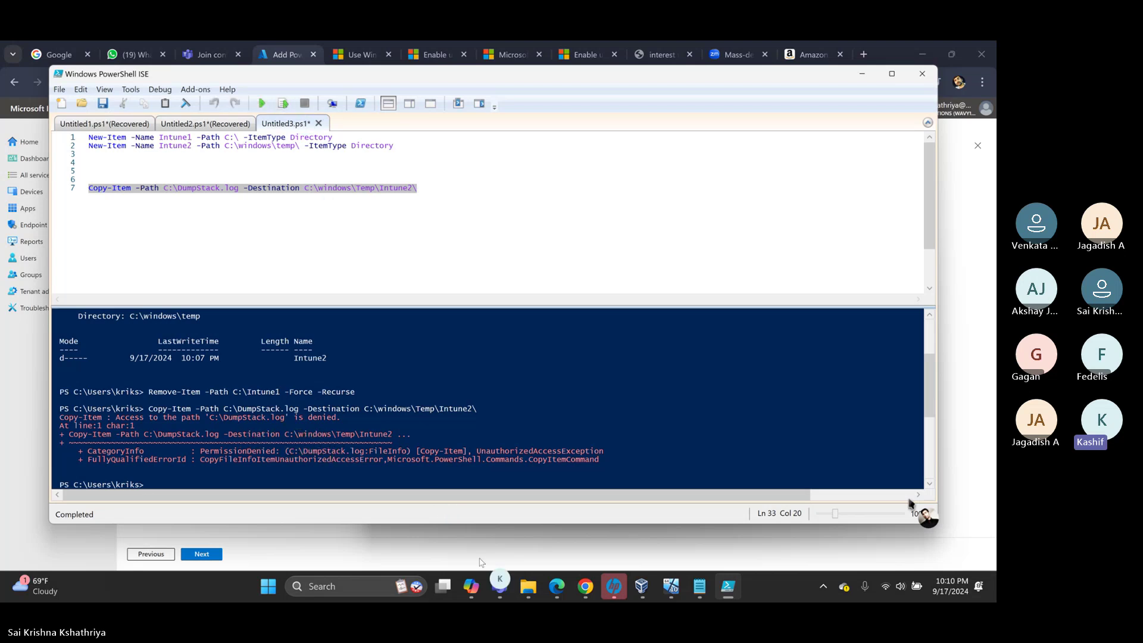
click(532, 588)
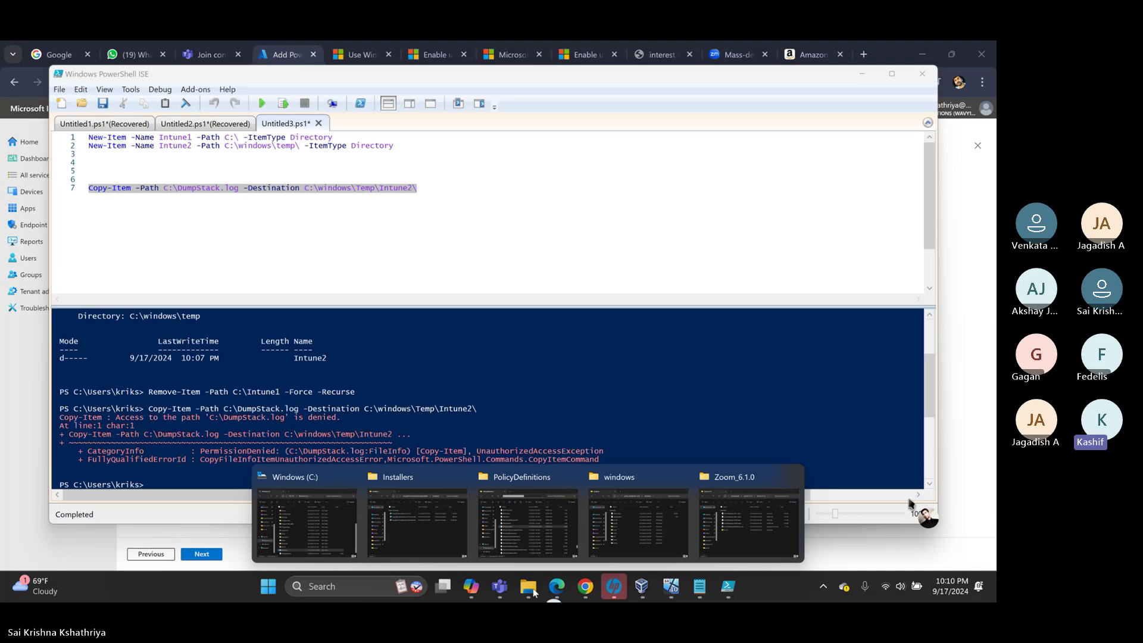
- Browse from drive C: through Users, the profile folder and Desktop into the Intune folder
click(256, 526)
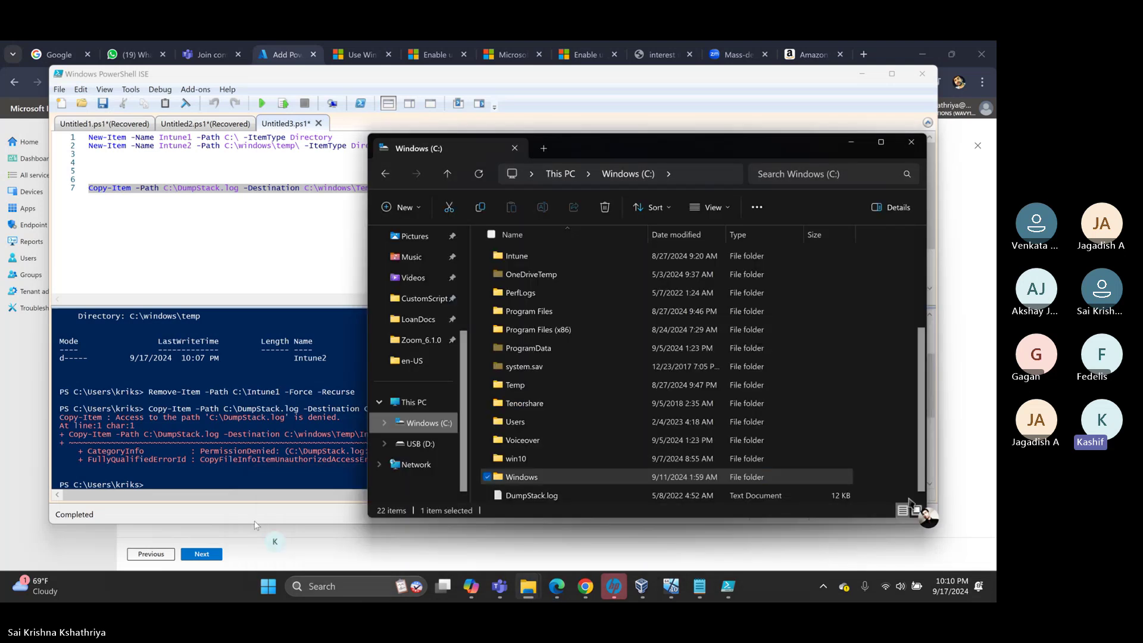
double_click(517, 257)
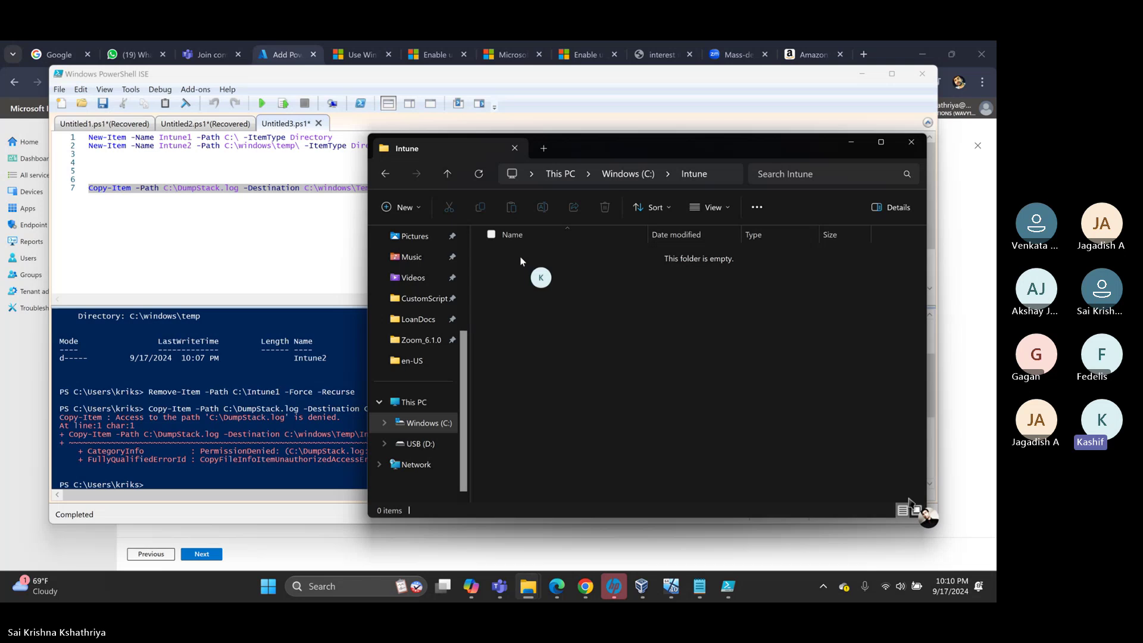
click(625, 175)
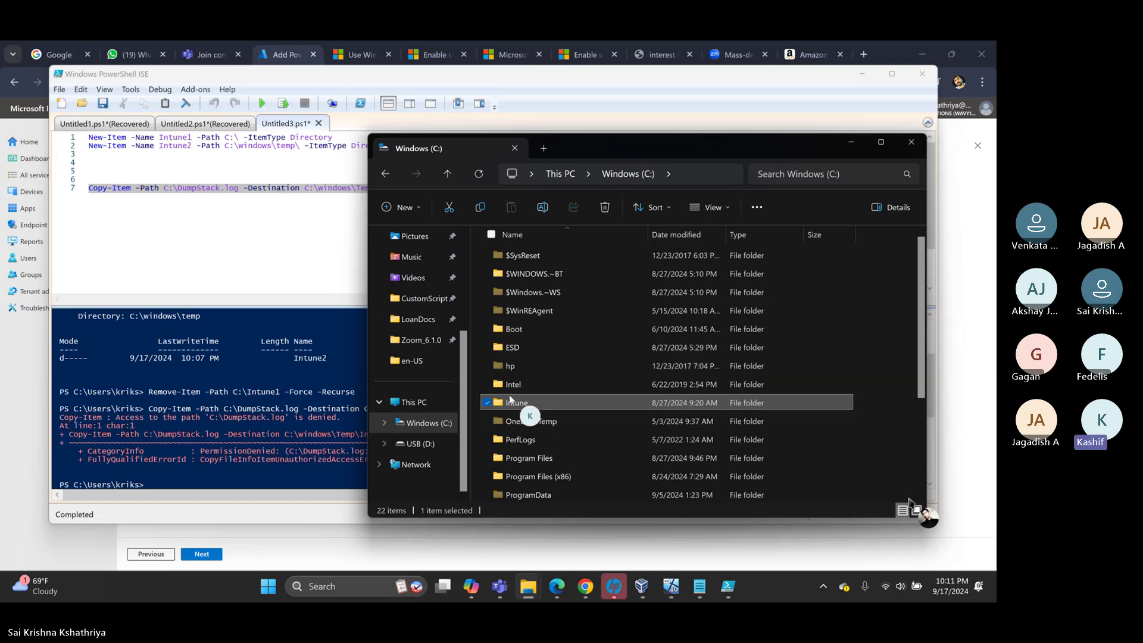
scroll(510, 385, down, 2)
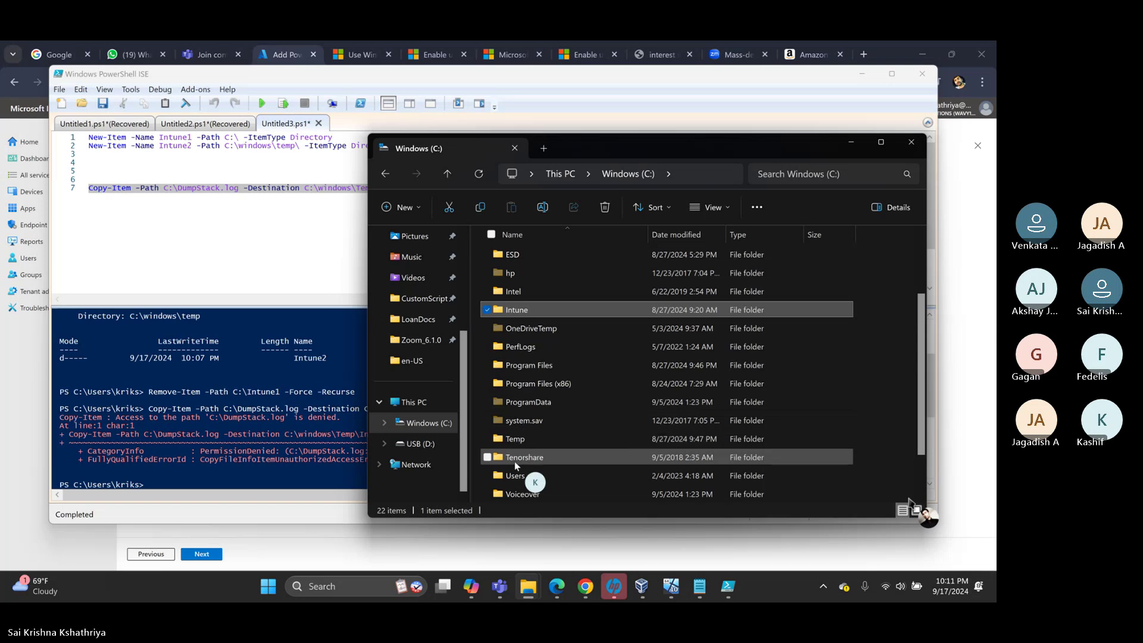
double_click(515, 477)
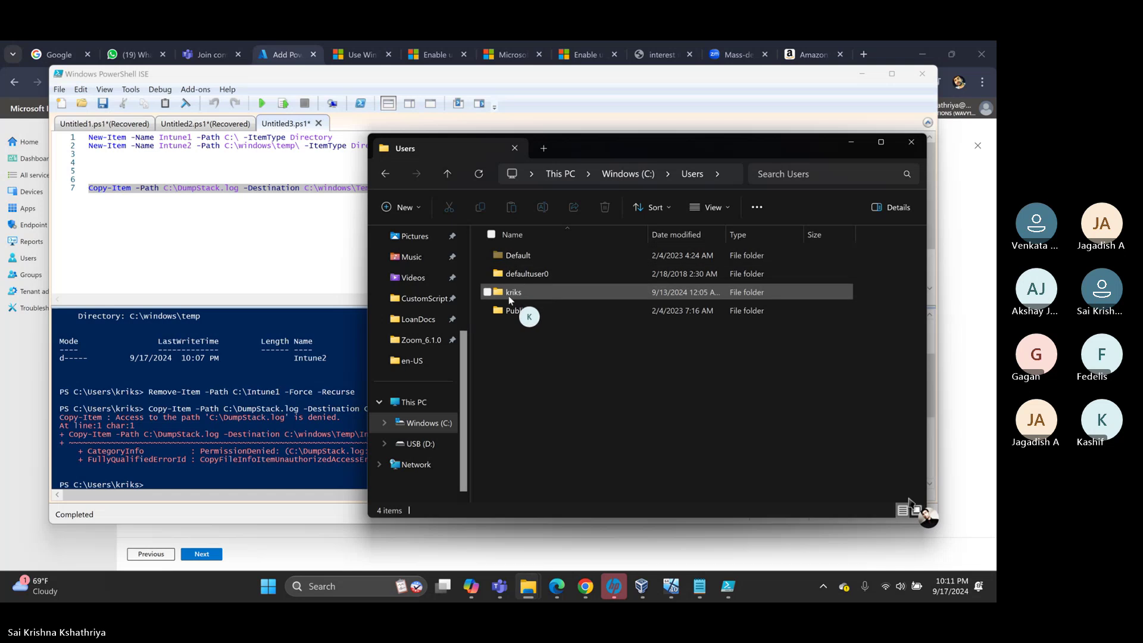
double_click(507, 293)
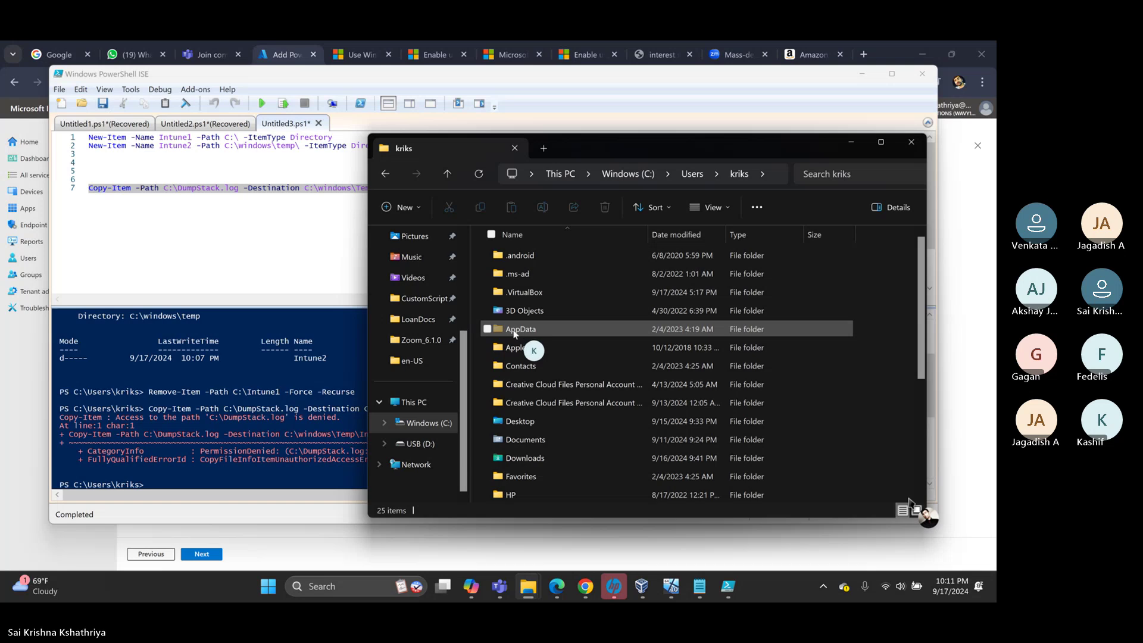
double_click(516, 422)
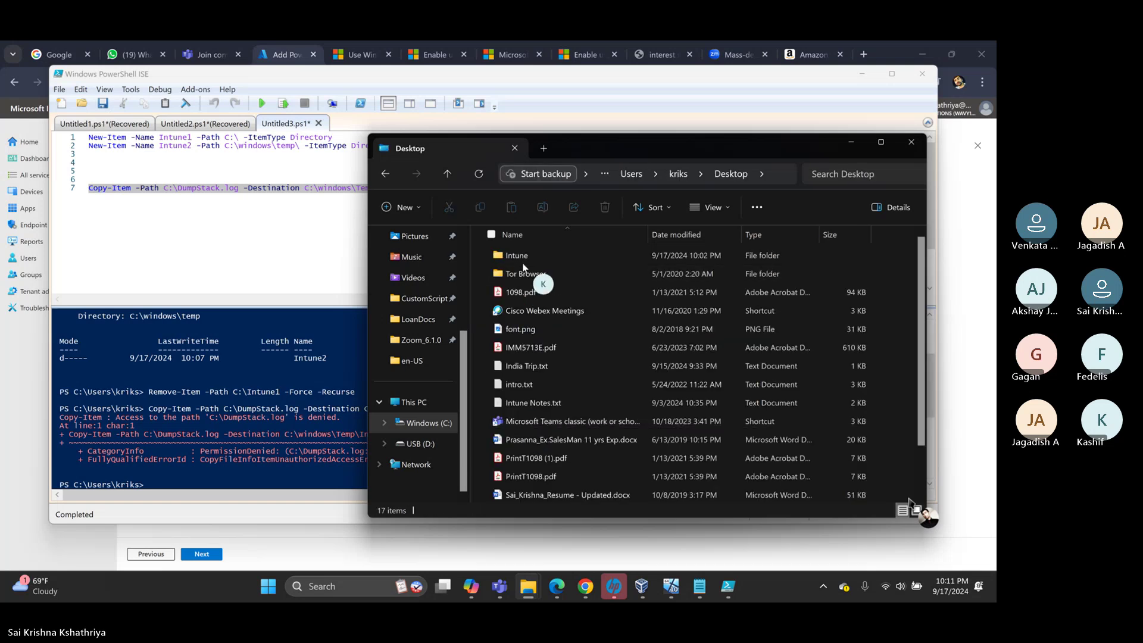
click(523, 256)
double_click(523, 256)
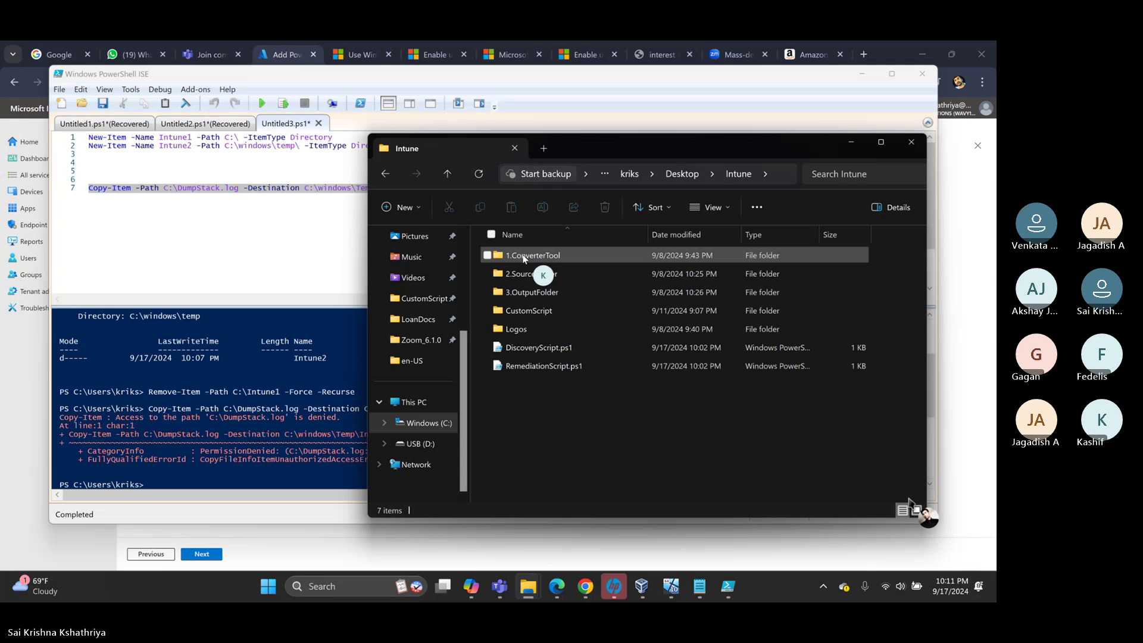
- Fill the address bar with the full DiscoveryScript.ps1 path
click(776, 176)
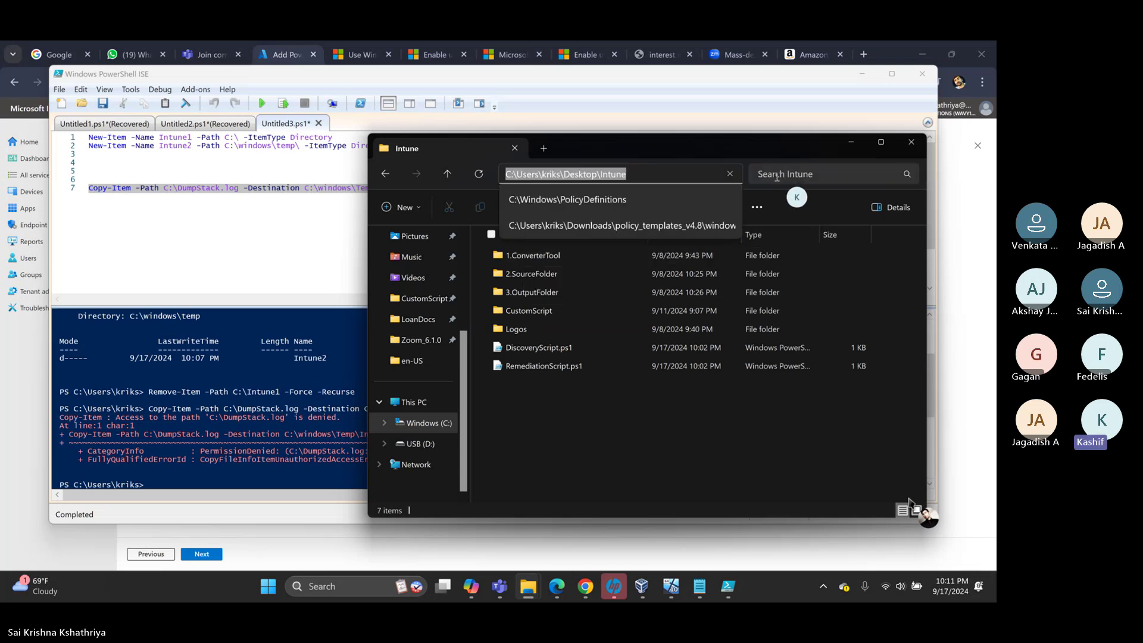
key(End)
text(\)
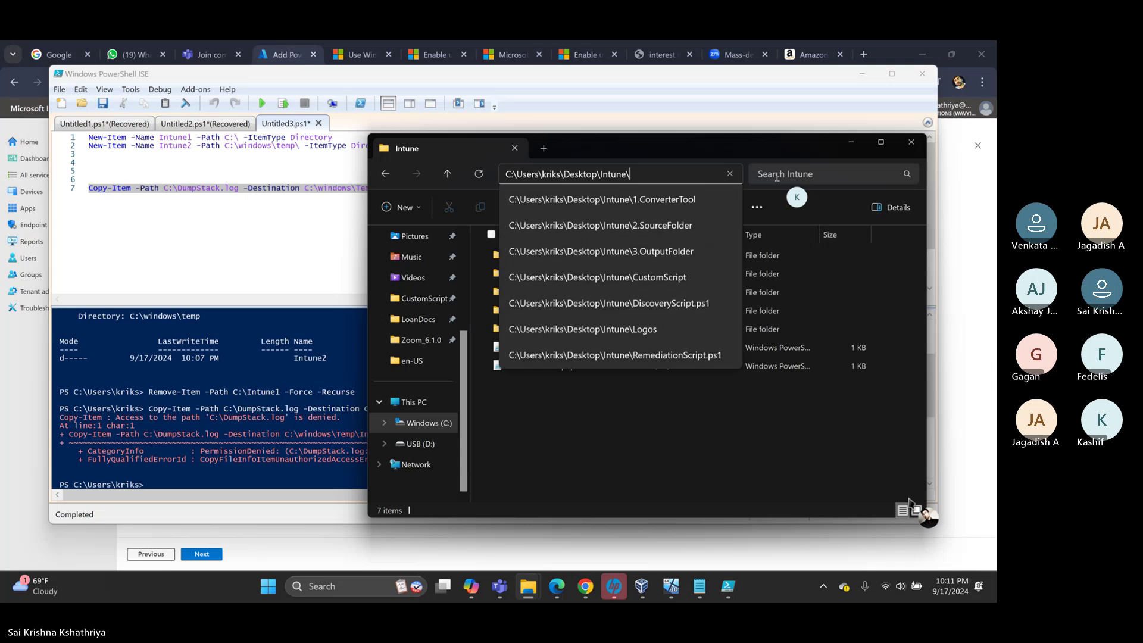
text(dis)
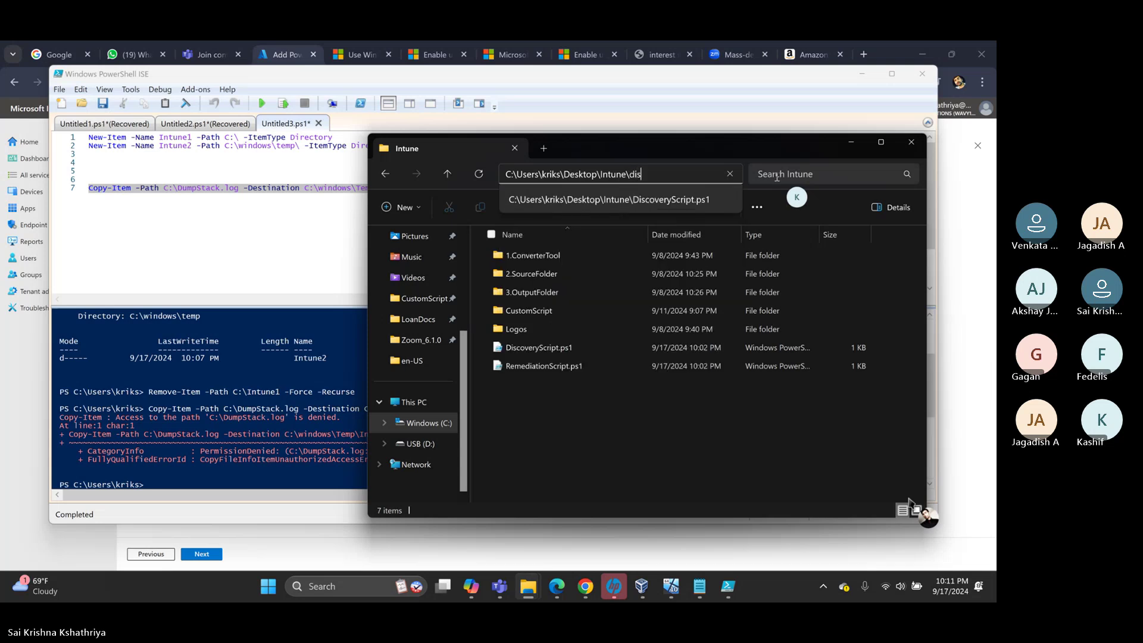
key(Down)
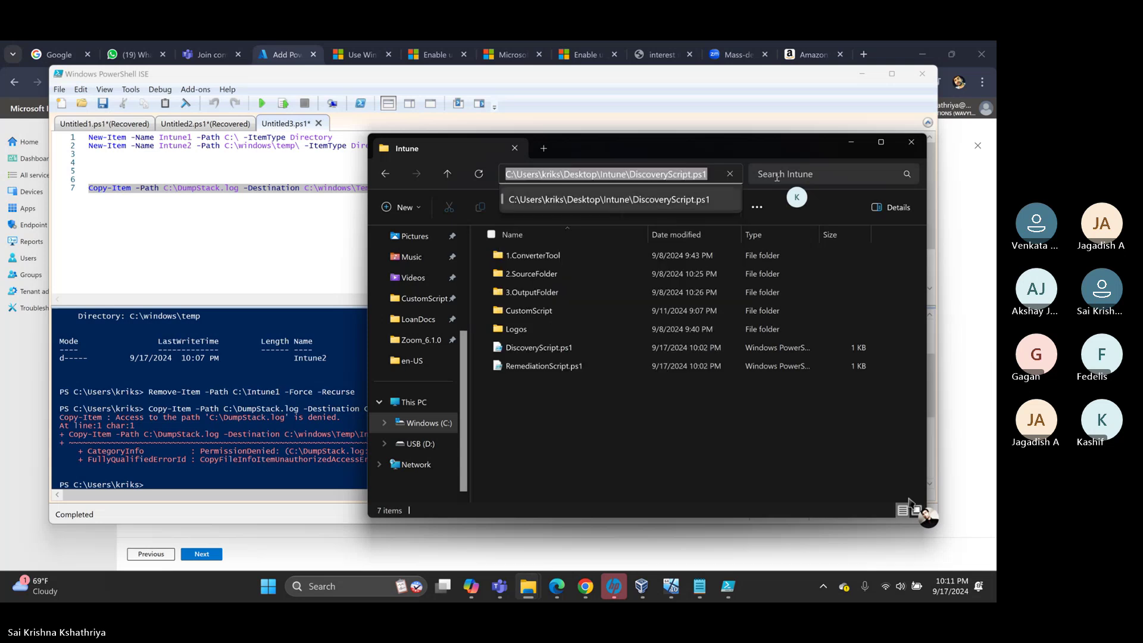
- Replace line 7's C:\DumpStack.log source with the DiscoveryScript.ps1 path and run the line
click(236, 188)
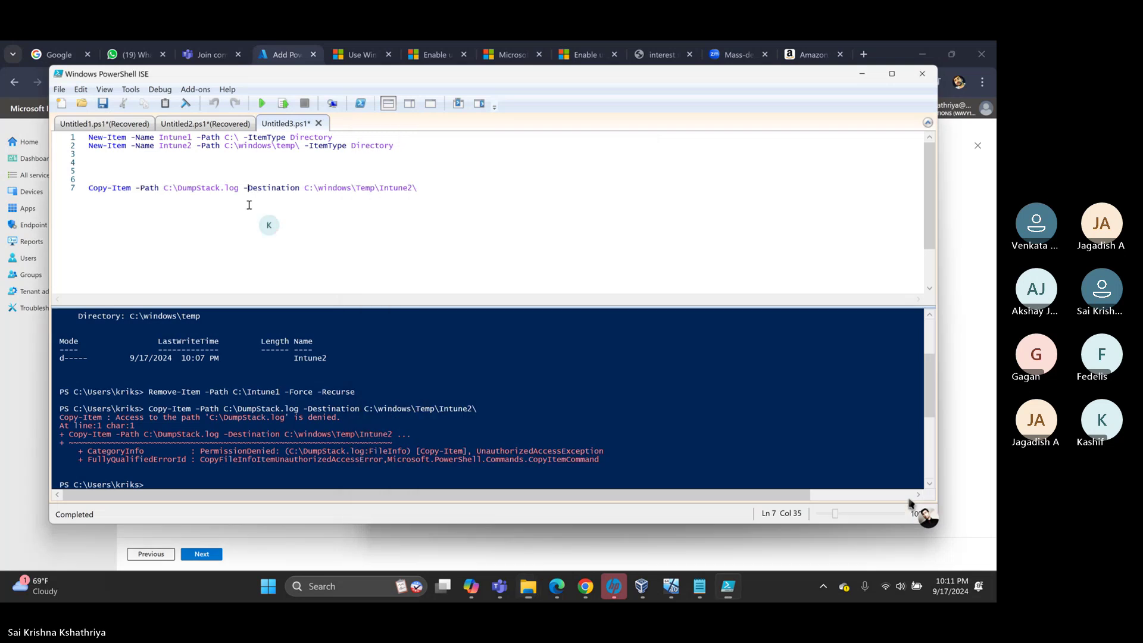
drag(237, 188, 164, 189)
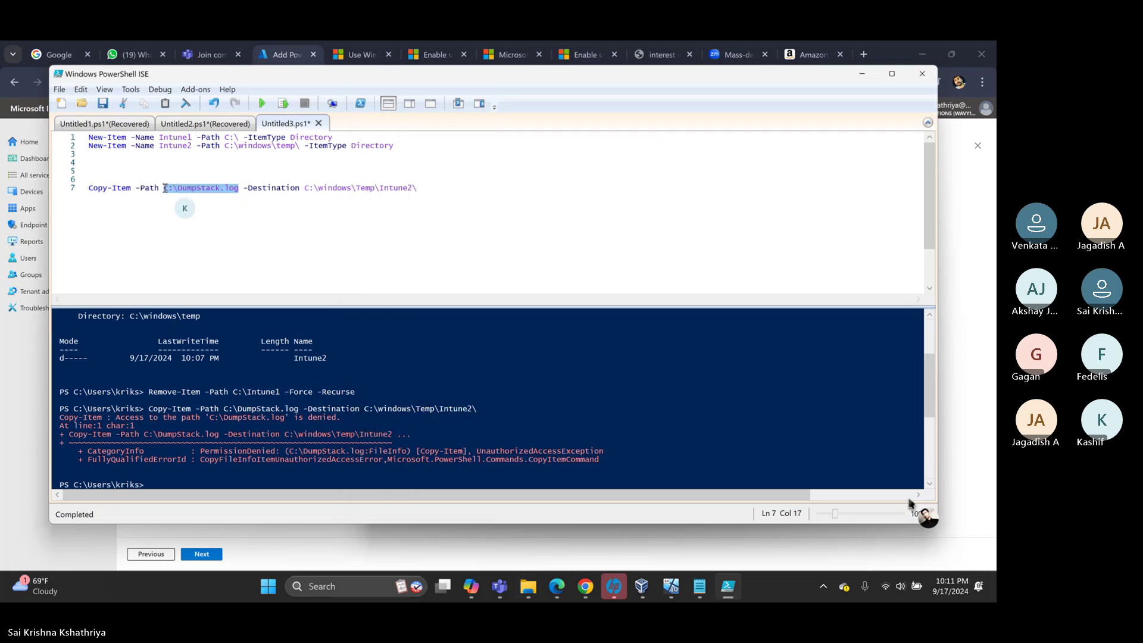
text(C:\Users\kriks\Desktop\Intune\DiscoveryScript.ps1)
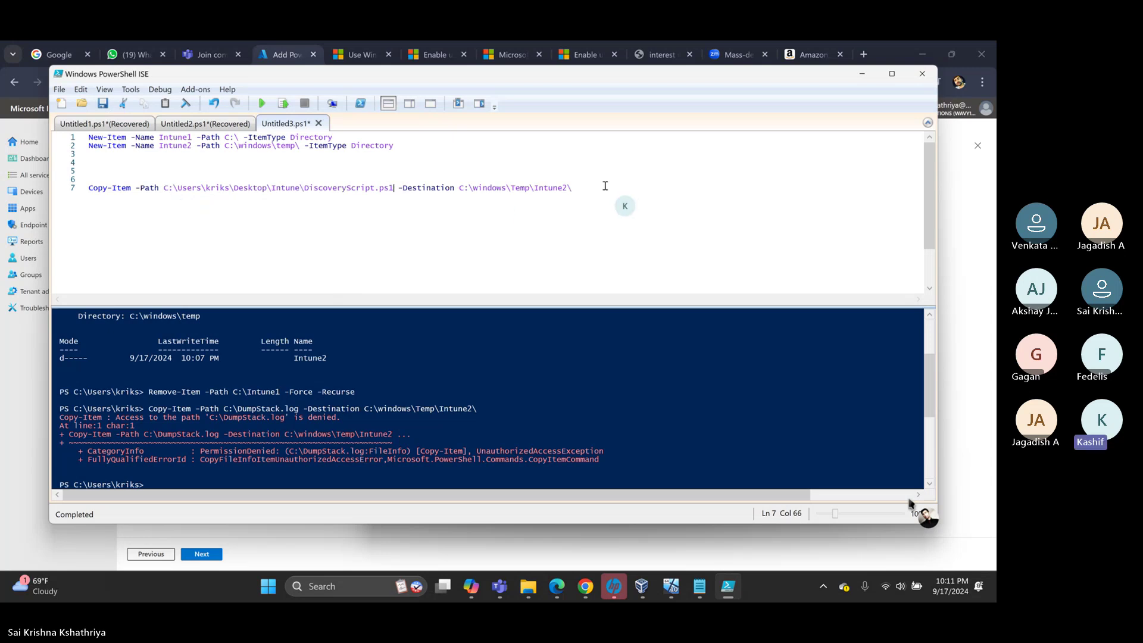
drag(600, 188, 30, 188)
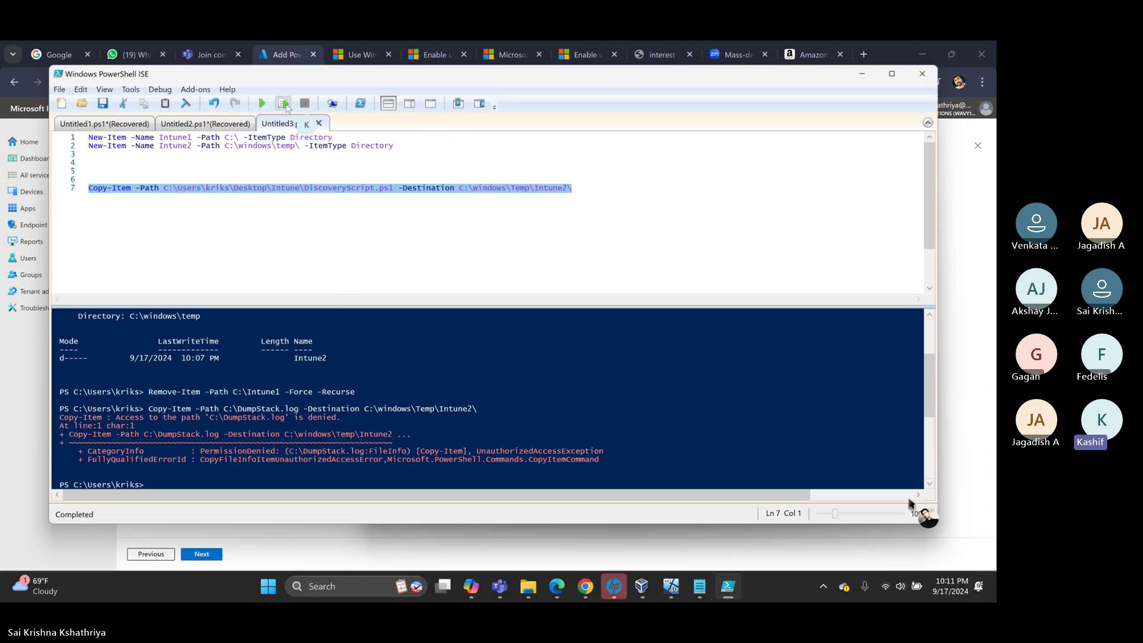
click(285, 104)
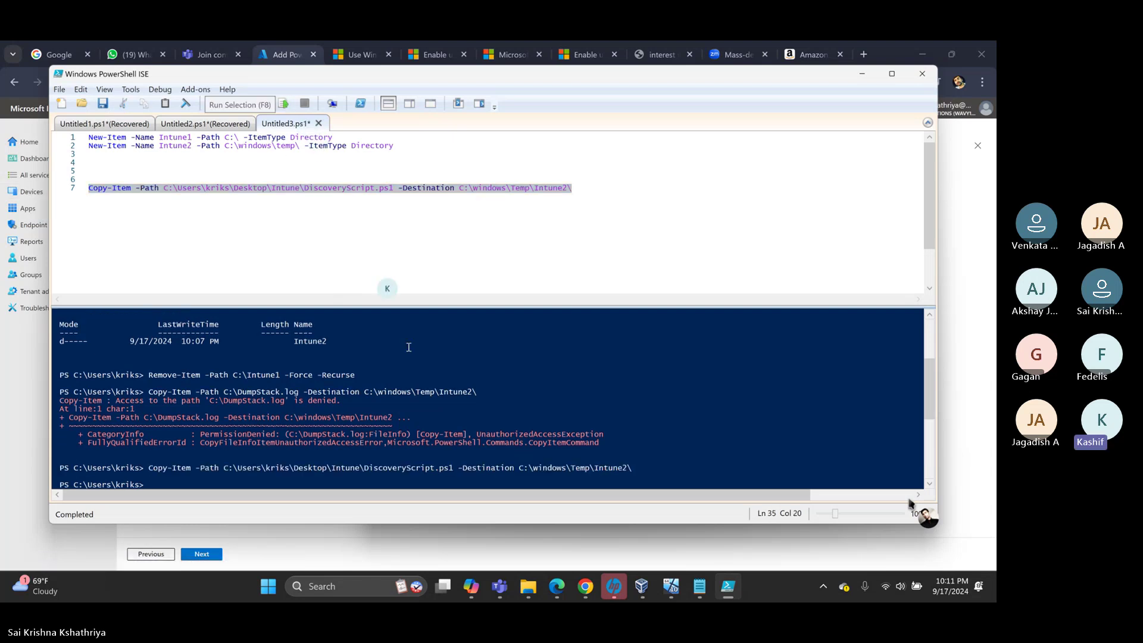
click(530, 589)
click(530, 590)
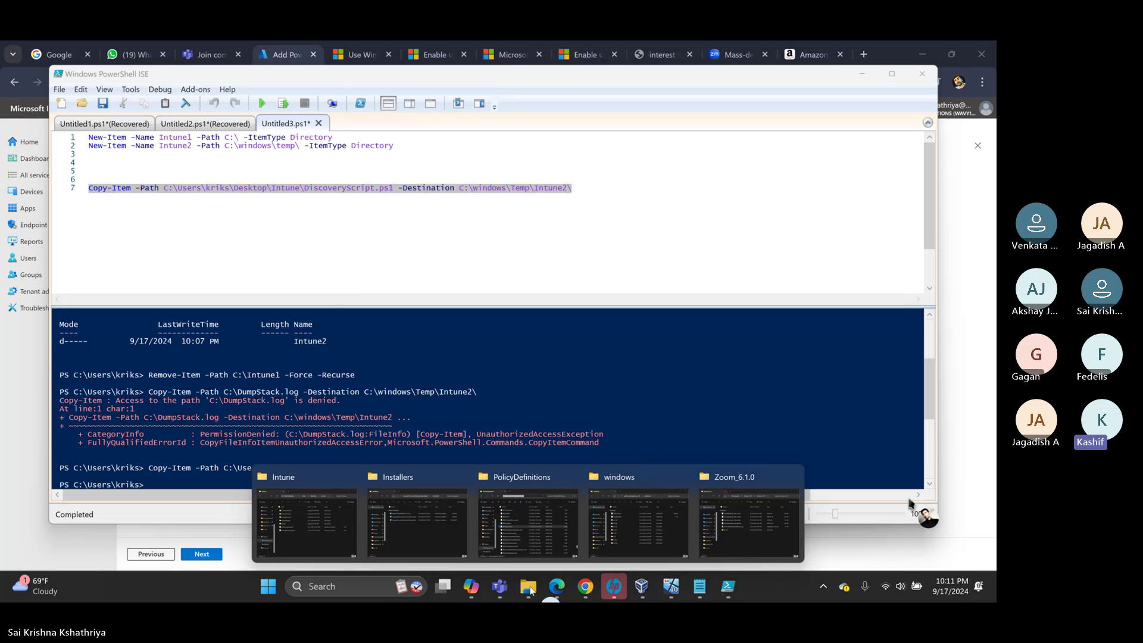
- Browse to C:\Windows\Temp\Intune2 to confirm DiscoveryScript.ps1 was copied, then return to ISE
click(323, 529)
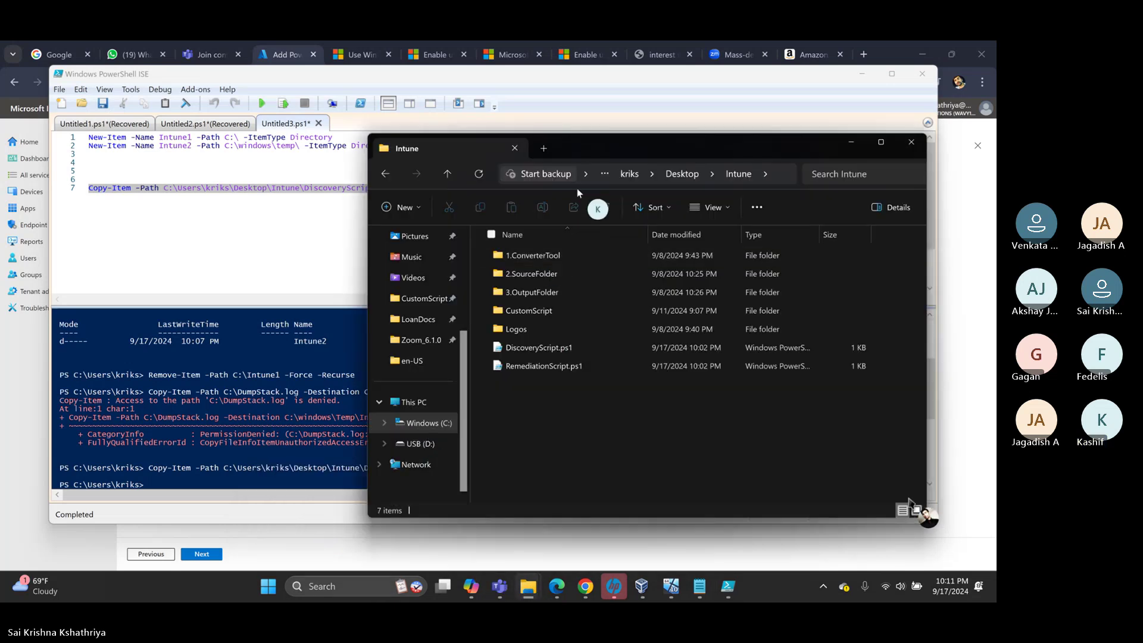
click(416, 424)
click(519, 387)
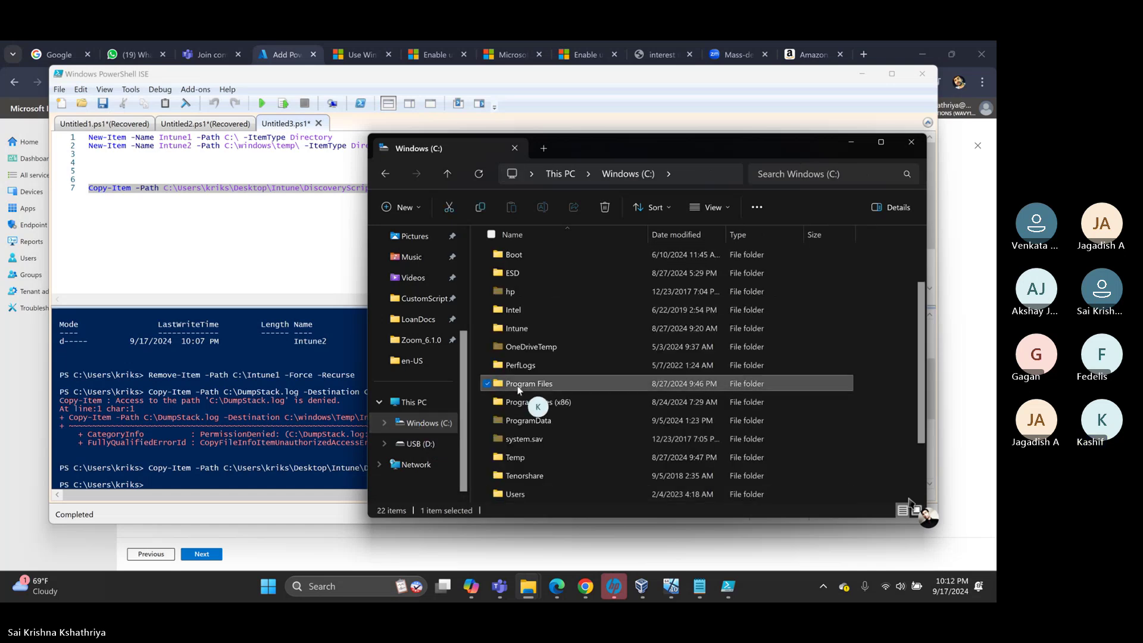
key(w)
key(Return)
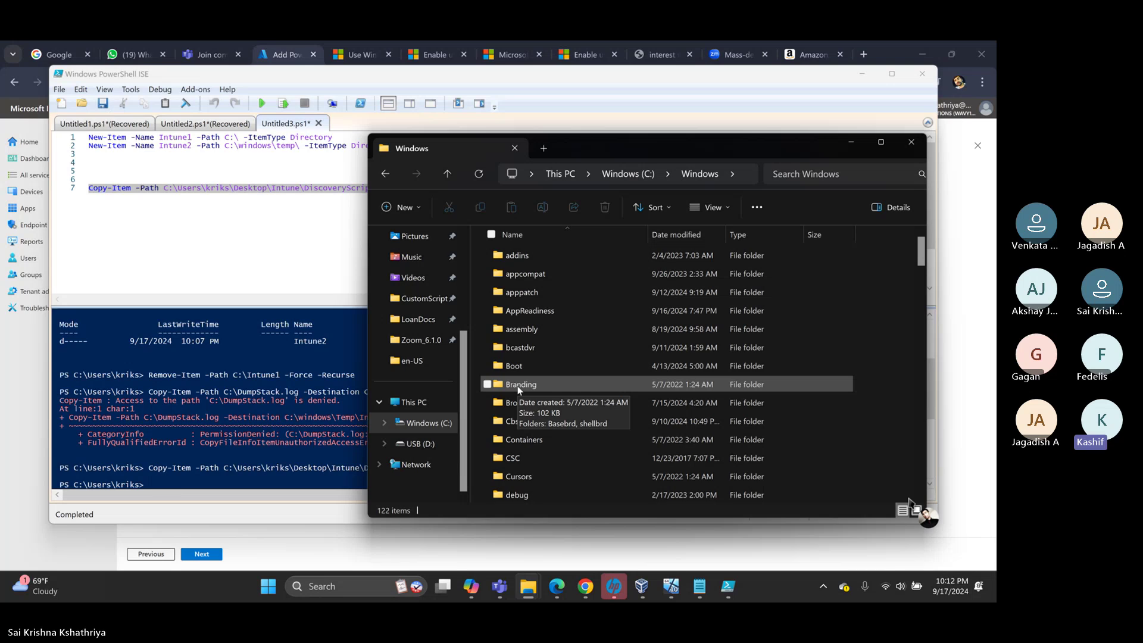
text(temp)
key(Return)
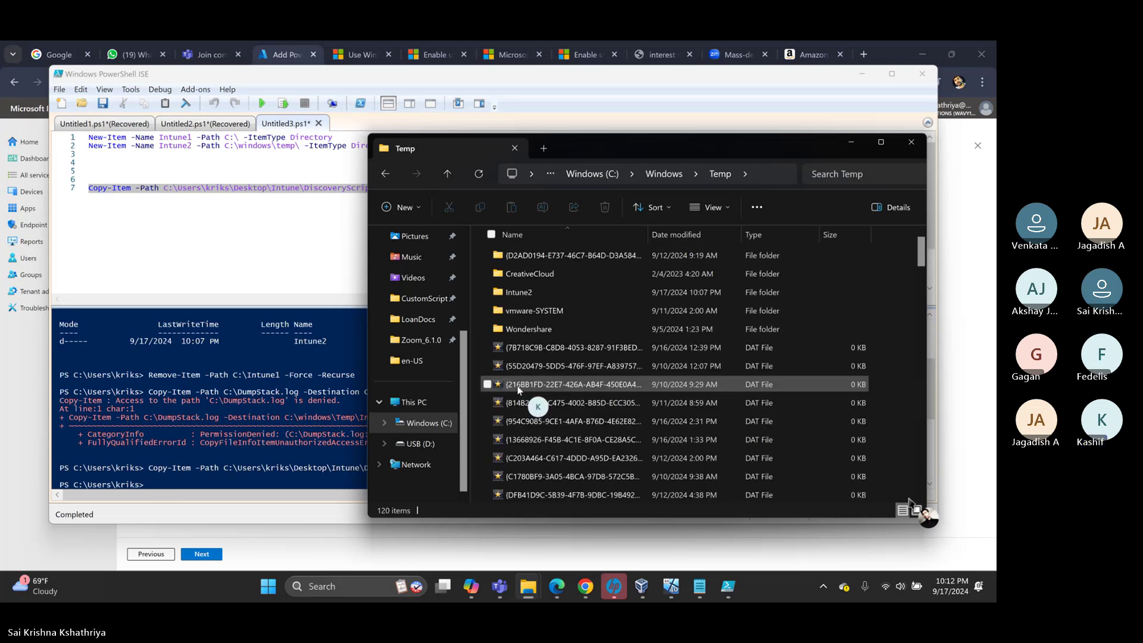
text(intune)
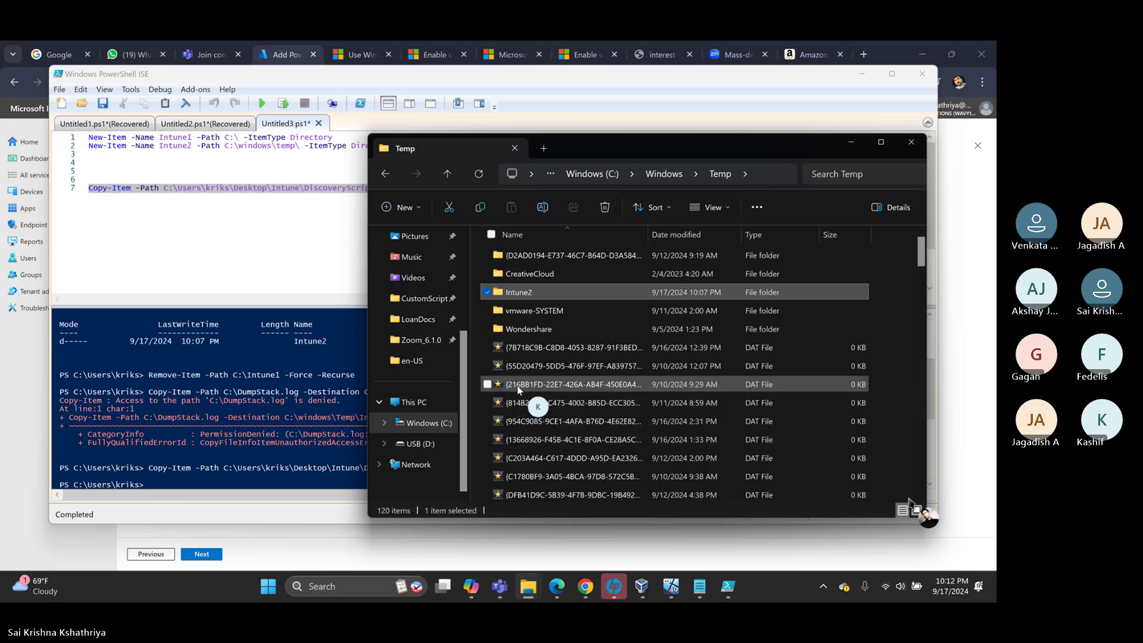
key(Return)
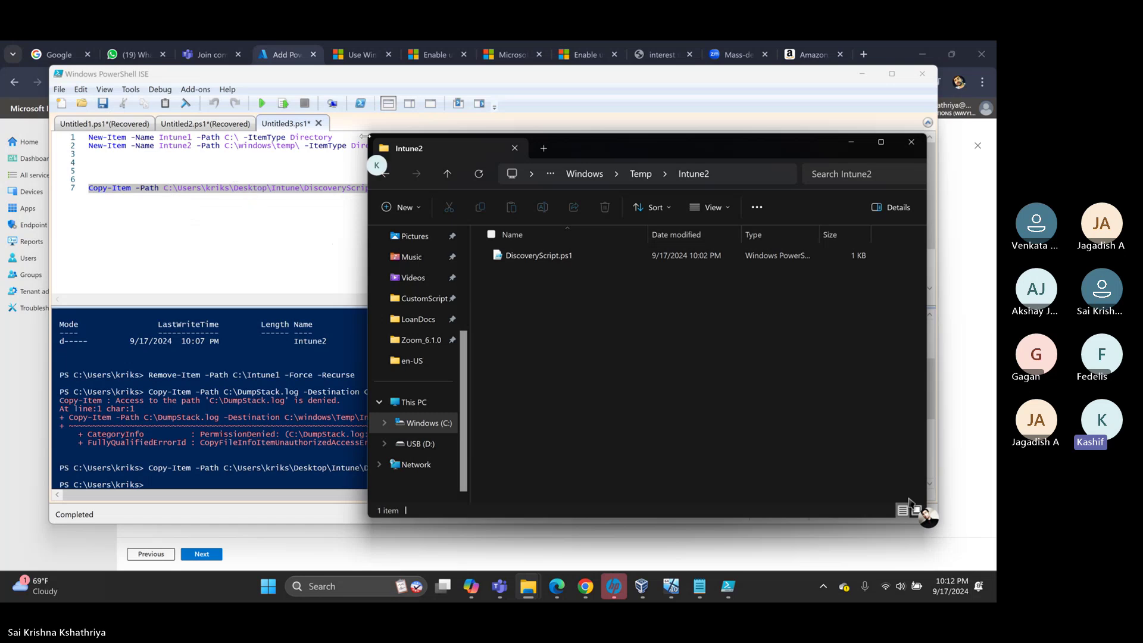
click(393, 79)
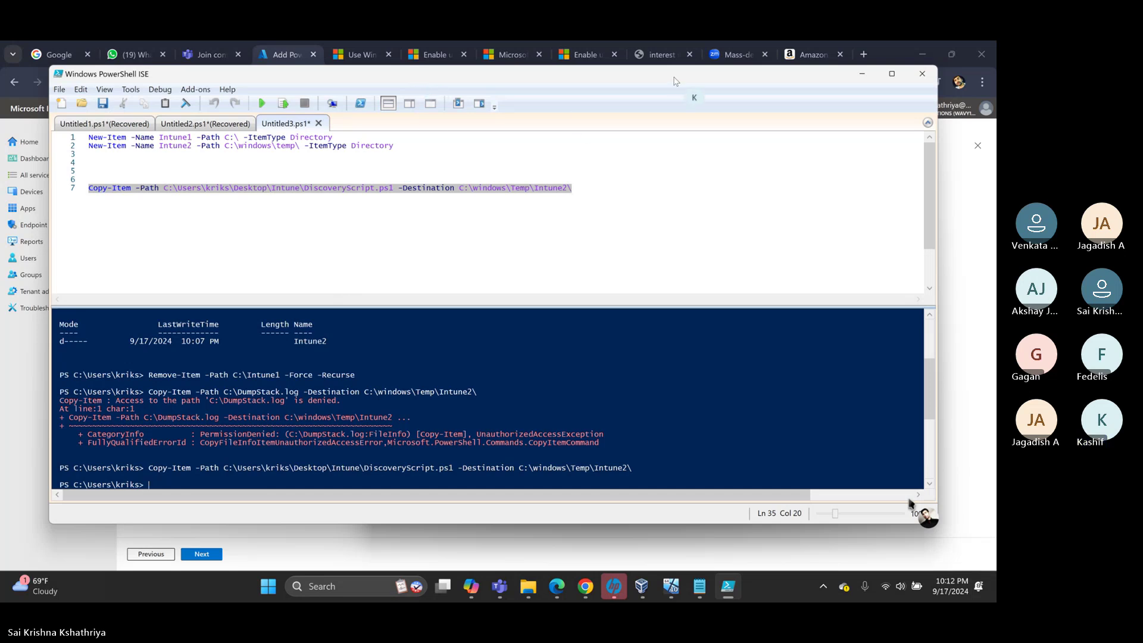
- Delete the Copy-Item test lines and trailing blank lines, leaving the two New-Item commands
drag(681, 81, 676, 124)
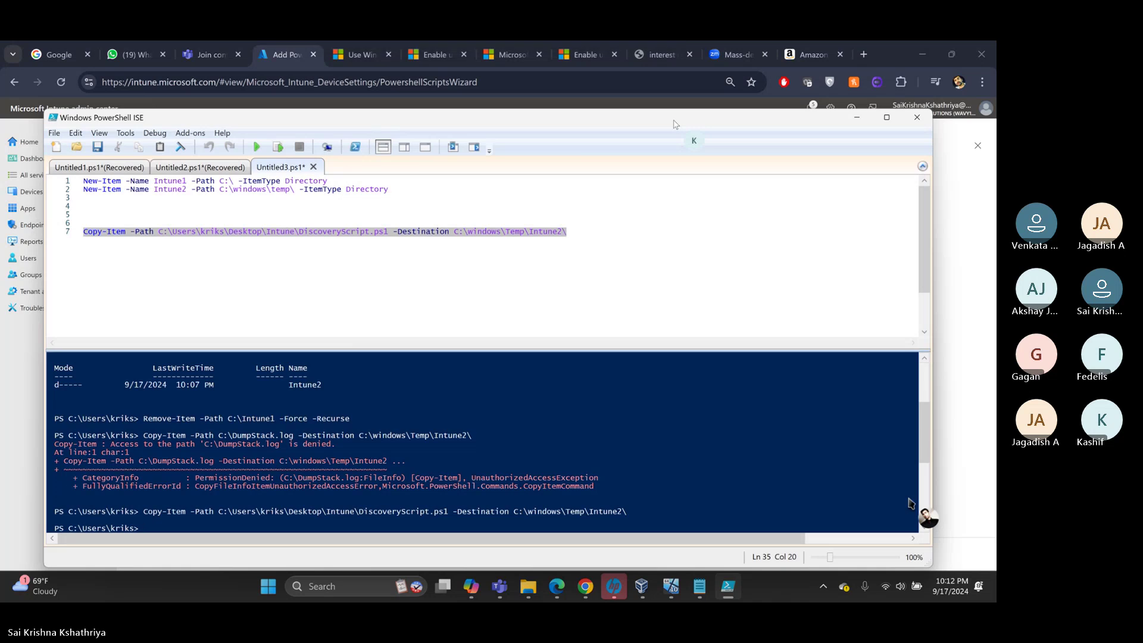
click(435, 233)
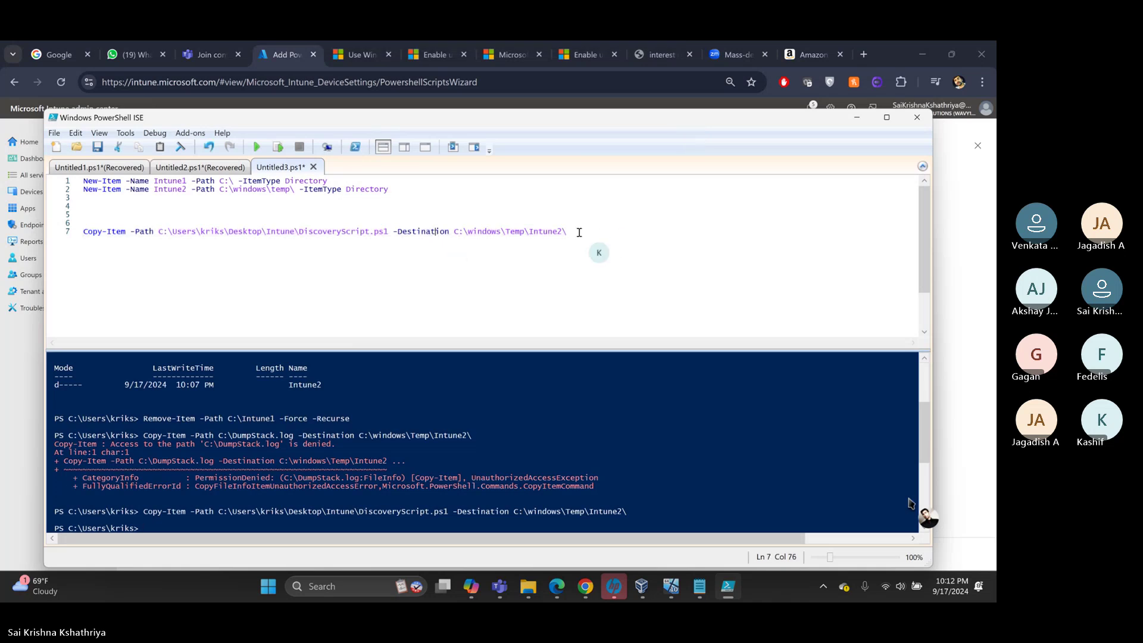
drag(579, 232, 82, 210)
key(Delete)
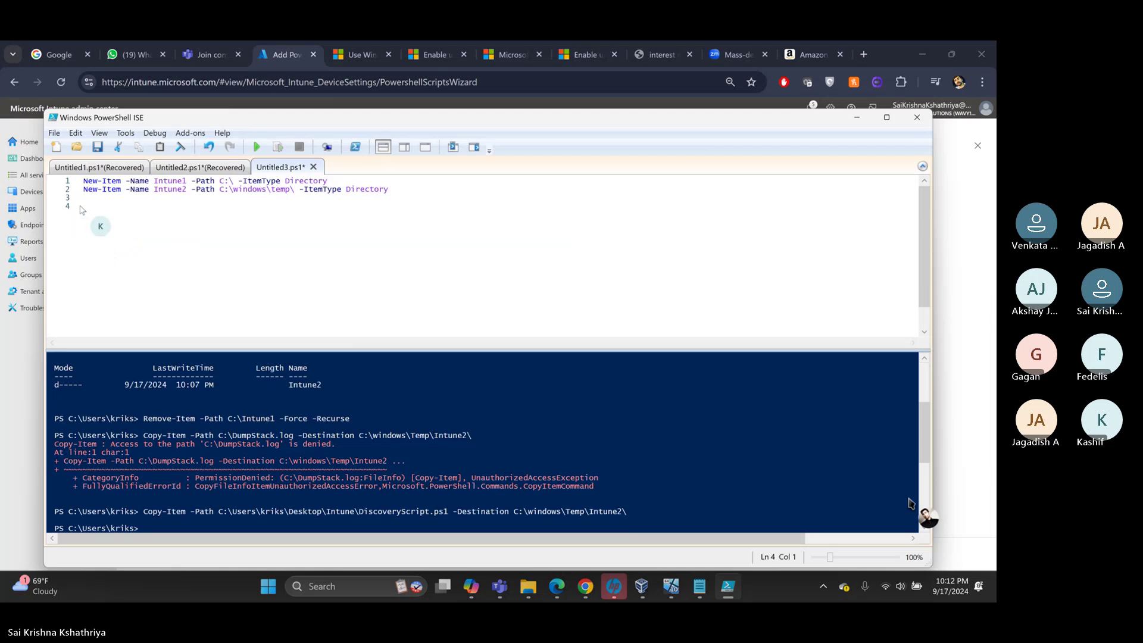
click(390, 190)
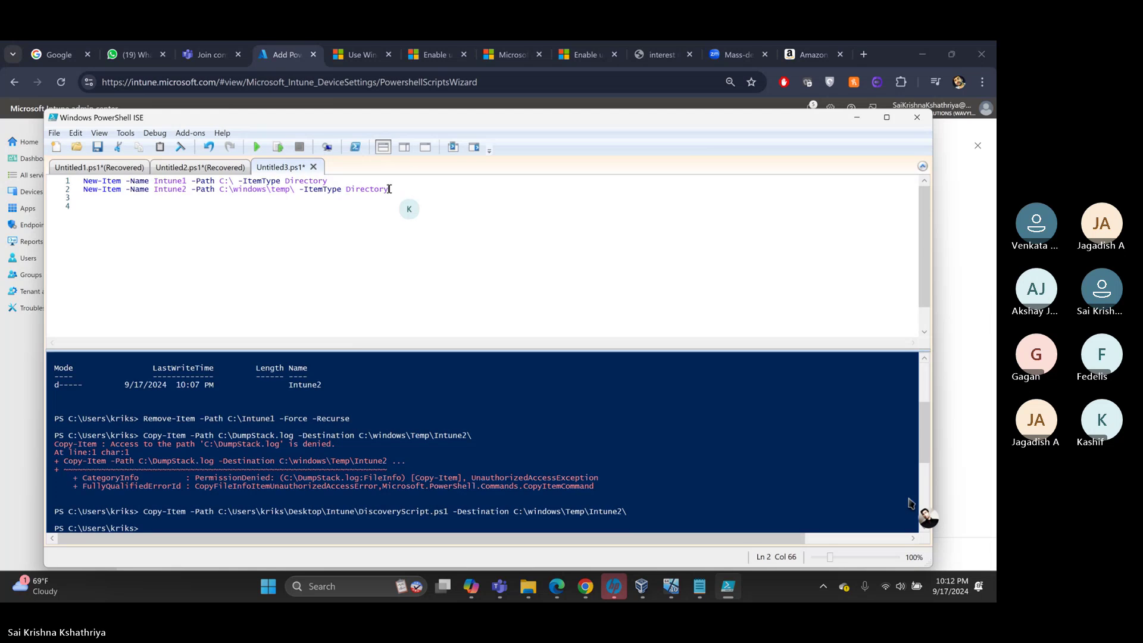
key(Delete)
key(Delete)
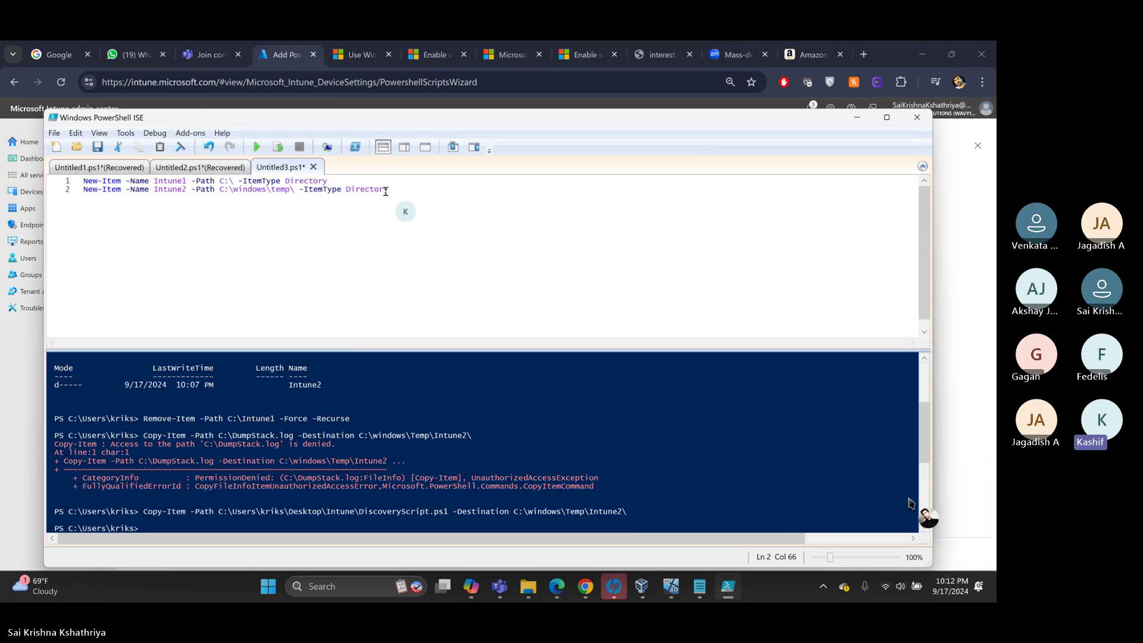
- Save the script into Desktop\Intune under the file name CreateFolder
click(98, 149)
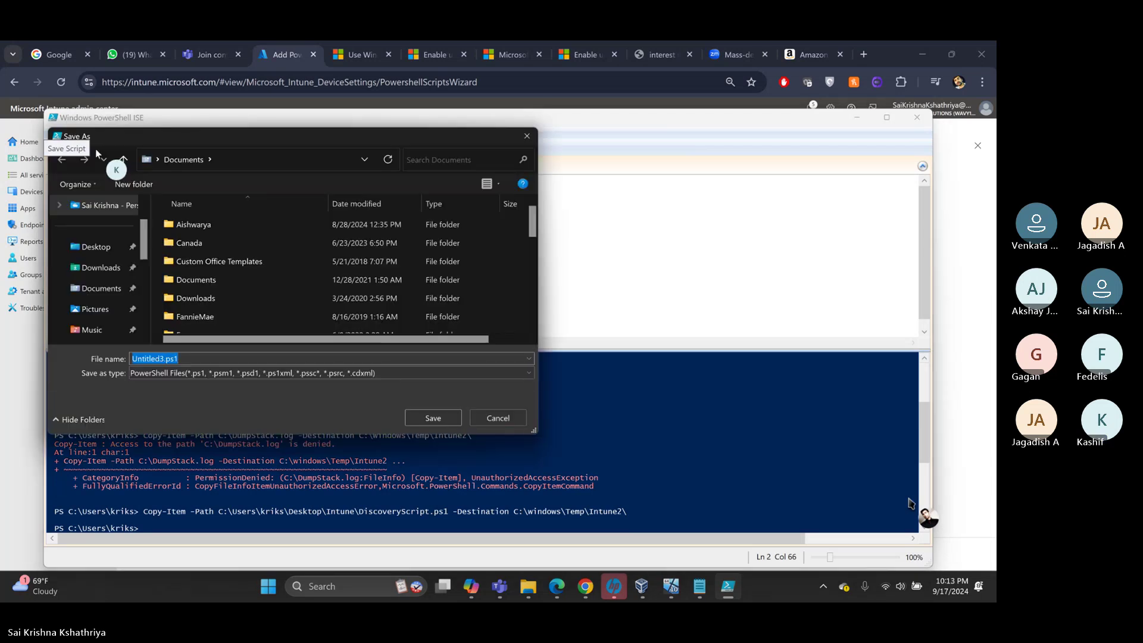
click(100, 246)
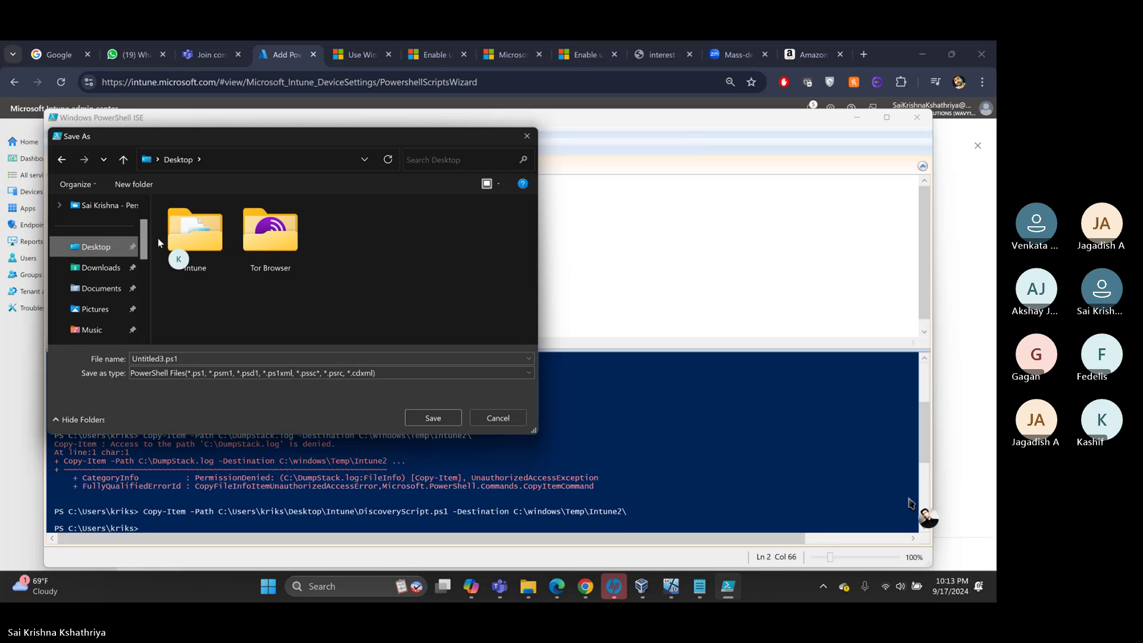
double_click(206, 235)
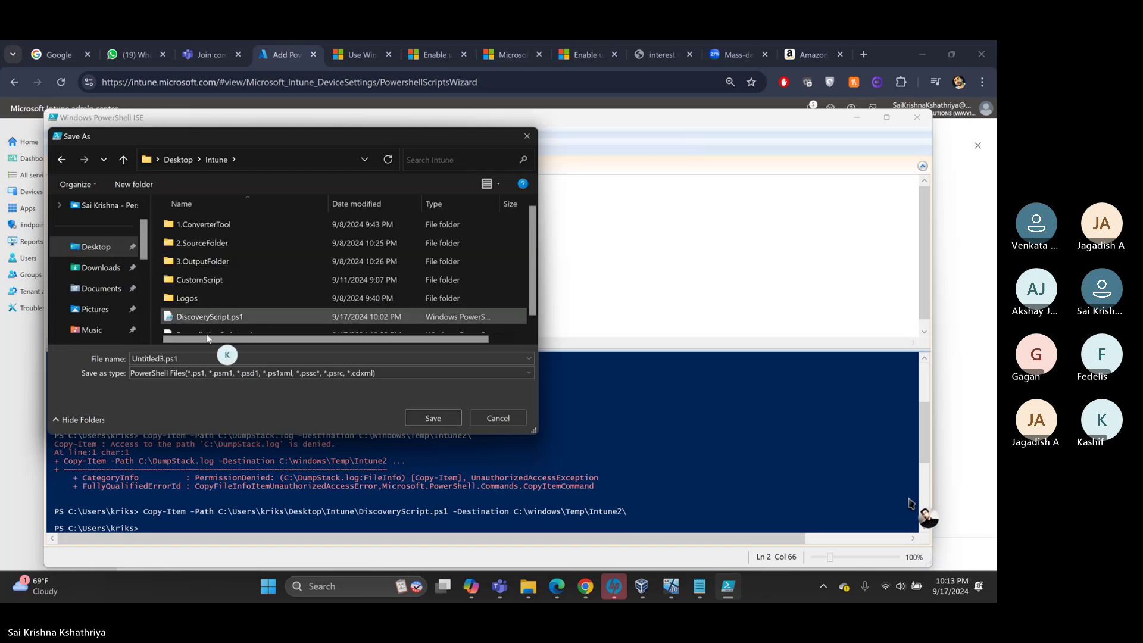
click(202, 359)
text(Cre)
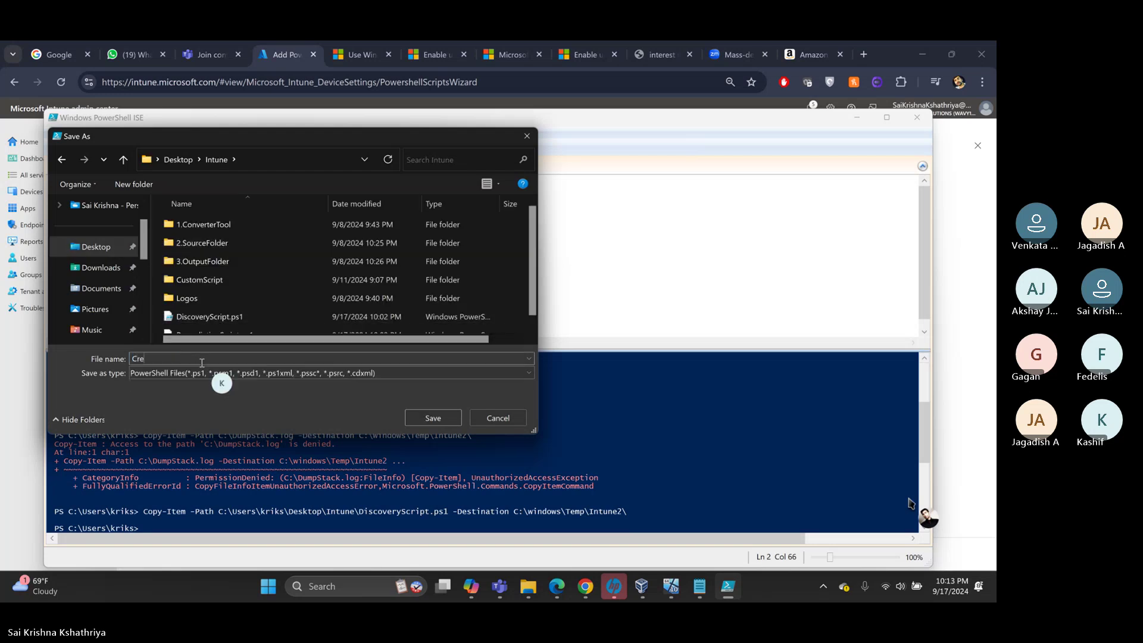
text(ateFolder)
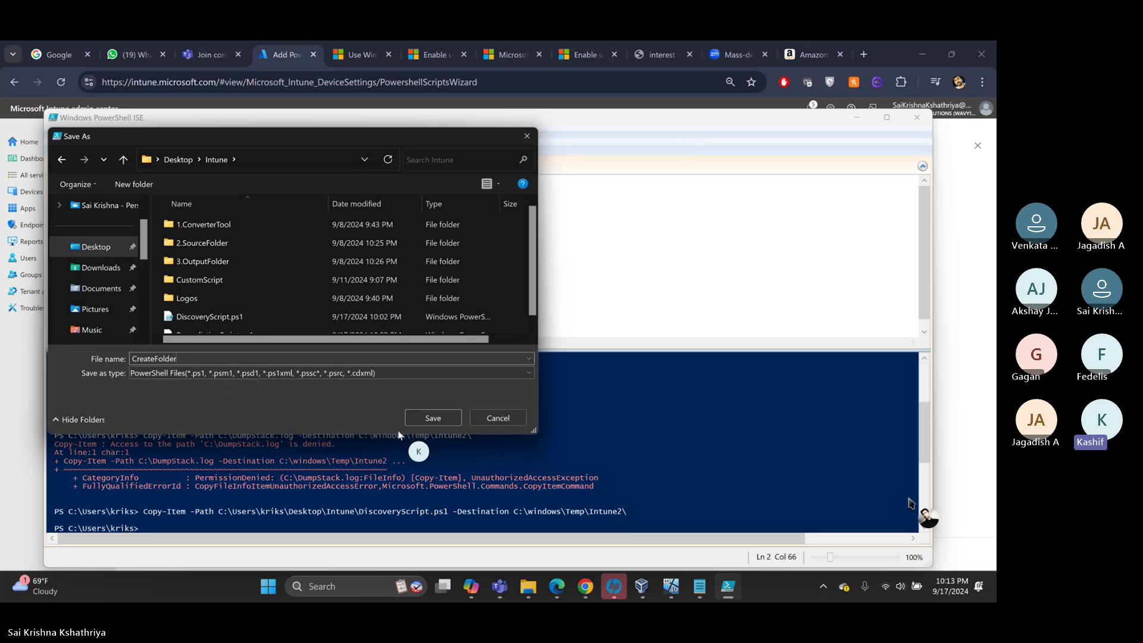
click(432, 418)
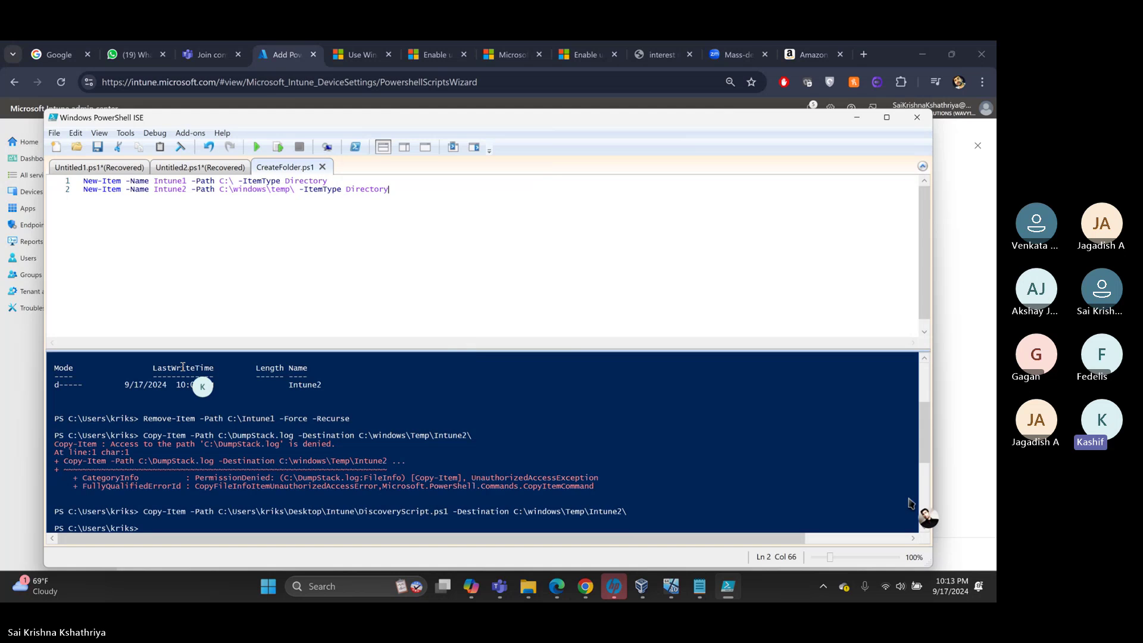
- Upload CreateFolder.ps1 as the script file in the Add PowerShell script wizard
click(15, 386)
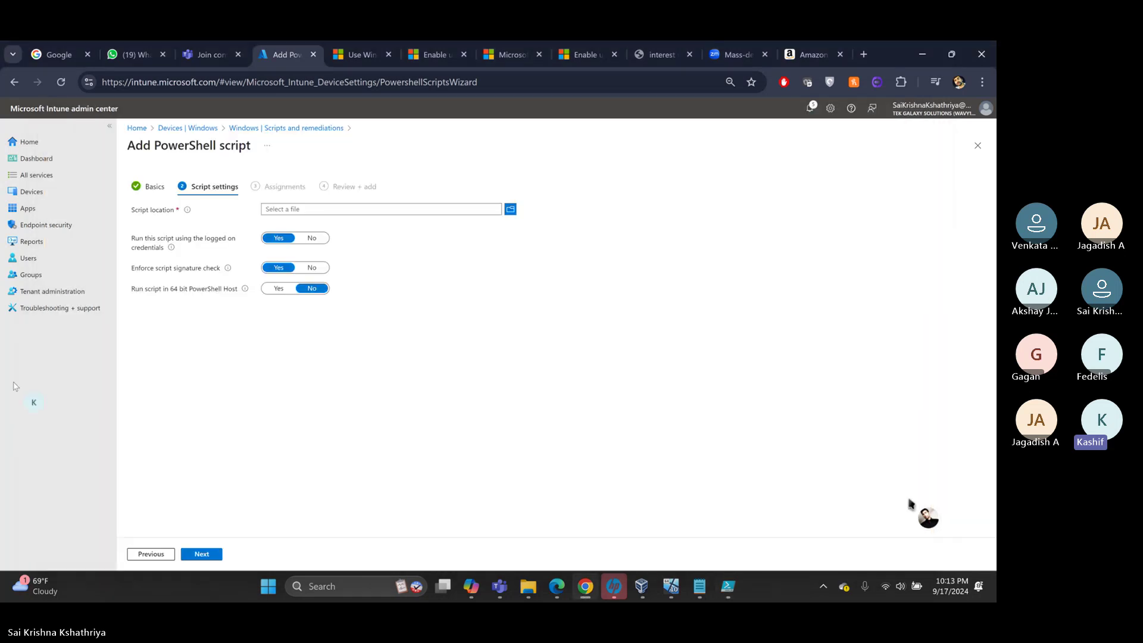
click(392, 211)
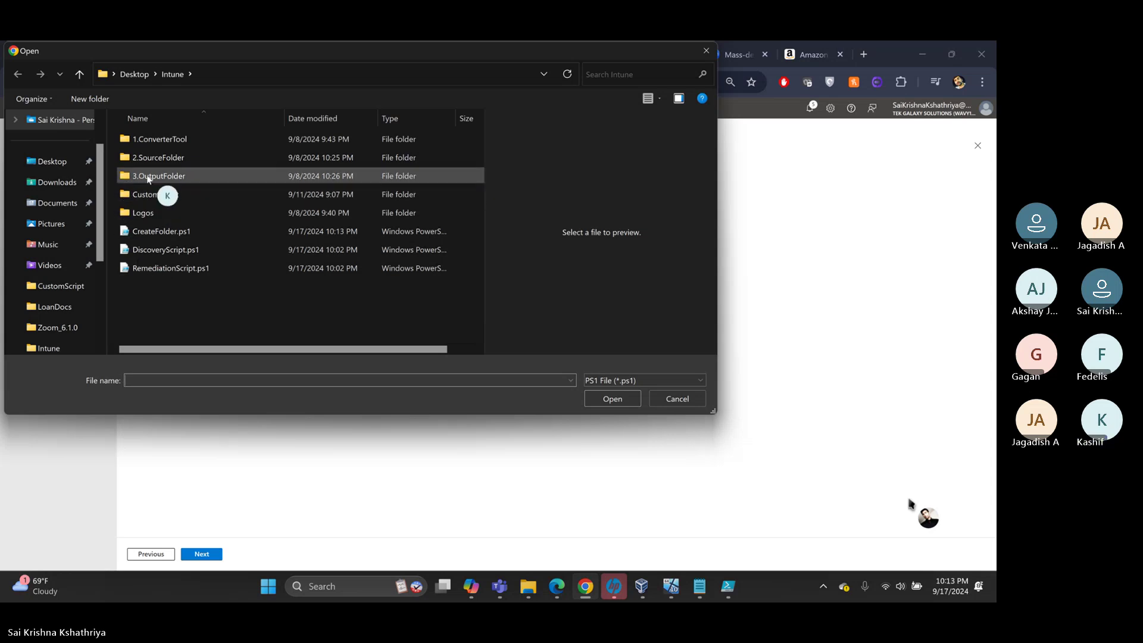
click(172, 231)
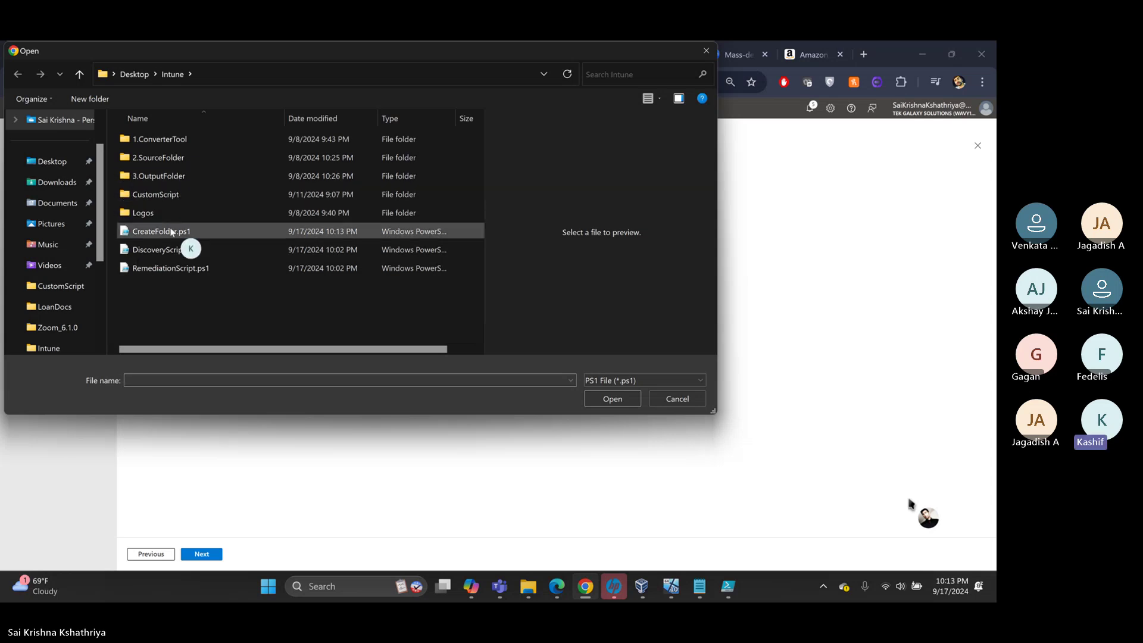
click(613, 398)
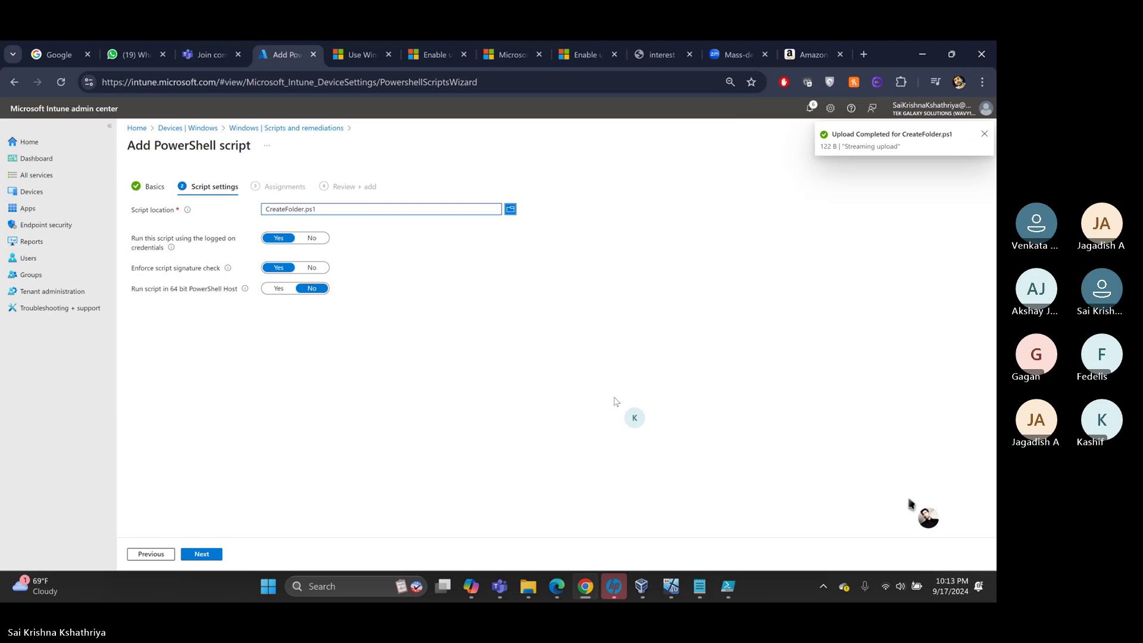
- Set logged-on credentials and signature check to No, then continue to Assignments
click(312, 238)
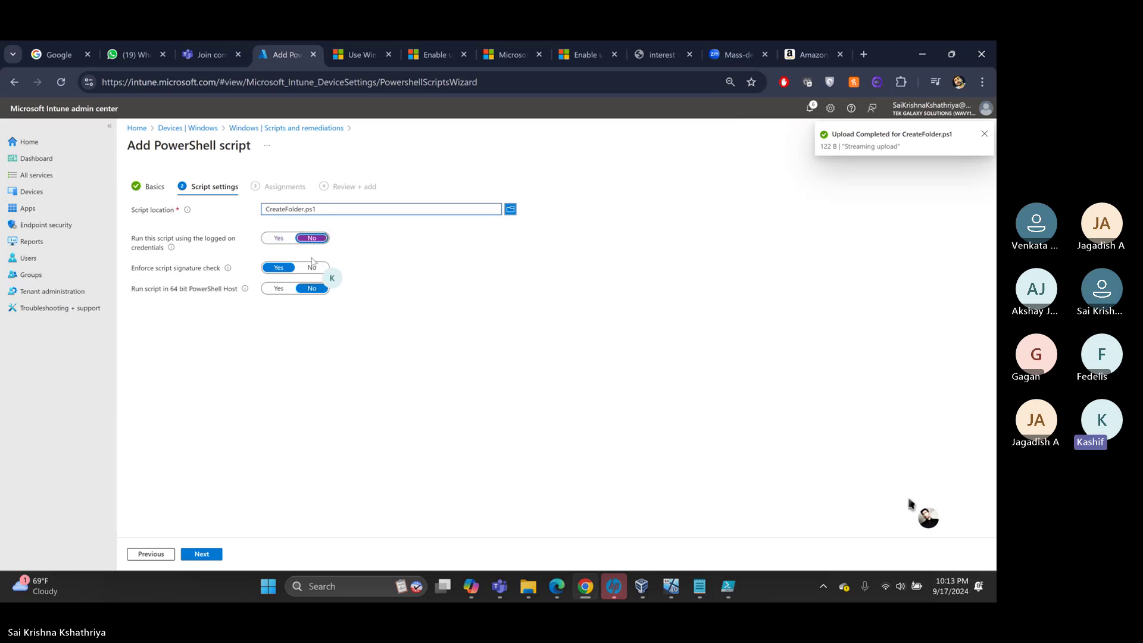
click(312, 268)
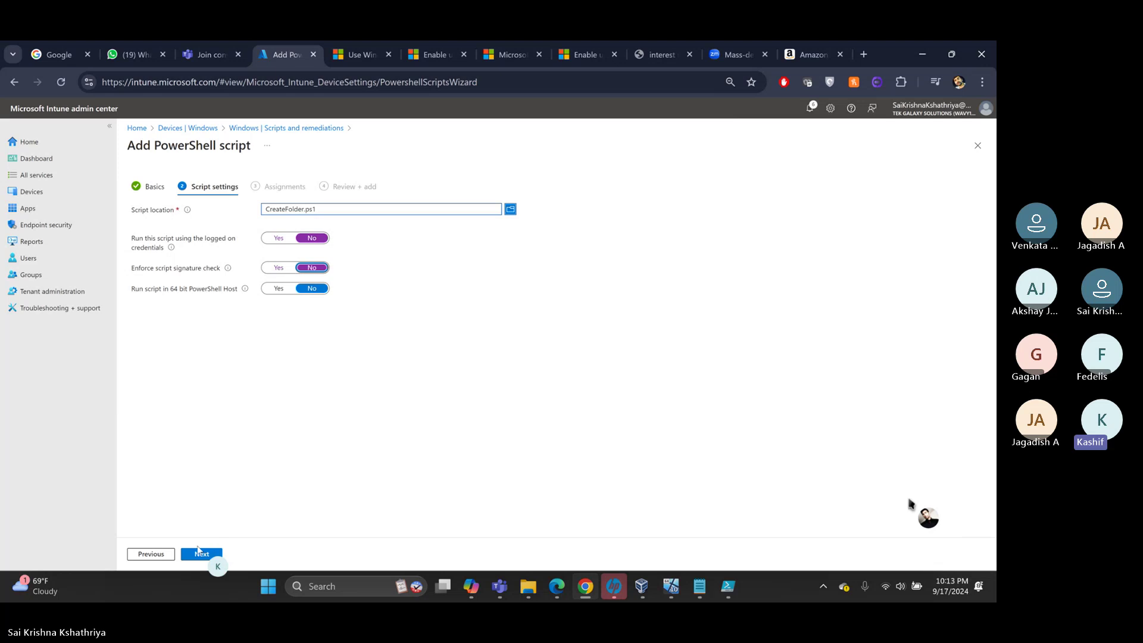
click(201, 554)
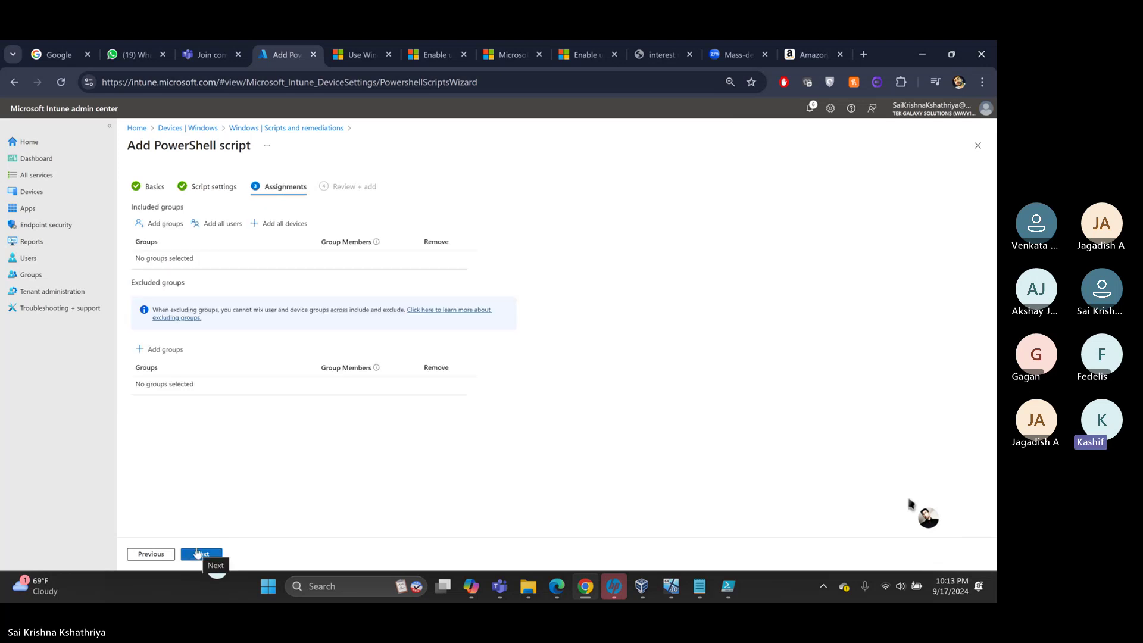
- Include Windows 10 Device Group in the assignment, then review and create the script
click(160, 228)
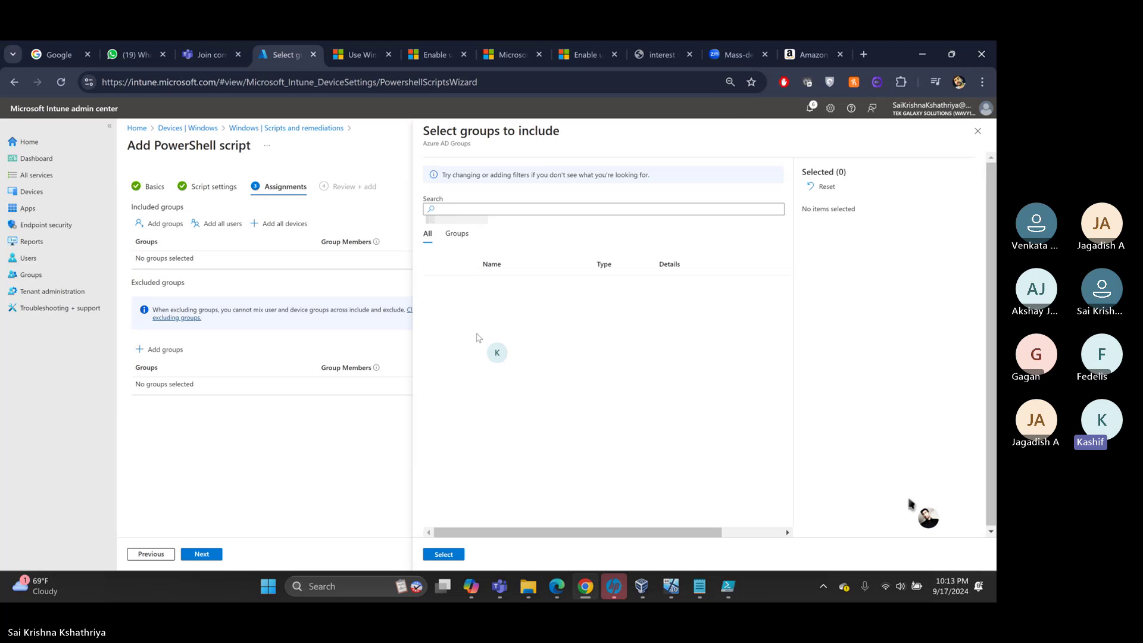
scroll(495, 354, down, 3)
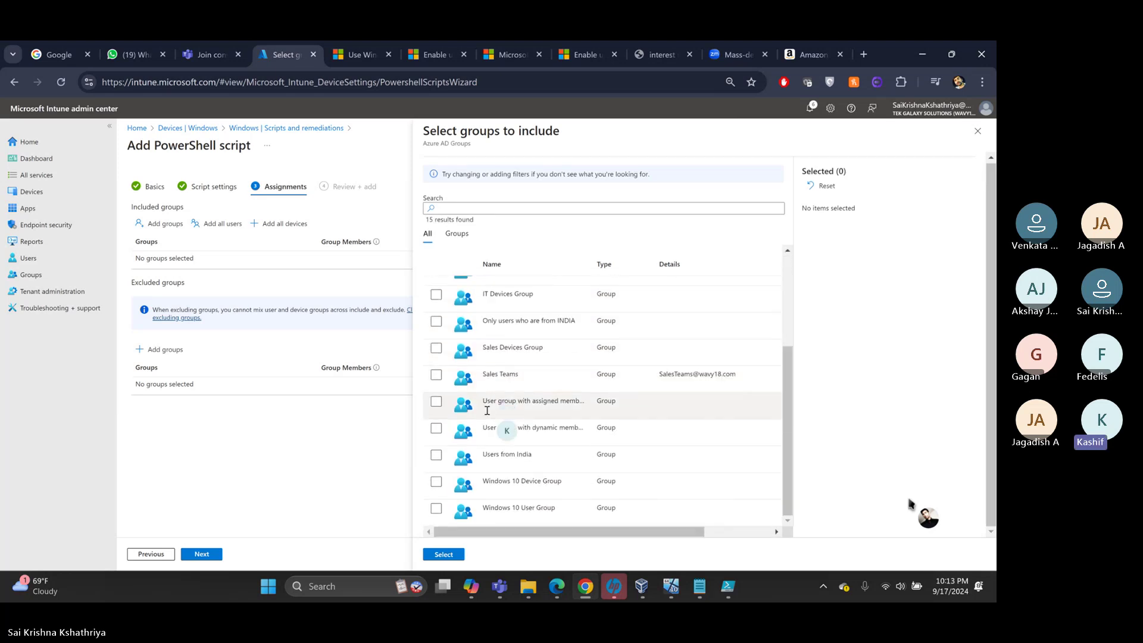
click(436, 481)
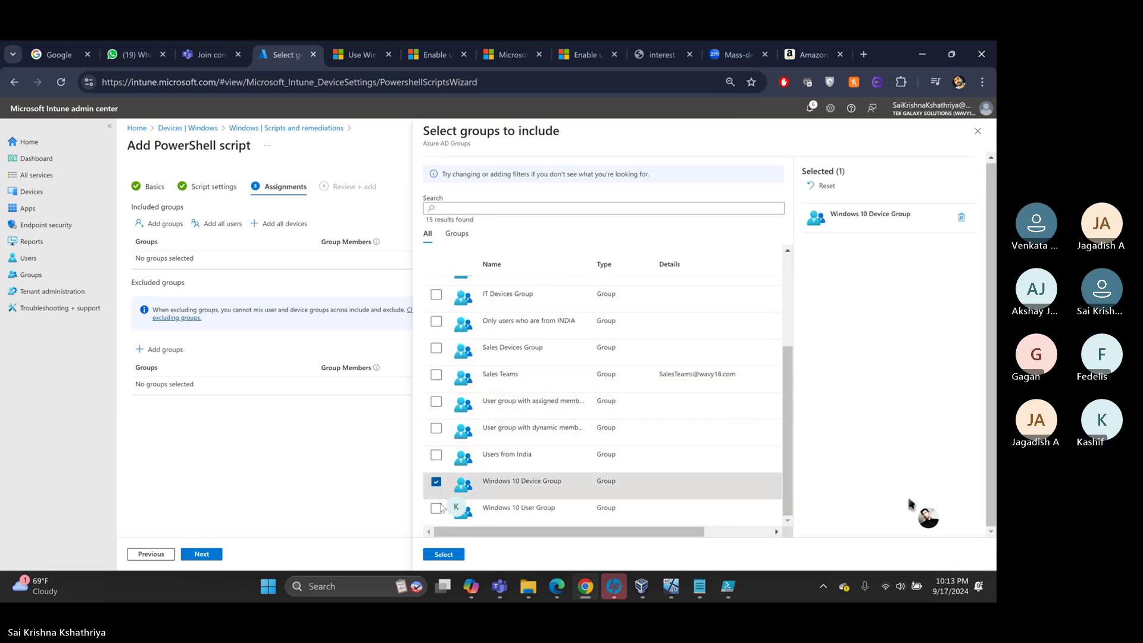
click(443, 555)
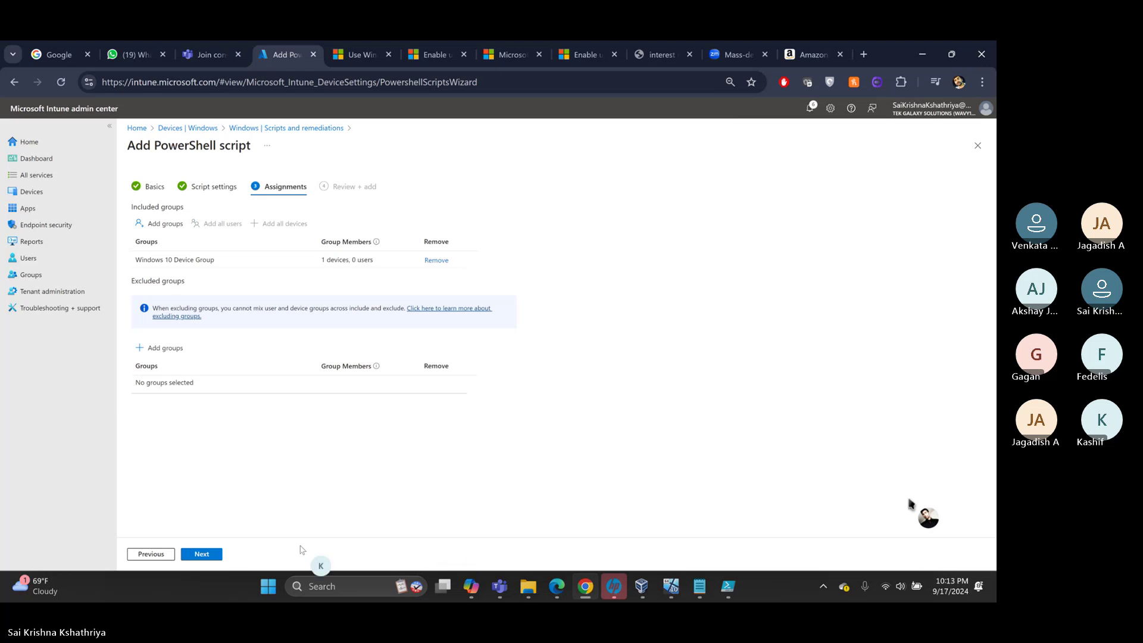
click(201, 554)
click(202, 554)
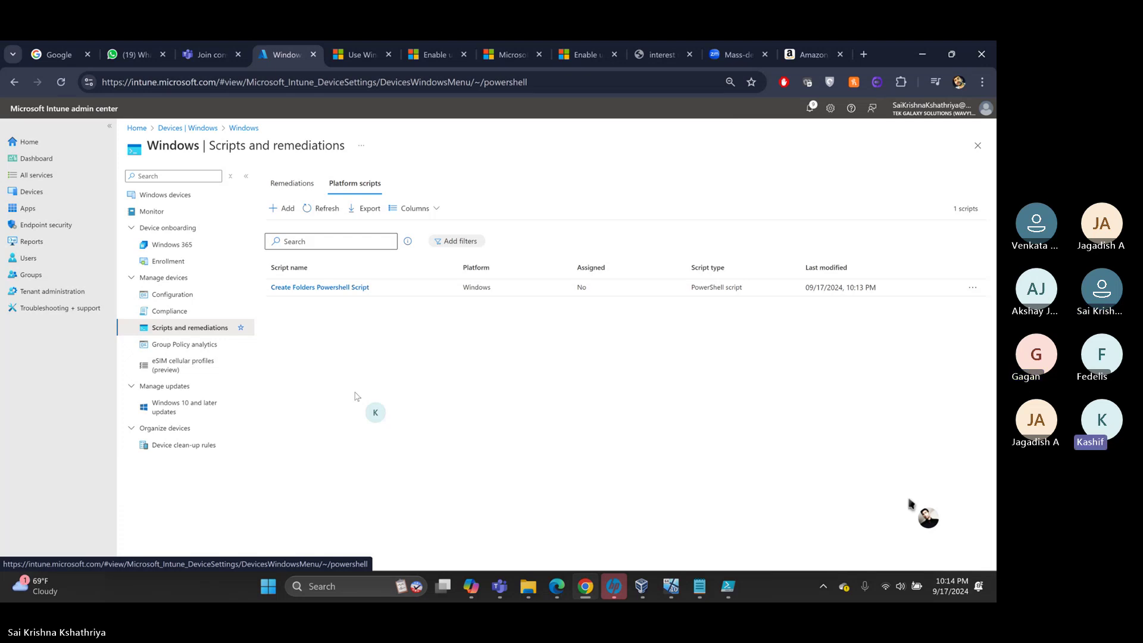
- Load tinyurl.com/scriptclean1 in a new Chrome tab
click(863, 54)
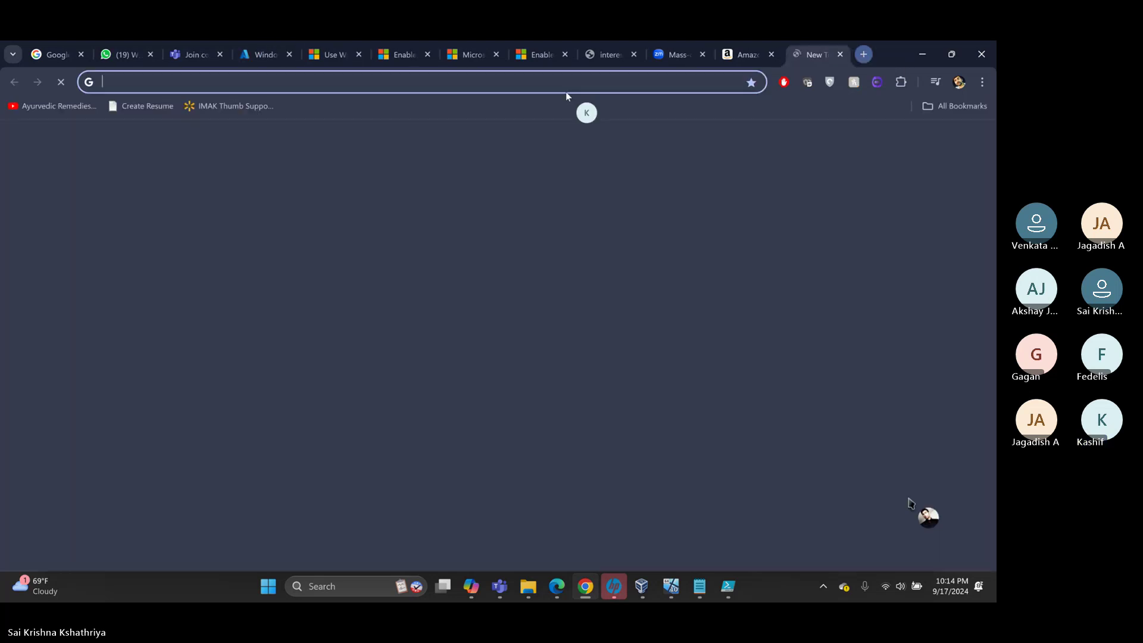
click(352, 86)
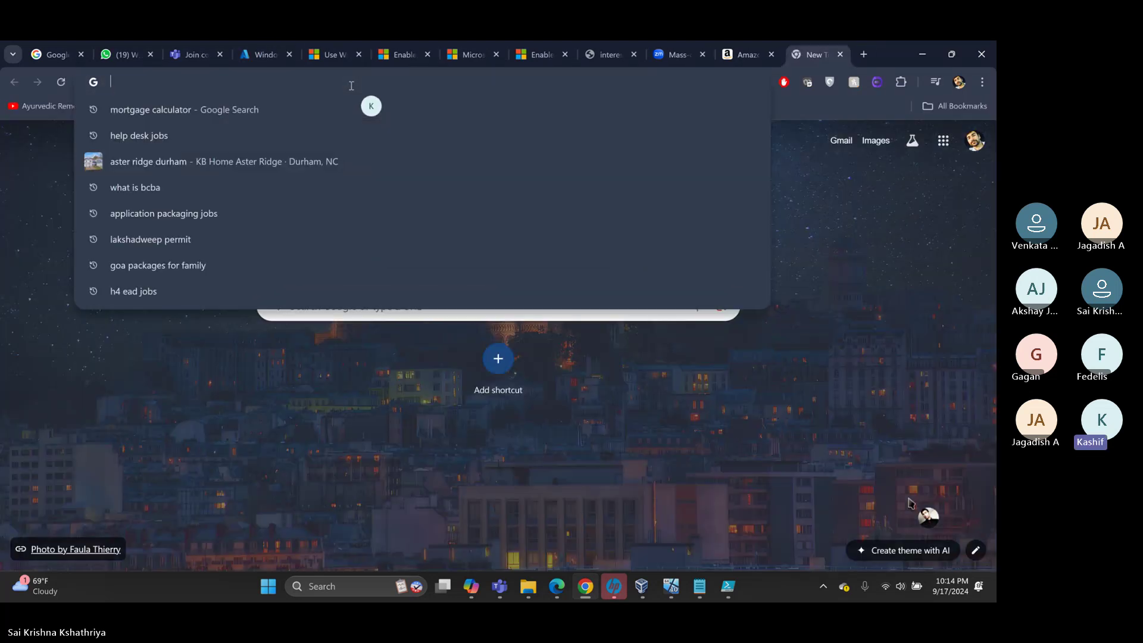
text(ti)
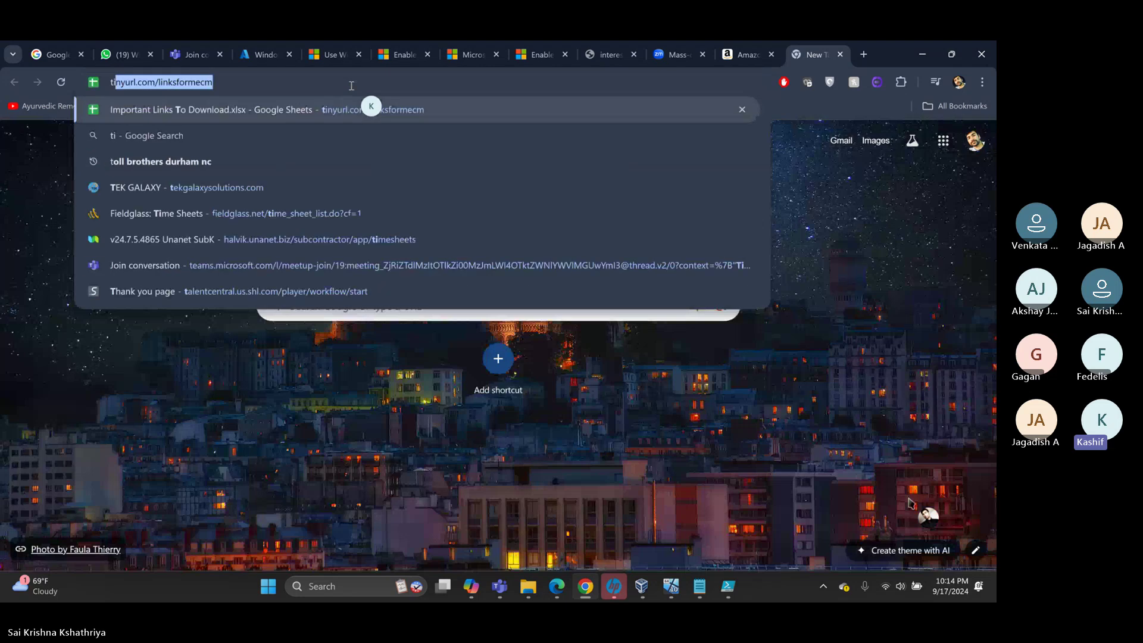
text(nyurl.com)
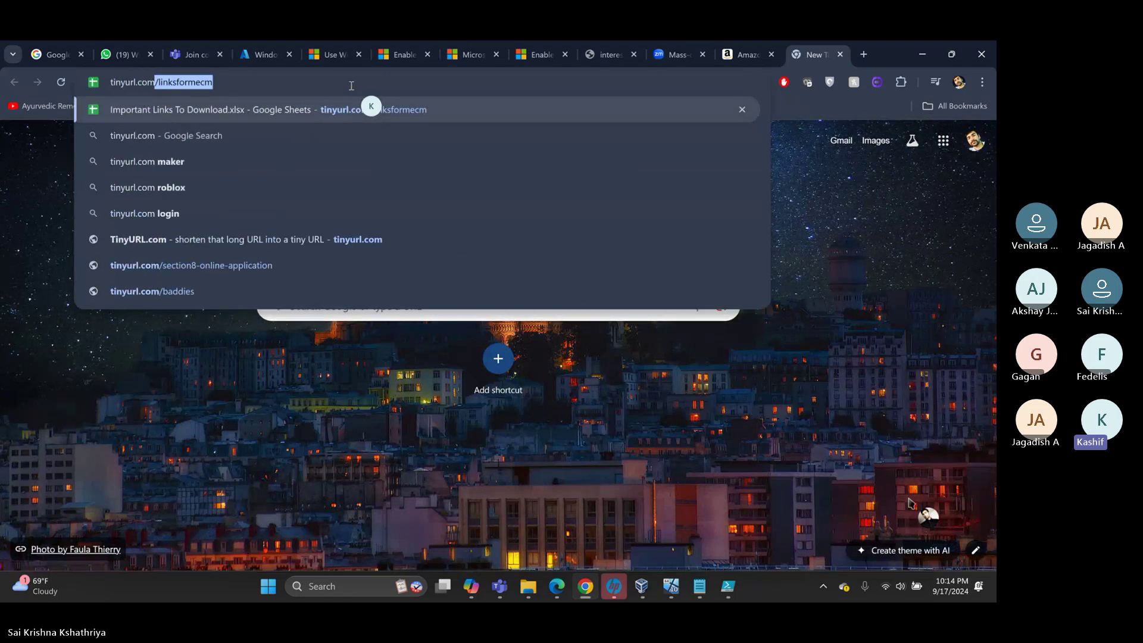
text(/s)
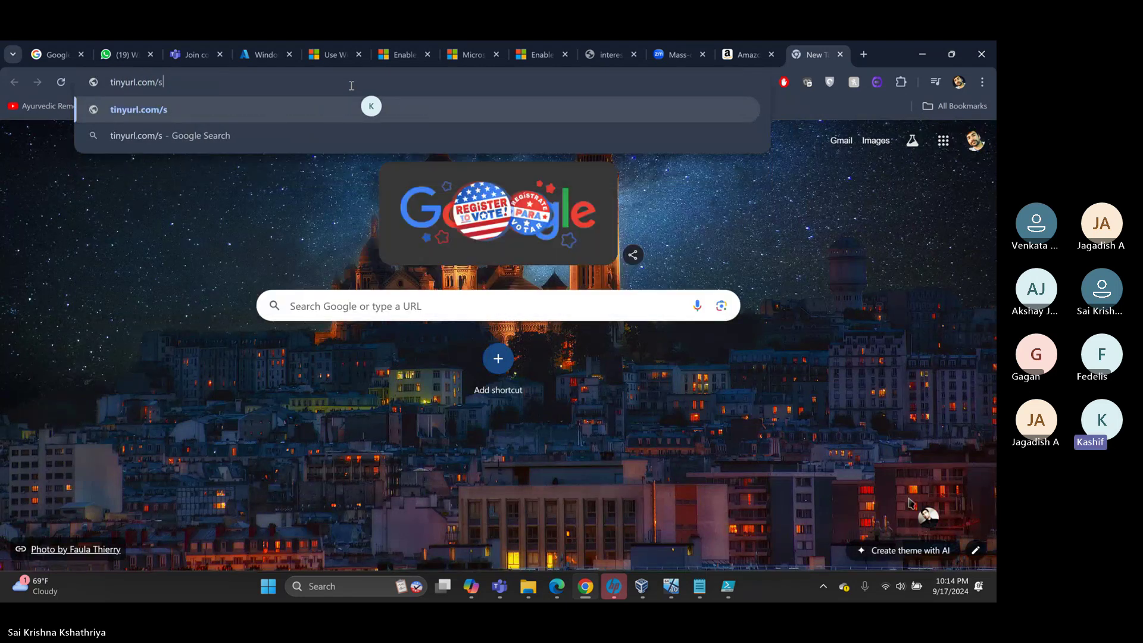
text(criptclean)
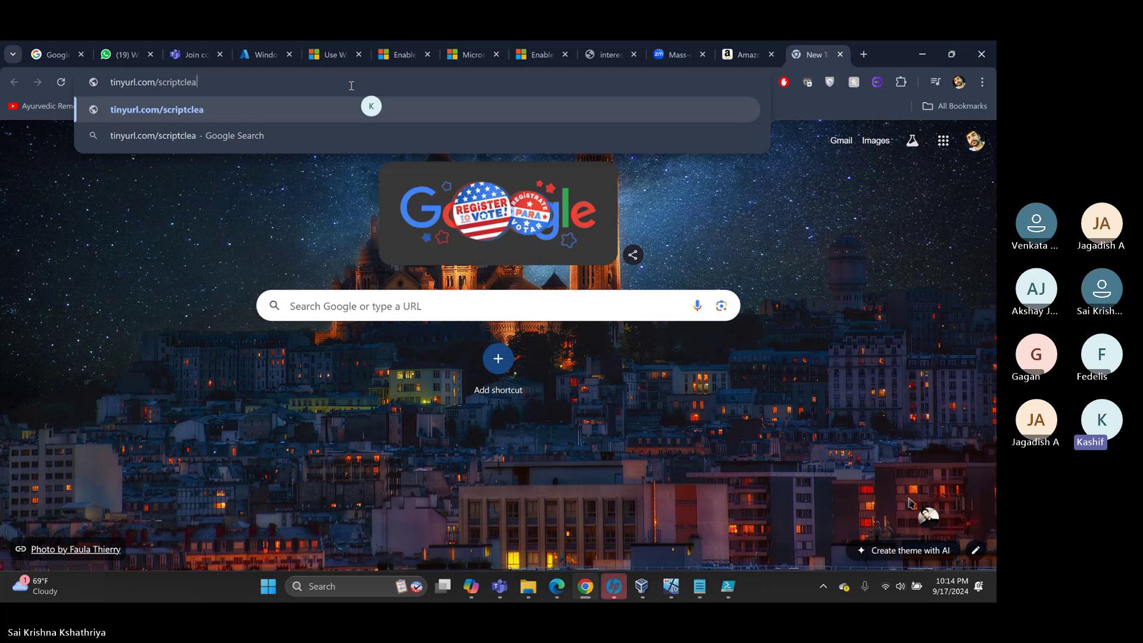
text(1)
key(Return)
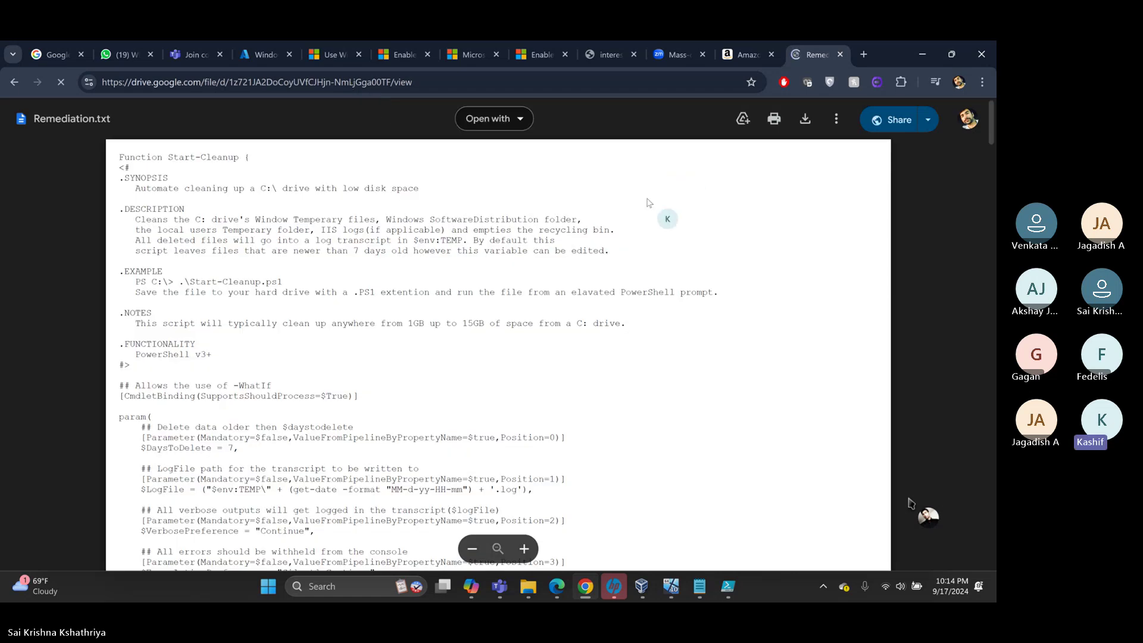
- Download Remediation.txt from Google Drive and open it in Notepad
click(807, 122)
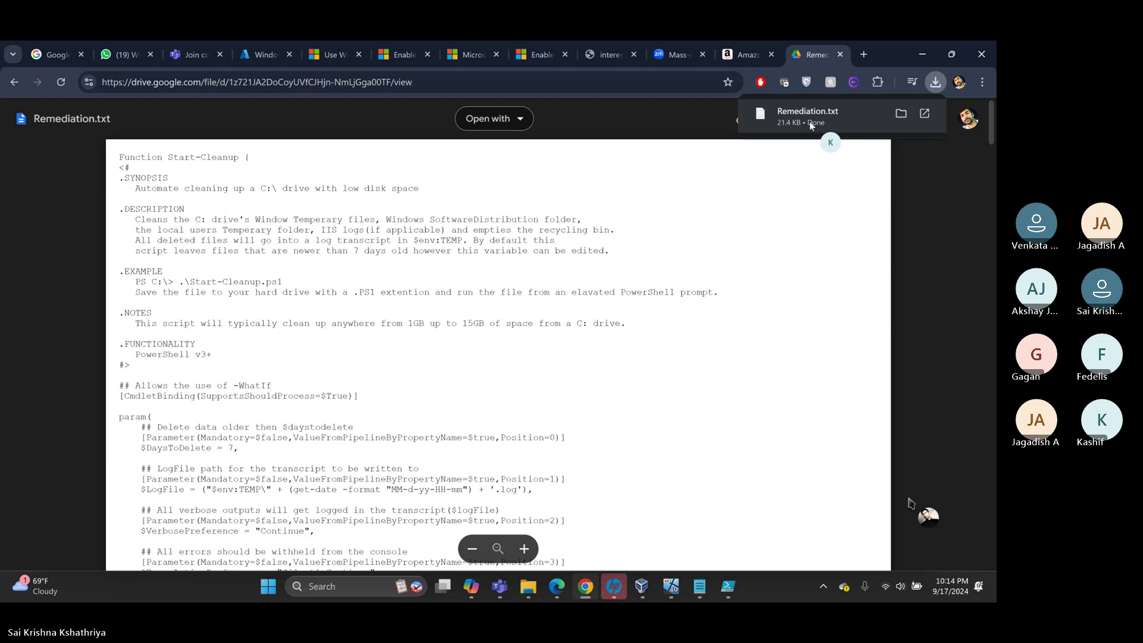
click(844, 119)
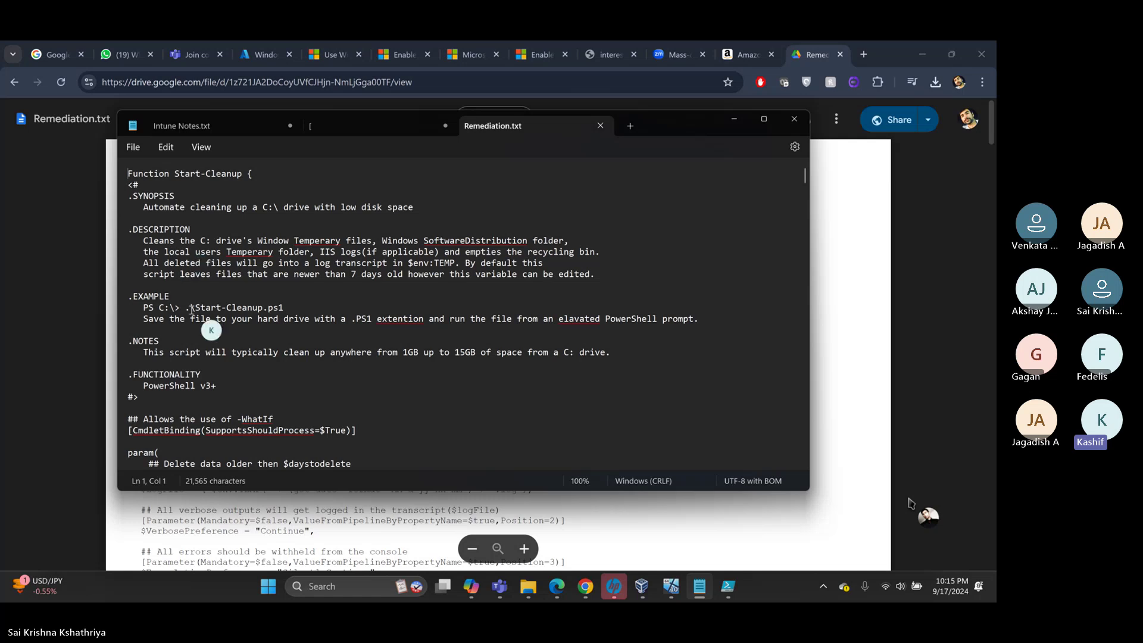
scroll(175, 330, down, 2)
scroll(176, 330, down, 5)
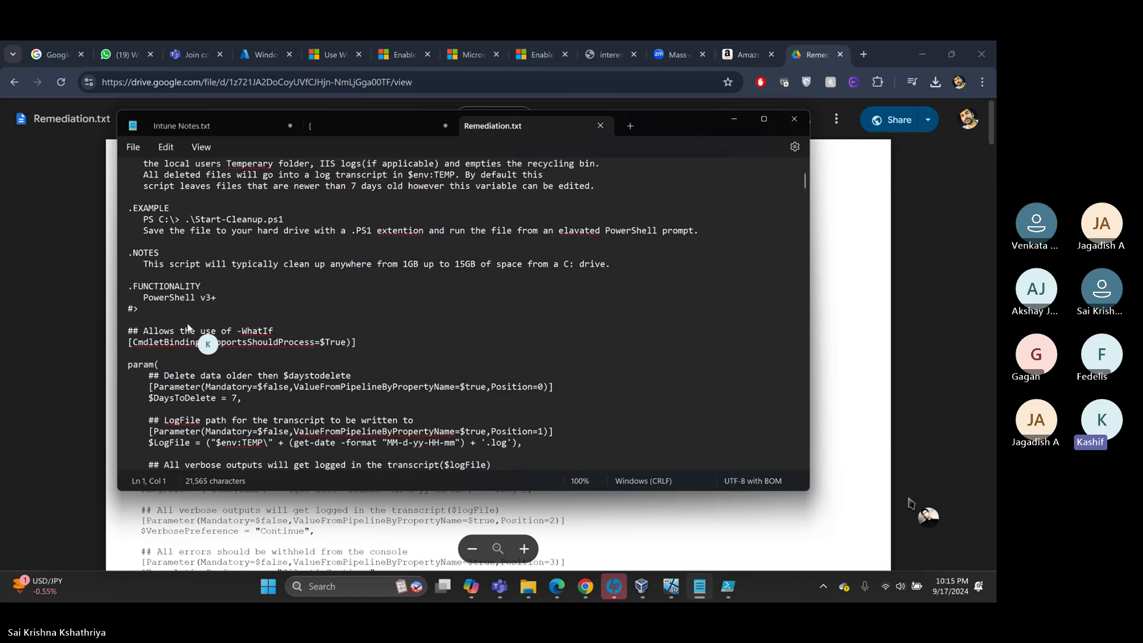
scroll(190, 324, down, 8)
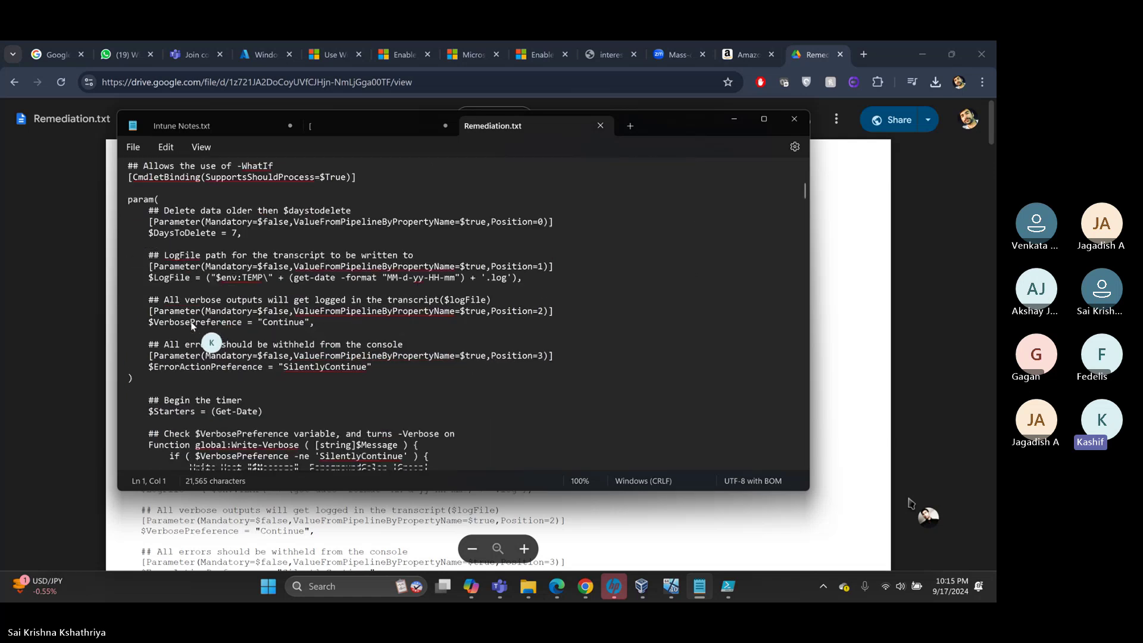
scroll(192, 325, down, 4)
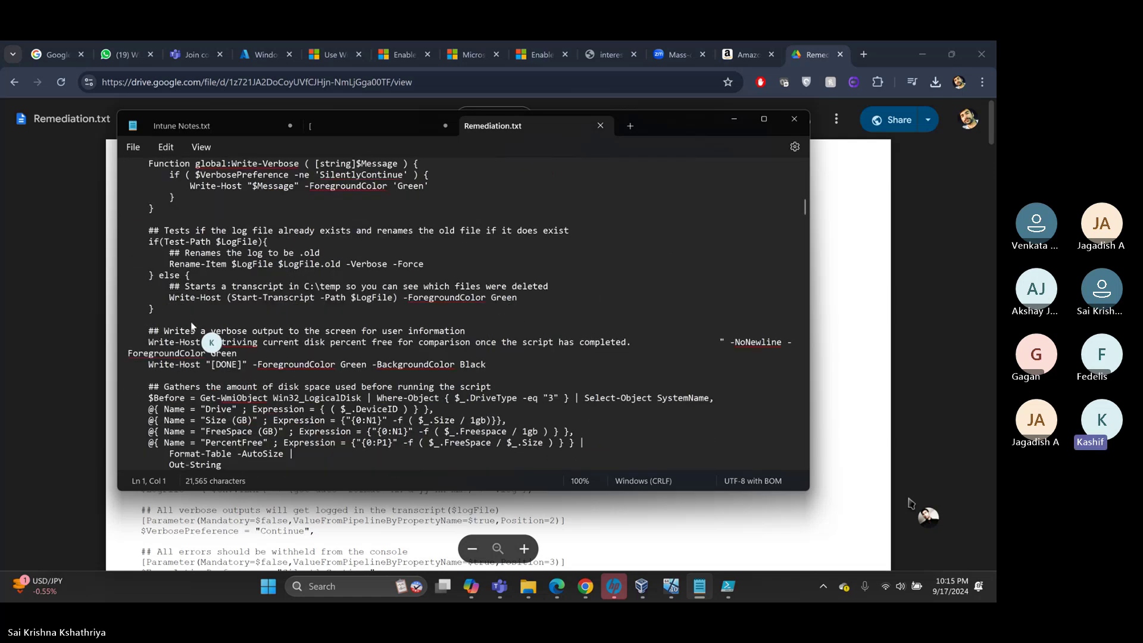
scroll(191, 326, down, 7)
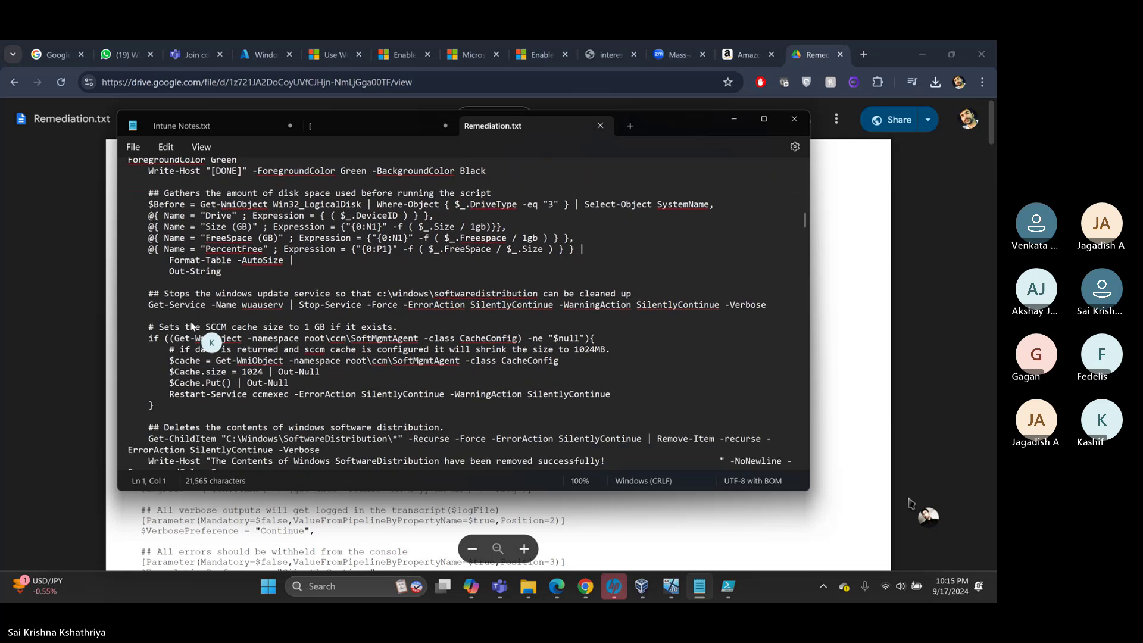
scroll(191, 326, down, 1)
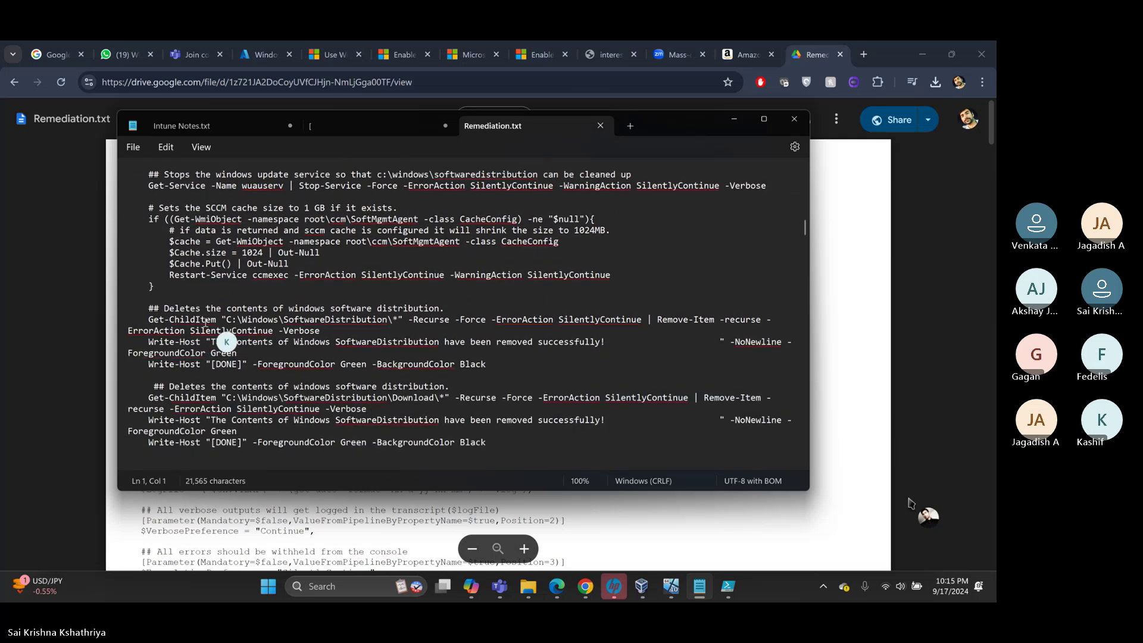
scroll(194, 327, down, 3)
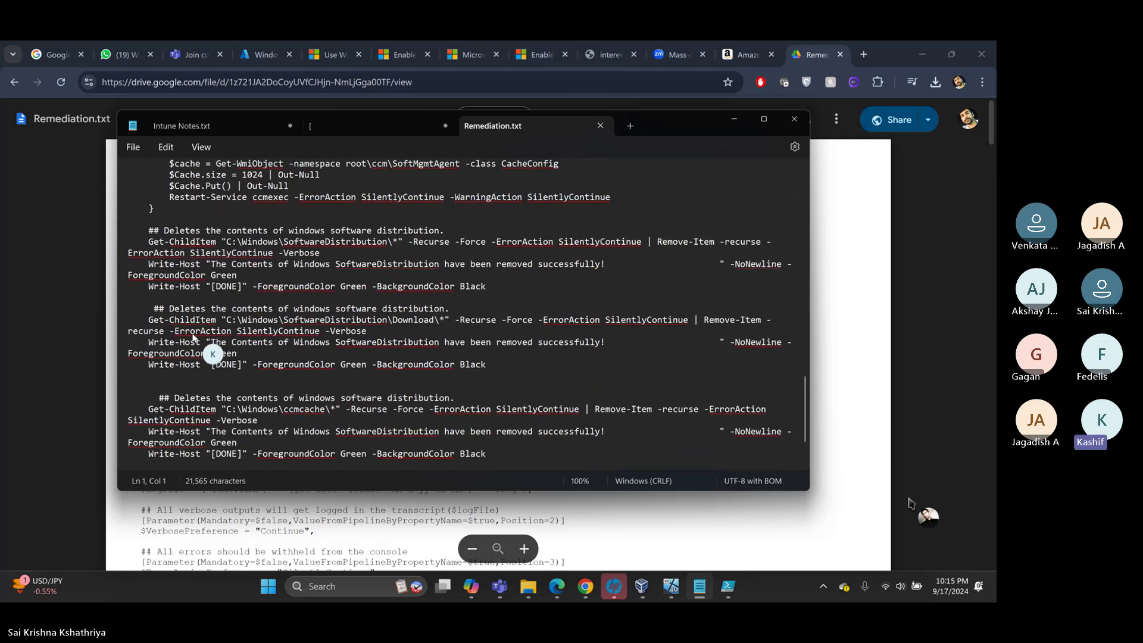
drag(156, 219, 395, 223)
click(227, 225)
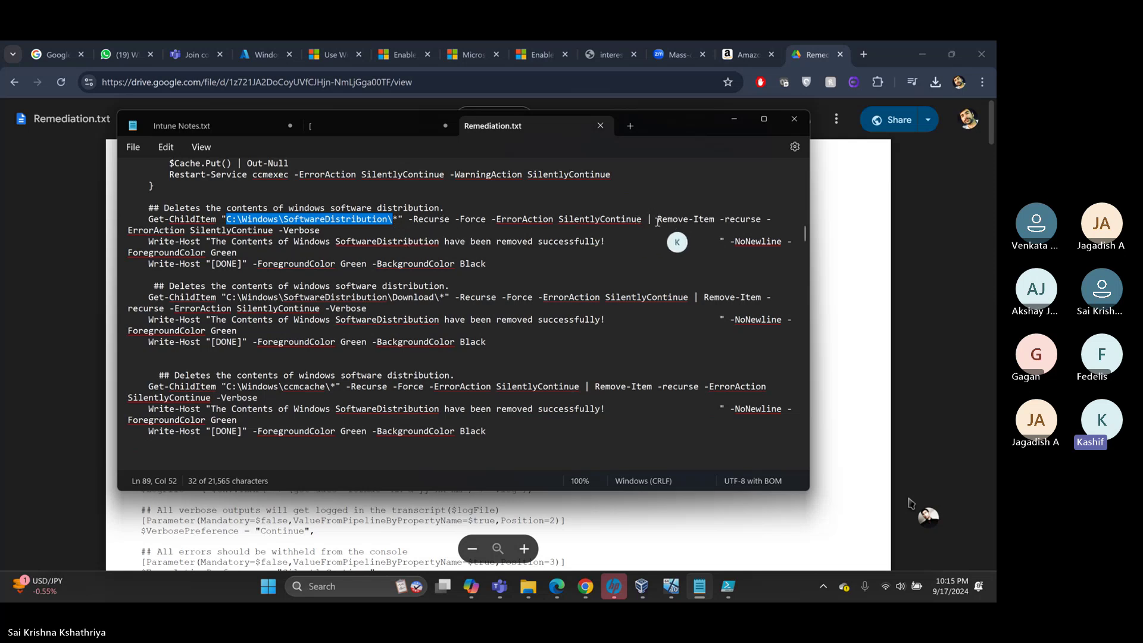
drag(656, 219, 710, 221)
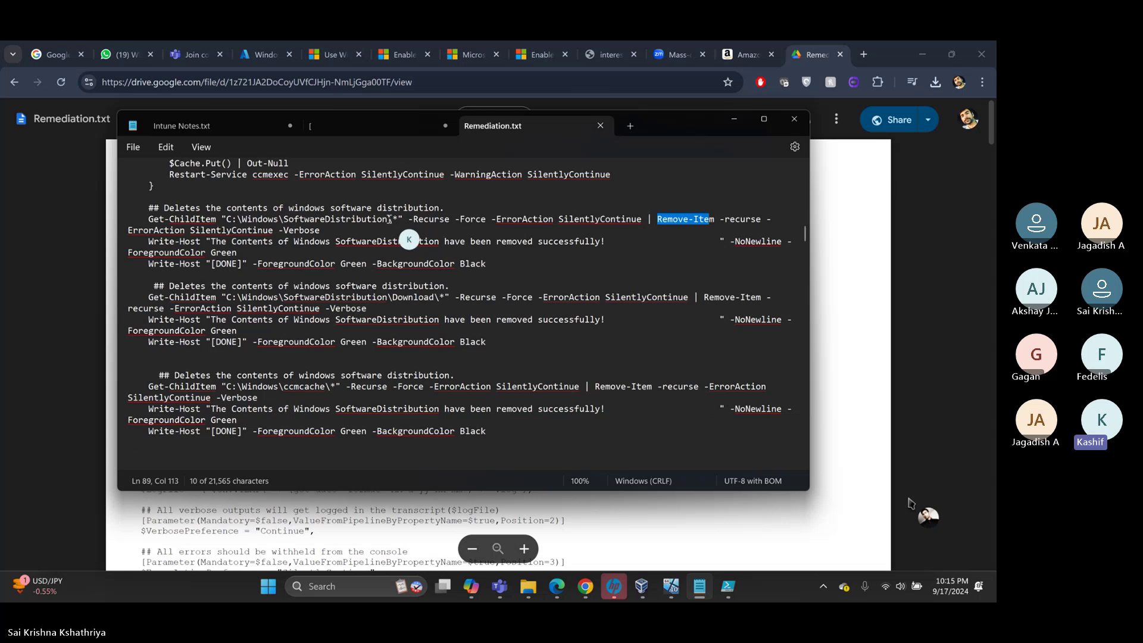
drag(227, 297, 433, 301)
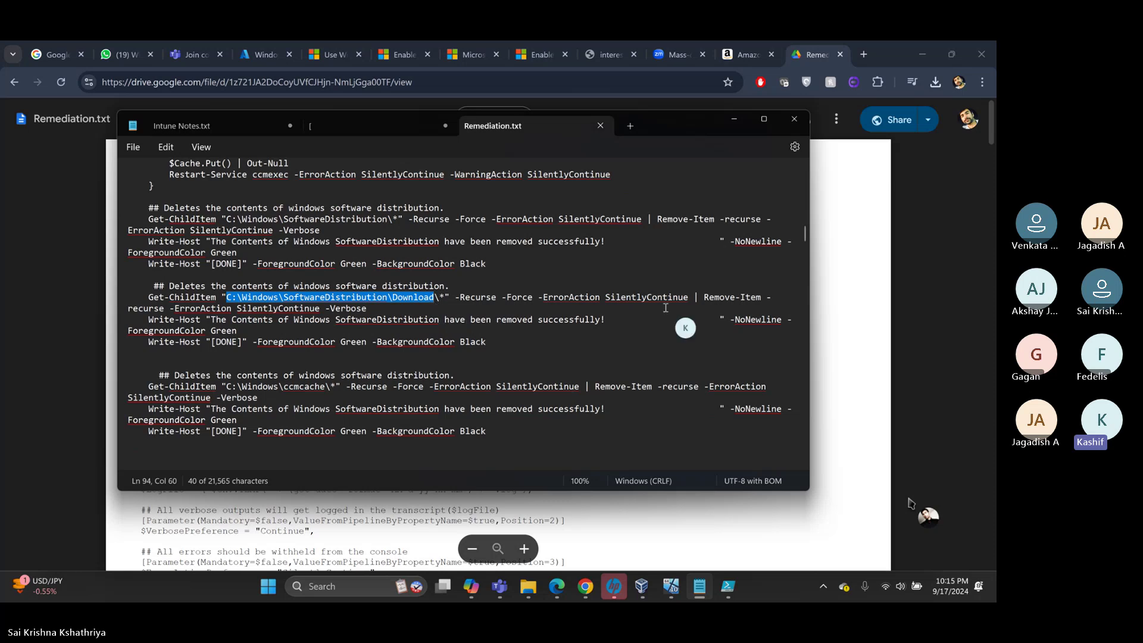
drag(704, 298, 752, 298)
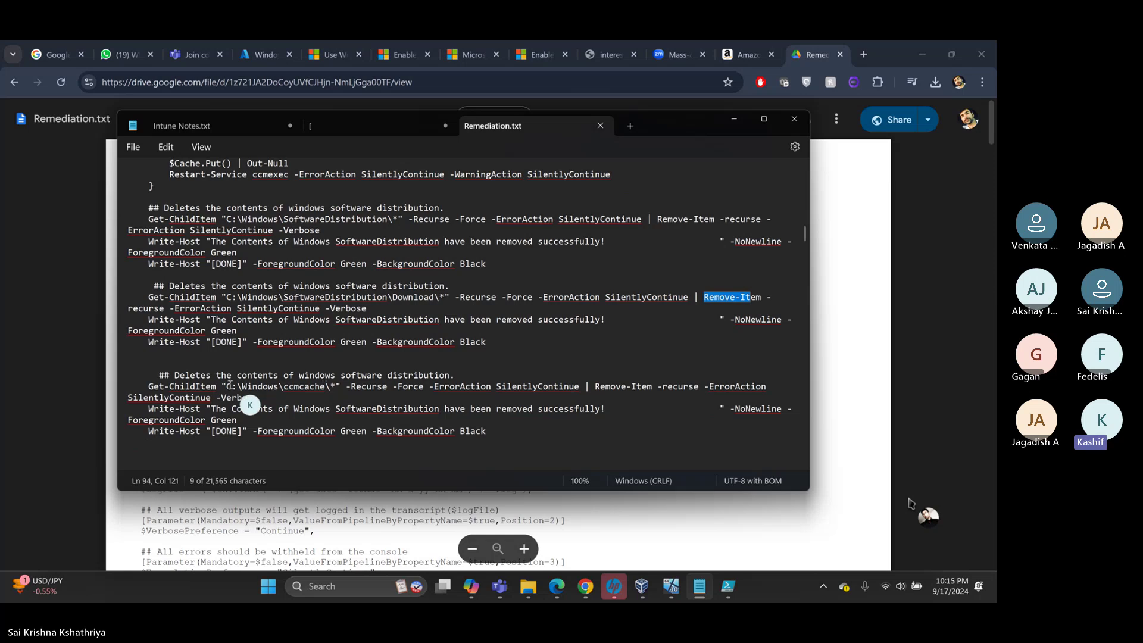
drag(227, 387, 331, 388)
drag(595, 387, 677, 390)
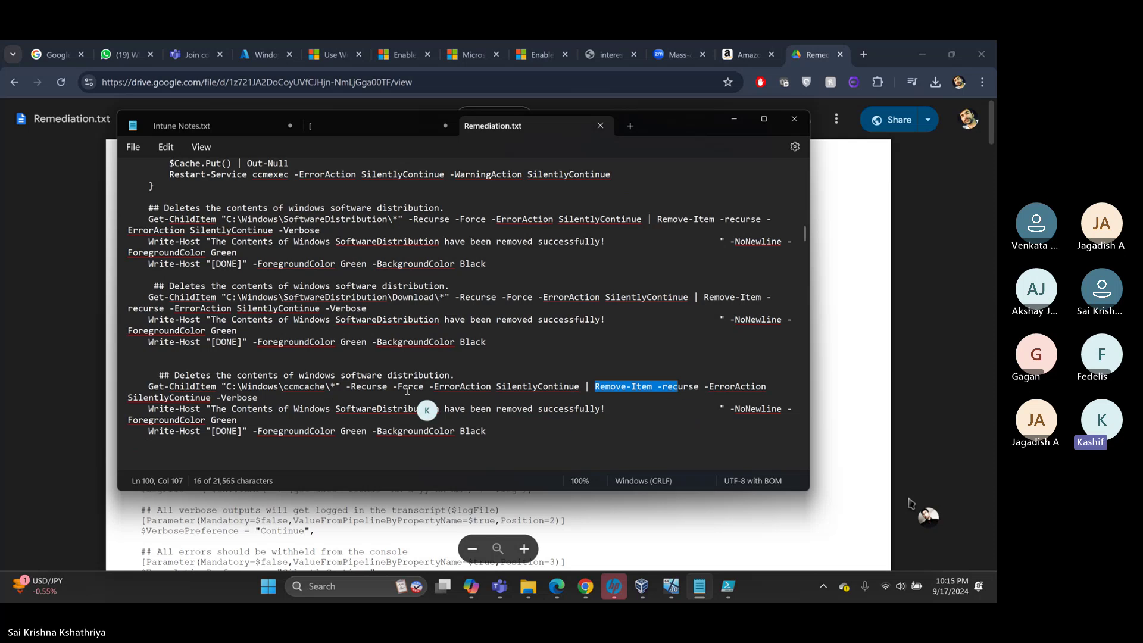
- Review the script, highlighting the Windows Temp and user Temp paths and the Remove-Item line
scroll(667, 393, down, 3)
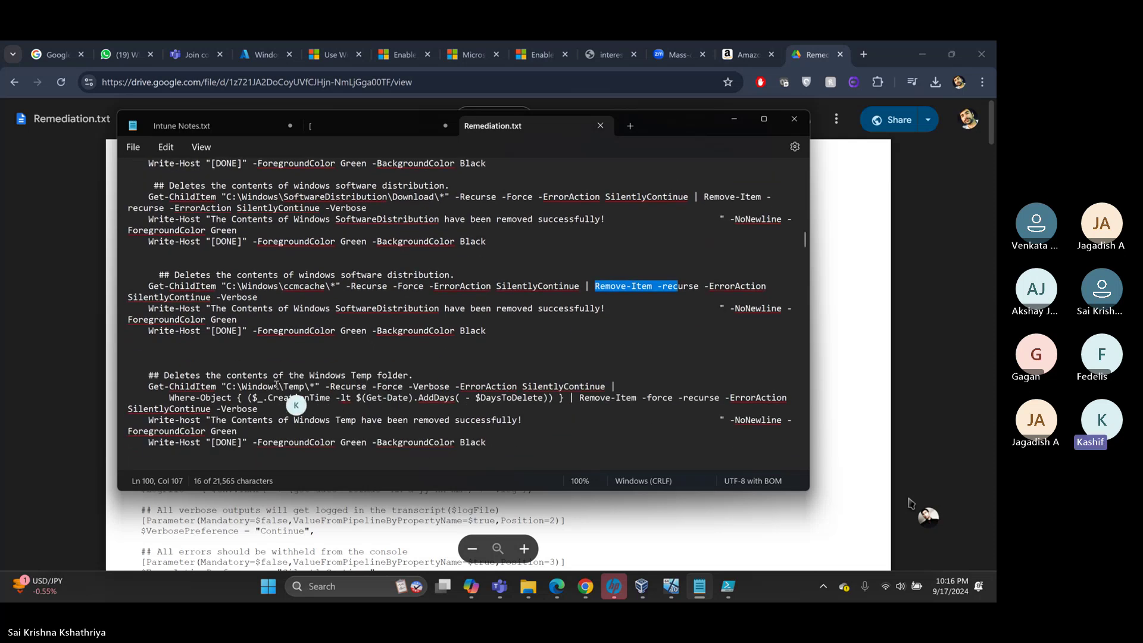
drag(226, 387, 315, 390)
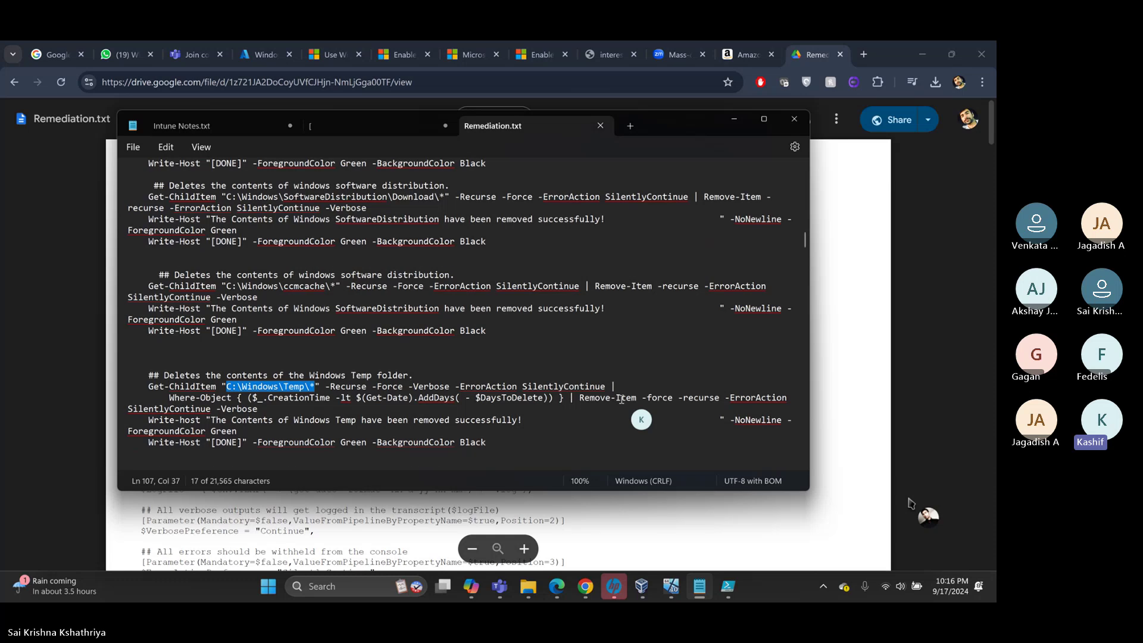
scroll(621, 399, down, 5)
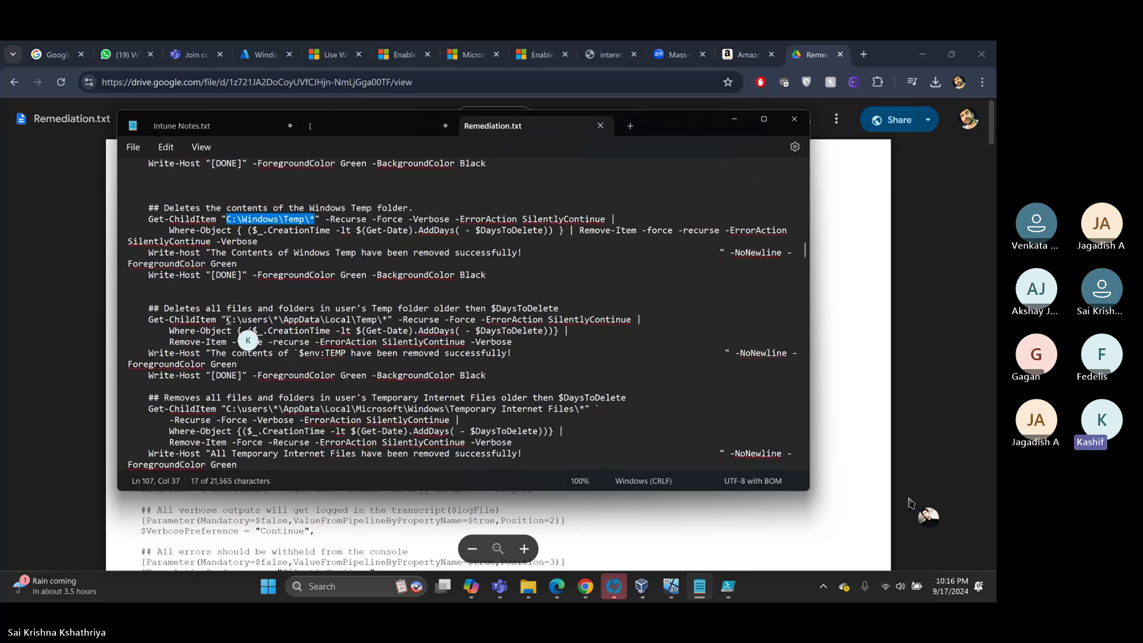
drag(226, 320, 384, 322)
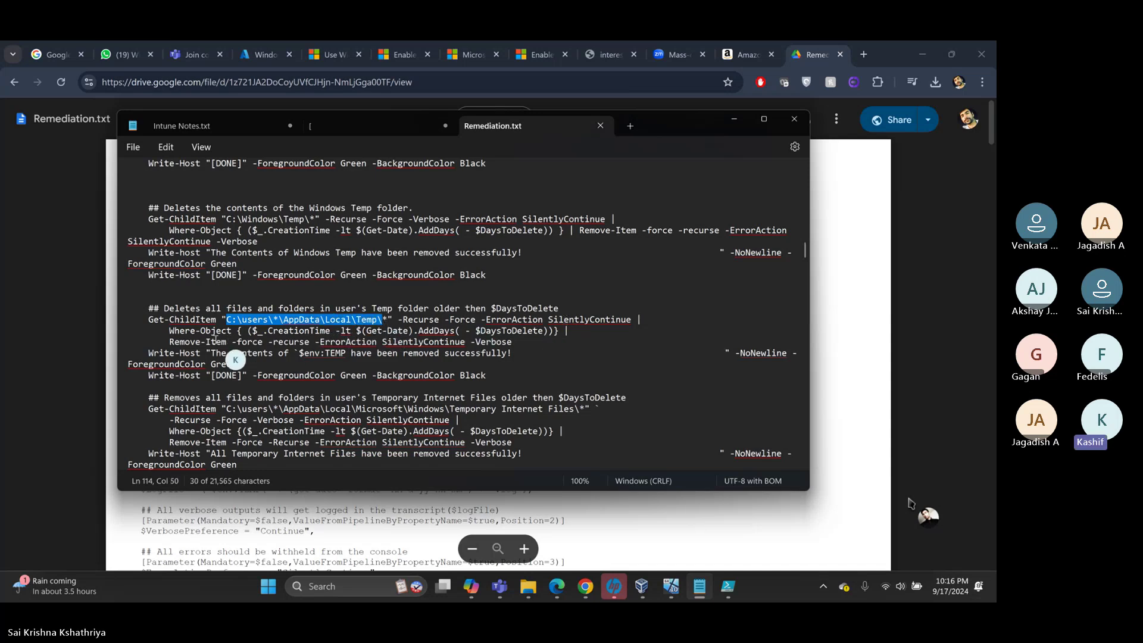
drag(165, 342, 246, 351)
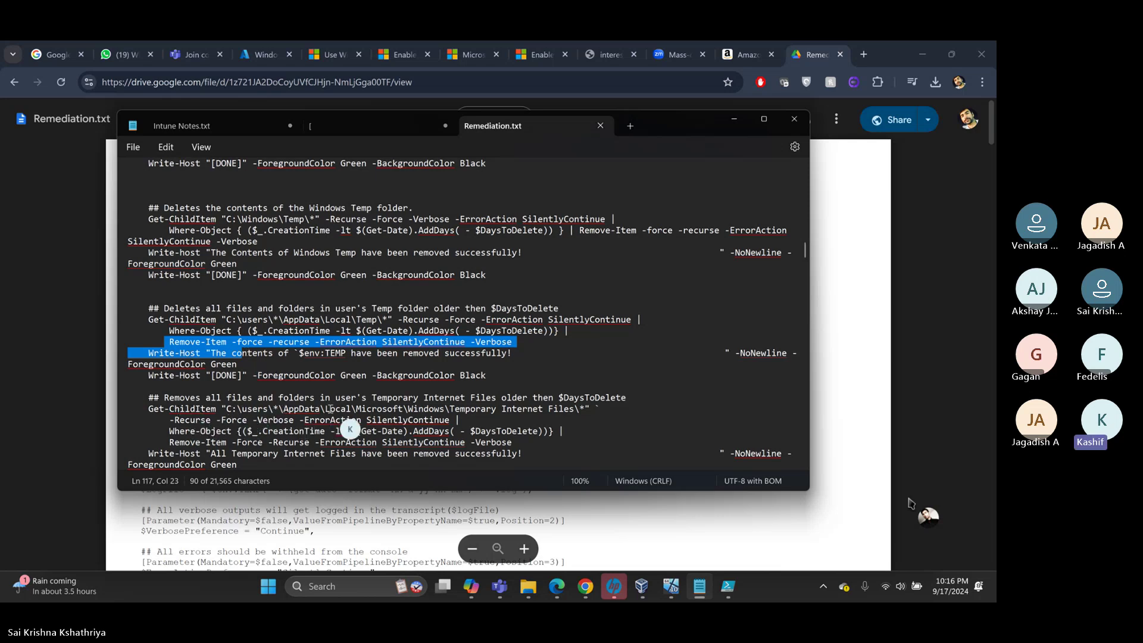
scroll(340, 391, down, 4)
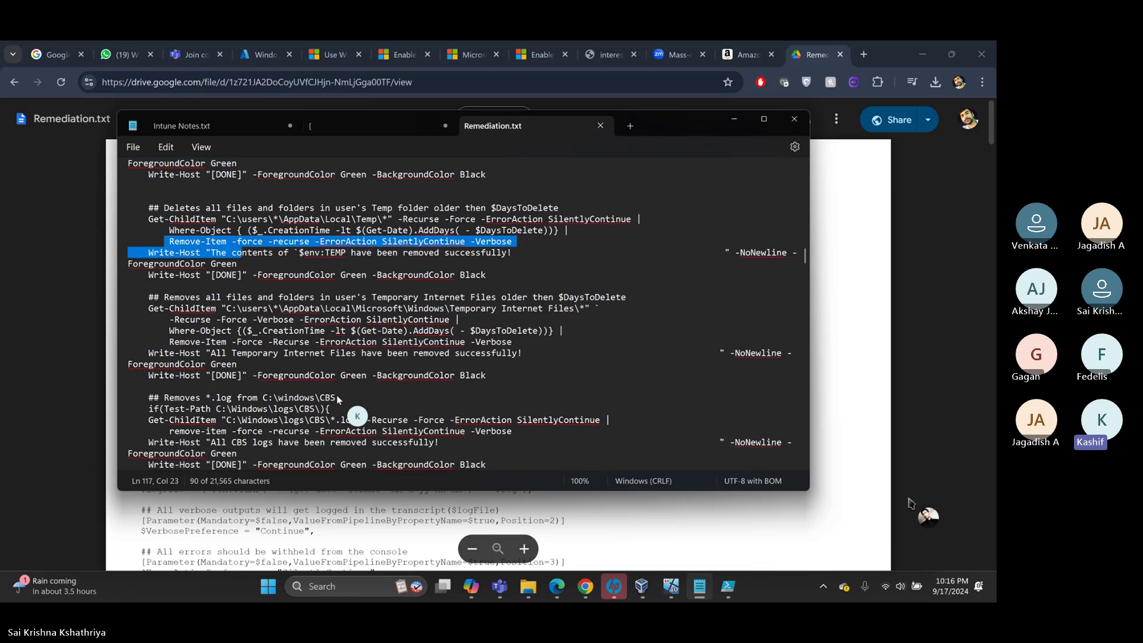
scroll(338, 399, down, 3)
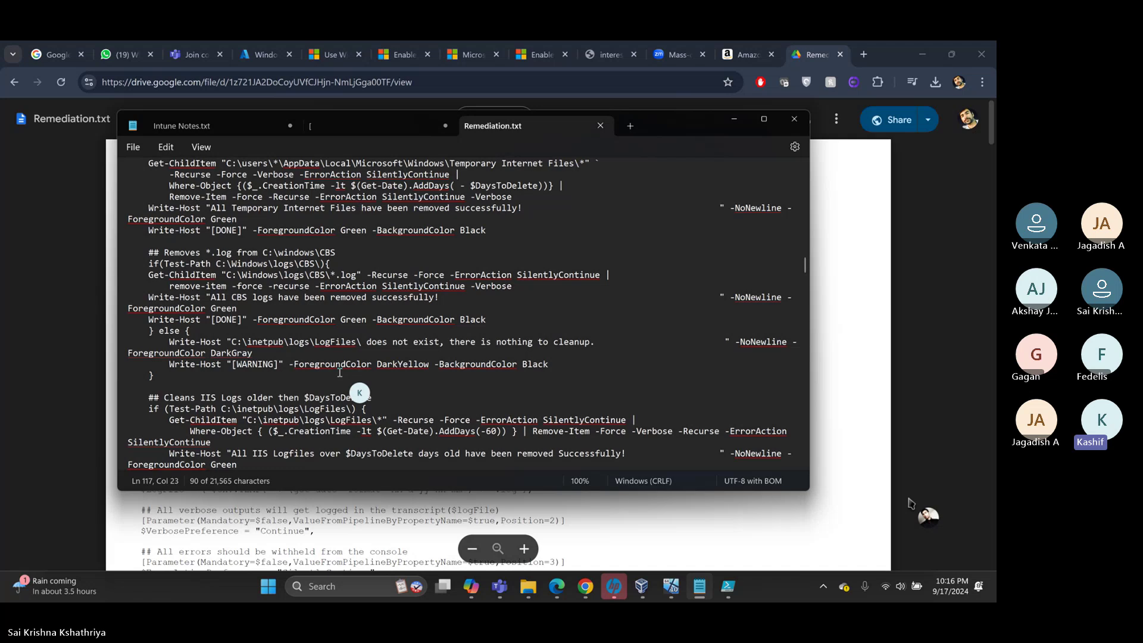
- Save as Remediation.ps1 (All files) in Desktop\Intune, then close it and minimize Notepad
click(133, 148)
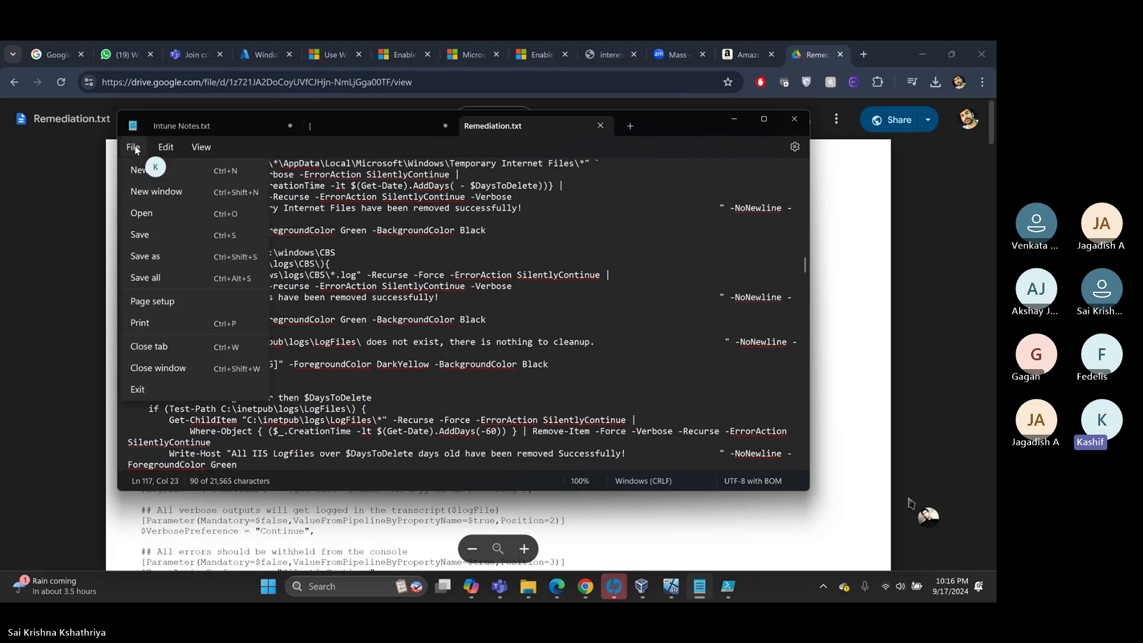
click(152, 256)
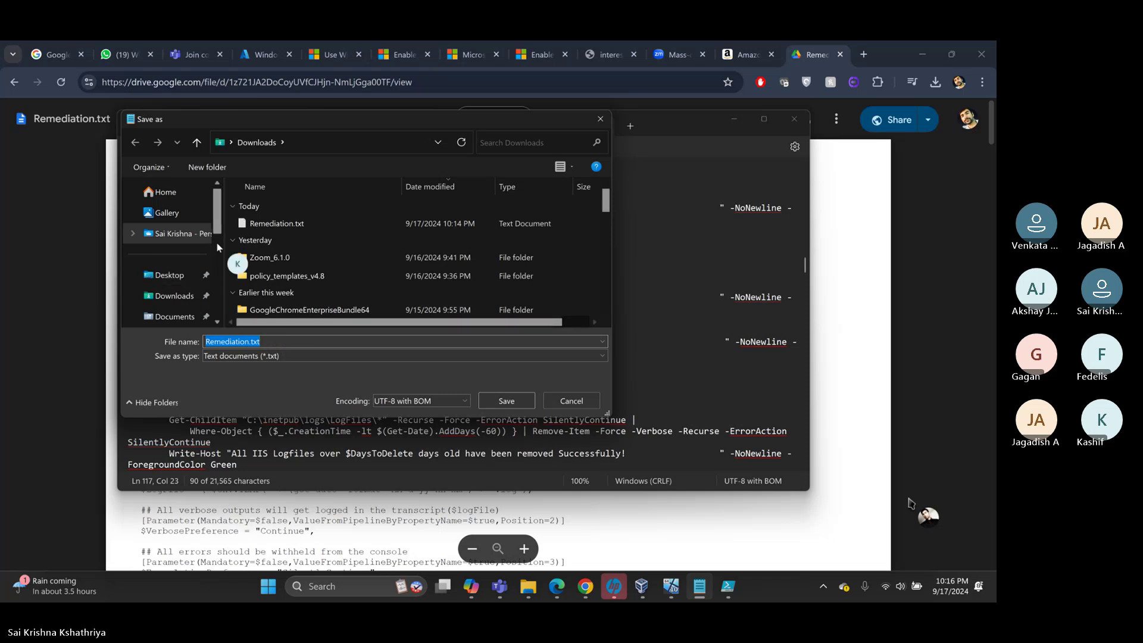
click(172, 275)
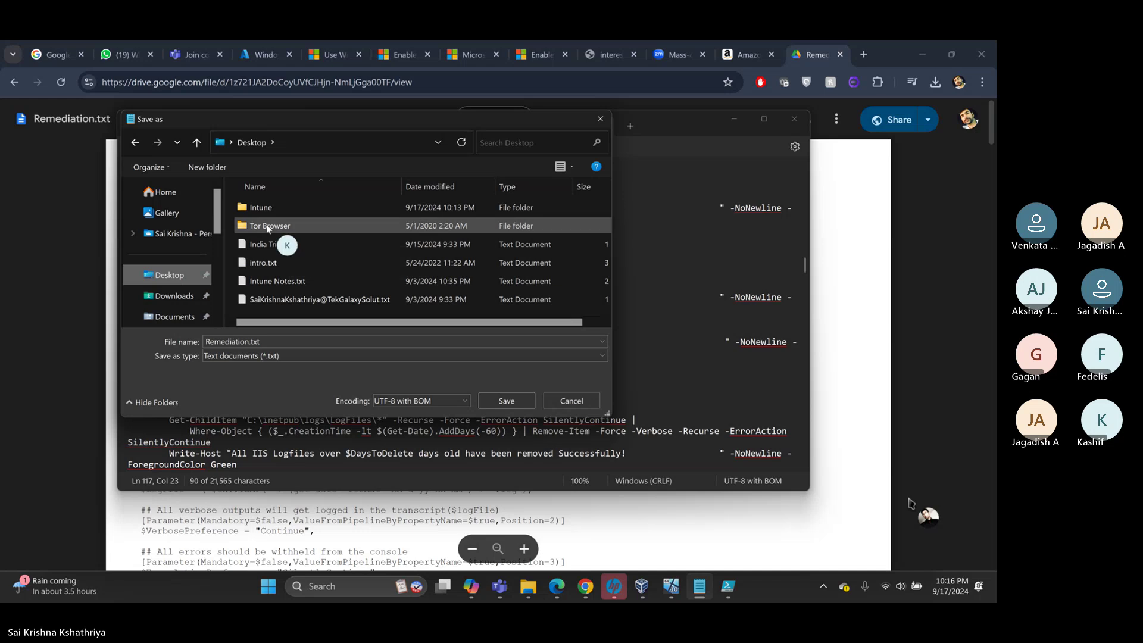
double_click(262, 207)
click(286, 357)
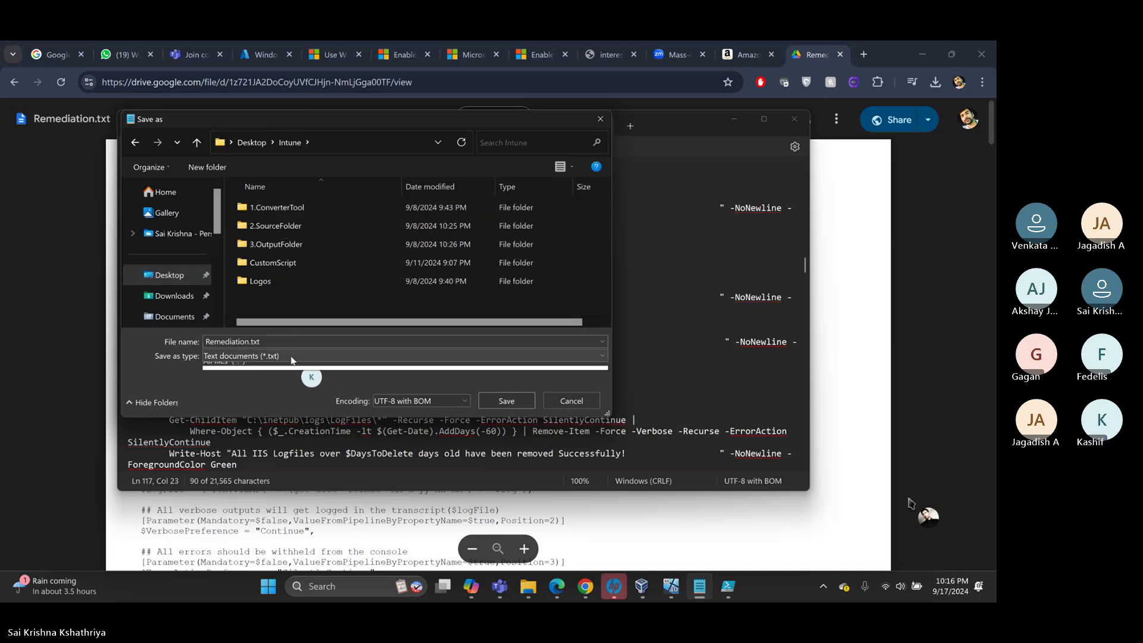
click(225, 379)
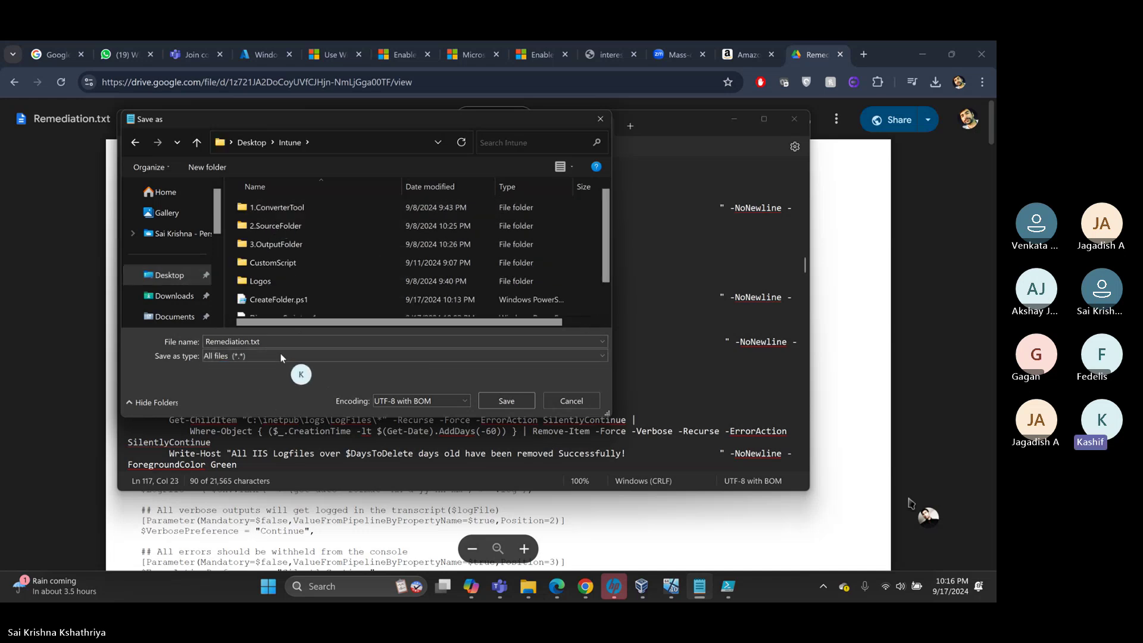
double_click(293, 344)
click(293, 344)
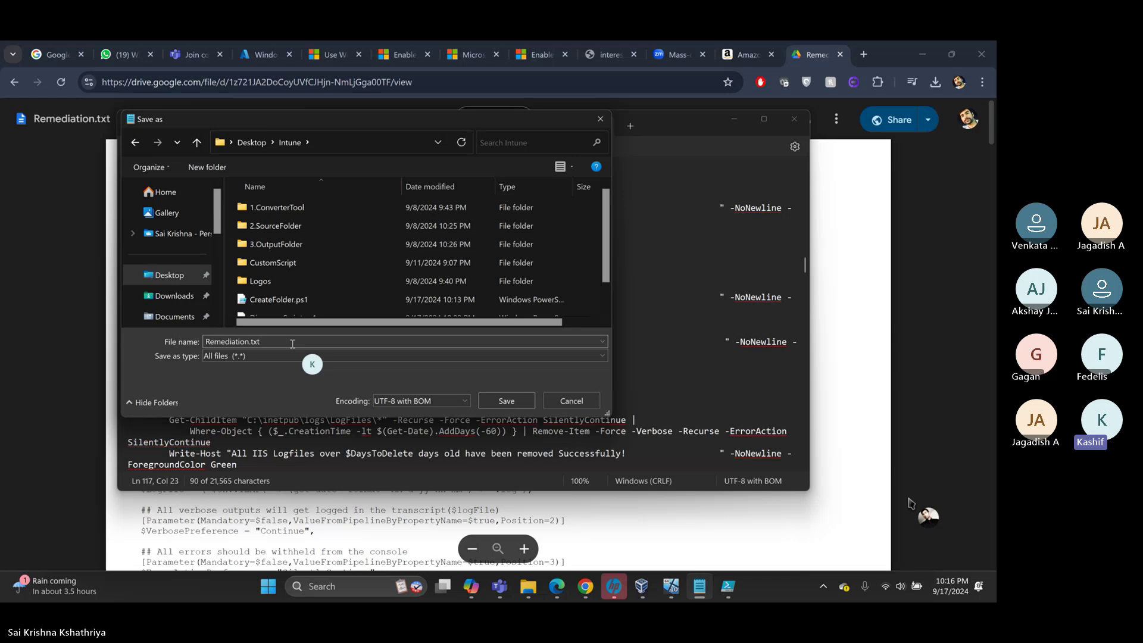
key(BackSpace)
key(BackSpace)
text(ps1)
click(506, 401)
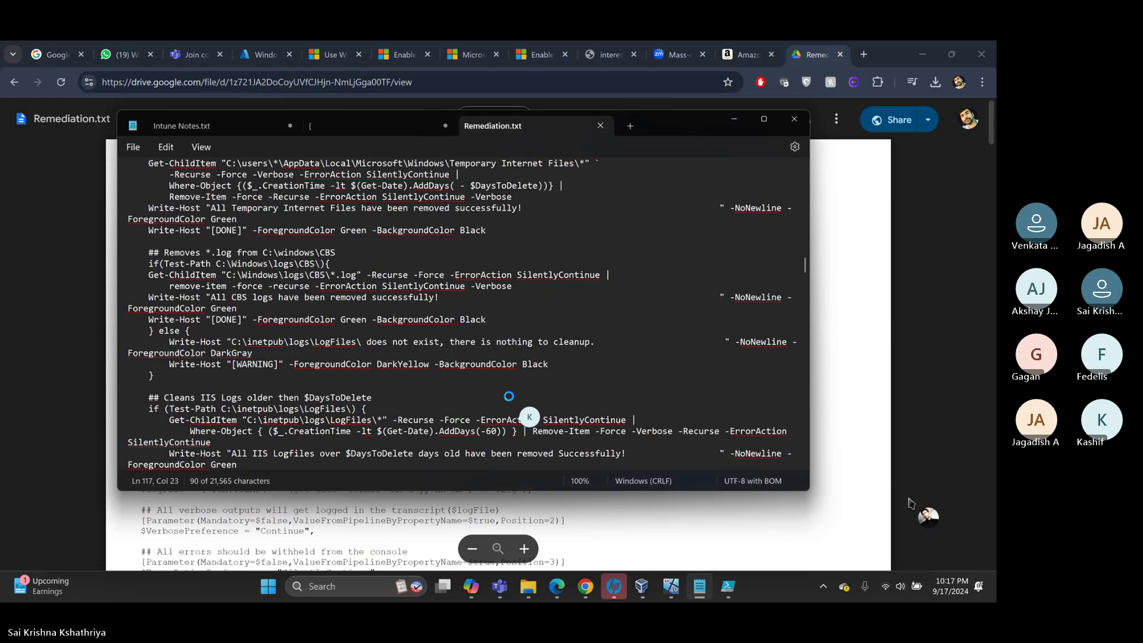
click(600, 126)
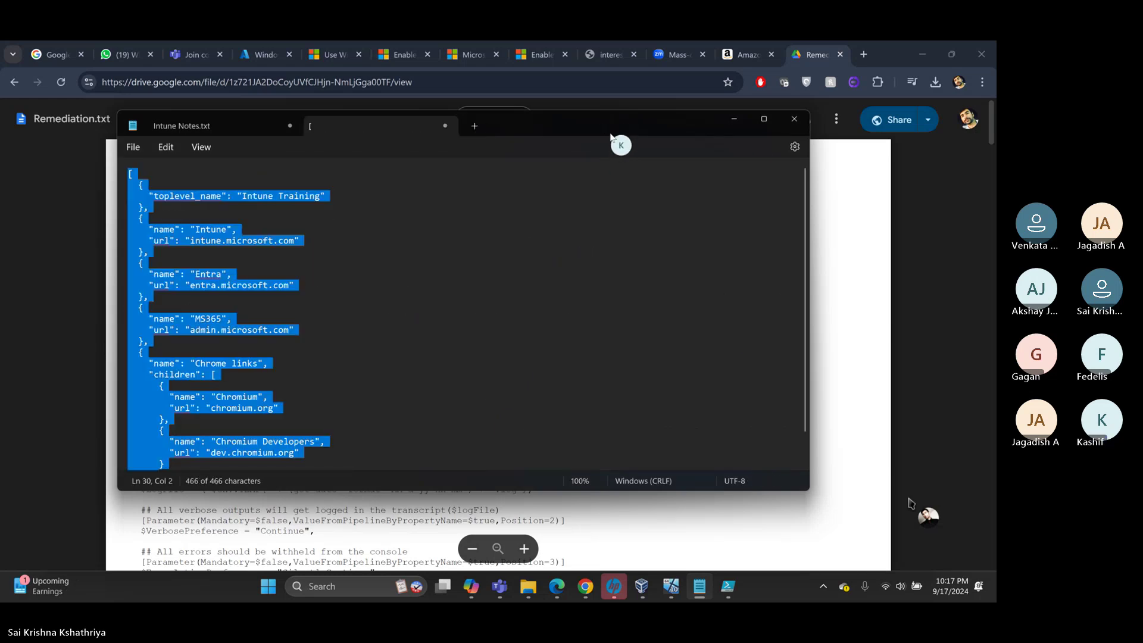
click(736, 119)
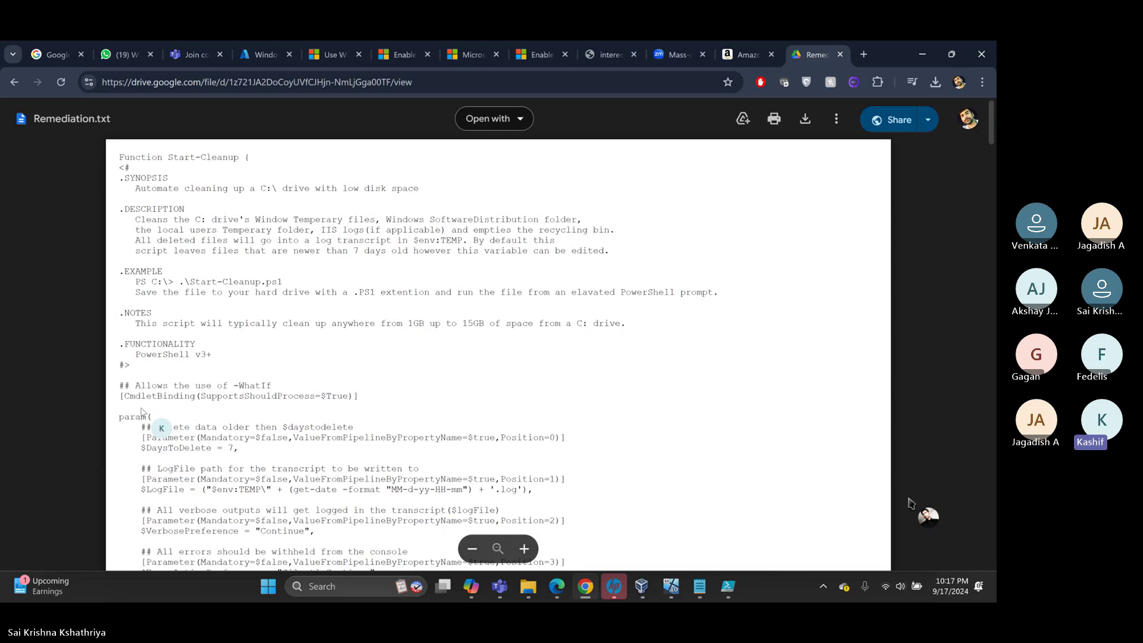
- Start a new Windows platform PowerShell script named 'Cleanup Script'
click(256, 55)
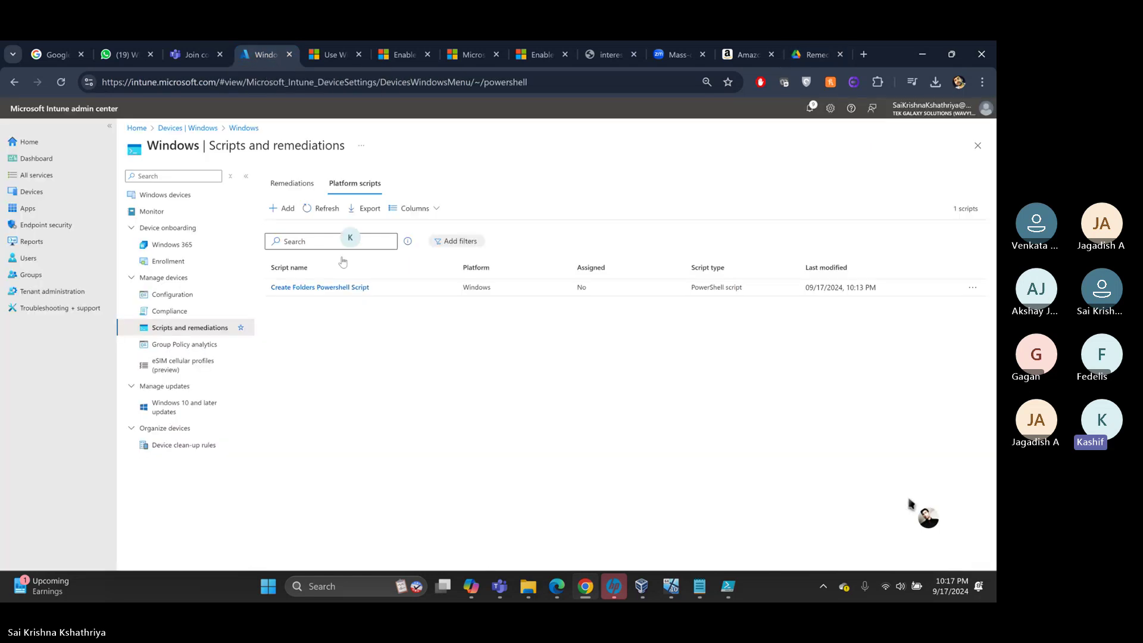
click(284, 210)
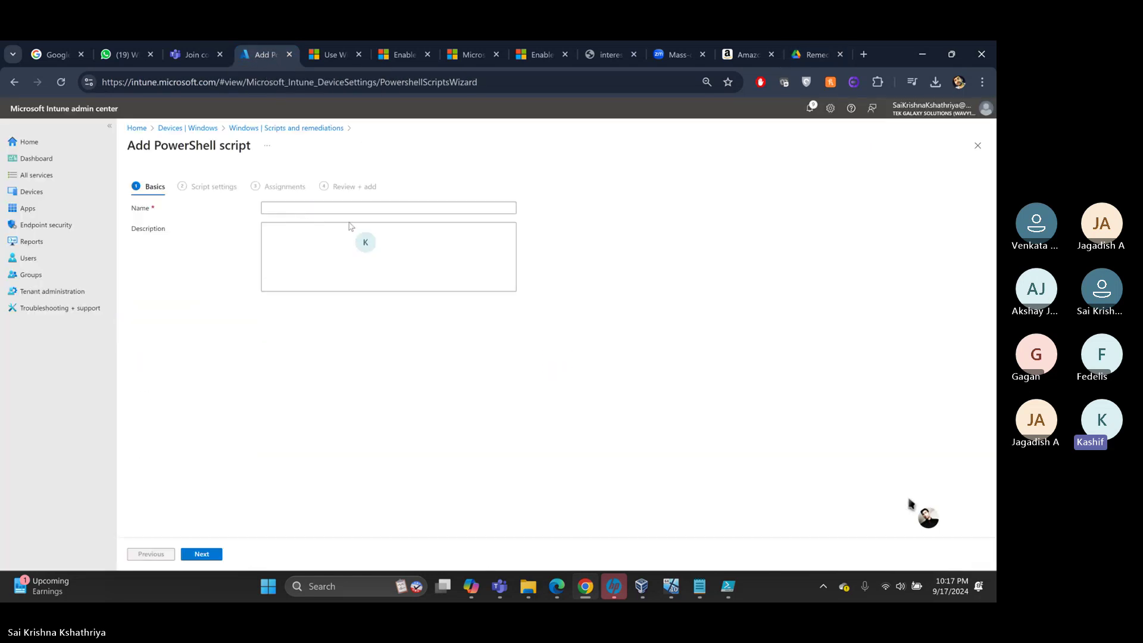
click(334, 204)
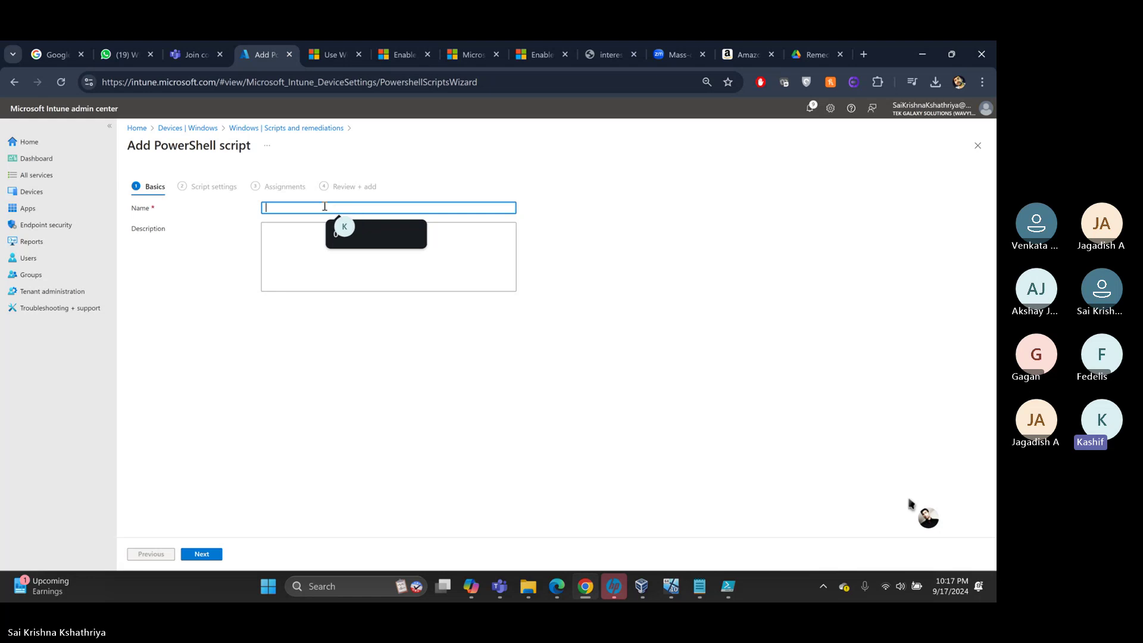
text(Cle)
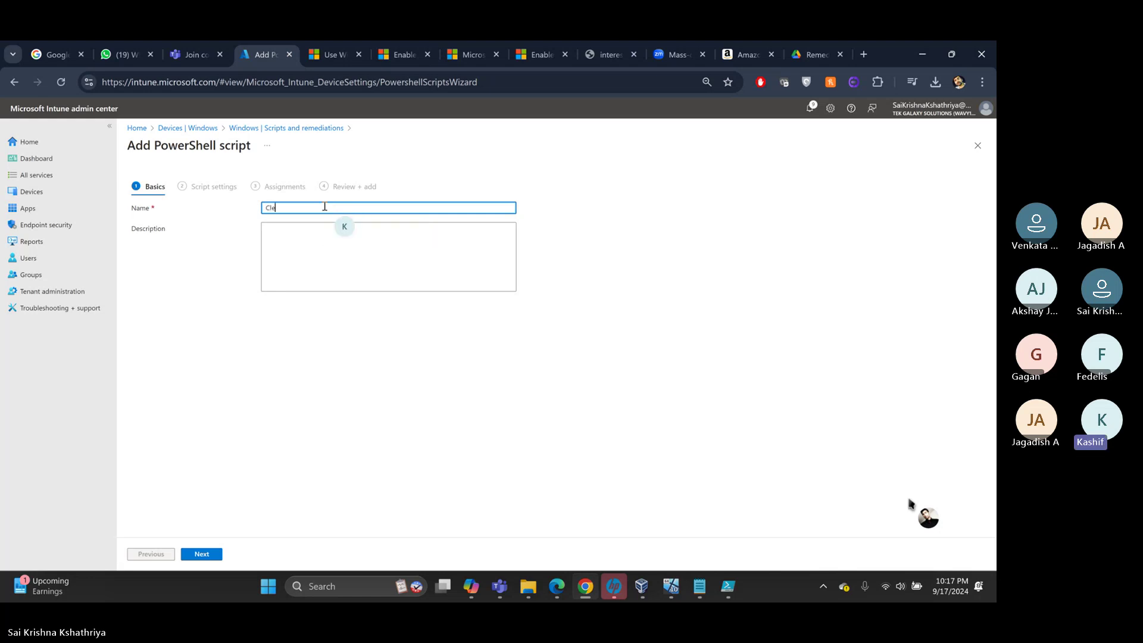
text(anup Script)
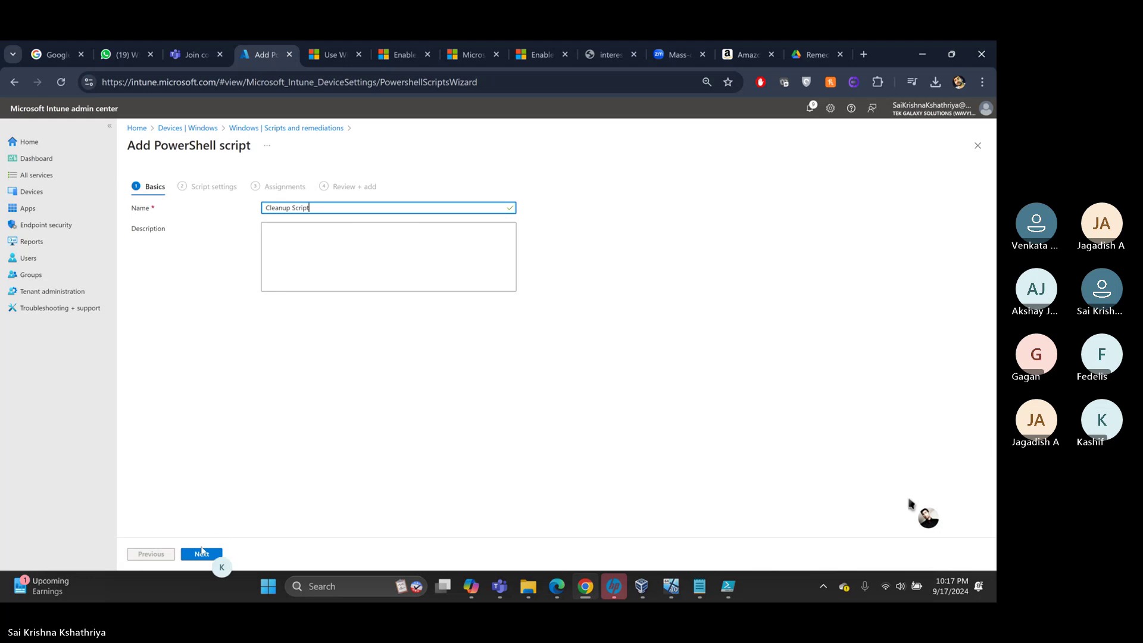
click(201, 555)
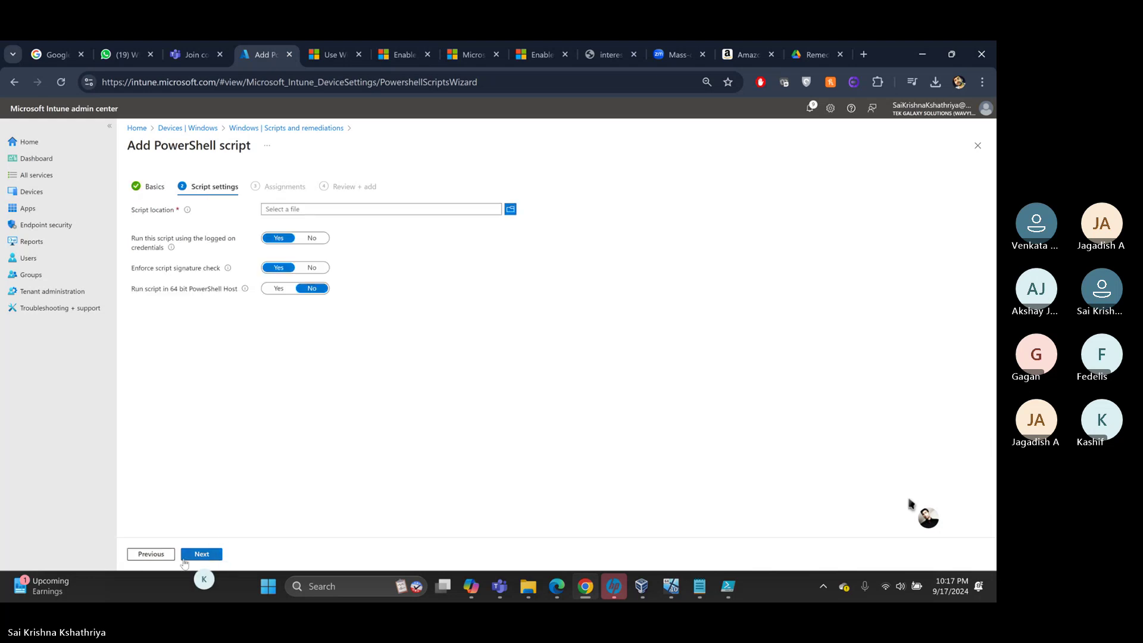
- Upload Remediation.ps1 and set logged-on credentials and signature check to No
click(337, 210)
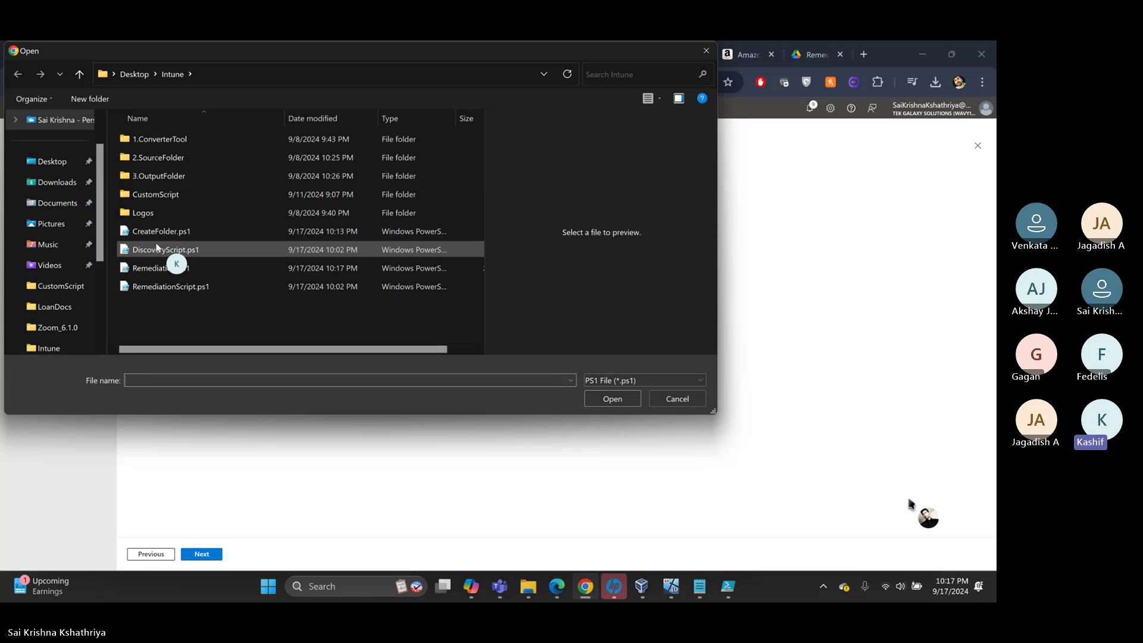
click(176, 272)
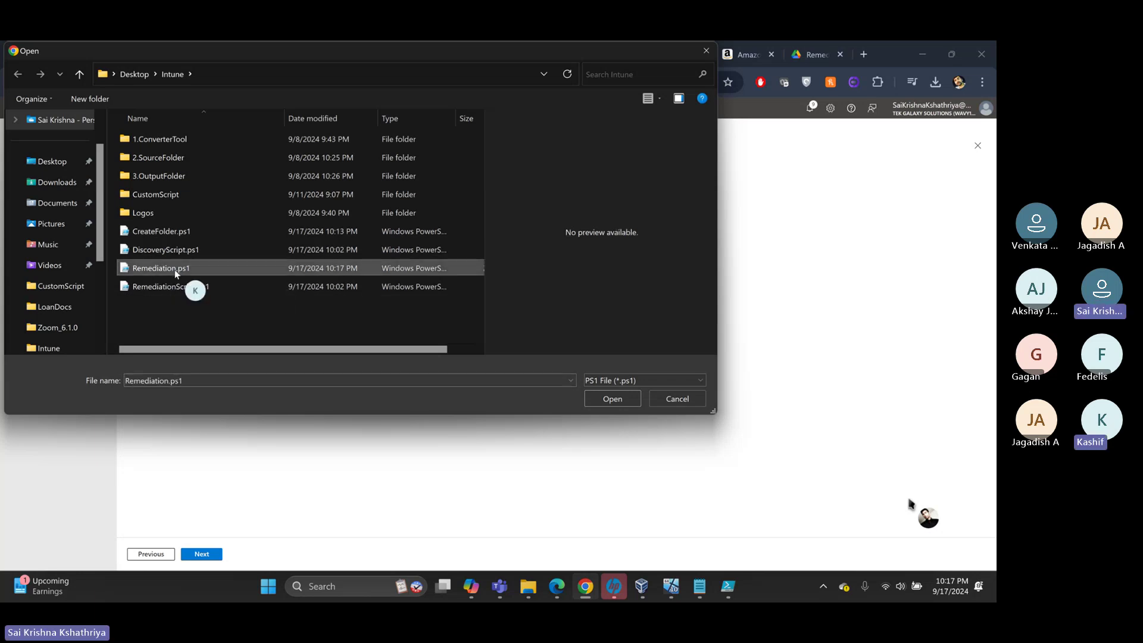
click(614, 400)
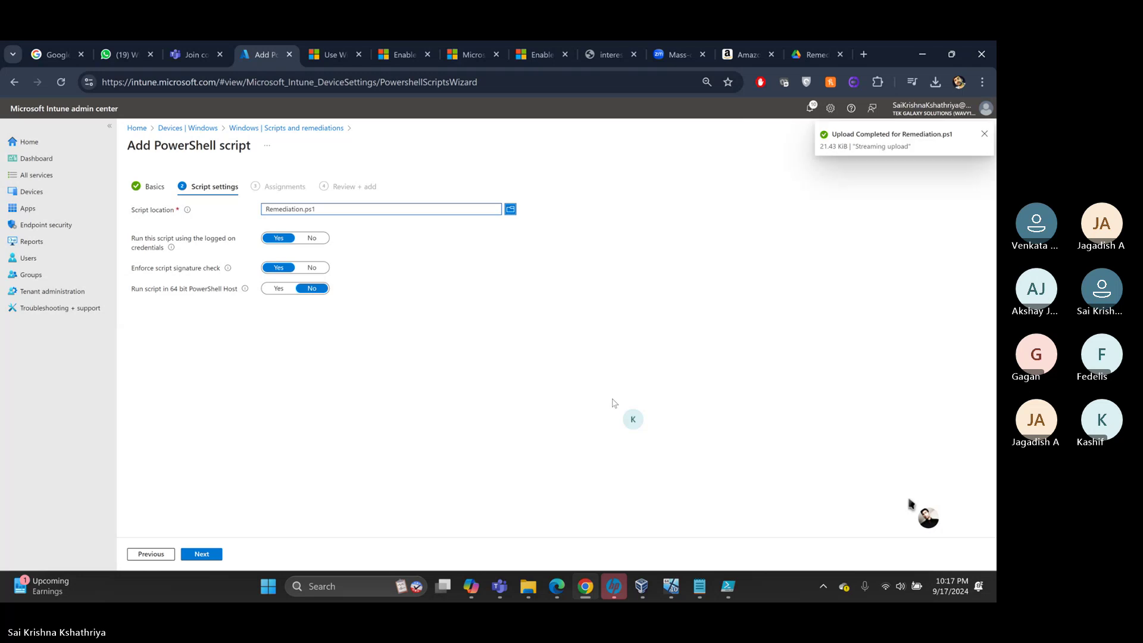
click(312, 238)
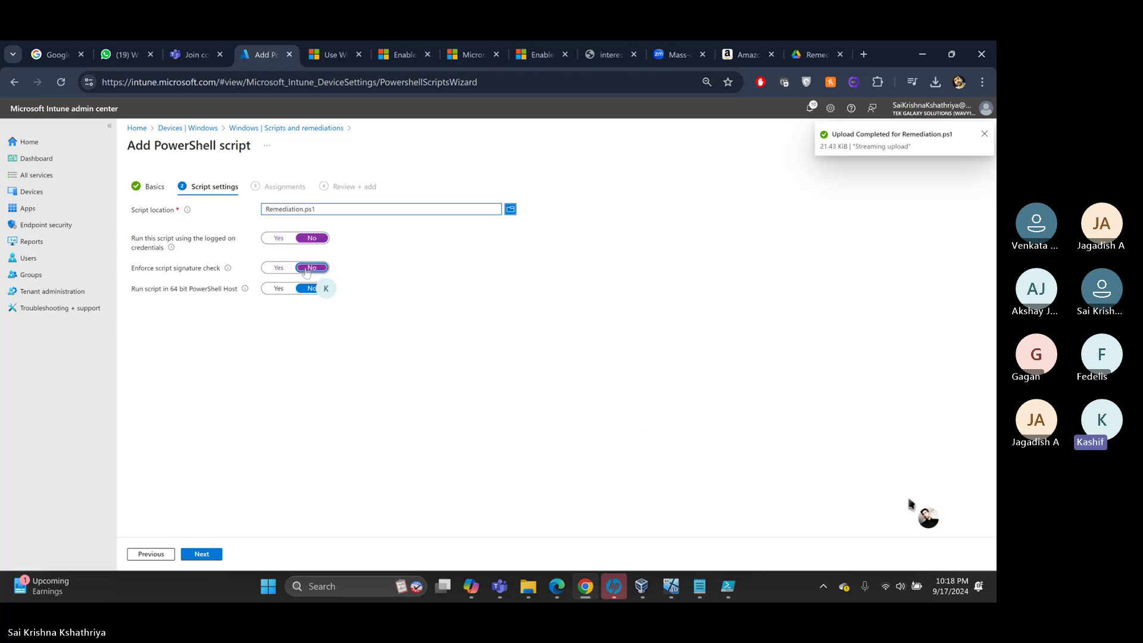
click(199, 555)
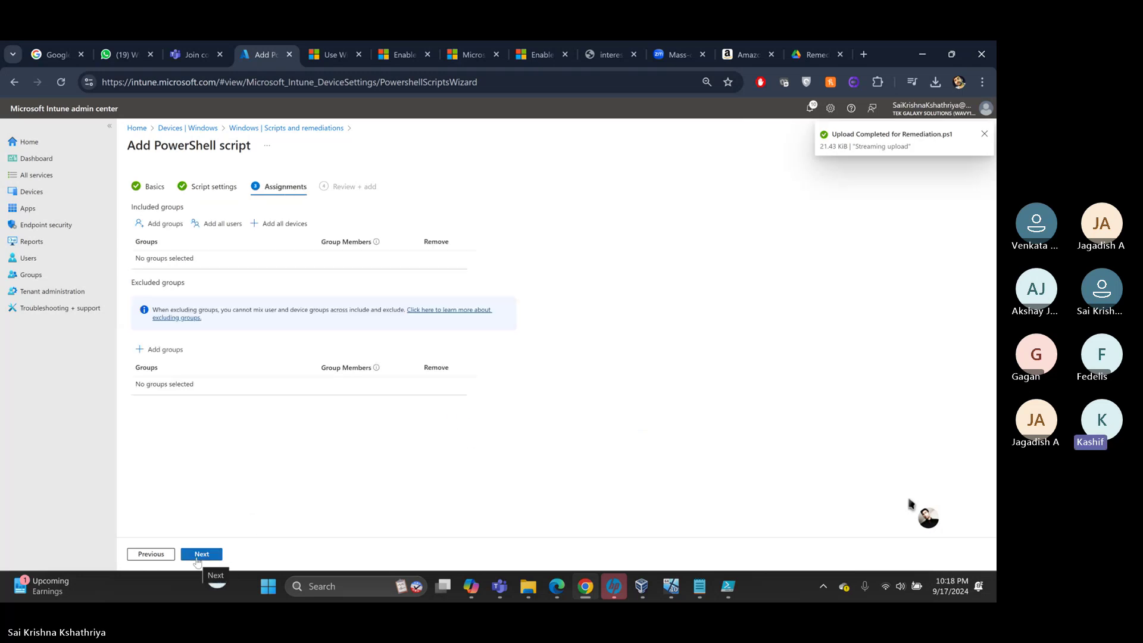
- Assign Cleanup Script to Windows 10 Device Group, then review and create it
click(167, 224)
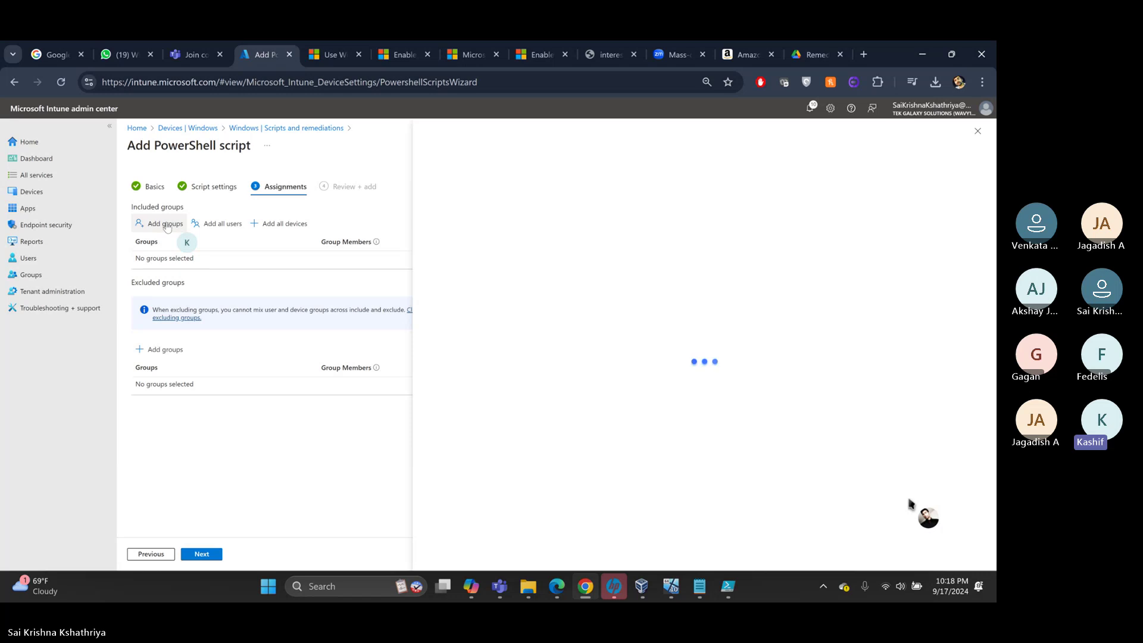
scroll(490, 428, down, 3)
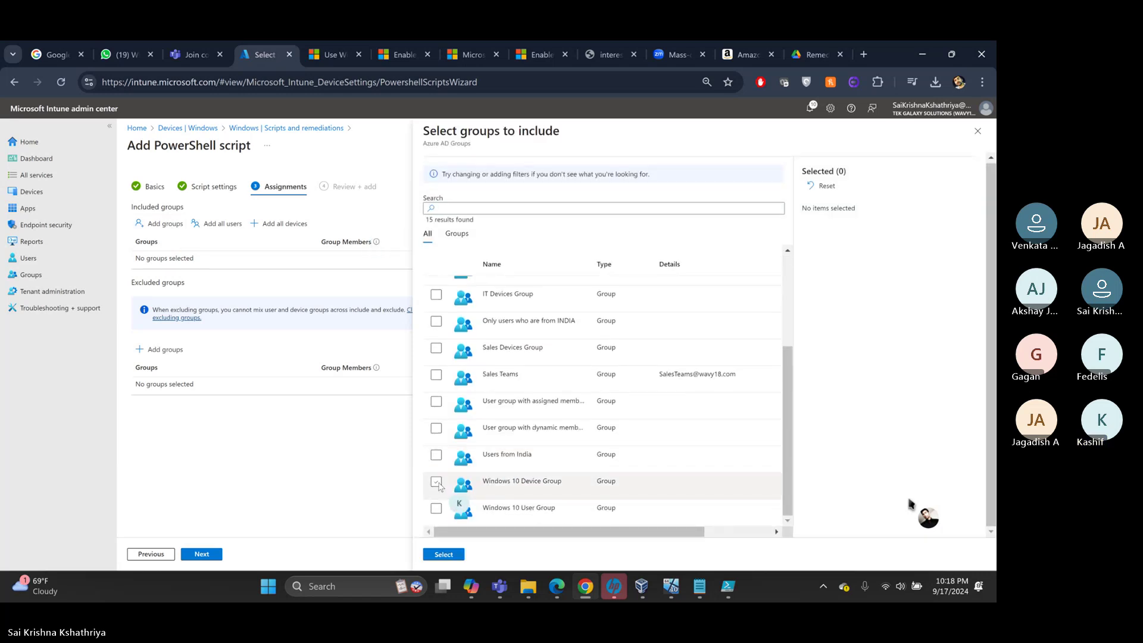
click(436, 482)
click(444, 555)
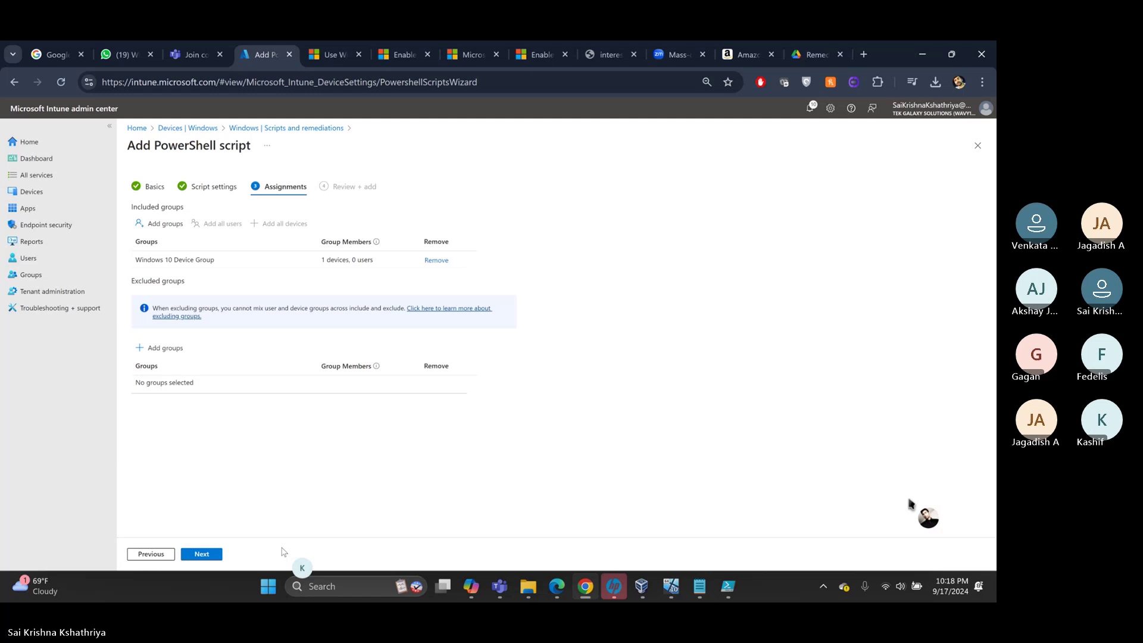
click(201, 554)
click(202, 554)
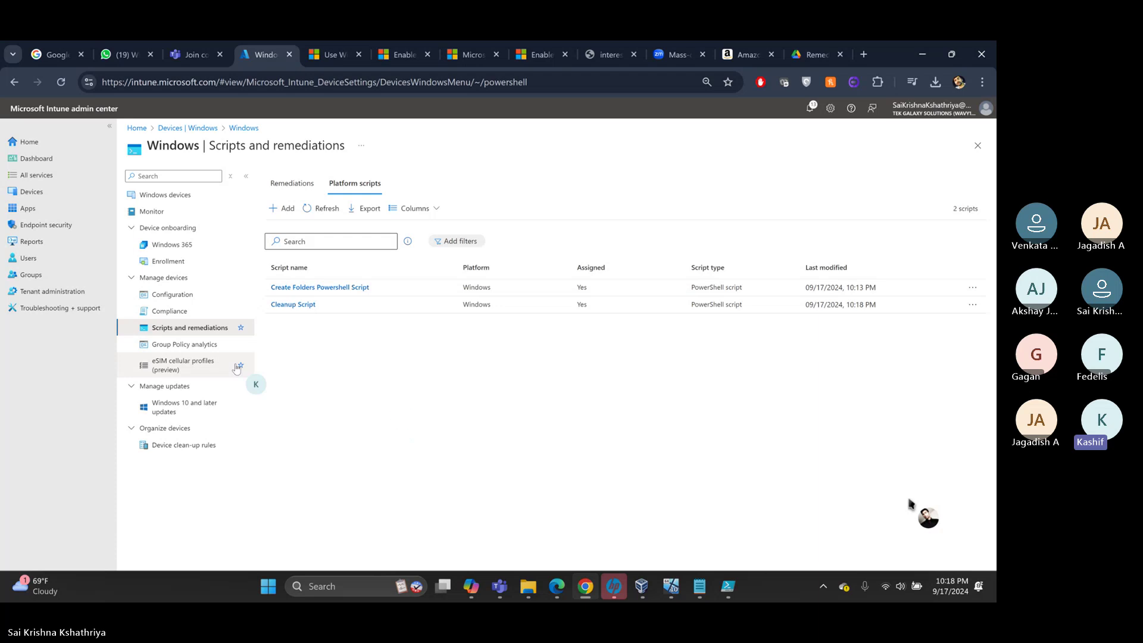
- Open Group Policy analytics from the Windows devices navigation pane
click(190, 352)
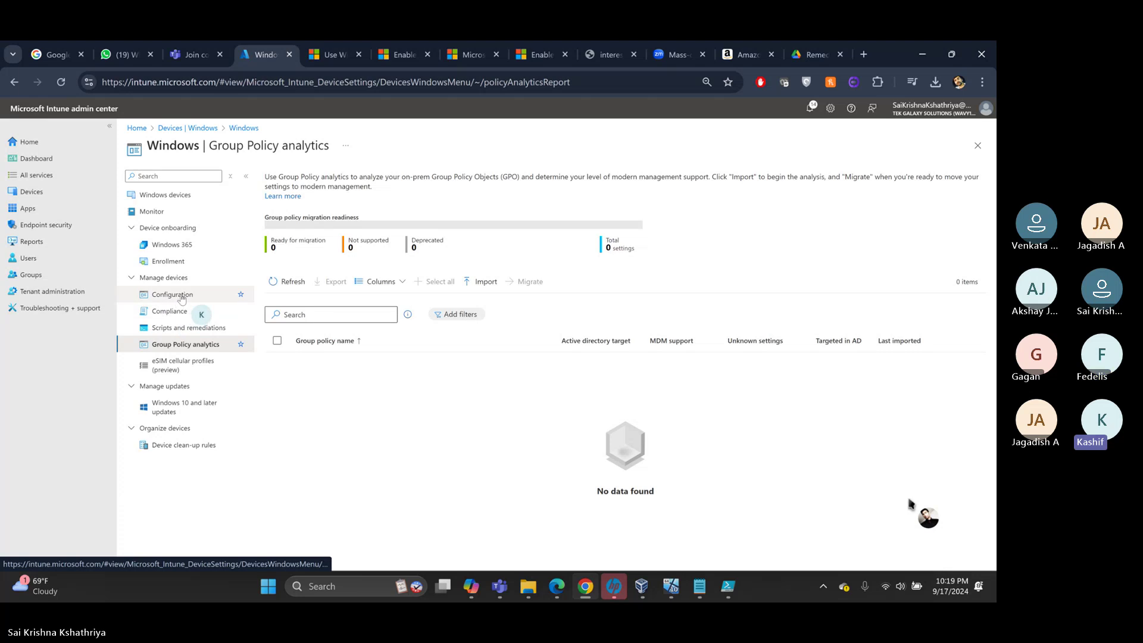
- Open Windows Configuration policies and reload to show the 17 existing policies
click(178, 295)
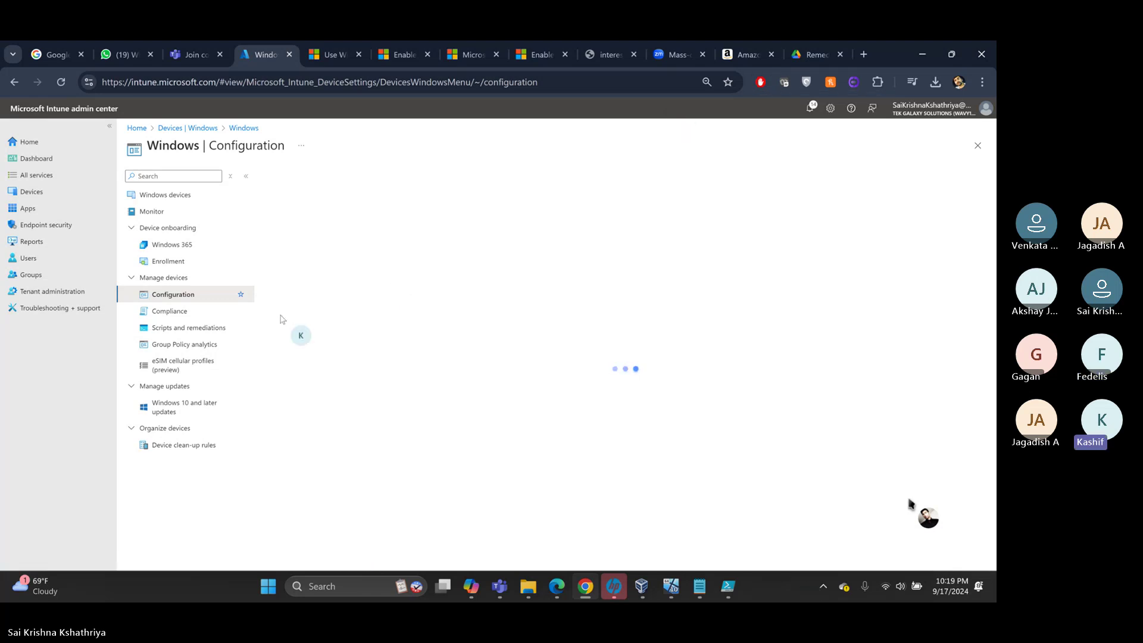
click(61, 85)
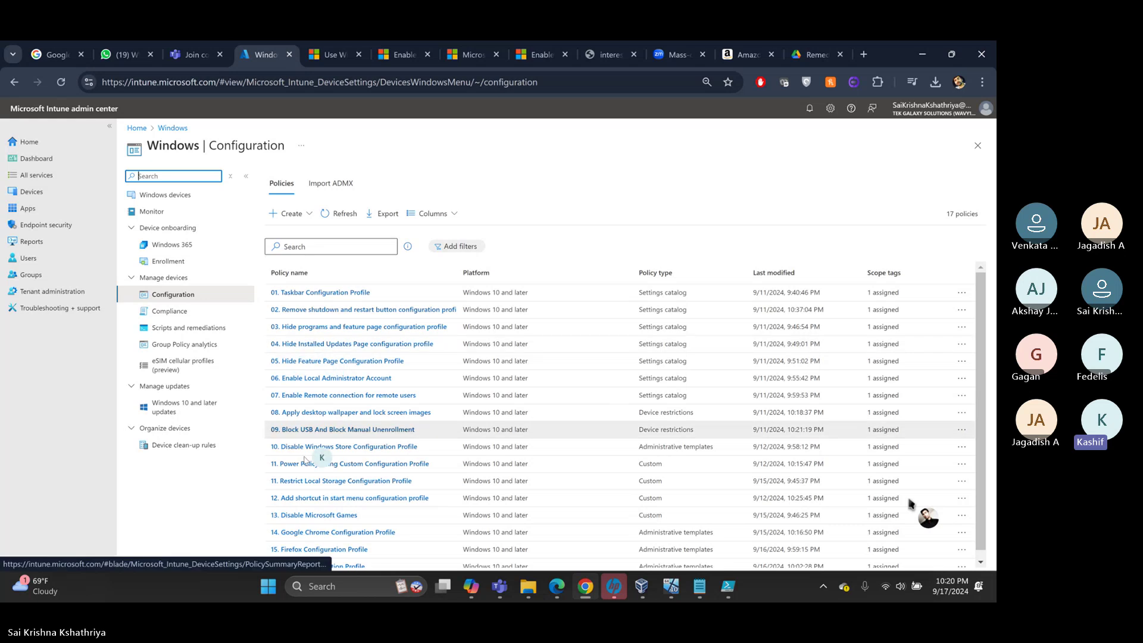
- Navigate back to Group Policy analytics from the left pane
click(165, 349)
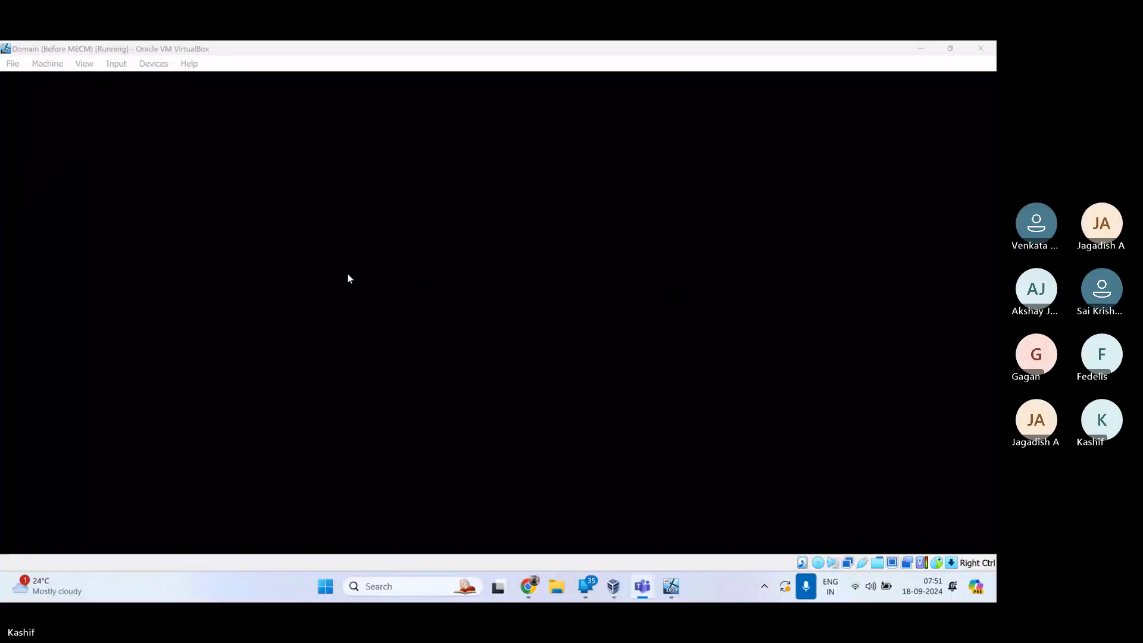
- Bring up the domain VM, then open VirtualBox Manager from the taskbar
click(312, 271)
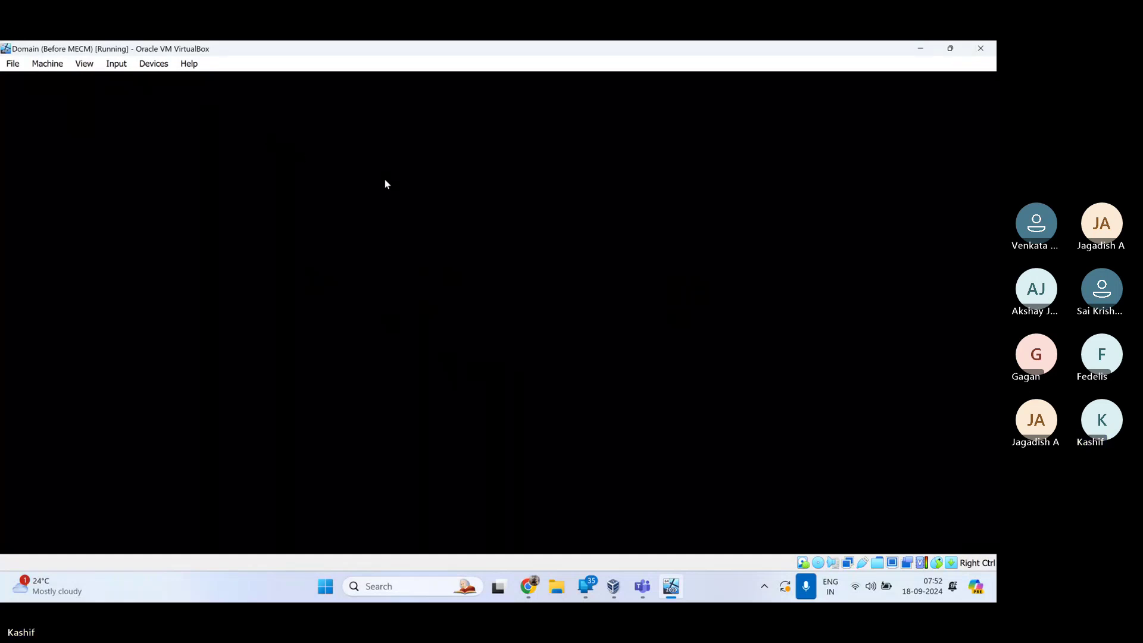
mouse_move(669, 589)
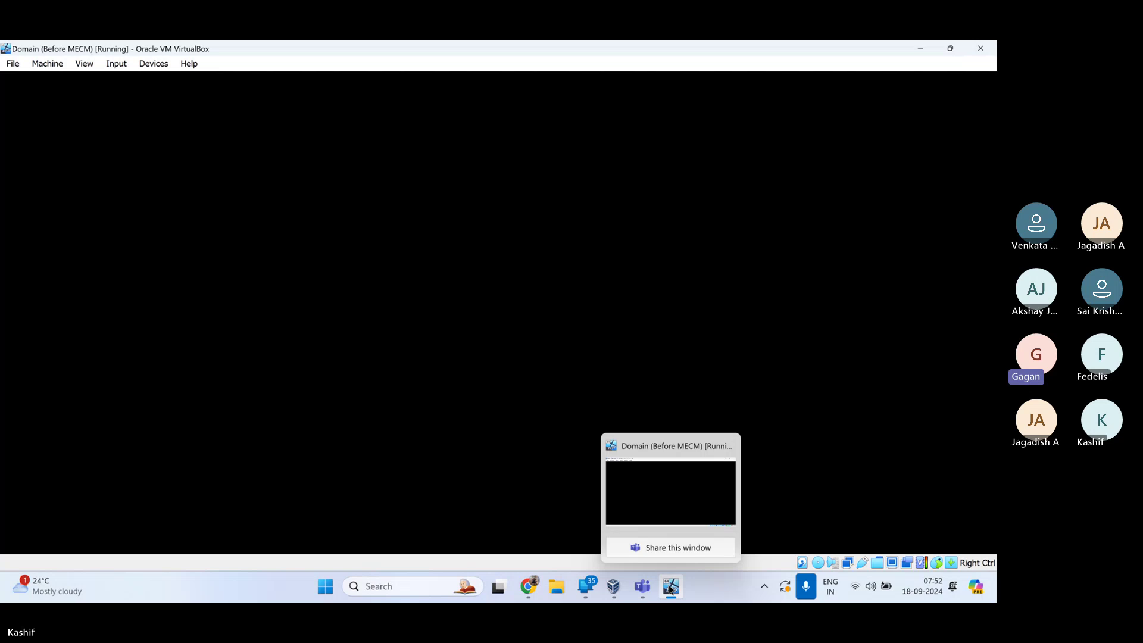
drag(614, 587, 643, 586)
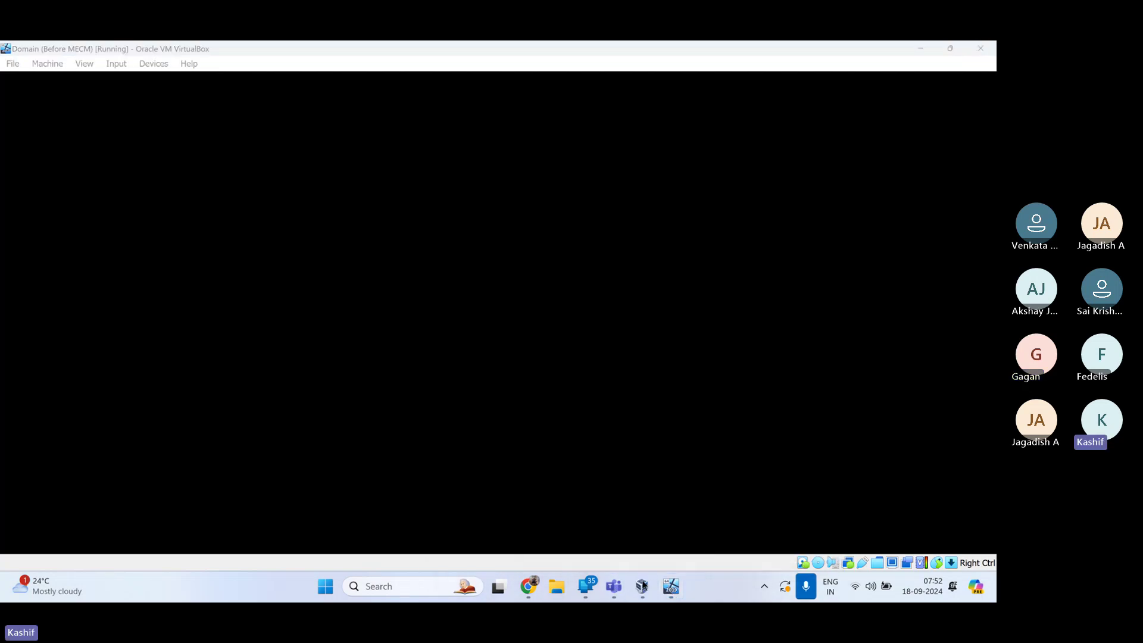
click(642, 587)
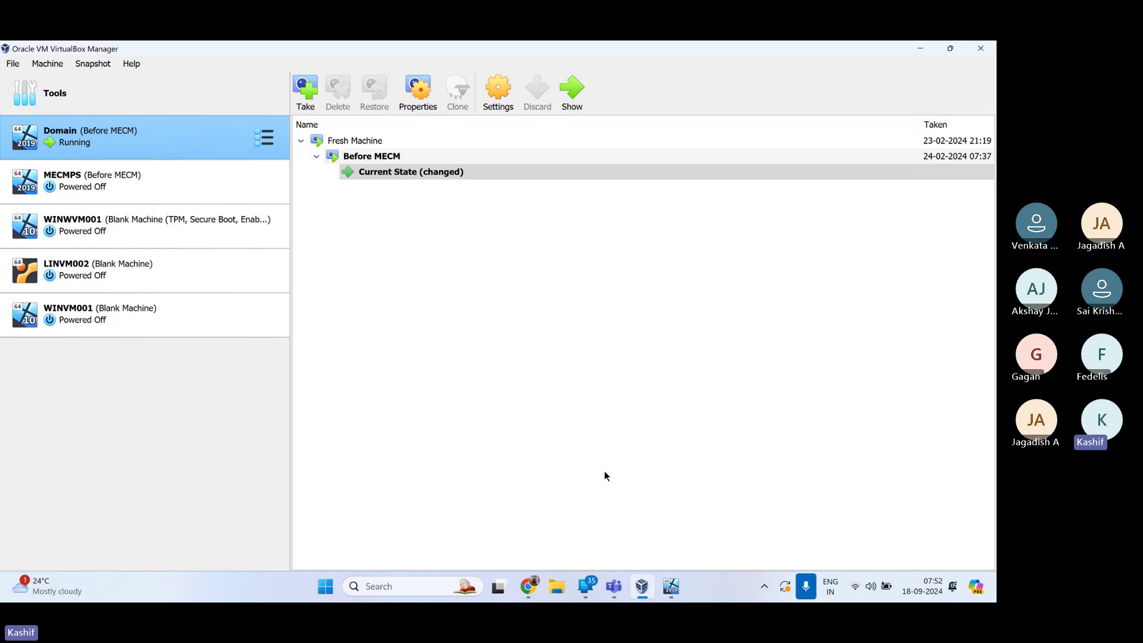
- On the domain VM, close Server Manager, delete the GUID-named desktop folder, and search 'group pol'
click(670, 588)
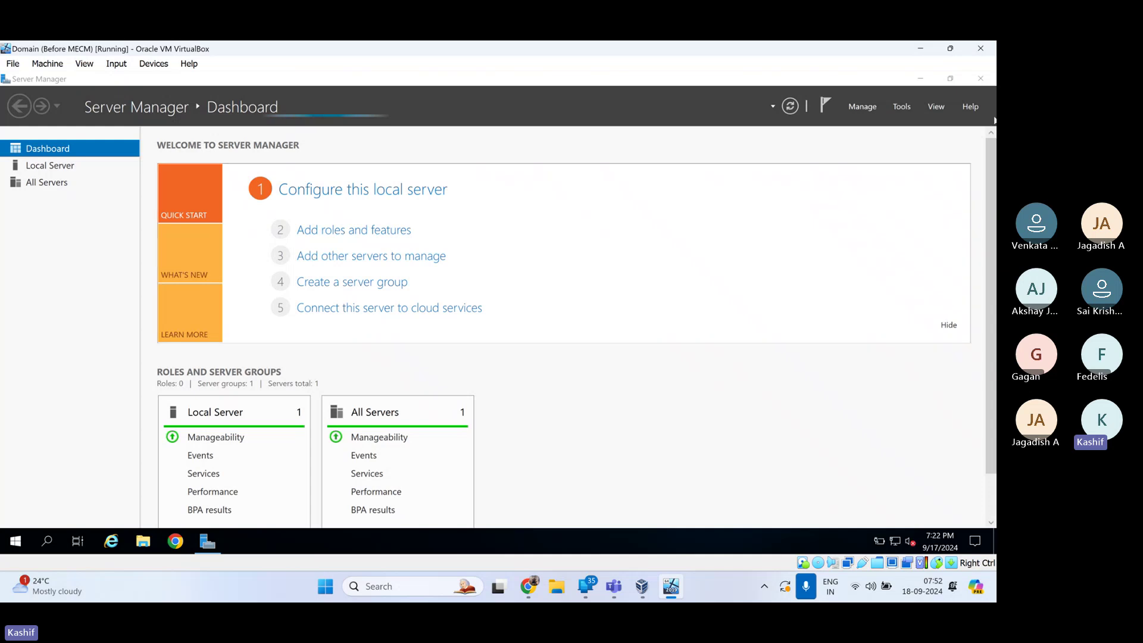
click(981, 78)
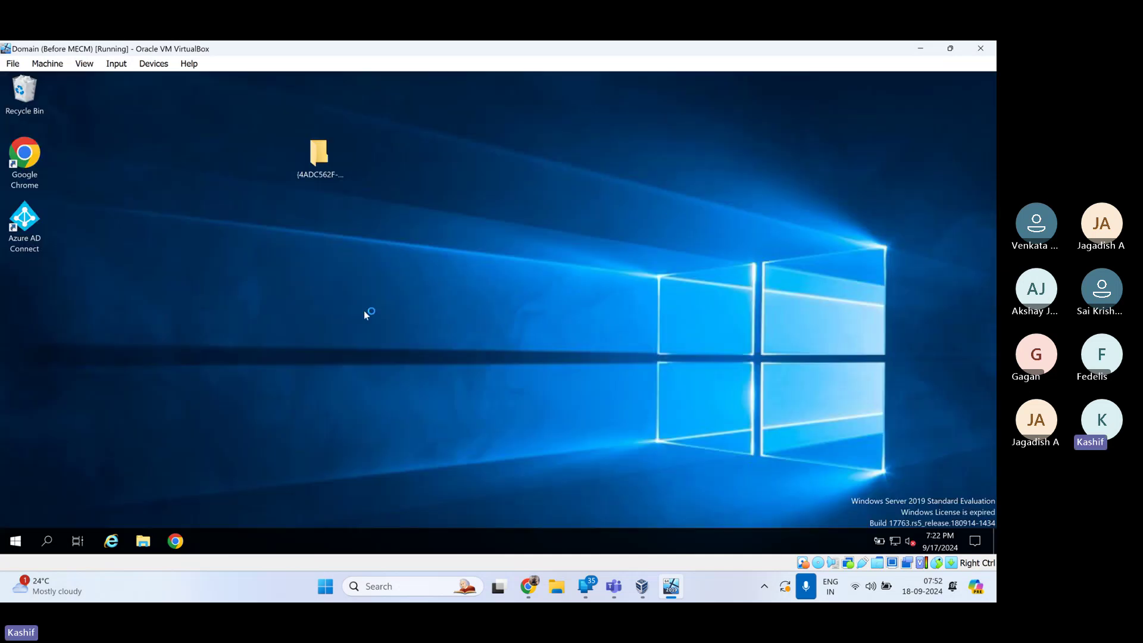
drag(320, 154, 36, 293)
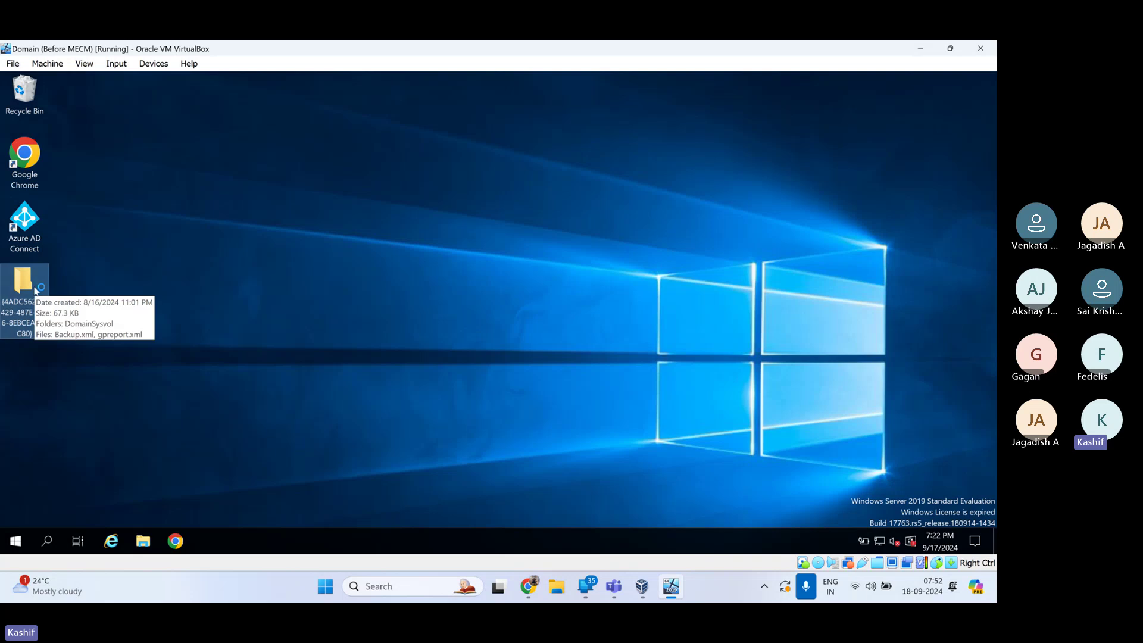
key(Delete)
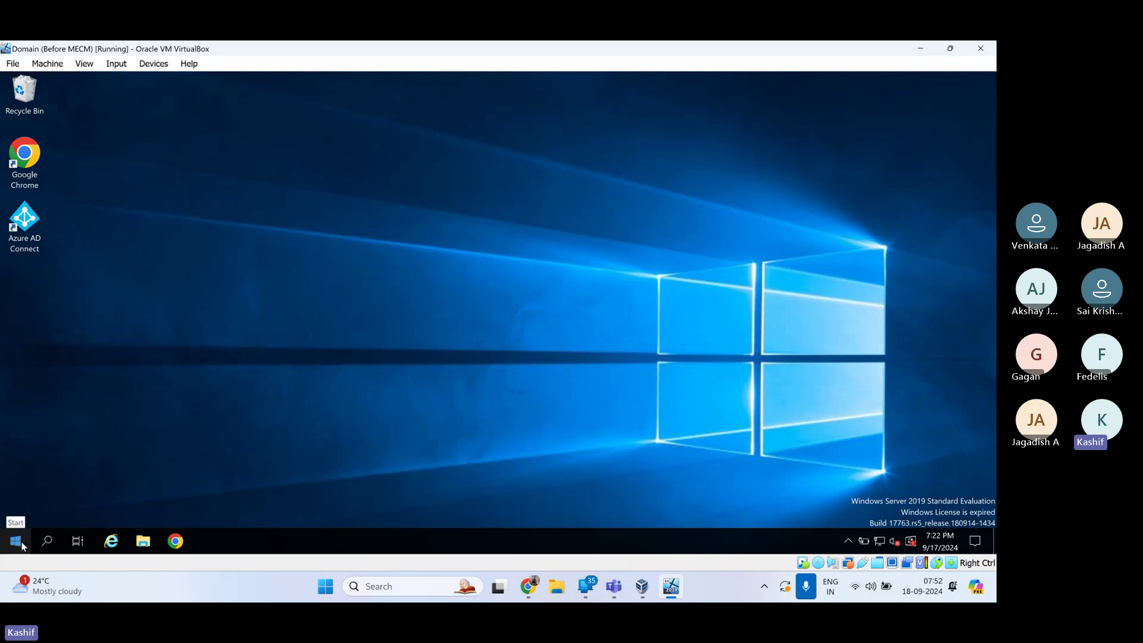
click(47, 543)
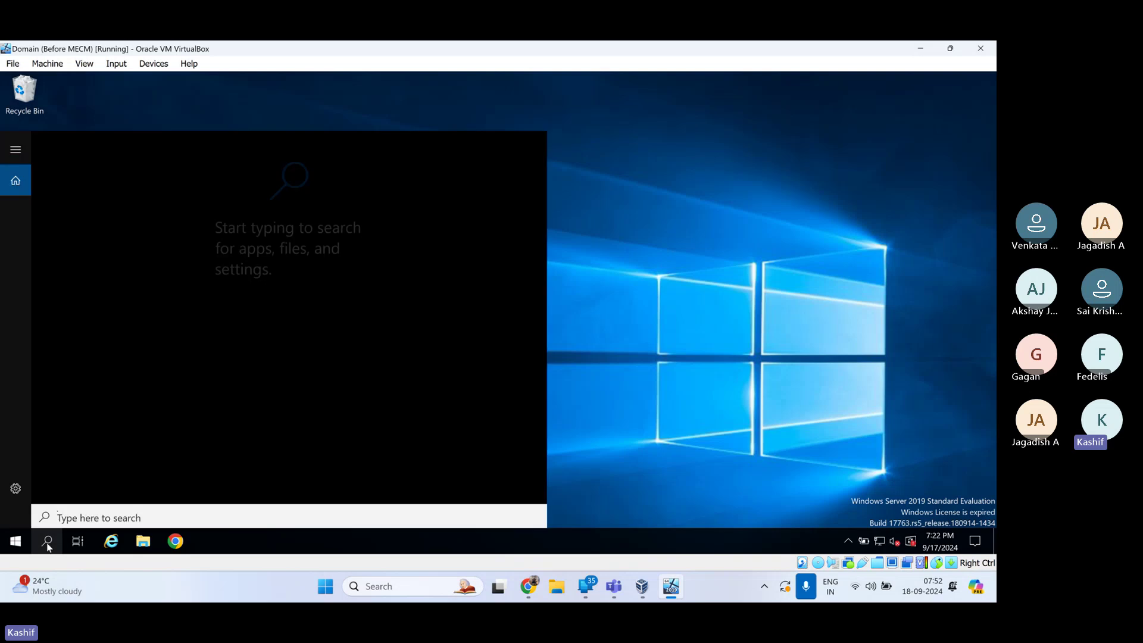
text(group)
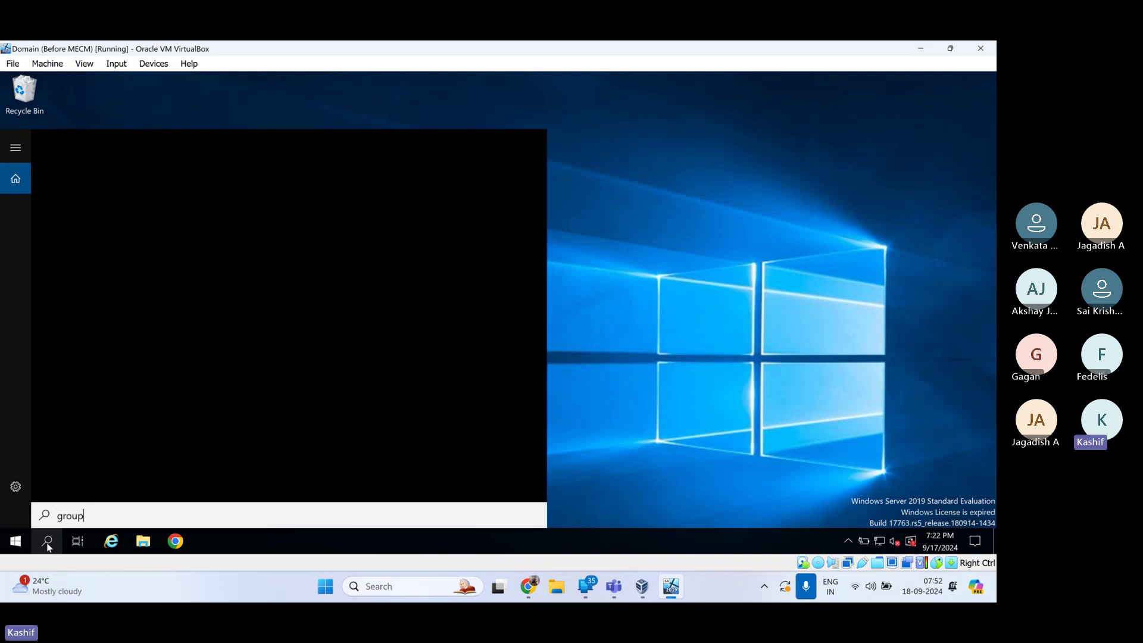
text( pol)
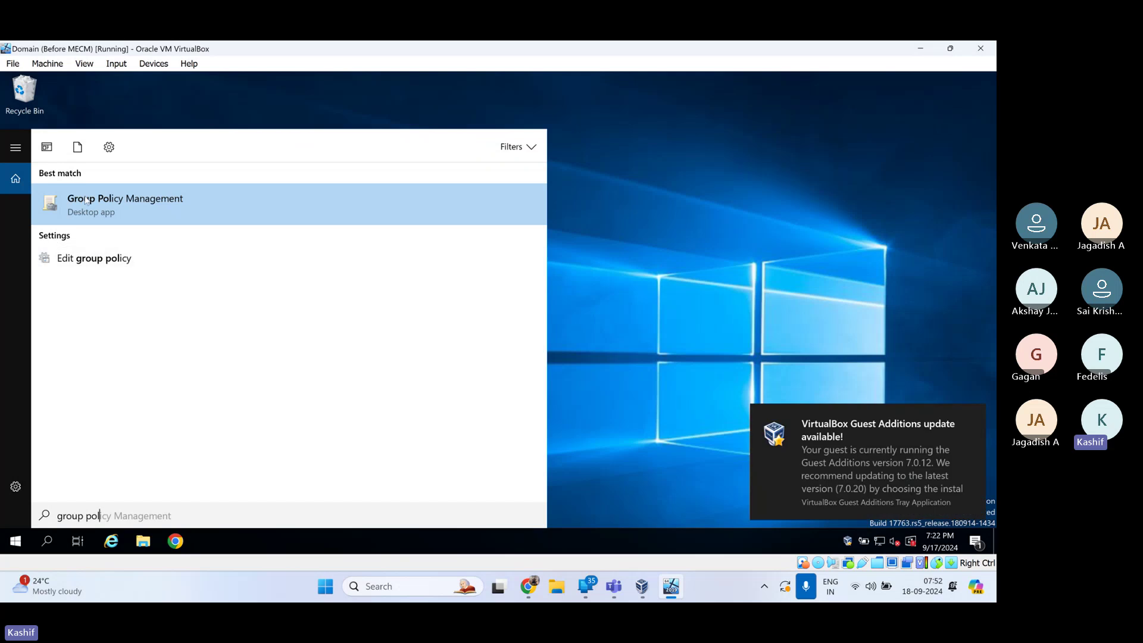
- Launch Group Policy Management, expand MAKEMEITEXPERT.COM, and view MECM Policy's Settings report
click(233, 205)
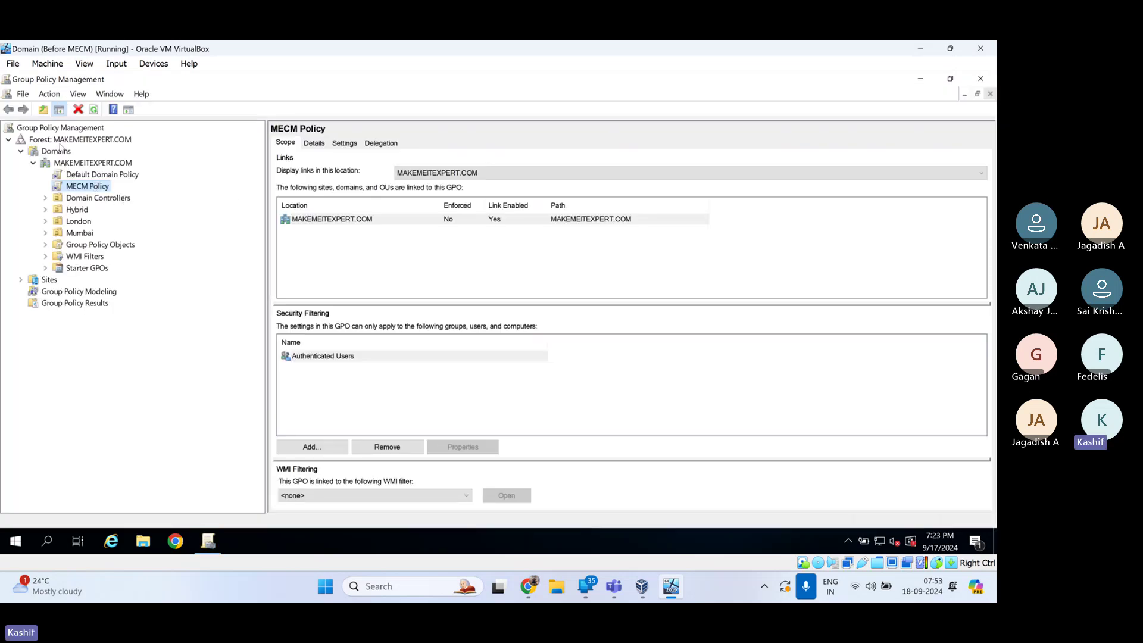
click(79, 142)
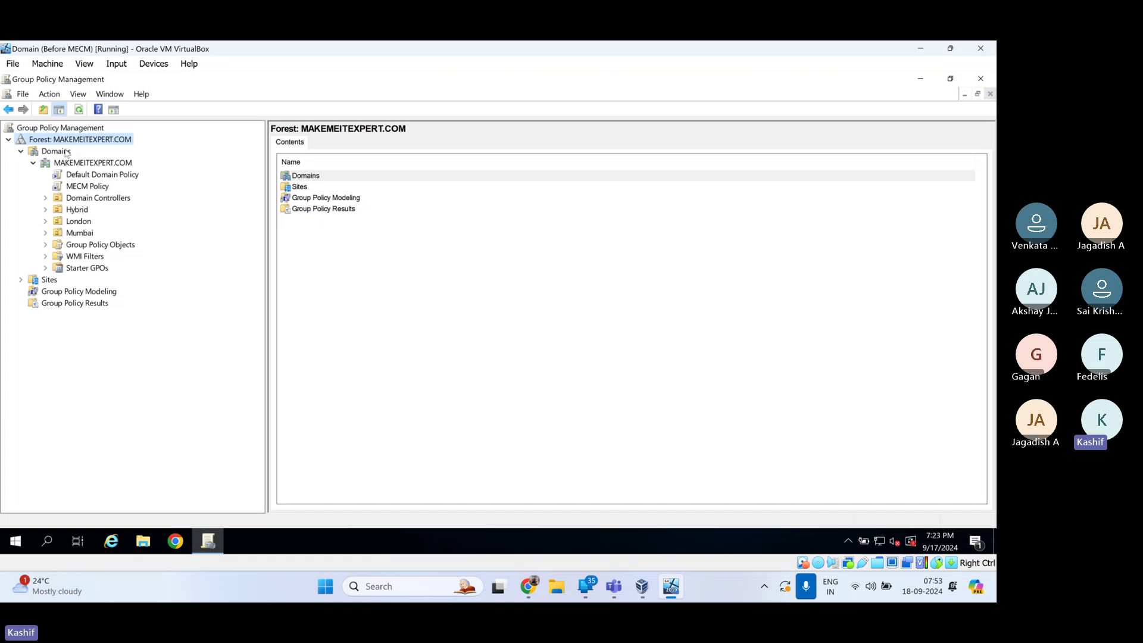
click(84, 185)
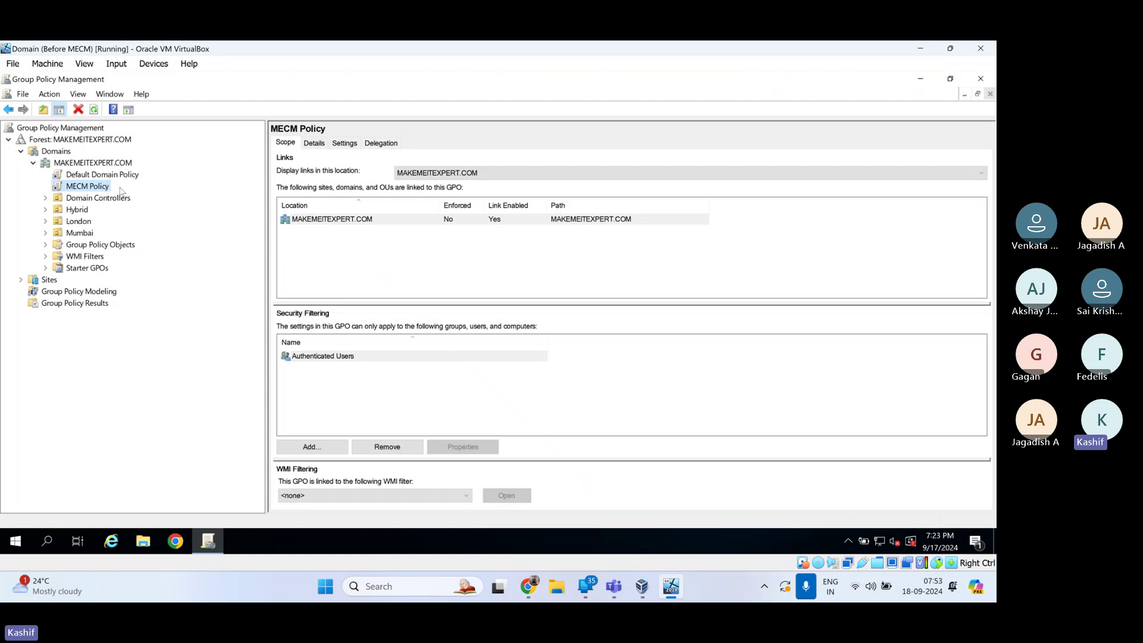
click(342, 144)
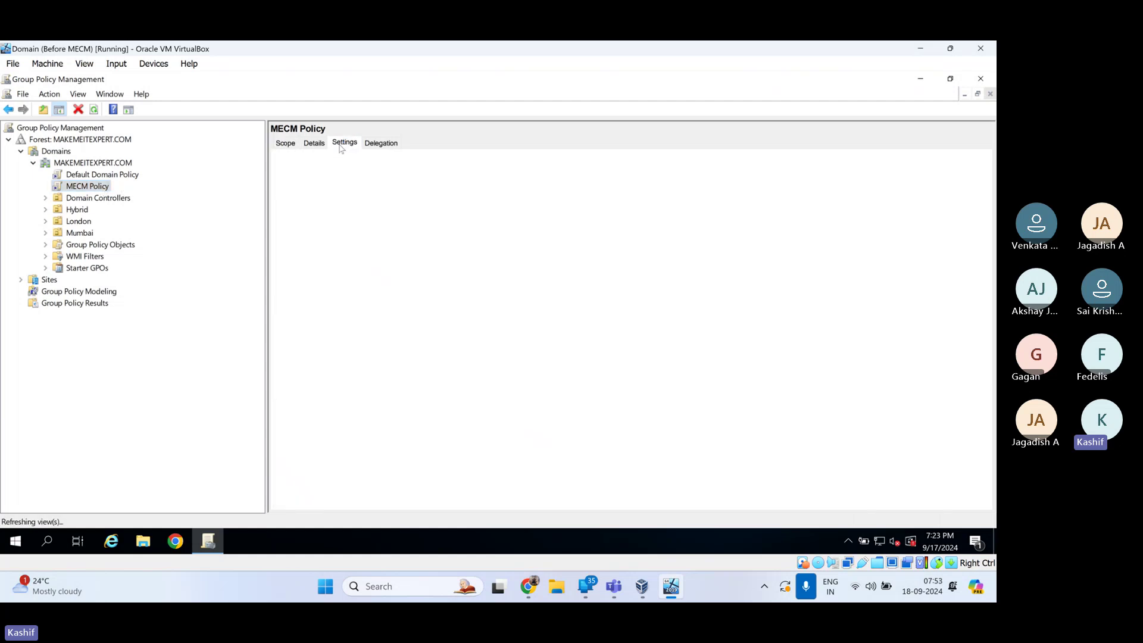
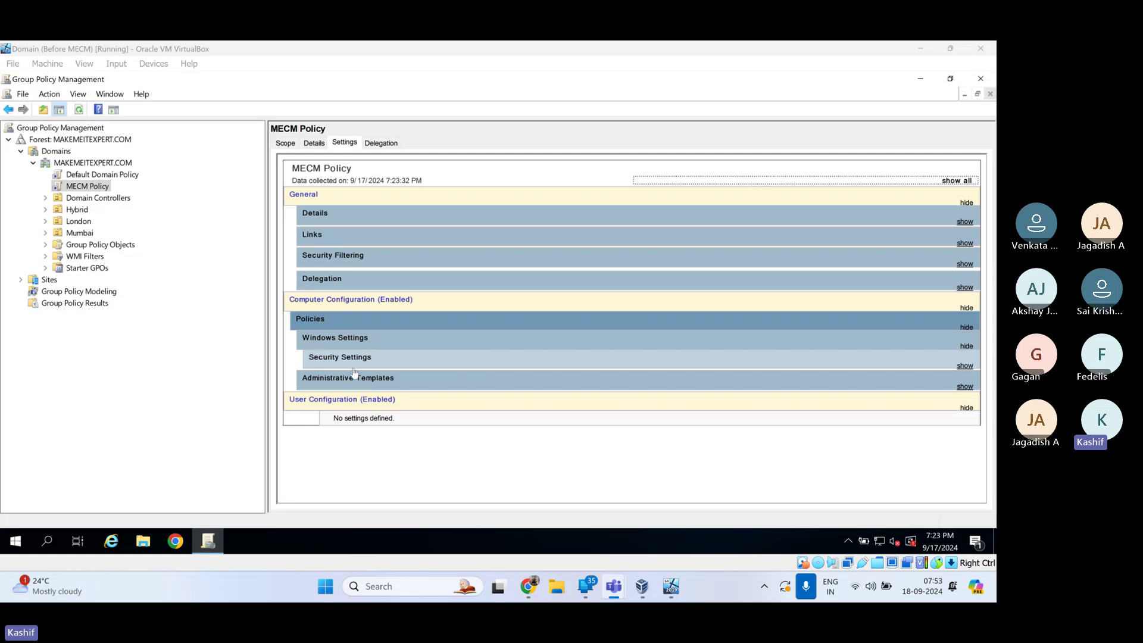
- In the VM, expand Group Policy Objects, select MECM Policy and show its Settings report
click(101, 358)
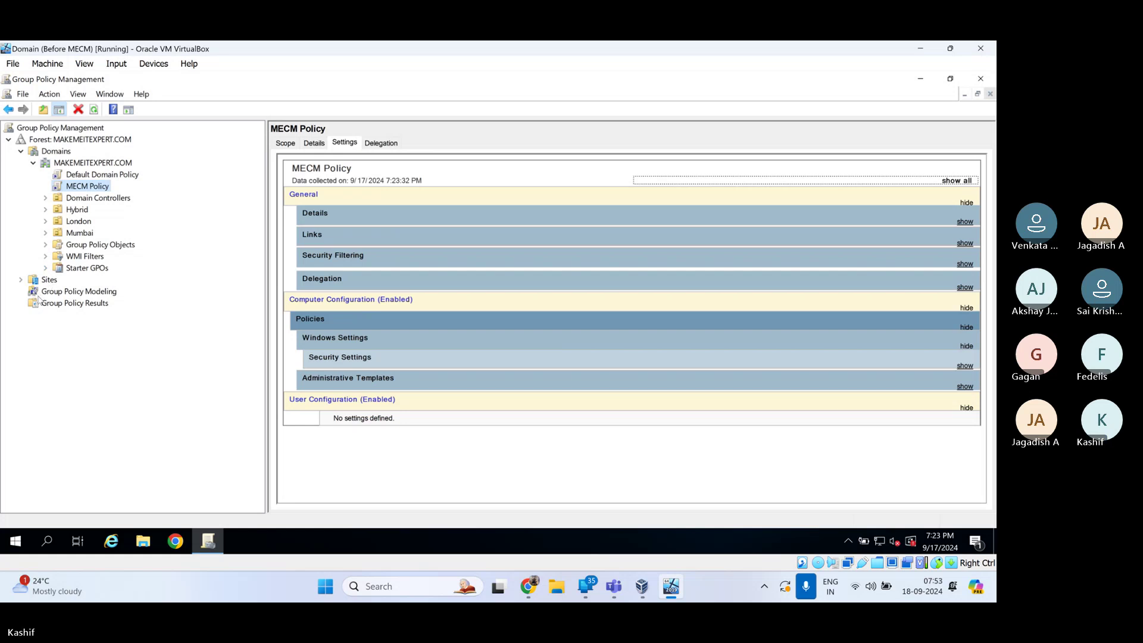
click(100, 245)
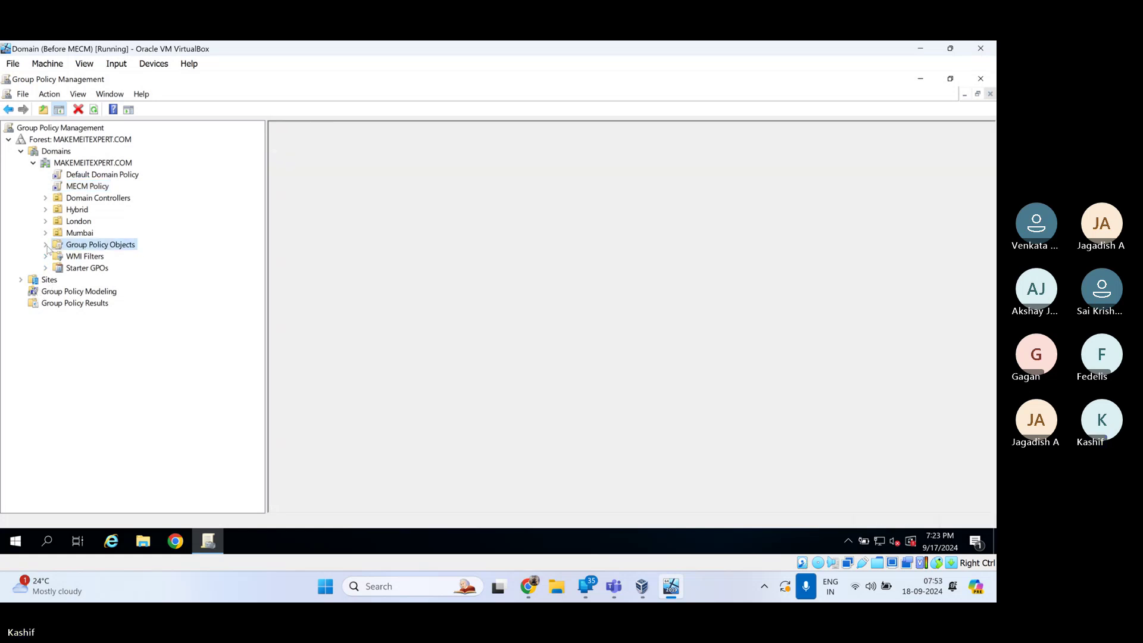
click(47, 246)
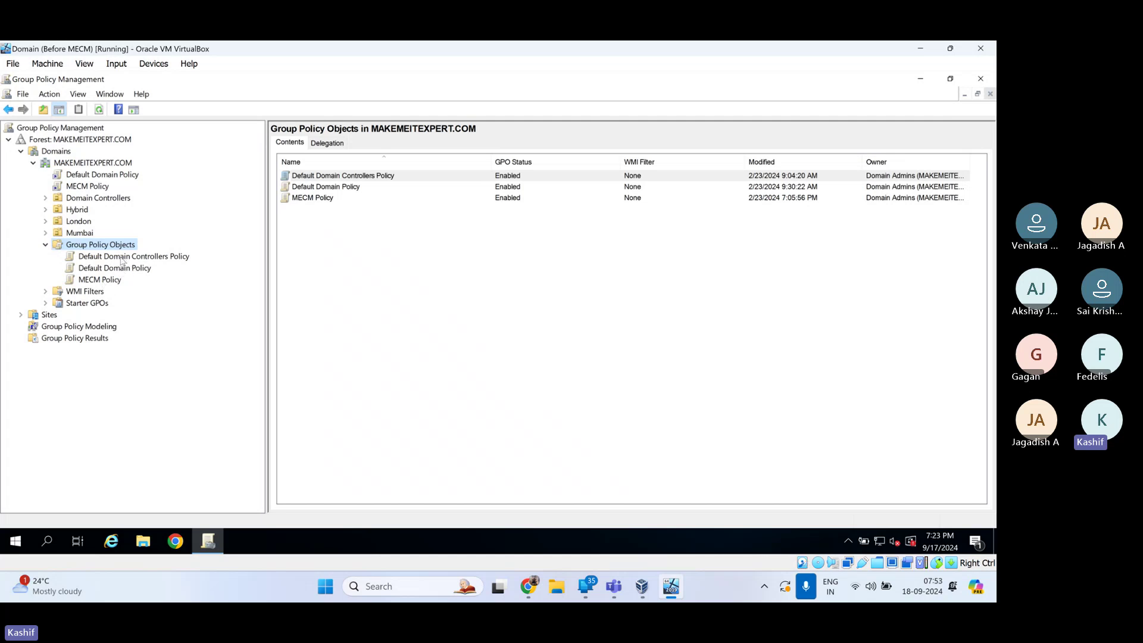
click(99, 281)
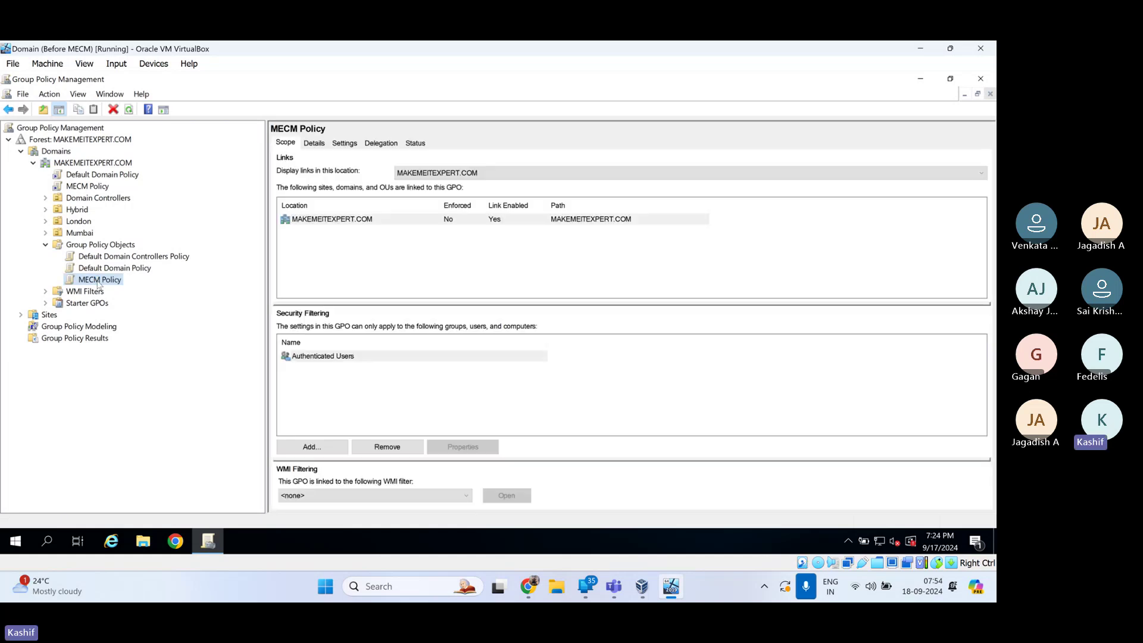
click(345, 143)
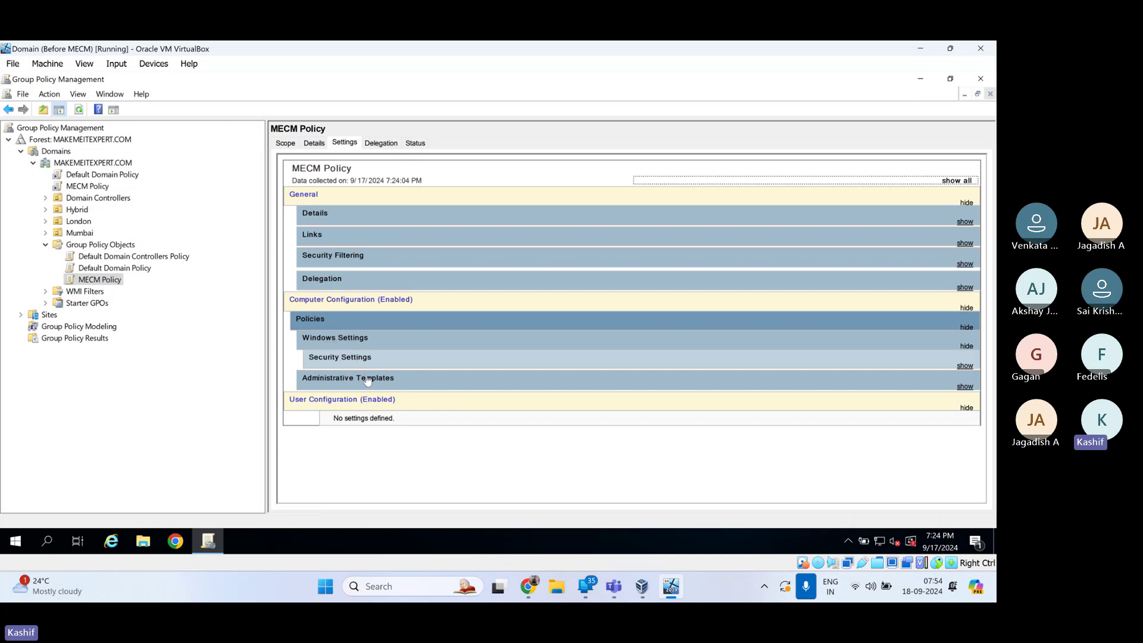
- Expand all report sections and check a firewall rule's Require authentication security value
click(957, 181)
scroll(393, 304, down, 10)
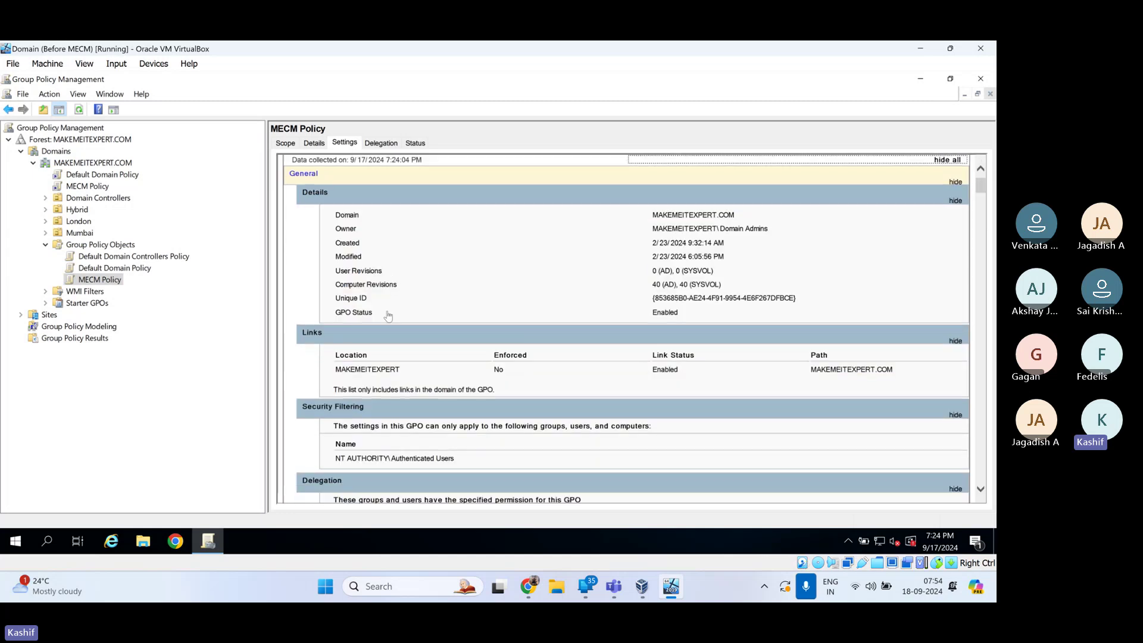
scroll(636, 286, down, 3)
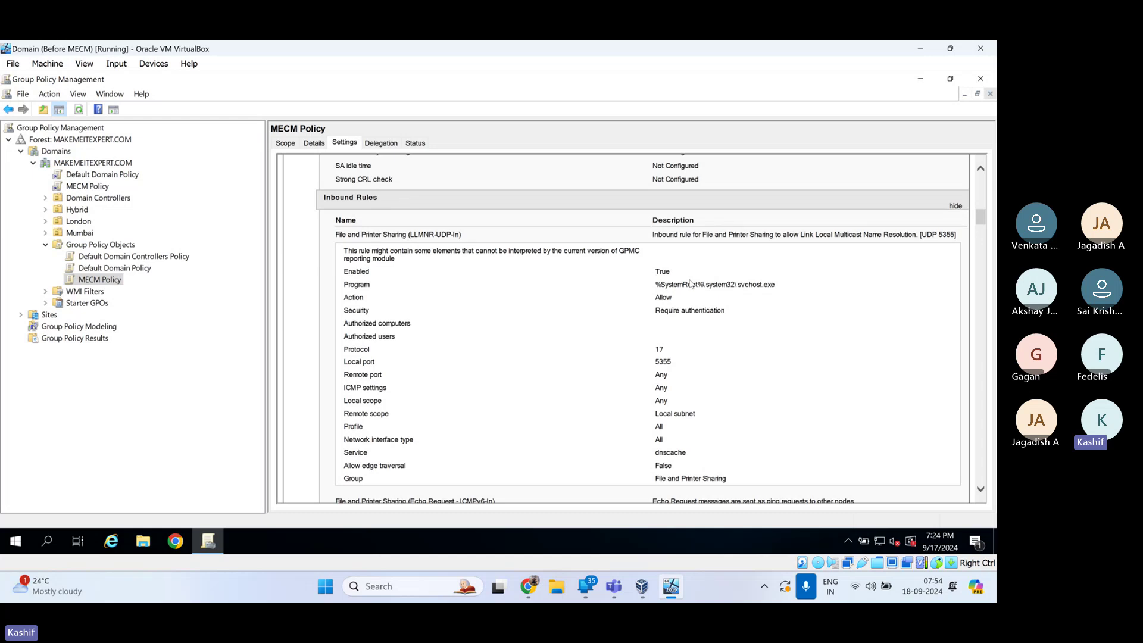
scroll(663, 362, up, 2)
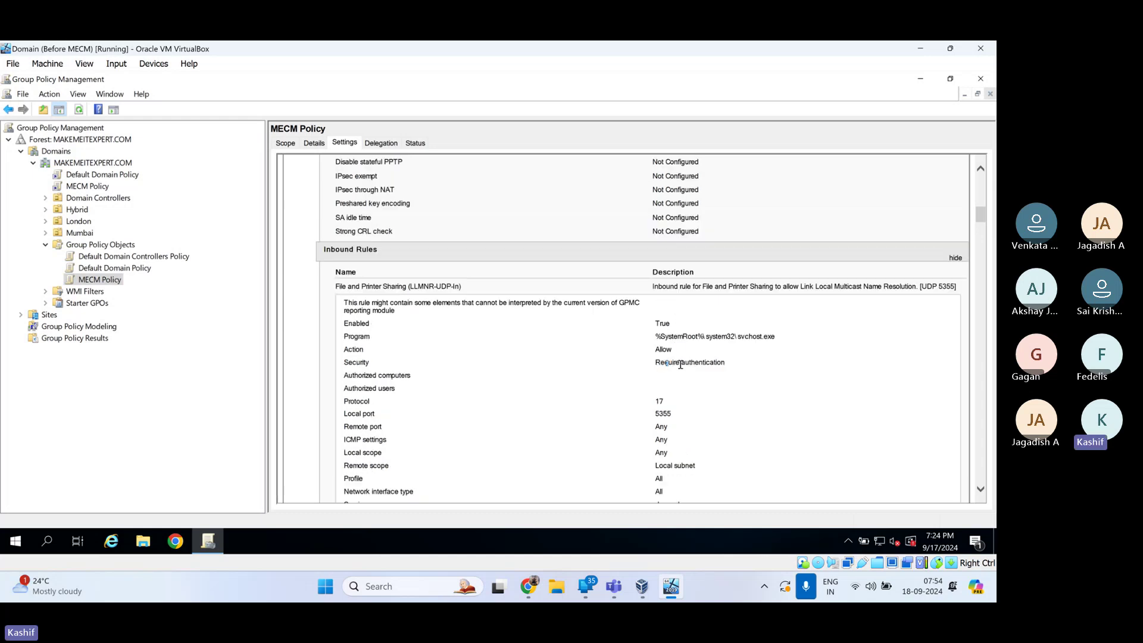
drag(662, 362, 716, 360)
- Scroll through the firewall rules to the MECM Ports rule's local port list
scroll(665, 341, down, 7)
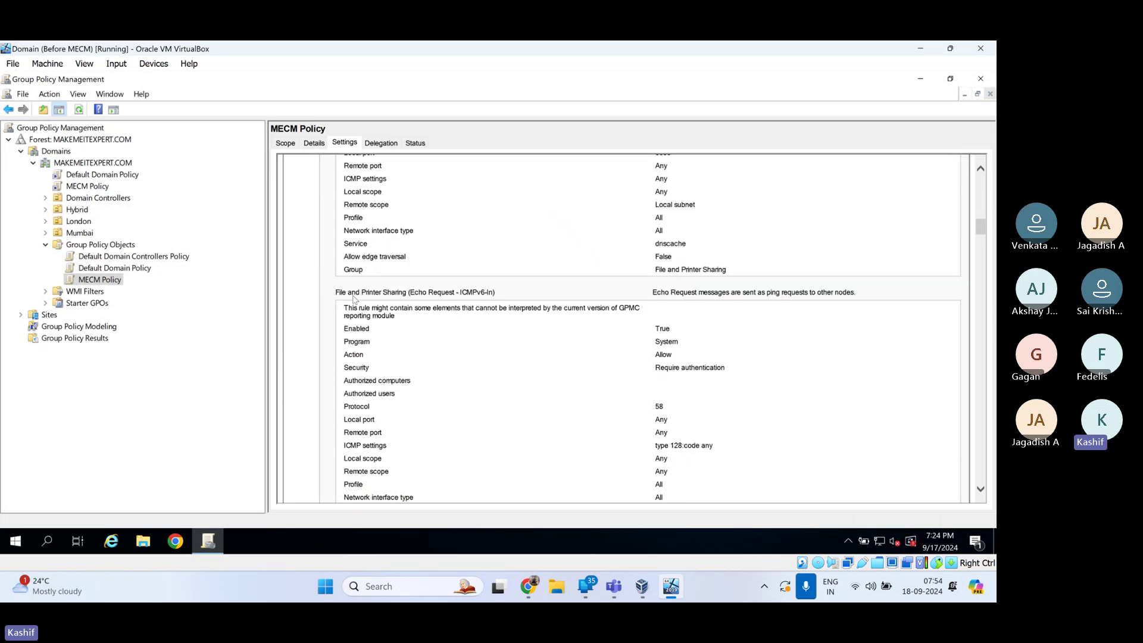
scroll(677, 324, down, 8)
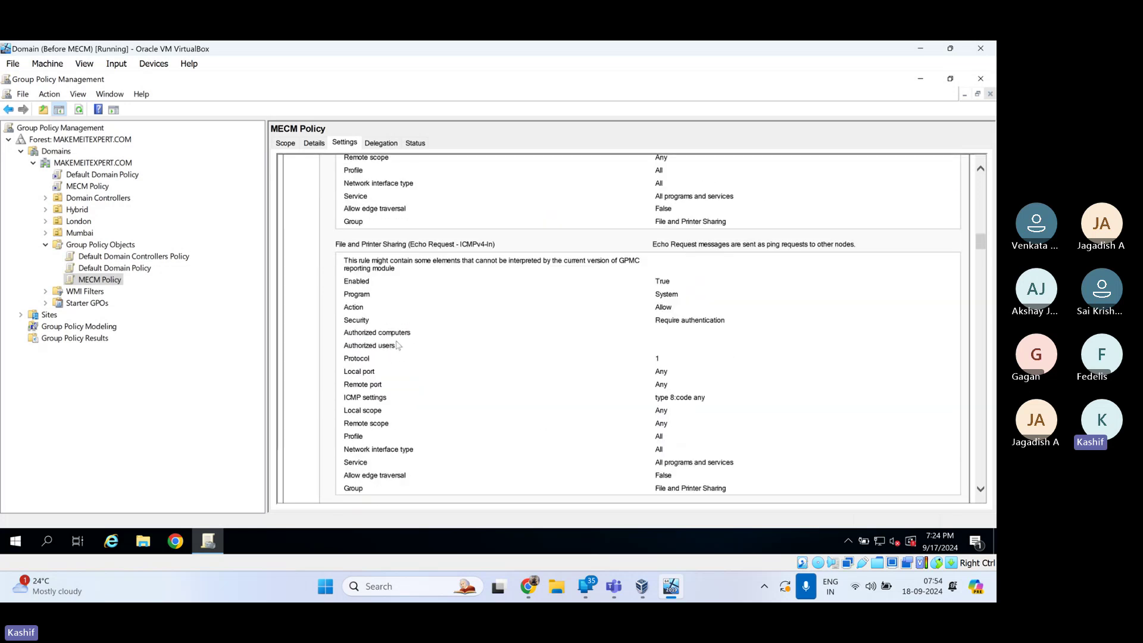
scroll(437, 255, down, 8)
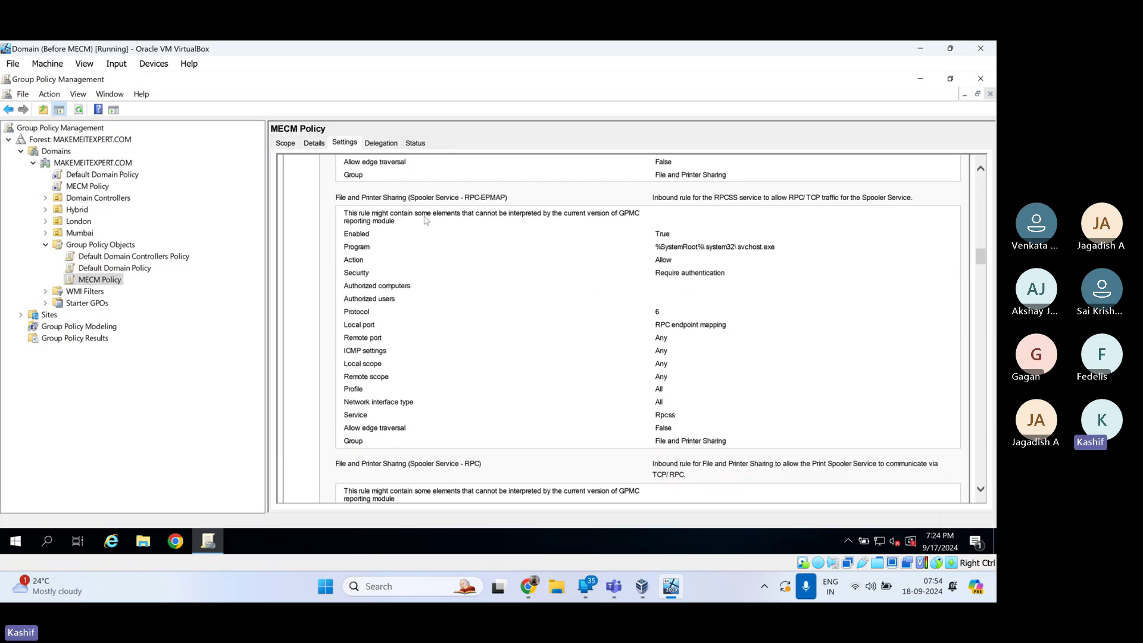
scroll(434, 222, down, 5)
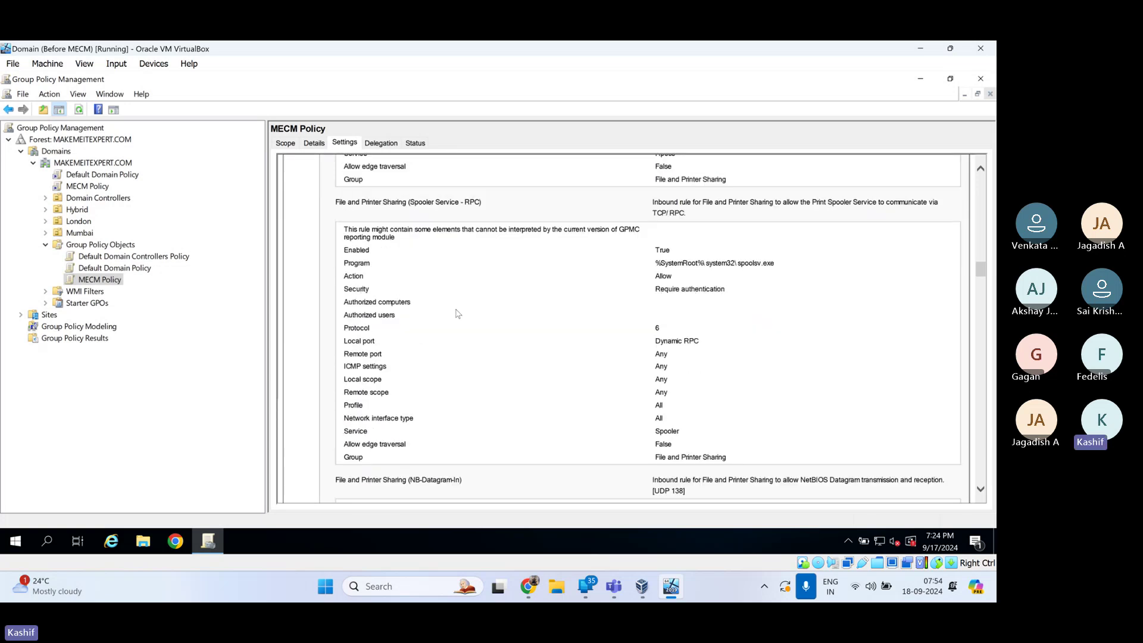
scroll(458, 299, down, 11)
scroll(457, 299, down, 5)
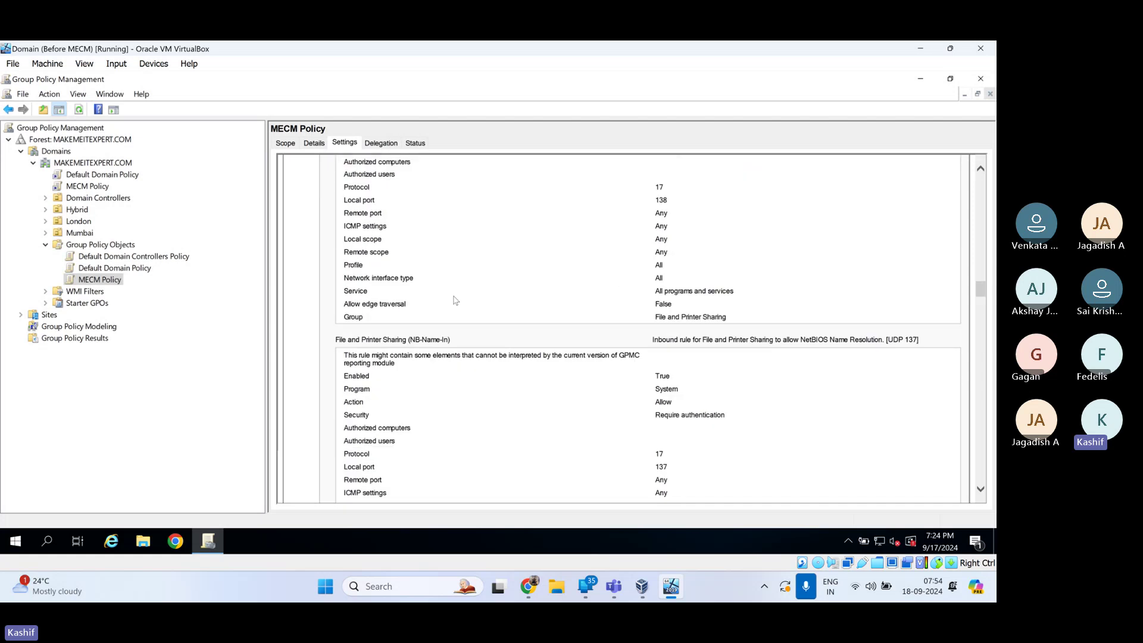
scroll(518, 348, down, 8)
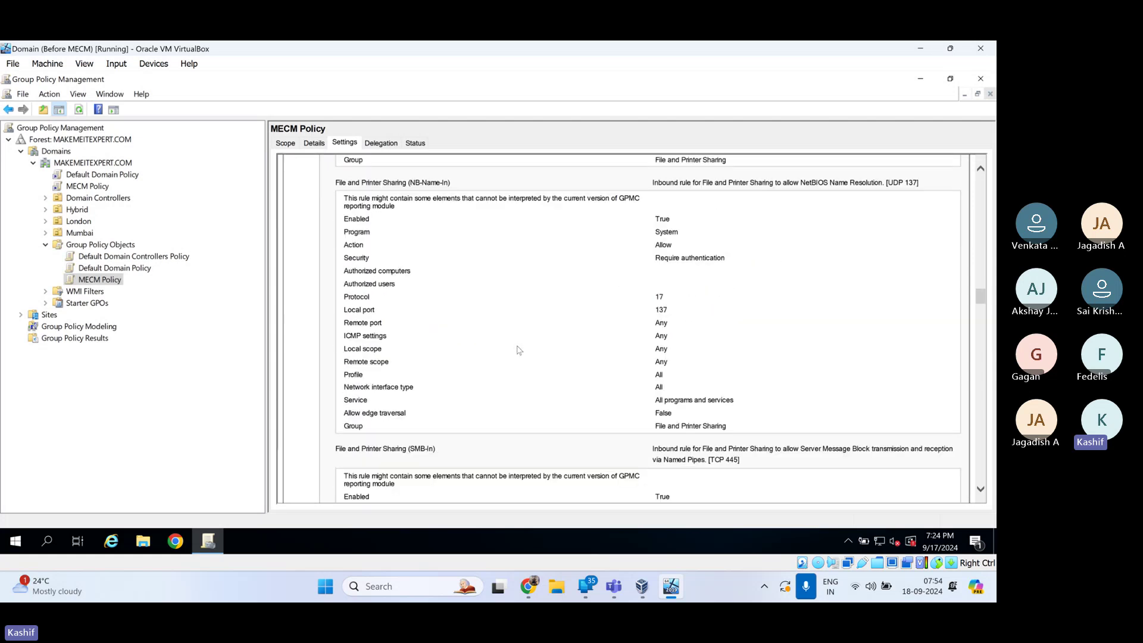
scroll(503, 351, down, 11)
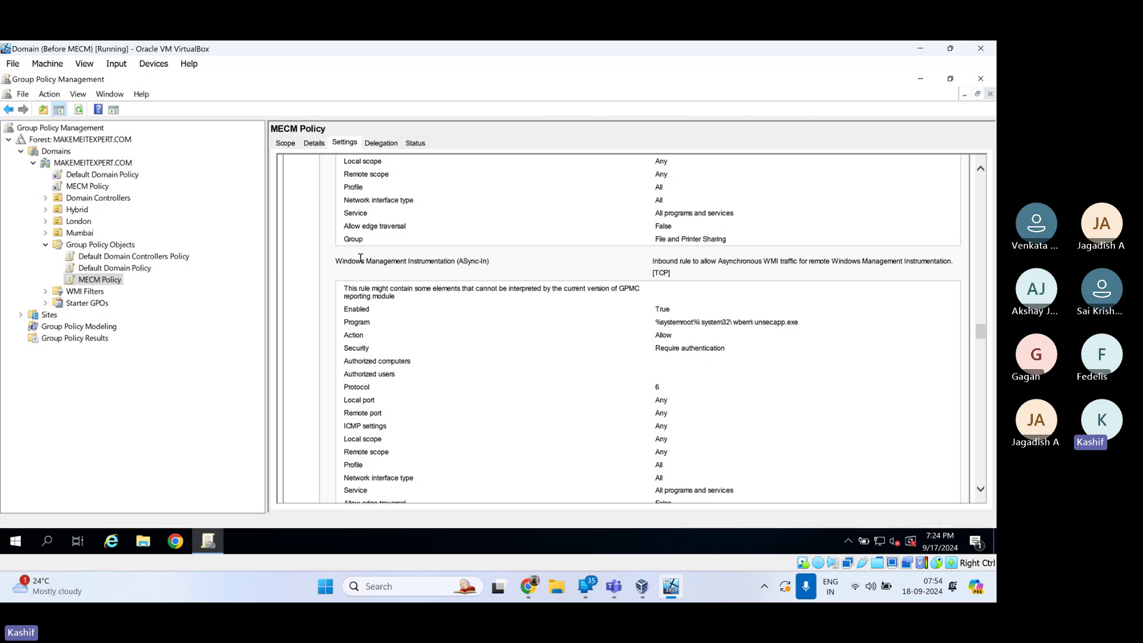
scroll(435, 274, down, 10)
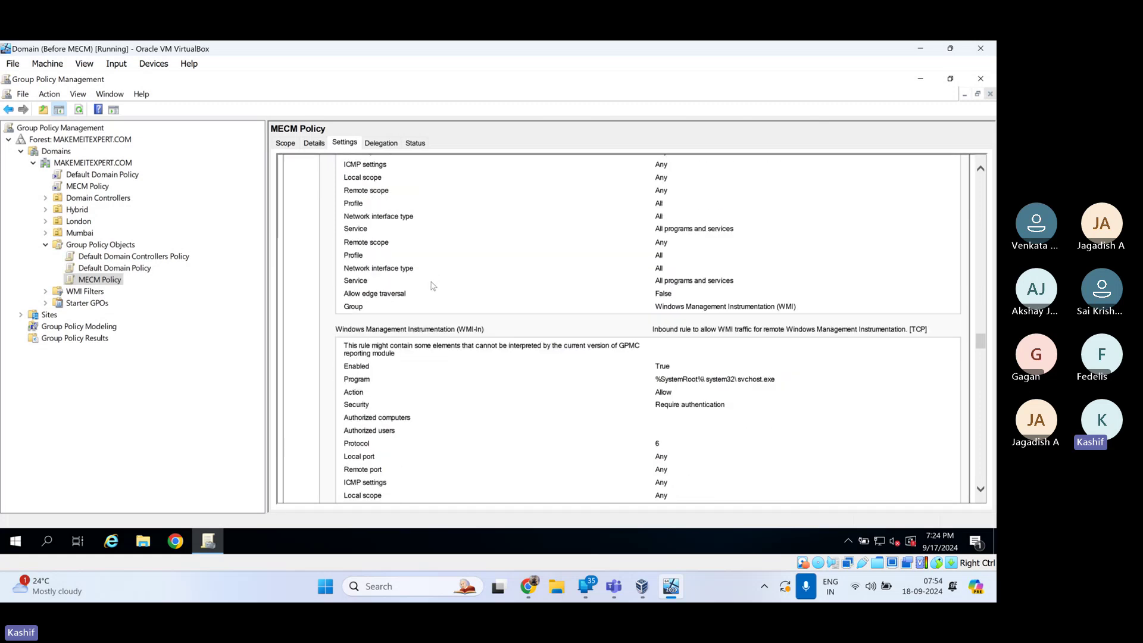
scroll(432, 287, down, 13)
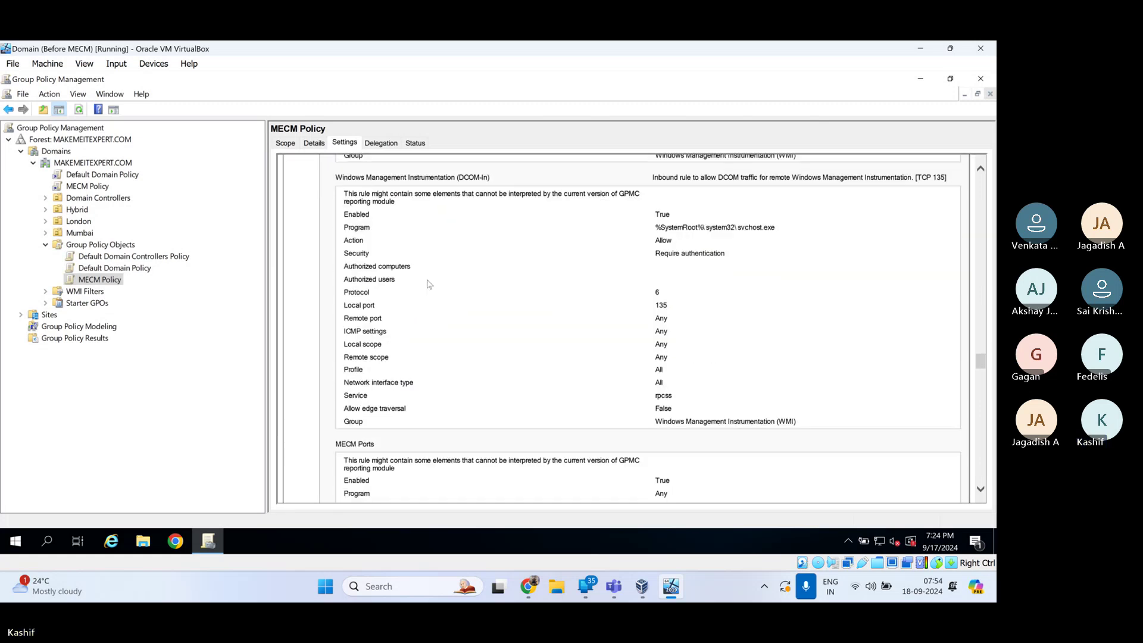
scroll(661, 399, down, 3)
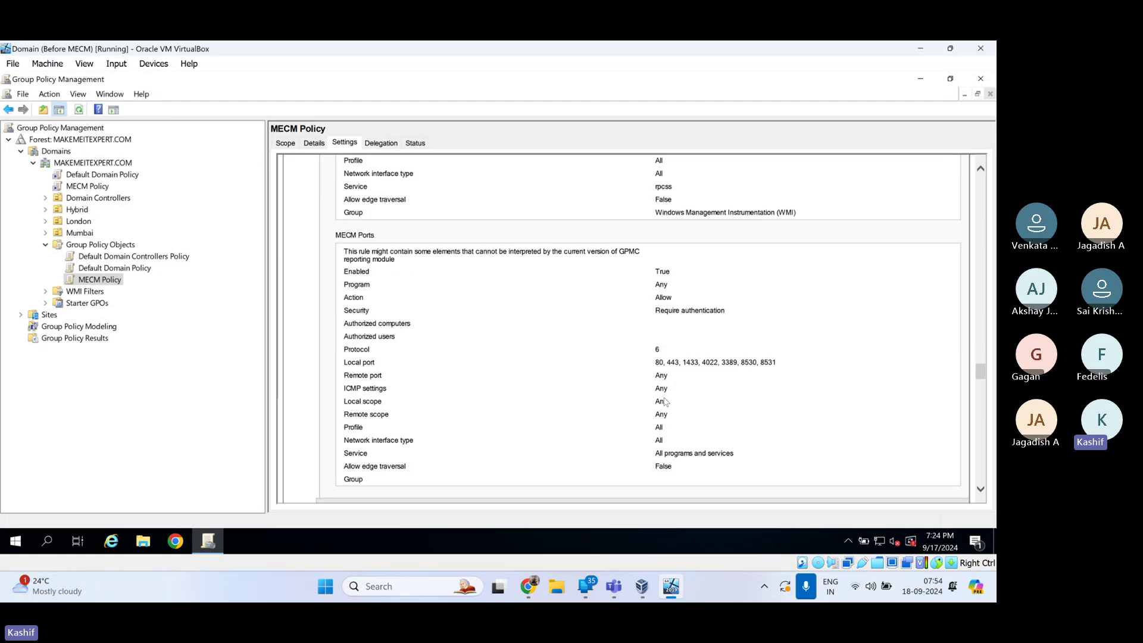
scroll(666, 402, down, 2)
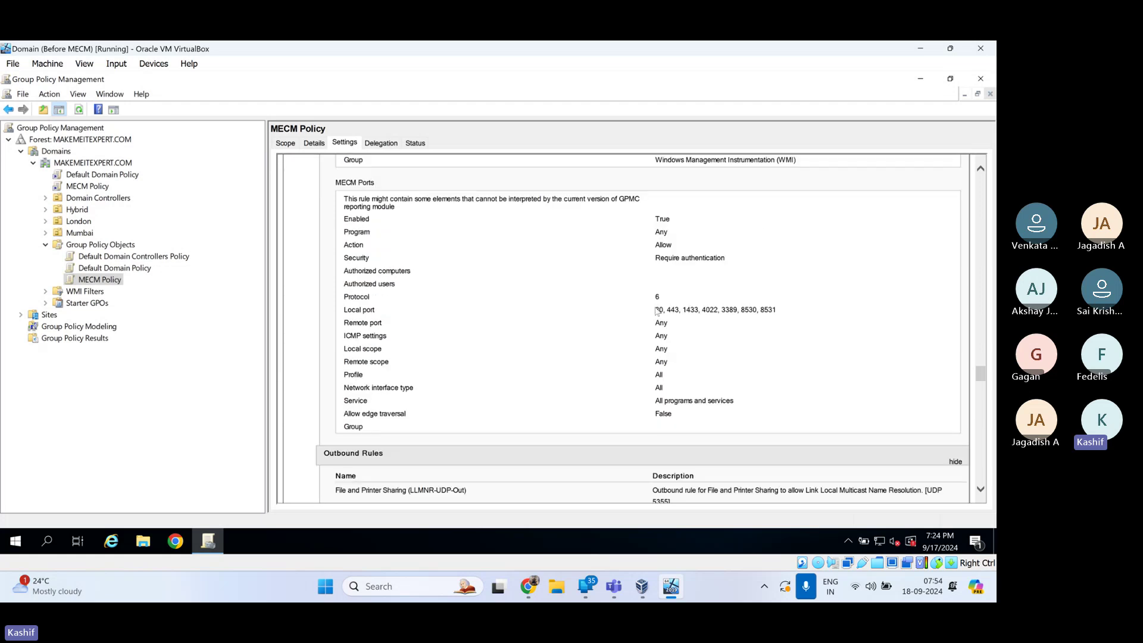
drag(692, 311, 781, 312)
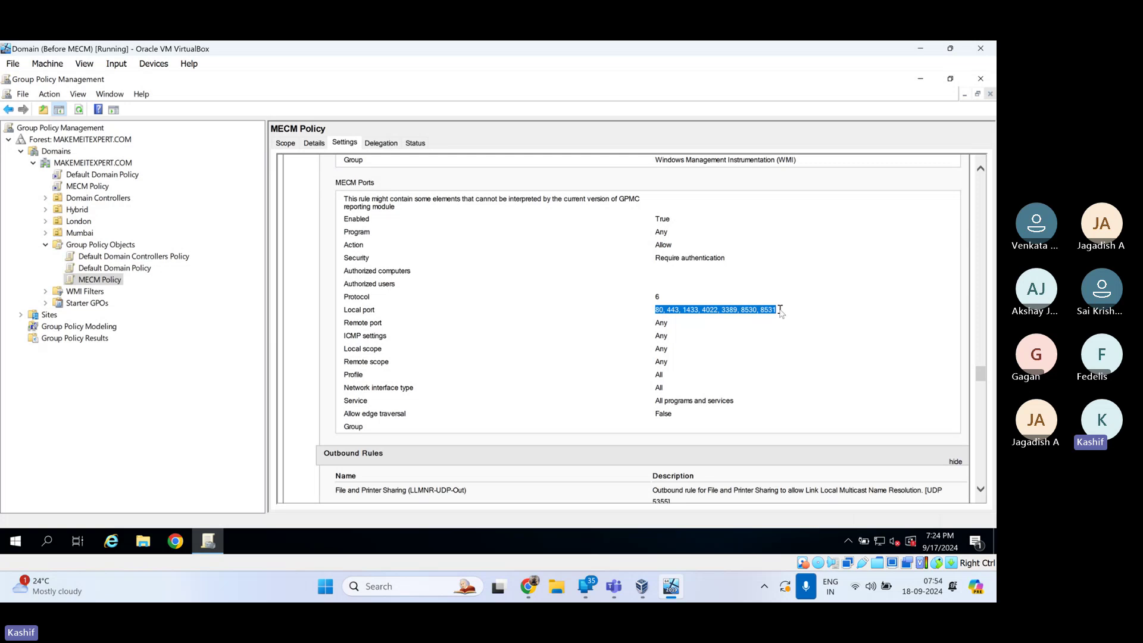
- Review the File and Printer Sharing rule and the Administrative Templates settings below it
scroll(536, 321, down, 4)
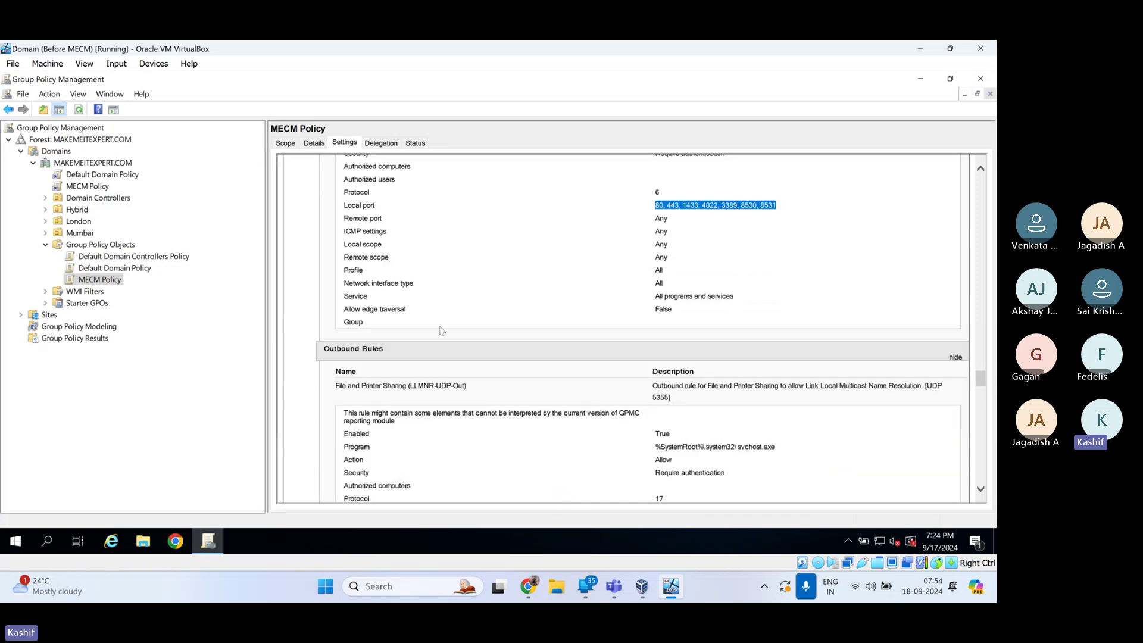
scroll(508, 378, down, 6)
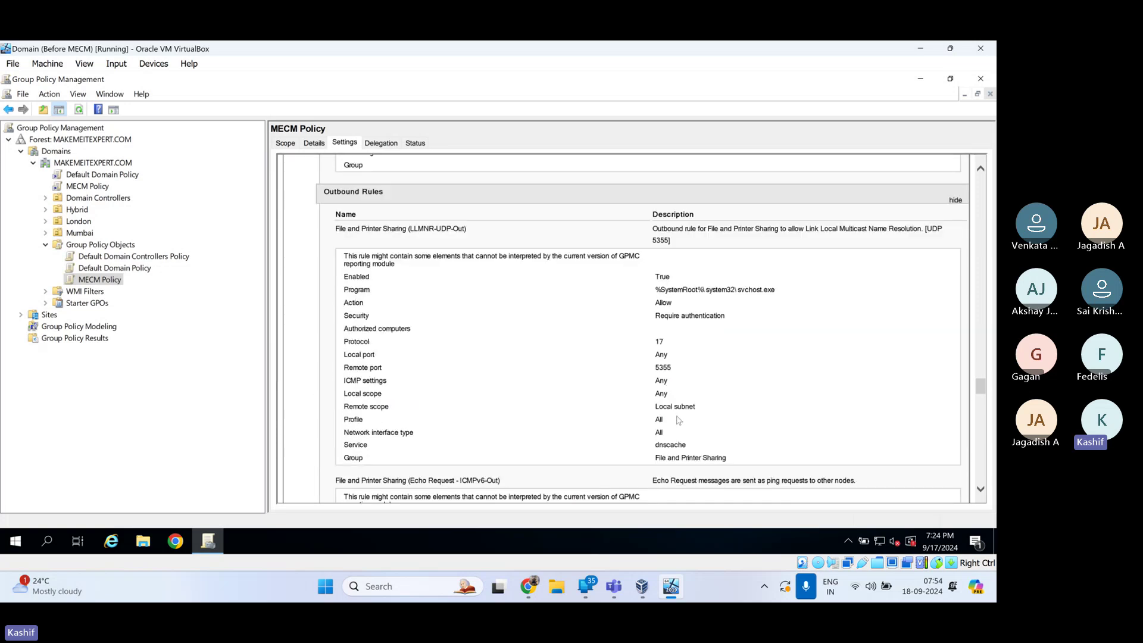
drag(662, 456, 723, 454)
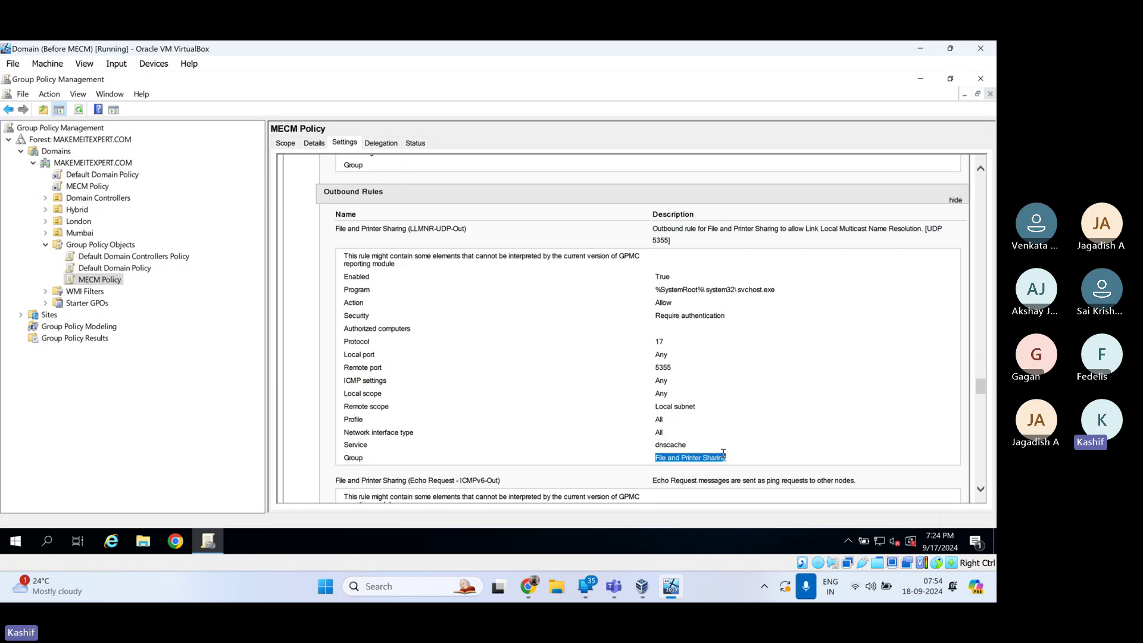
scroll(607, 374, down, 20)
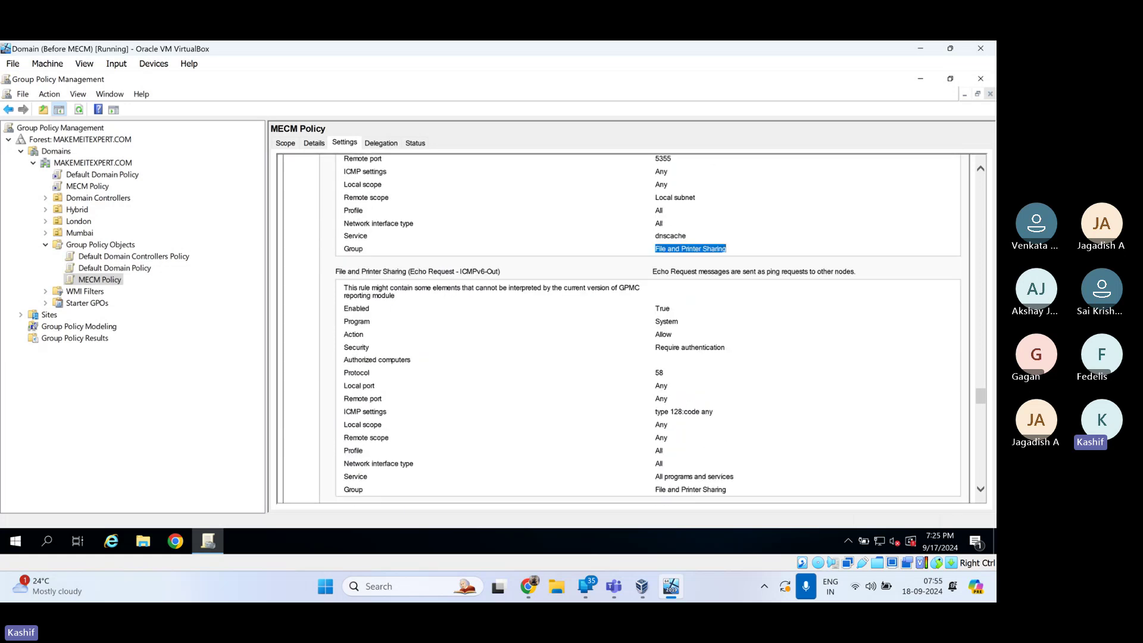
scroll(608, 374, down, 15)
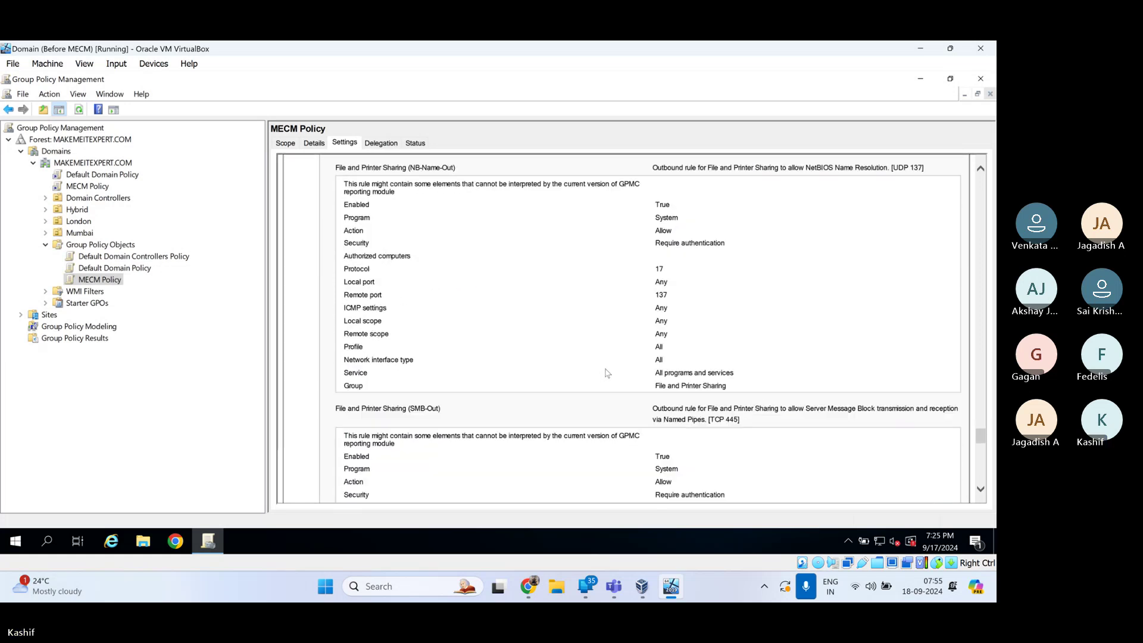
scroll(608, 372, down, 10)
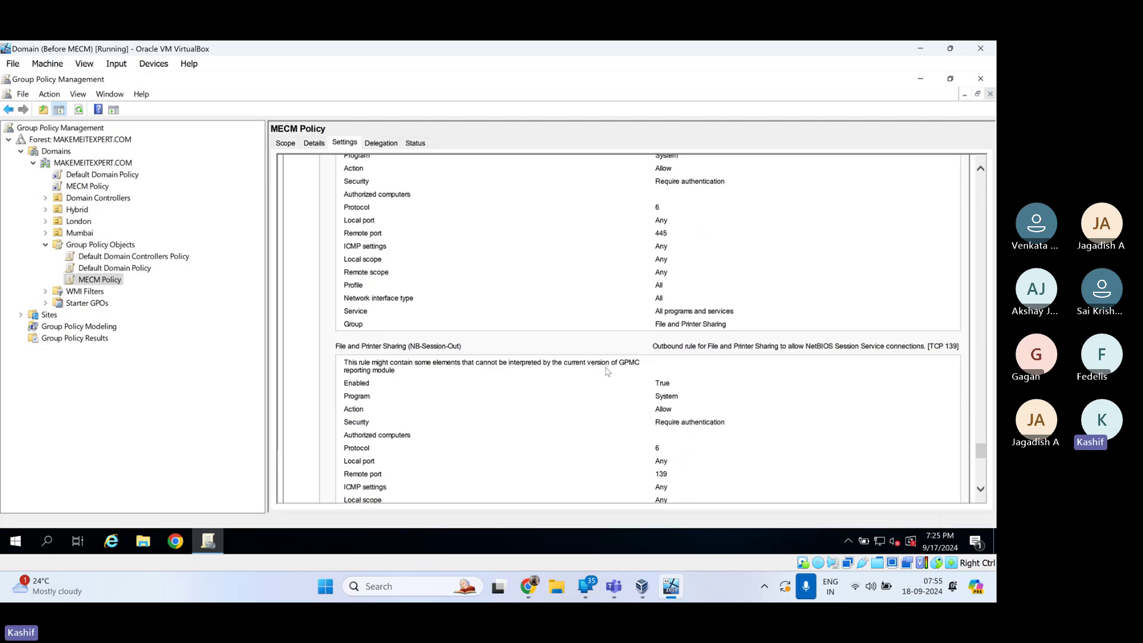
scroll(607, 372, down, 3)
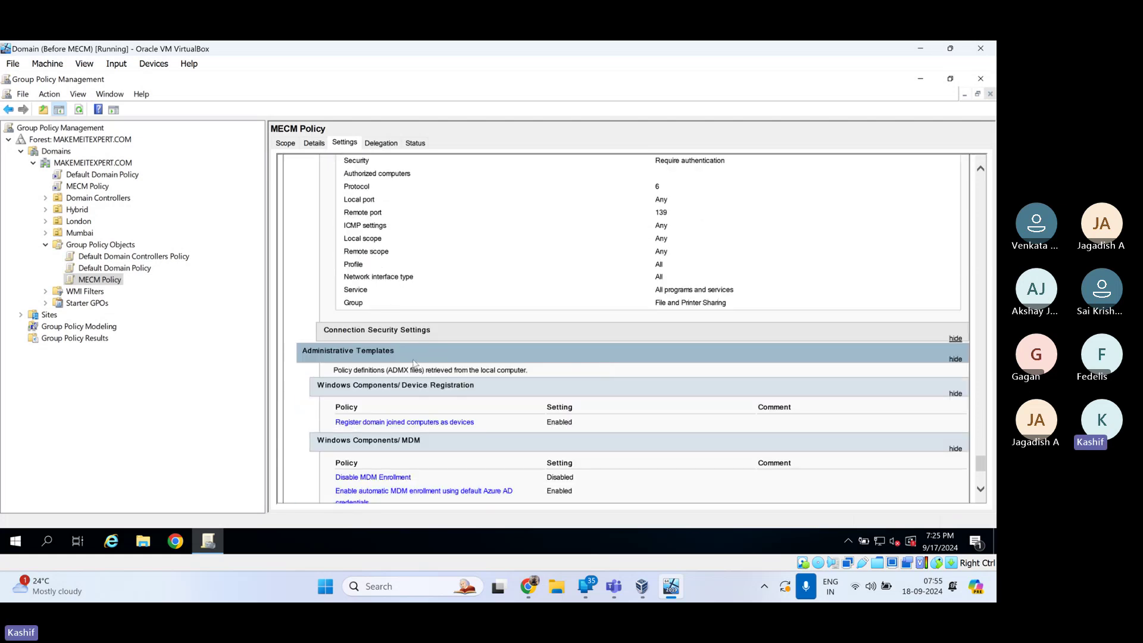
scroll(375, 415, down, 7)
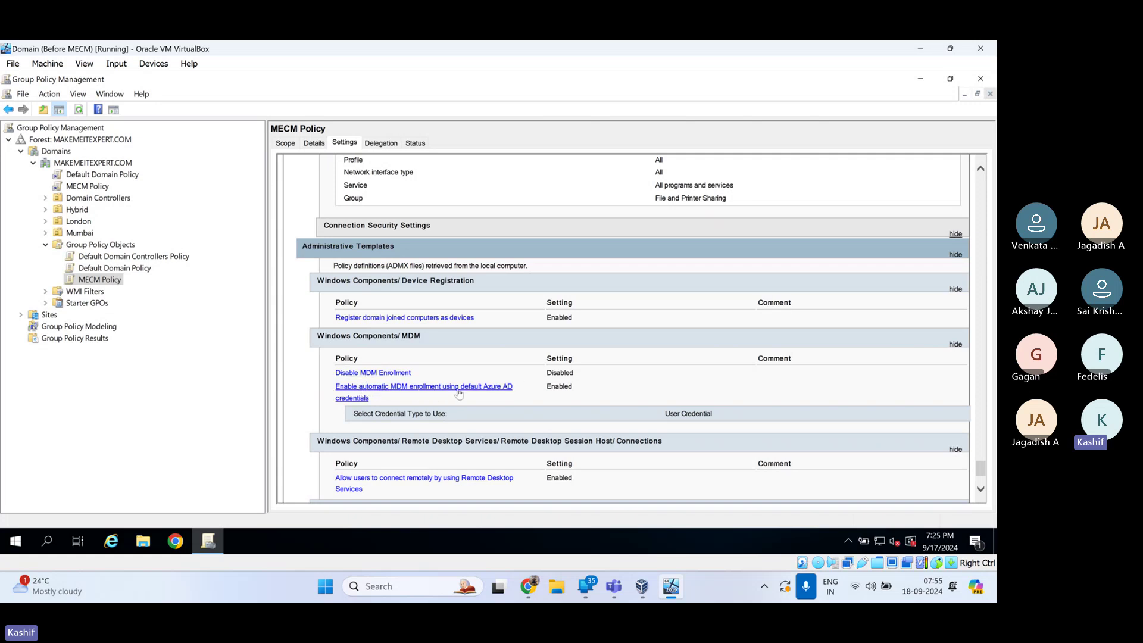
scroll(385, 467, down, 3)
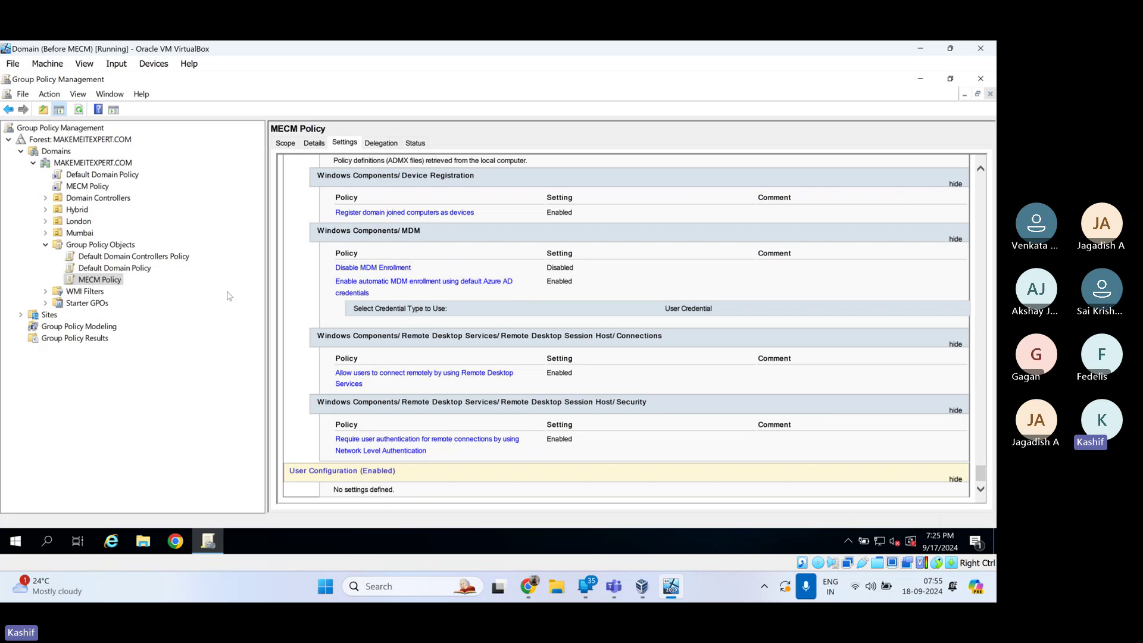
- Back up MECM Policy to the Desktop, close the success report, and minimize Group Policy Management
right_click(115, 285)
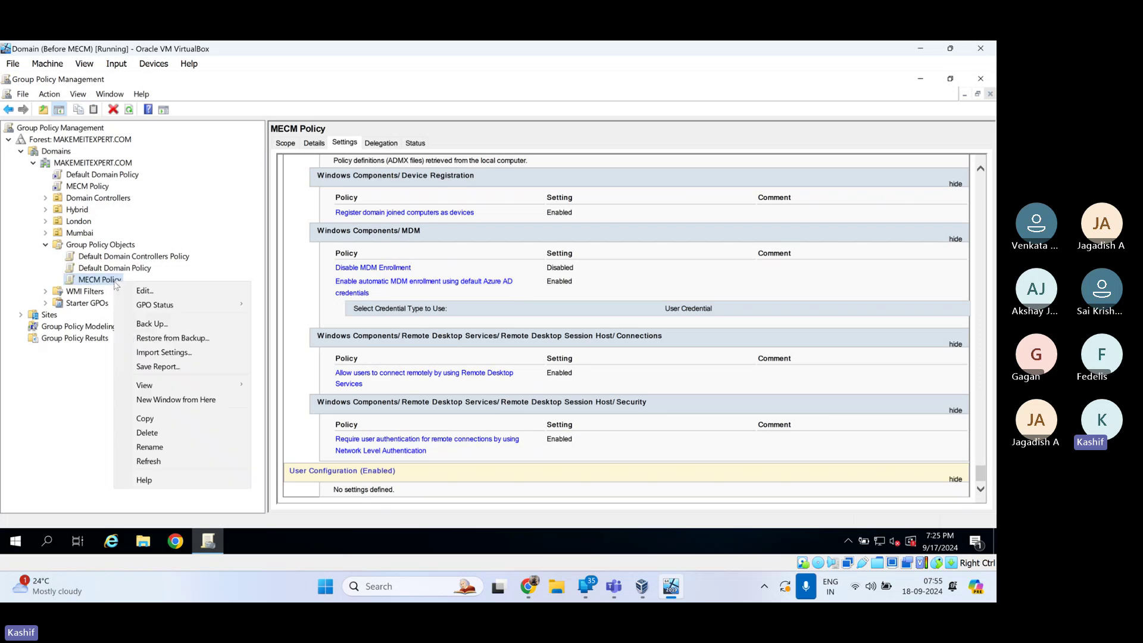
click(170, 326)
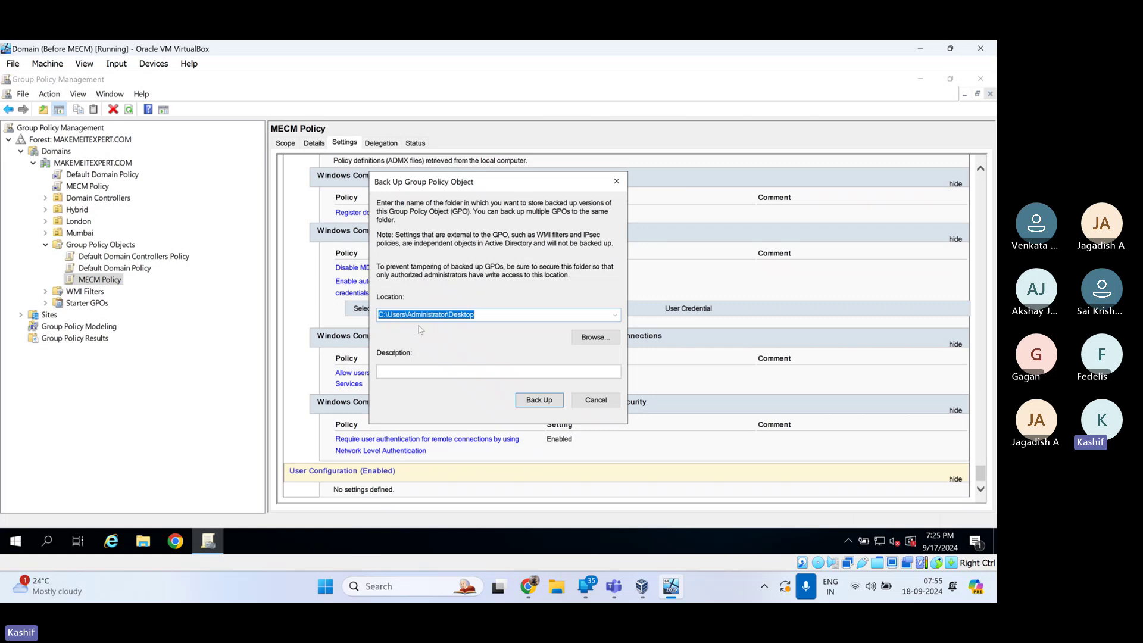
click(539, 400)
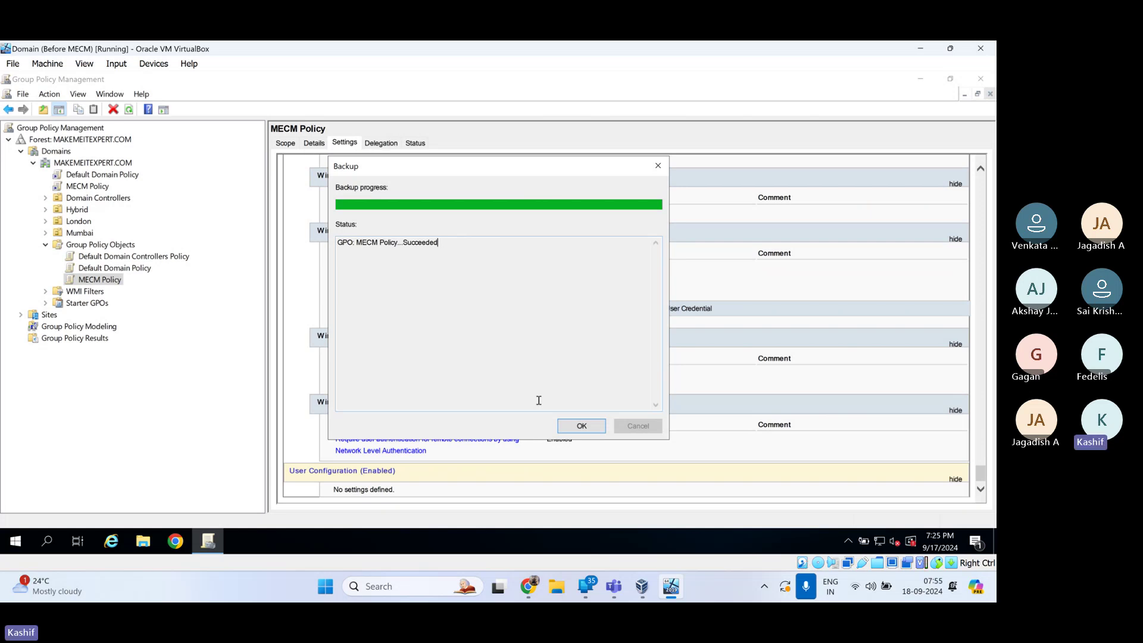
click(580, 425)
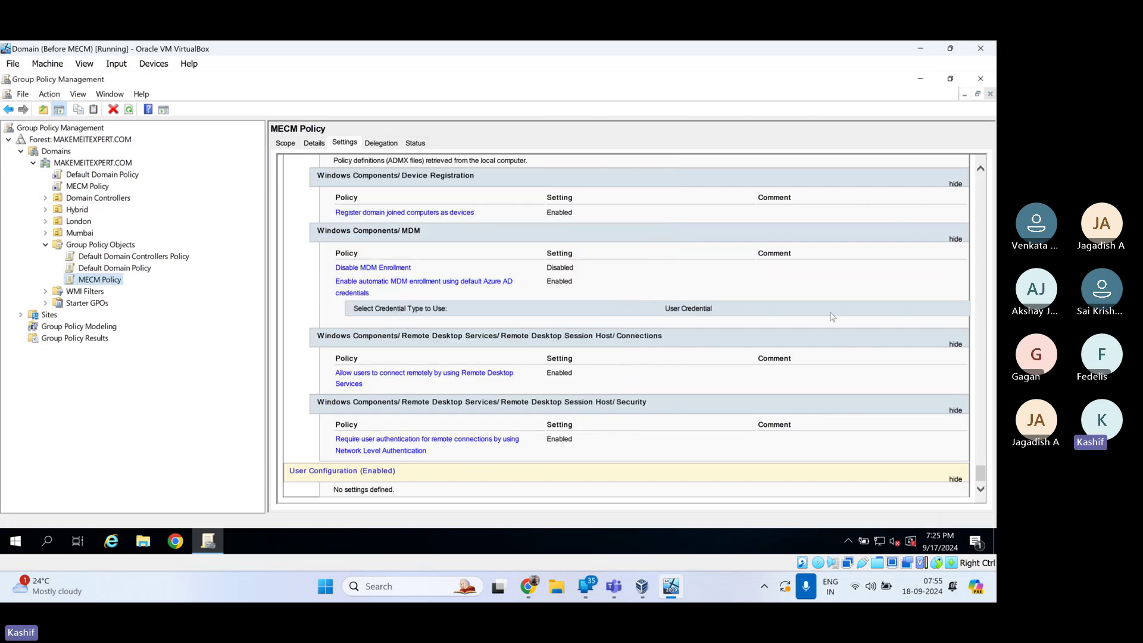
click(921, 79)
- Move the GUID-named backup folder to the middle of the desktop
drag(36, 289, 390, 301)
drag(320, 226, 548, 423)
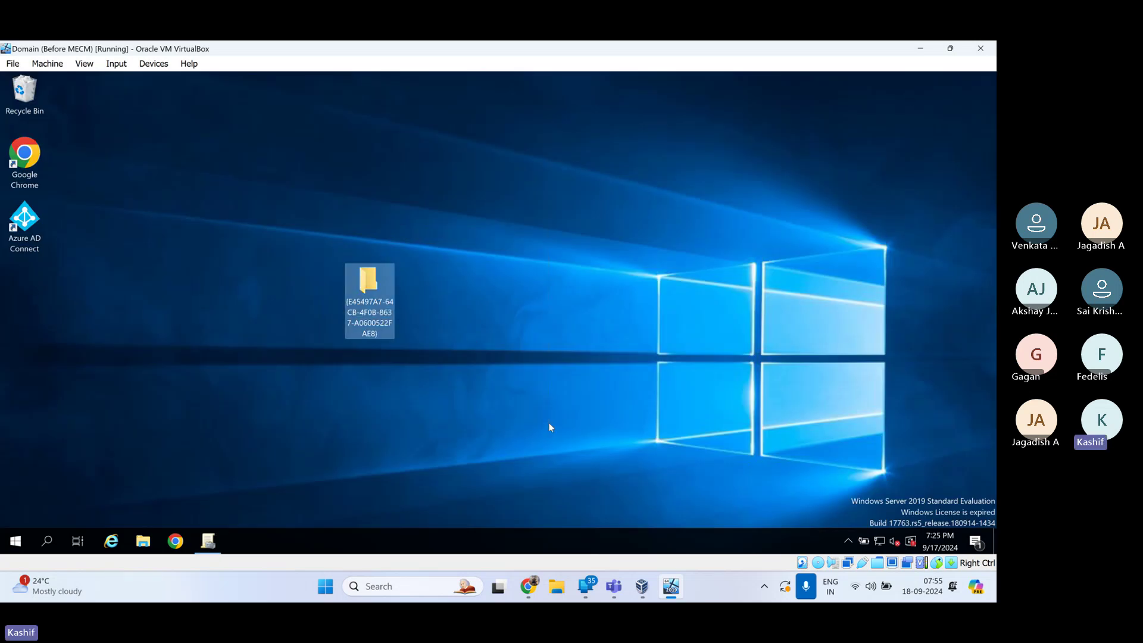
click(530, 429)
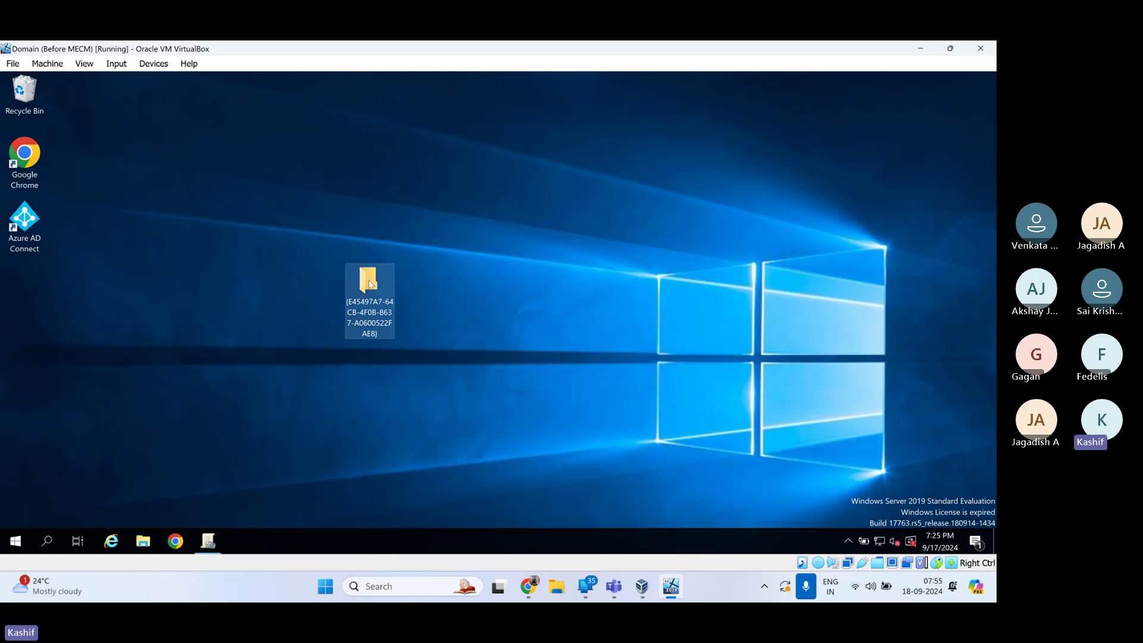
mouse_move(369, 284)
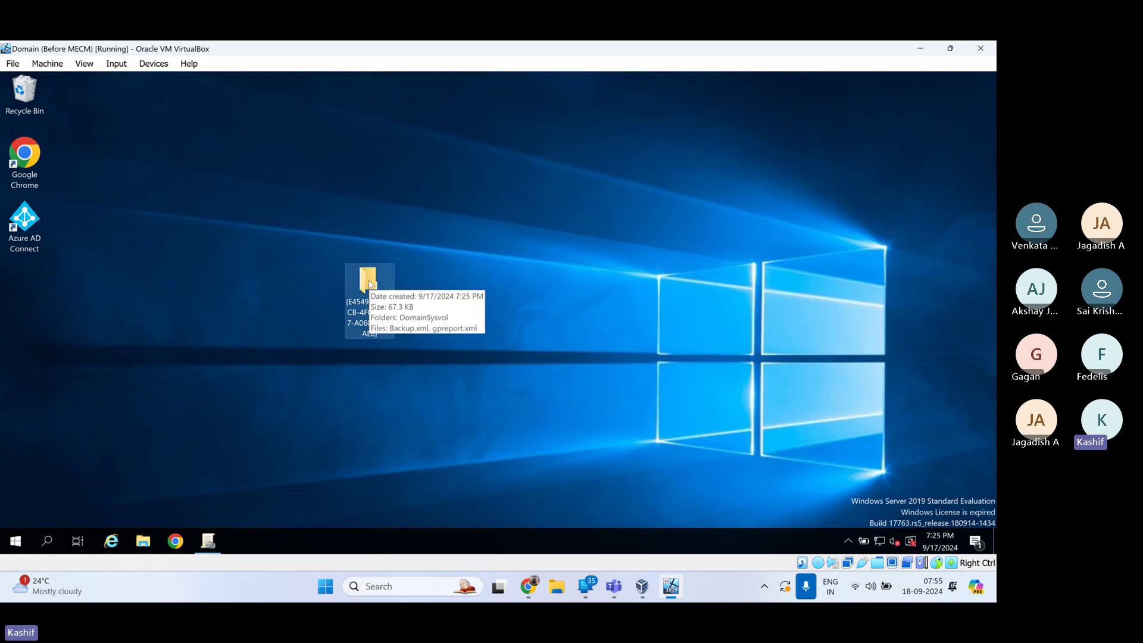
- In File Explorer, copy the GUID backup folder from Desktop and return to This PC
click(143, 540)
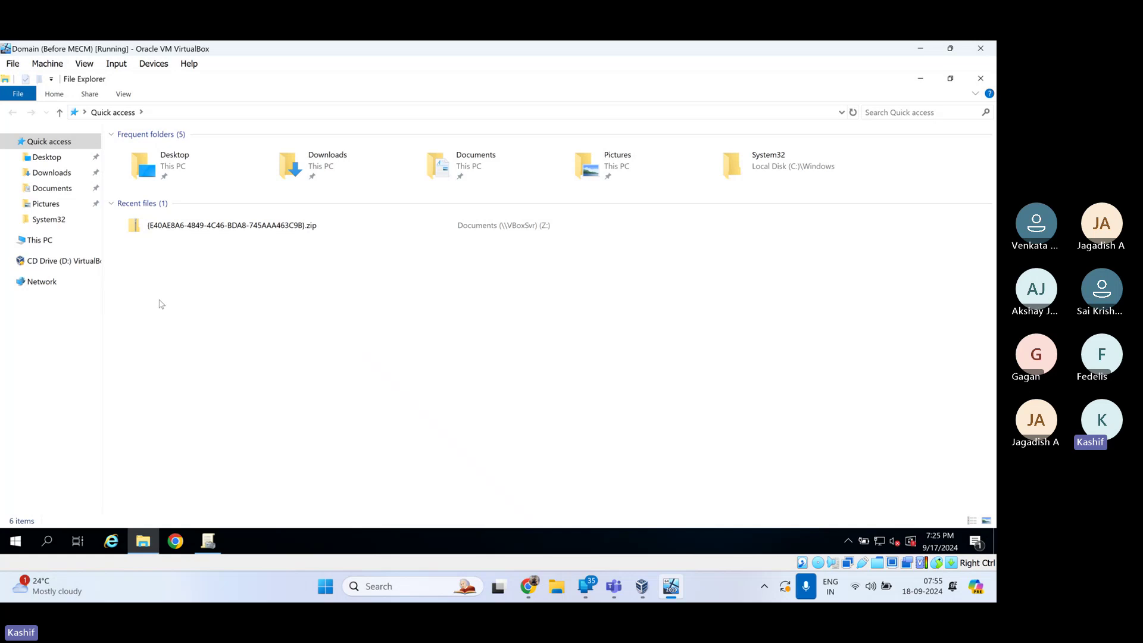
click(40, 240)
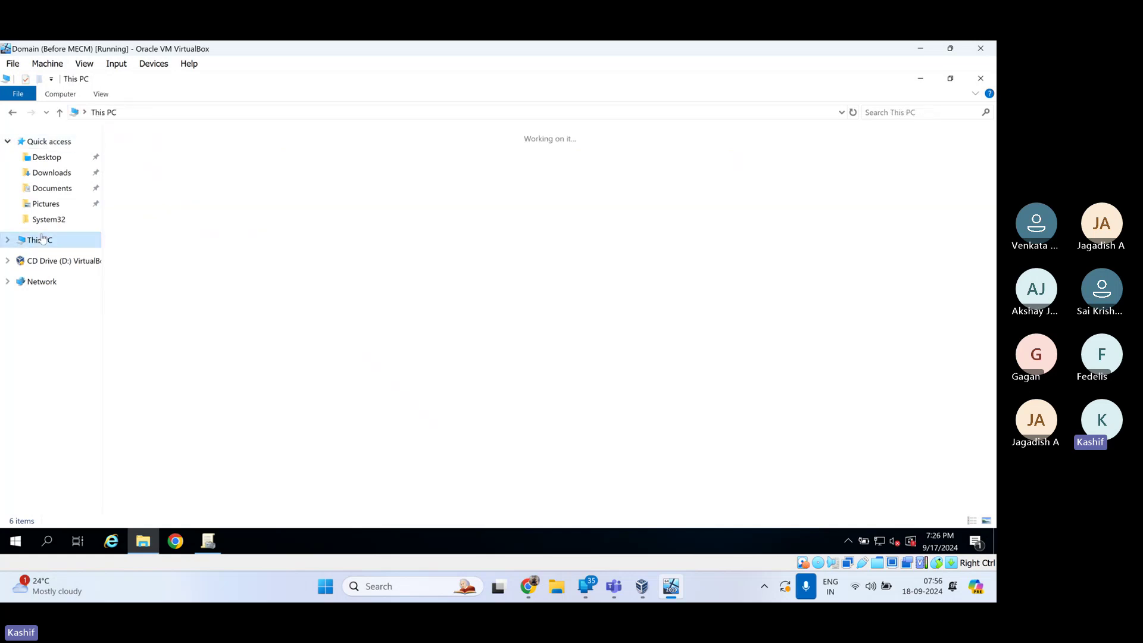
click(229, 313)
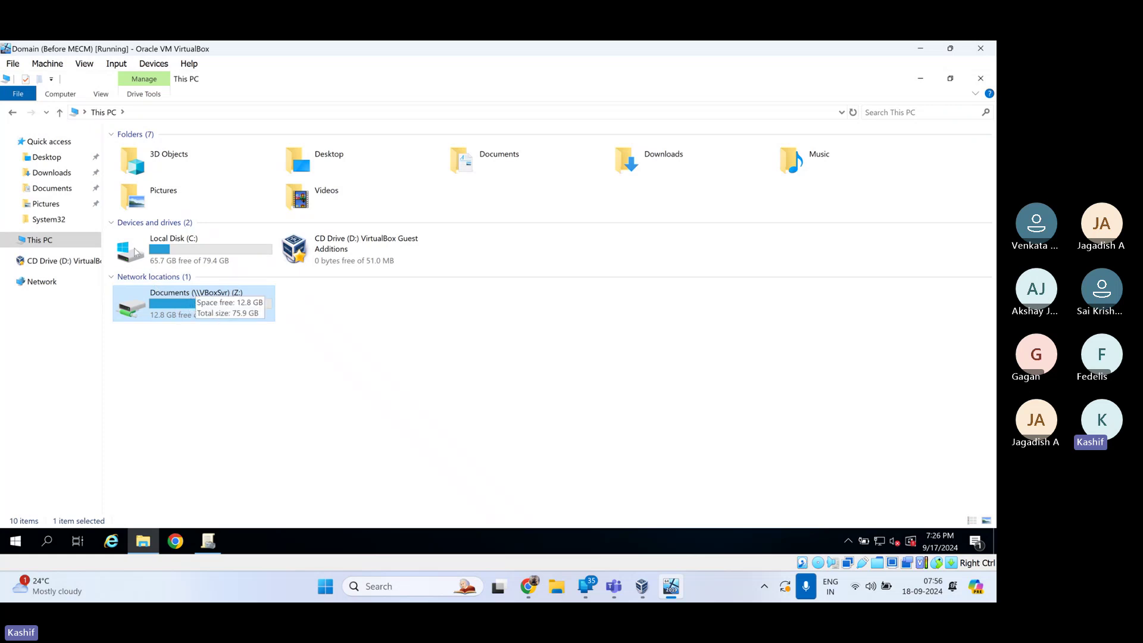
click(46, 157)
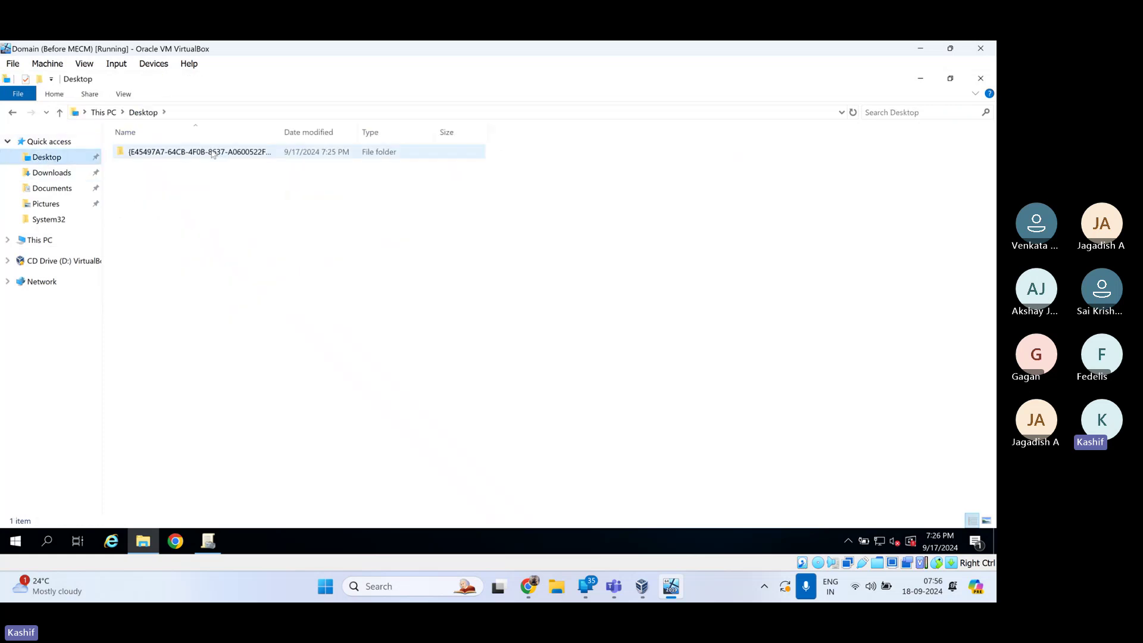
right_click(212, 154)
click(251, 308)
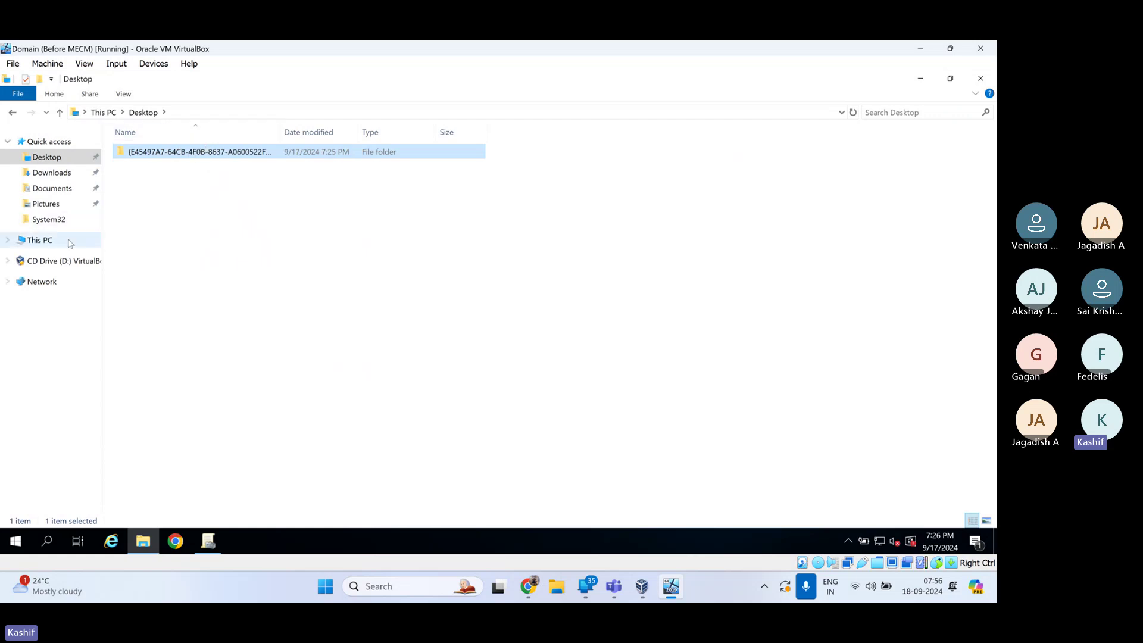
click(46, 242)
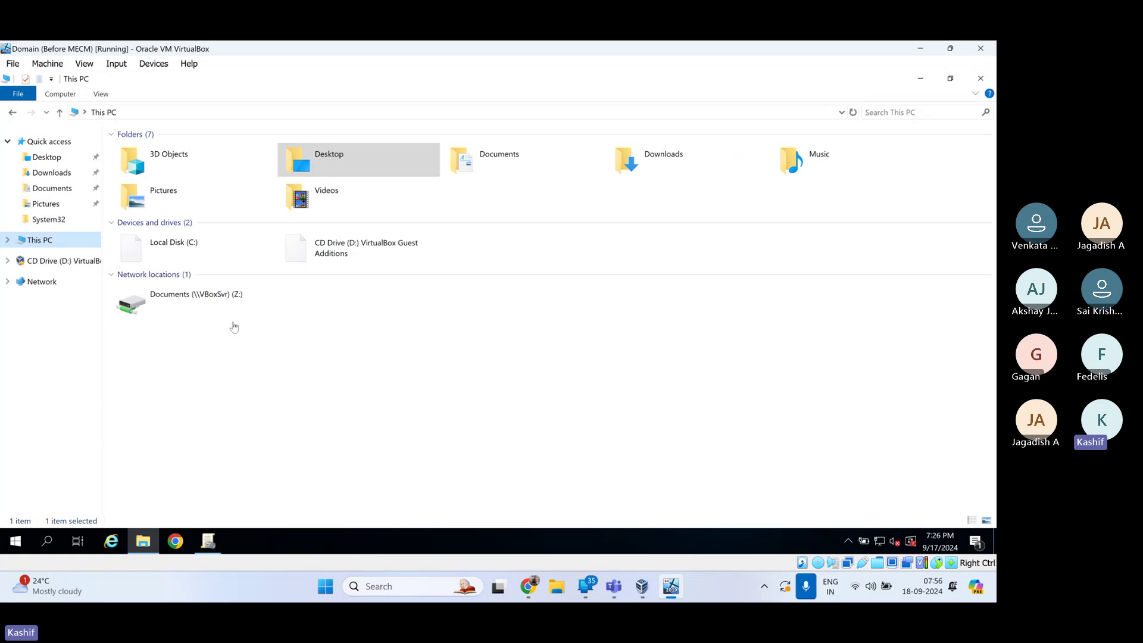
- Create a GPOBackup folder on Documents (Z:), paste the backup into it, and widen the Name column
double_click(203, 297)
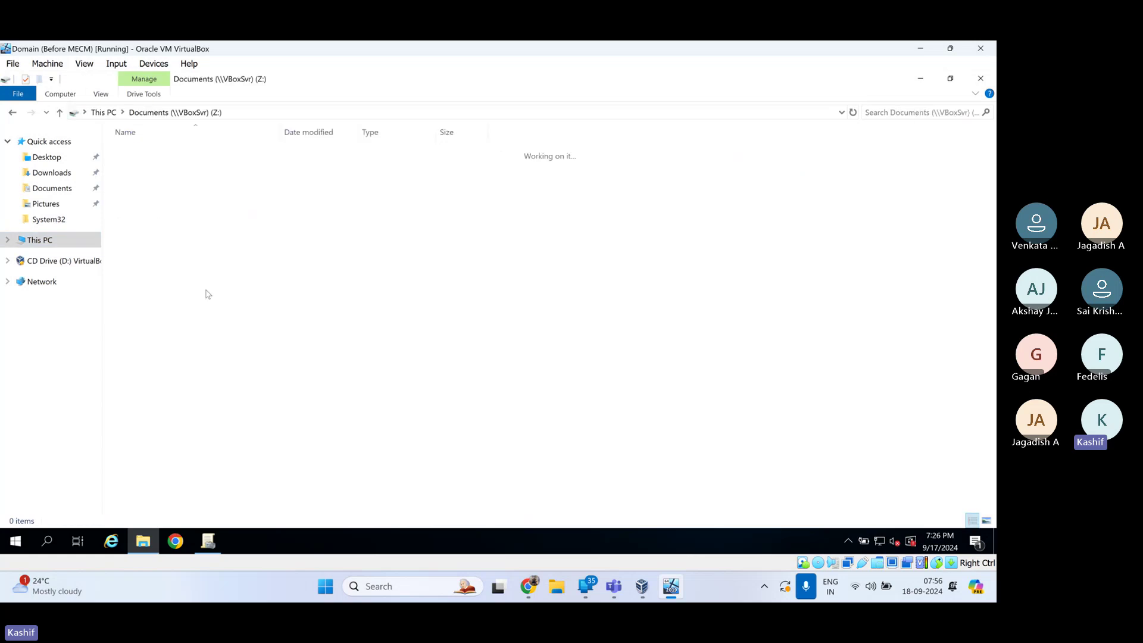
right_click(182, 360)
mouse_move(235, 492)
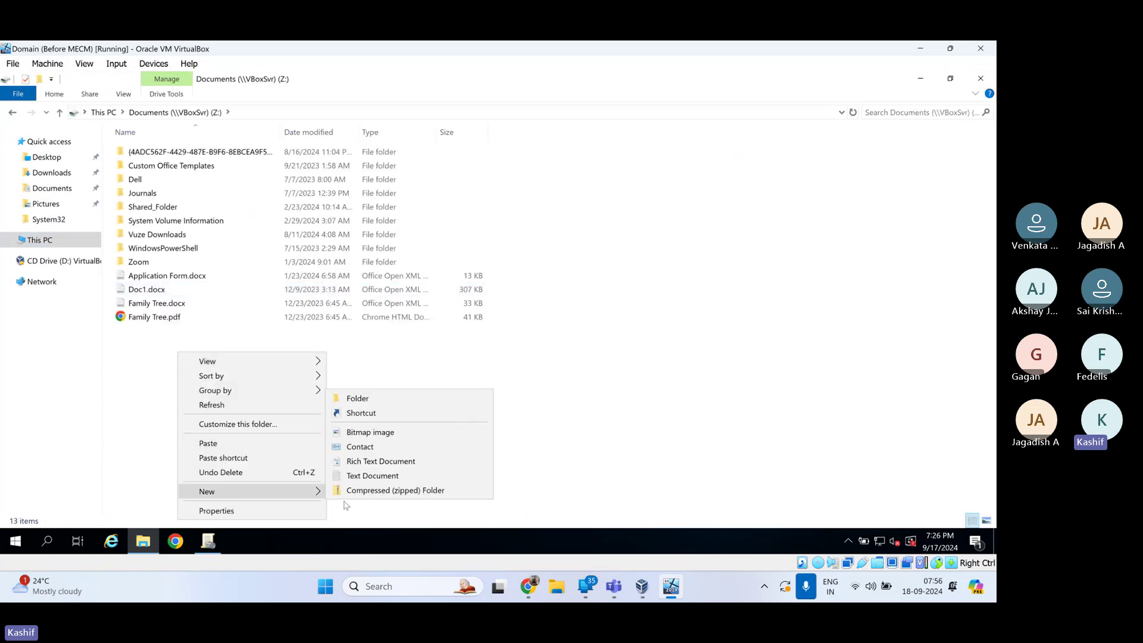
click(369, 399)
text(GJ)
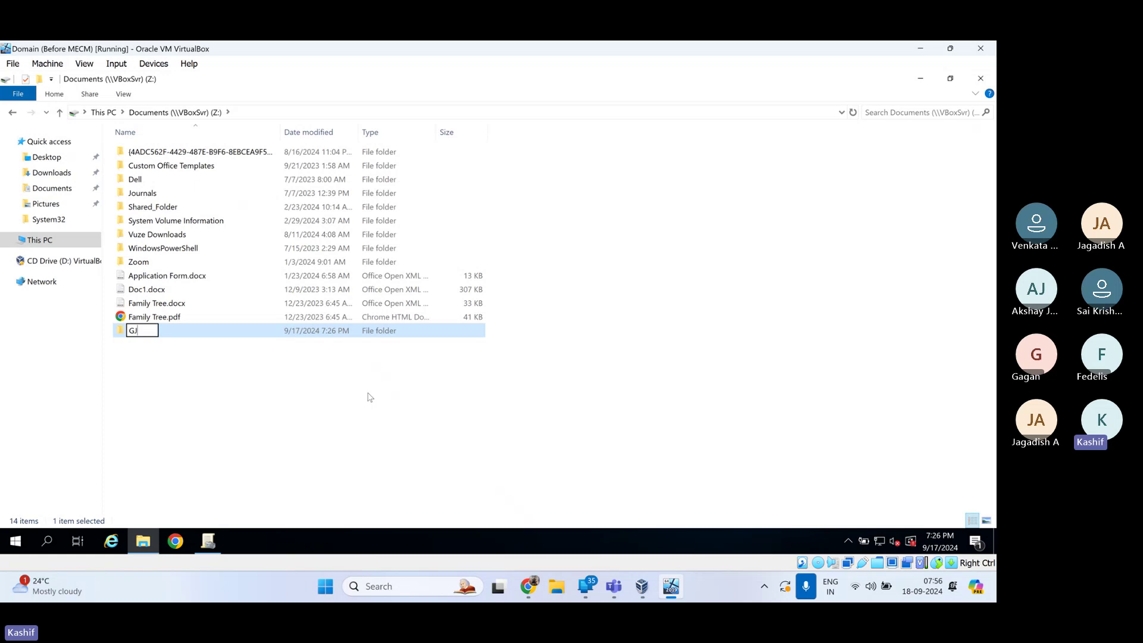
text(POBackup)
key(Return)
double_click(342, 331)
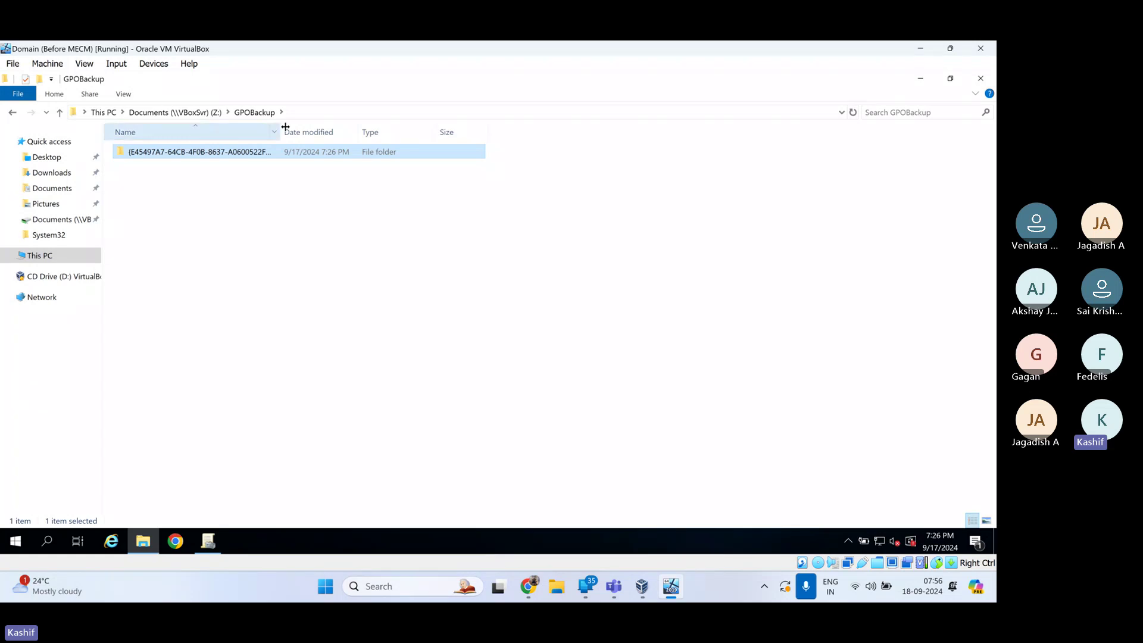
drag(279, 131, 390, 131)
click(464, 238)
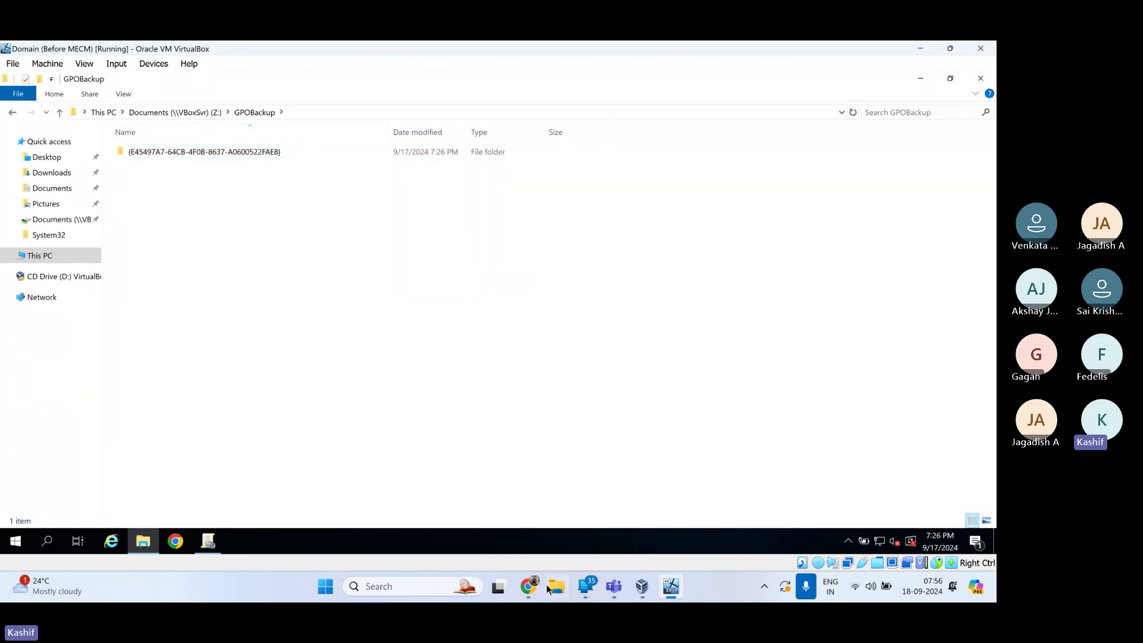
- Launch Chrome with a profile, go to the Intune admin center via 'intune', and maximize the window
click(439, 585)
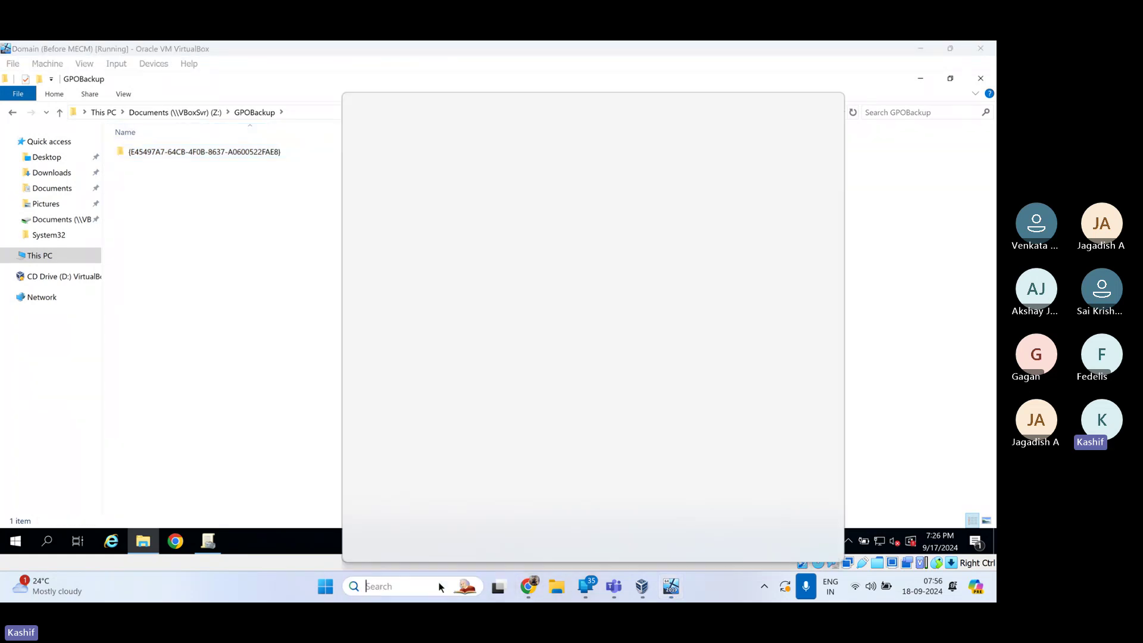
text(chrome)
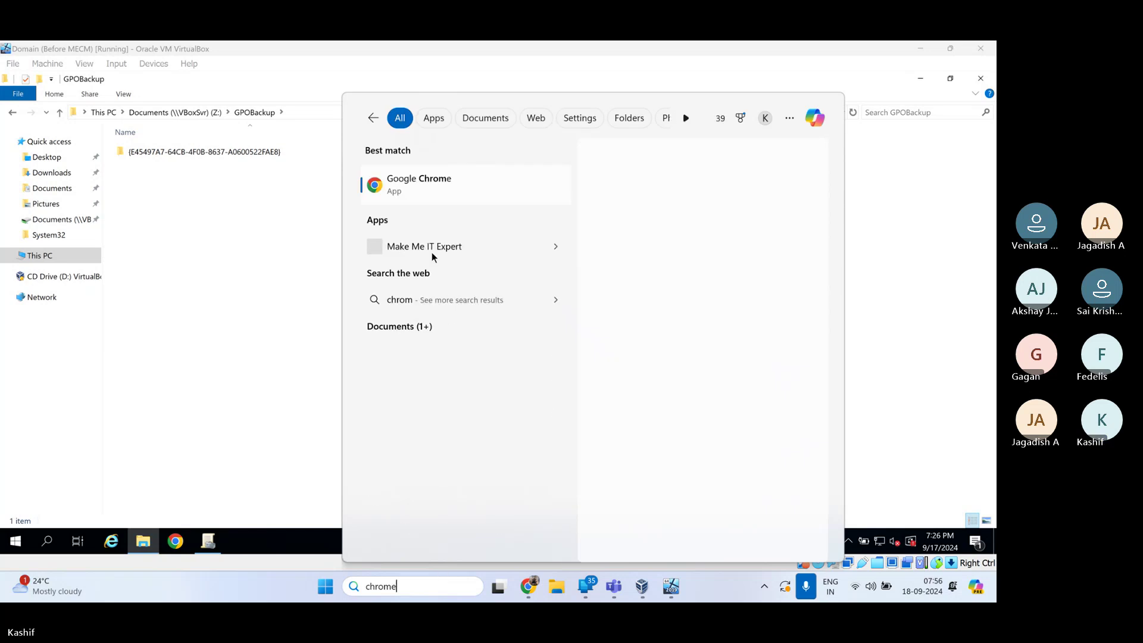
click(457, 189)
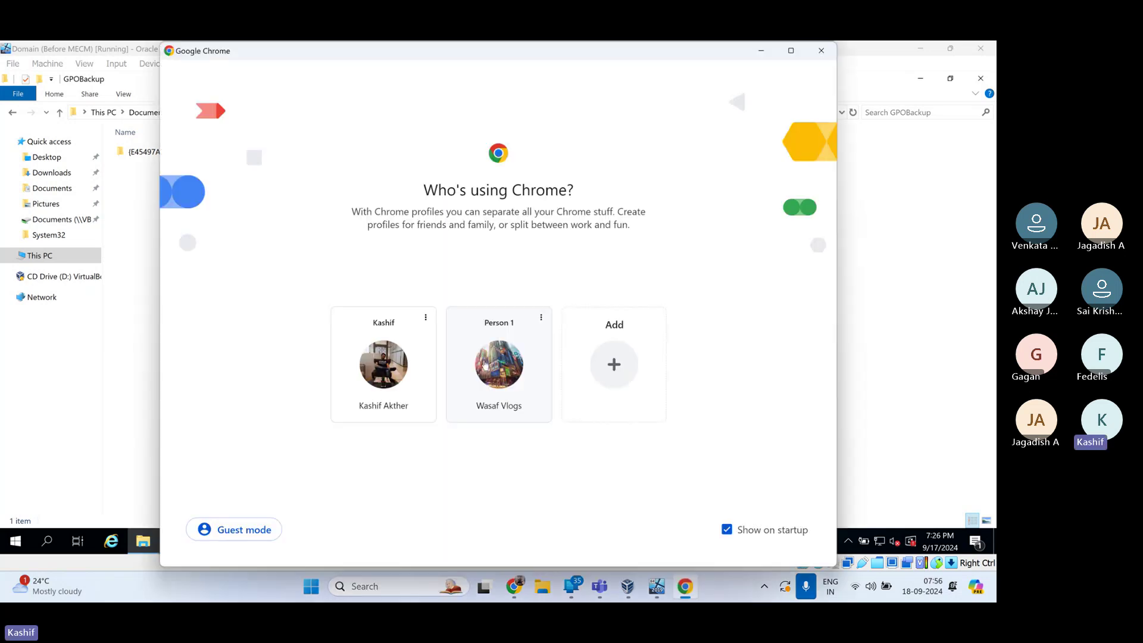
click(485, 365)
click(395, 163)
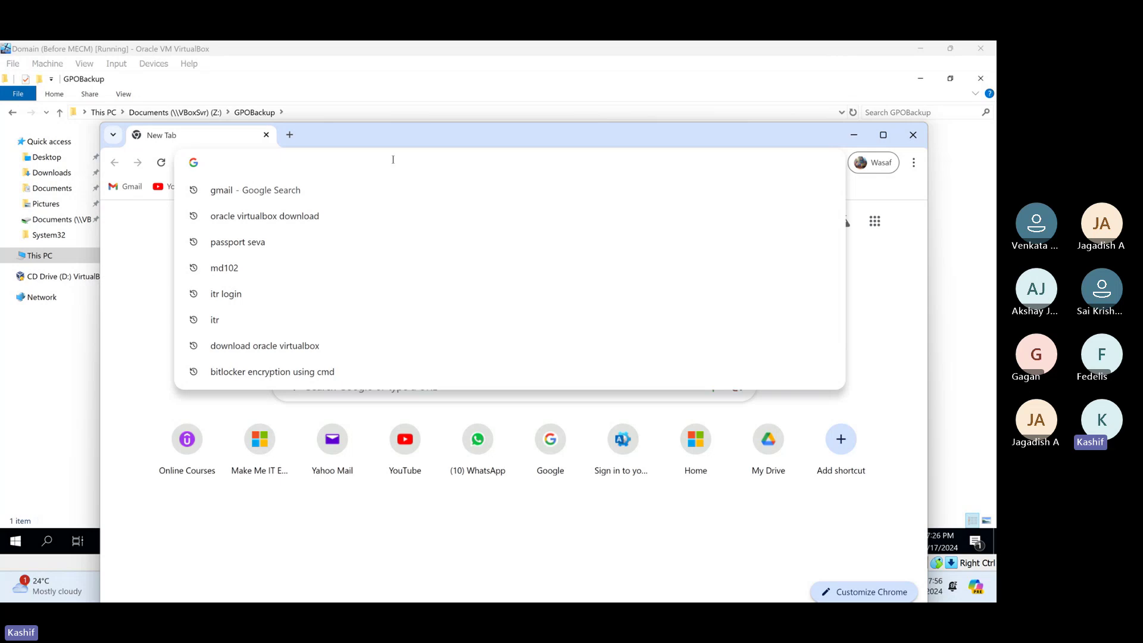
text(intune)
key(Return)
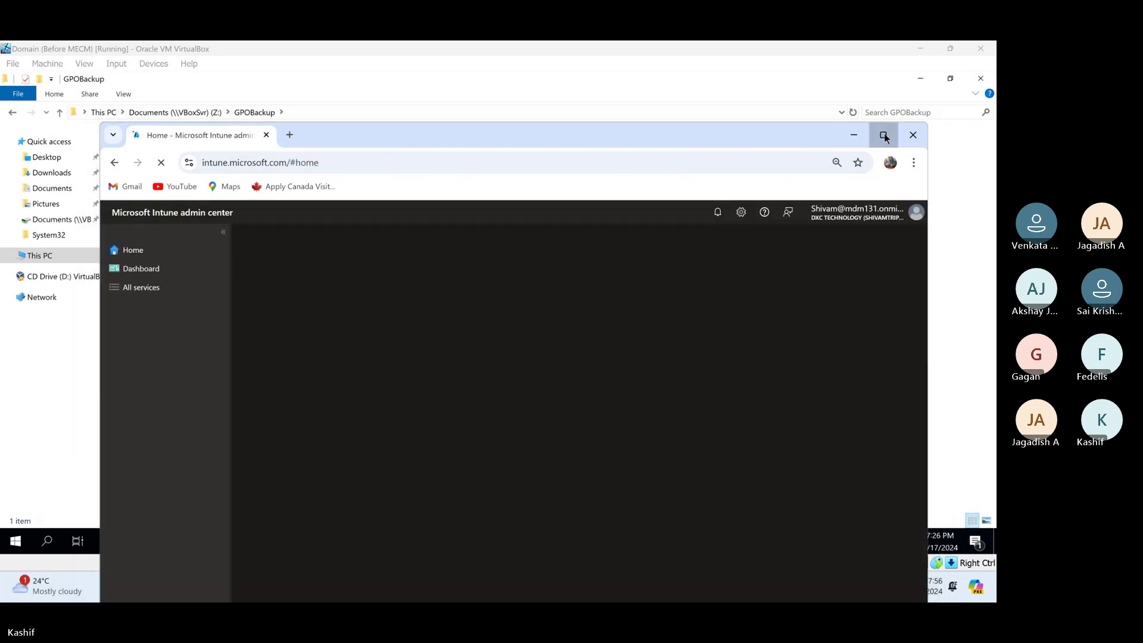
click(884, 134)
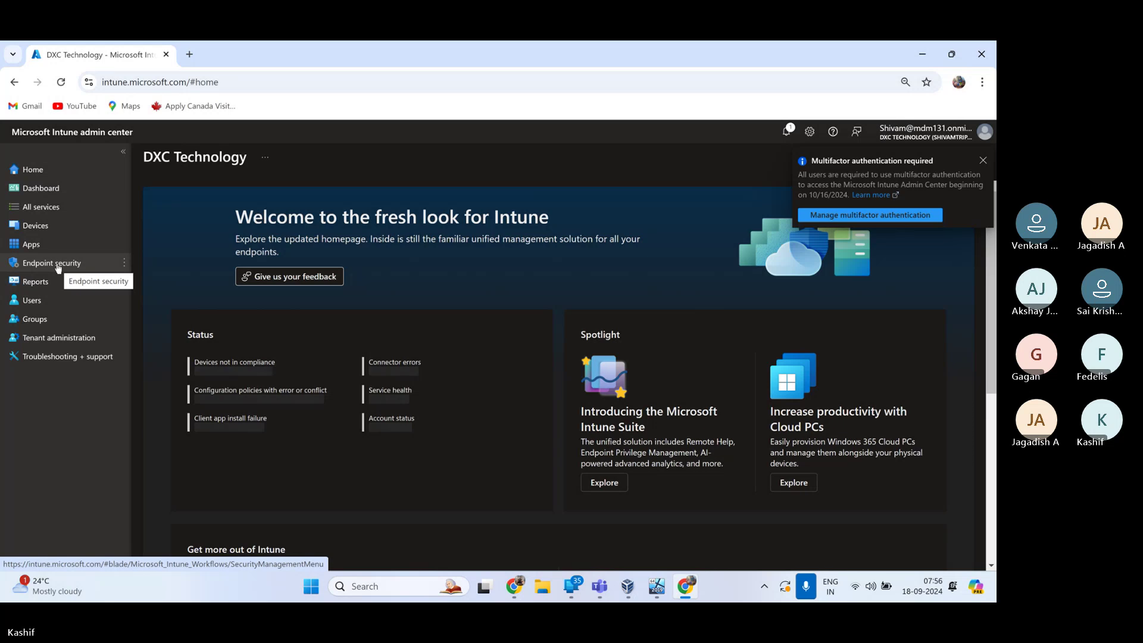
- Go to Devices > Windows > Group Policy analytics and select all three imported policies
click(52, 229)
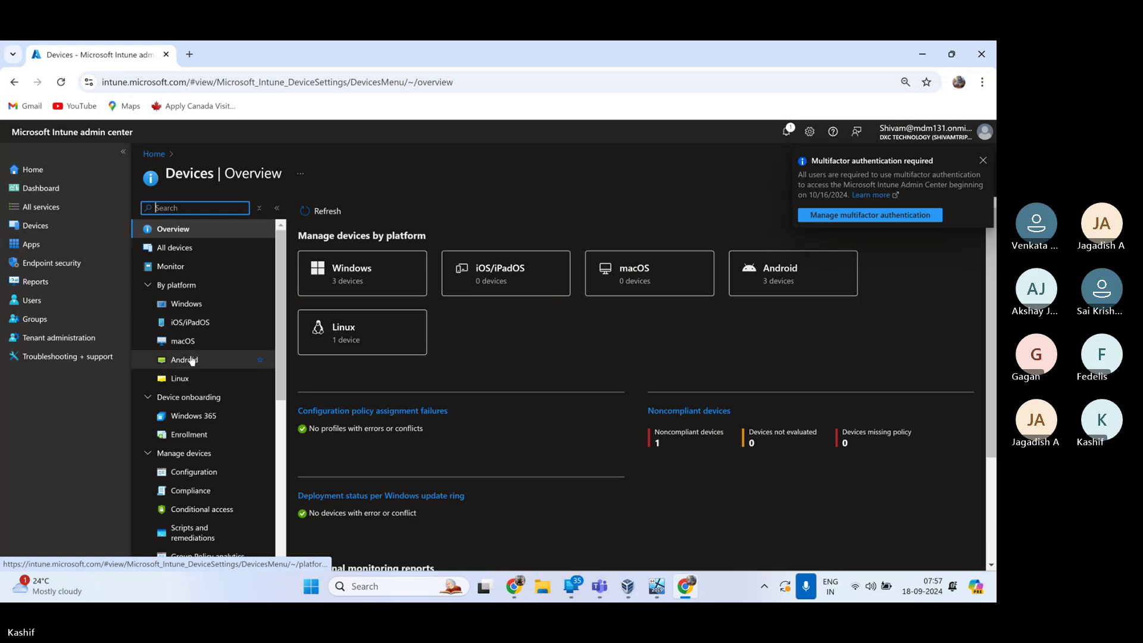
click(197, 305)
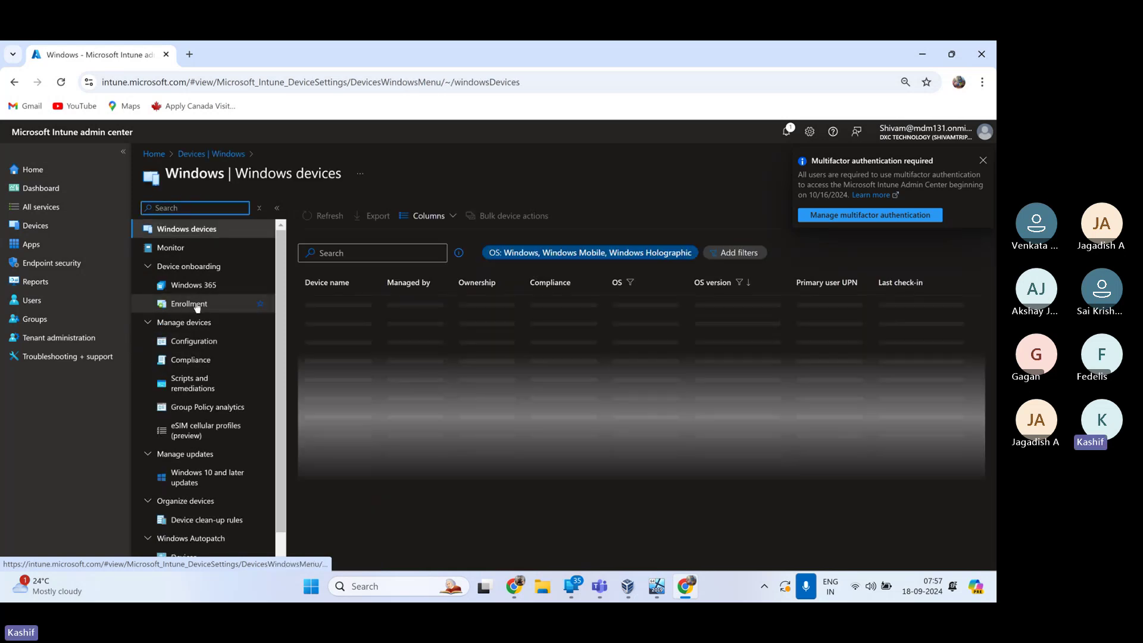
click(204, 407)
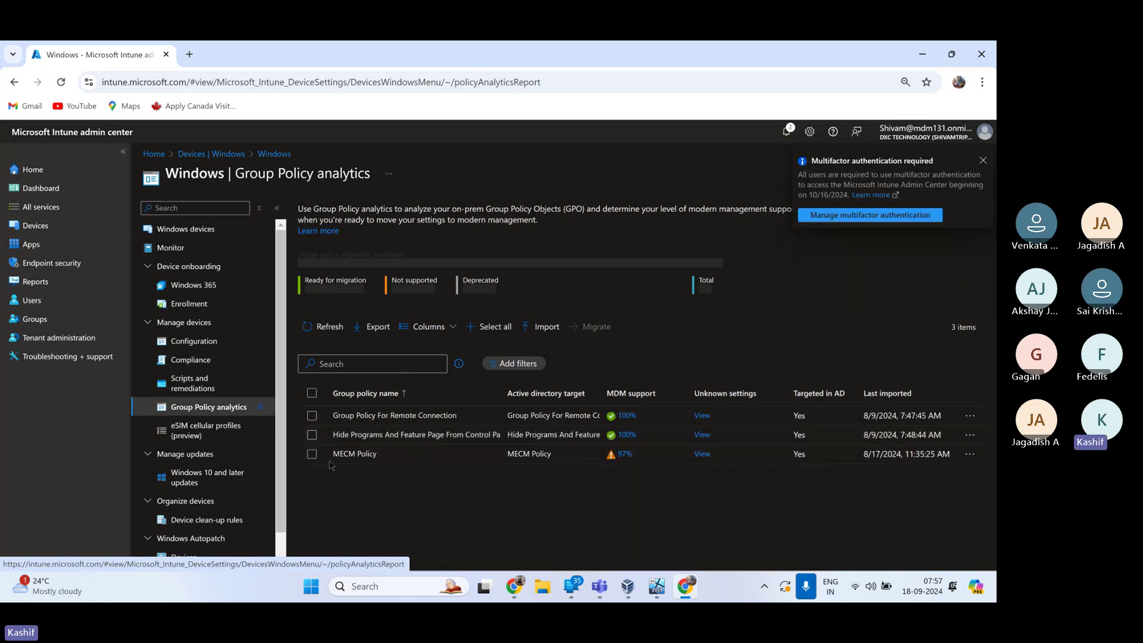
click(312, 454)
click(312, 434)
click(312, 416)
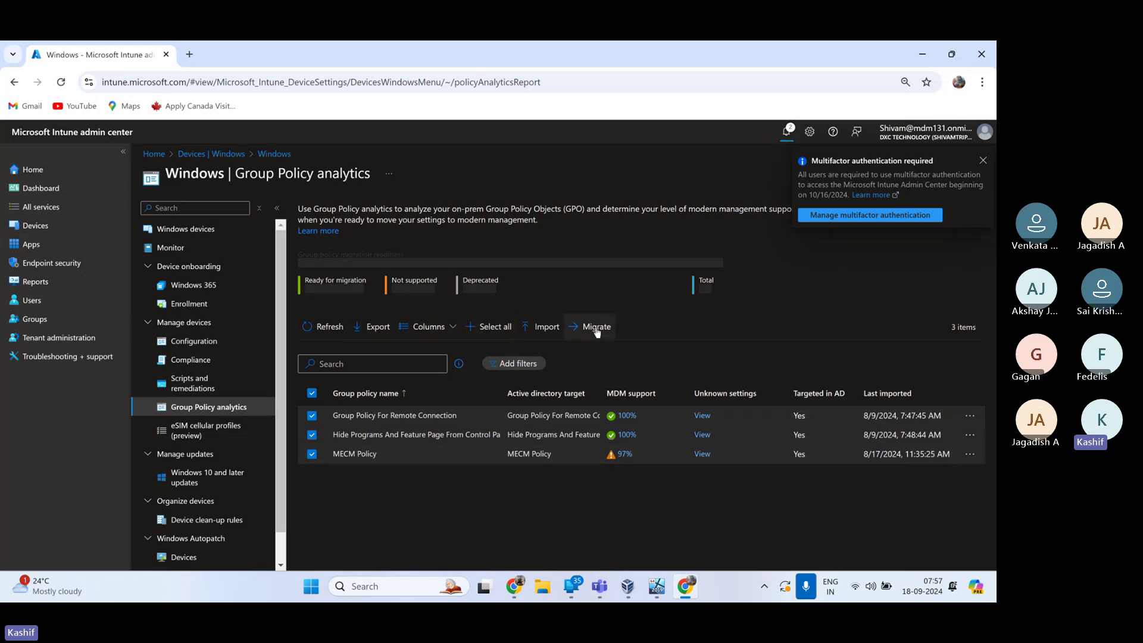
- Delete MECM Policy and the second imported policy from the list
click(970, 454)
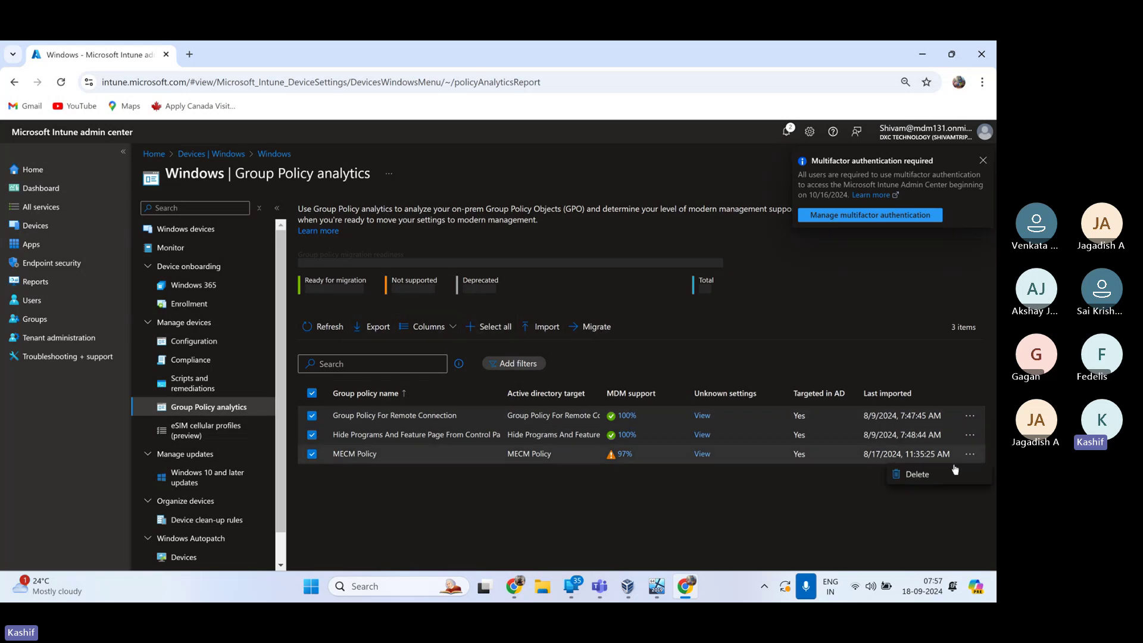
click(929, 475)
click(651, 416)
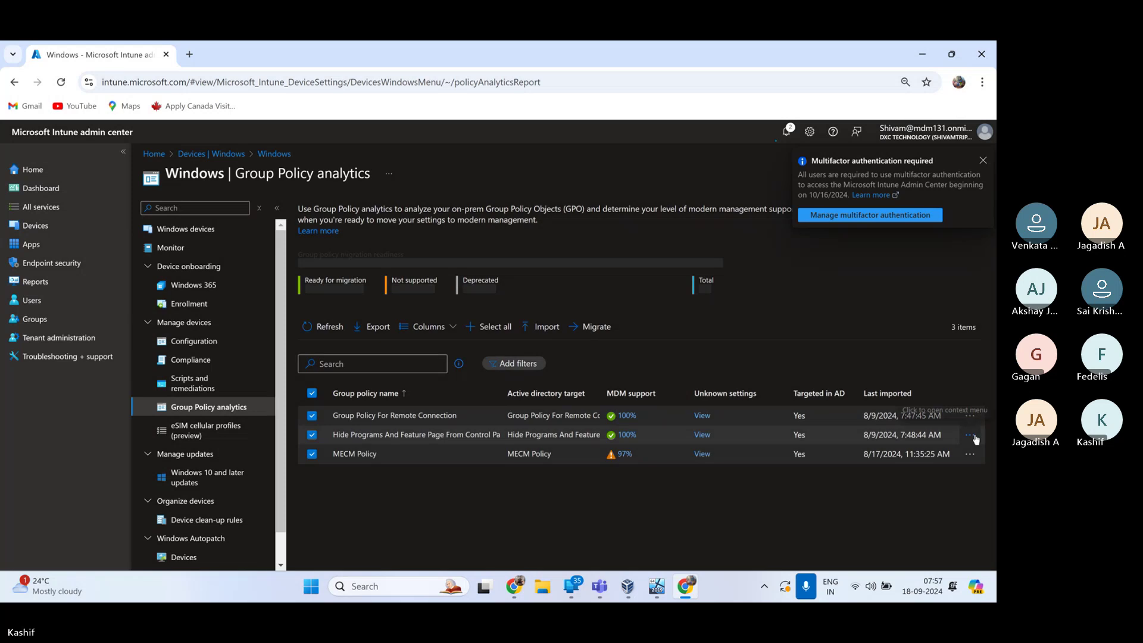
click(970, 435)
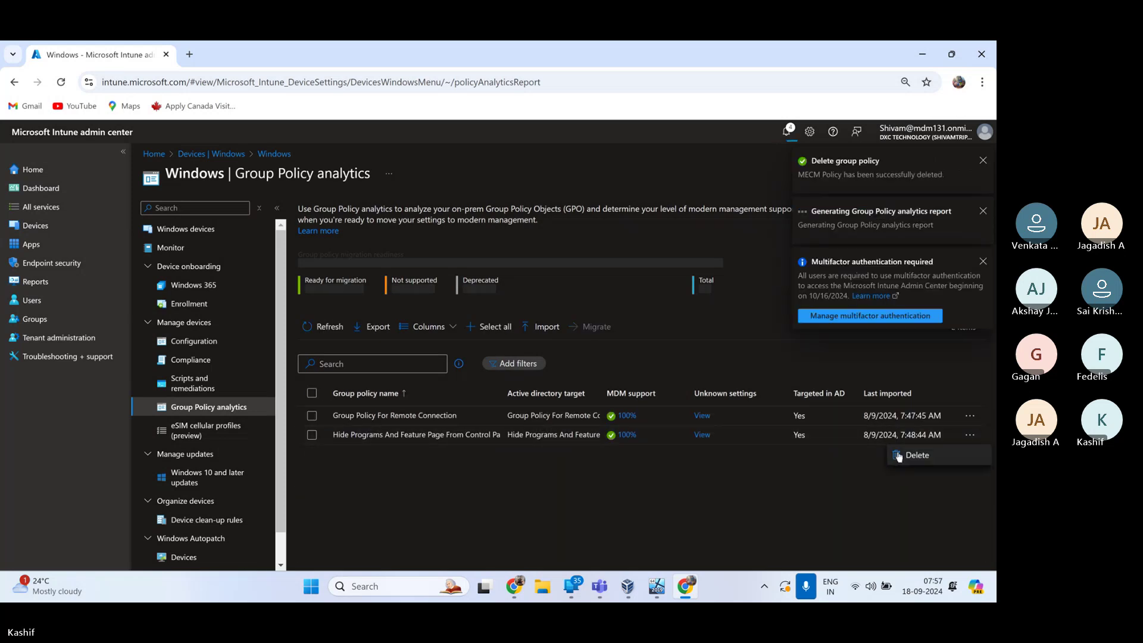
click(915, 457)
click(635, 415)
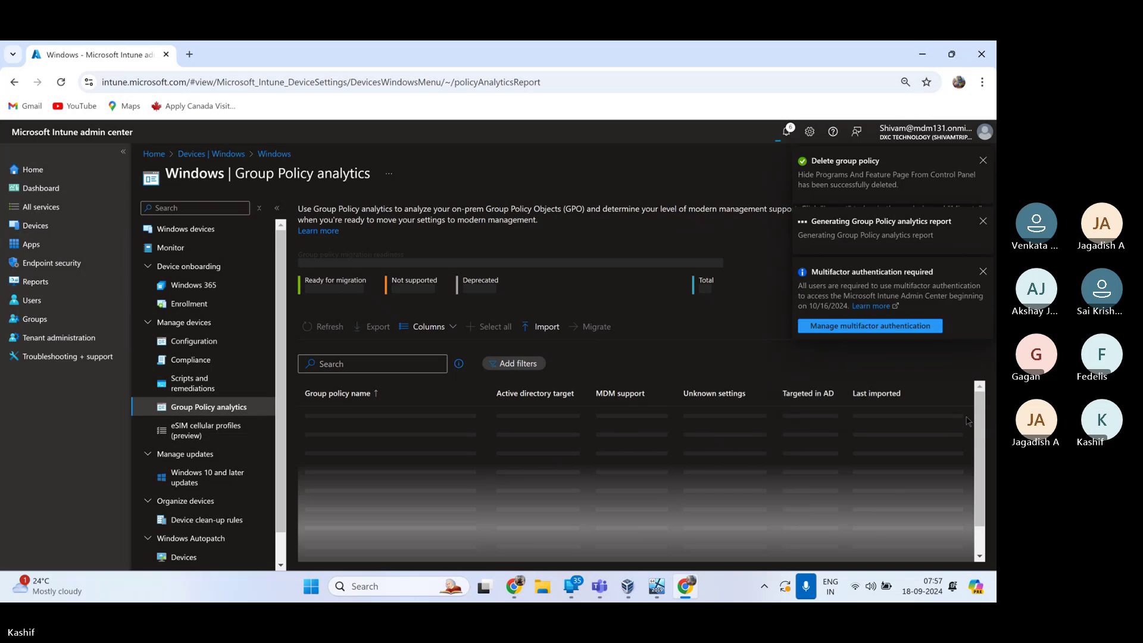
- Delete Group Policy For Remote Connection and dismiss the MFA and status notifications
click(984, 272)
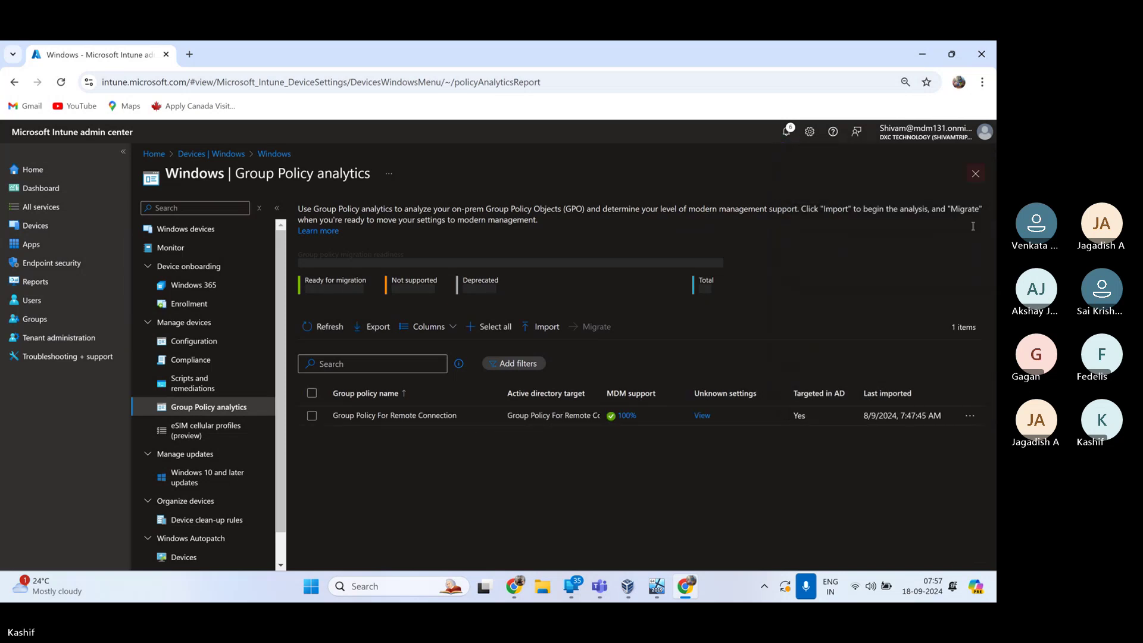
click(949, 437)
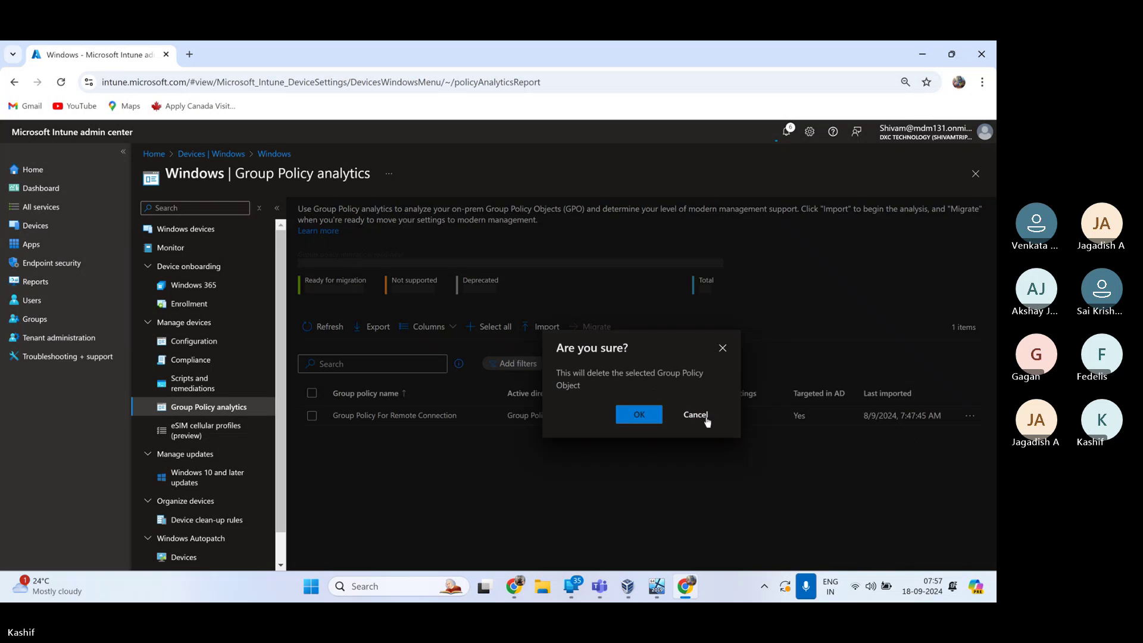
click(707, 417)
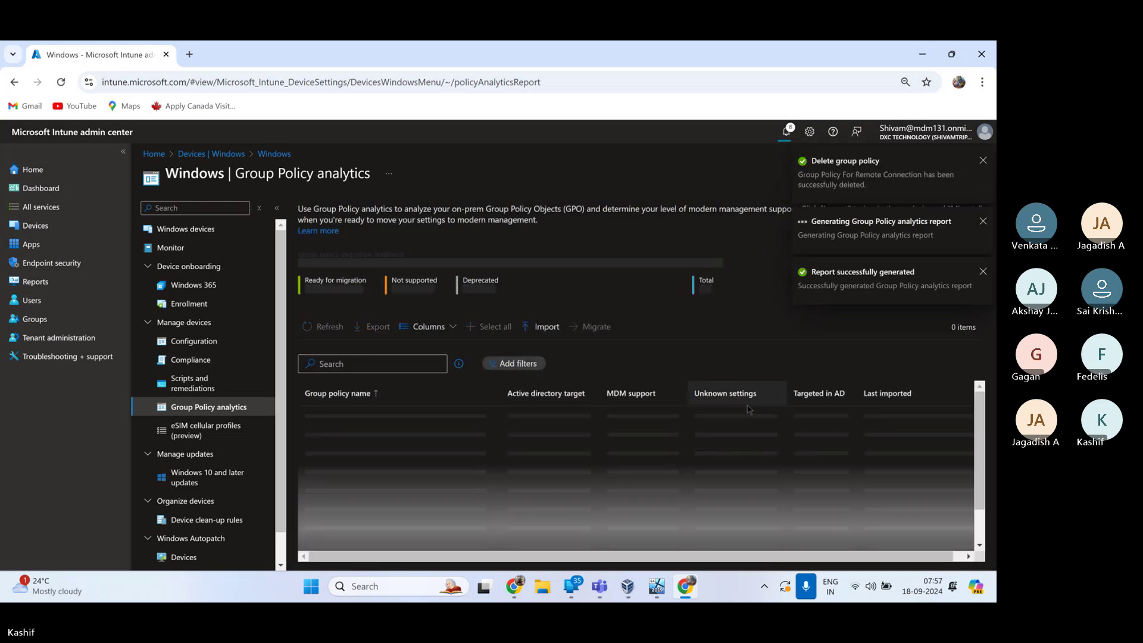
click(983, 276)
click(984, 221)
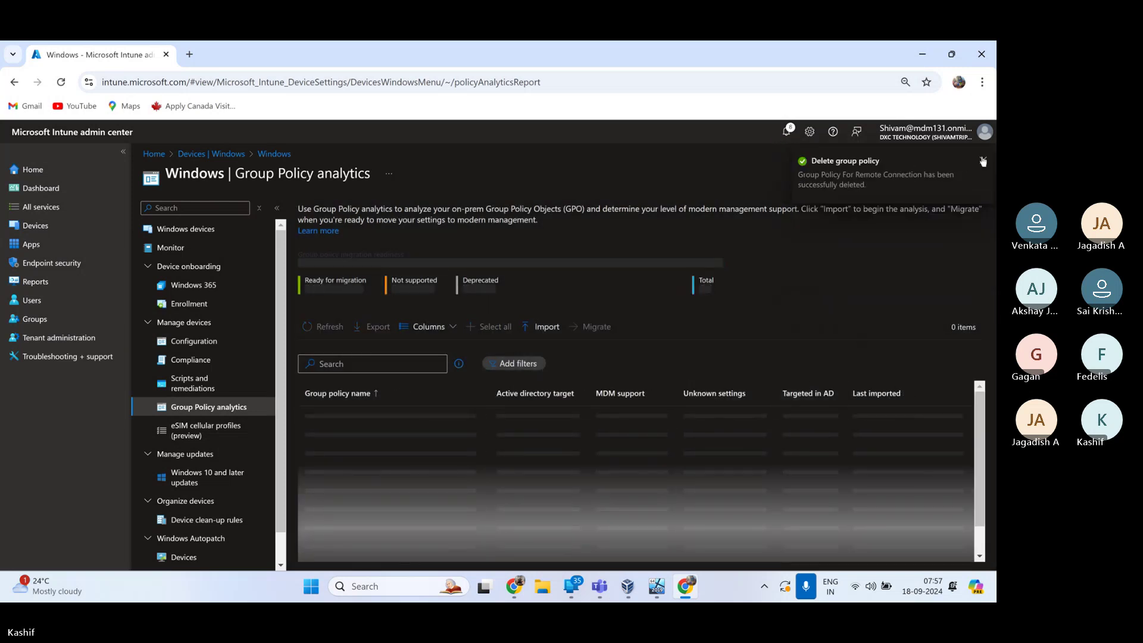
click(984, 160)
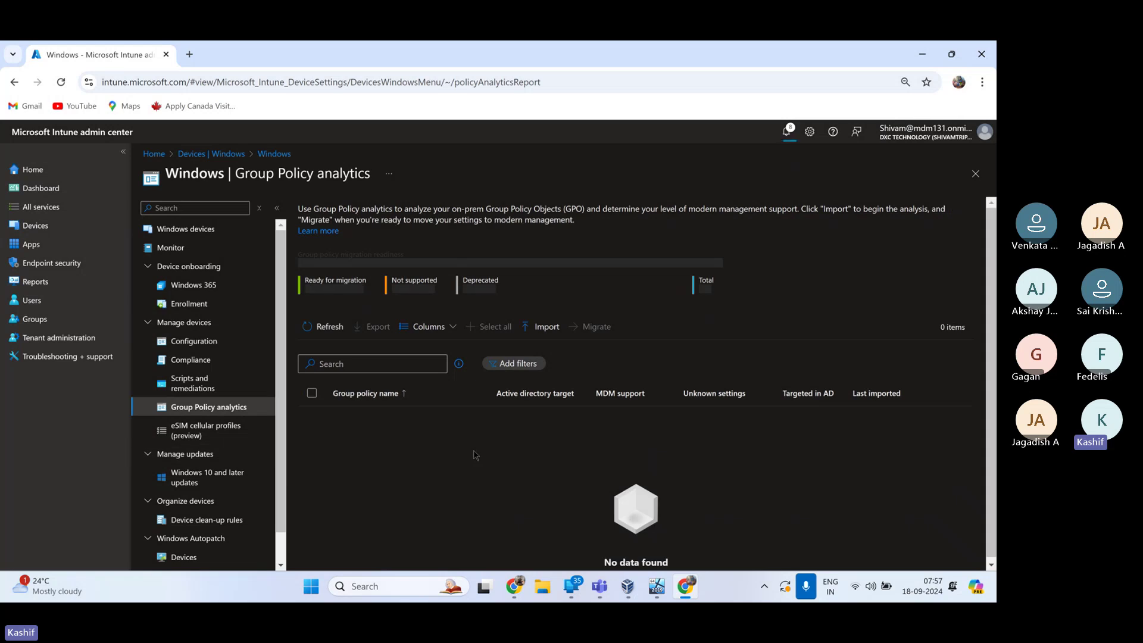
- Start a GPO import and load gpreport.xml from Documents > GPOBackup > the ID-named backup folder
click(541, 328)
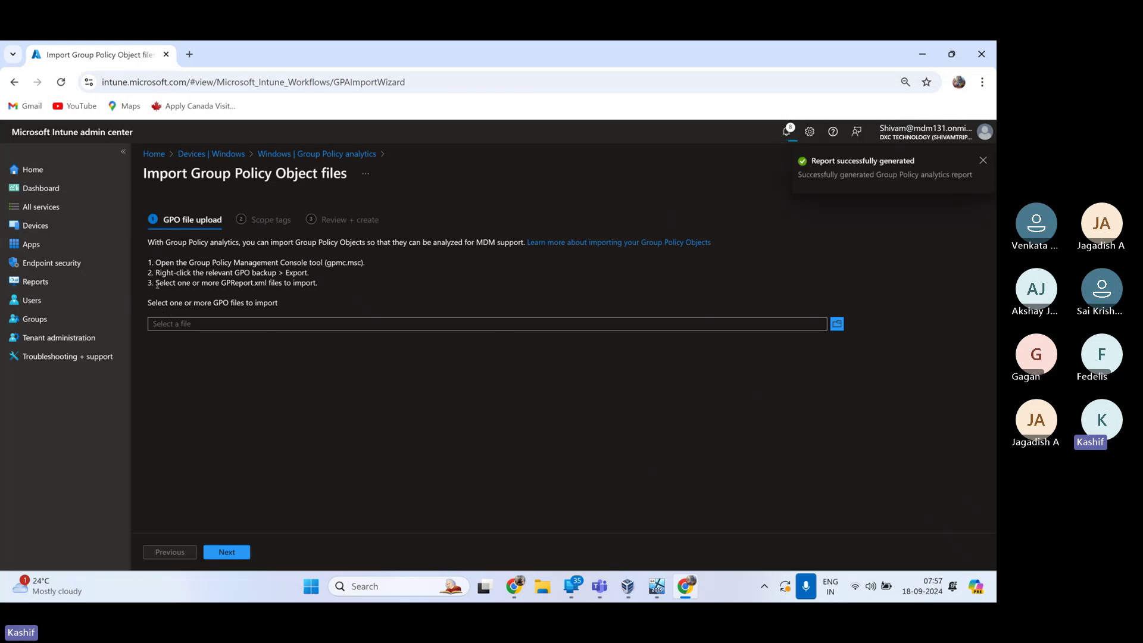
drag(220, 283, 267, 283)
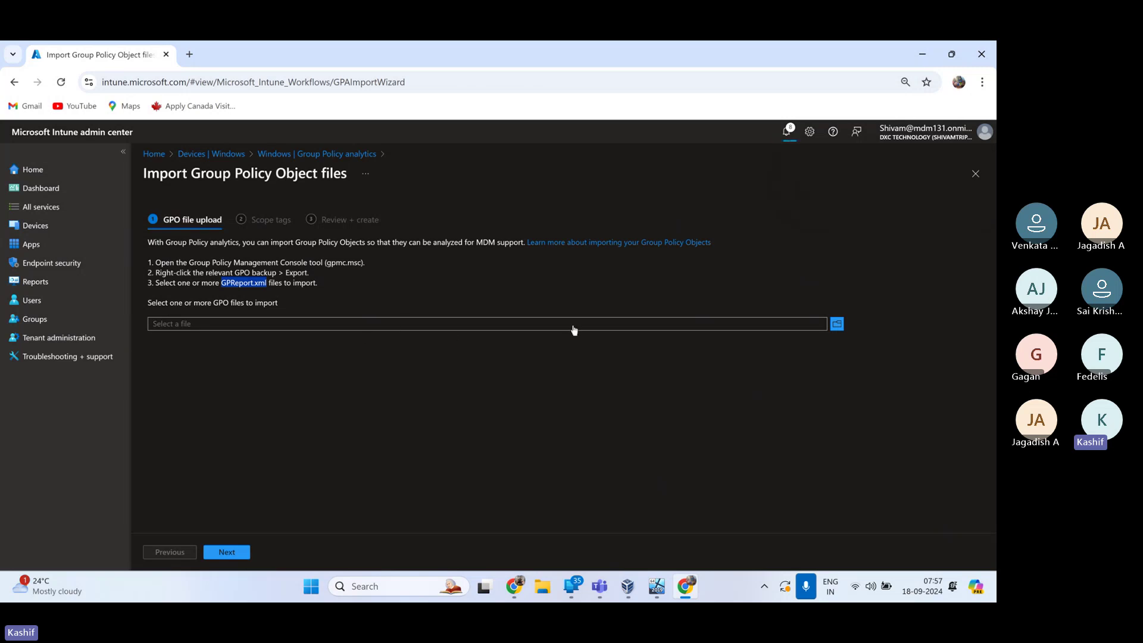
click(350, 328)
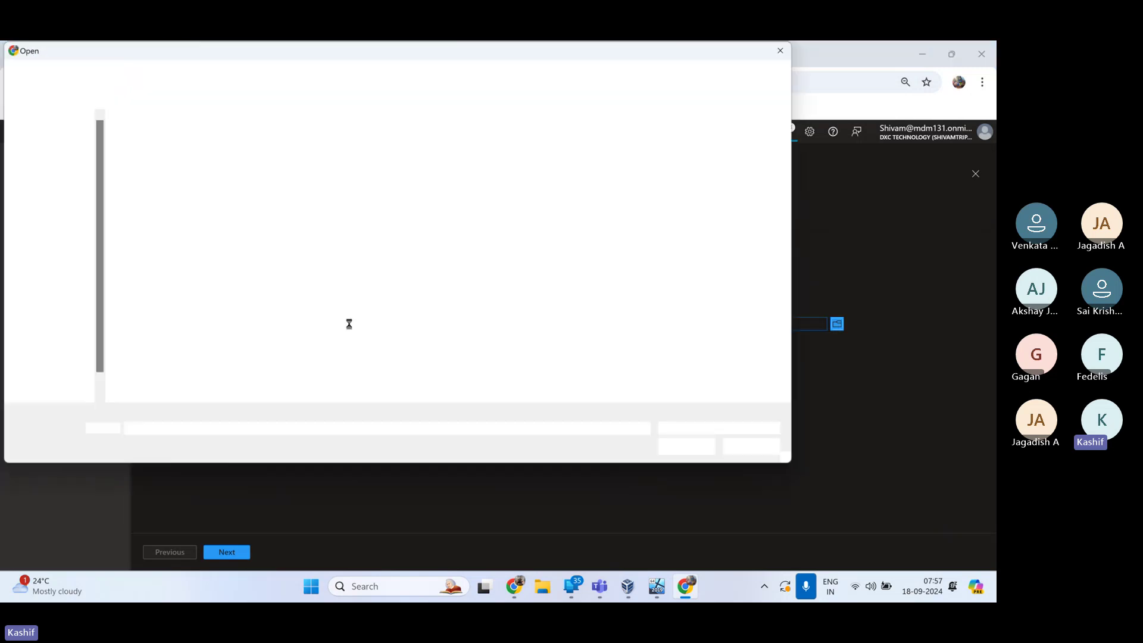
drag(148, 53, 268, 128)
click(175, 280)
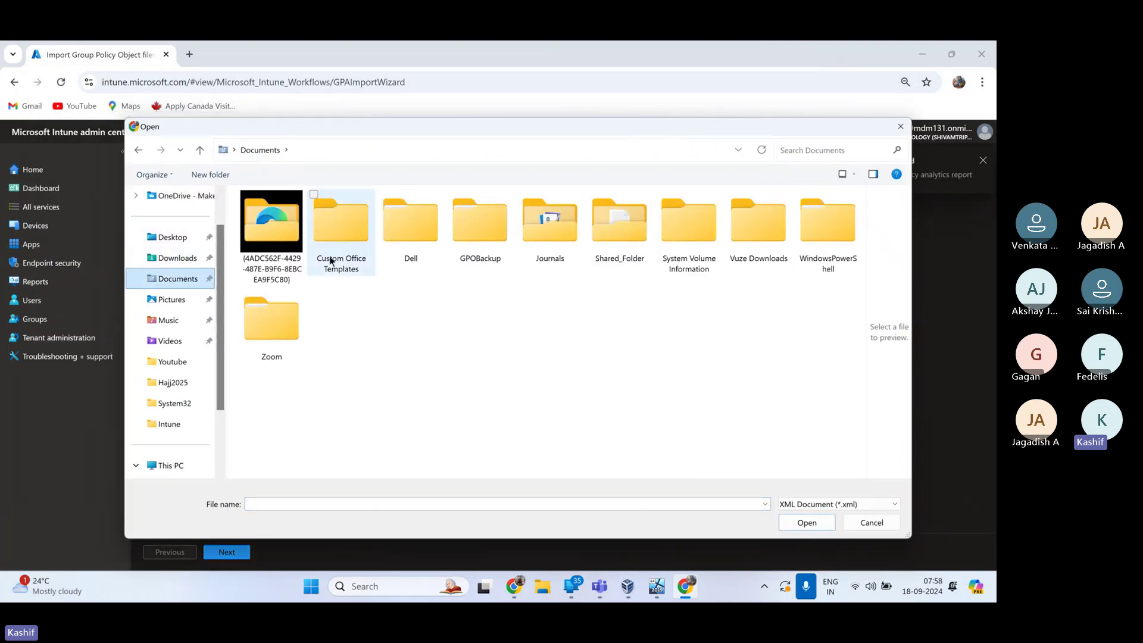
click(471, 251)
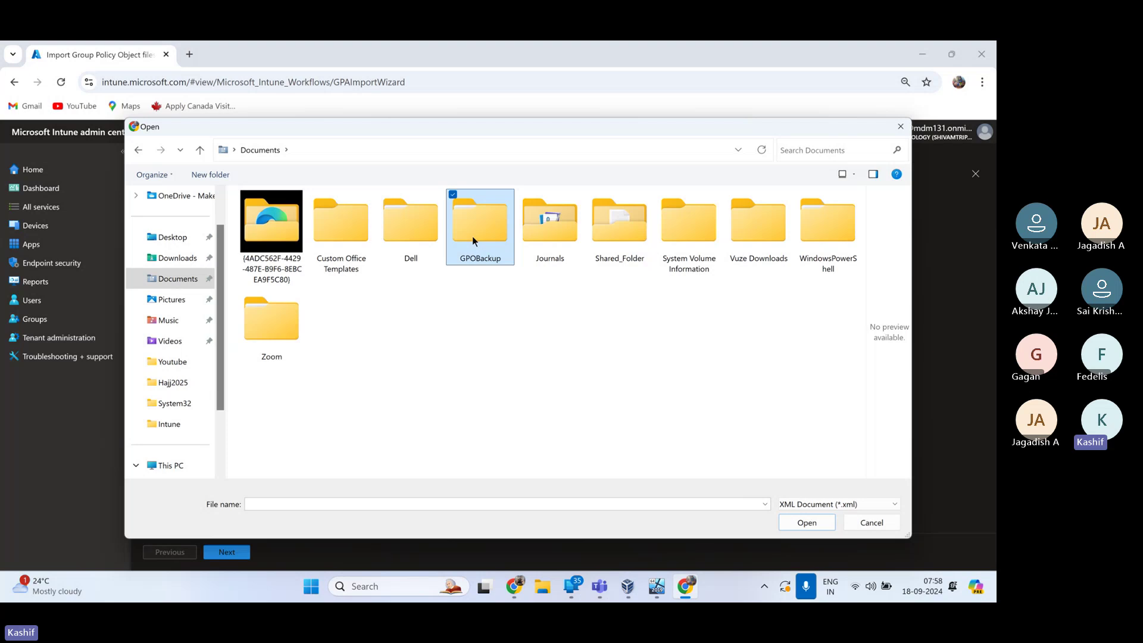
double_click(473, 239)
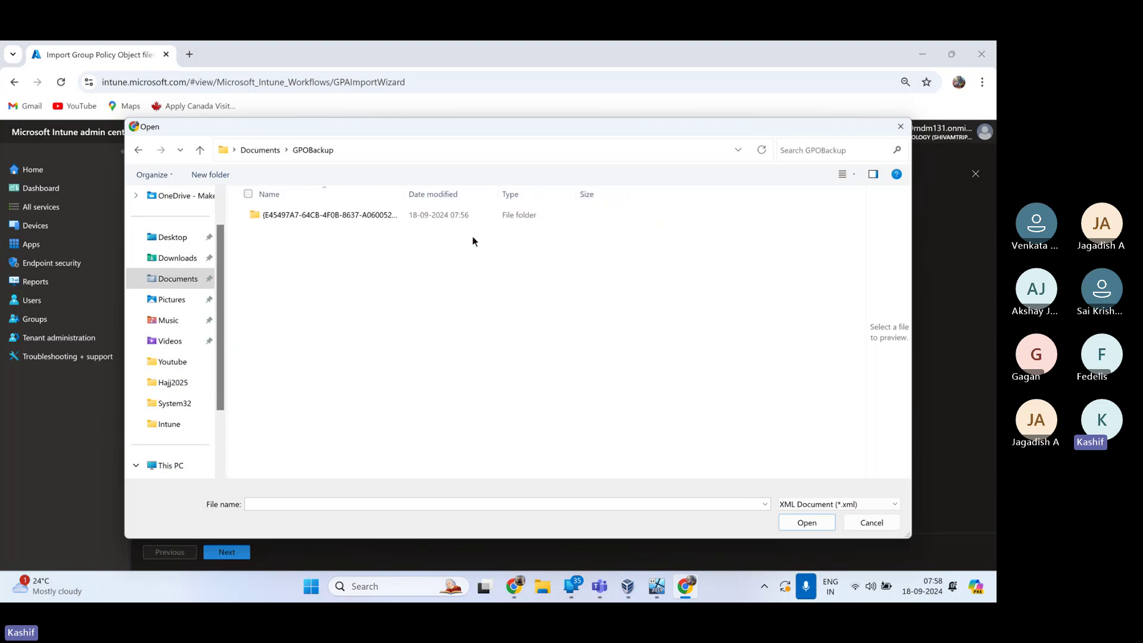
double_click(291, 215)
drag(409, 363, 314, 214)
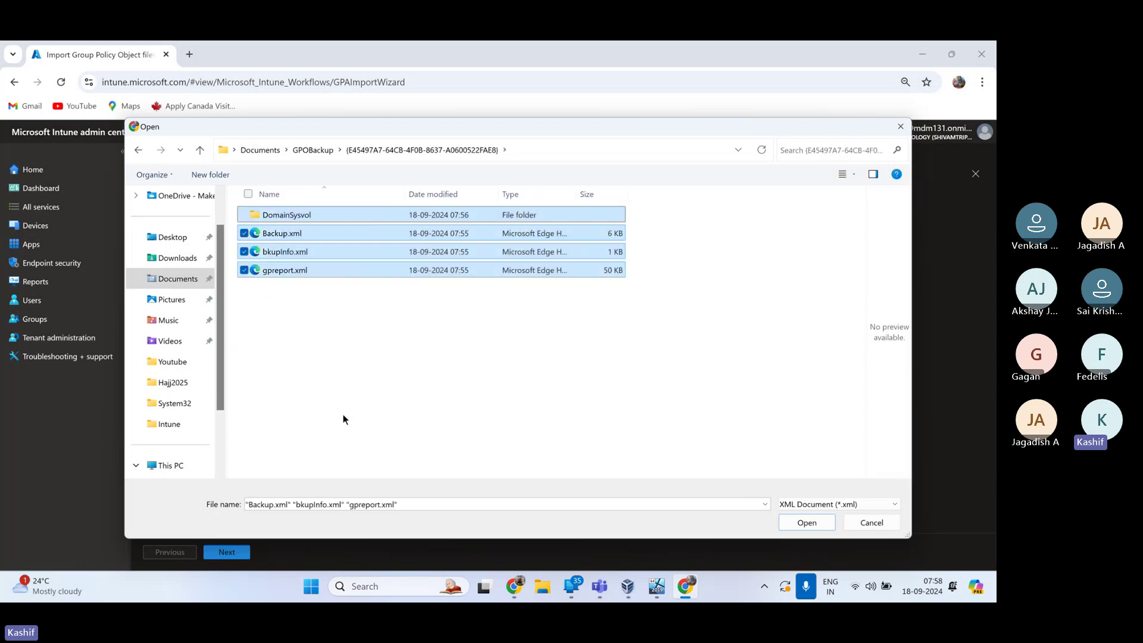
click(340, 333)
click(291, 270)
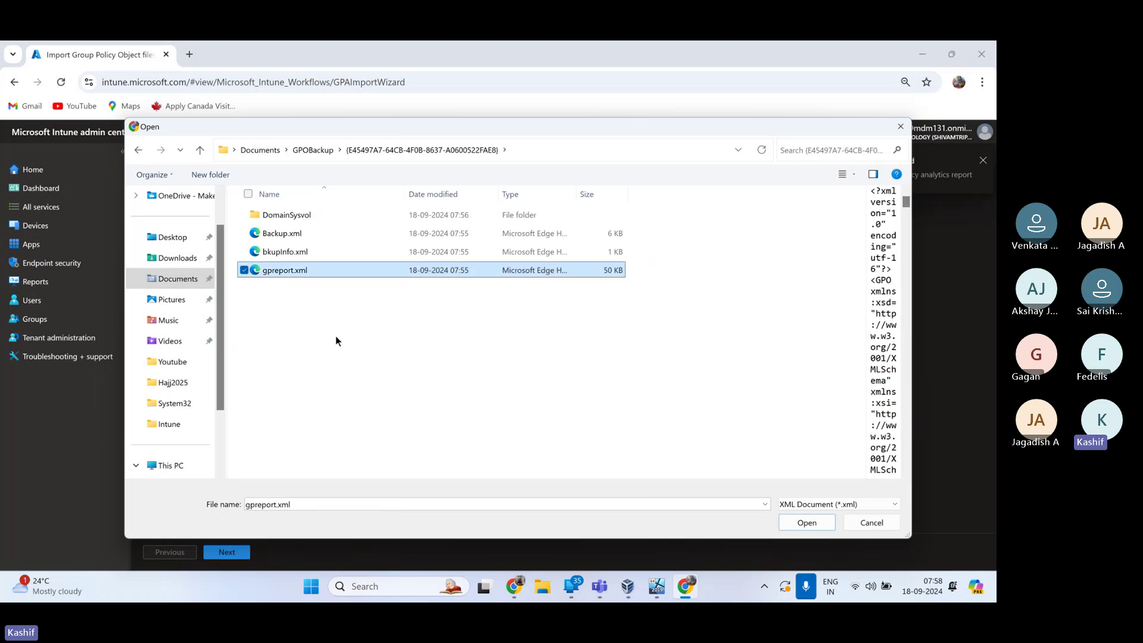
click(807, 523)
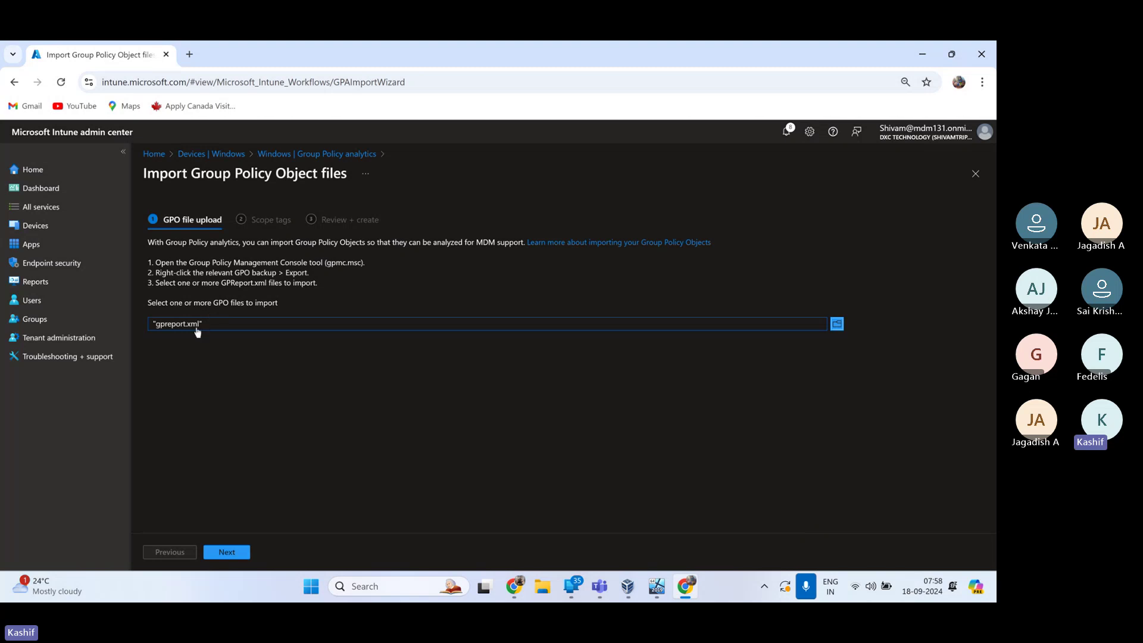
- Continue past scope tags and review, then create the import
click(231, 558)
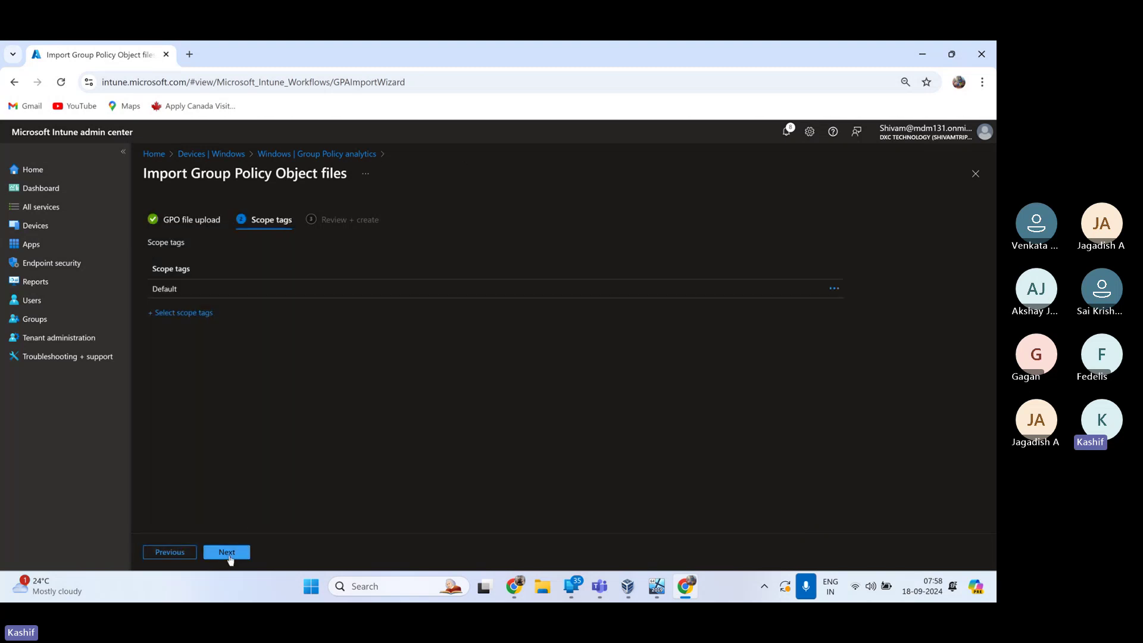
click(230, 558)
click(230, 557)
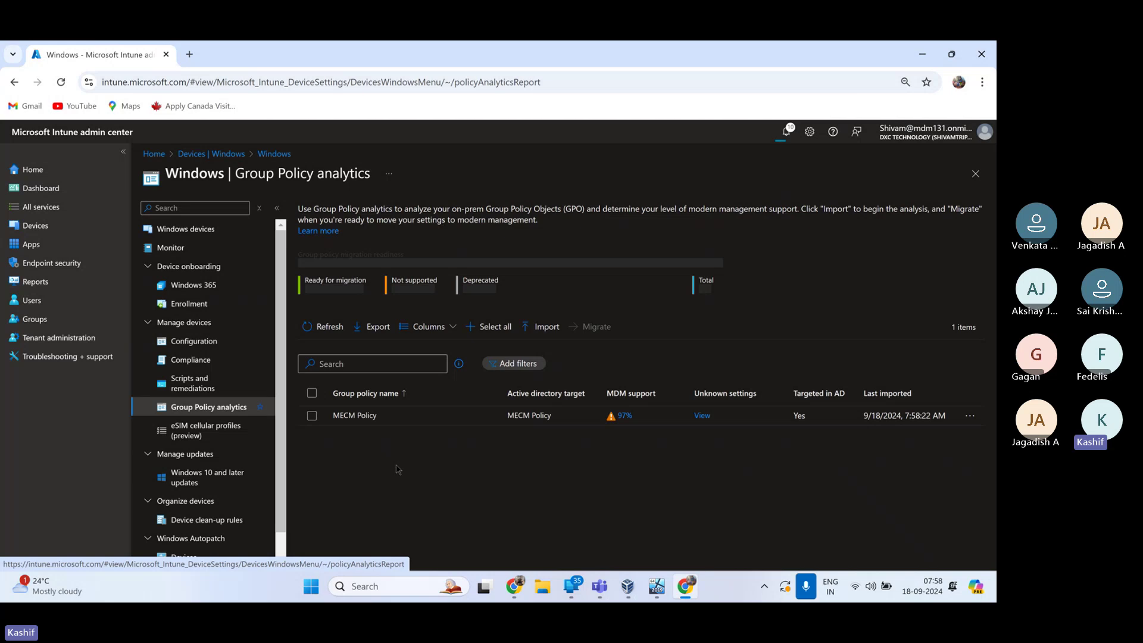
- Tick MECM Policy to see 143 of 147 settings ready, 4 unsupported
click(342, 422)
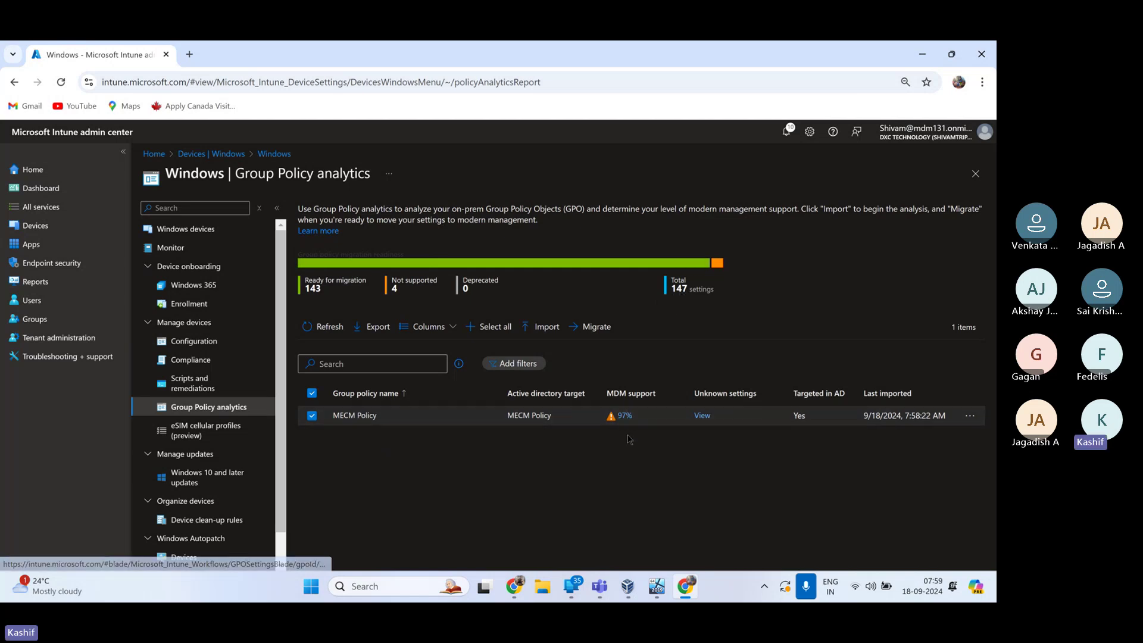
- Open MECM Policy's setting details and examine the two unsupported MDM enrollment rows
click(625, 416)
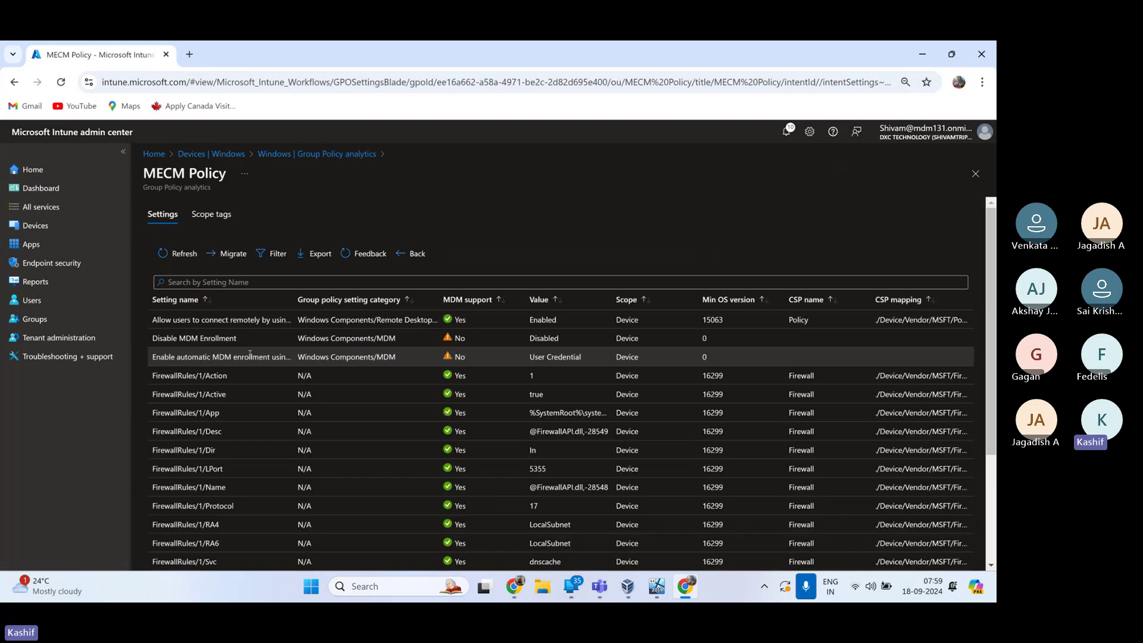
scroll(459, 311, down, 1)
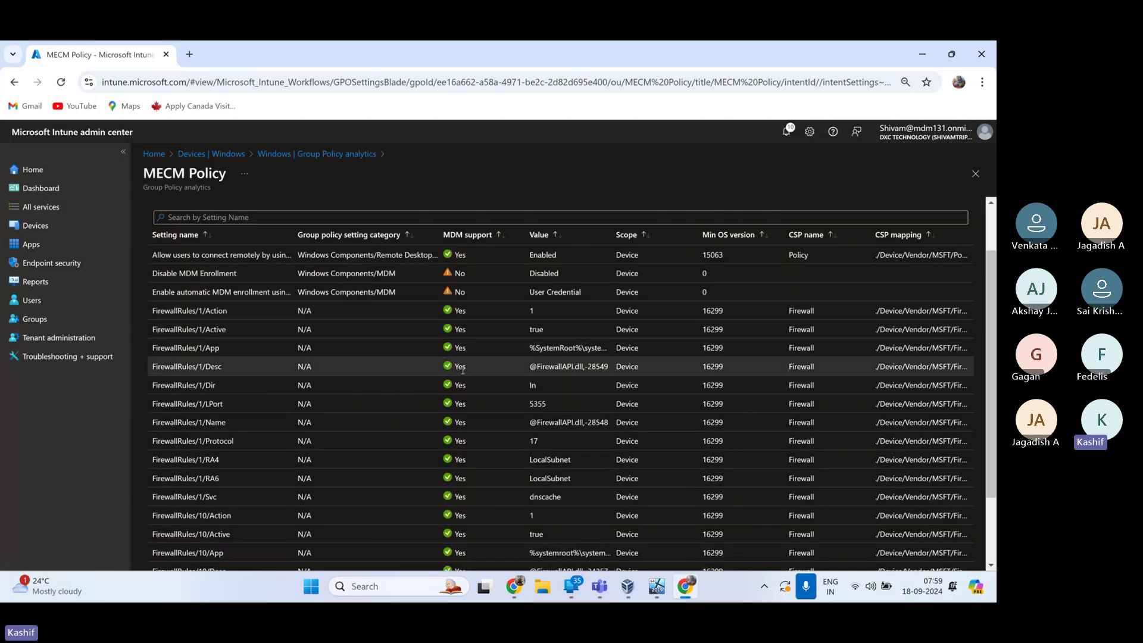
scroll(450, 498, down, 2)
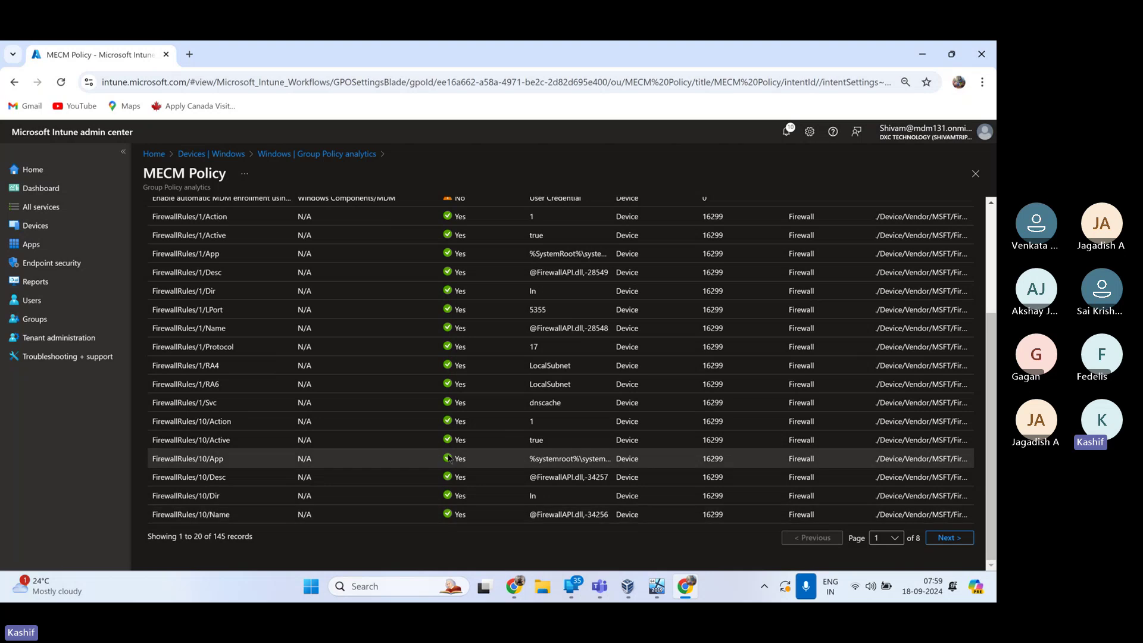
scroll(452, 420, up, 3)
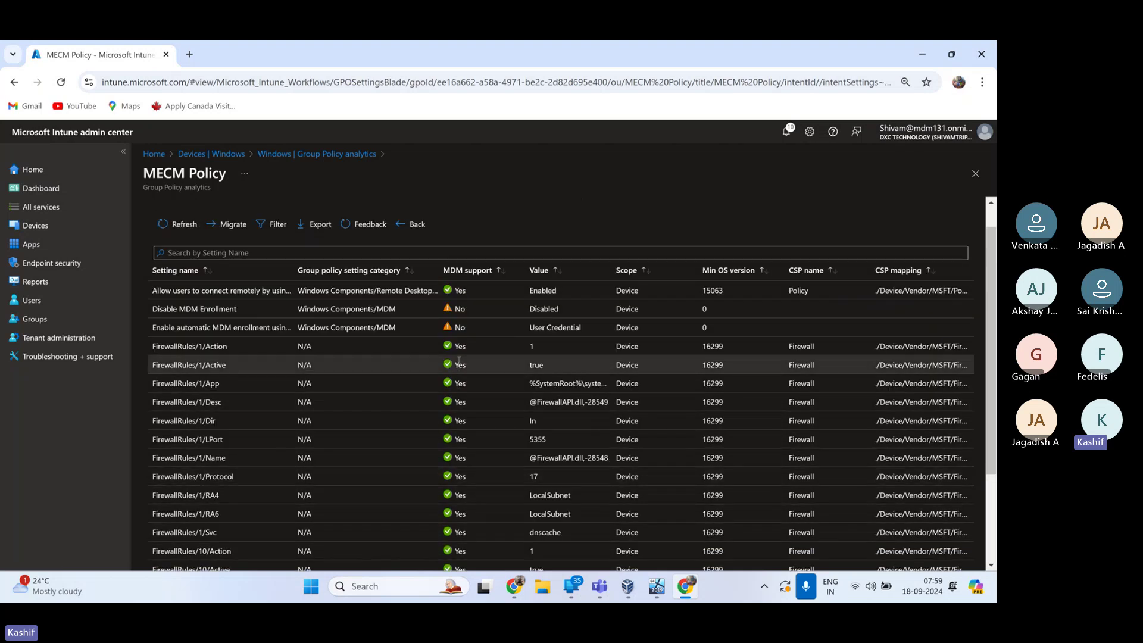
drag(181, 310, 464, 329)
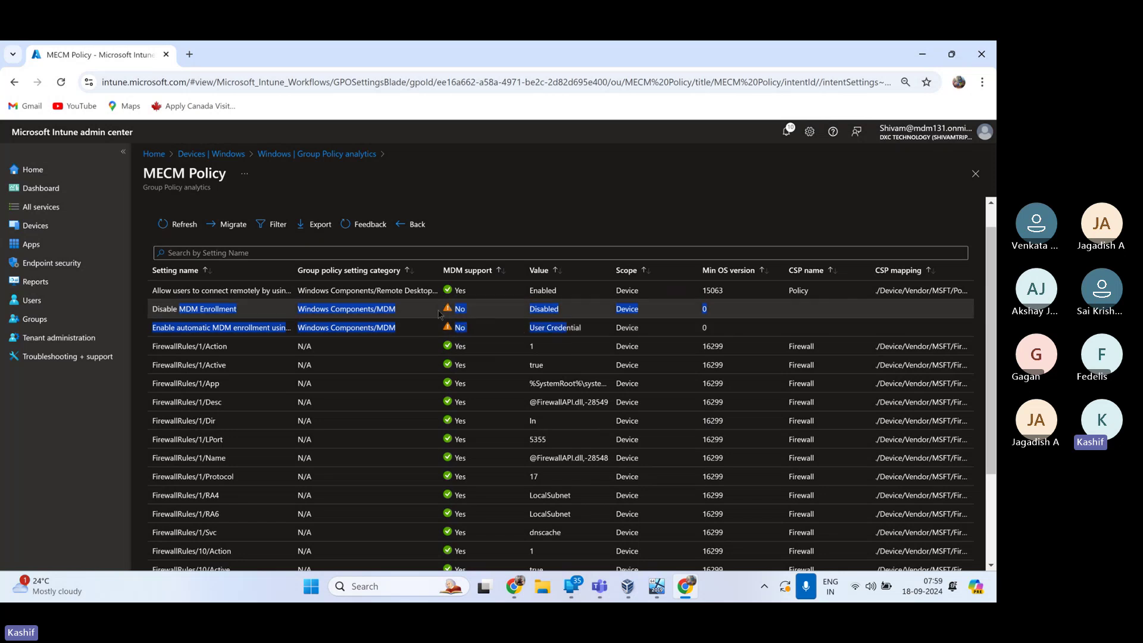
click(167, 308)
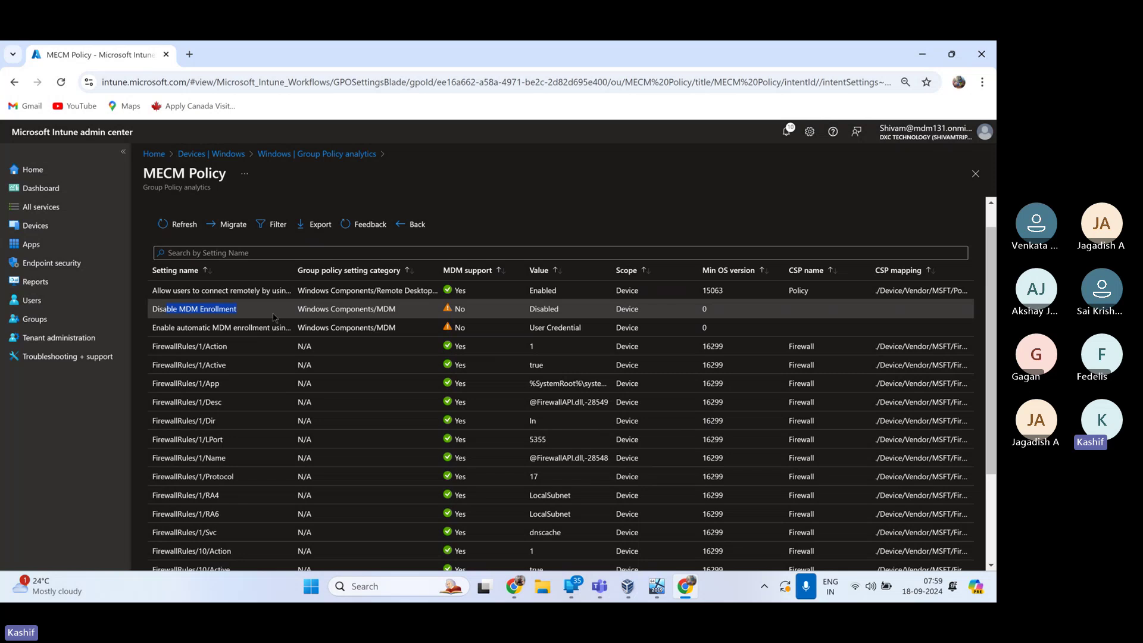
drag(472, 314, 353, 328)
drag(485, 334, 717, 330)
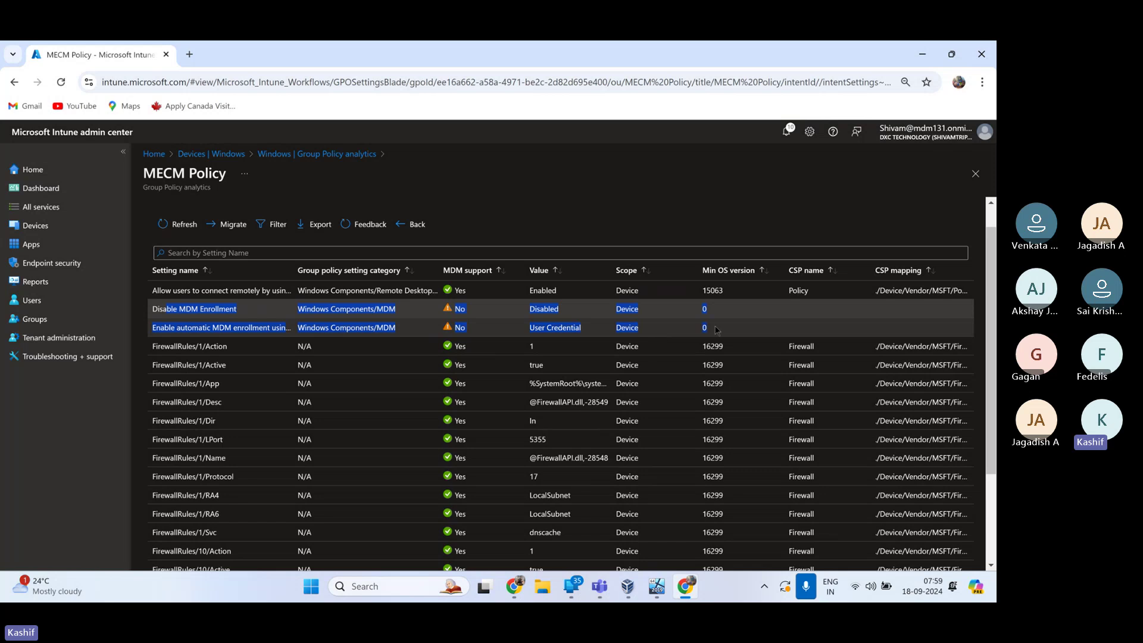
click(373, 327)
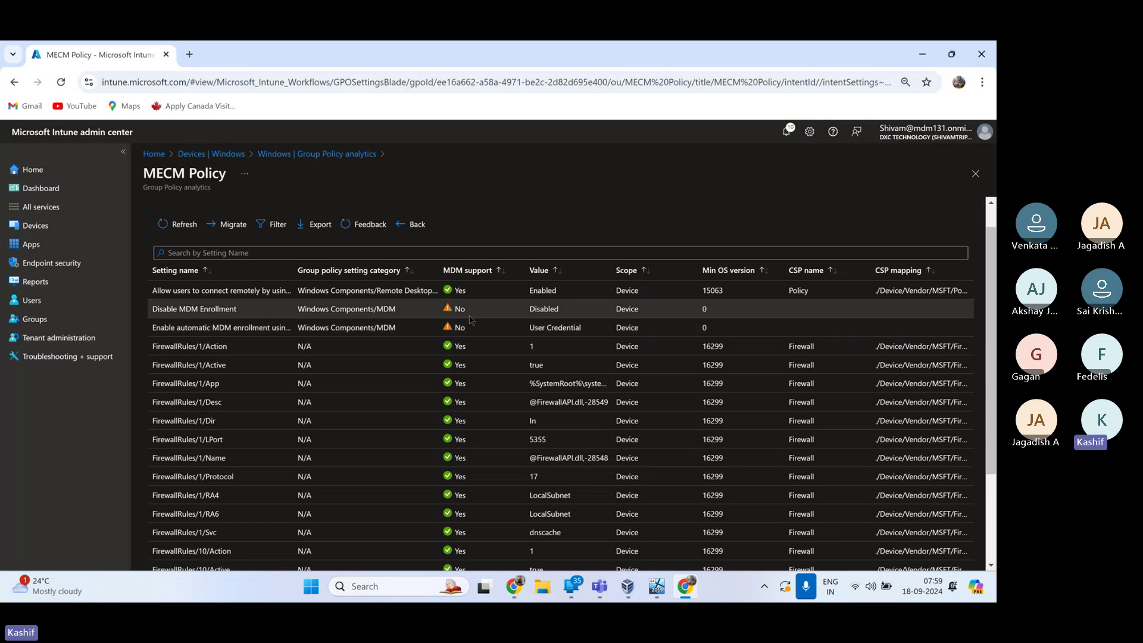
- Page through the 8 pages of settings to the Device Registration entries on the last page
scroll(460, 323, down, 3)
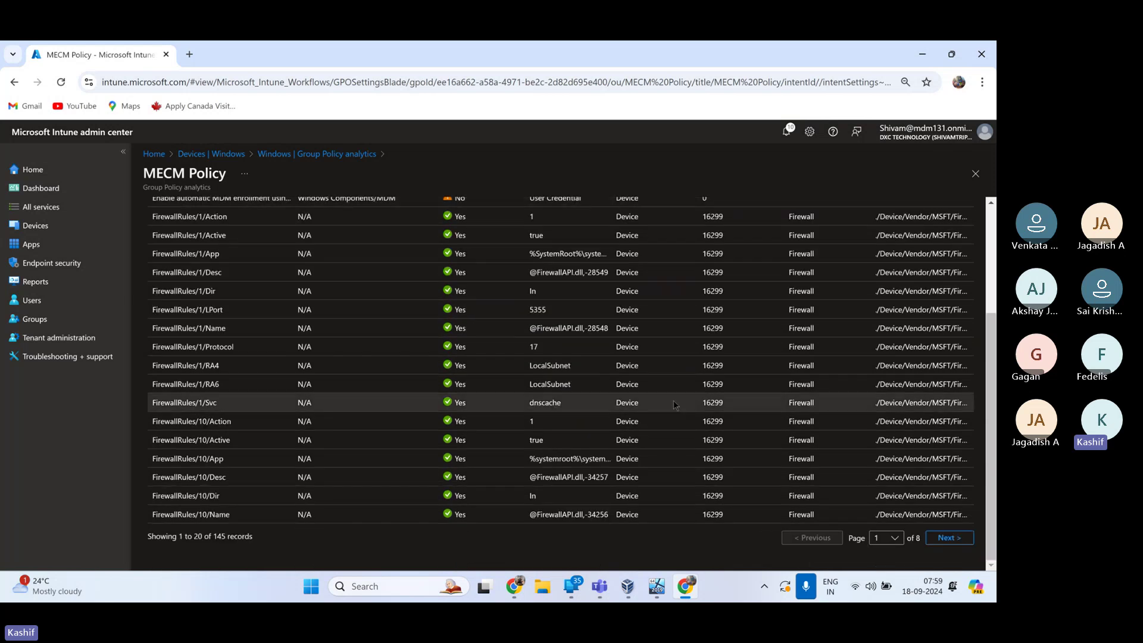
drag(915, 546, 923, 543)
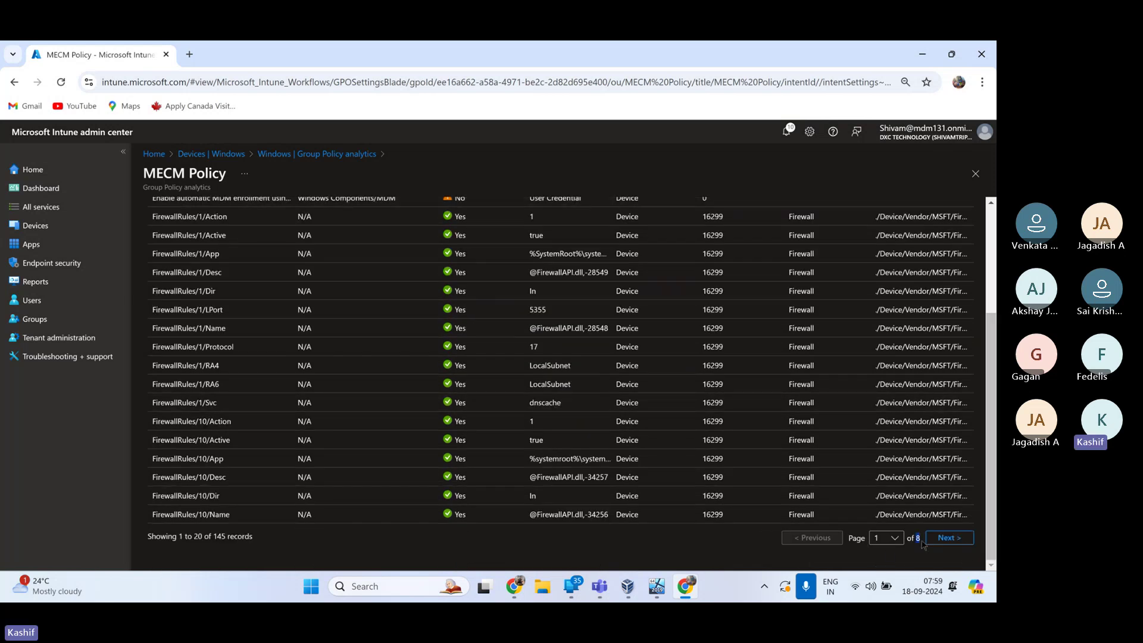
click(948, 538)
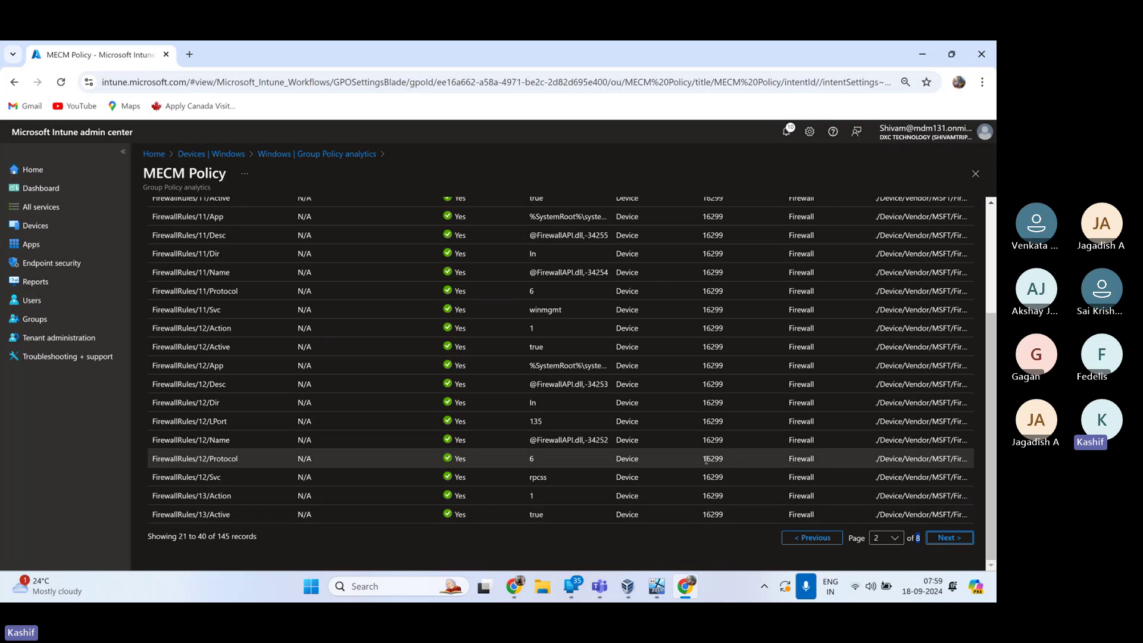
scroll(501, 348, up, 3)
scroll(501, 348, down, 3)
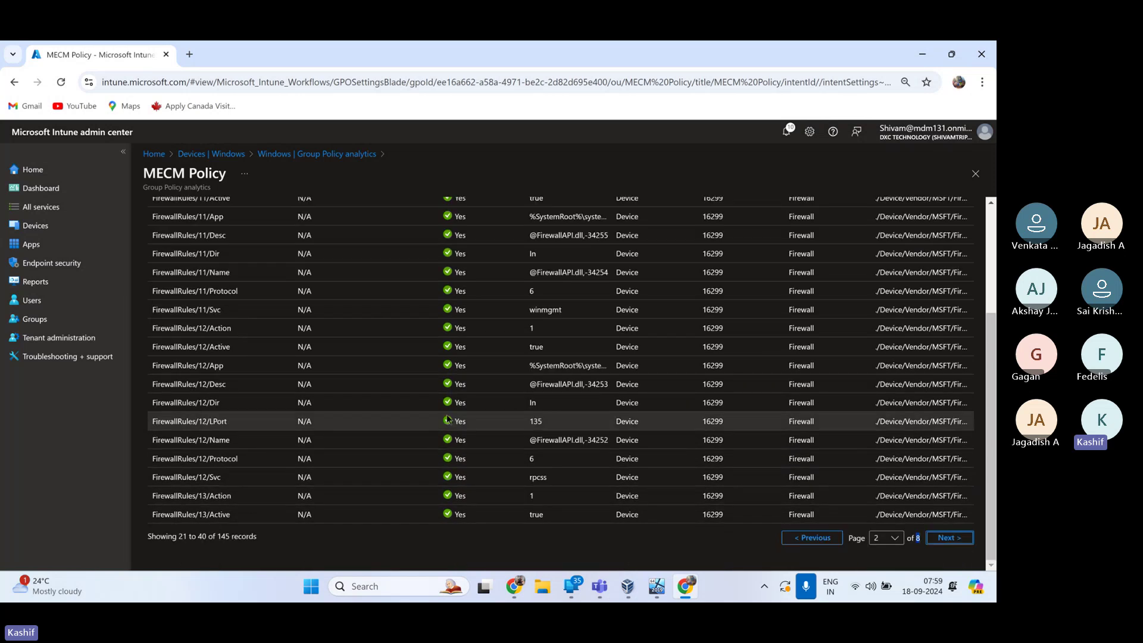
click(950, 539)
scroll(520, 407, up, 3)
scroll(520, 408, down, 3)
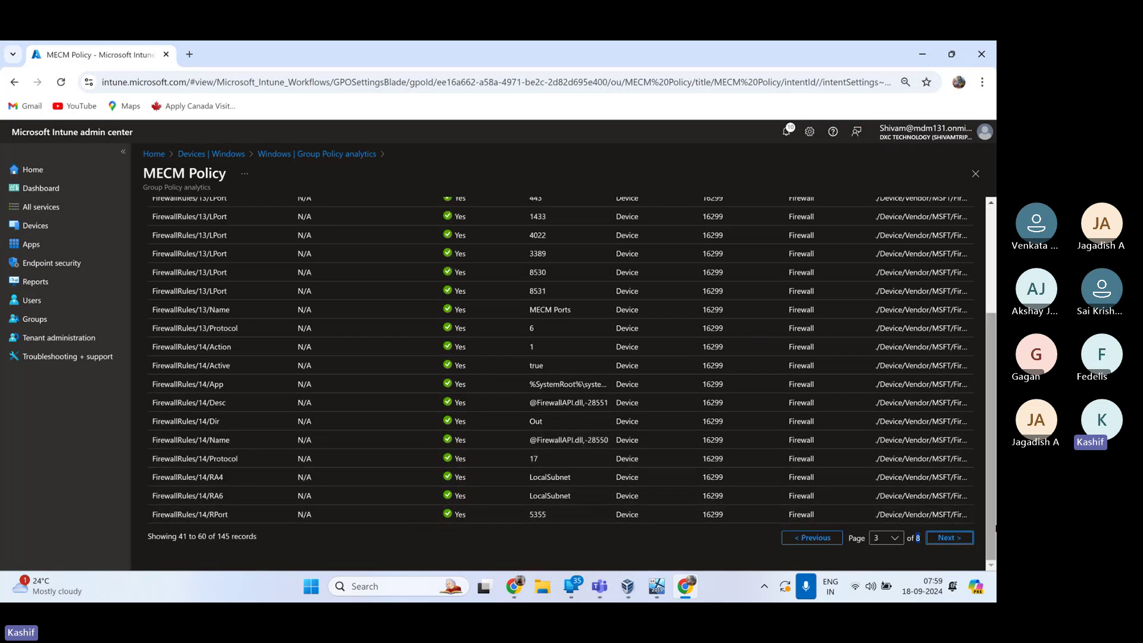
click(957, 540)
click(957, 539)
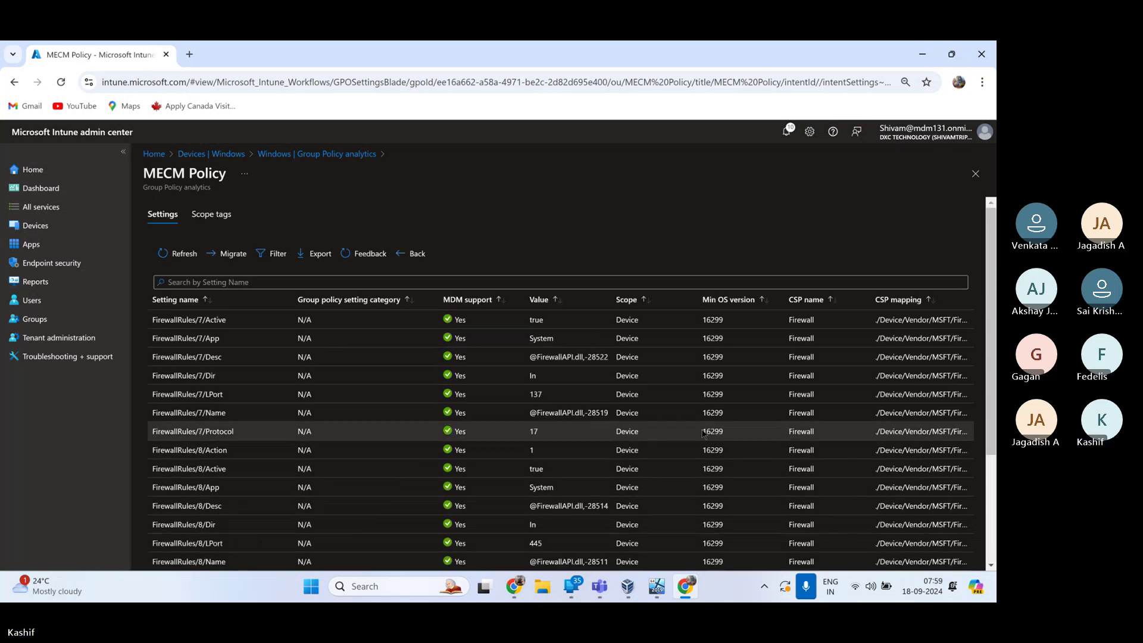
click(964, 543)
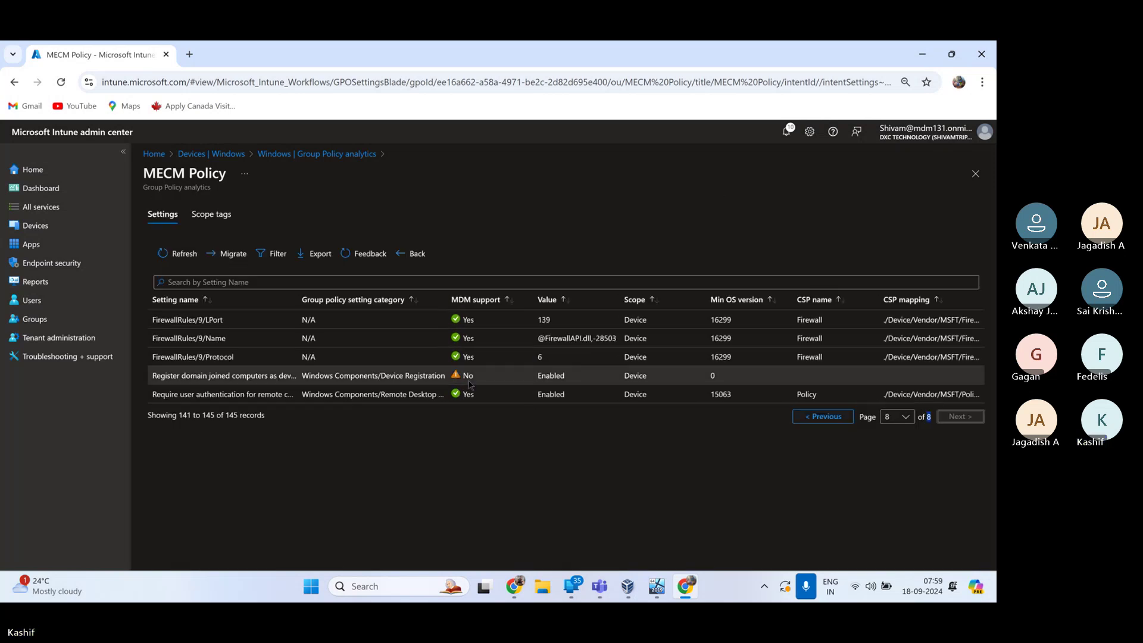
drag(330, 376, 452, 382)
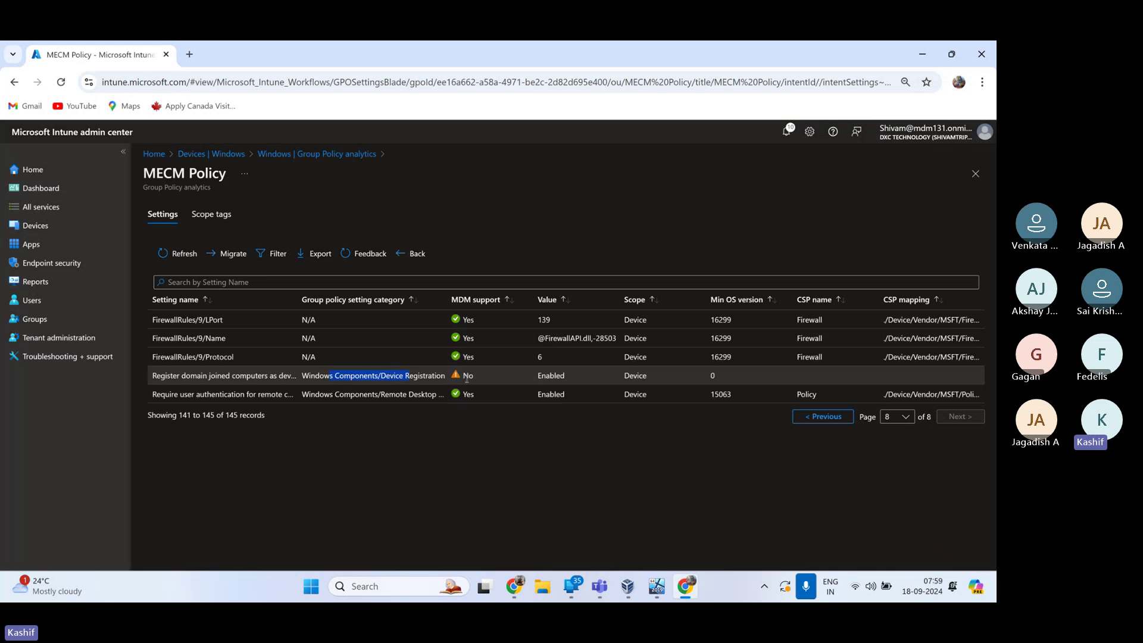
click(520, 520)
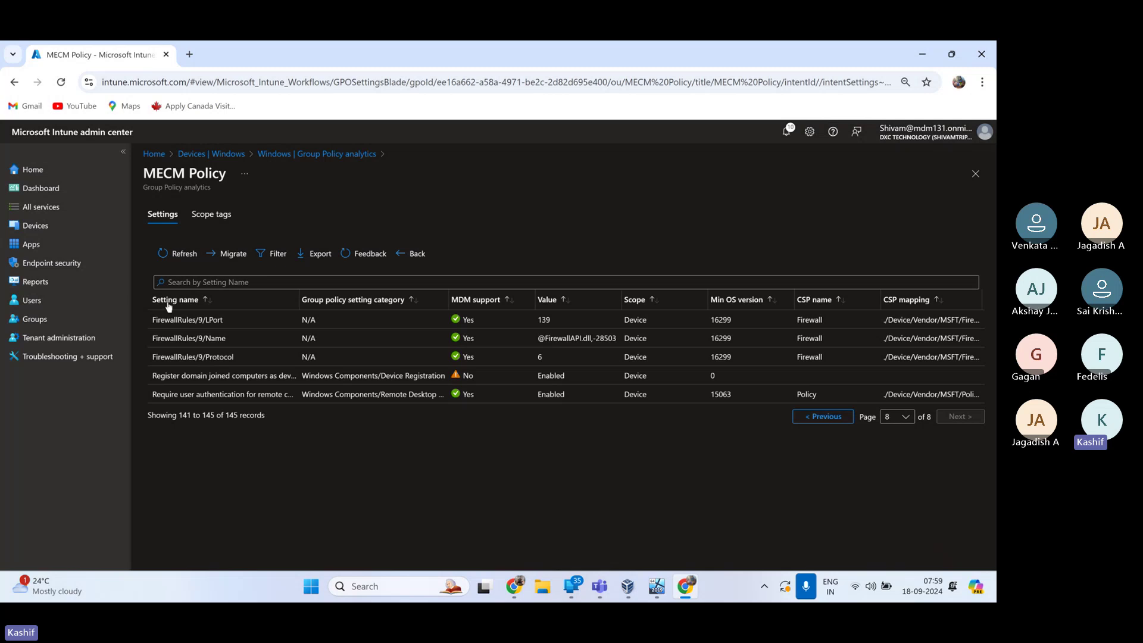
- Page back to the first page, then return to Group Policy analytics with MECM Policy ticked
click(825, 419)
click(825, 419)
click(824, 418)
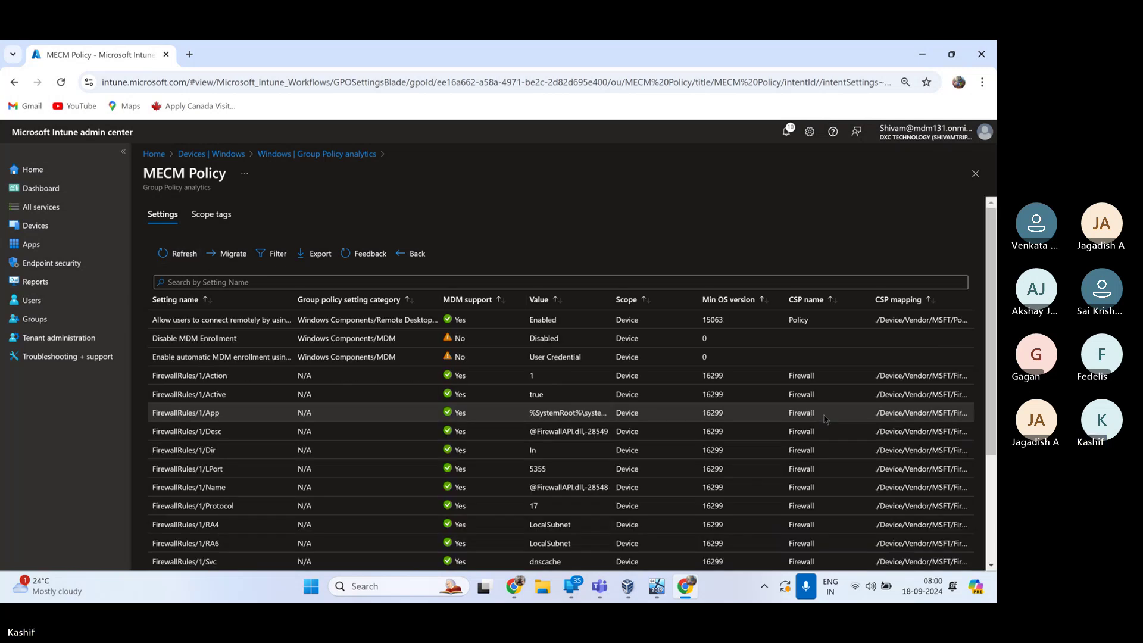
scroll(234, 390, down, 3)
scroll(234, 391, up, 3)
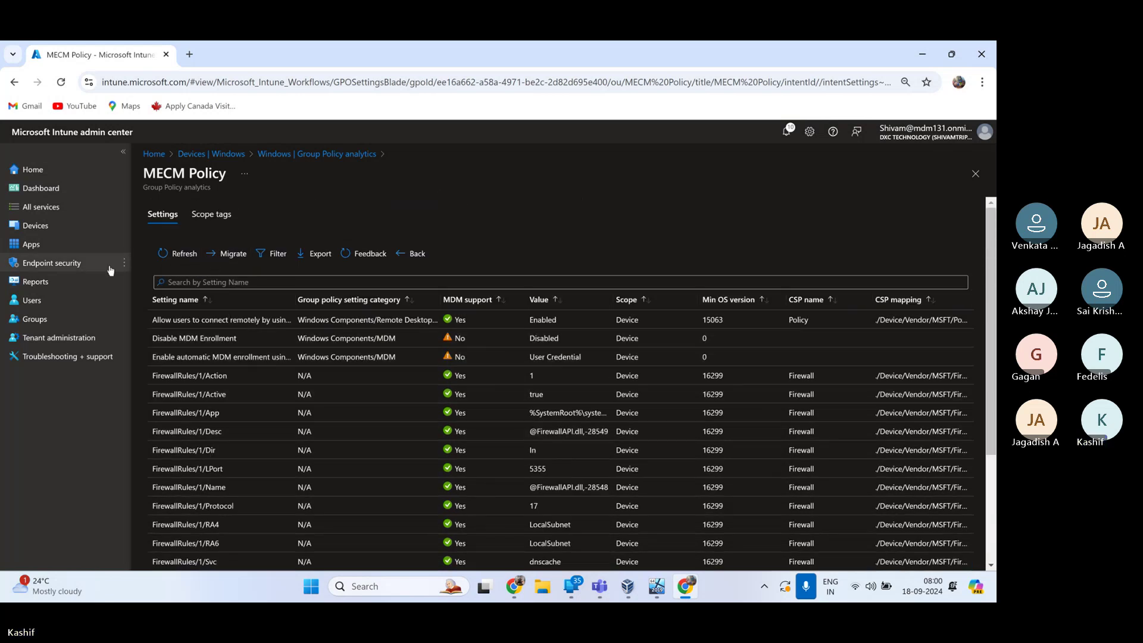
click(298, 155)
click(312, 415)
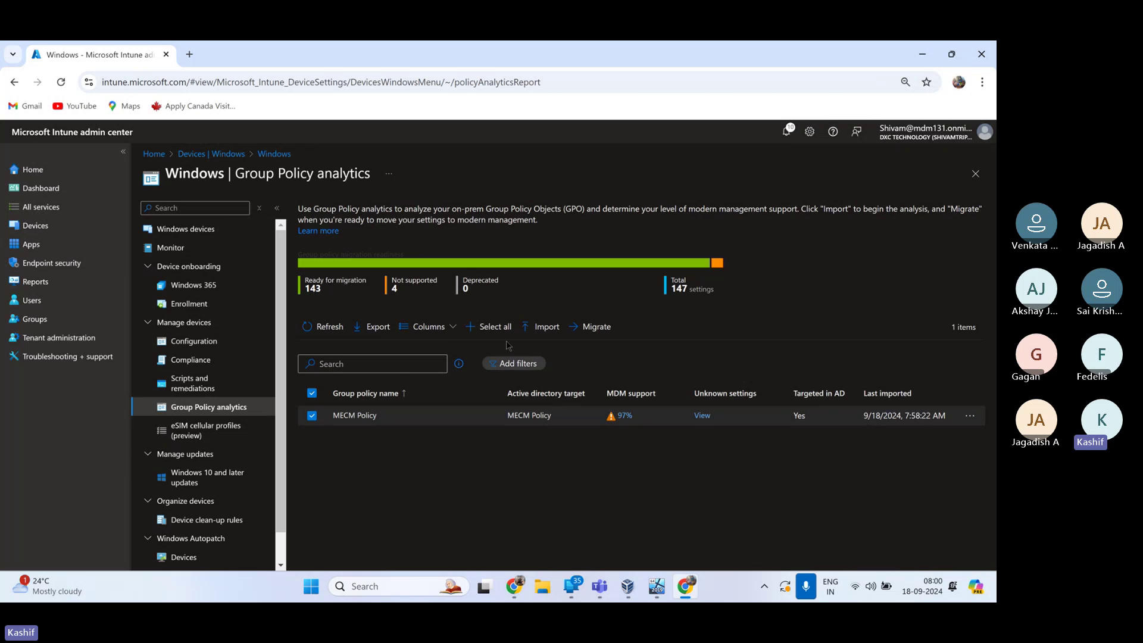
- Open the Migrate wizard for MECM Policy, listing its 145 settings with none selected
click(597, 328)
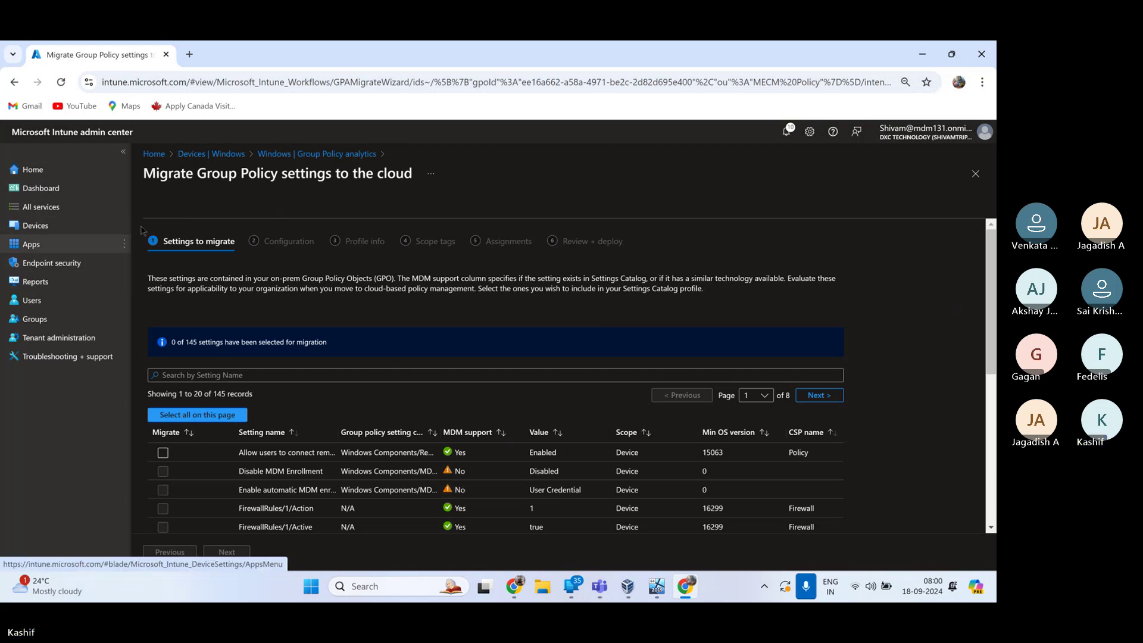
click(301, 155)
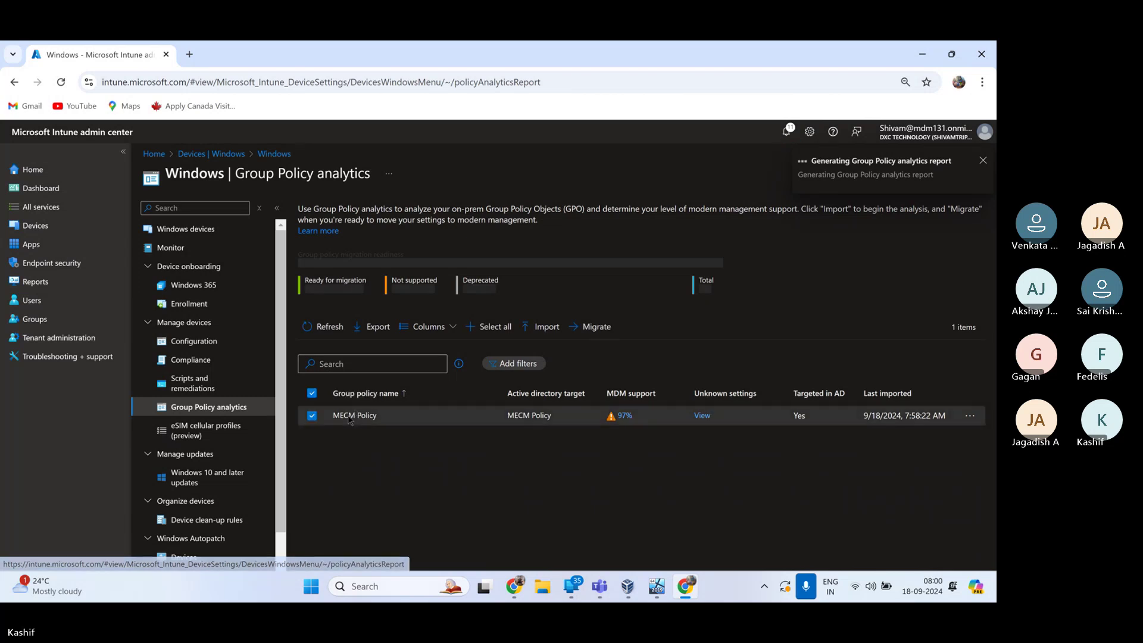
click(619, 420)
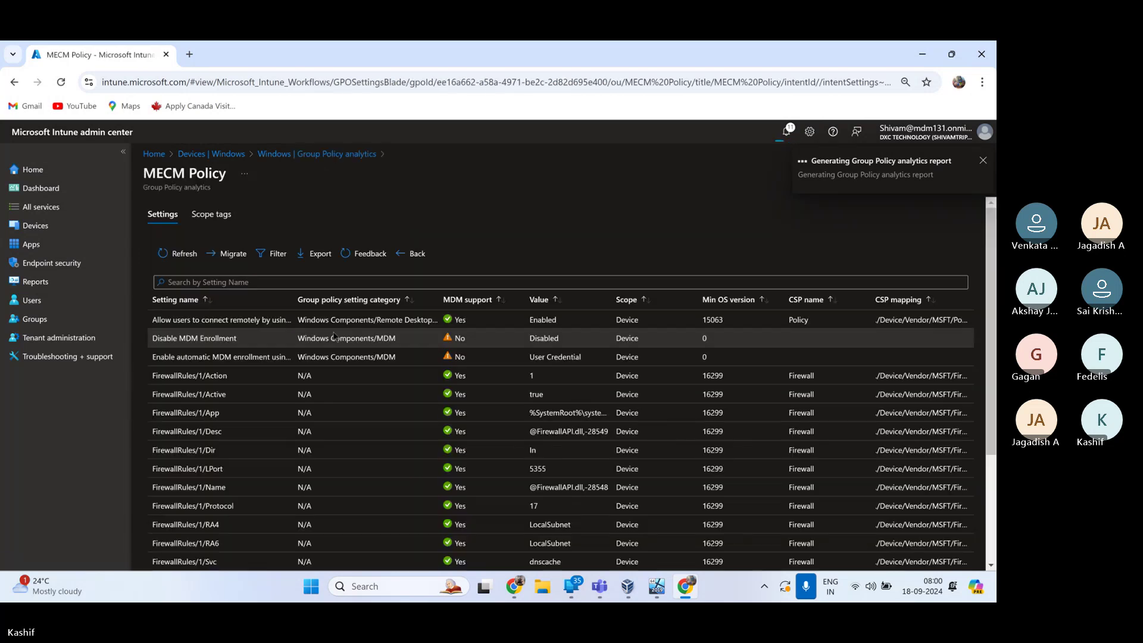
click(232, 255)
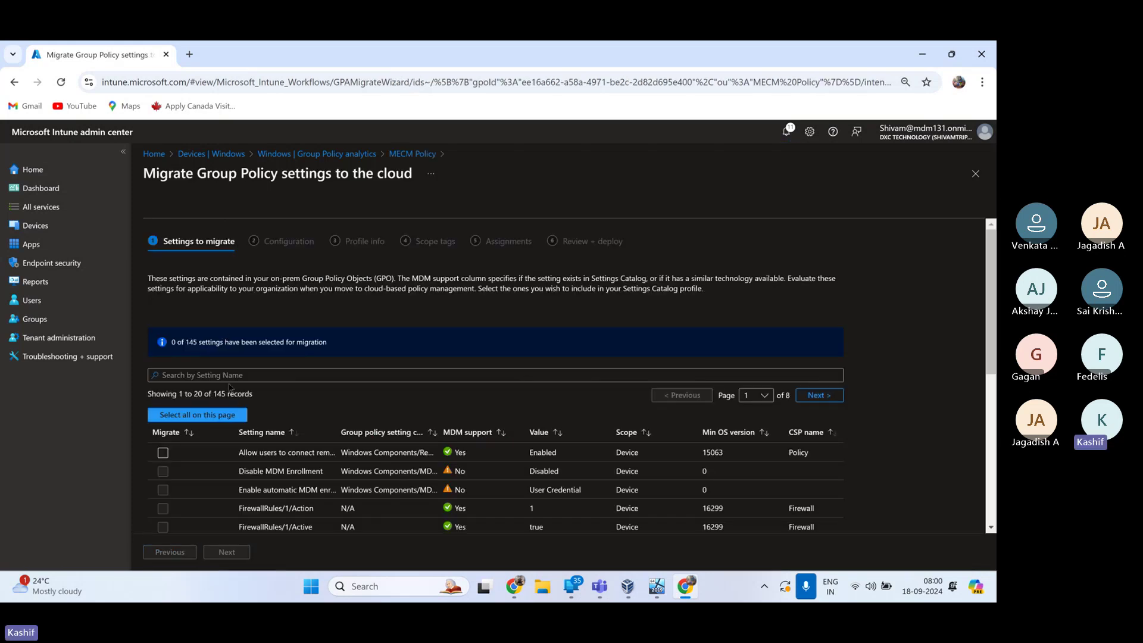
click(357, 155)
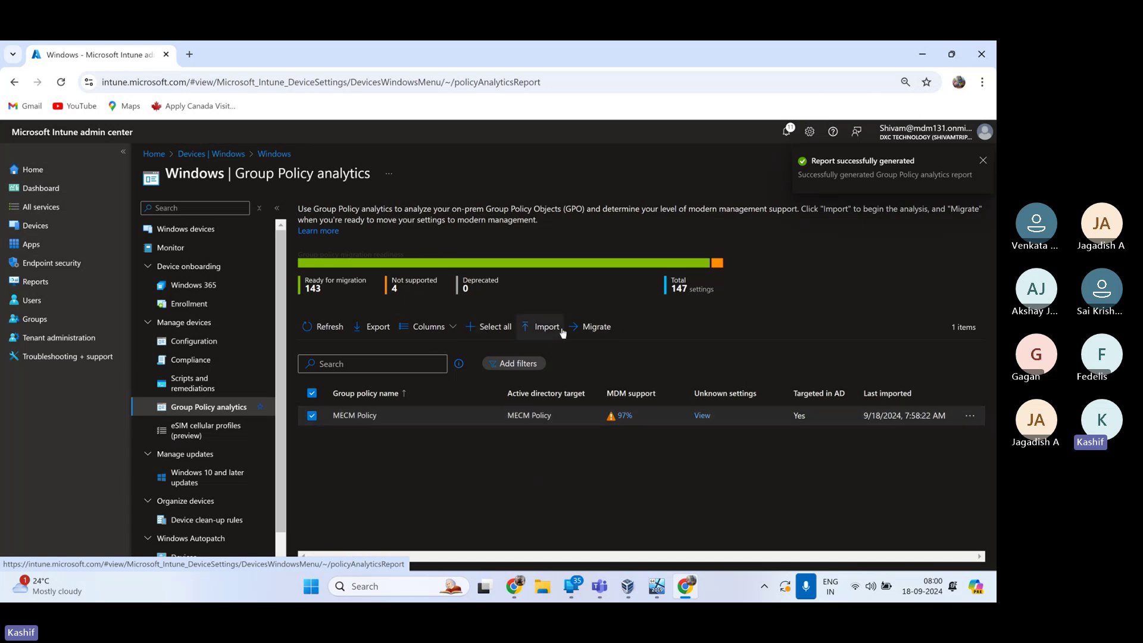
click(593, 329)
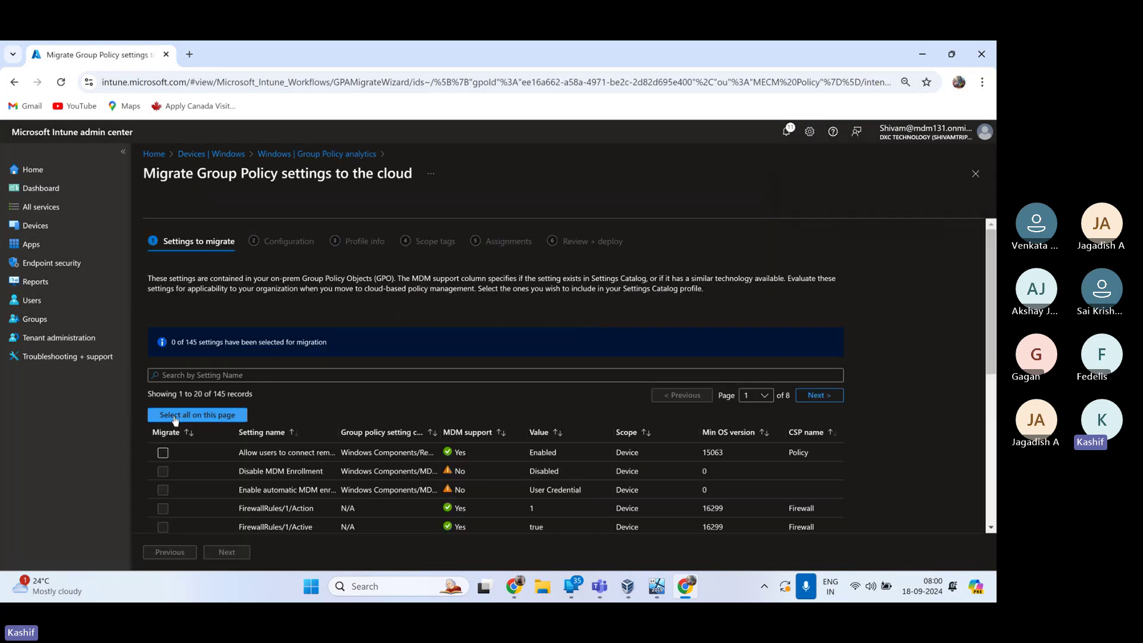
- Mark 'Allow users to connect remotely' for migration and page through the settings list
click(233, 419)
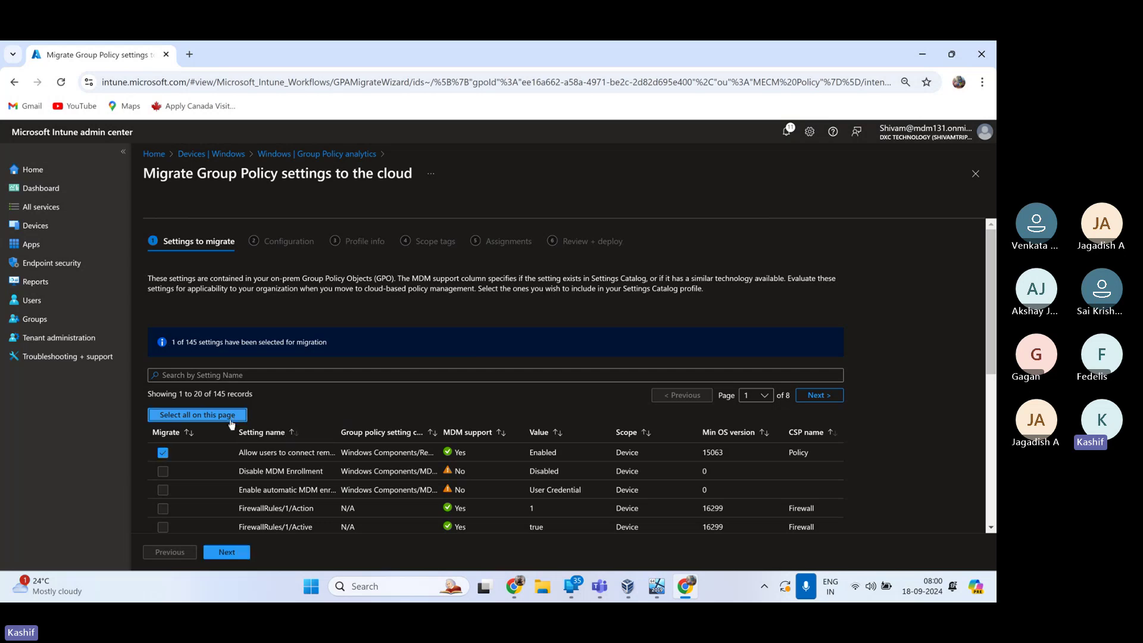
key(shift+Tab)
key(Return)
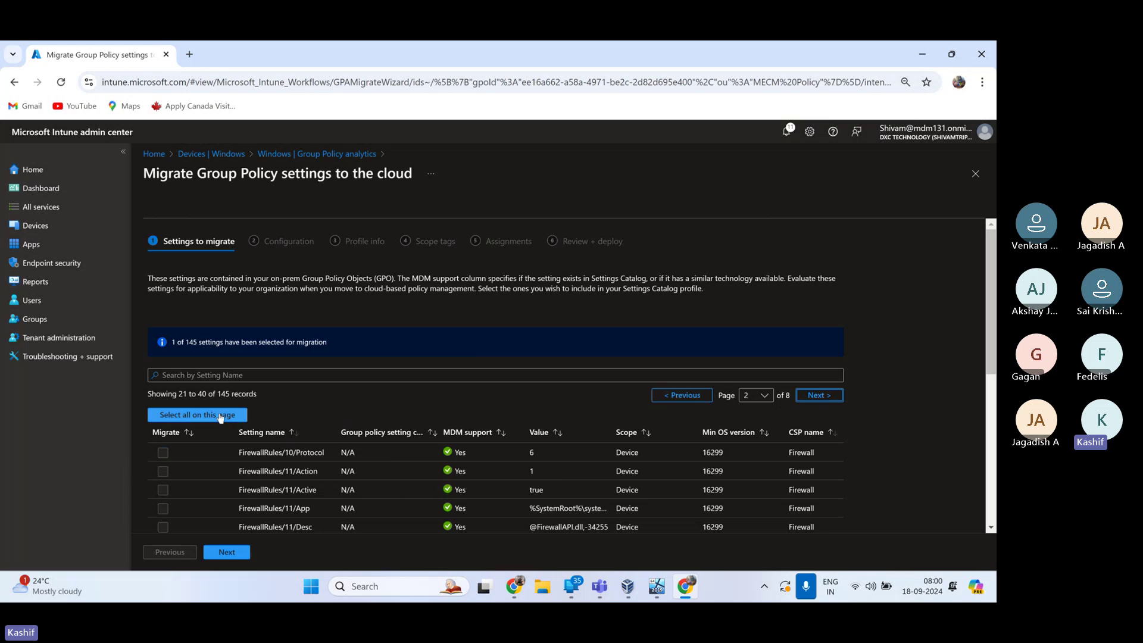
key(Return)
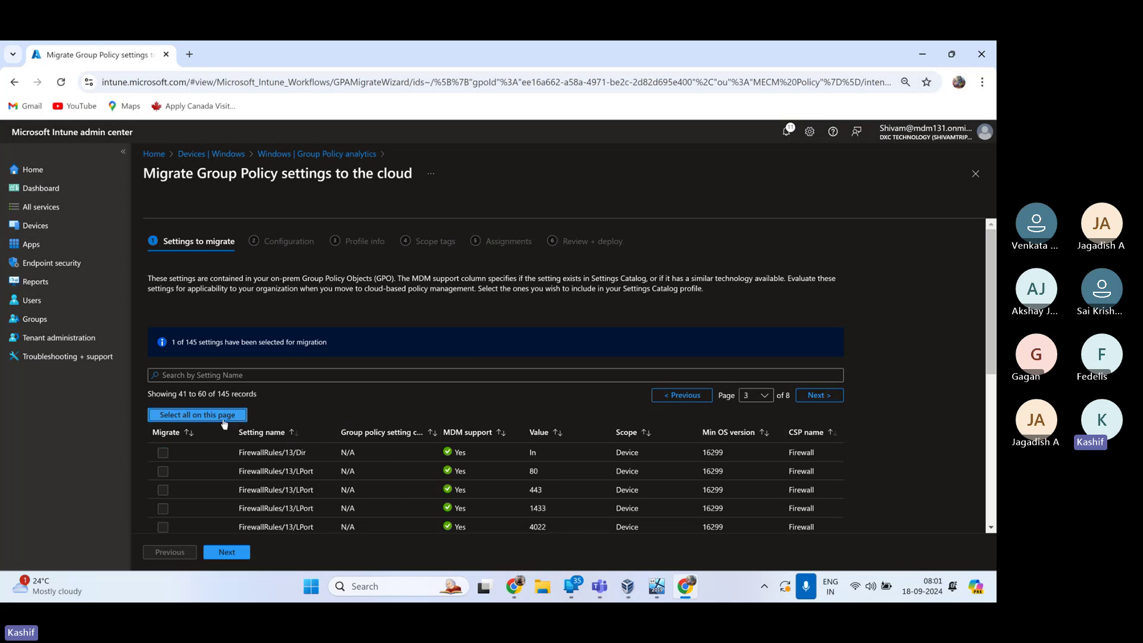
key(shift+Tab)
key(Return)
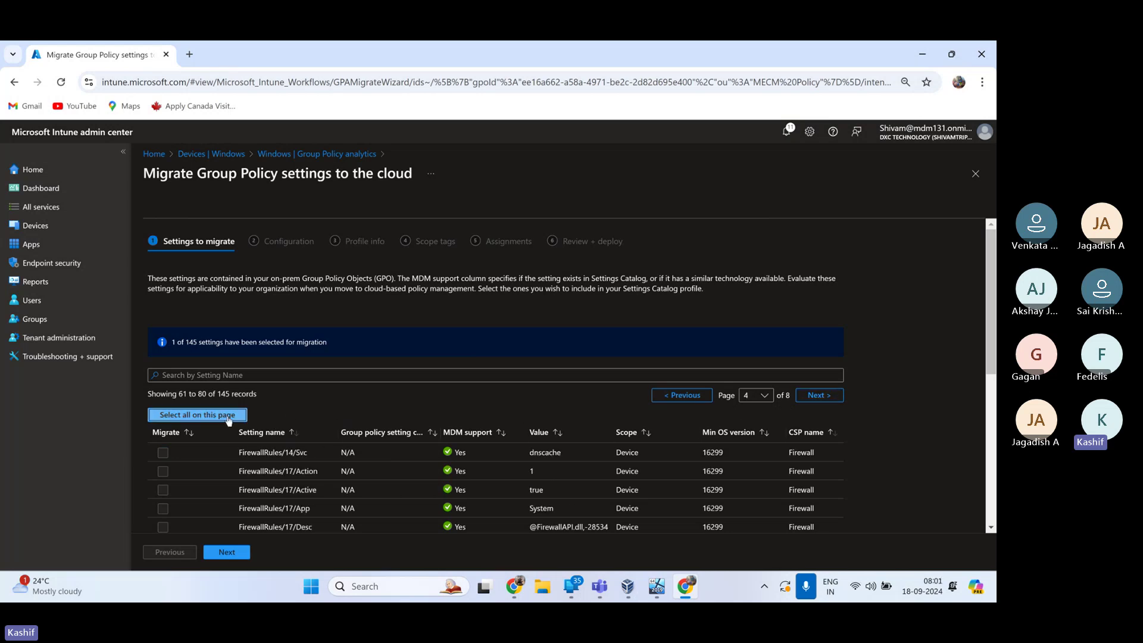
key(shift+Tab)
key(Return)
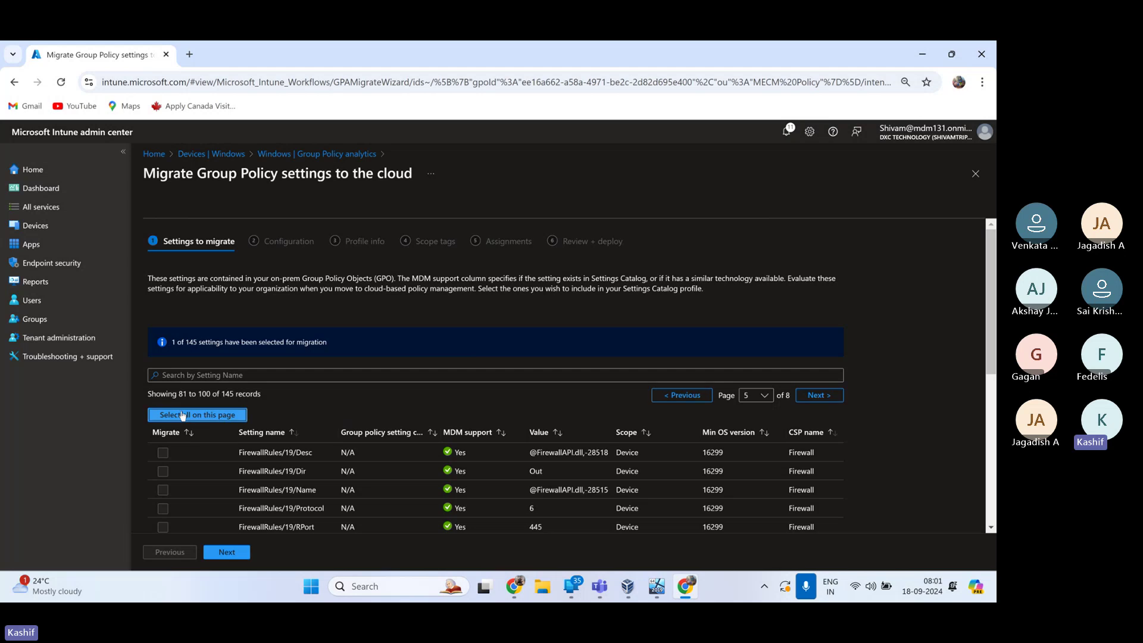
key(shift+Tab)
key(Return)
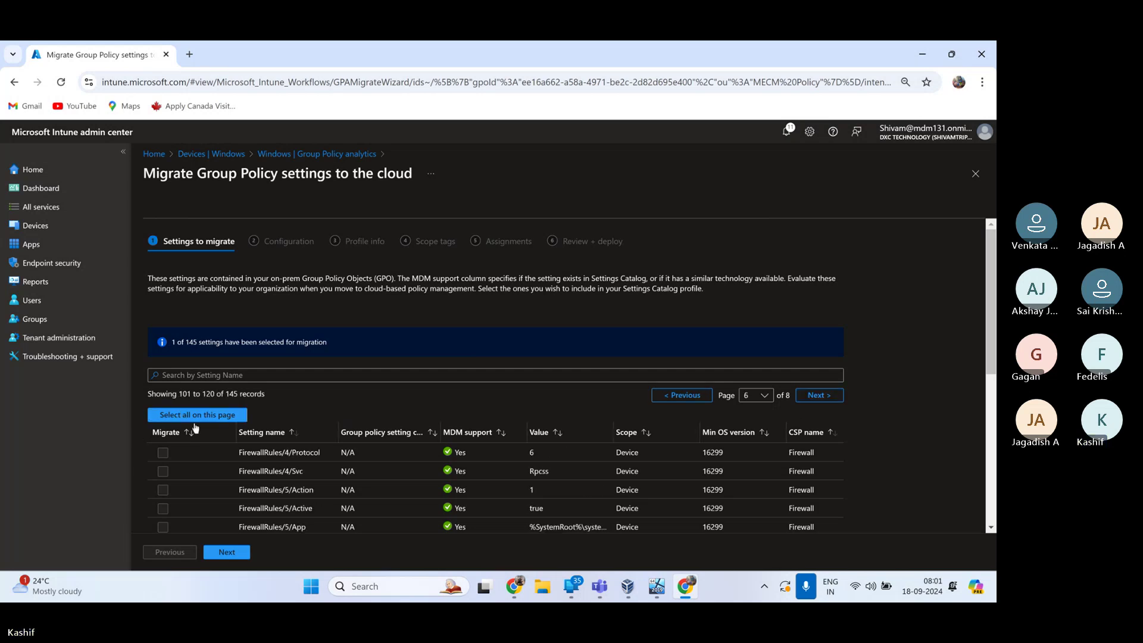
- Sort by Migrate and also mark 'Require user authentication' for migration
click(194, 426)
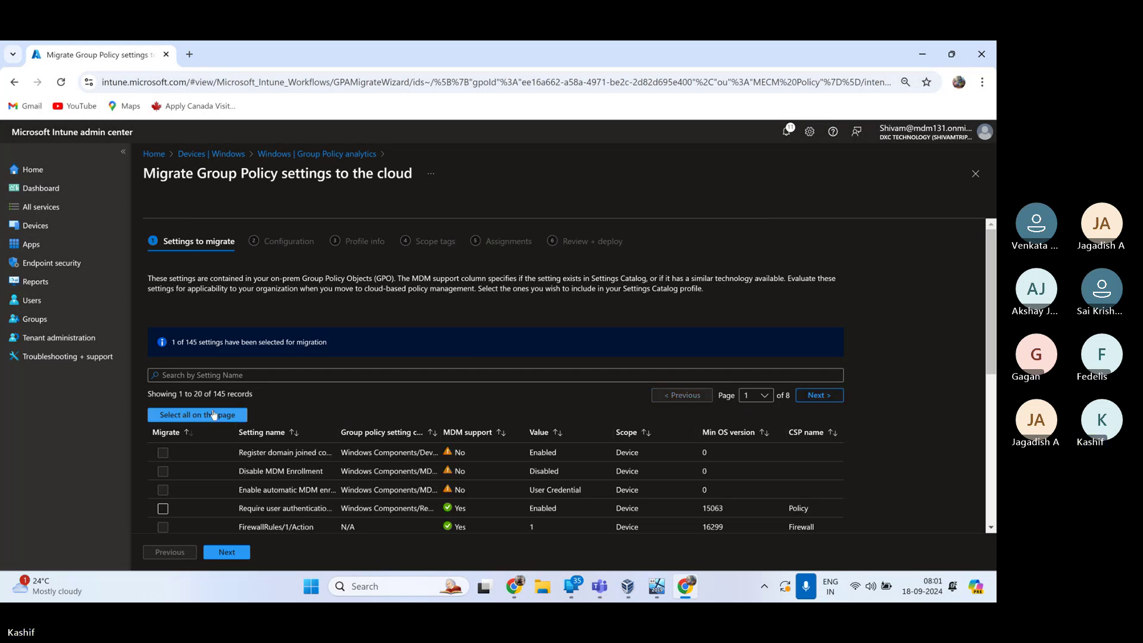
key(space)
click(819, 395)
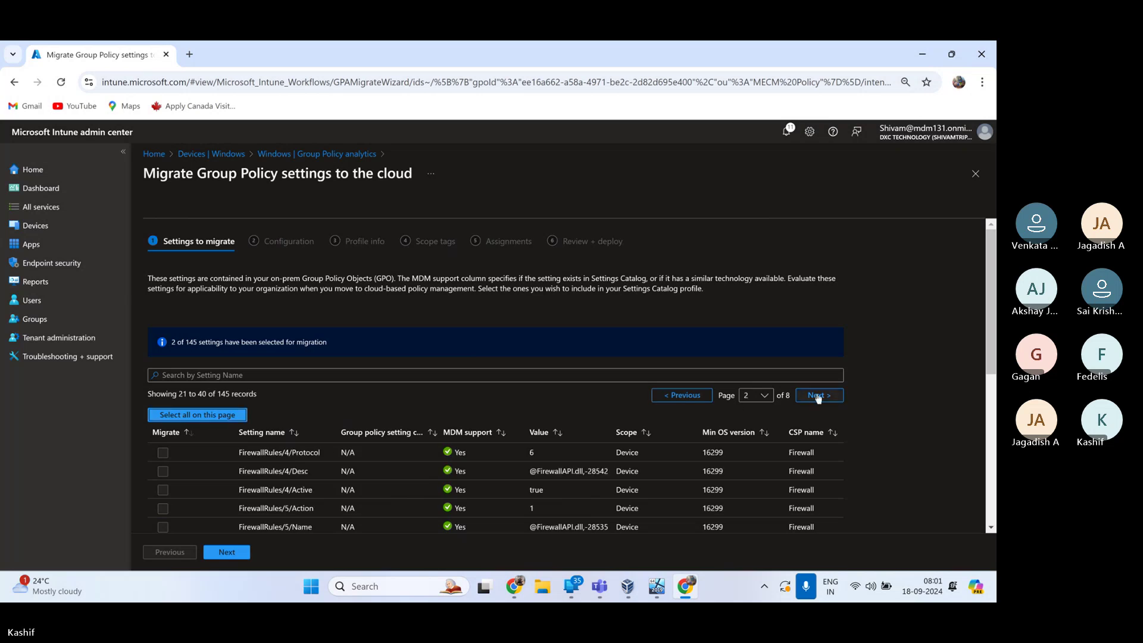
click(681, 395)
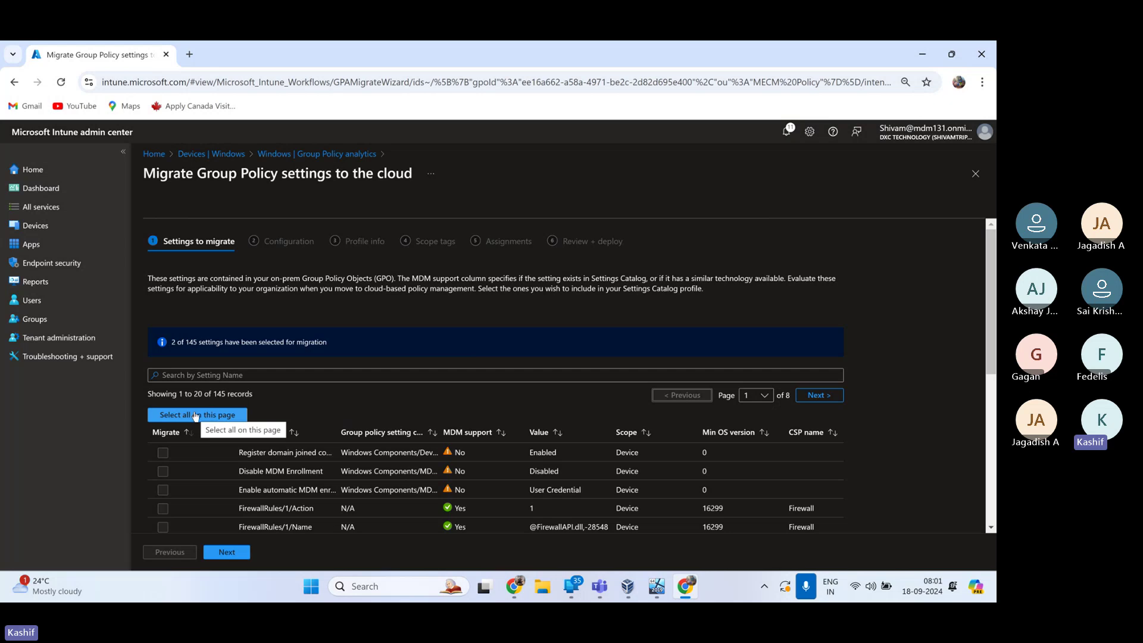
scroll(413, 448, down, 3)
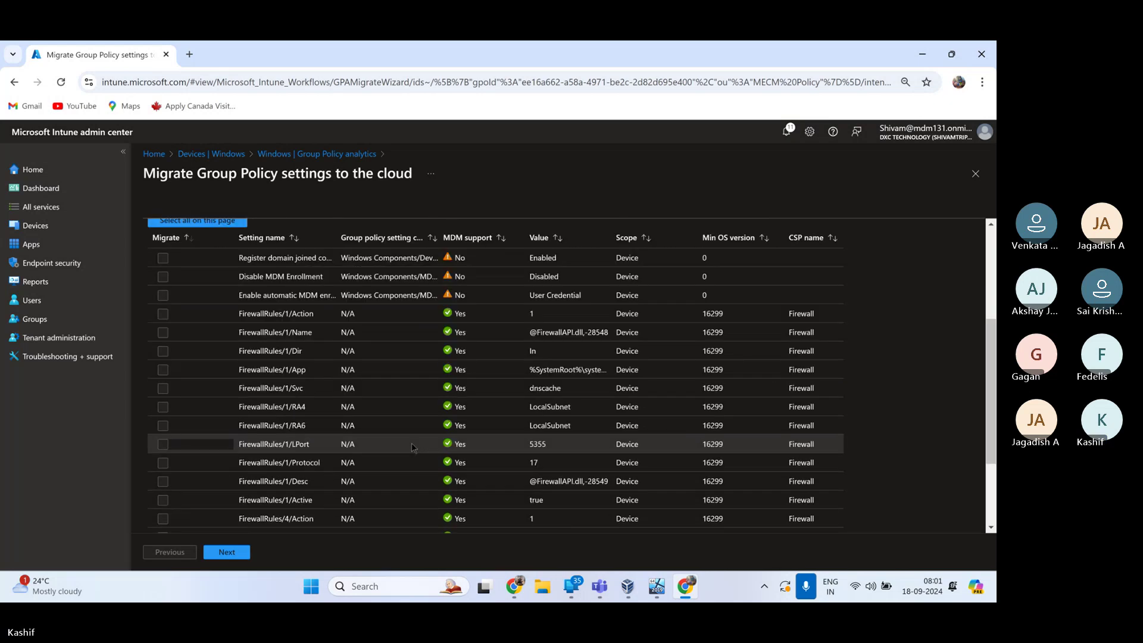
scroll(413, 448, down, 2)
- Name the profile 'Domain Controller Group Policies' and keep the Default scope tag
click(226, 553)
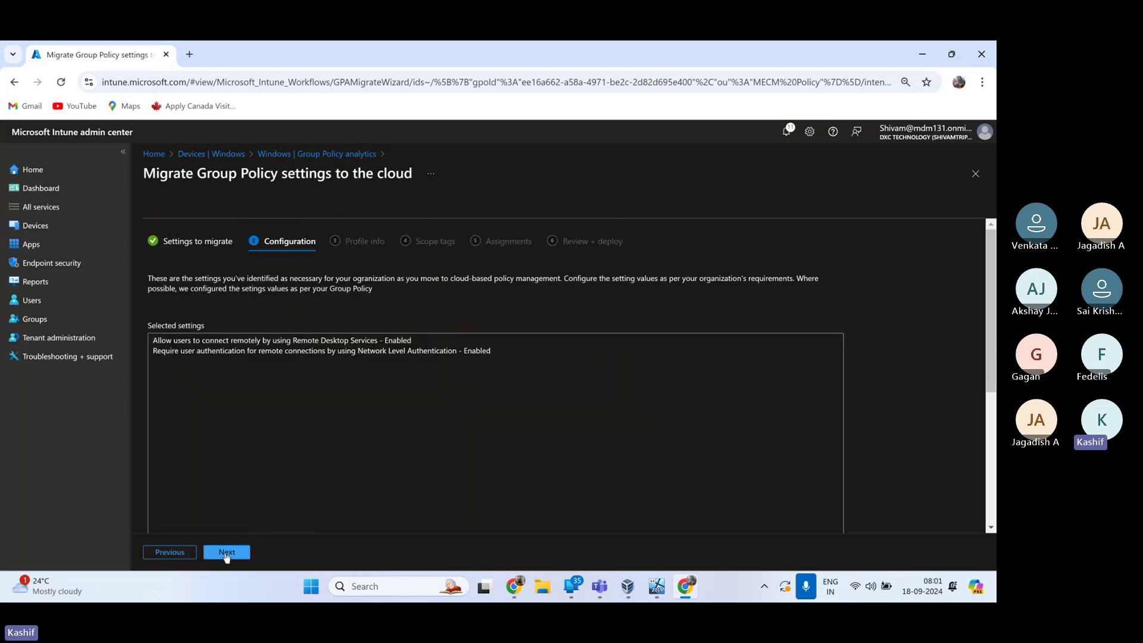
click(227, 553)
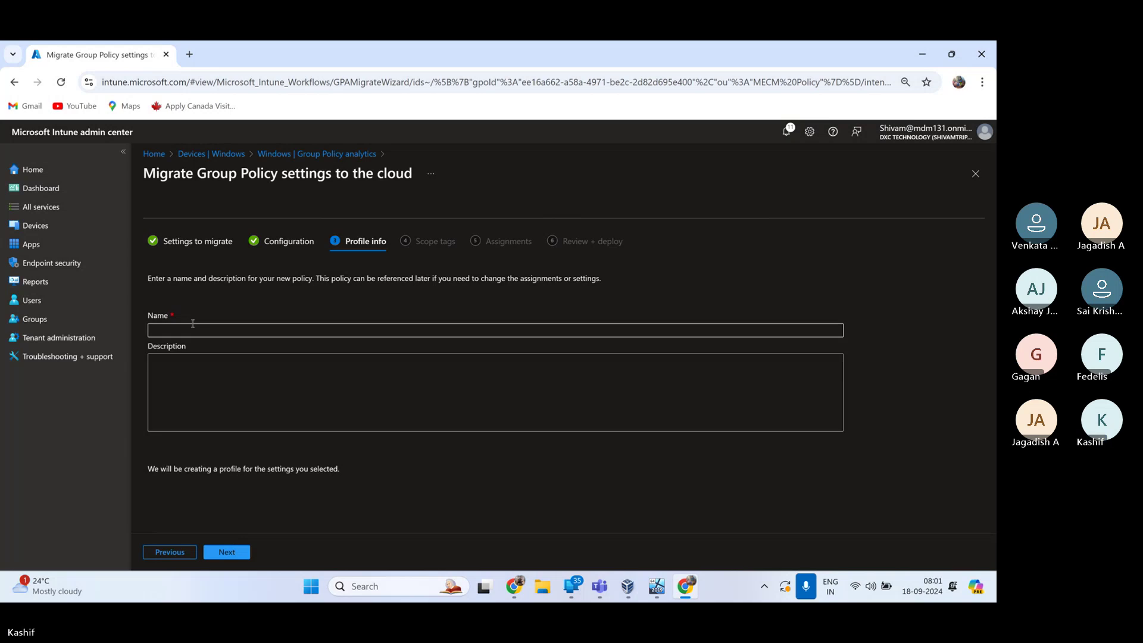
click(192, 323)
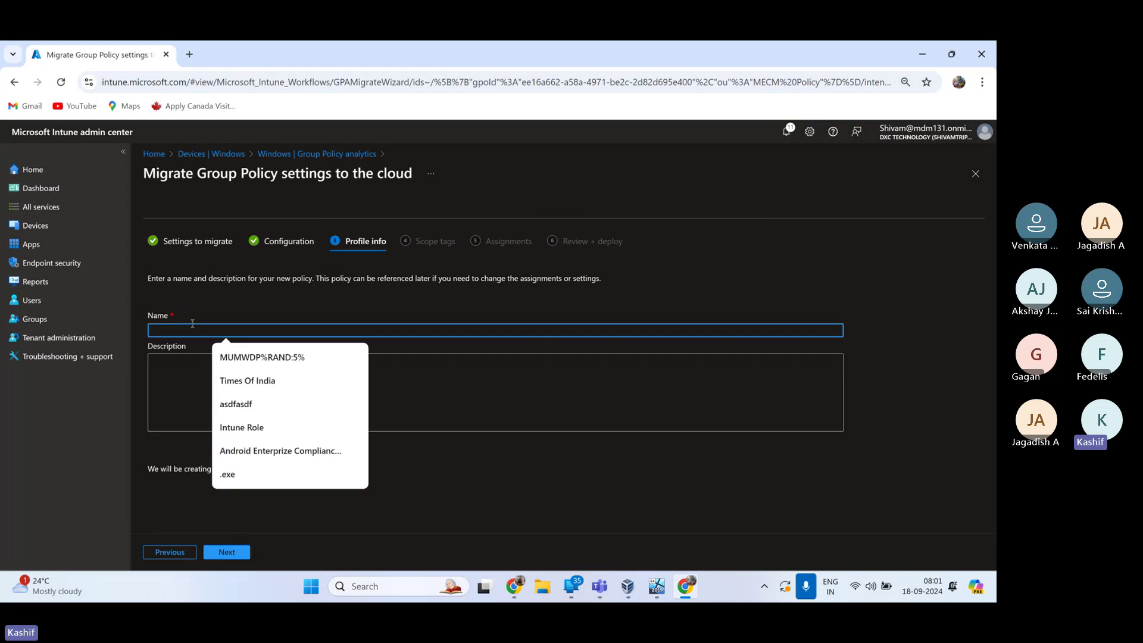
text(Domain)
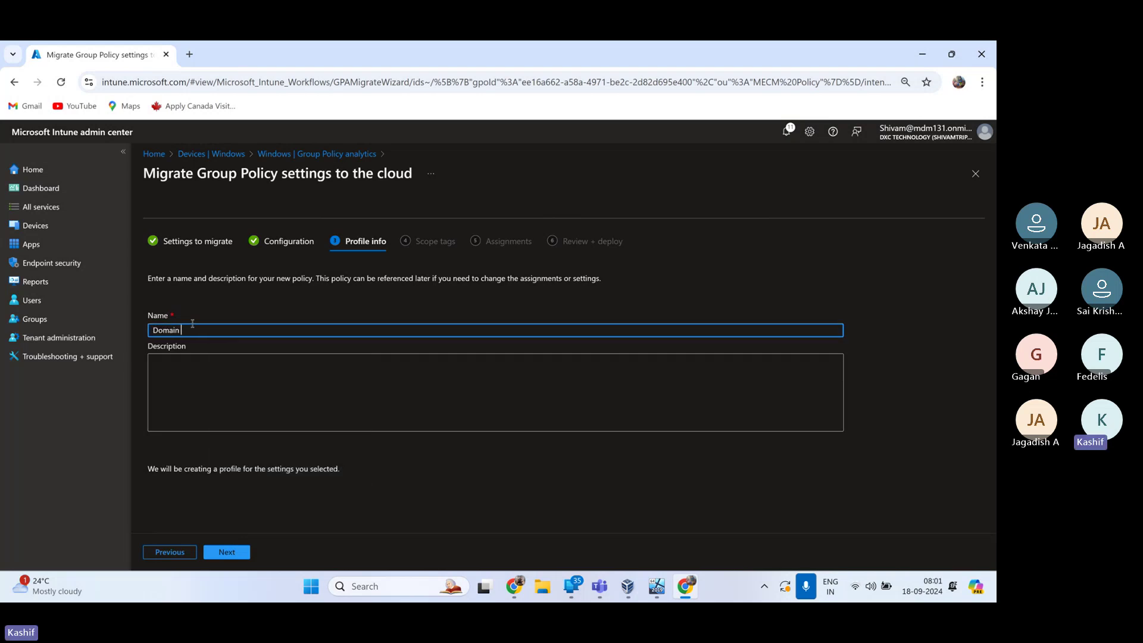
text( Contr)
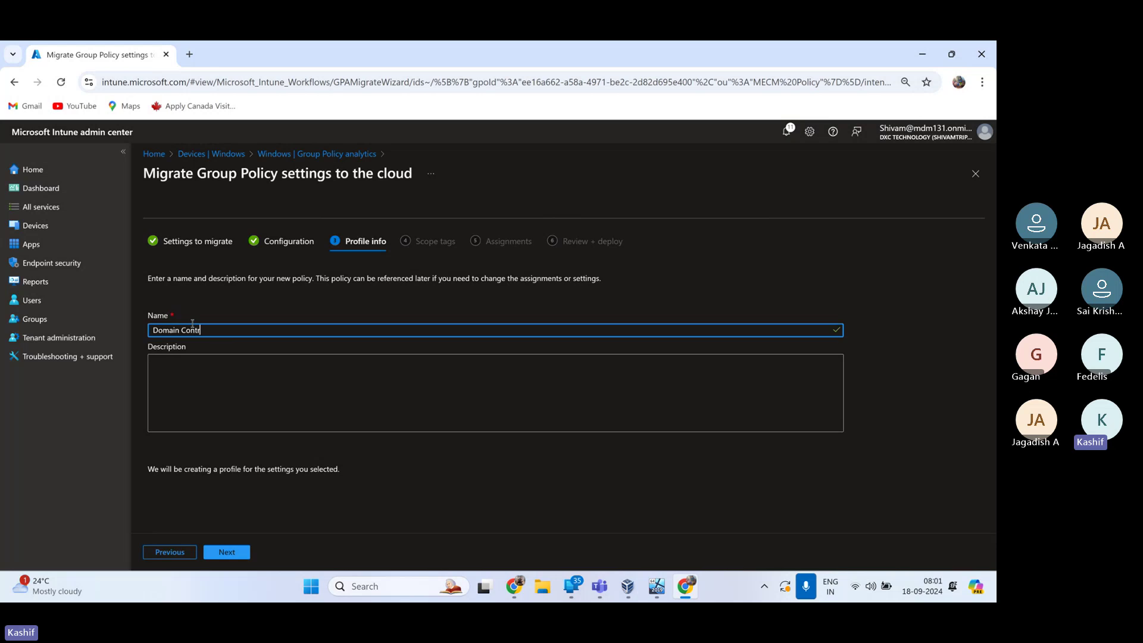
text(oller Group Policies)
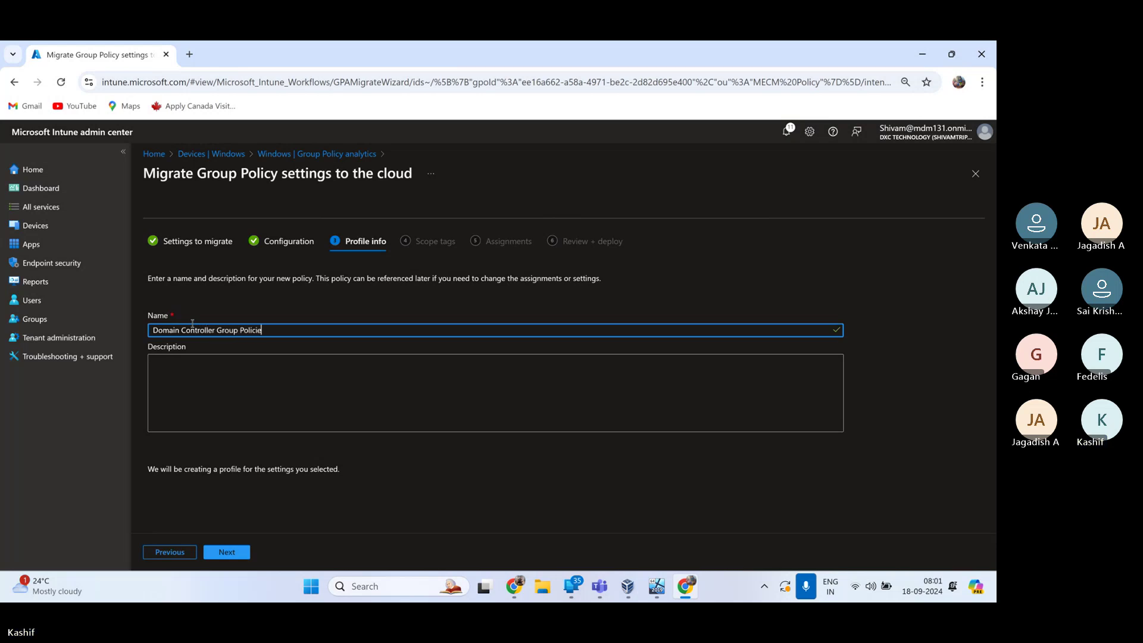
click(225, 552)
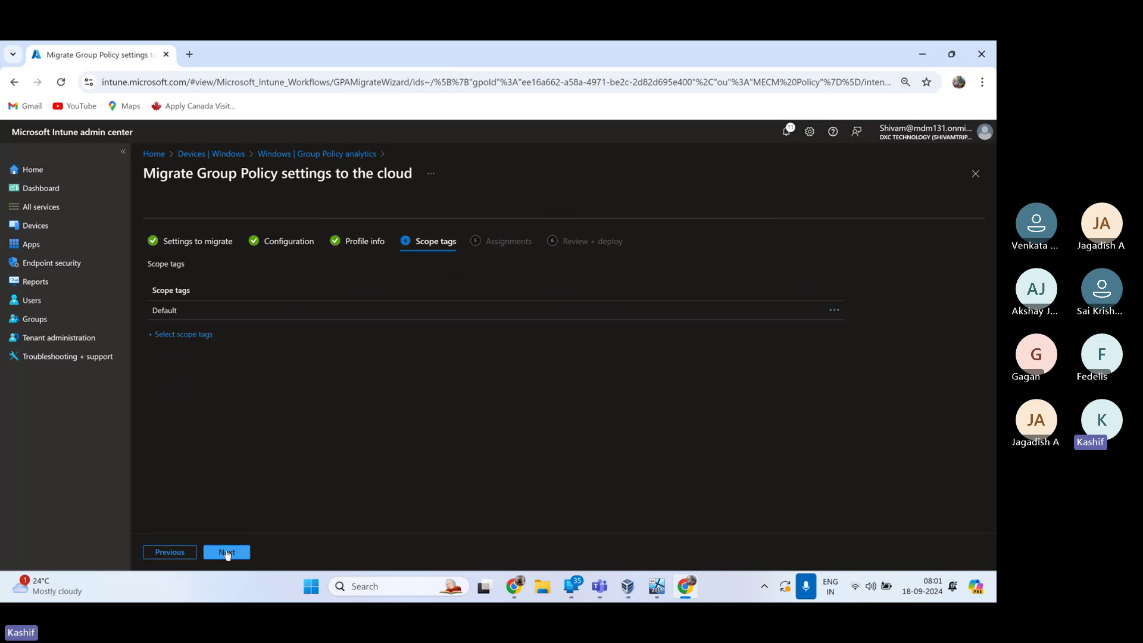
click(225, 552)
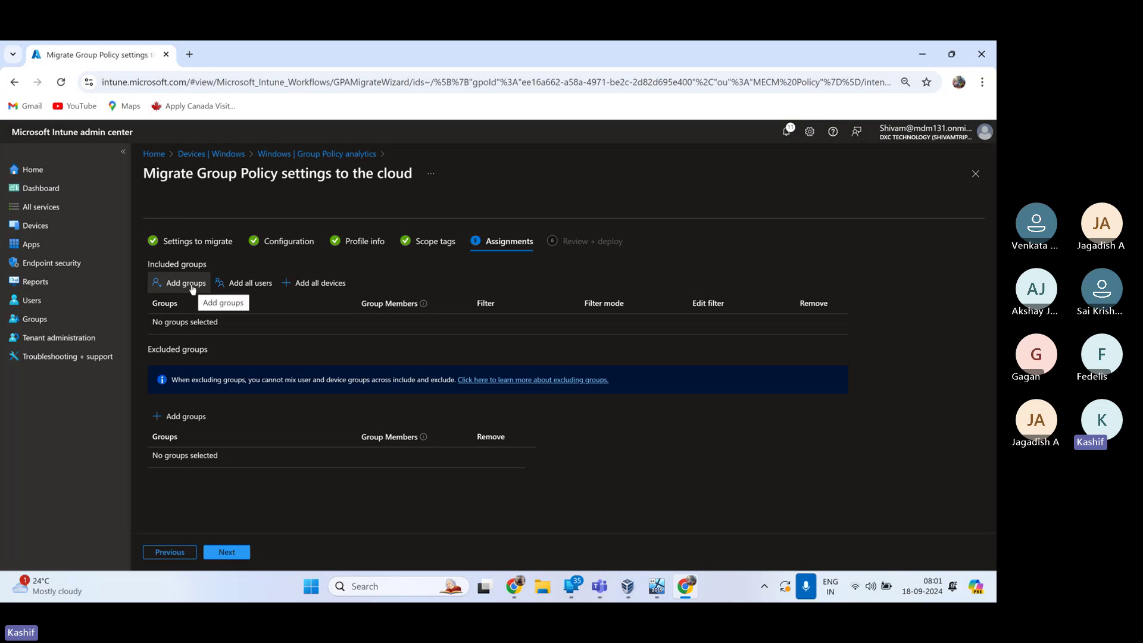
- Assign the Domain Controller Group Policies profile to Windows 10 Device Group and deploy it
click(191, 286)
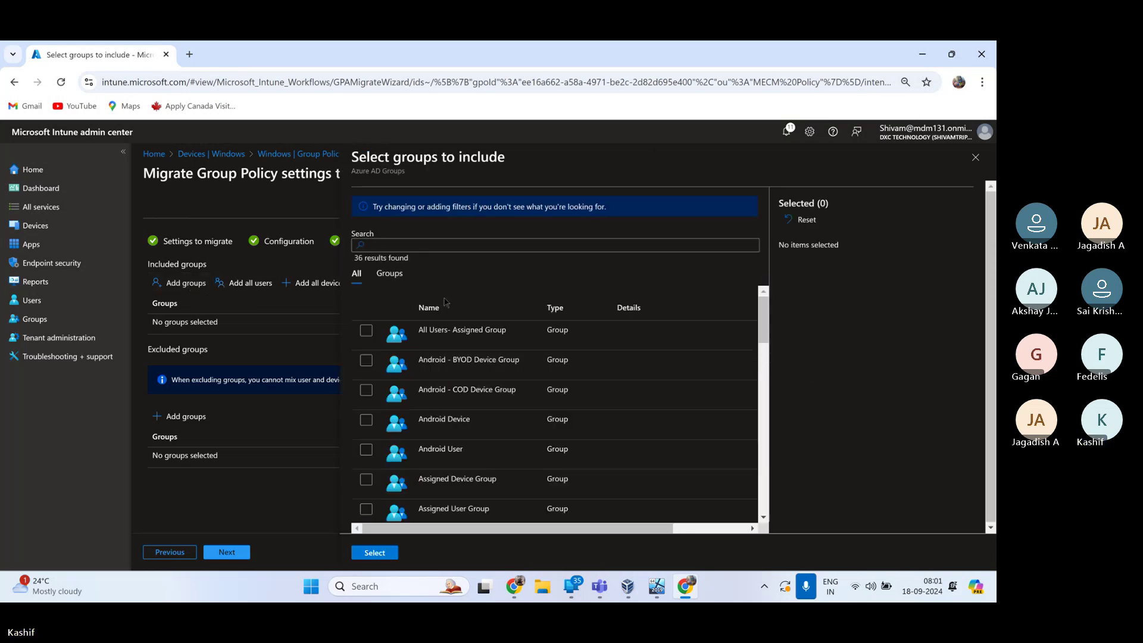
scroll(433, 417, down, 15)
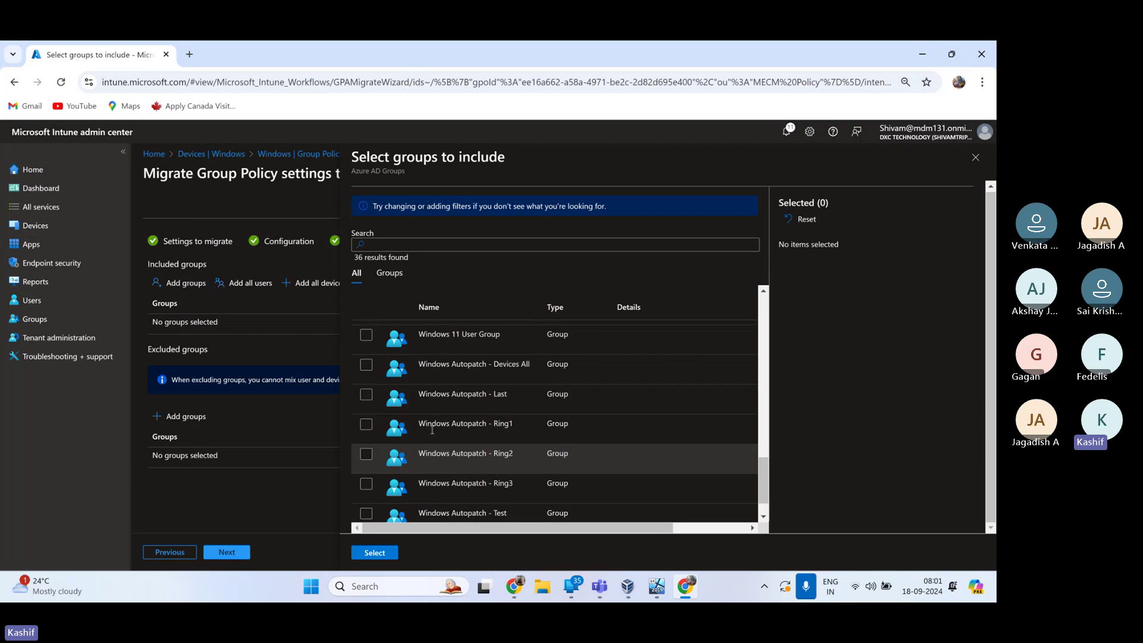
scroll(433, 429, up, 2)
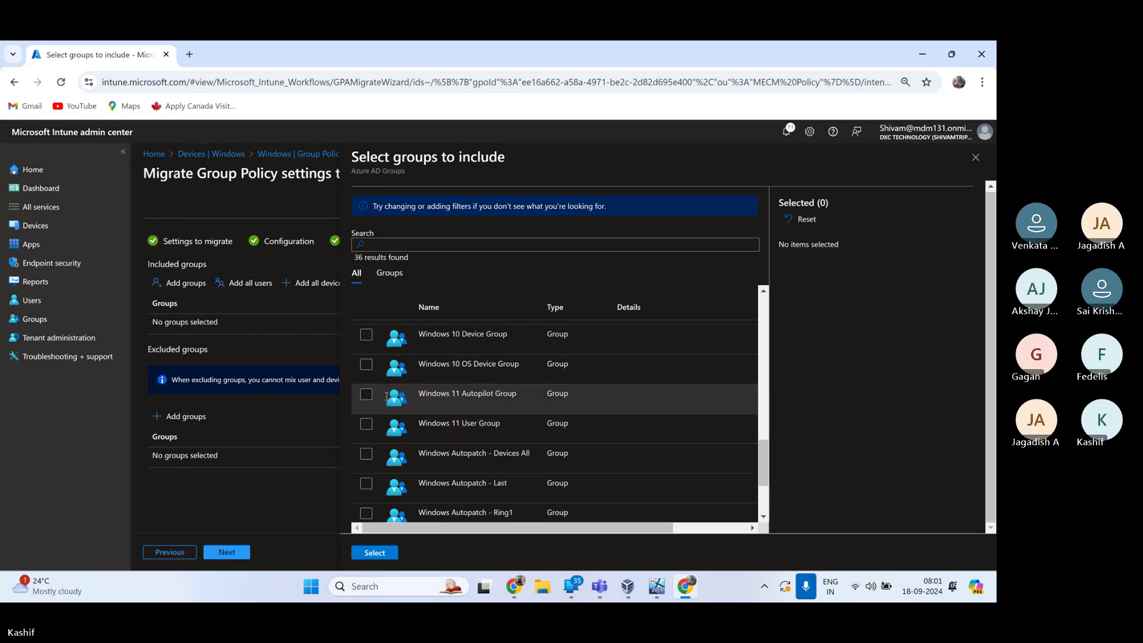
scroll(387, 396, up, 1)
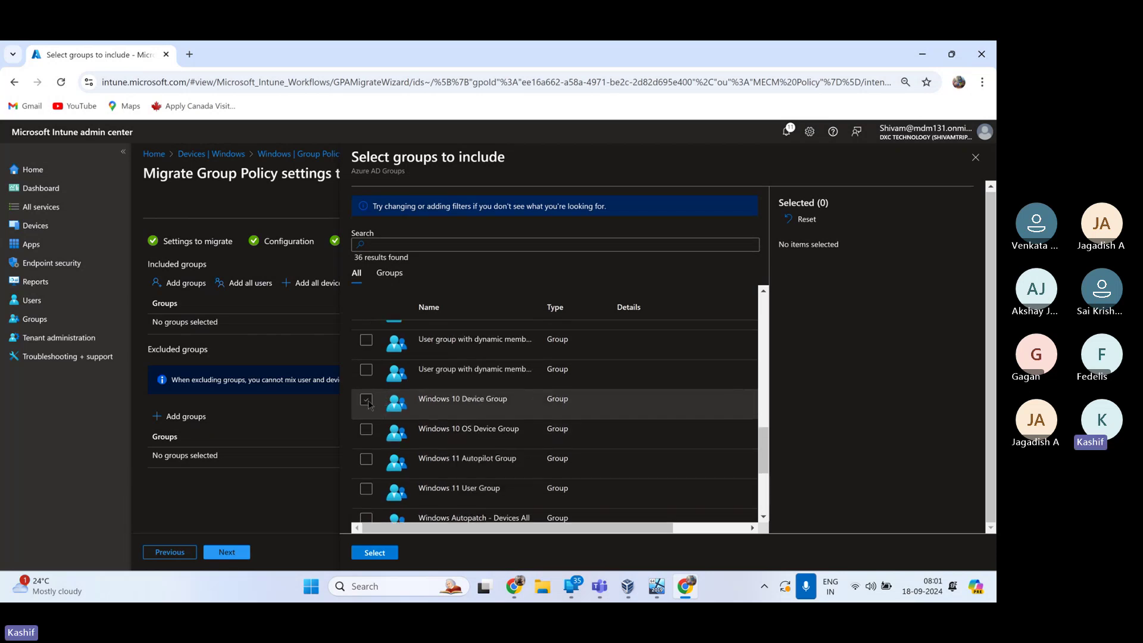
click(367, 400)
triple_click(474, 404)
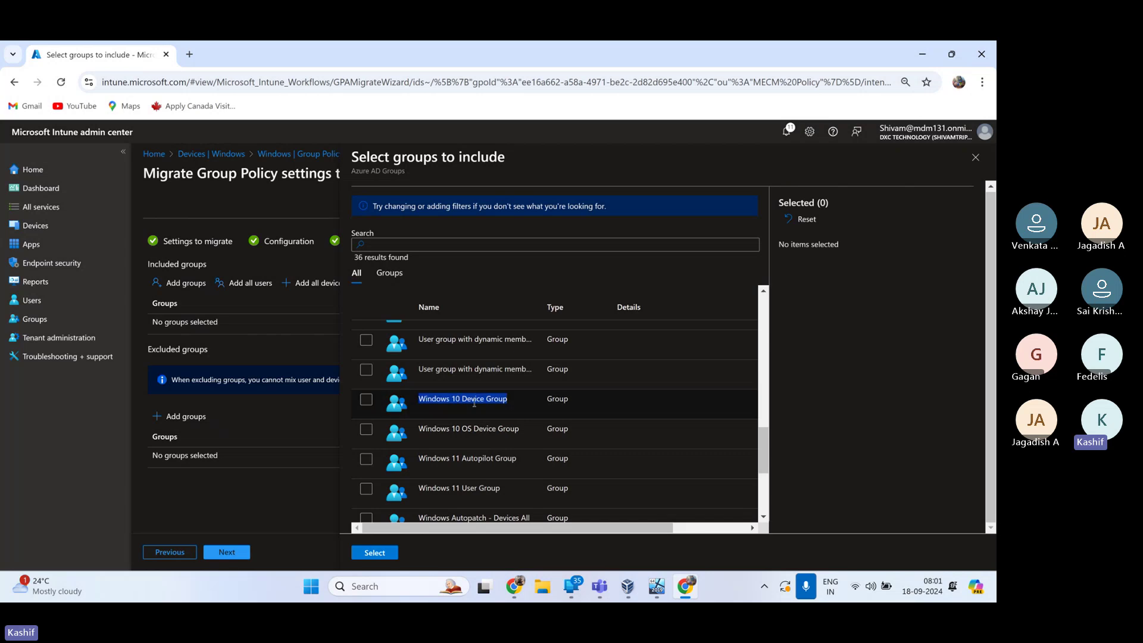
click(367, 401)
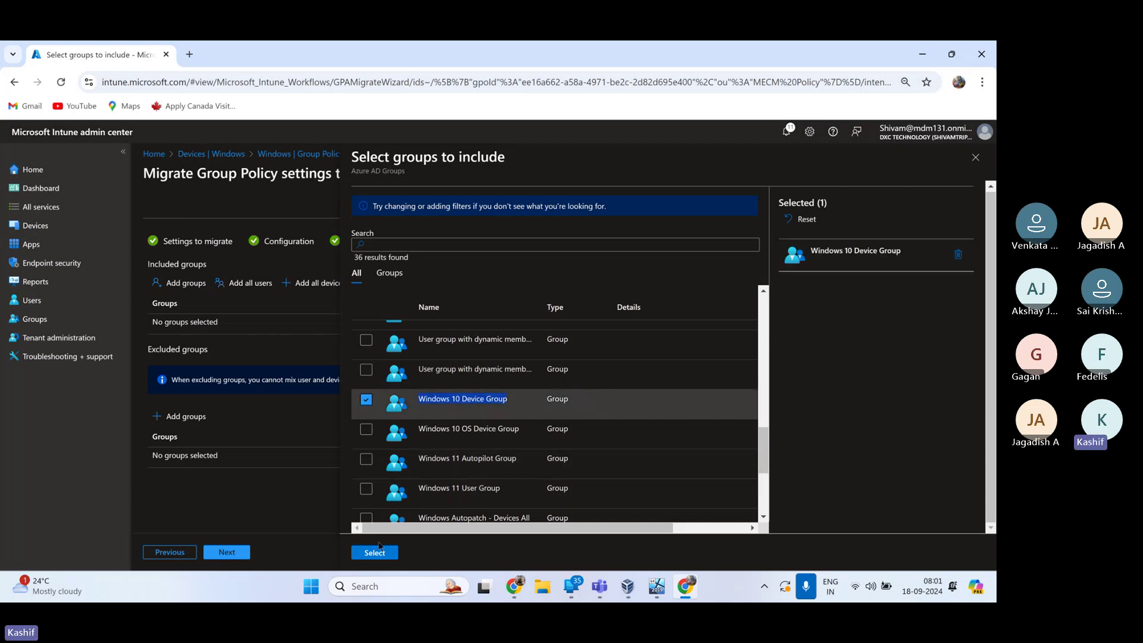
click(375, 554)
click(227, 555)
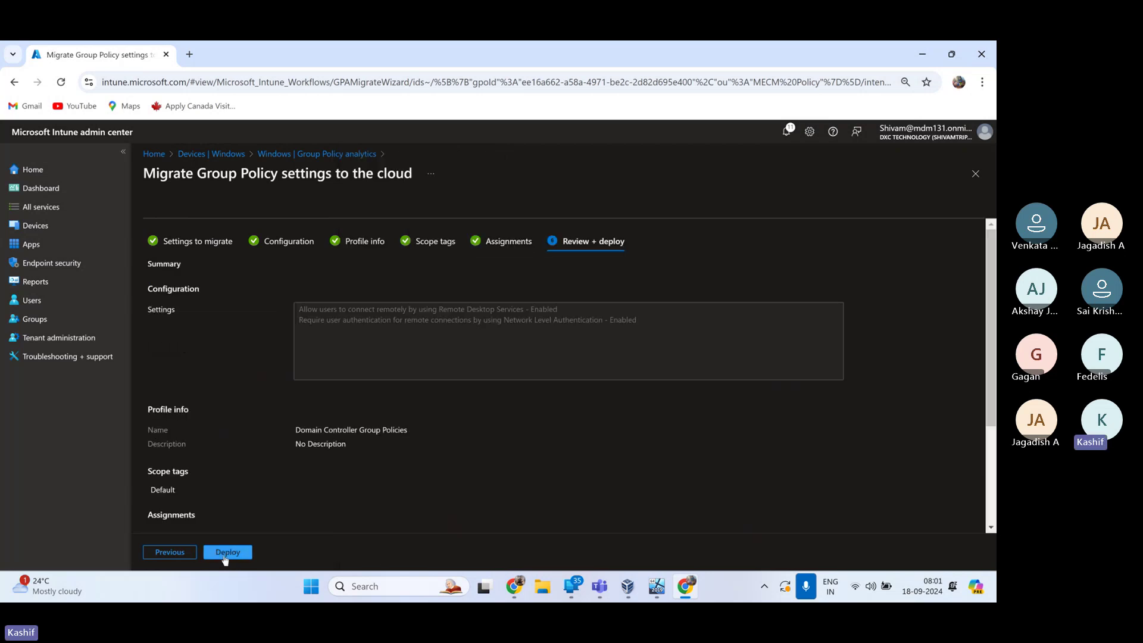
click(226, 553)
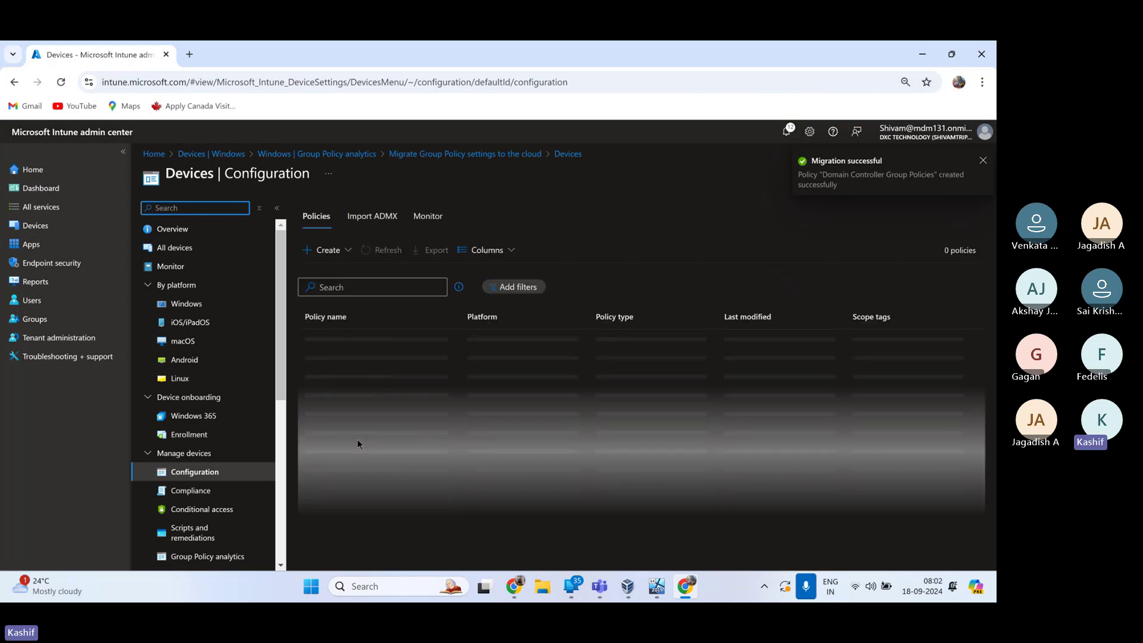
- Refresh Devices | Configuration and locate the Domain Controller Group Policies entry
scroll(381, 405, down, 3)
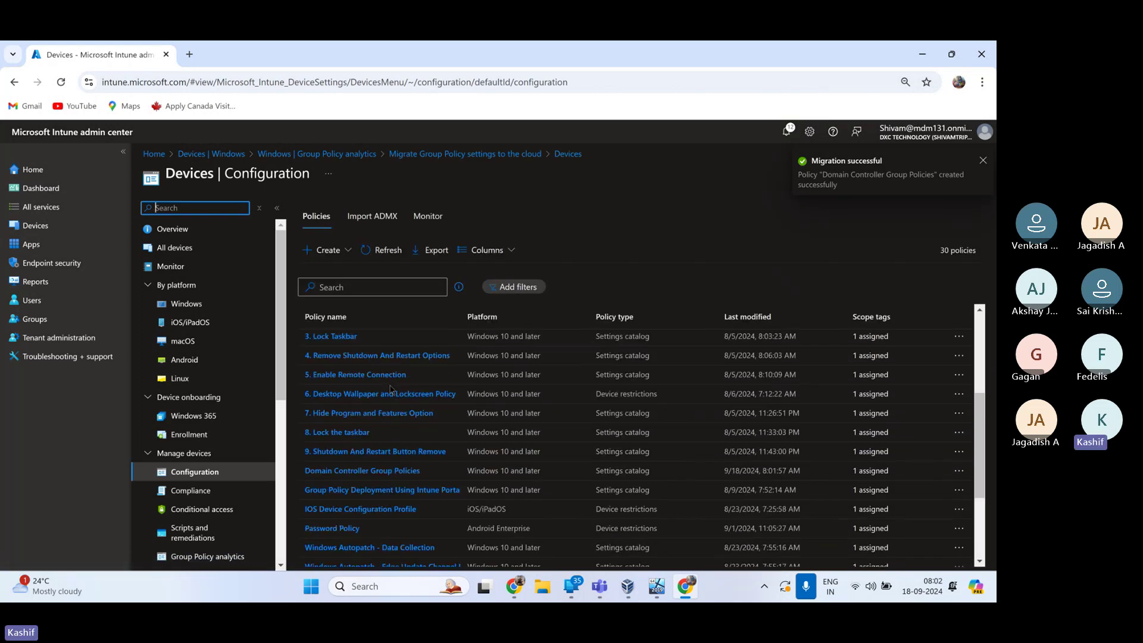
scroll(390, 389, down, 3)
scroll(399, 427, up, 6)
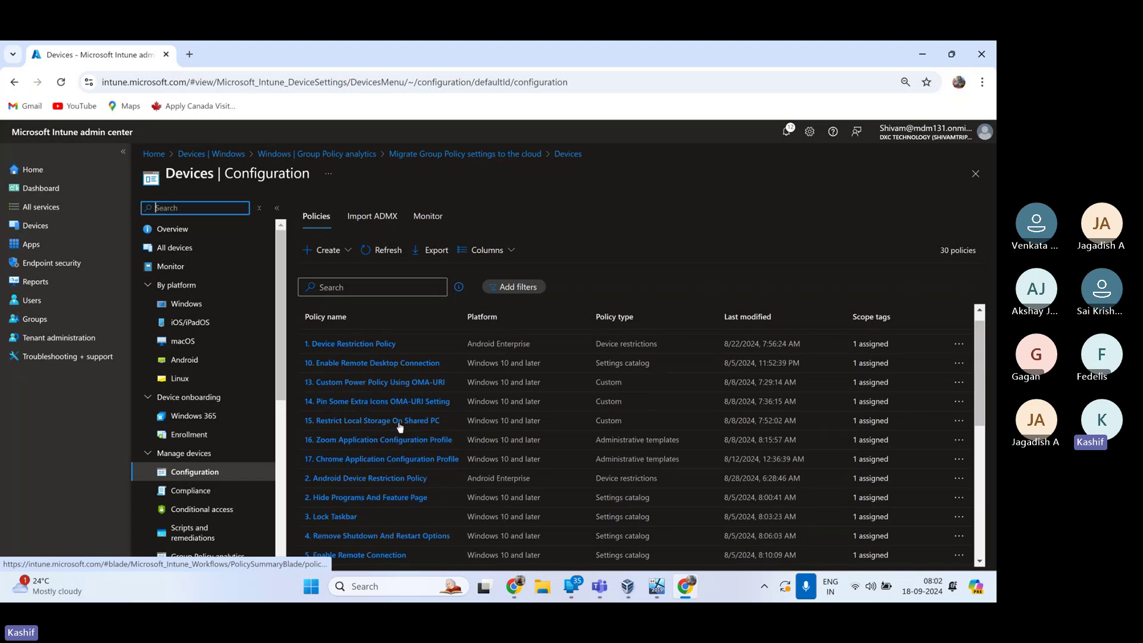
click(387, 250)
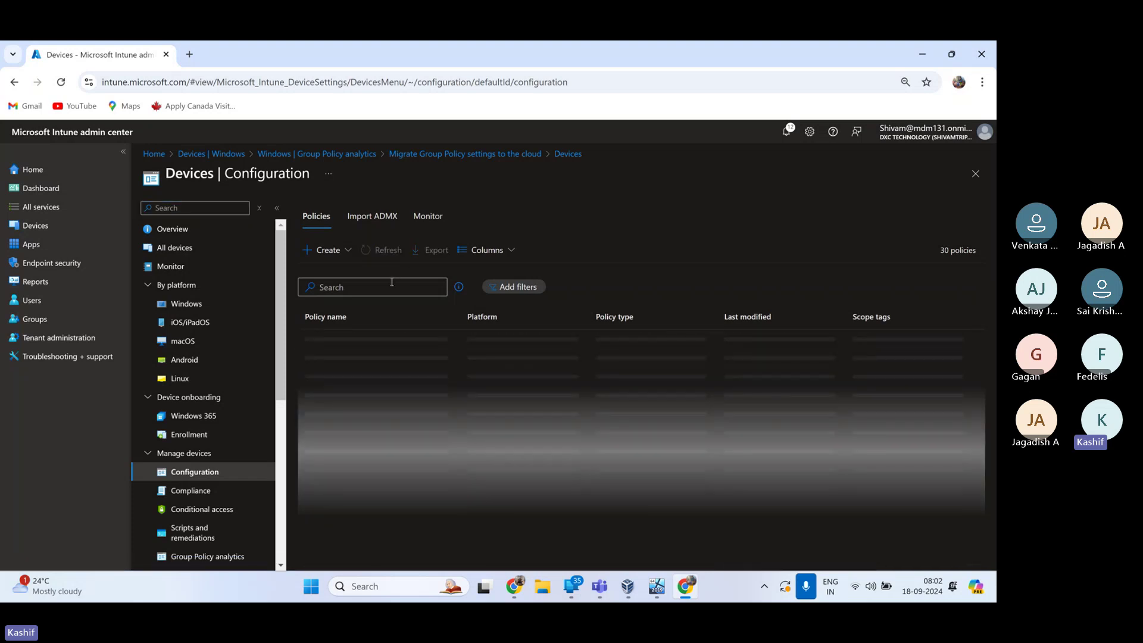
scroll(399, 393, down, 6)
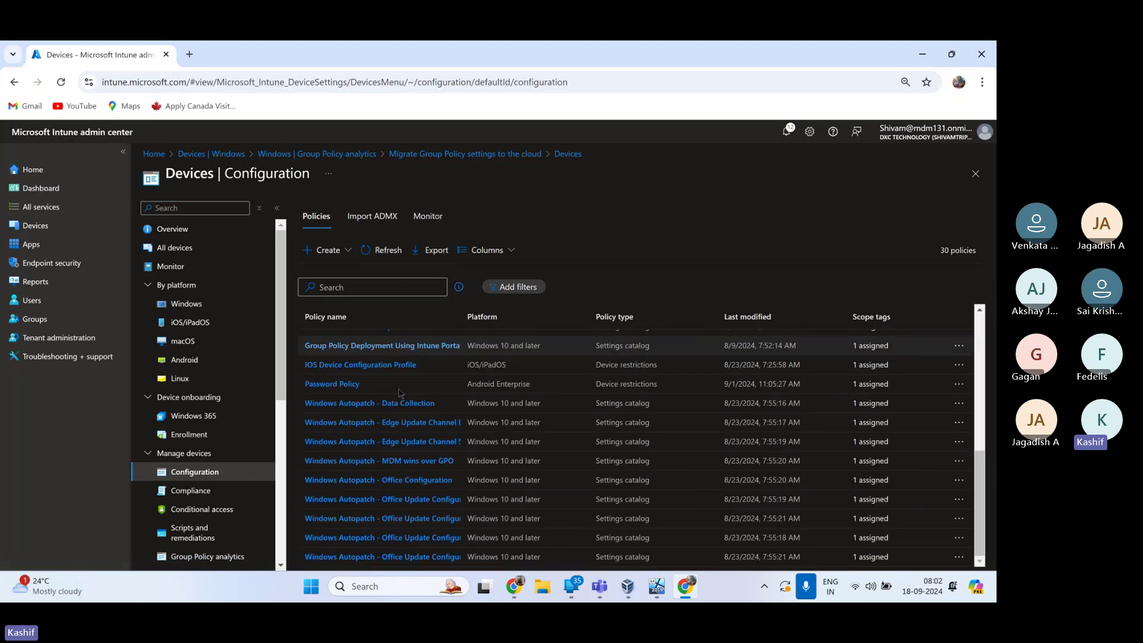
scroll(398, 393, up, 3)
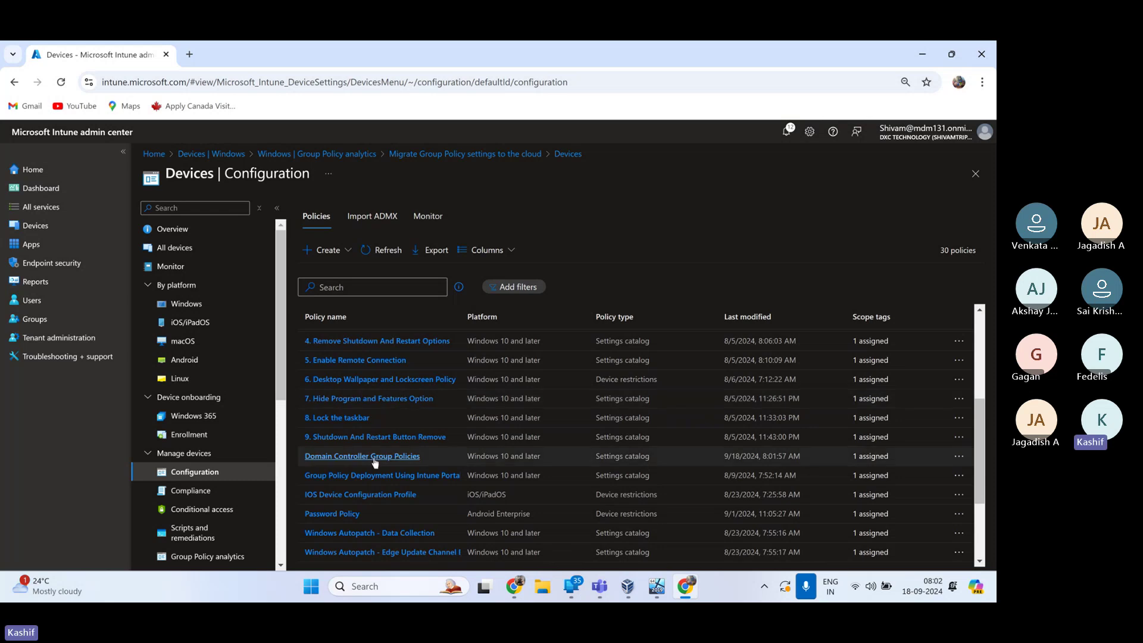
drag(424, 456, 308, 462)
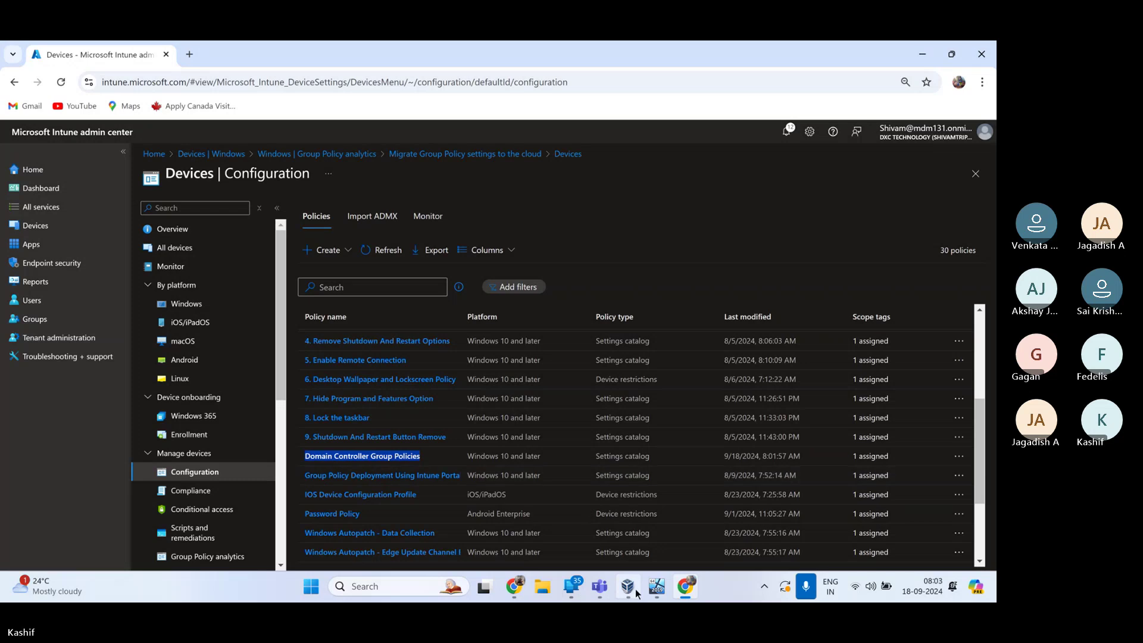
mouse_move(648, 590)
mouse_move(570, 596)
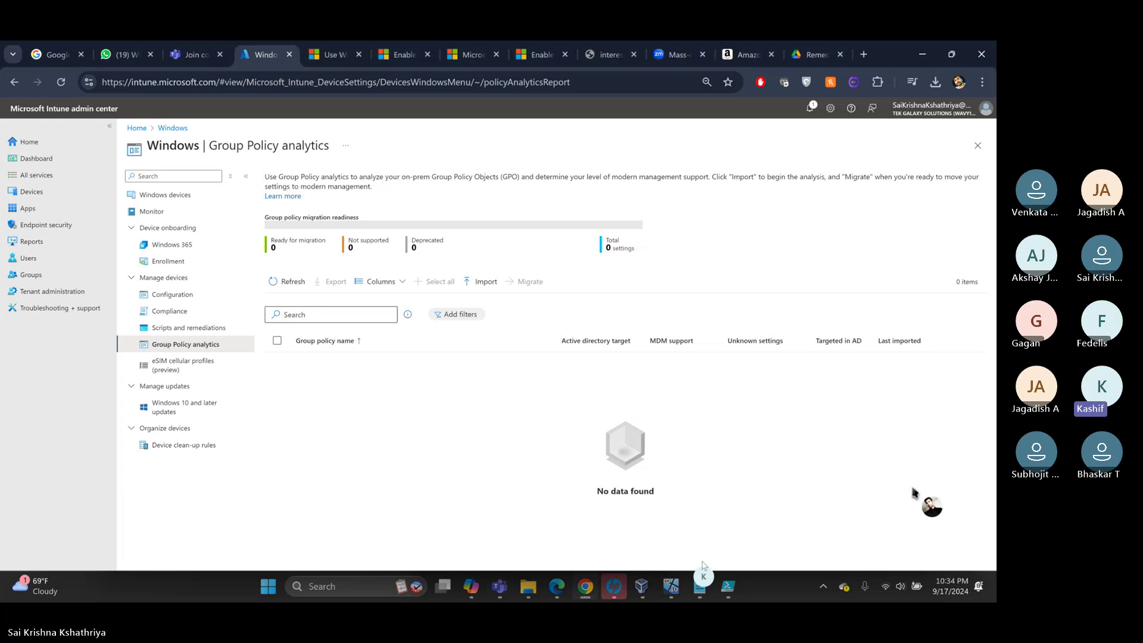
- In Intune Notes.txt, add '18th Sept Topics:' listing Remediation Script, Platform Script, Group Policy Analyti
click(700, 587)
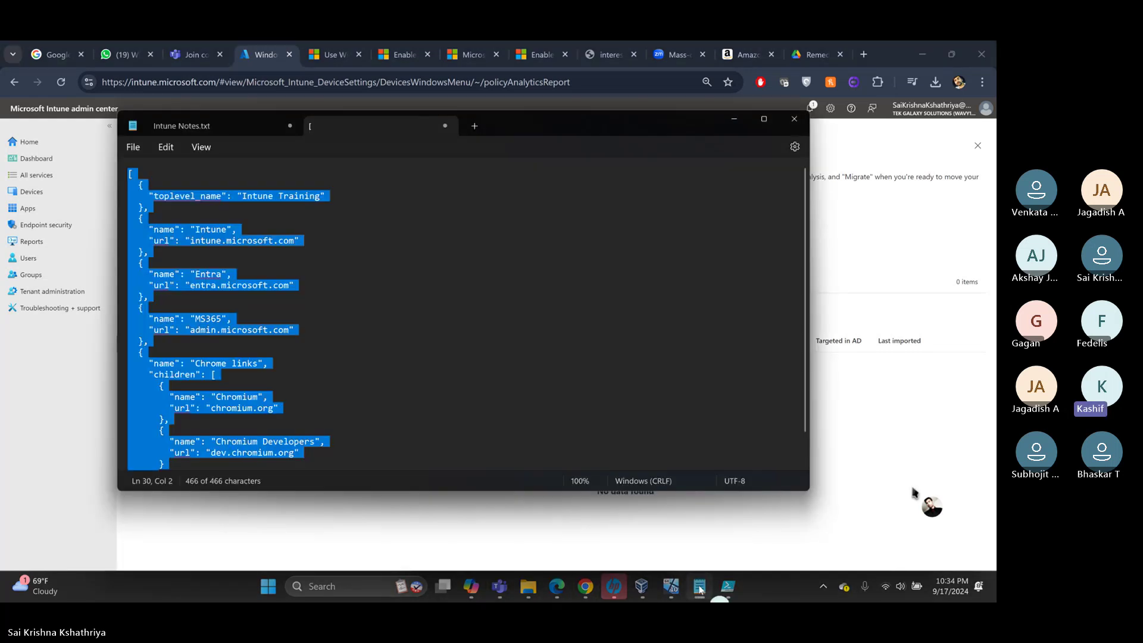
click(213, 130)
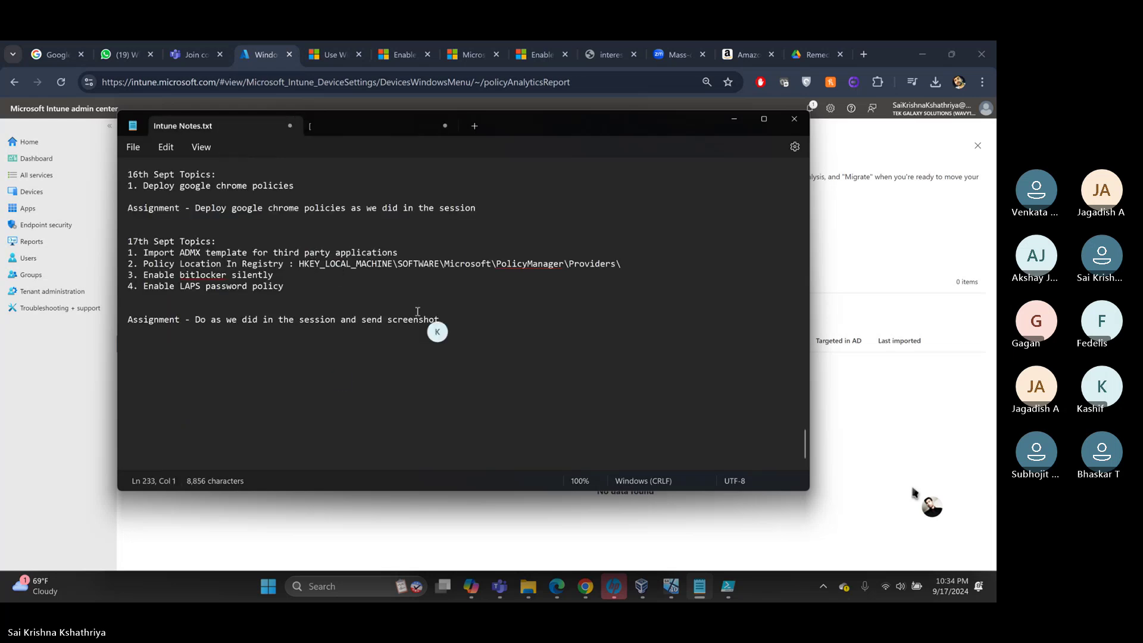
click(211, 358)
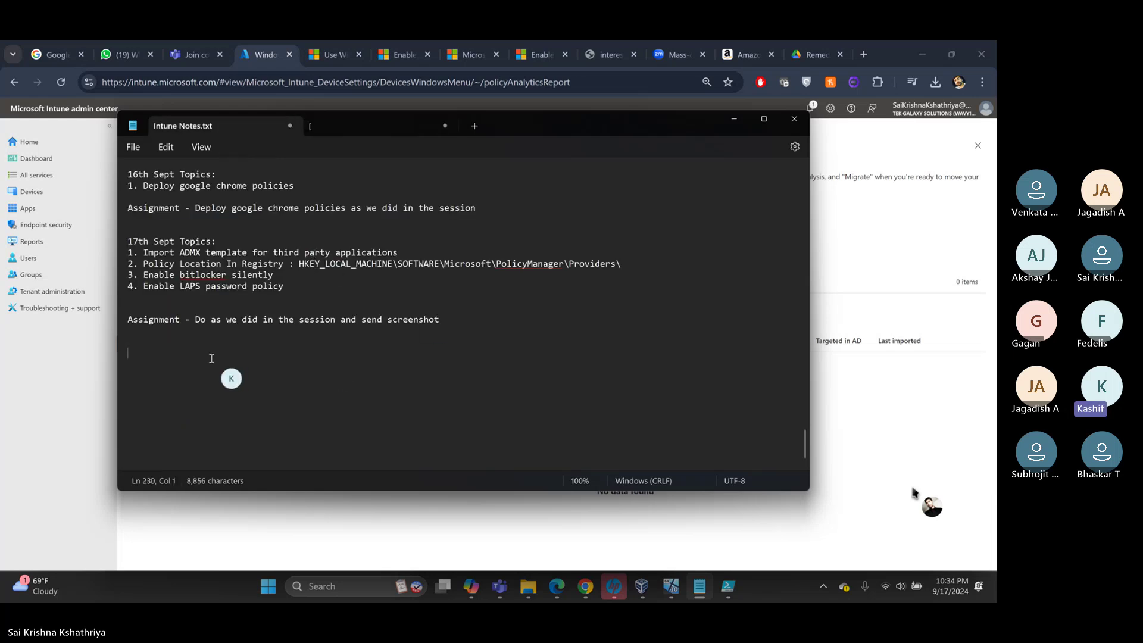
text(18th S)
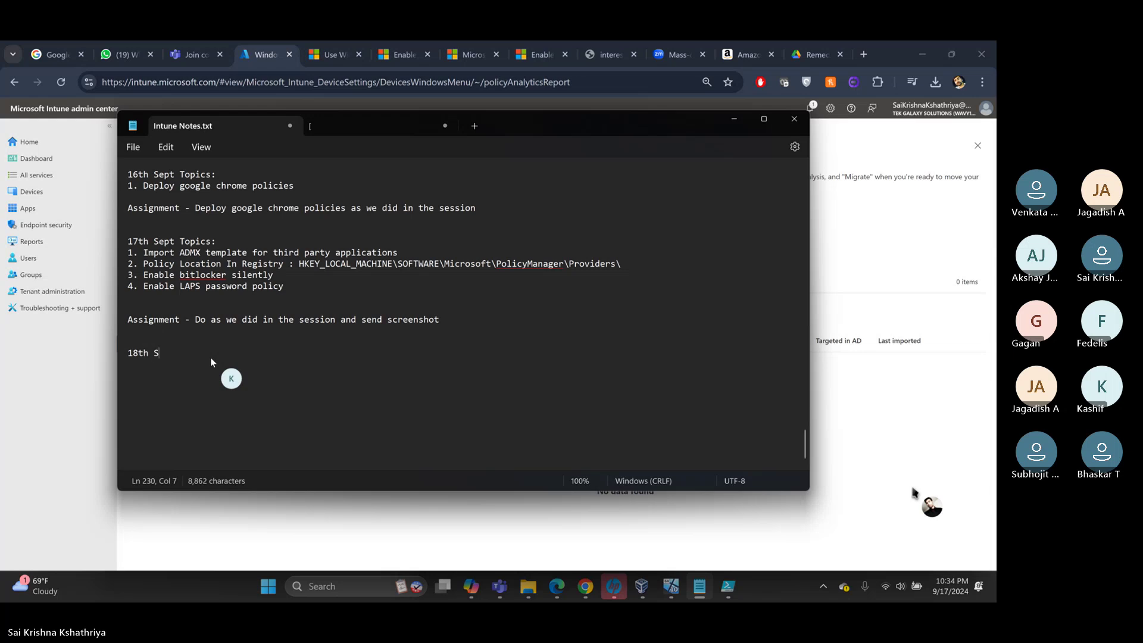
text(ept Topics:)
key(Return)
text(1)
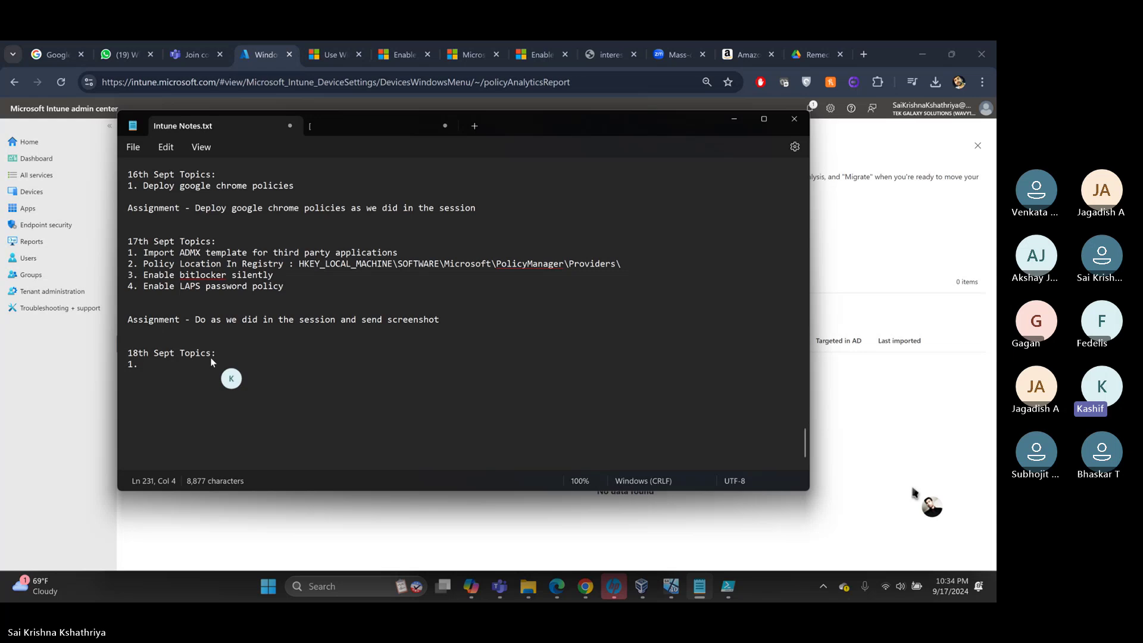
text(. Remediation Script)
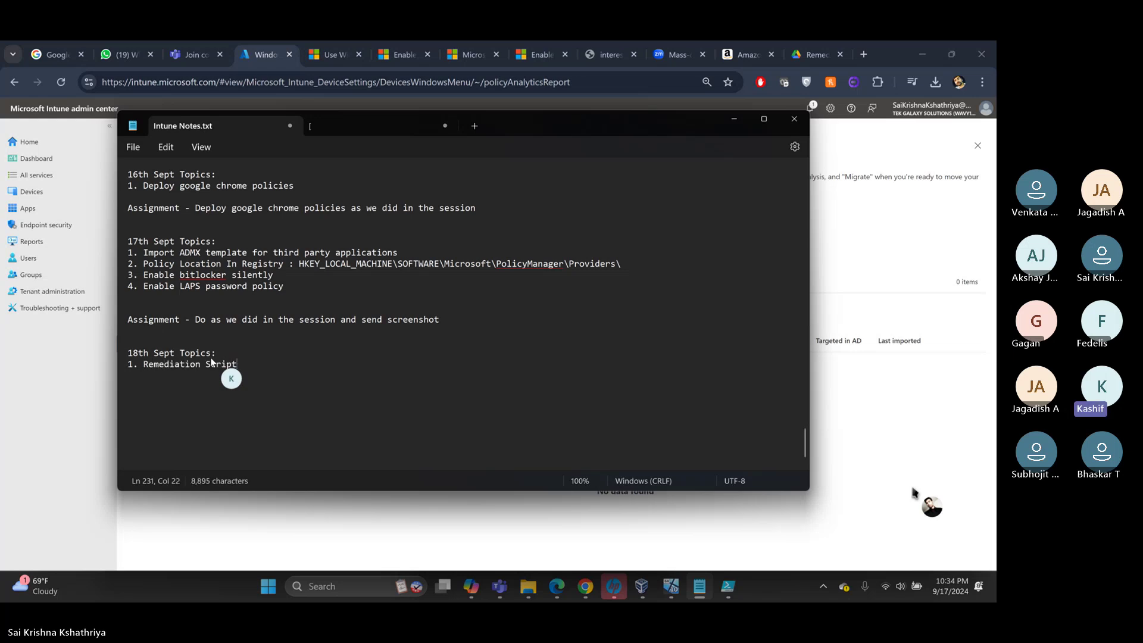
key(Return)
text(2. Pl)
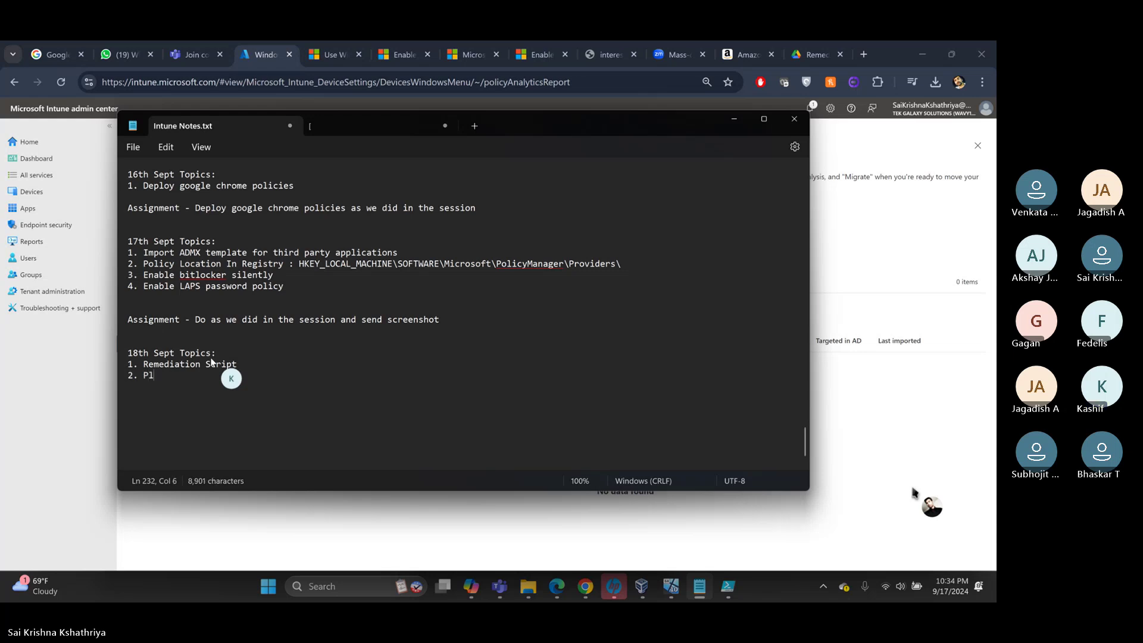
text(atfor)
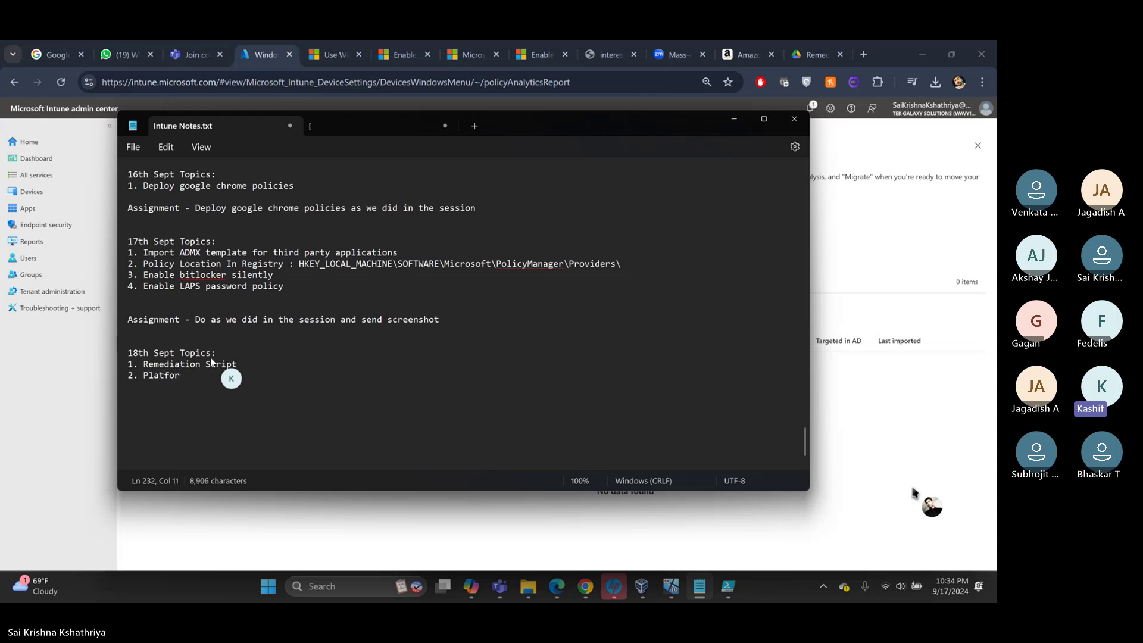
text(m Script)
key(Return)
text(3)
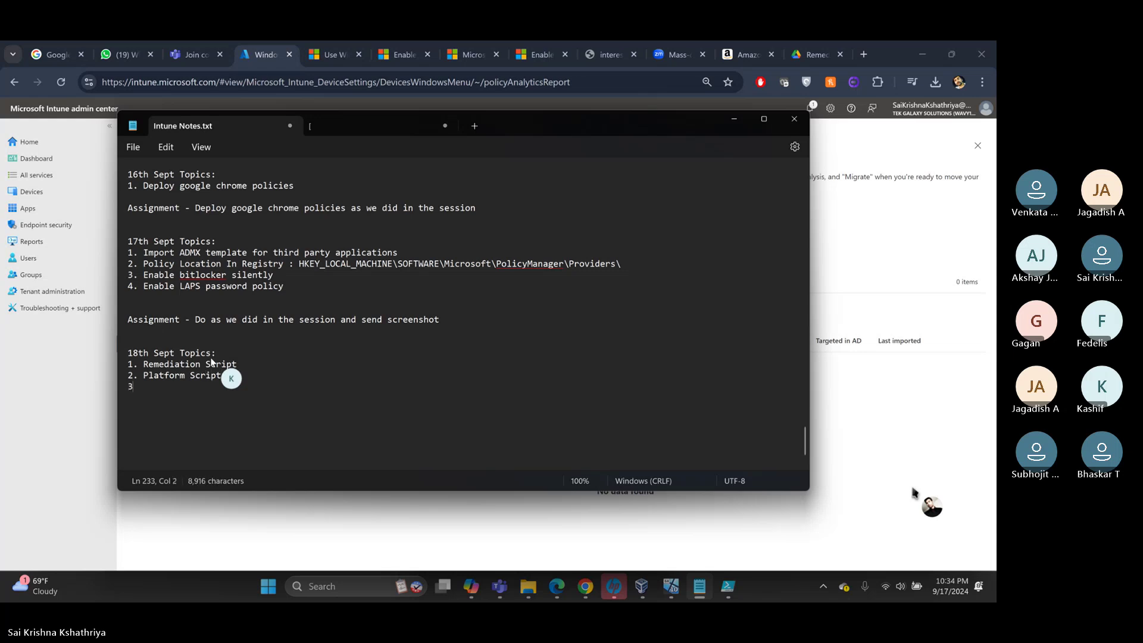
text(. Group Policy A)
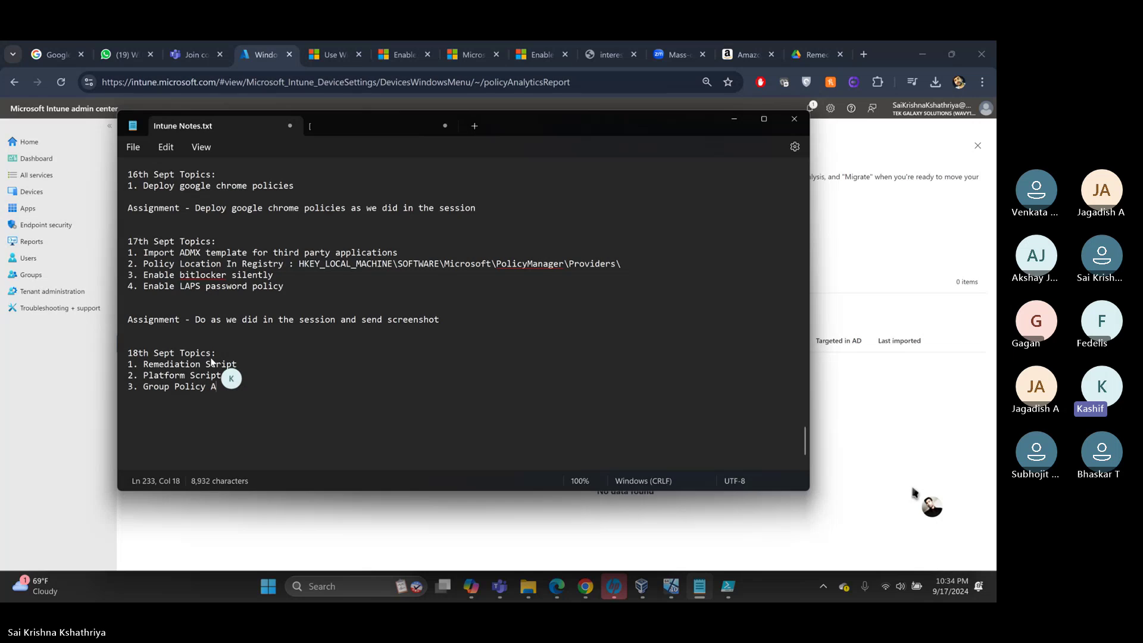
text(n)
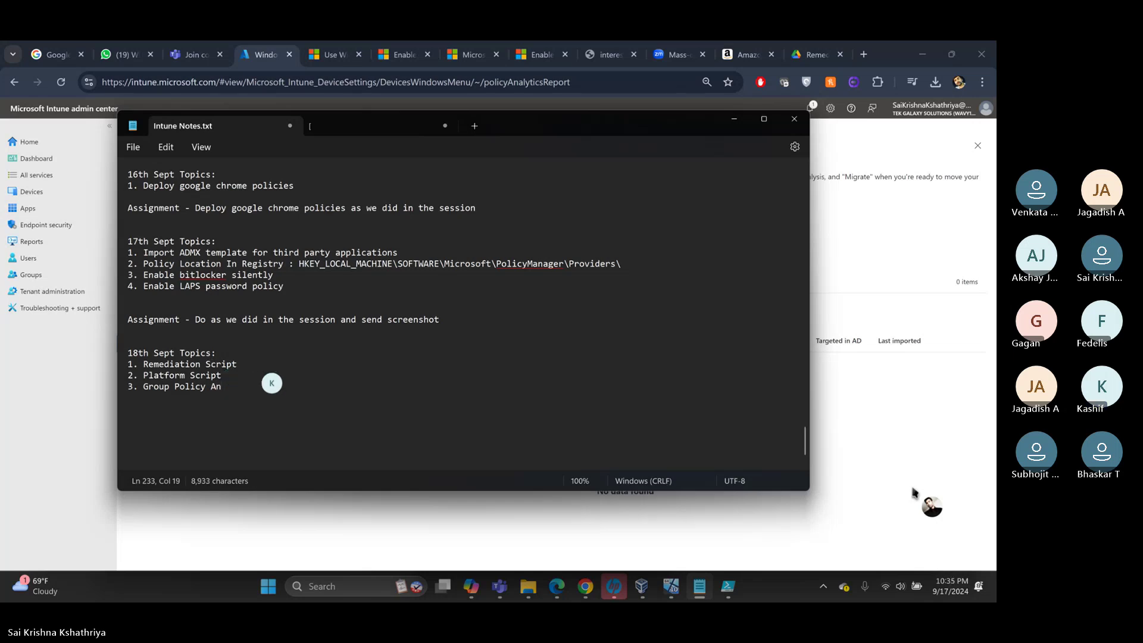
text(alytics)
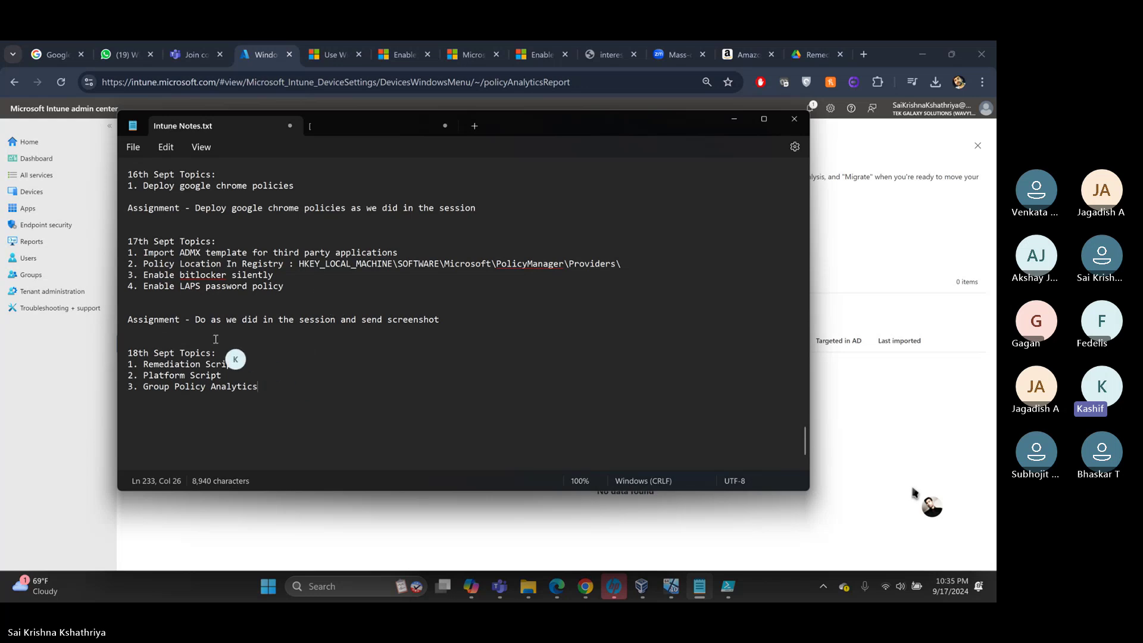
- Add the line 'Assignment - Deploy 1 powershell script' below the topics
key(Return)
key(Return)
text(Ass)
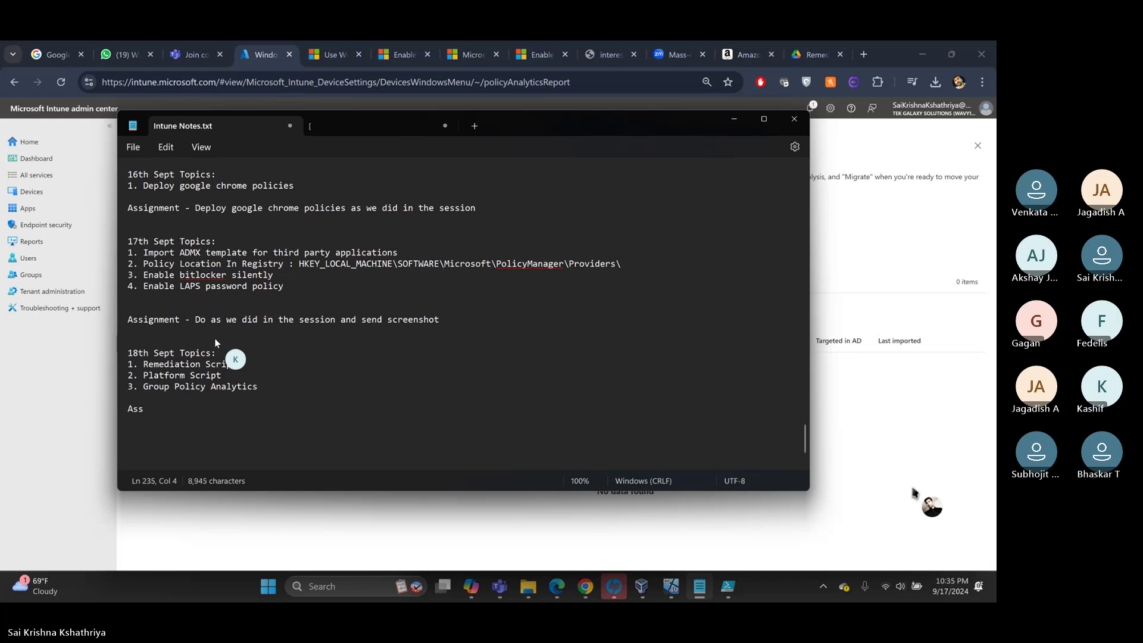
text(ignment - )
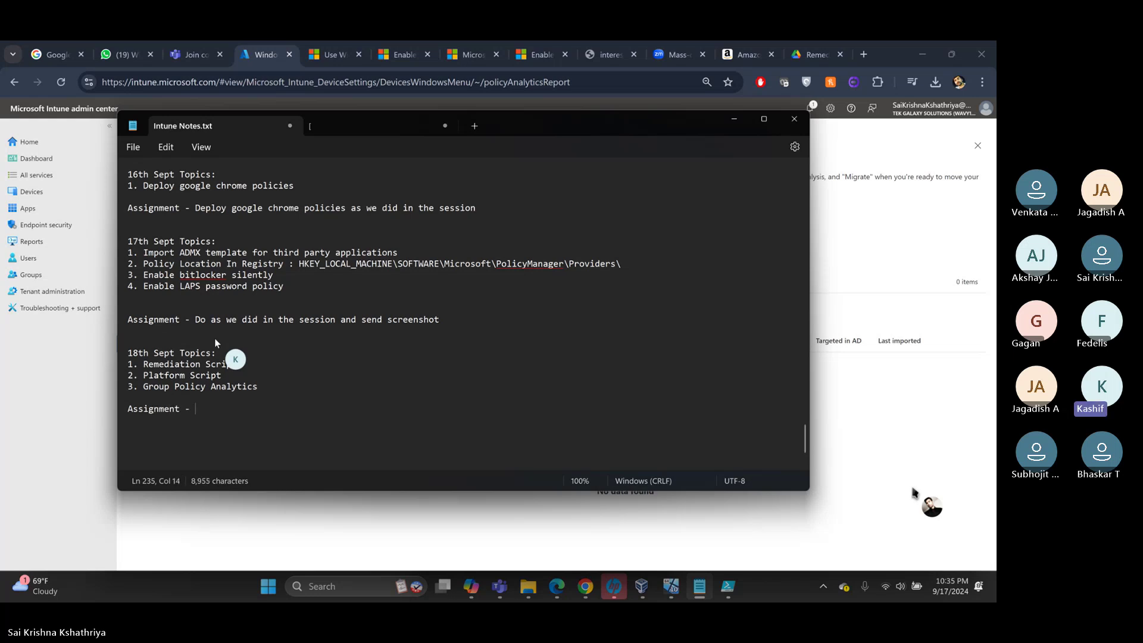
text(Deploy 1)
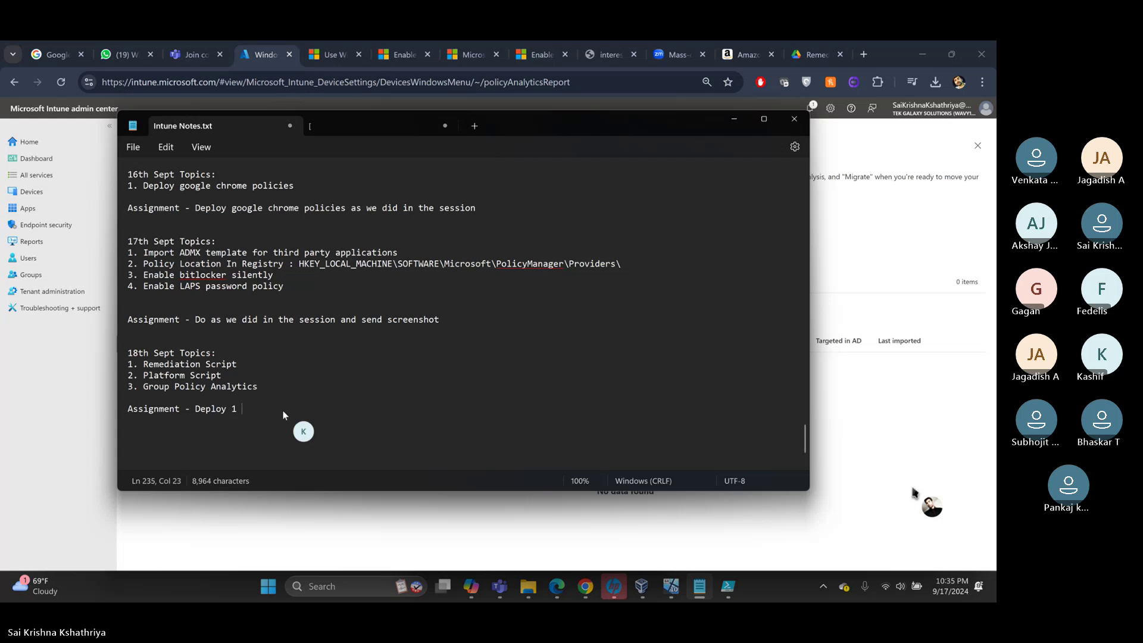
text(powershell script)
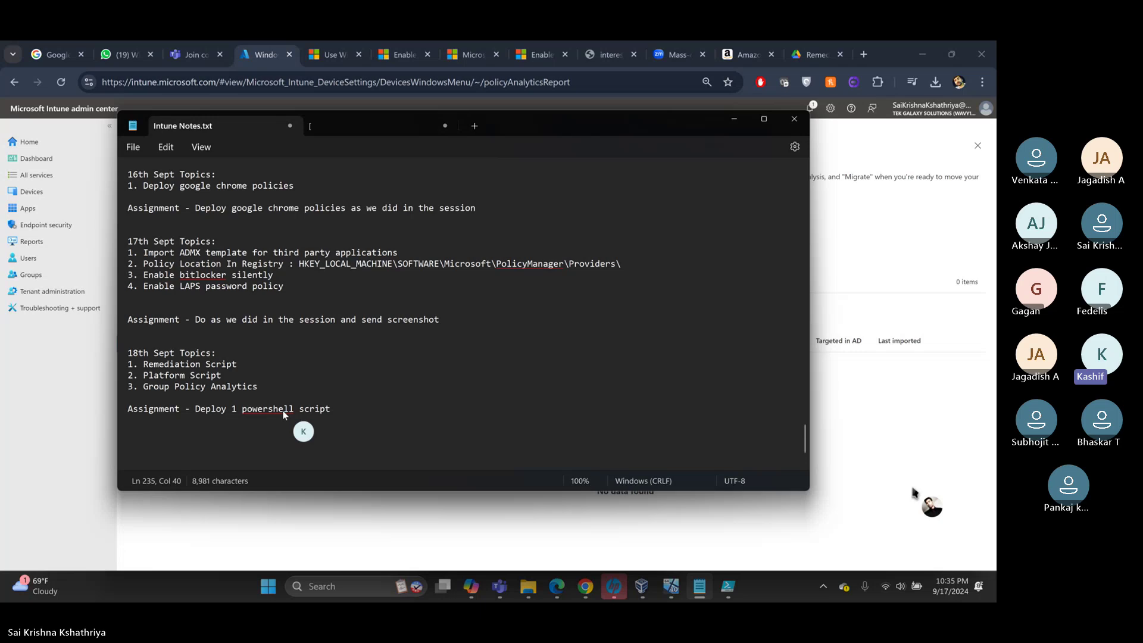
- Review the Platform scripts list under Scripts and remediations, then switch to the WINVM001 VM
click(92, 419)
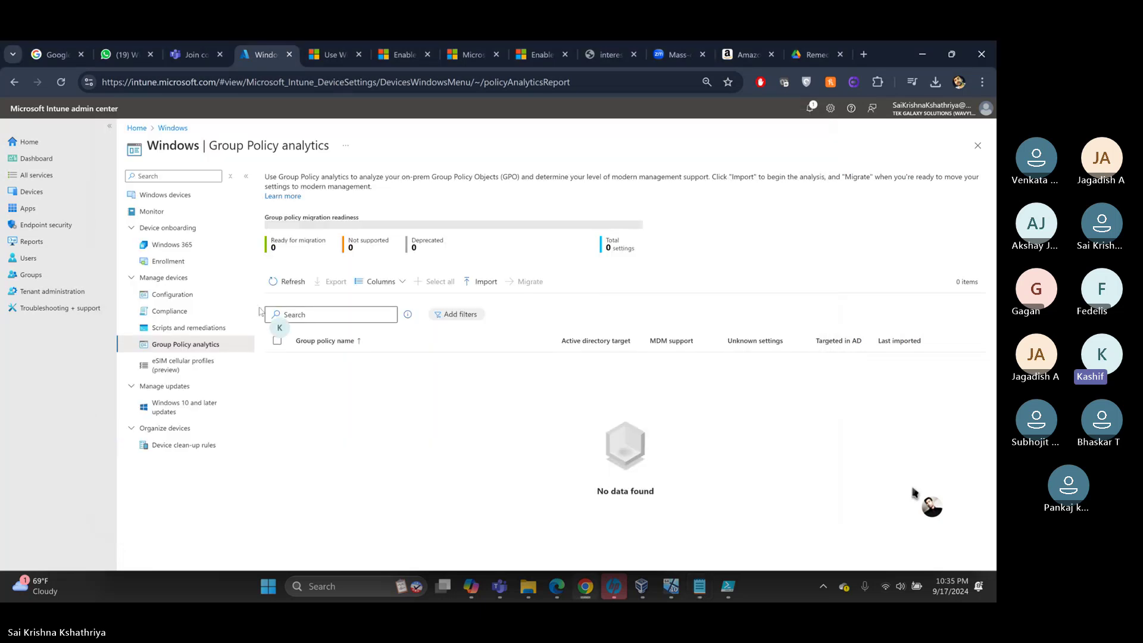
click(177, 331)
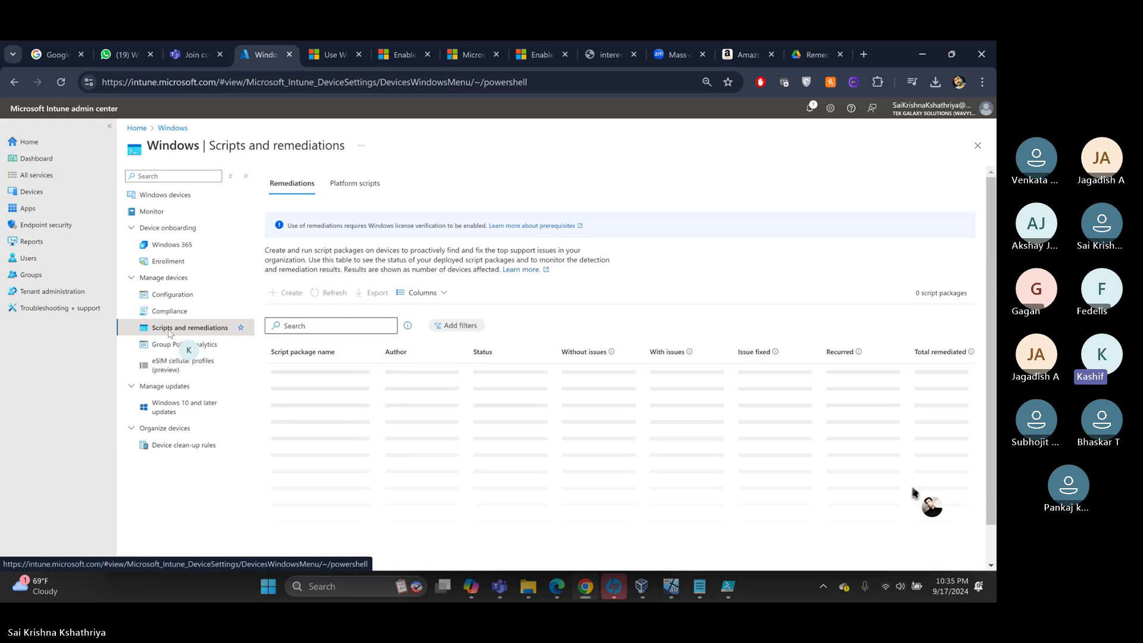
click(361, 183)
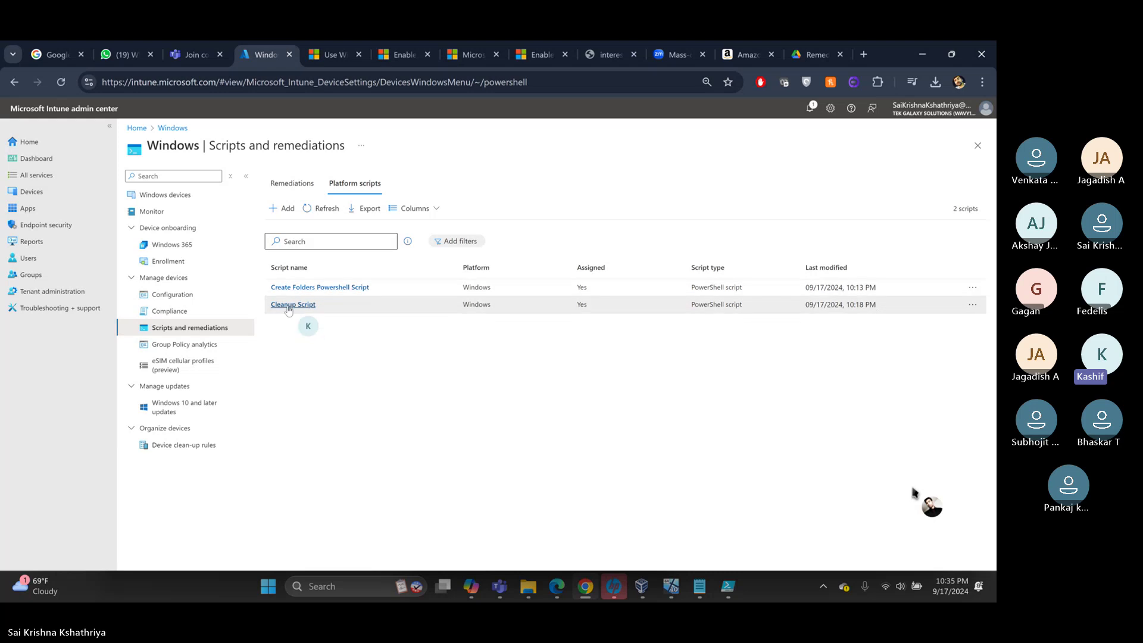
click(669, 588)
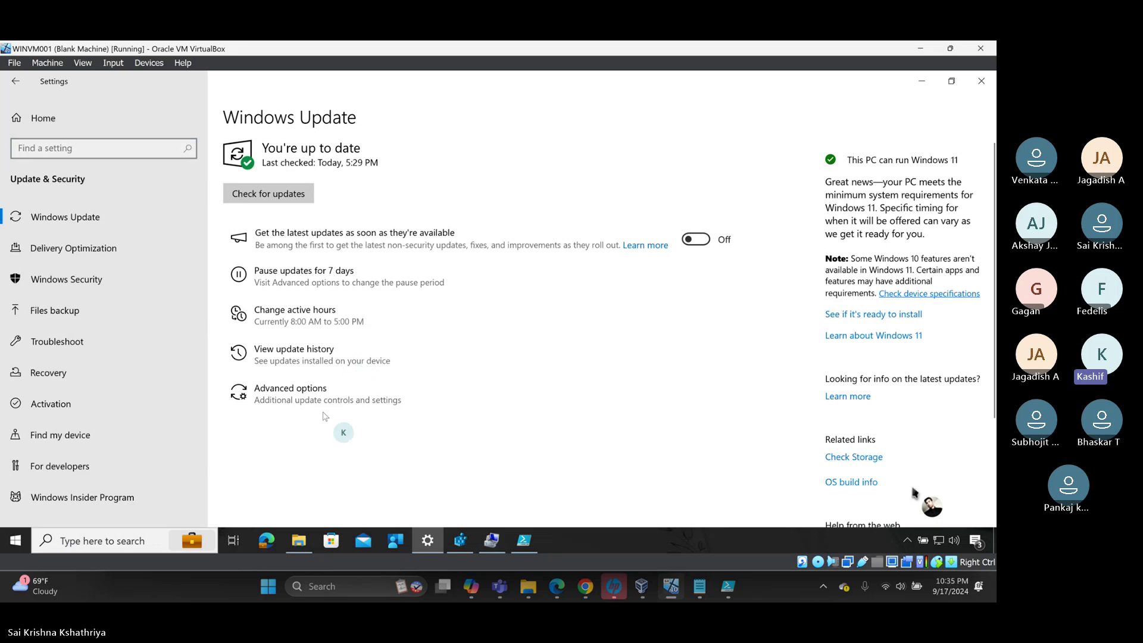
- Open Local Disk (C:) in the VM's File Explorer and reach Settings' Access work or school
click(299, 541)
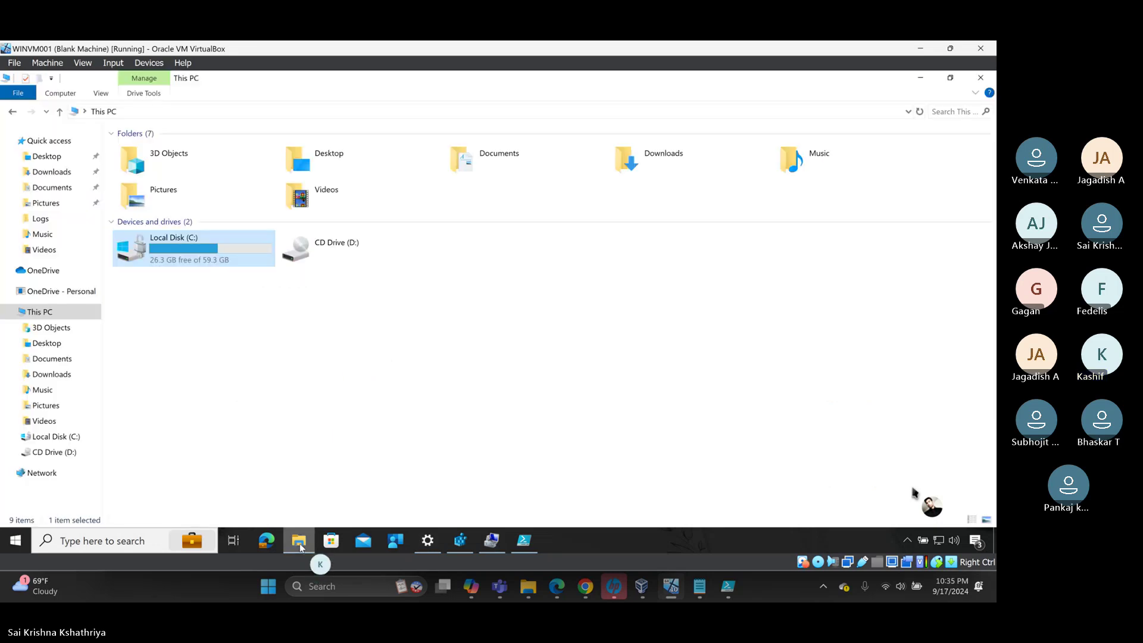
double_click(175, 255)
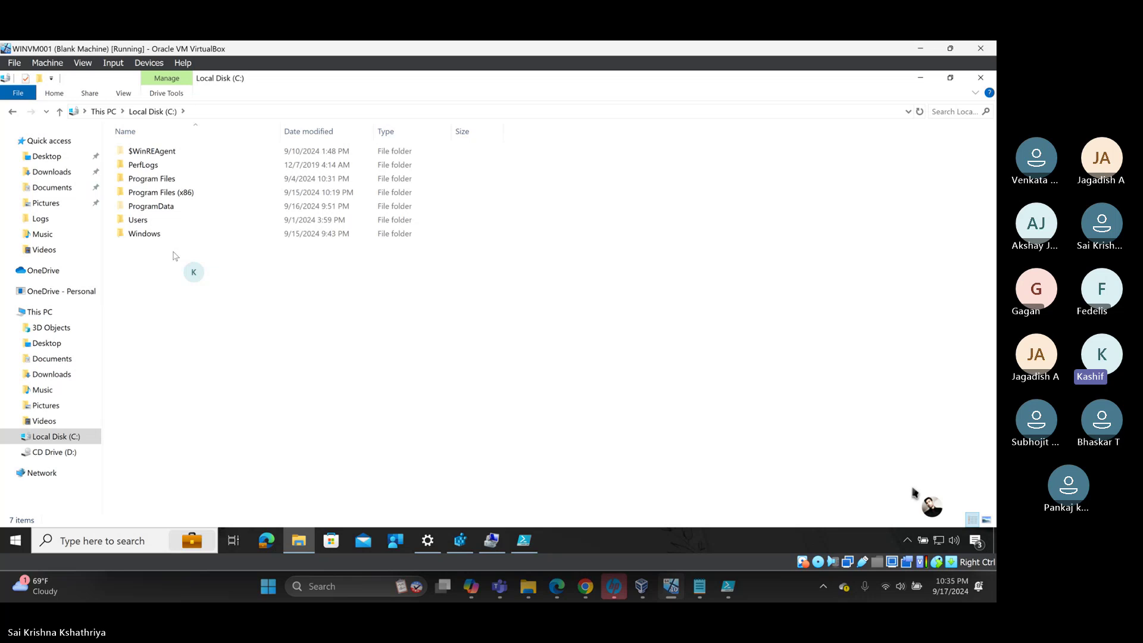
click(429, 542)
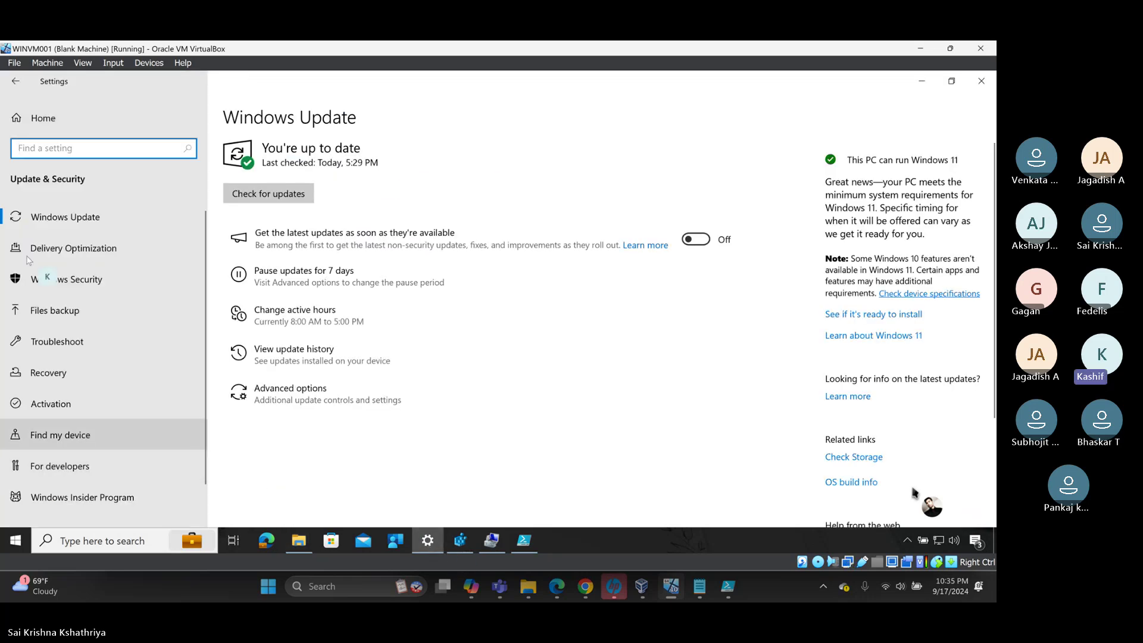
click(15, 81)
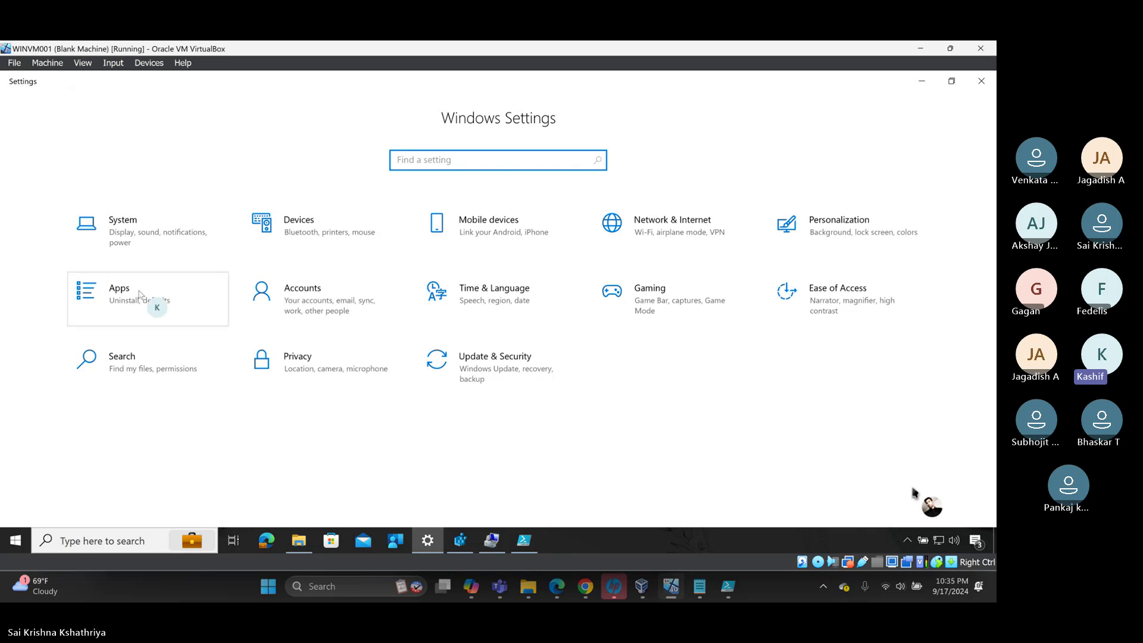
click(271, 316)
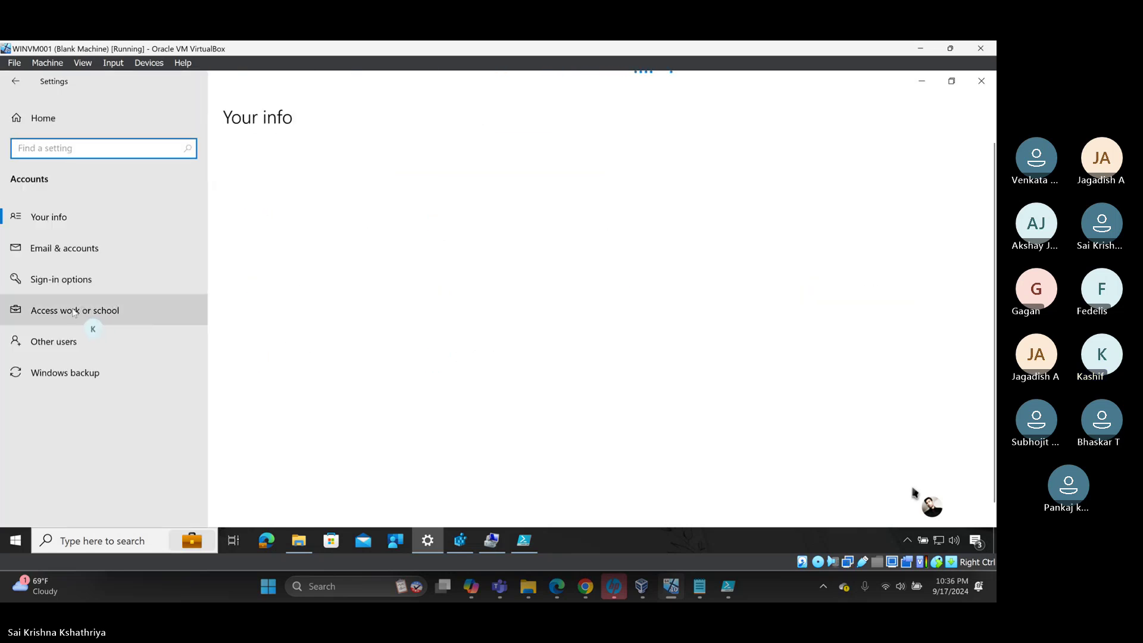
click(74, 313)
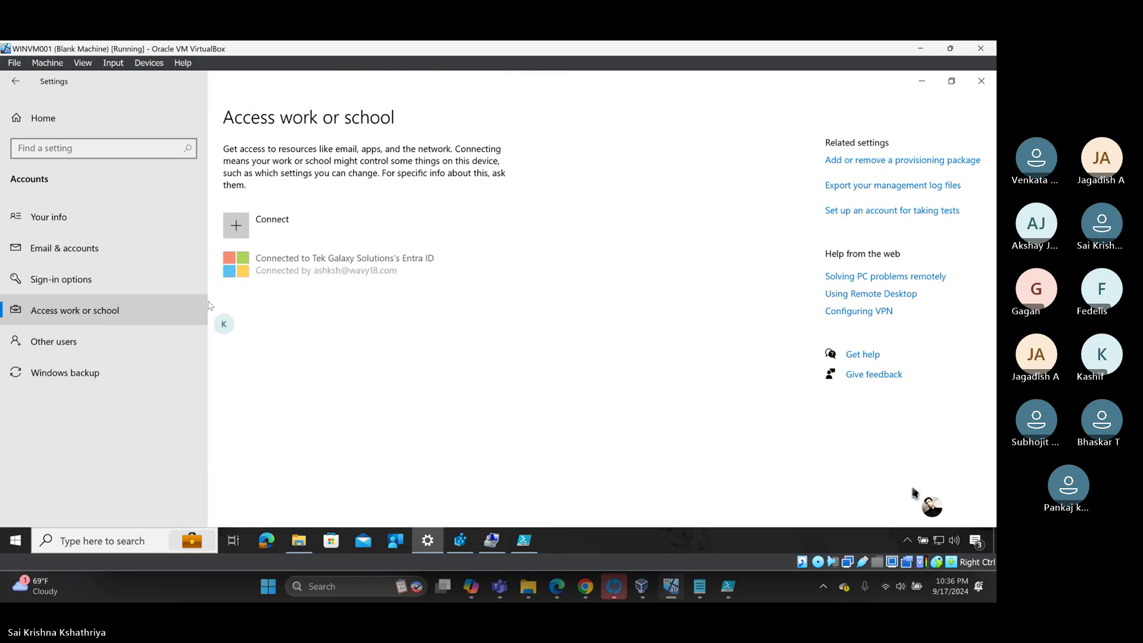
- Sync the Tek Galaxy Solutions work account with Intune and refresh the C: drive listing
click(299, 267)
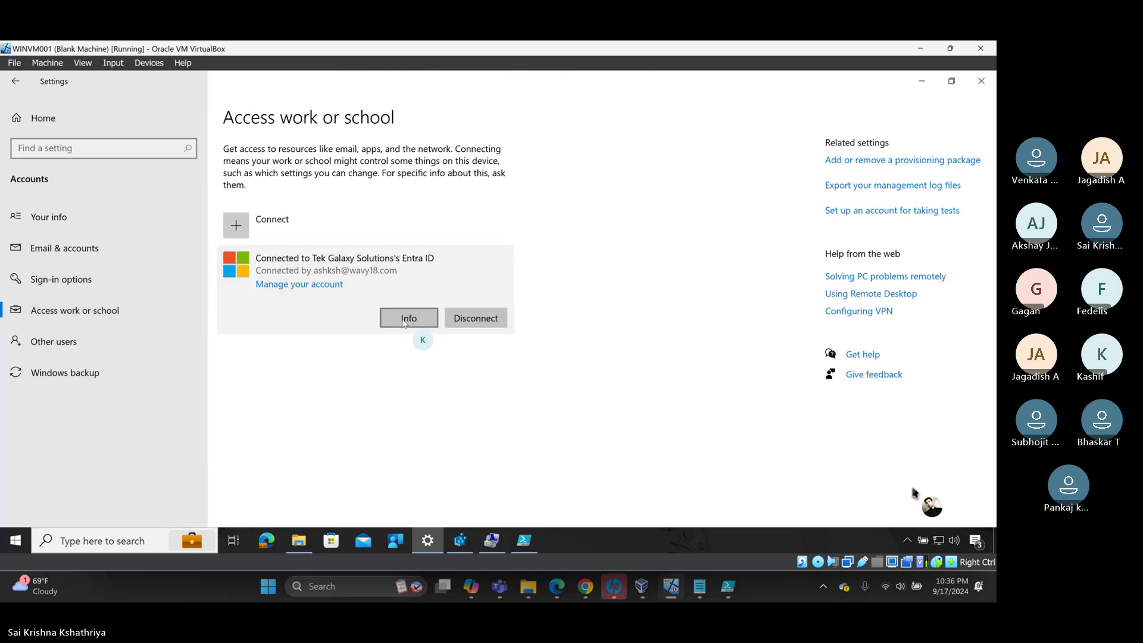
click(397, 325)
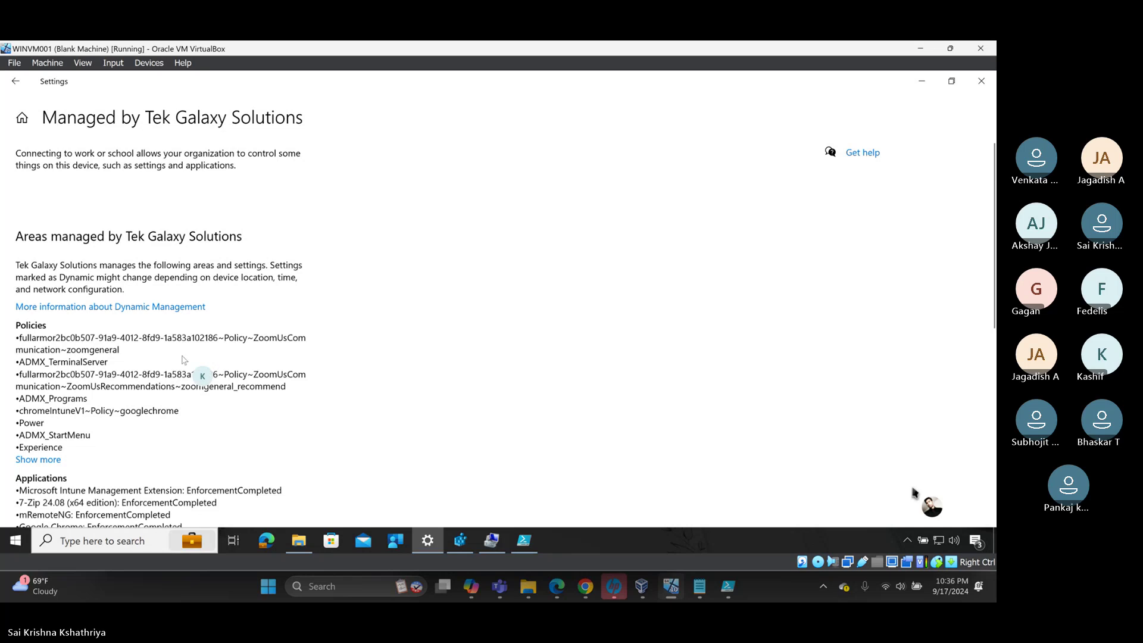
scroll(184, 360, down, 10)
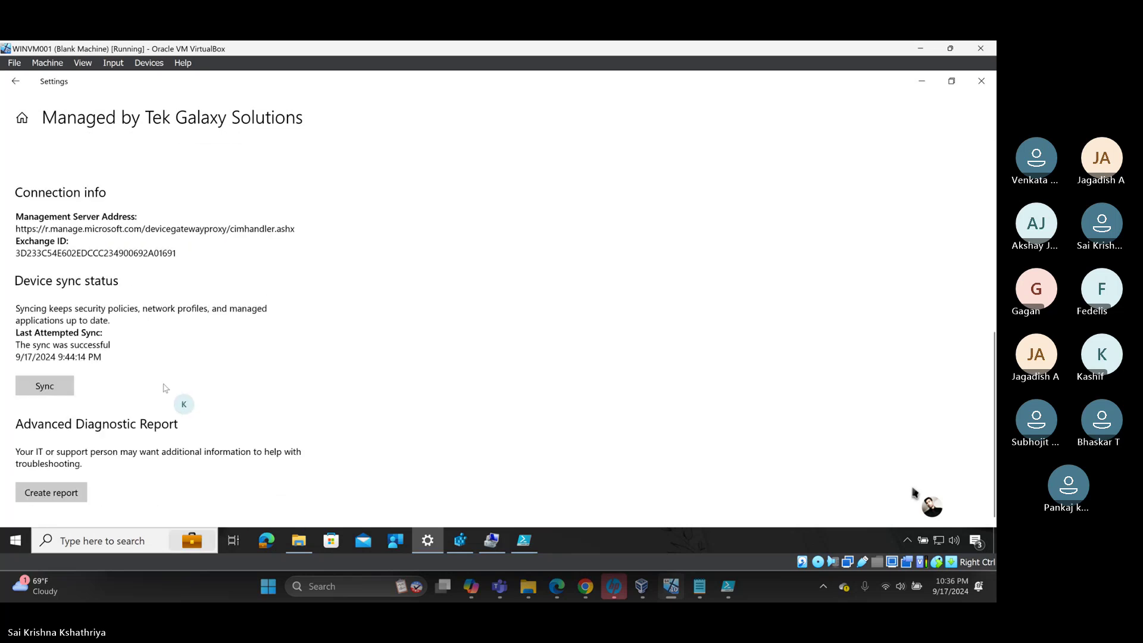
click(34, 386)
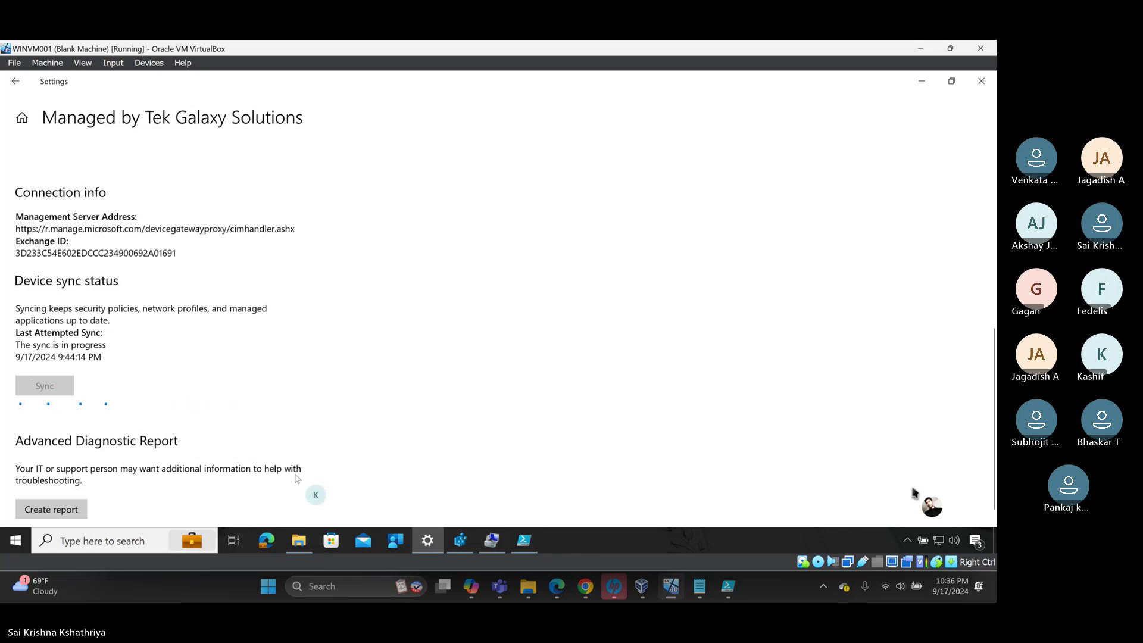
click(299, 546)
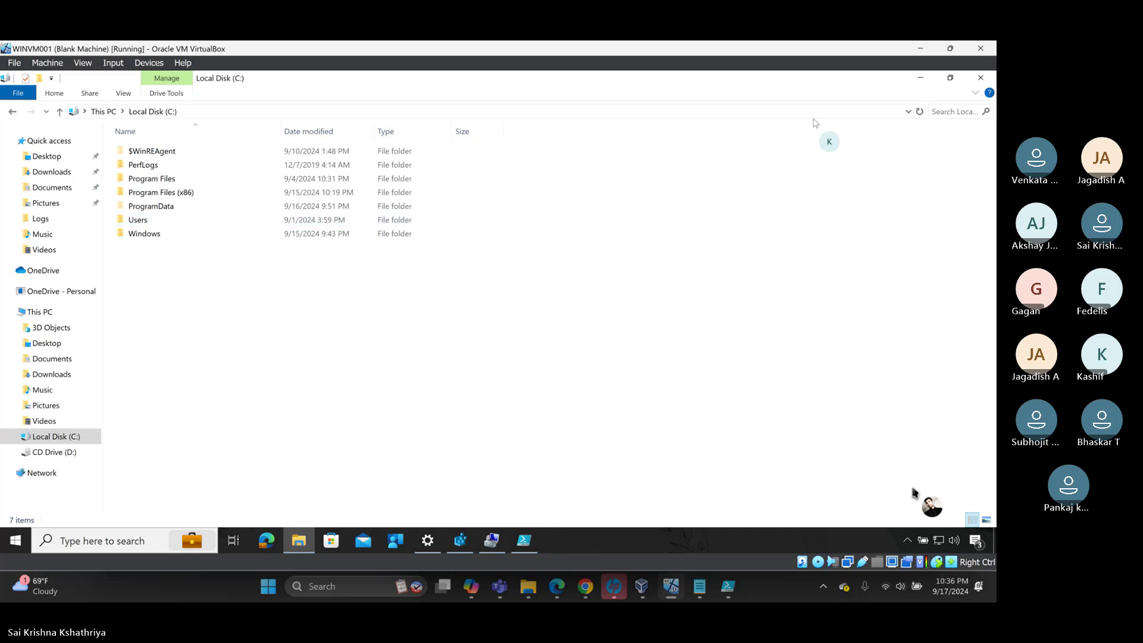
click(919, 112)
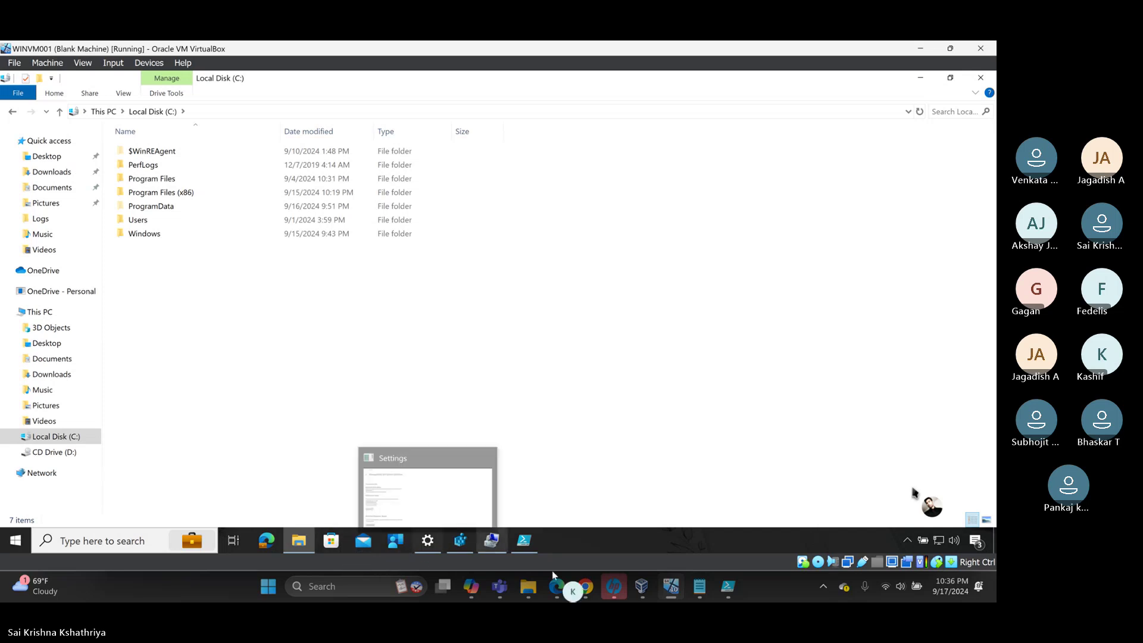
- Check WINVM001's Local admin password page in Intune, which shows none, then return to the VM
click(585, 588)
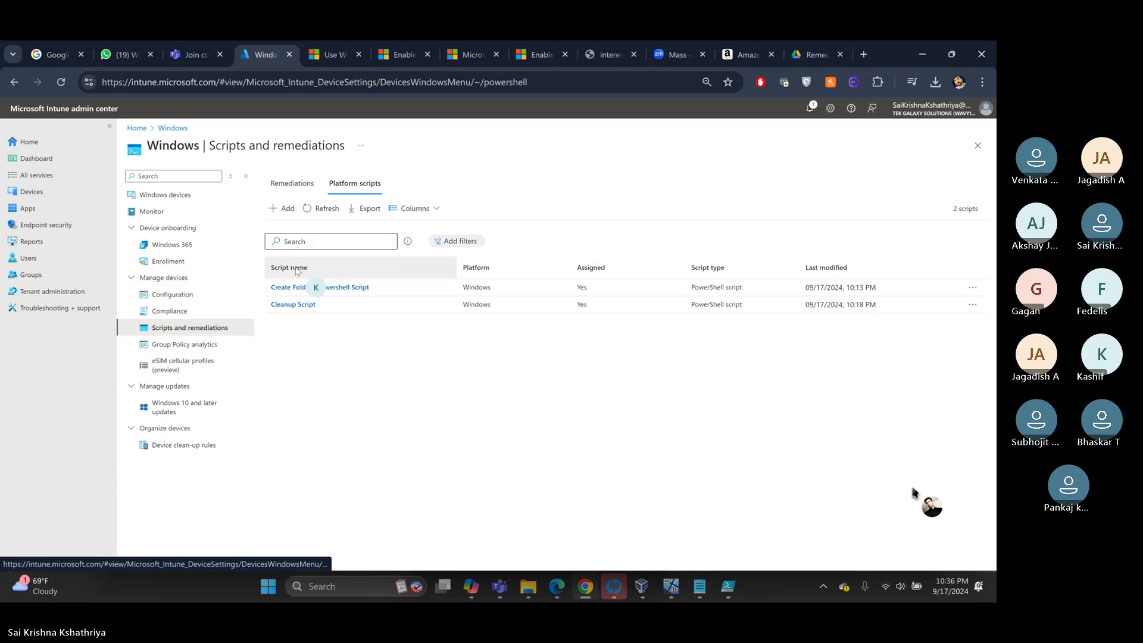
click(165, 197)
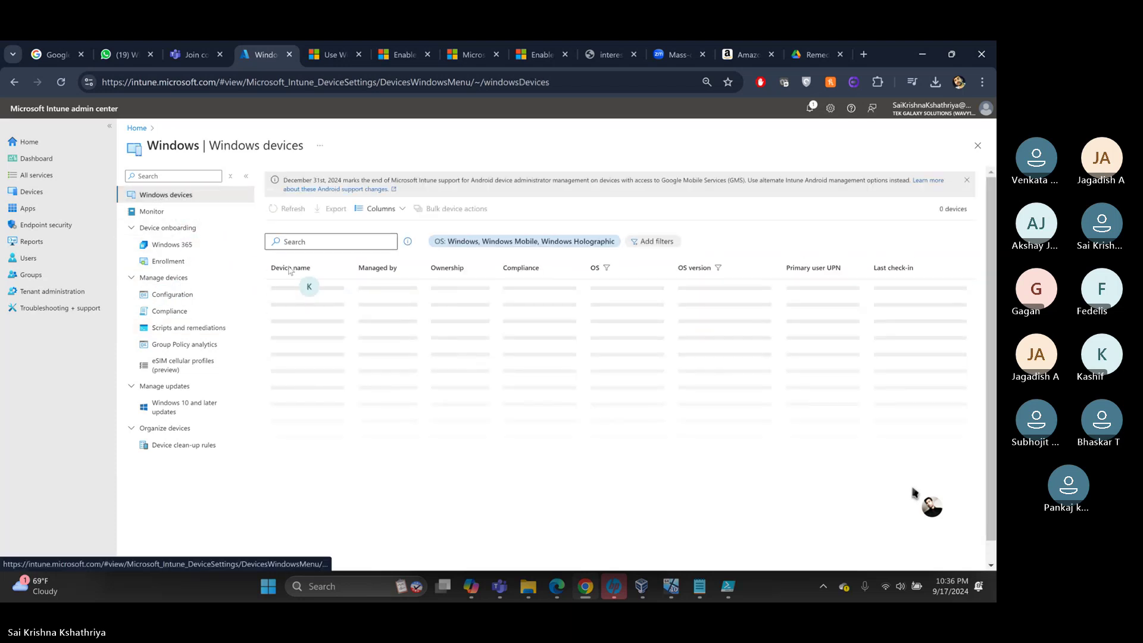
click(293, 290)
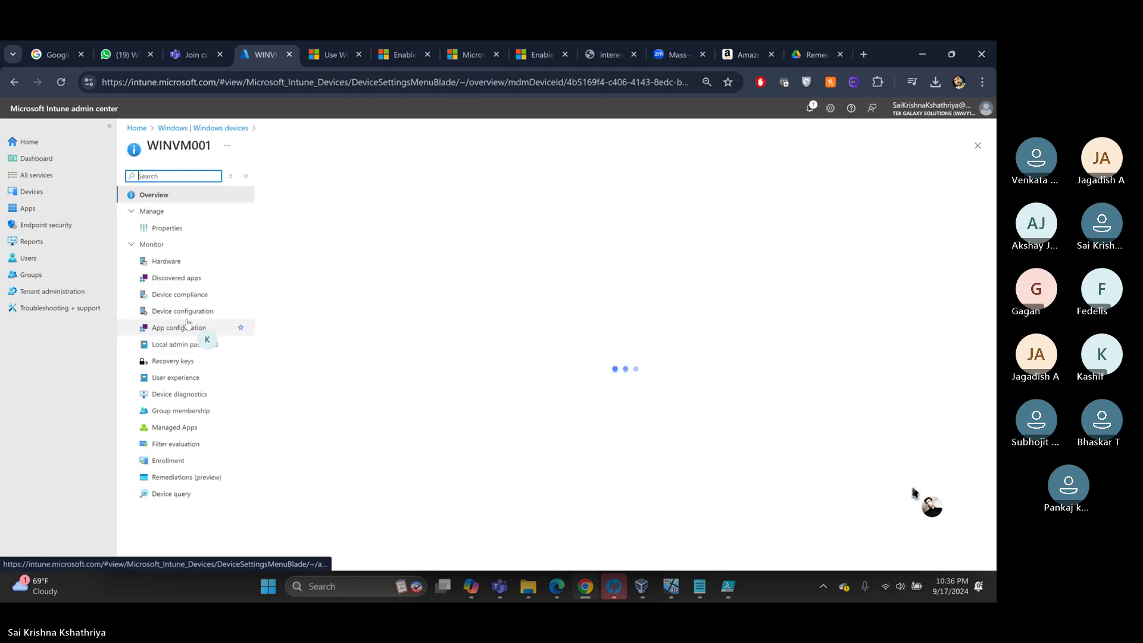
click(170, 346)
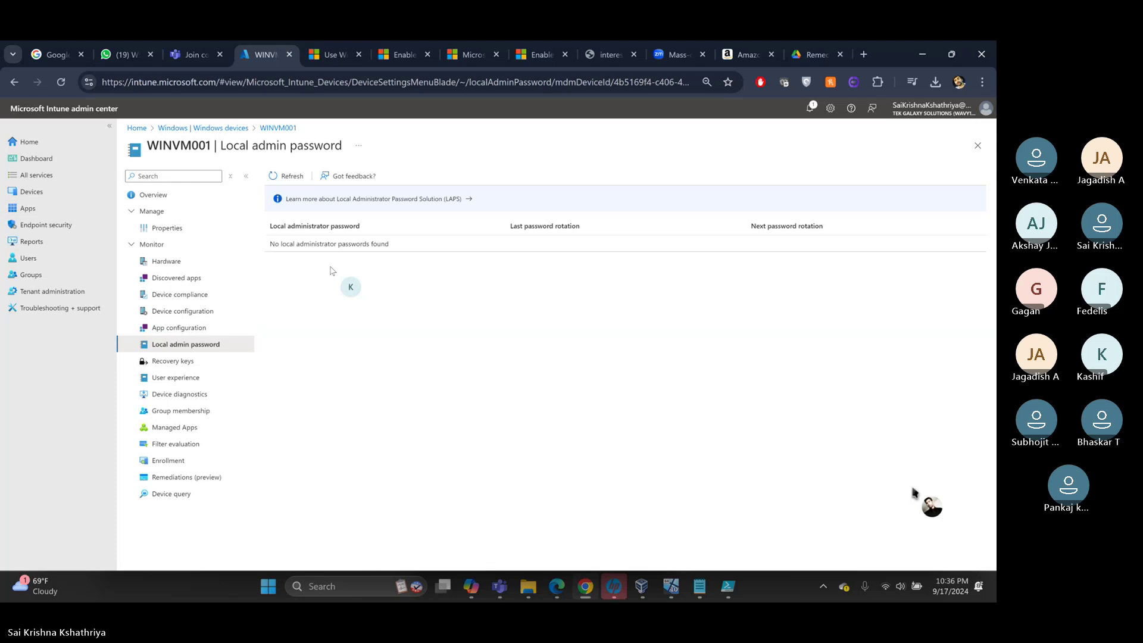
click(670, 587)
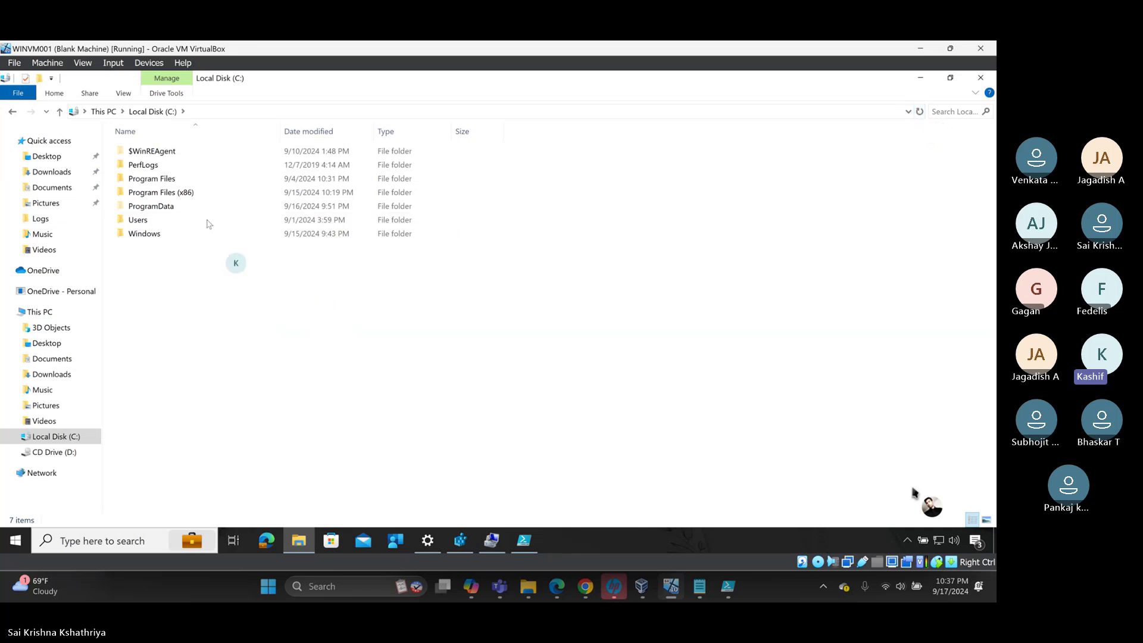
- Reopen Local Disk (C:) via This PC in the VM, then bring Intune Notes.txt forward
click(104, 111)
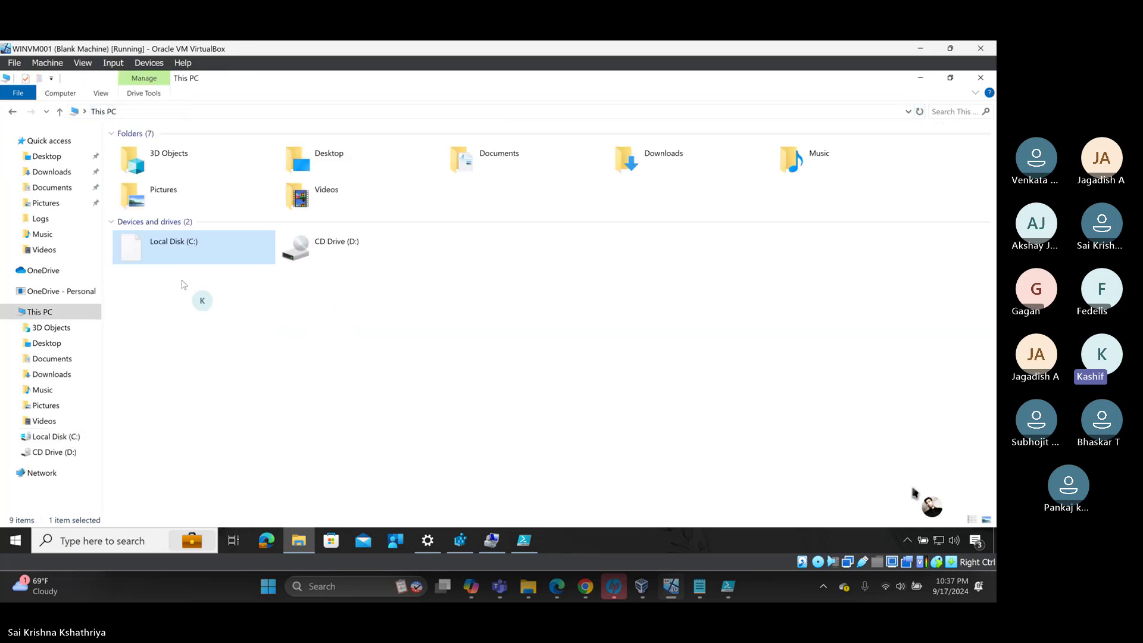
double_click(188, 267)
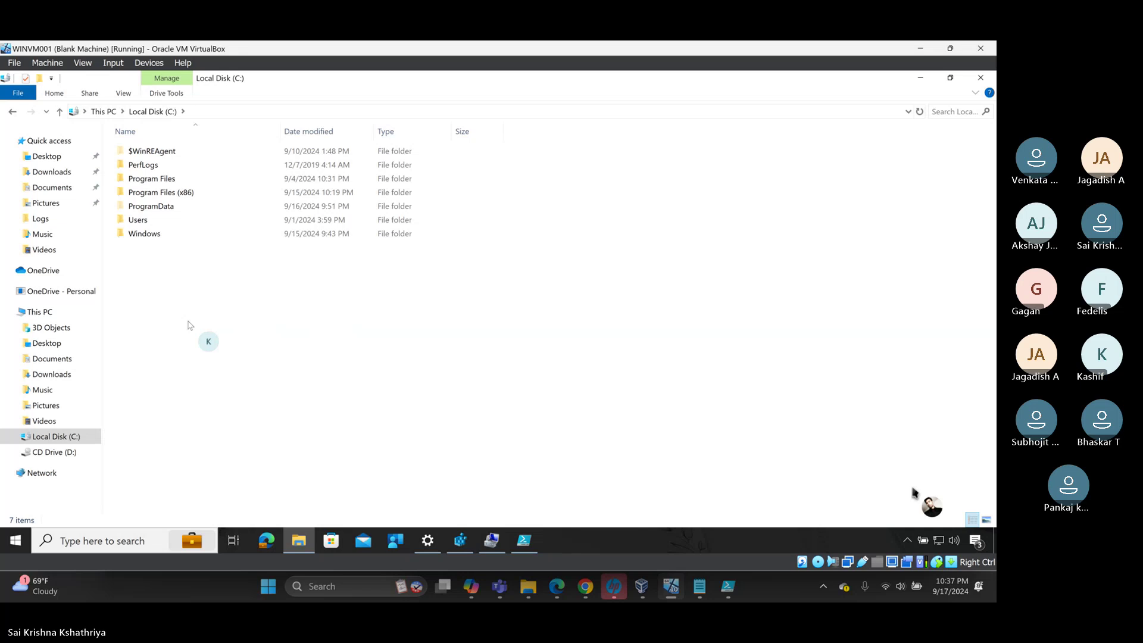
click(701, 587)
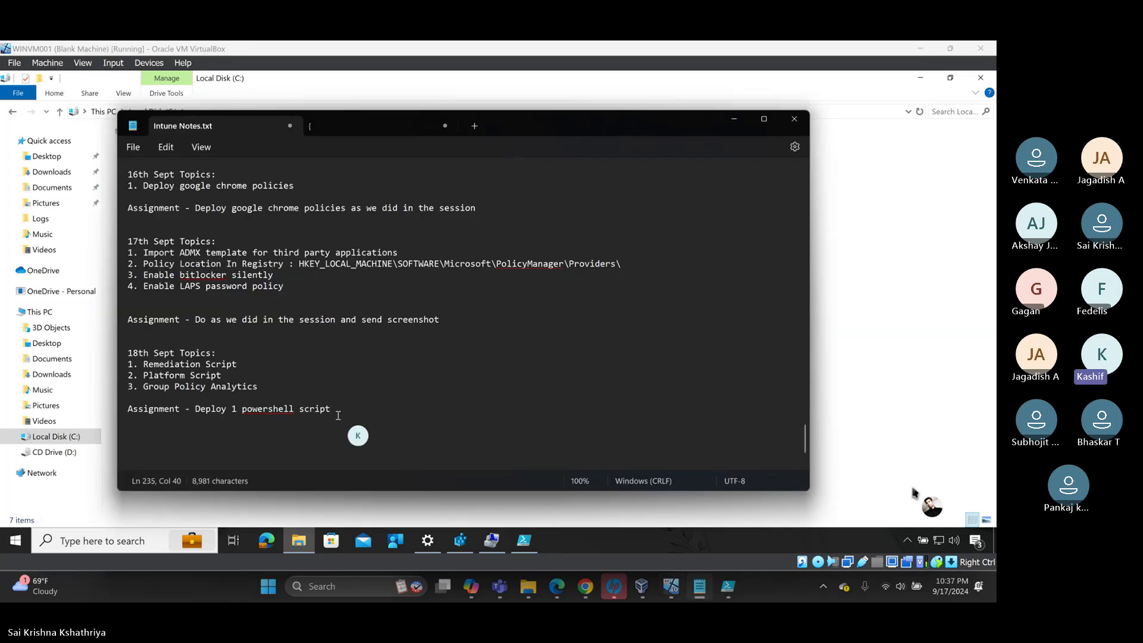